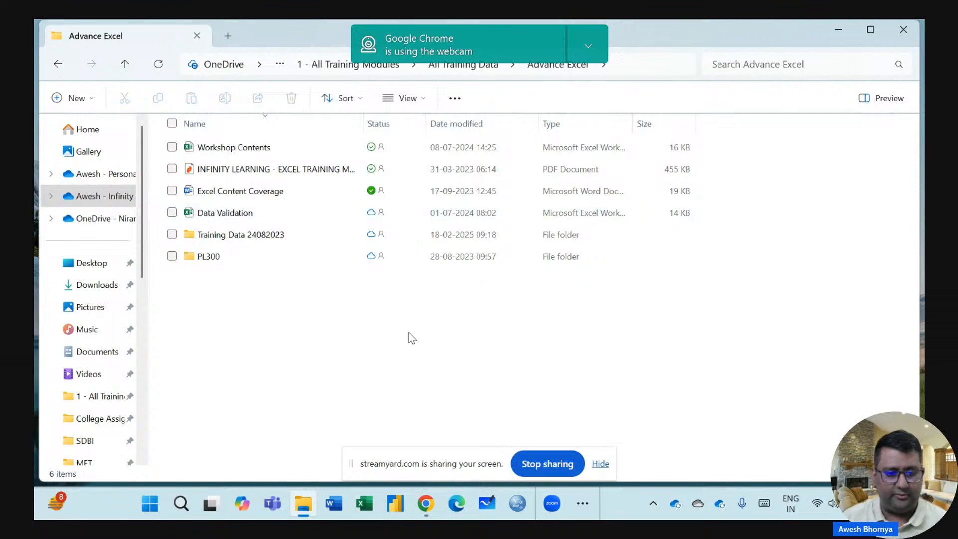
Open the workbook "1 - Data Set 07012025" from the Excel Practice Data - 07012025 folder inside Training Data 24082023.
{"action": "mouse_move", "coordinate": [268, 237]}
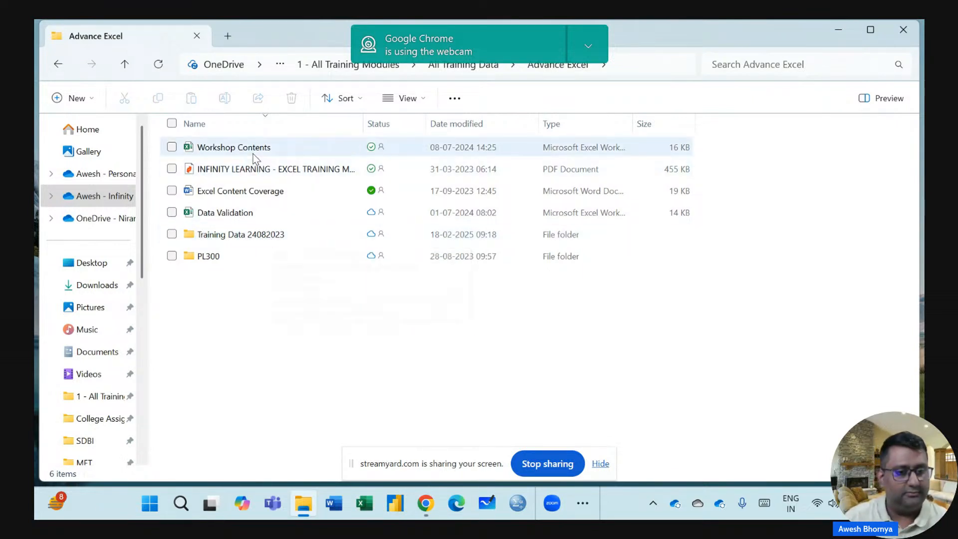
{"action": "left_click", "coordinate": [249, 240]}
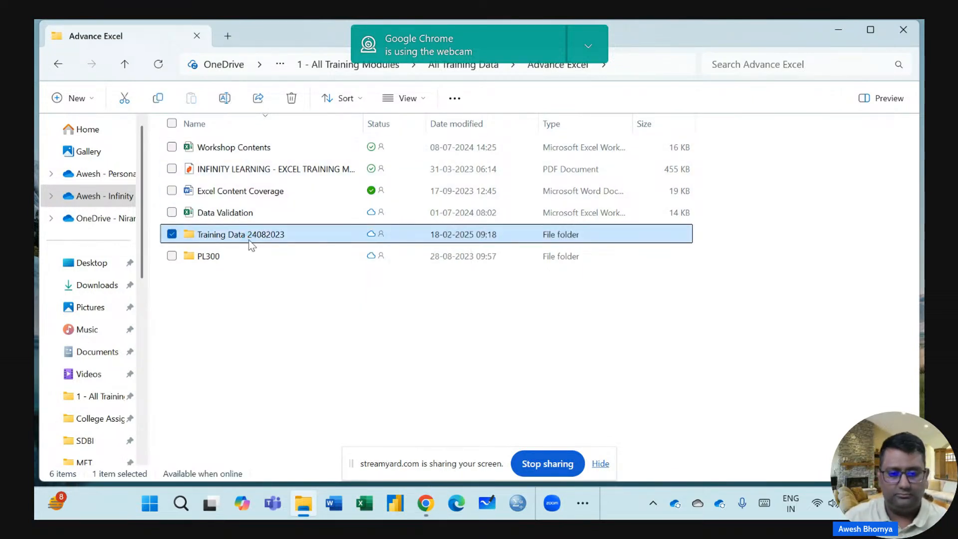
{"action": "double_click", "coordinate": [249, 240]}
{"action": "left_click", "coordinate": [216, 145]}
{"action": "double_click", "coordinate": [216, 146]}
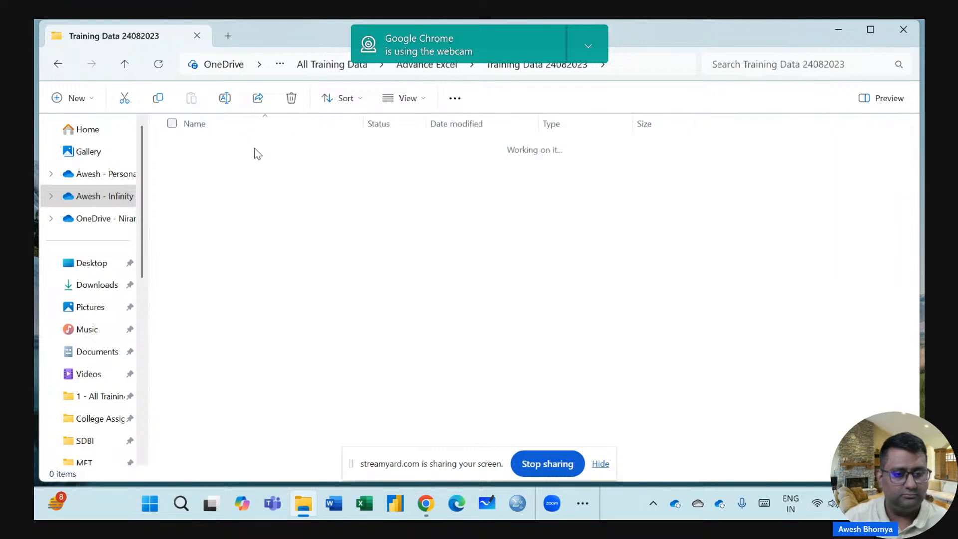
{"action": "left_click", "coordinate": [255, 150]}
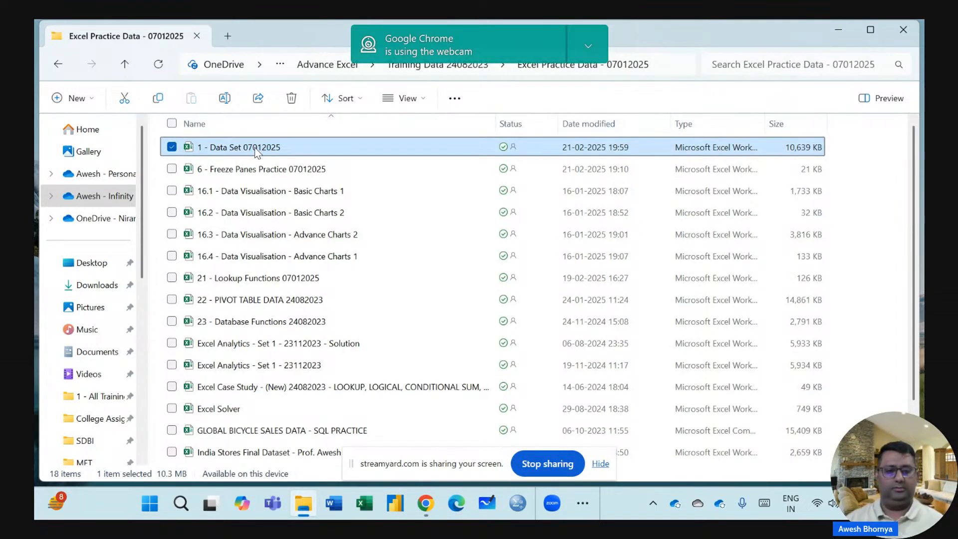
{"action": "double_click", "coordinate": [256, 150]}
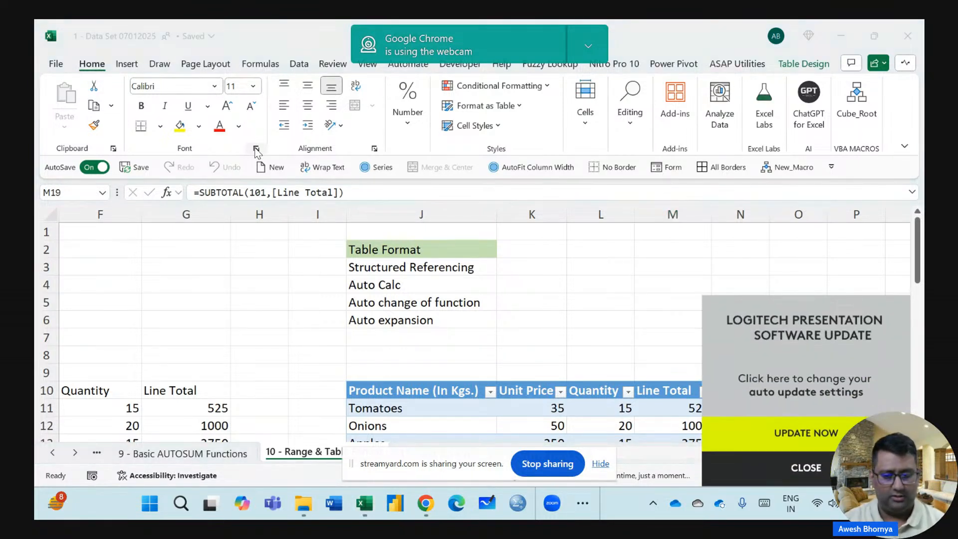
Dismiss the Logitech update notice and look over the product table on the Range & Table Format sheet.
{"action": "left_click", "coordinate": [757, 463]}
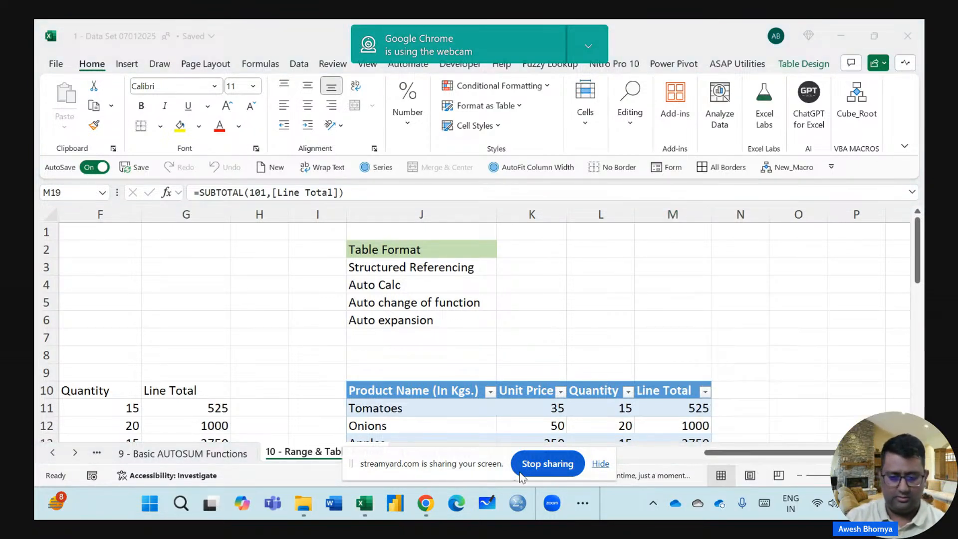
{"action": "scroll", "coordinate": [571, 367], "scroll_direction": "down", "scroll_amount": 1}
{"action": "scroll", "coordinate": [573, 371], "scroll_direction": "down", "scroll_amount": 1}
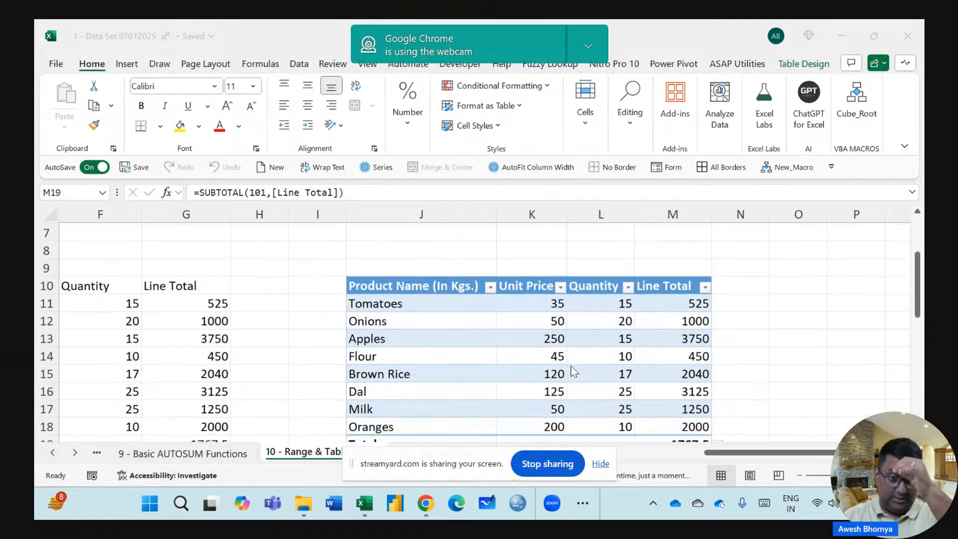
{"action": "scroll", "coordinate": [571, 369], "scroll_direction": "down", "scroll_amount": 1}
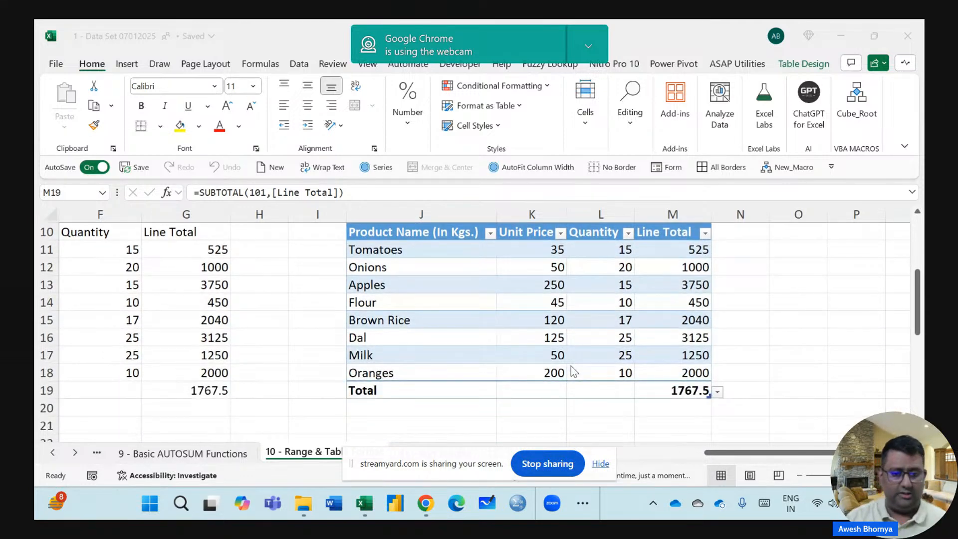
{"action": "scroll", "coordinate": [512, 344], "scroll_direction": "up", "scroll_amount": 1}
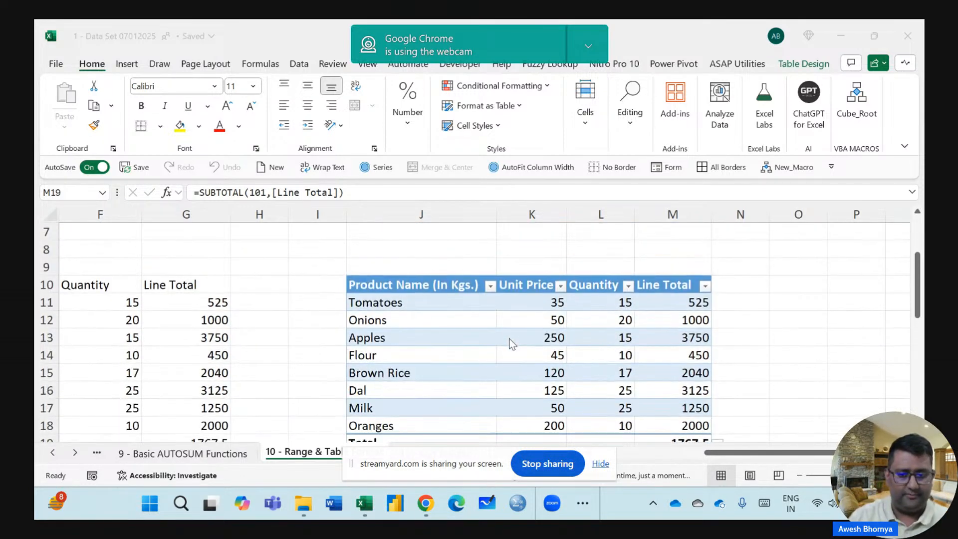
Hide the screen-sharing bar and show the first data columns of the 11 - Sort & Filter sheet.
{"action": "left_click", "coordinate": [77, 454]}
{"action": "left_click", "coordinate": [599, 464]}
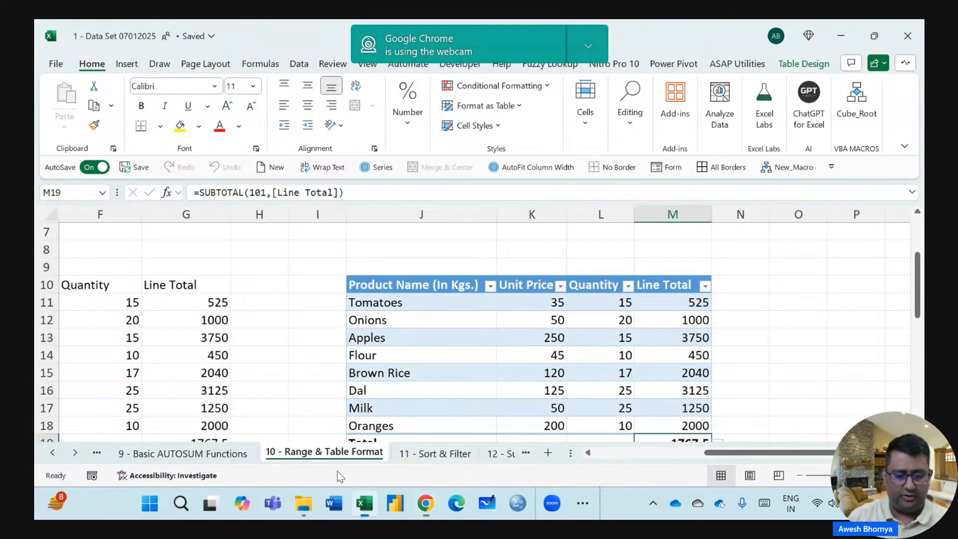
{"action": "left_click", "coordinate": [74, 454]}
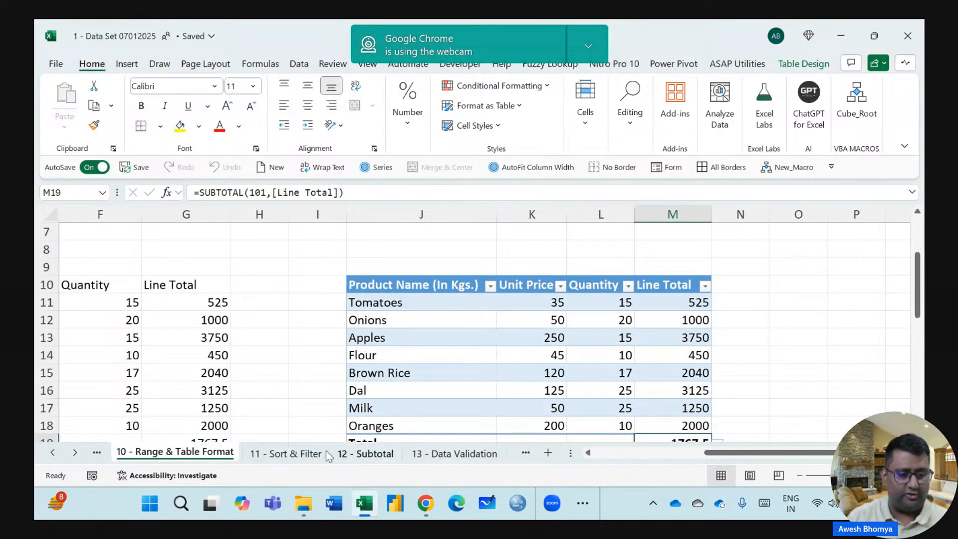
{"action": "left_click", "coordinate": [286, 454]}
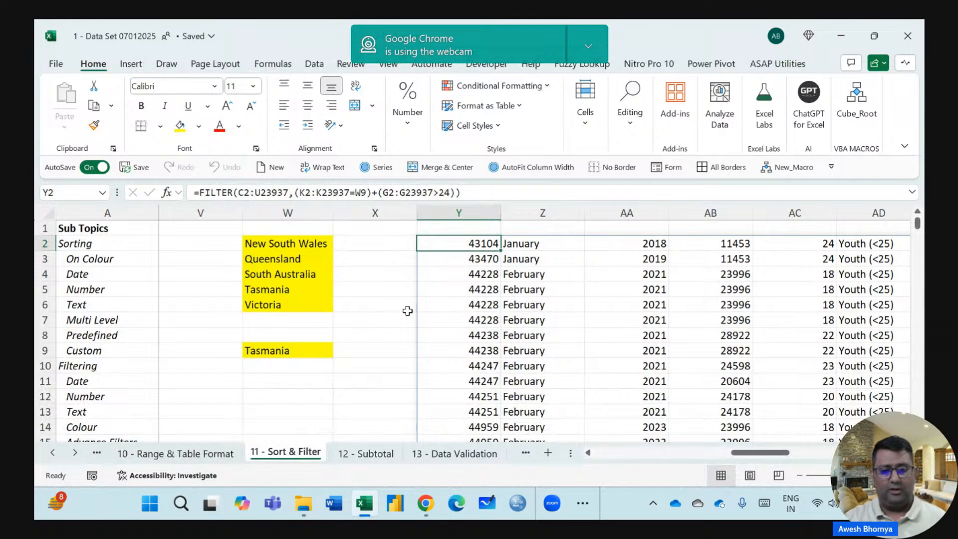
{"action": "left_click_drag", "start_coordinate": [753, 454], "coordinate": [615, 457]}
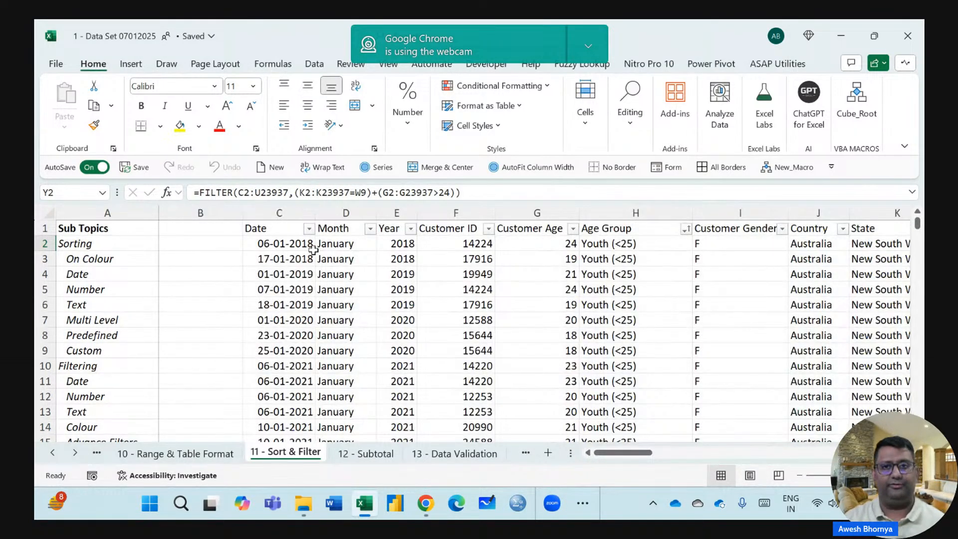
Select the header cells from Date to Profit and magnify the selection count to check the number of columns.
{"action": "left_click", "coordinate": [291, 233]}
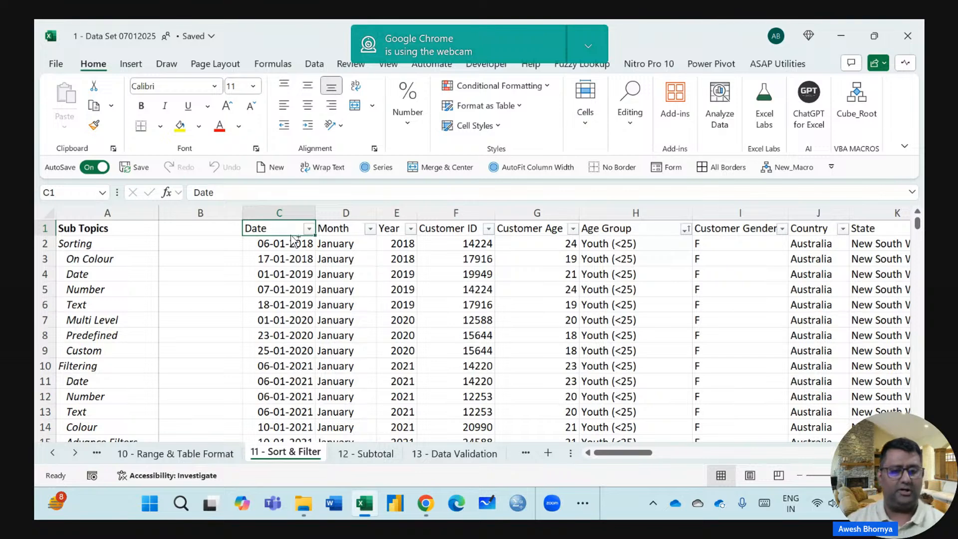
{"action": "left_click_drag", "start_coordinate": [295, 240], "coordinate": [853, 237]}
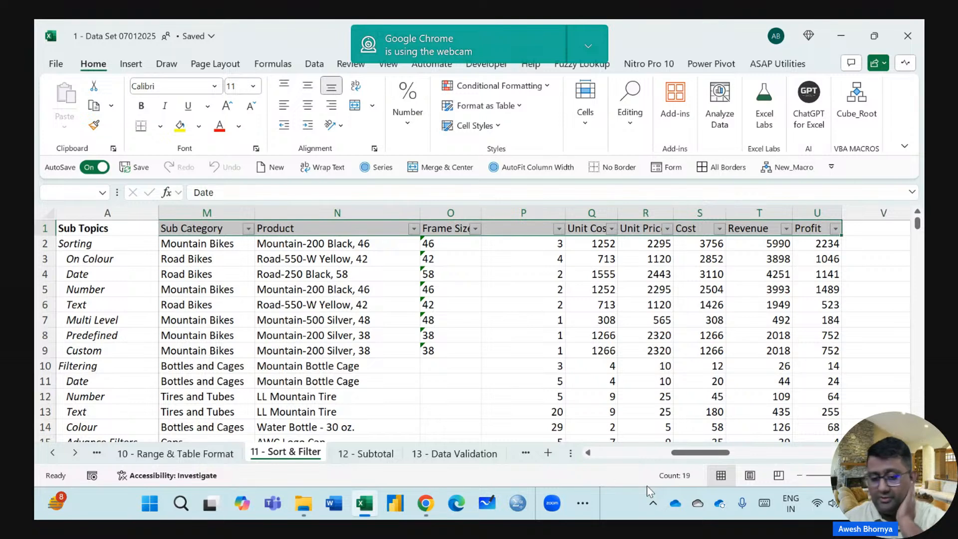
{"action": "key", "text": "ctrl"}
{"action": "key", "text": "ctrl"}
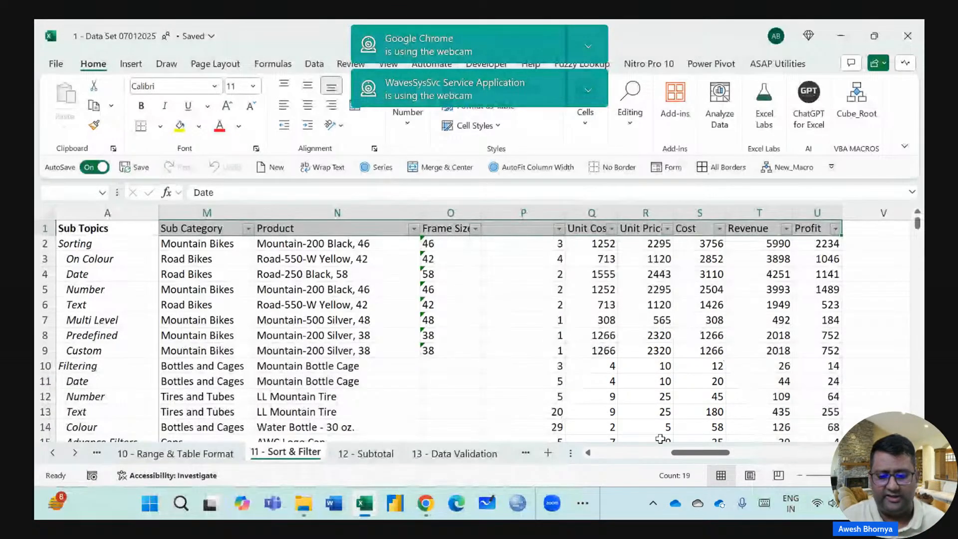
{"action": "key", "text": "super+plus"}
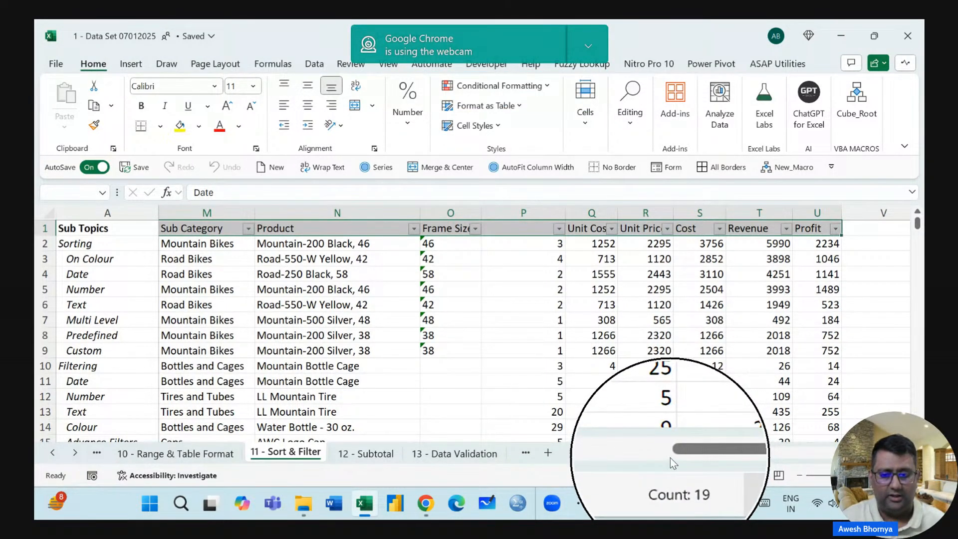
{"action": "key", "text": "super+Escape"}
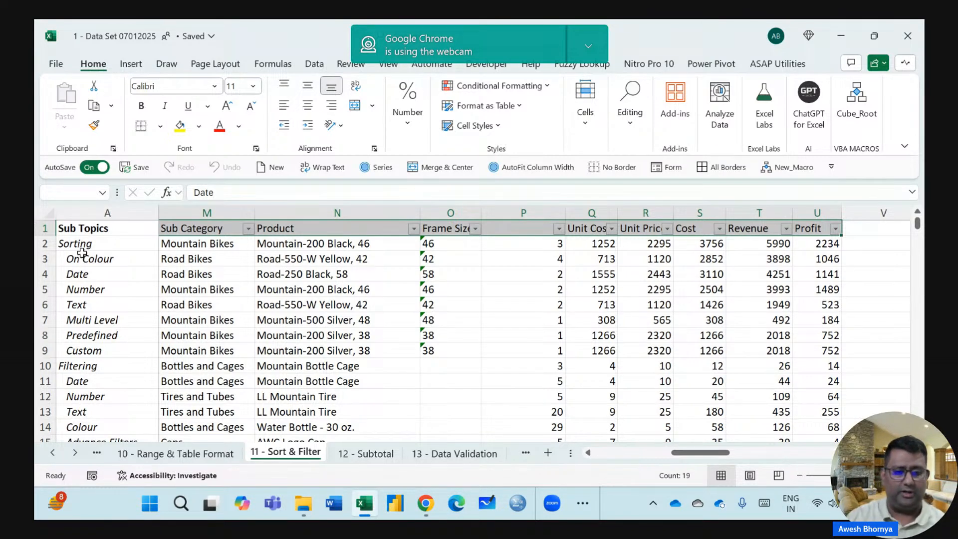
Check how many rows the dataset has by jumping to its last record, and return to the Month header.
{"action": "left_click", "coordinate": [388, 264]}
{"action": "key", "text": "Home"}
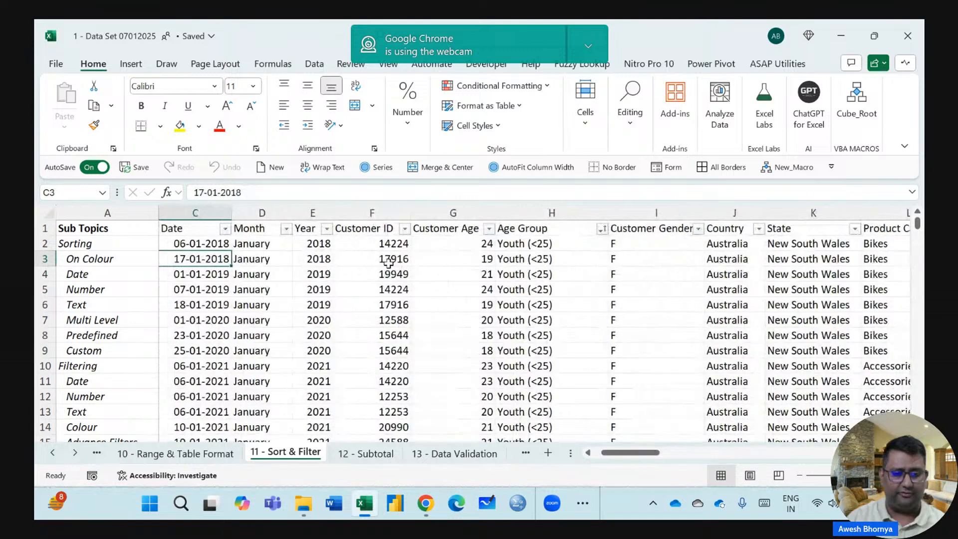
{"action": "key", "text": "Up"}
{"action": "key", "text": "Up"}
{"action": "key", "text": "ctrl+Down"}
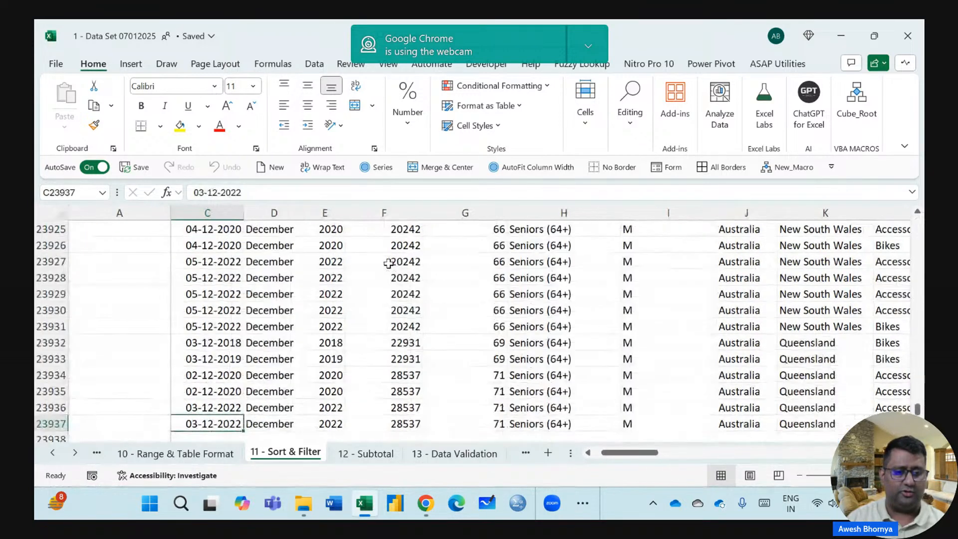
{"action": "key", "text": "Left"}
{"action": "key", "text": "Right"}
{"action": "key", "text": "Right"}
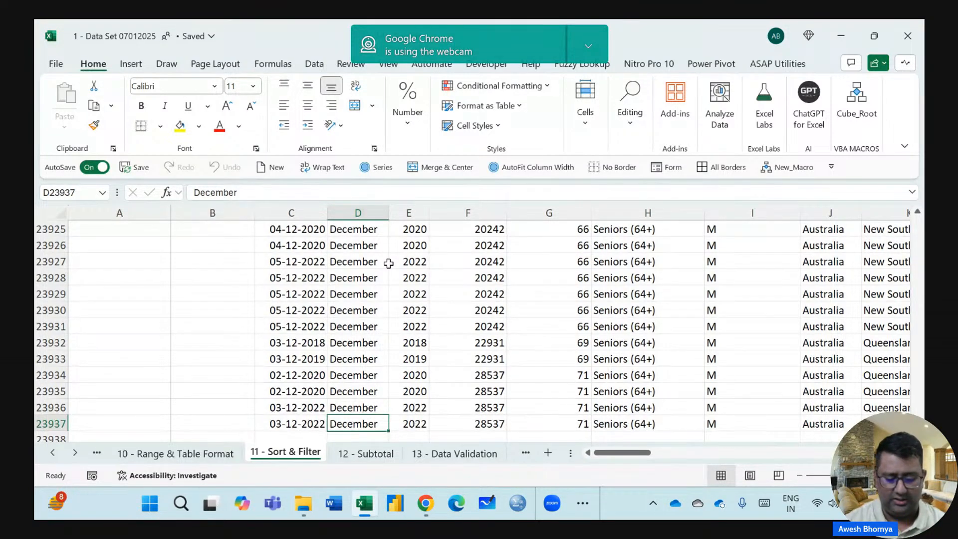
{"action": "key", "text": "ctrl+Up"}
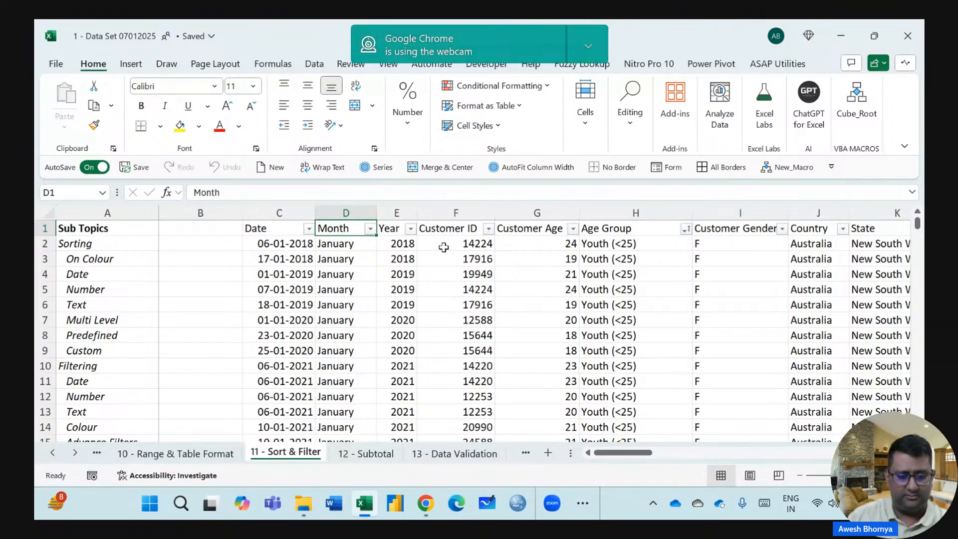
Switch to the open Google Chrome window.
{"action": "mouse_move", "coordinate": [428, 504]}
{"action": "left_click", "coordinate": [357, 453]}
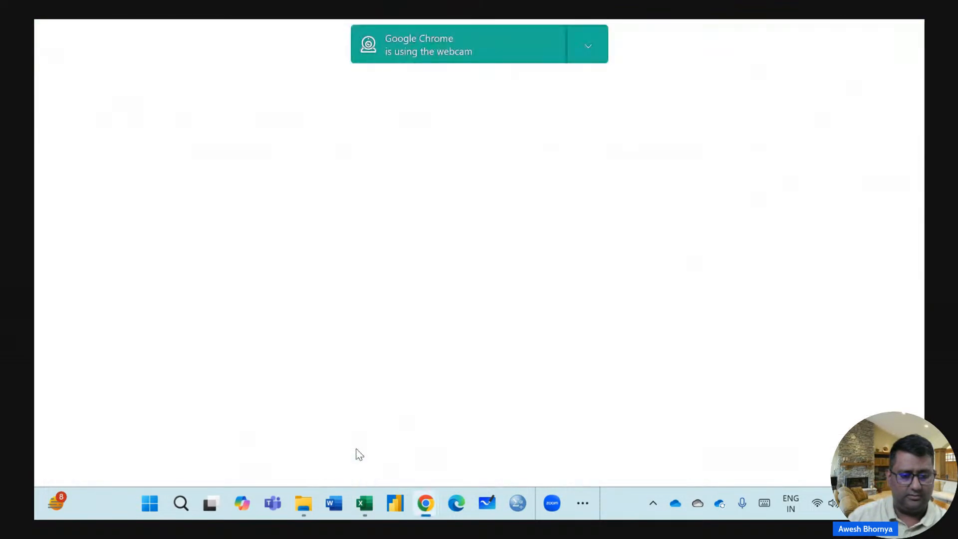
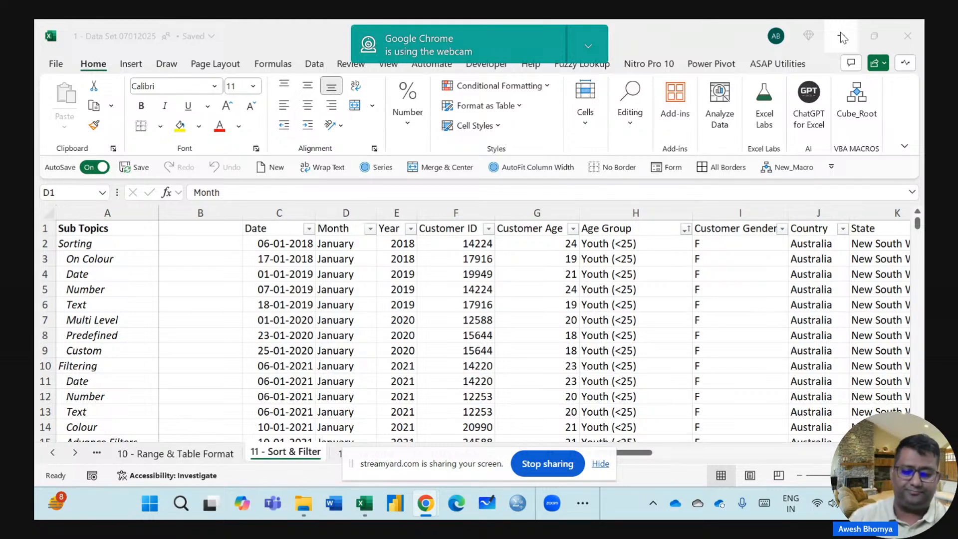
Start the screen annotation tool and open a blank whiteboard with the pen active.
{"action": "left_click", "coordinate": [585, 503]}
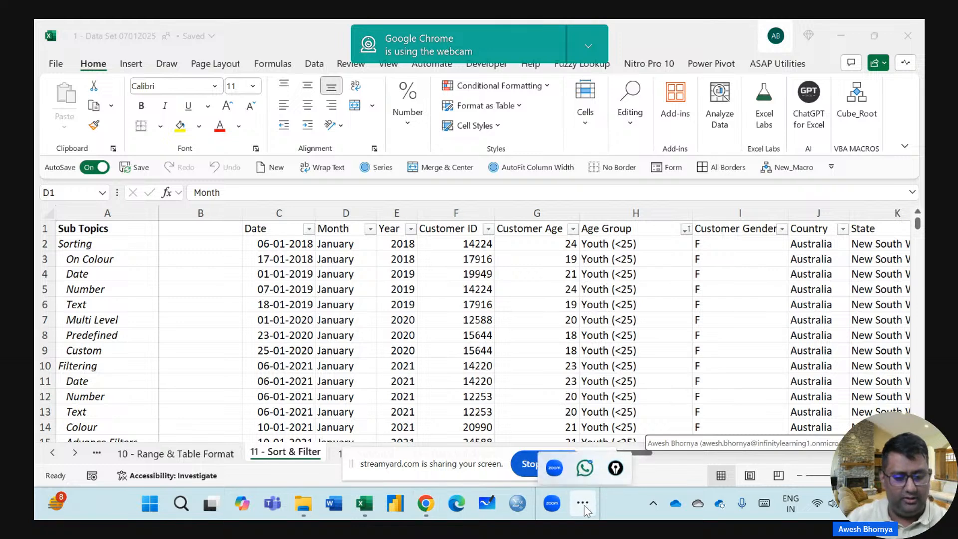
{"action": "left_click", "coordinate": [615, 464]}
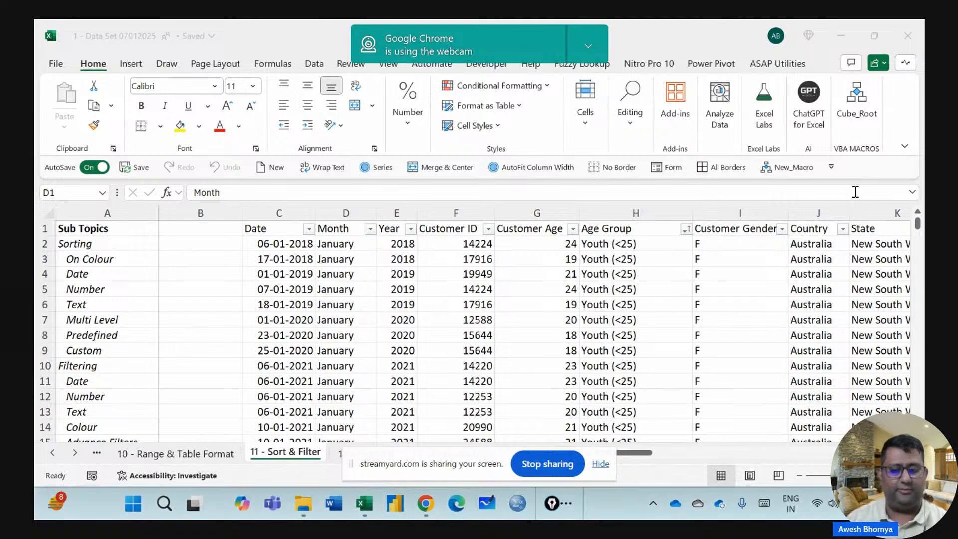
{"action": "mouse_move", "coordinate": [501, 75]}
{"action": "left_mouse_down"}
{"action": "mouse_move", "coordinate": [542, 114]}
{"action": "mouse_move", "coordinate": [839, 103]}
{"action": "mouse_move", "coordinate": [886, 135]}
{"action": "left_mouse_up"}
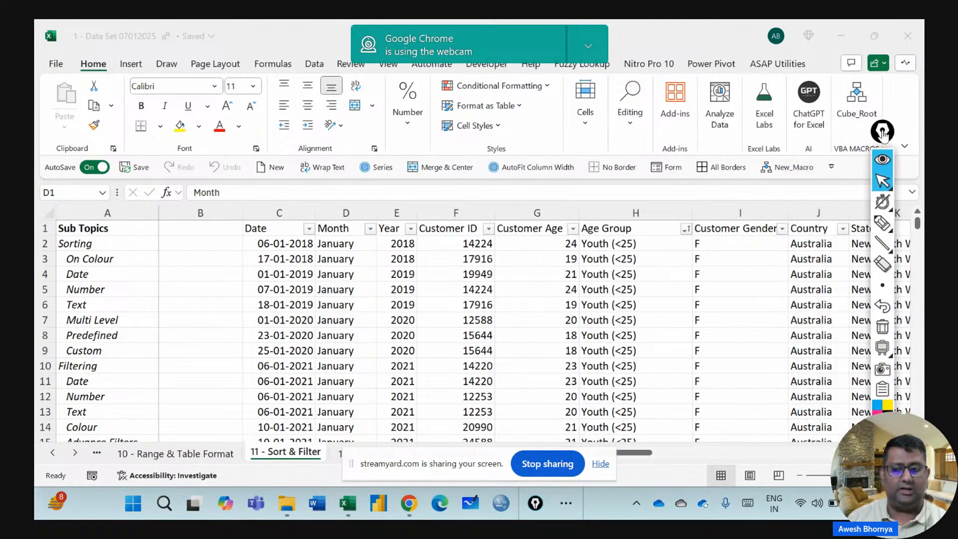
{"action": "left_click", "coordinate": [882, 224]}
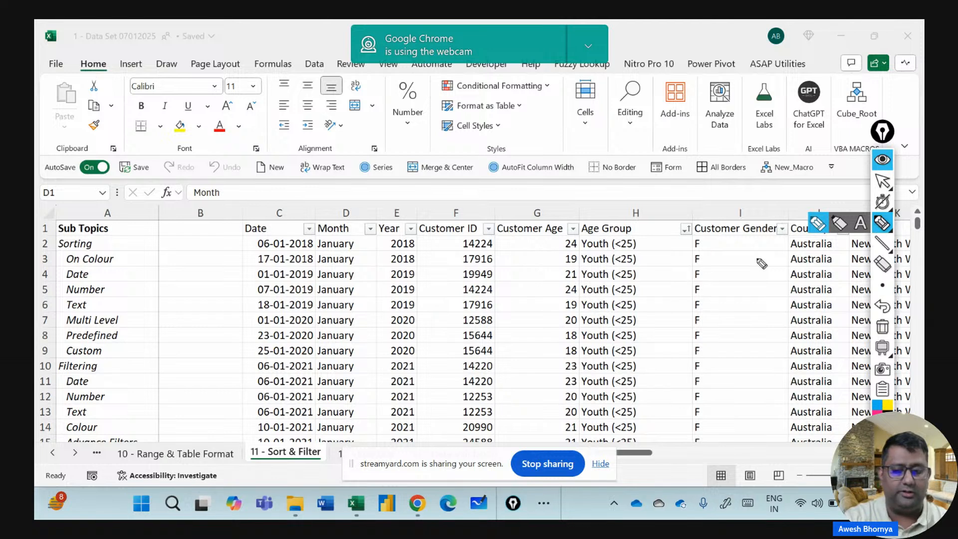
{"action": "left_click", "coordinate": [882, 348]}
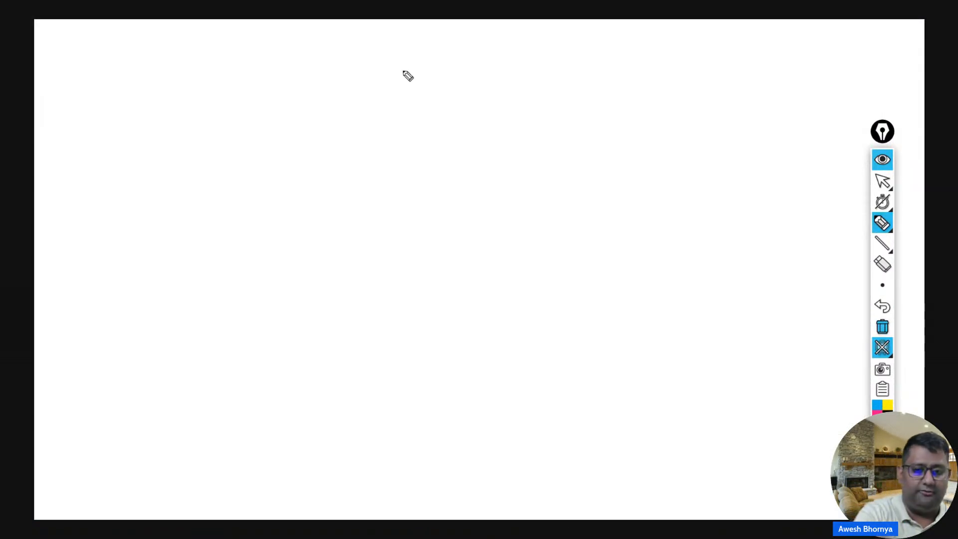
Write the heading "Data" at the top centre of the whiteboard and draw two branch lines descending from it.
{"action": "left_click_drag", "start_coordinate": [422, 69], "coordinate": [425, 105]}
{"action": "left_click_drag", "start_coordinate": [413, 70], "coordinate": [416, 119]}
{"action": "left_click_drag", "start_coordinate": [449, 94], "coordinate": [466, 115]}
{"action": "mouse_move", "coordinate": [481, 62]}
{"action": "left_mouse_down"}
{"action": "mouse_move", "coordinate": [481, 115]}
{"action": "mouse_move", "coordinate": [499, 85]}
{"action": "left_mouse_up"}
{"action": "left_click_drag", "start_coordinate": [514, 82], "coordinate": [519, 109]}
{"action": "mouse_move", "coordinate": [469, 141]}
{"action": "left_mouse_down"}
{"action": "mouse_move", "coordinate": [469, 172]}
{"action": "mouse_move", "coordinate": [231, 247]}
{"action": "left_mouse_up"}
{"action": "mouse_move", "coordinate": [481, 178]}
{"action": "left_mouse_down"}
{"action": "mouse_move", "coordinate": [654, 180]}
{"action": "mouse_move", "coordinate": [731, 208]}
{"action": "left_mouse_up"}
Label the left branch "Qlt" and the right branch "Qtt" for qualitative and quantitative data.
{"action": "mouse_move", "coordinate": [235, 254]}
{"action": "left_mouse_down"}
{"action": "mouse_move", "coordinate": [250, 280]}
{"action": "mouse_move", "coordinate": [250, 315]}
{"action": "left_mouse_up"}
{"action": "left_click_drag", "start_coordinate": [277, 255], "coordinate": [276, 300]}
{"action": "mouse_move", "coordinate": [303, 251]}
{"action": "left_mouse_down"}
{"action": "mouse_move", "coordinate": [301, 302]}
{"action": "mouse_move", "coordinate": [324, 263]}
{"action": "left_mouse_up"}
{"action": "left_click_drag", "start_coordinate": [688, 247], "coordinate": [682, 324]}
{"action": "left_click_drag", "start_coordinate": [707, 235], "coordinate": [719, 276]}
{"action": "mouse_move", "coordinate": [737, 239]}
{"action": "left_mouse_down"}
{"action": "mouse_move", "coordinate": [738, 289]}
{"action": "mouse_move", "coordinate": [763, 254]}
{"action": "left_mouse_up"}
Write "Num & can be agg" beneath the Qtt label.
{"action": "mouse_move", "coordinate": [688, 337]}
{"action": "left_mouse_down"}
{"action": "mouse_move", "coordinate": [695, 364]}
{"action": "mouse_move", "coordinate": [716, 368]}
{"action": "mouse_move", "coordinate": [738, 337]}
{"action": "mouse_move", "coordinate": [771, 335]}
{"action": "mouse_move", "coordinate": [769, 353]}
{"action": "mouse_move", "coordinate": [811, 344]}
{"action": "left_mouse_up"}
{"action": "mouse_move", "coordinate": [699, 400]}
{"action": "left_mouse_down"}
{"action": "mouse_move", "coordinate": [703, 433]}
{"action": "mouse_move", "coordinate": [728, 428]}
{"action": "mouse_move", "coordinate": [772, 385]}
{"action": "mouse_move", "coordinate": [794, 413]}
{"action": "mouse_move", "coordinate": [751, 477]}
{"action": "left_mouse_up"}
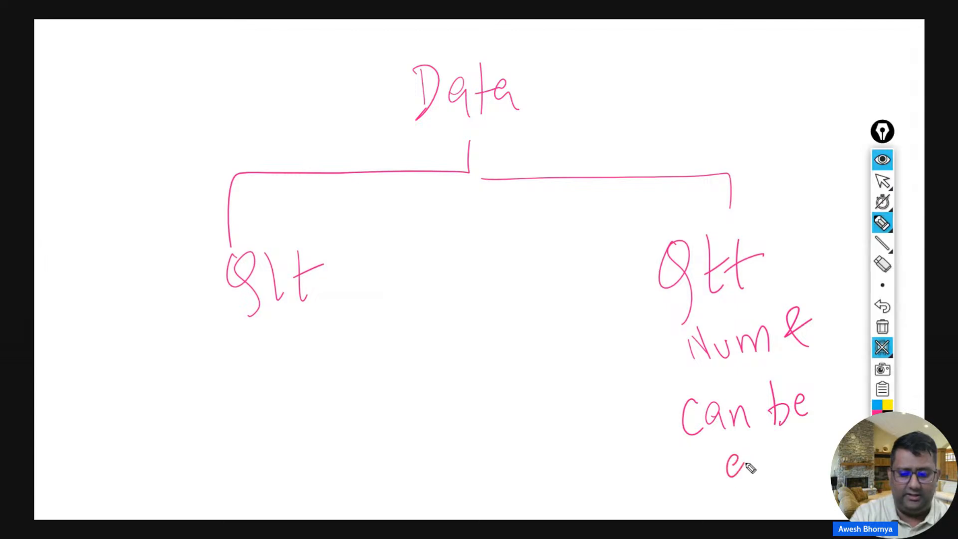
{"action": "mouse_move", "coordinate": [783, 449]}
{"action": "left_mouse_down"}
{"action": "mouse_move", "coordinate": [793, 504]}
{"action": "mouse_move", "coordinate": [815, 479]}
{"action": "mouse_move", "coordinate": [813, 492]}
{"action": "left_mouse_up"}
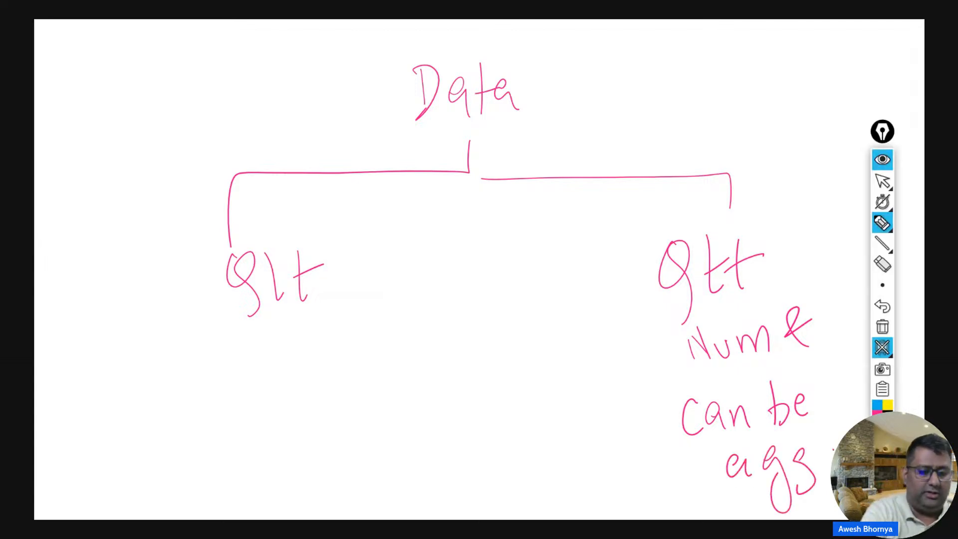
Write "Non-num" and "Num & cannot be agg" beneath the Qlt label.
{"action": "mouse_move", "coordinate": [240, 377]}
{"action": "left_mouse_down"}
{"action": "mouse_move", "coordinate": [240, 341]}
{"action": "mouse_move", "coordinate": [272, 329]}
{"action": "mouse_move", "coordinate": [329, 372]}
{"action": "left_mouse_up"}
{"action": "mouse_move", "coordinate": [342, 355]}
{"action": "left_mouse_down"}
{"action": "mouse_move", "coordinate": [357, 350]}
{"action": "mouse_move", "coordinate": [410, 364]}
{"action": "mouse_move", "coordinate": [447, 336]}
{"action": "mouse_move", "coordinate": [479, 349]}
{"action": "left_mouse_up"}
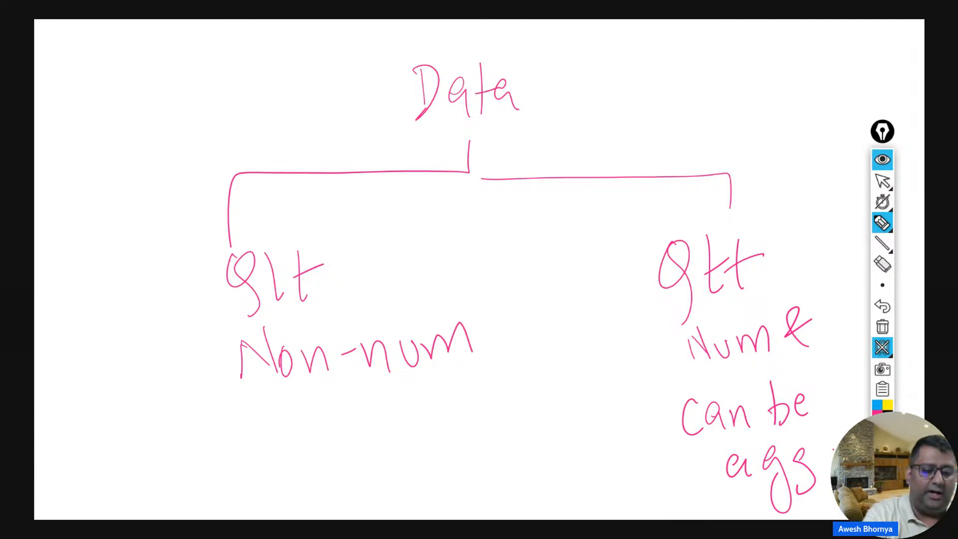
{"action": "mouse_move", "coordinate": [272, 427]}
{"action": "left_mouse_down"}
{"action": "mouse_move", "coordinate": [267, 438]}
{"action": "mouse_move", "coordinate": [283, 421]}
{"action": "mouse_move", "coordinate": [360, 445]}
{"action": "mouse_move", "coordinate": [376, 411]}
{"action": "mouse_move", "coordinate": [402, 426]}
{"action": "mouse_move", "coordinate": [449, 424]}
{"action": "mouse_move", "coordinate": [469, 441]}
{"action": "mouse_move", "coordinate": [498, 434]}
{"action": "mouse_move", "coordinate": [543, 399]}
{"action": "mouse_move", "coordinate": [552, 421]}
{"action": "mouse_move", "coordinate": [575, 410]}
{"action": "left_mouse_up"}
{"action": "mouse_move", "coordinate": [424, 486]}
{"action": "left_mouse_down"}
{"action": "mouse_move", "coordinate": [470, 492]}
{"action": "mouse_move", "coordinate": [472, 509]}
{"action": "left_mouse_up"}
{"action": "mouse_move", "coordinate": [486, 468]}
{"action": "left_mouse_down"}
{"action": "mouse_move", "coordinate": [481, 506]}
{"action": "mouse_move", "coordinate": [442, 493]}
{"action": "left_mouse_up"}
{"action": "left_click", "coordinate": [505, 478]}
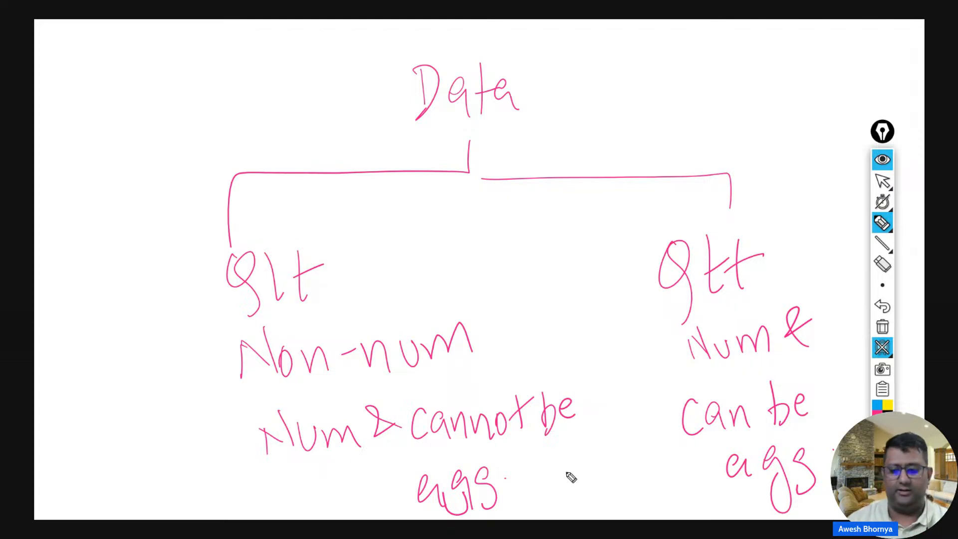
Clear the whiteboard drawing and return to the worksheet with the normal cursor active.
{"action": "left_click", "coordinate": [882, 328]}
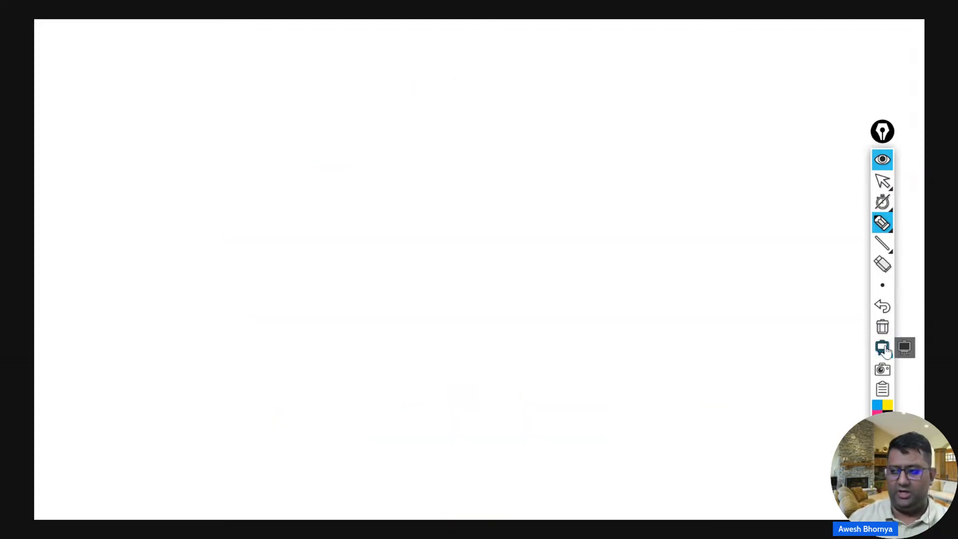
{"action": "left_click", "coordinate": [881, 348]}
{"action": "left_click", "coordinate": [882, 181]}
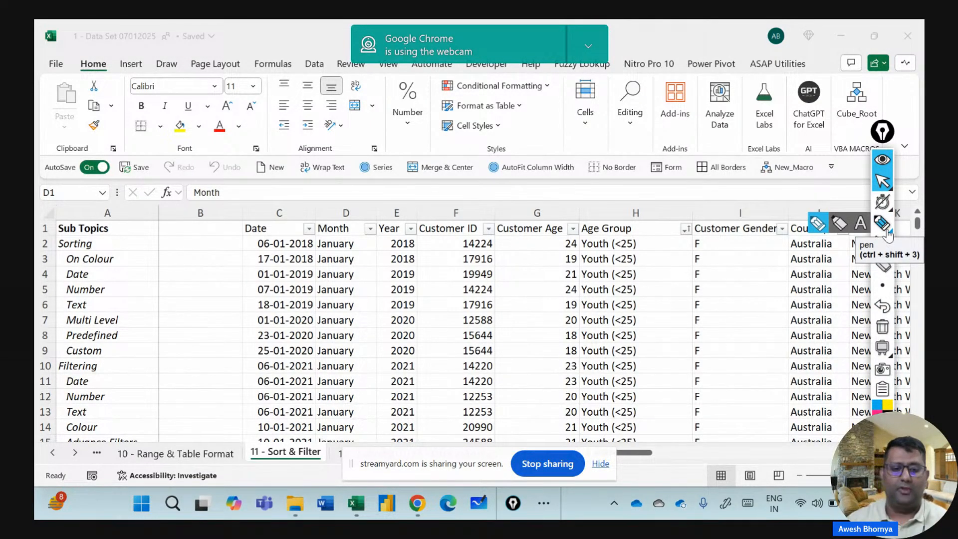
Remove the header filters from the dataset and apply them again to reset the existing Age Group sort.
{"action": "left_click", "coordinate": [309, 229]}
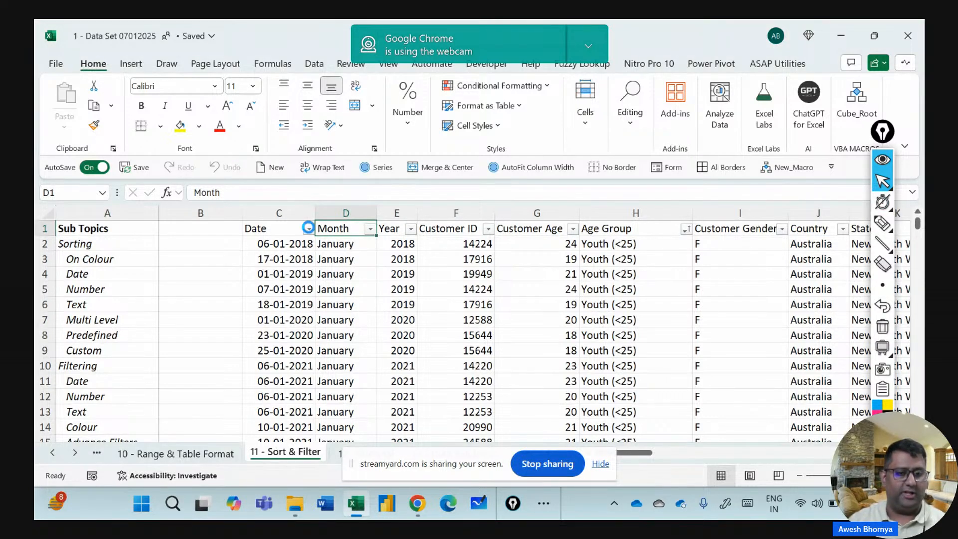
{"action": "left_click", "coordinate": [409, 253]}
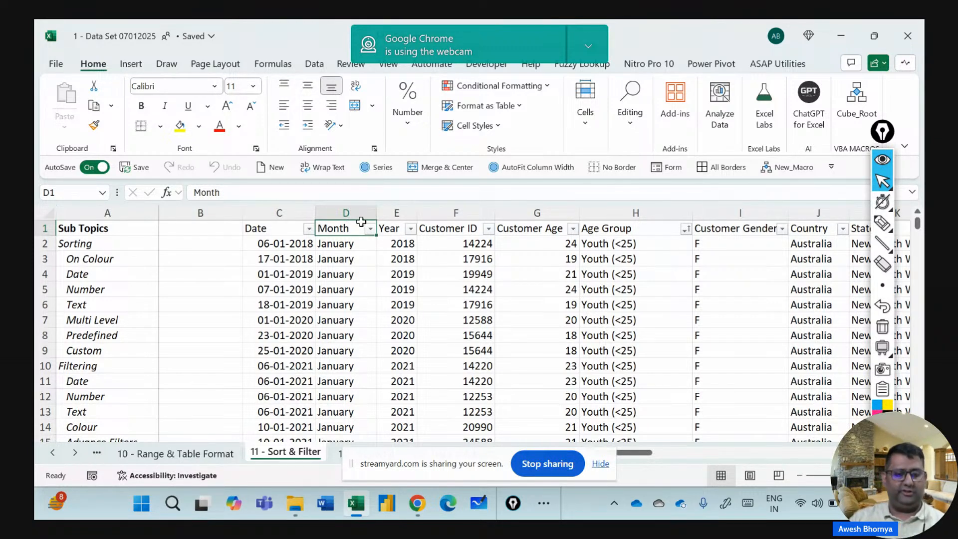
{"action": "left_click", "coordinate": [629, 134]}
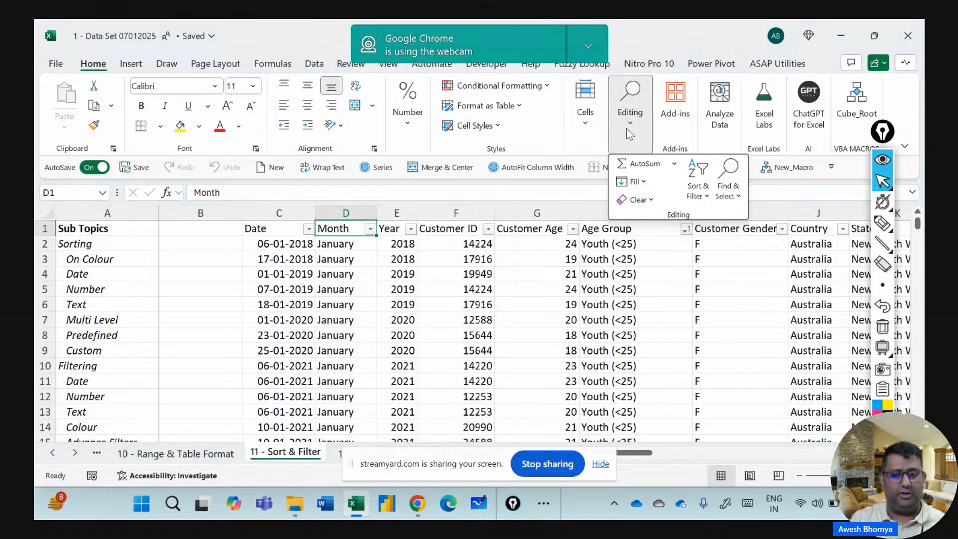
{"action": "left_click", "coordinate": [702, 195]}
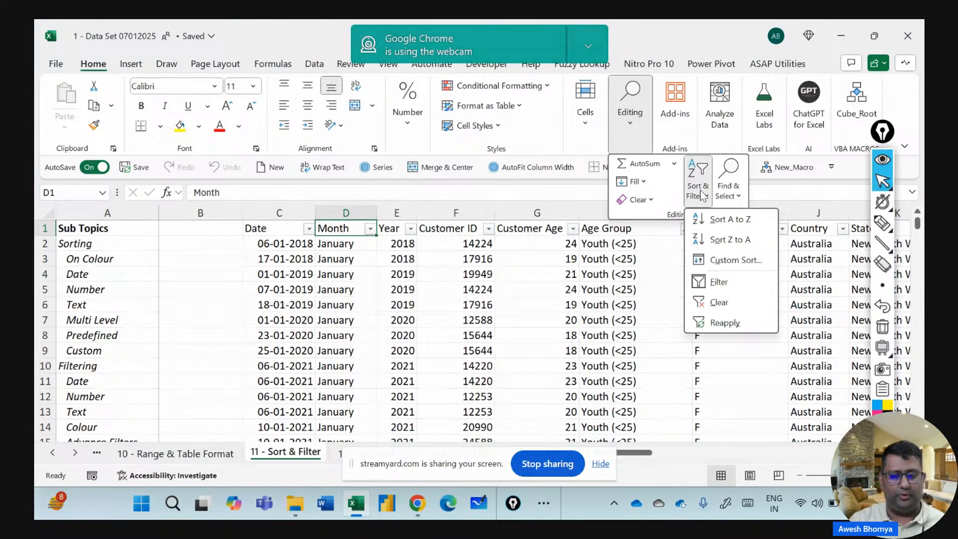
{"action": "left_click", "coordinate": [708, 280]}
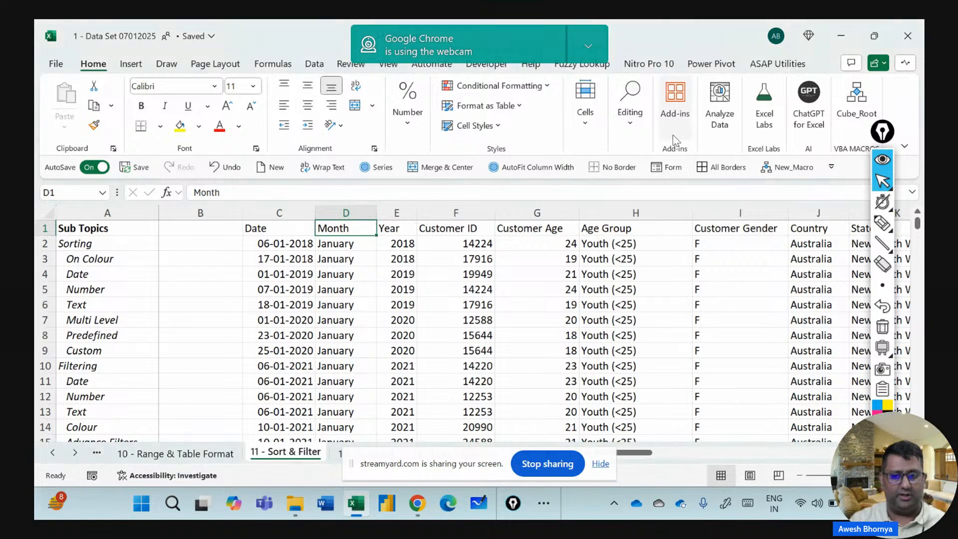
{"action": "left_click", "coordinate": [625, 125]}
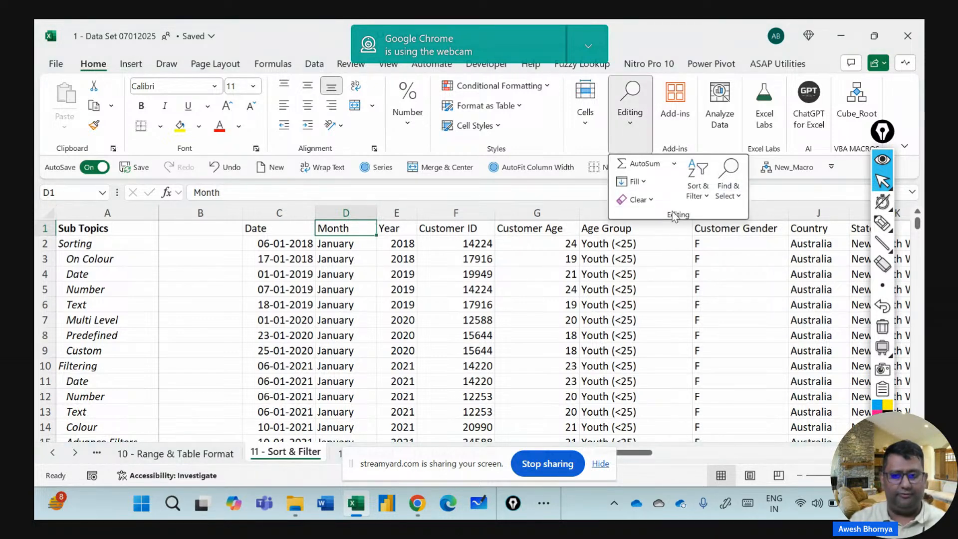
{"action": "left_click", "coordinate": [698, 192]}
{"action": "left_click", "coordinate": [718, 282]}
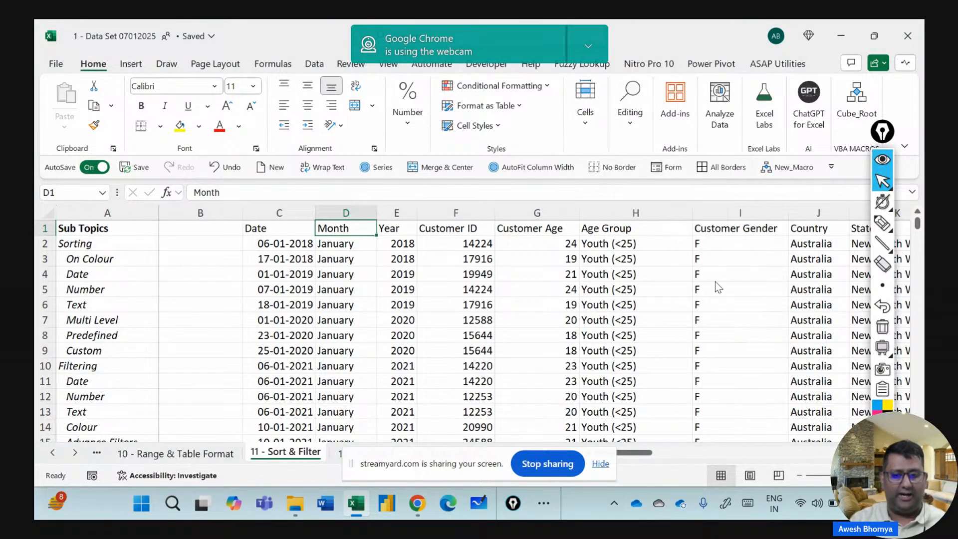
Toggle the dataset's header filters off and on once more.
{"action": "left_click", "coordinate": [629, 110]}
{"action": "left_click", "coordinate": [697, 190]}
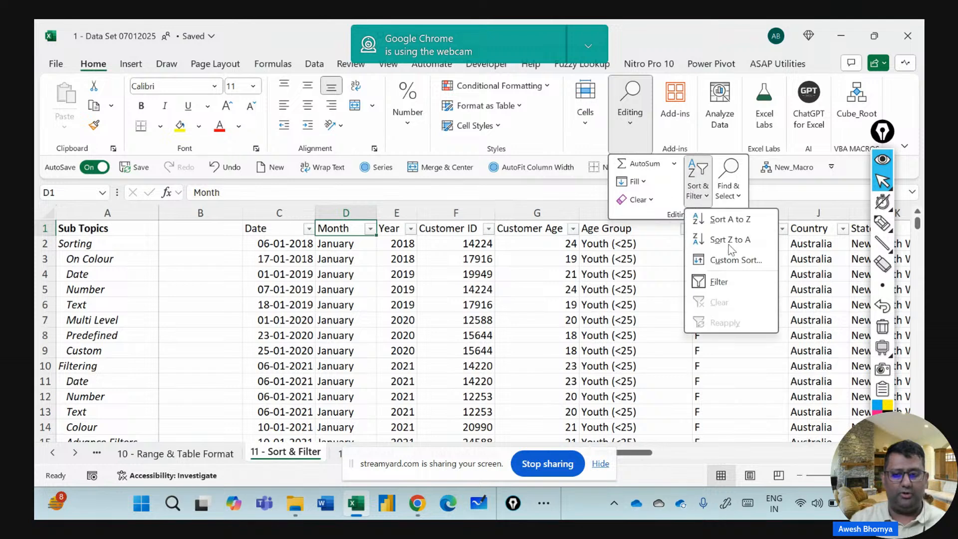
{"action": "left_click", "coordinate": [719, 281]}
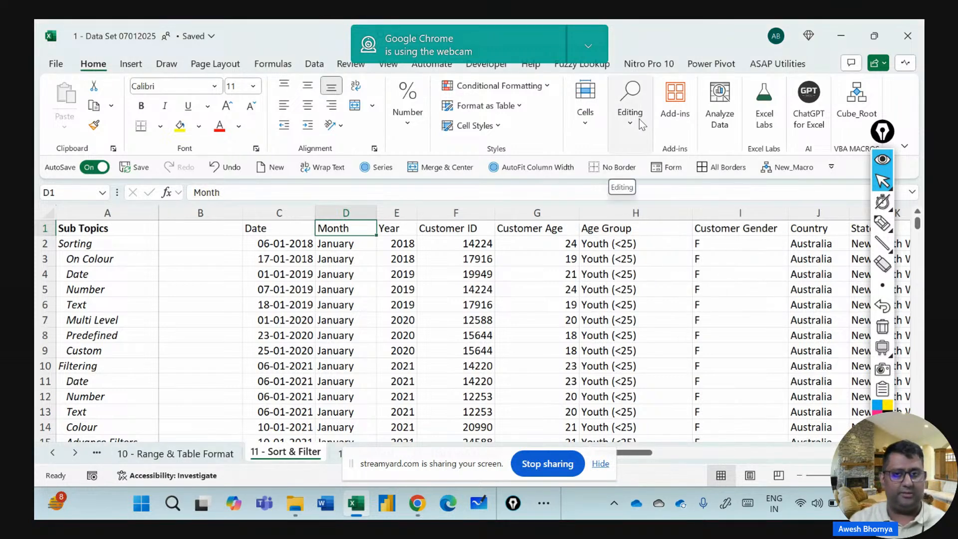
{"action": "left_click", "coordinate": [642, 125]}
{"action": "left_click", "coordinate": [710, 180]}
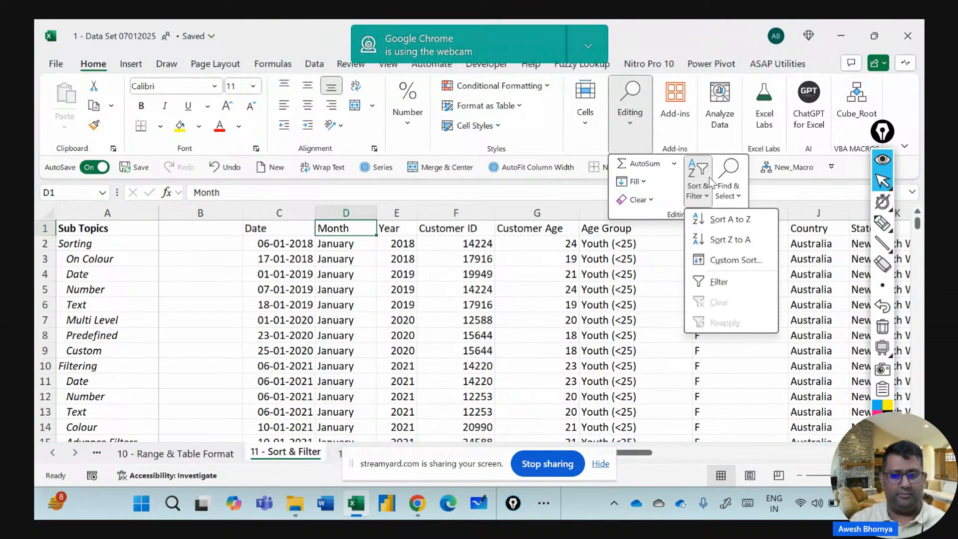
{"action": "left_click", "coordinate": [729, 285]}
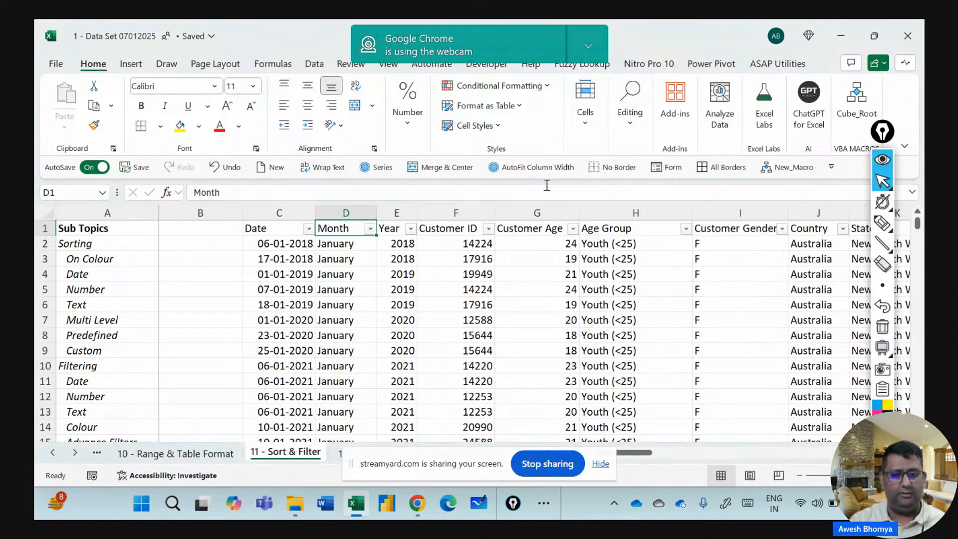
Sort the dataset by the Date column from oldest to newest.
{"action": "left_click", "coordinate": [308, 229]}
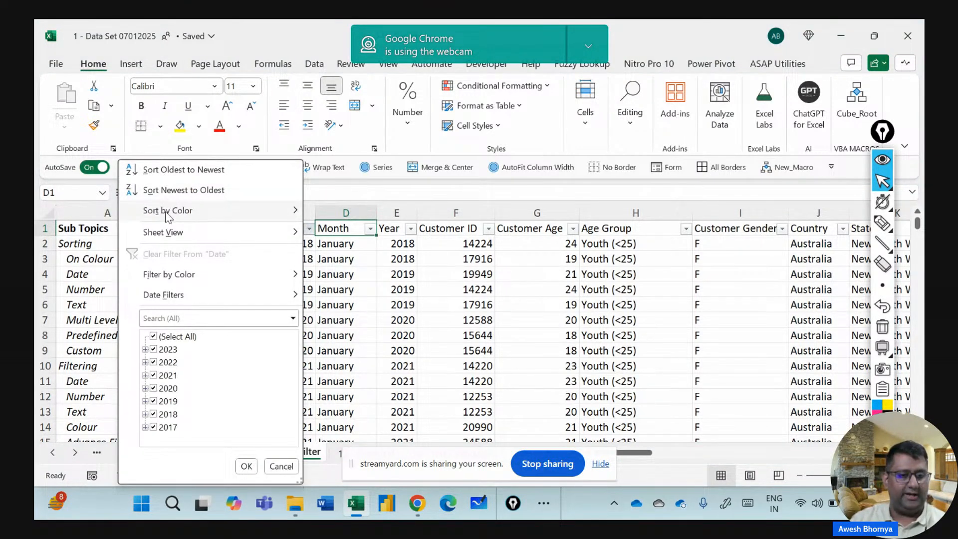
{"action": "mouse_move", "coordinate": [168, 216]}
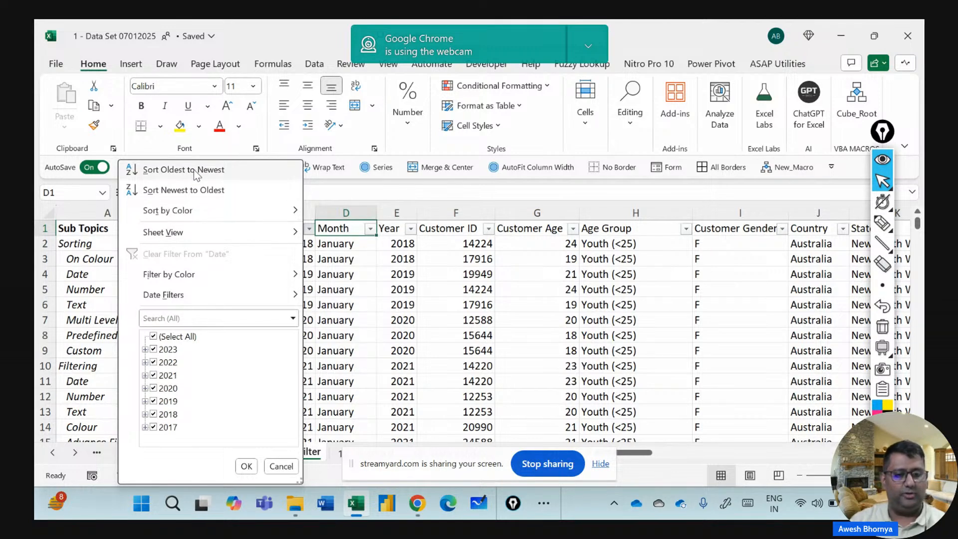
{"action": "left_click", "coordinate": [154, 170]}
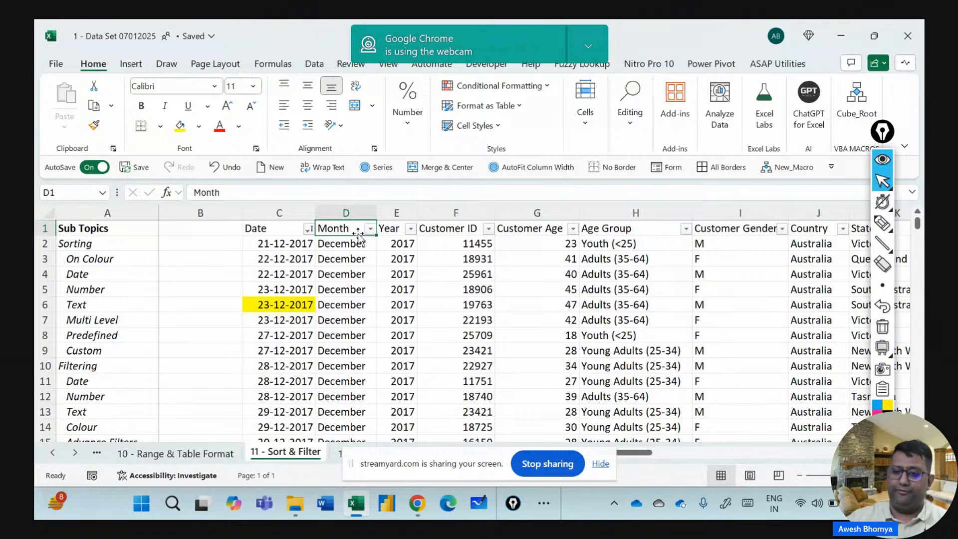
Open a blank whiteboard and handwrite "No empty rows/cols" with the pen.
{"action": "left_click", "coordinate": [882, 348]}
{"action": "left_click", "coordinate": [889, 226]}
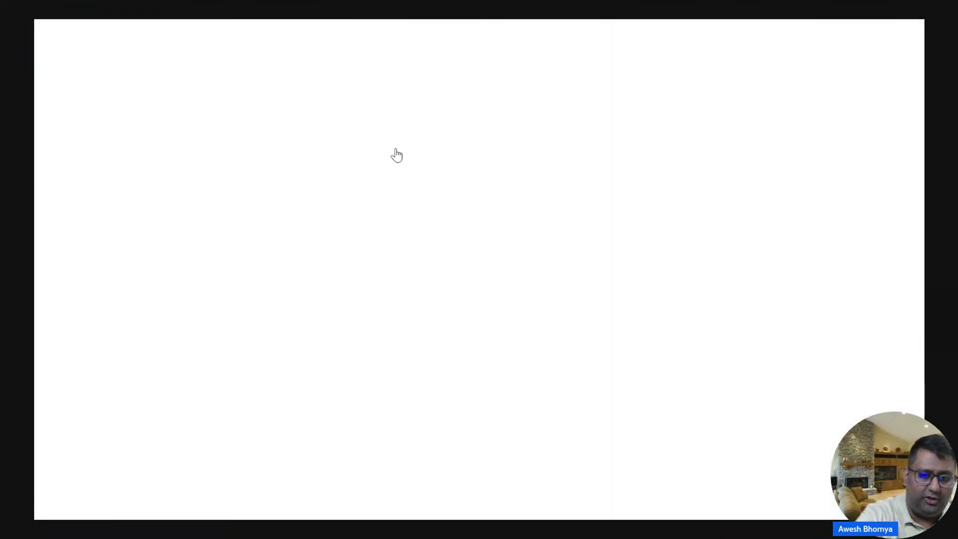
{"action": "mouse_move", "coordinate": [395, 153]}
{"action": "left_mouse_down"}
{"action": "mouse_move", "coordinate": [412, 156]}
{"action": "mouse_move", "coordinate": [419, 182]}
{"action": "left_mouse_up"}
{"action": "mouse_move", "coordinate": [428, 162]}
{"action": "left_mouse_down"}
{"action": "mouse_move", "coordinate": [494, 184]}
{"action": "mouse_move", "coordinate": [555, 161]}
{"action": "mouse_move", "coordinate": [605, 201]}
{"action": "mouse_move", "coordinate": [654, 158]}
{"action": "mouse_move", "coordinate": [687, 180]}
{"action": "mouse_move", "coordinate": [725, 166]}
{"action": "mouse_move", "coordinate": [755, 133]}
{"action": "mouse_move", "coordinate": [753, 188]}
{"action": "mouse_move", "coordinate": [778, 172]}
{"action": "mouse_move", "coordinate": [822, 186]}
{"action": "mouse_move", "coordinate": [805, 186]}
{"action": "left_mouse_up"}
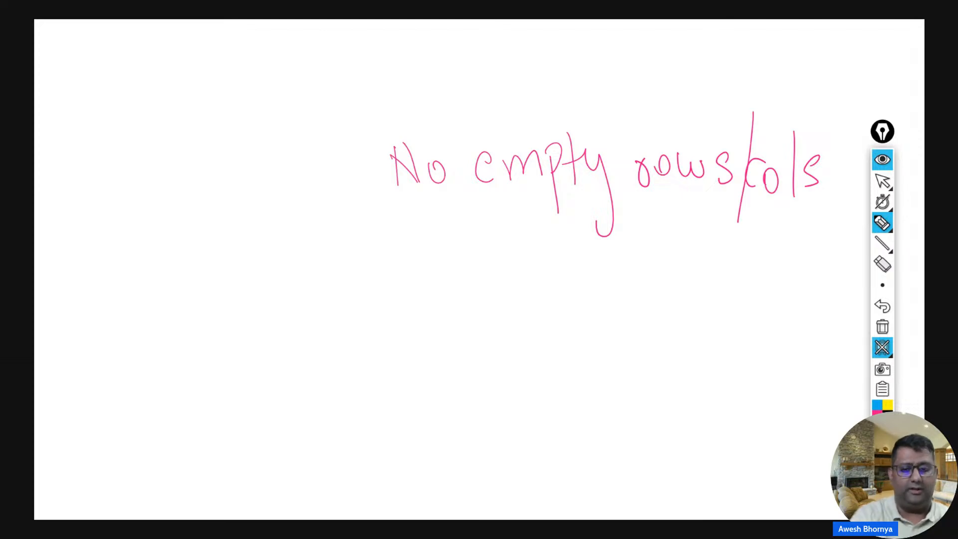
Draw a table grid with three rows and four columns beneath the heading.
{"action": "mouse_move", "coordinate": [427, 274]}
{"action": "left_mouse_down"}
{"action": "mouse_move", "coordinate": [430, 447]}
{"action": "mouse_move", "coordinate": [790, 282]}
{"action": "mouse_move", "coordinate": [437, 420]}
{"action": "left_mouse_up"}
{"action": "left_click_drag", "start_coordinate": [417, 344], "coordinate": [819, 321]}
{"action": "left_click_drag", "start_coordinate": [425, 382], "coordinate": [775, 363]}
{"action": "left_click_drag", "start_coordinate": [478, 268], "coordinate": [497, 422]}
{"action": "left_click_drag", "start_coordinate": [583, 258], "coordinate": [602, 419]}
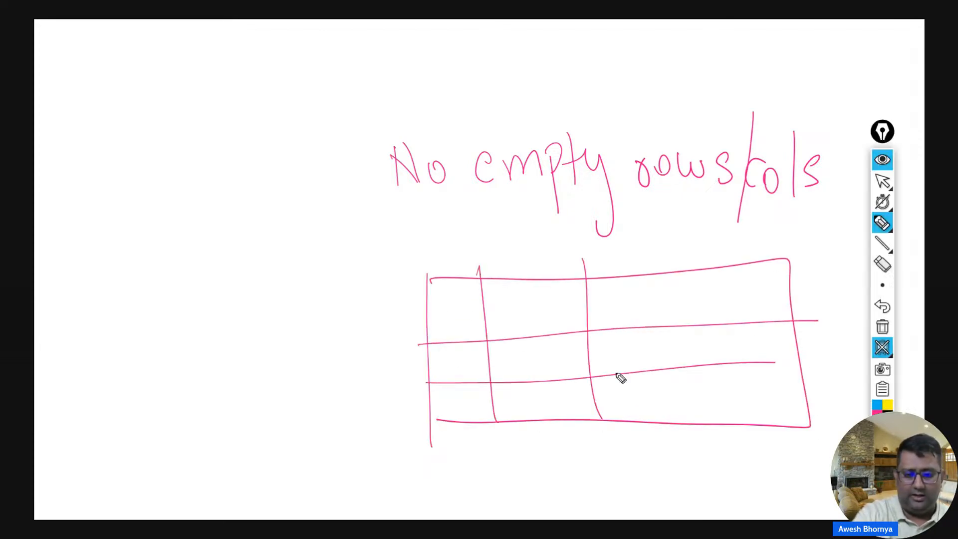
{"action": "left_click_drag", "start_coordinate": [692, 257], "coordinate": [710, 435]}
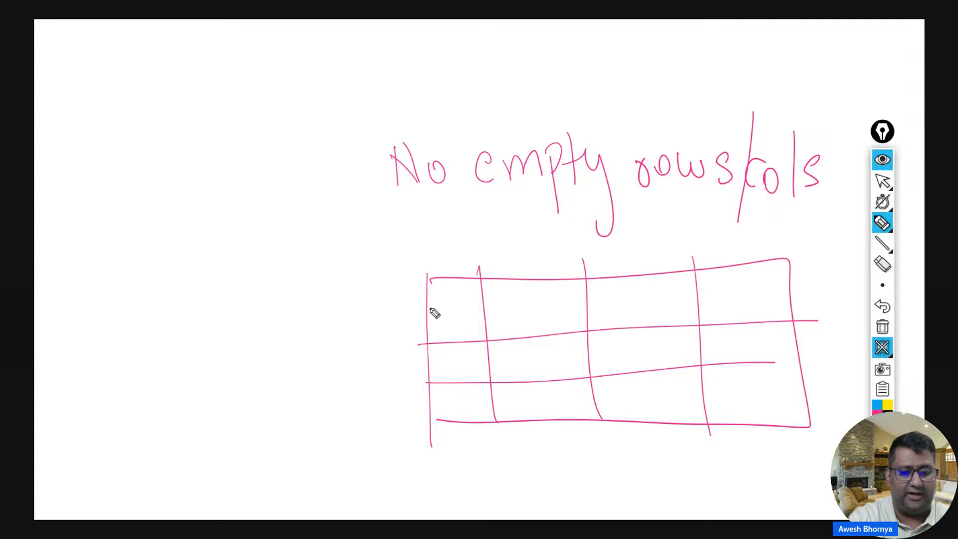
Mark data dashes in the grid's first and last rows, leaving the middle row empty.
{"action": "left_click_drag", "start_coordinate": [438, 317], "coordinate": [514, 315]}
{"action": "left_click_drag", "start_coordinate": [551, 308], "coordinate": [586, 307]}
{"action": "left_click_drag", "start_coordinate": [634, 298], "coordinate": [665, 296]}
{"action": "left_click_drag", "start_coordinate": [715, 296], "coordinate": [785, 289]}
{"action": "left_click_drag", "start_coordinate": [439, 412], "coordinate": [458, 406]}
{"action": "left_click_drag", "start_coordinate": [487, 407], "coordinate": [509, 405]}
{"action": "left_click_drag", "start_coordinate": [544, 401], "coordinate": [645, 397]}
{"action": "left_click_drag", "start_coordinate": [710, 392], "coordinate": [764, 398]}
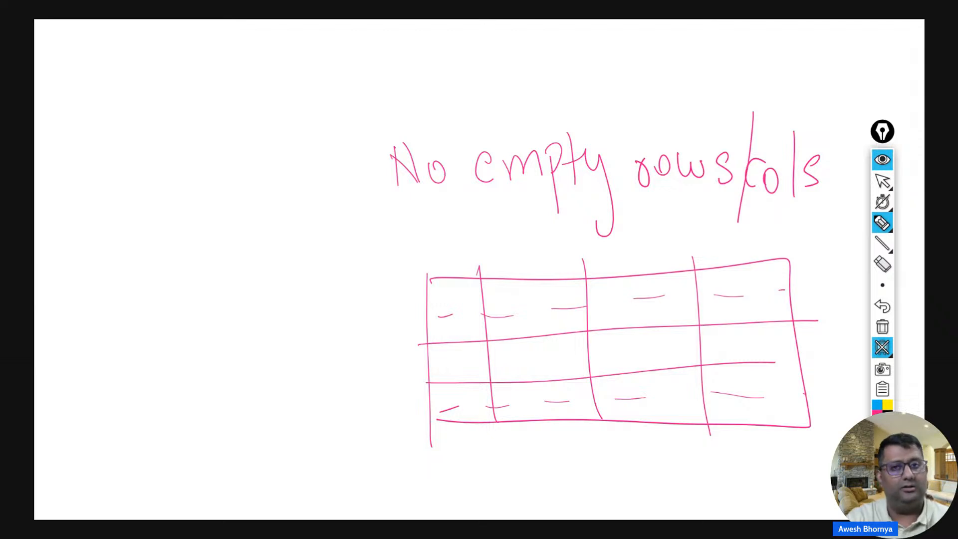
Outline the block above the empty row and draw a downward arrow over the first column.
{"action": "mouse_move", "coordinate": [806, 258]}
{"action": "left_mouse_down"}
{"action": "mouse_move", "coordinate": [757, 250]}
{"action": "mouse_move", "coordinate": [402, 317]}
{"action": "mouse_move", "coordinate": [640, 352]}
{"action": "mouse_move", "coordinate": [792, 239]}
{"action": "left_mouse_up"}
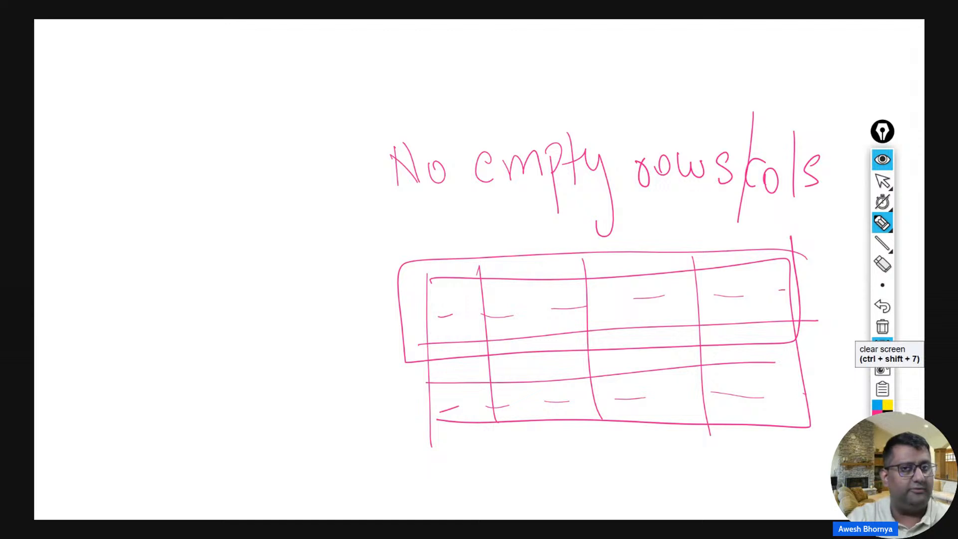
{"action": "left_click_drag", "start_coordinate": [437, 220], "coordinate": [446, 264]}
{"action": "left_click_drag", "start_coordinate": [433, 245], "coordinate": [446, 265]}
{"action": "left_click_drag", "start_coordinate": [454, 235], "coordinate": [447, 265]}
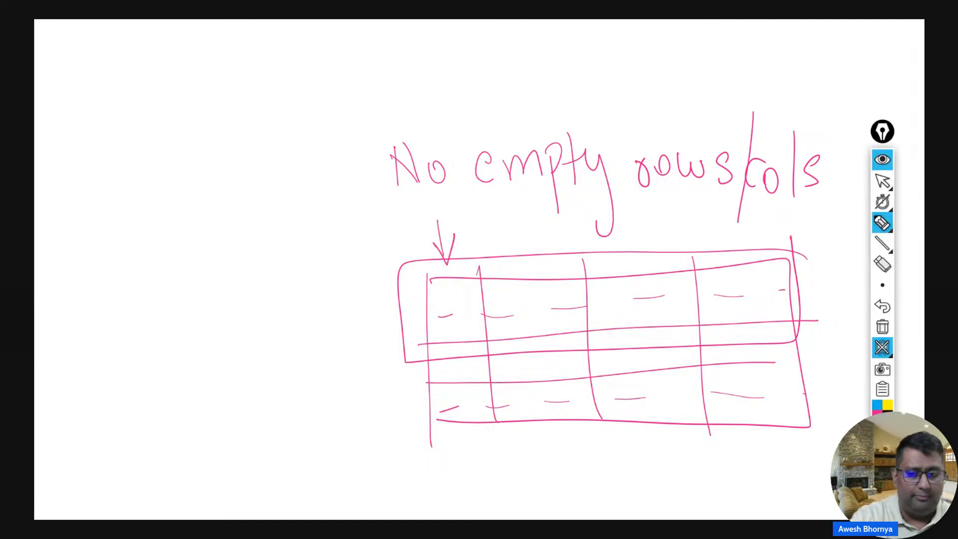
Draw a frame around the whole grid, then box the first column and run a wavy line down it.
{"action": "mouse_move", "coordinate": [800, 211]}
{"action": "left_mouse_down"}
{"action": "mouse_move", "coordinate": [394, 239]}
{"action": "mouse_move", "coordinate": [470, 480]}
{"action": "mouse_move", "coordinate": [815, 424]}
{"action": "mouse_move", "coordinate": [794, 209]}
{"action": "left_mouse_up"}
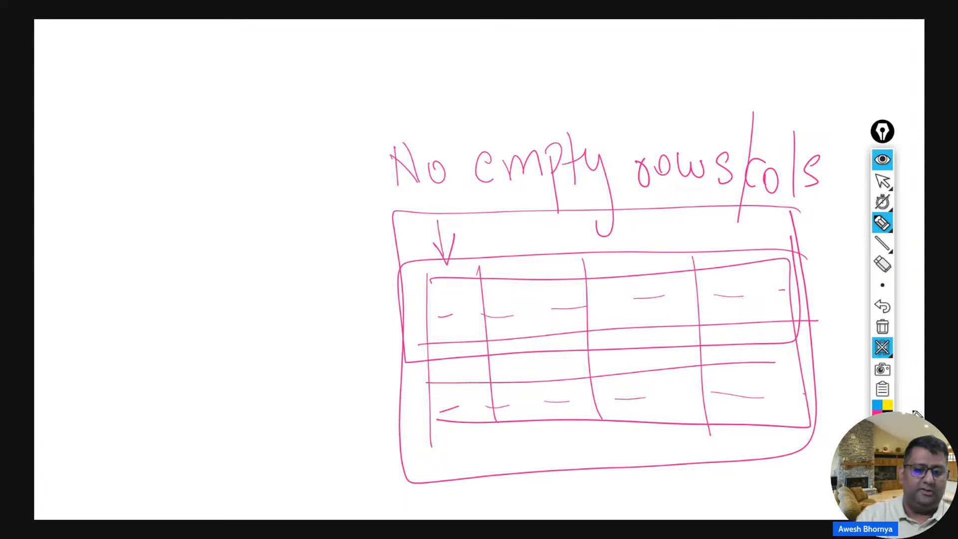
{"action": "mouse_move", "coordinate": [412, 268]}
{"action": "left_mouse_down"}
{"action": "mouse_move", "coordinate": [421, 426]}
{"action": "mouse_move", "coordinate": [498, 399]}
{"action": "mouse_move", "coordinate": [412, 272]}
{"action": "left_mouse_up"}
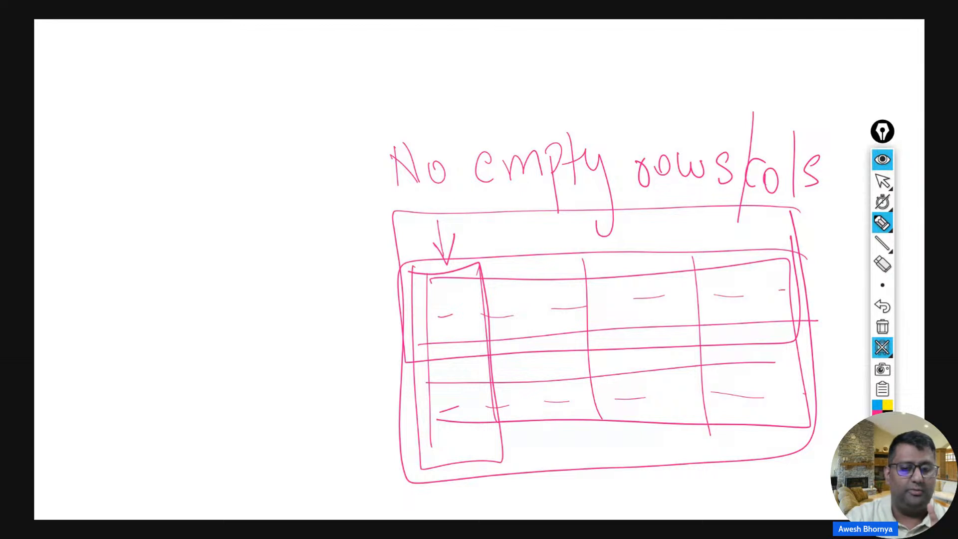
{"action": "left_click_drag", "start_coordinate": [458, 287], "coordinate": [471, 442]}
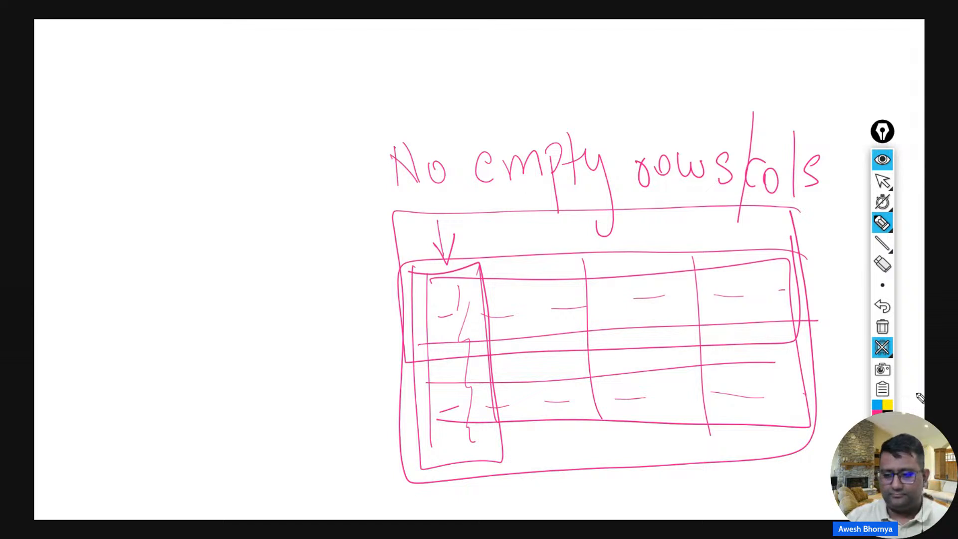
Erase the table sketch, close the whiteboard and restore the normal pointer on the worksheet.
{"action": "mouse_move", "coordinate": [884, 349]}
{"action": "left_click", "coordinate": [882, 327]}
{"action": "left_click", "coordinate": [882, 348]}
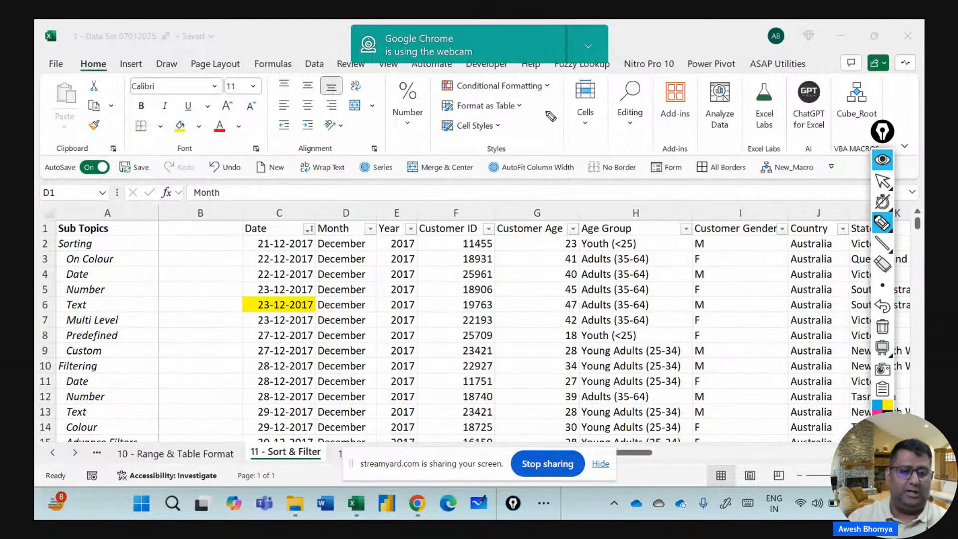
{"action": "mouse_move", "coordinate": [889, 197]}
{"action": "left_click", "coordinate": [882, 181]}
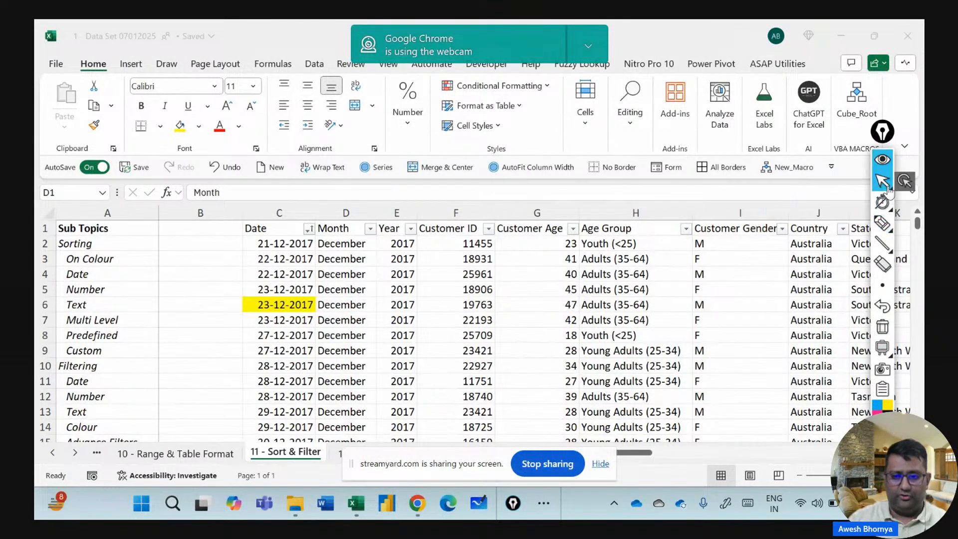
Sort the Date column by yellow cell colour and review the rows grouped at the start of the data.
{"action": "left_click", "coordinate": [308, 229]}
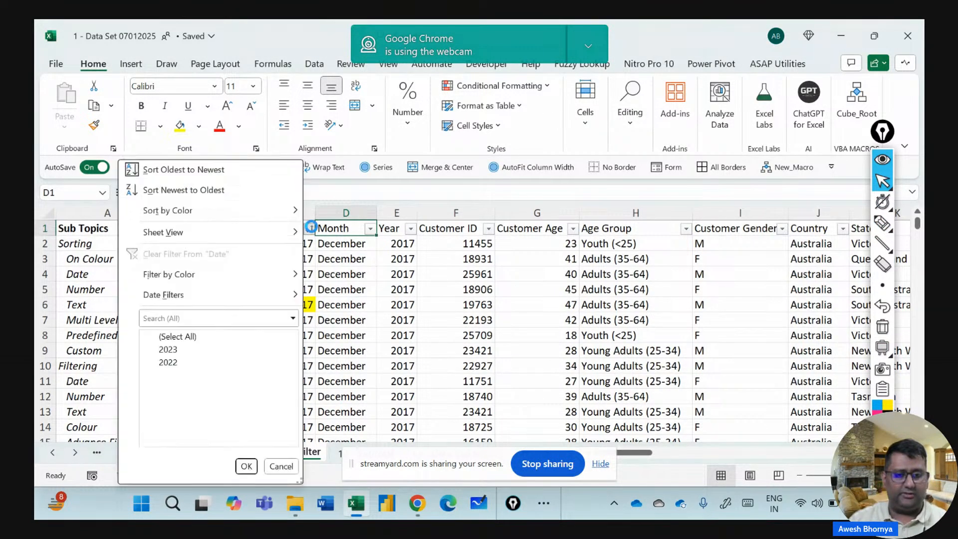
{"action": "mouse_move", "coordinate": [234, 216]}
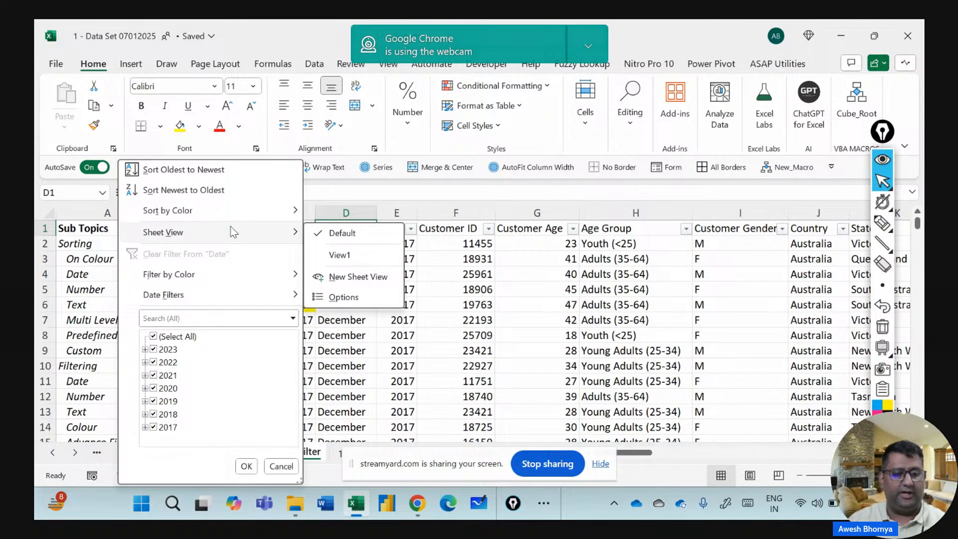
{"action": "mouse_move", "coordinate": [219, 282]}
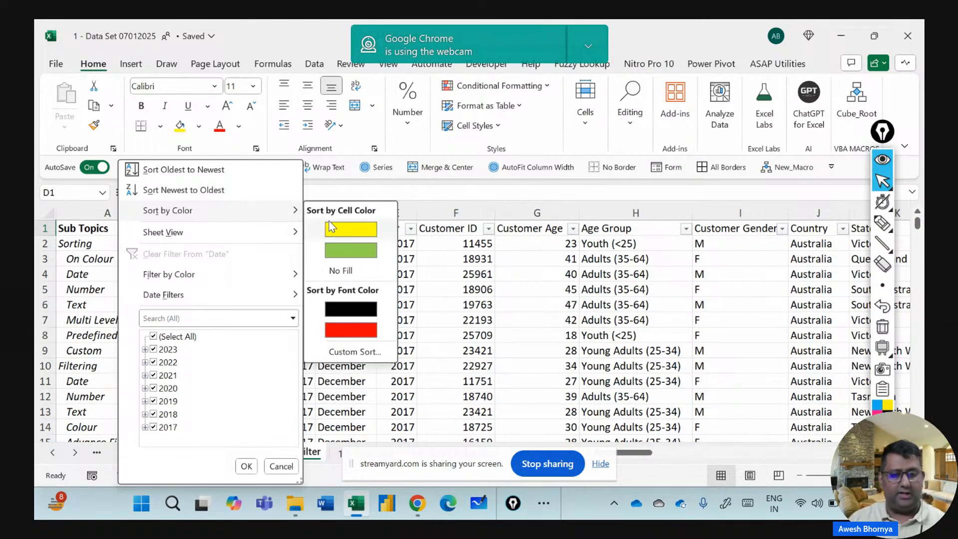
{"action": "left_click", "coordinate": [334, 230]}
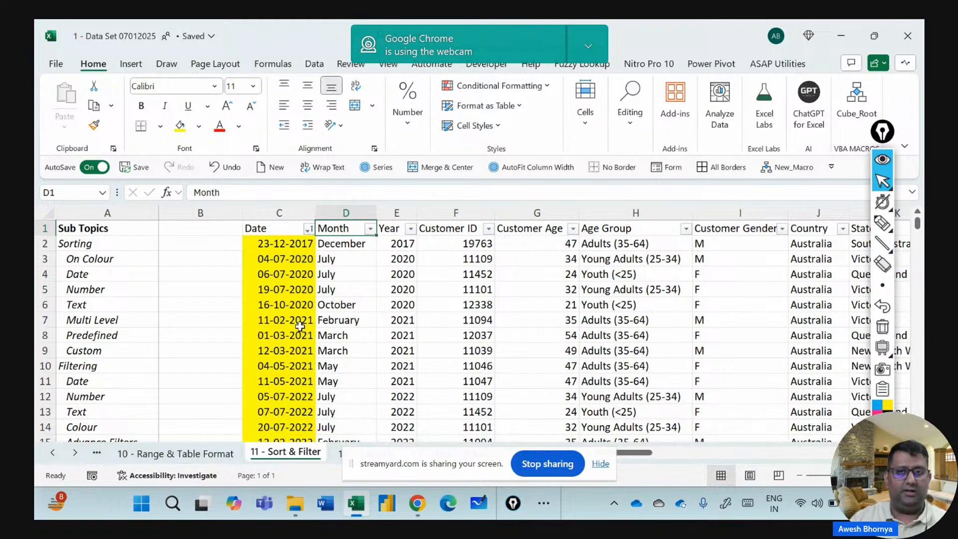
{"action": "scroll", "coordinate": [295, 279], "scroll_direction": "down", "scroll_amount": 7}
{"action": "scroll", "coordinate": [300, 327], "scroll_direction": "up", "scroll_amount": 6}
{"action": "scroll", "coordinate": [300, 327], "scroll_direction": "up", "scroll_amount": 1}
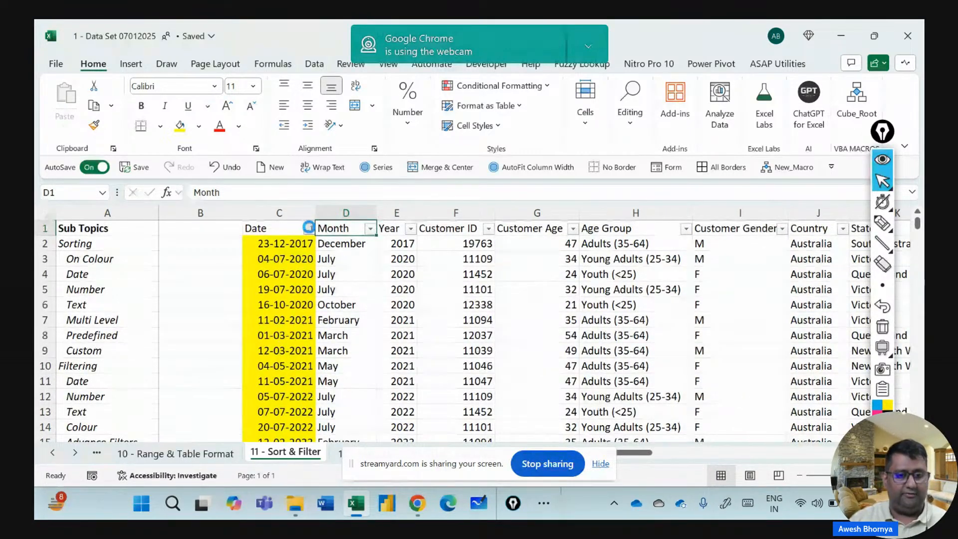
Filter the Date column by yellow cell colour and look through the remaining rows.
{"action": "left_click", "coordinate": [307, 228]}
{"action": "mouse_move", "coordinate": [297, 214]}
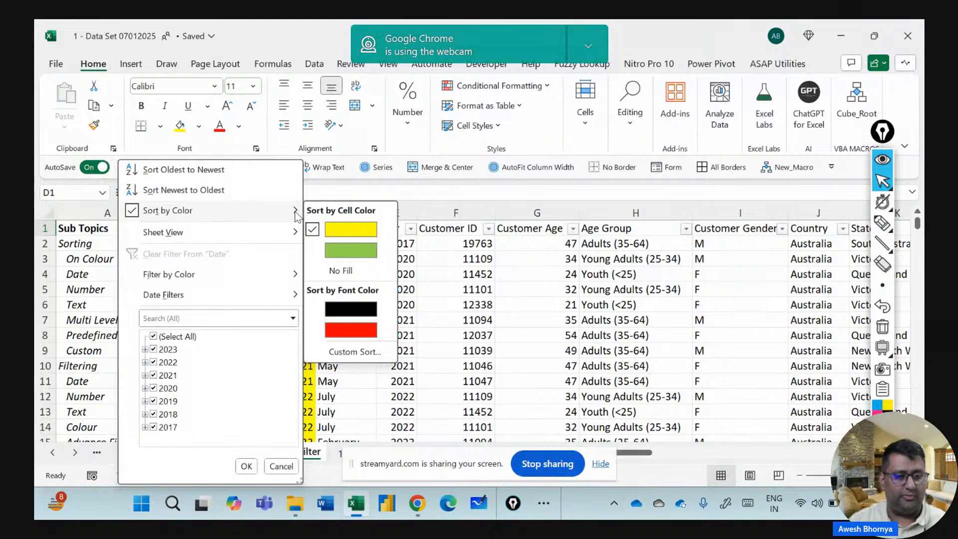
{"action": "mouse_move", "coordinate": [250, 274]}
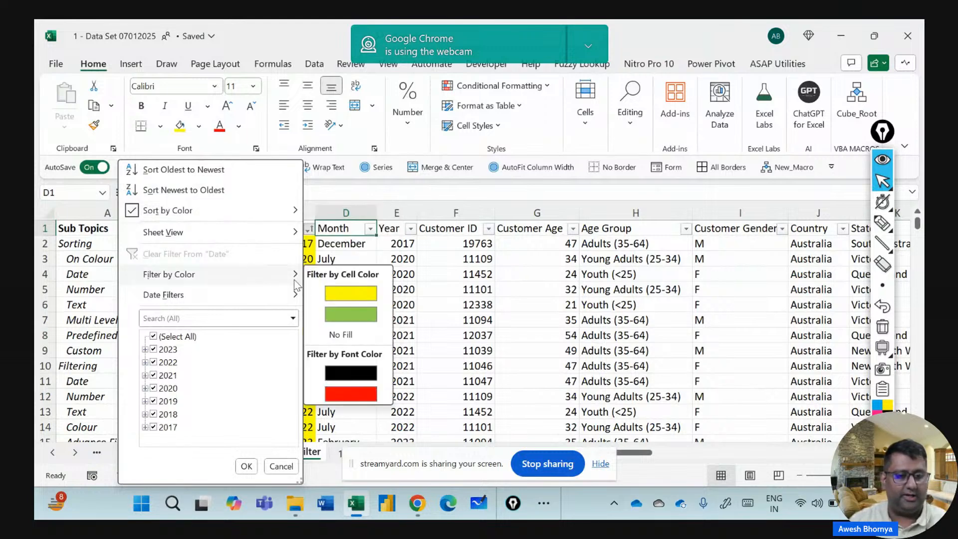
{"action": "left_click", "coordinate": [329, 294]}
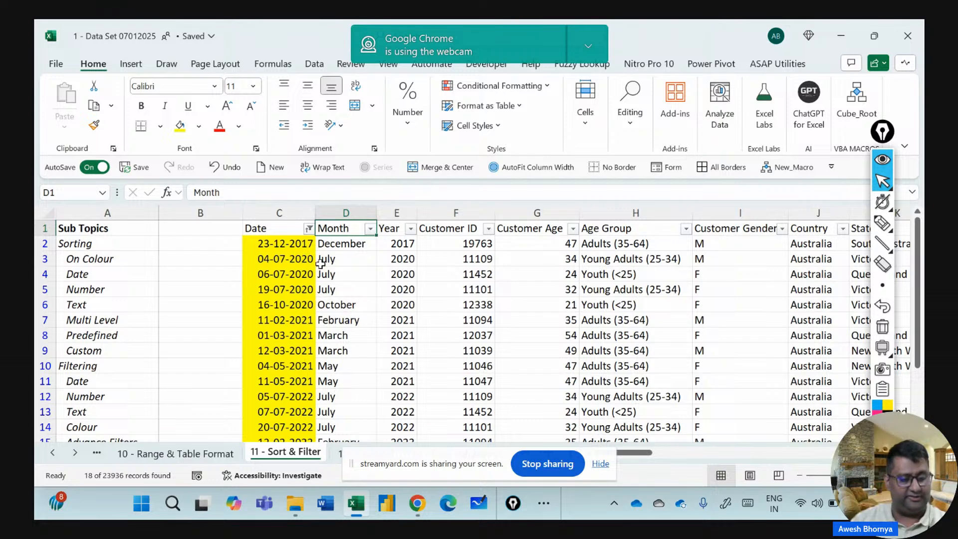
{"action": "scroll", "coordinate": [320, 264], "scroll_direction": "down", "scroll_amount": 3}
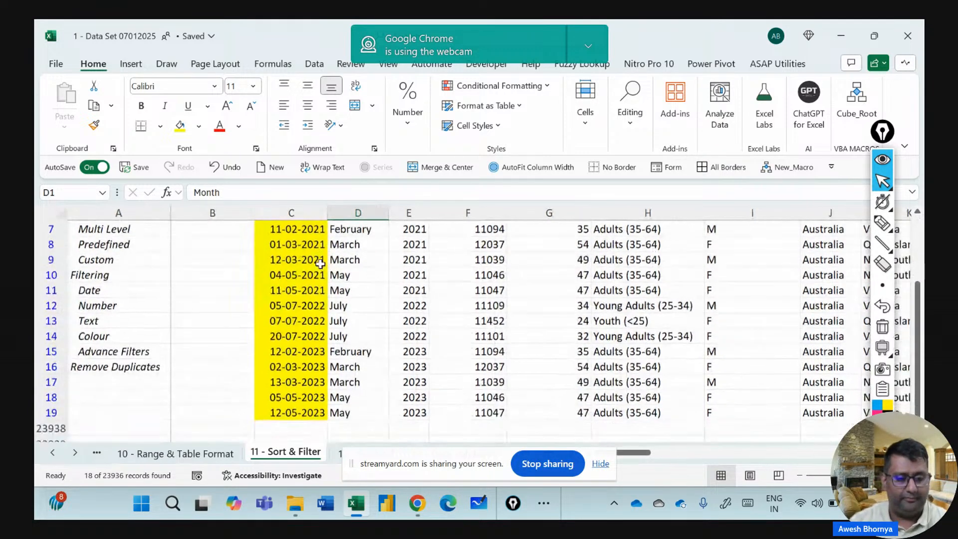
Clear the colour filter from the Date column.
{"action": "scroll", "coordinate": [230, 340], "scroll_direction": "up", "scroll_amount": 3}
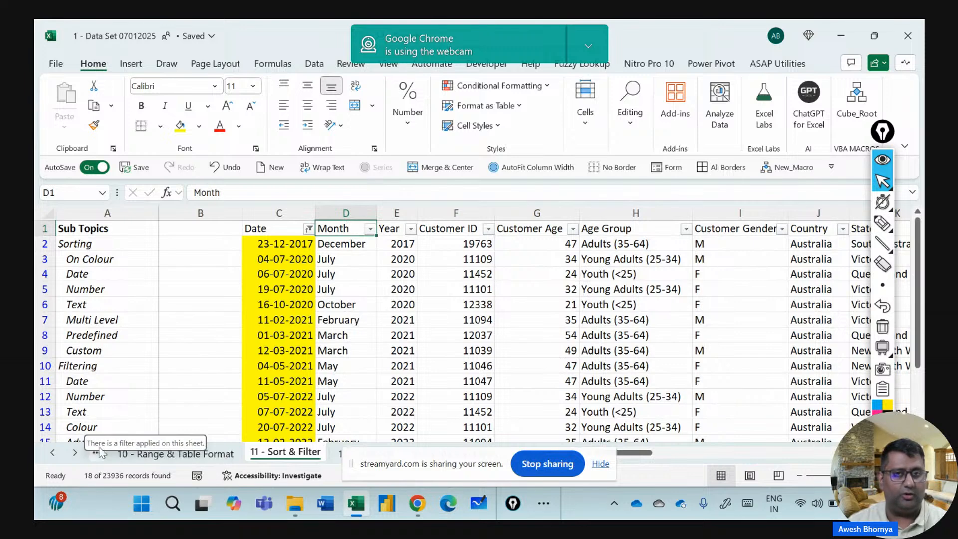
{"action": "left_click", "coordinate": [309, 228]}
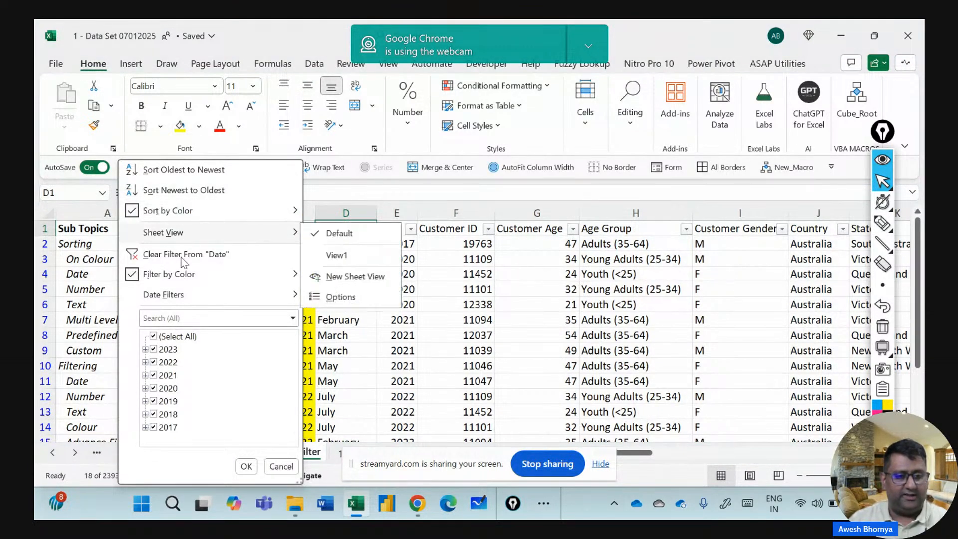
{"action": "left_click", "coordinate": [180, 254]}
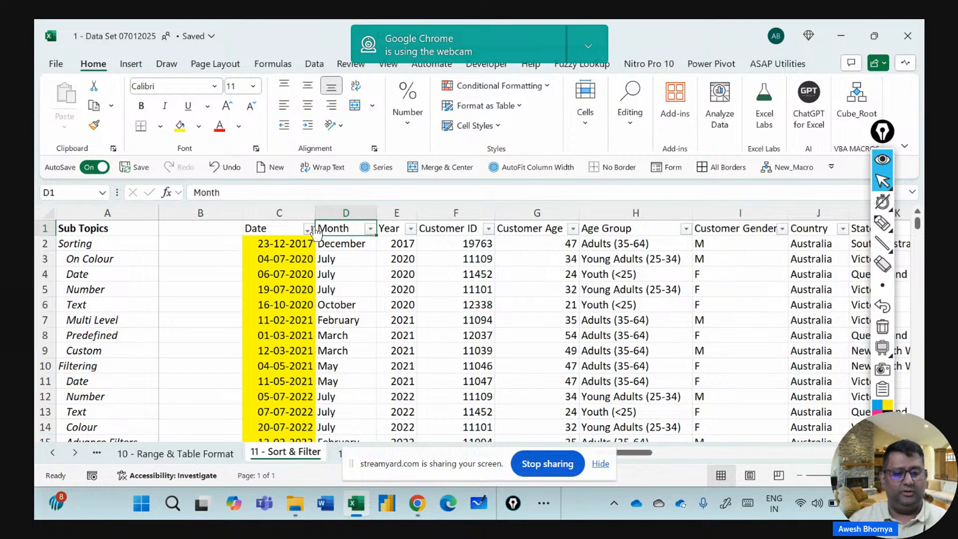
Filter the Date column to the 20th of every month by searching for 20 at Date level, and clear that filter again.
{"action": "left_click", "coordinate": [308, 229]}
{"action": "mouse_move", "coordinate": [237, 298]}
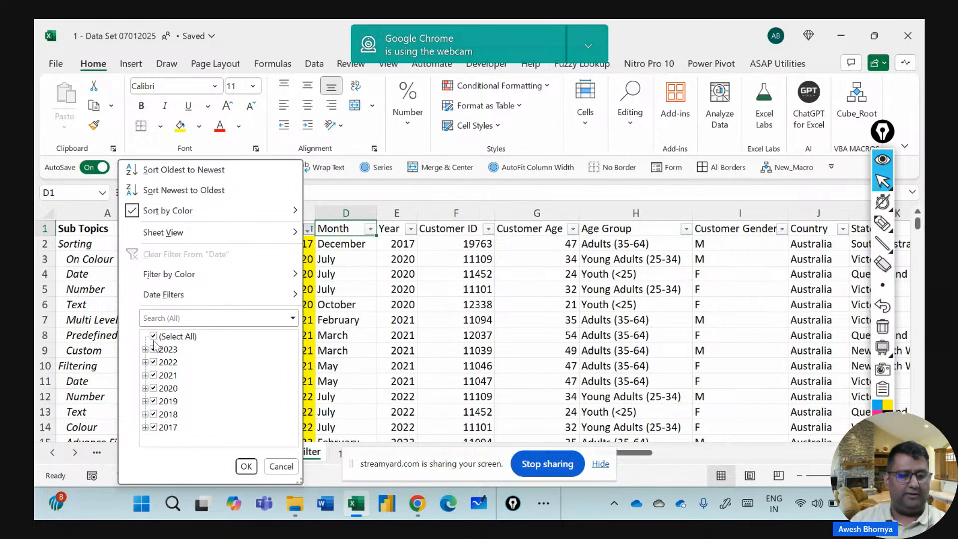
{"action": "left_click", "coordinate": [153, 317]}
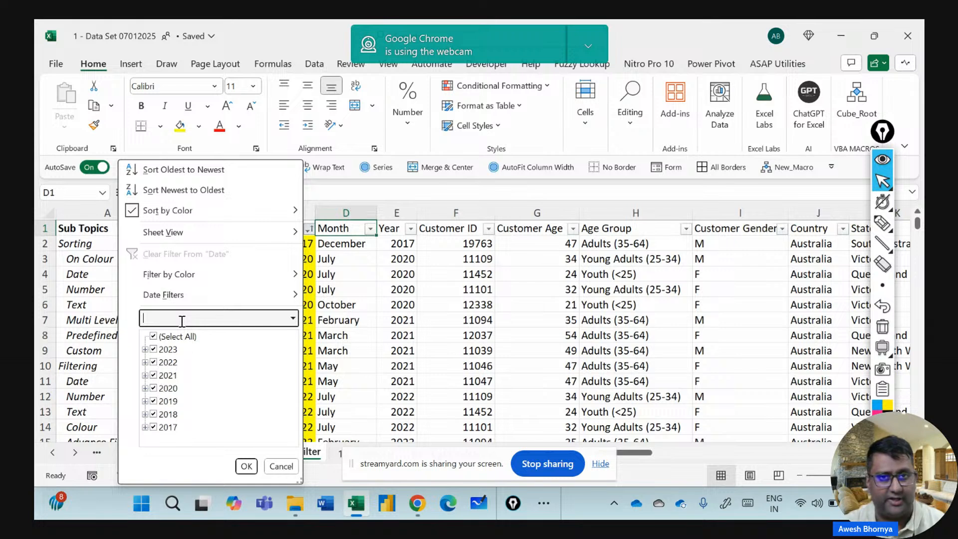
{"action": "type", "text": "20"}
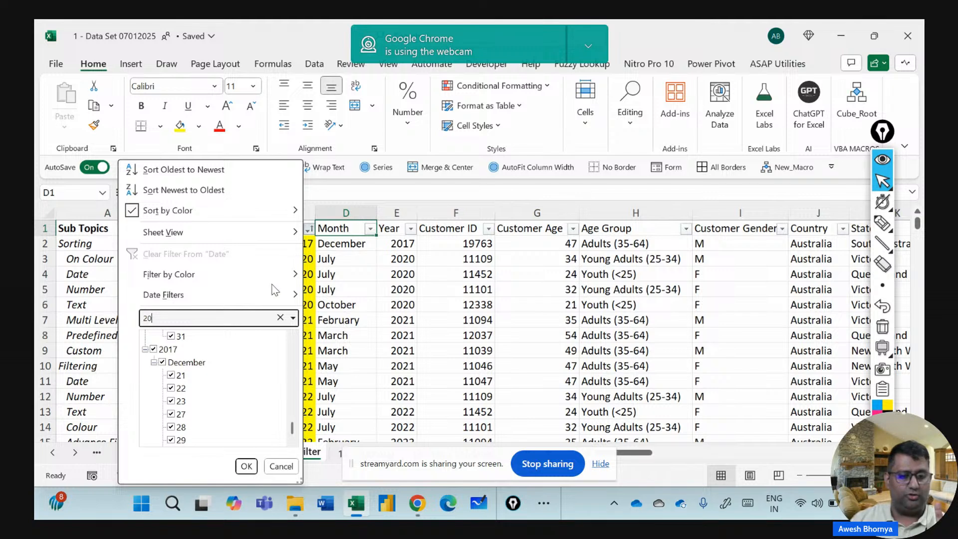
{"action": "left_click", "coordinate": [293, 318]}
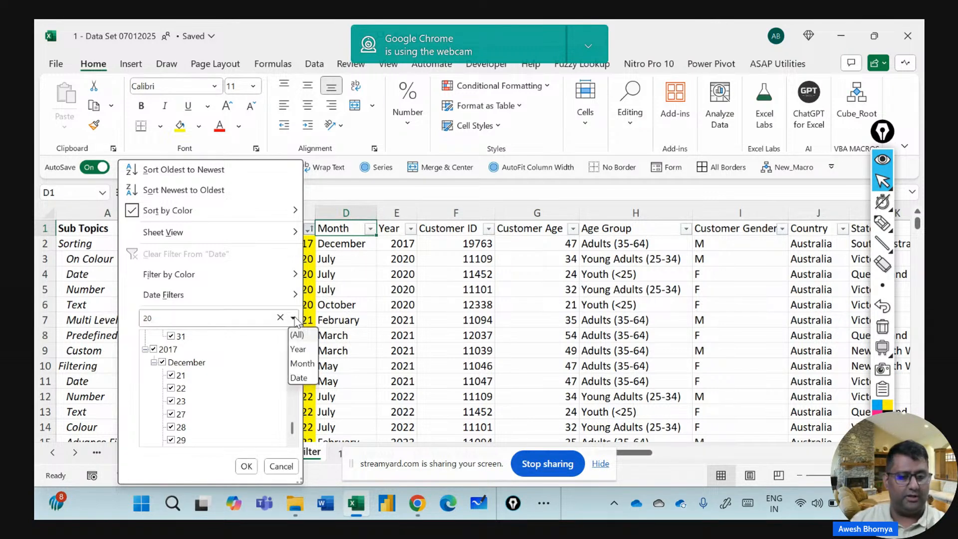
{"action": "left_click", "coordinate": [303, 379]}
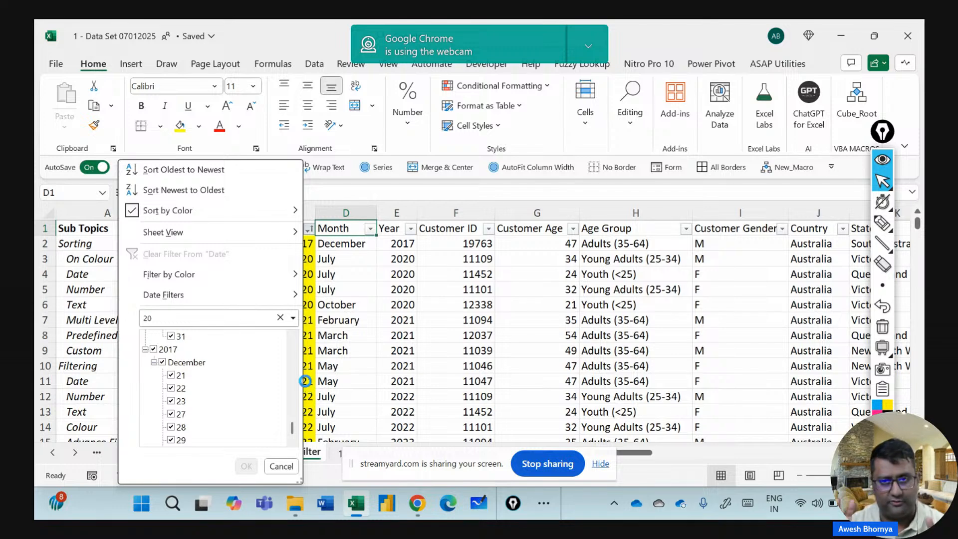
{"action": "scroll", "coordinate": [202, 362], "scroll_direction": "down", "scroll_amount": 1}
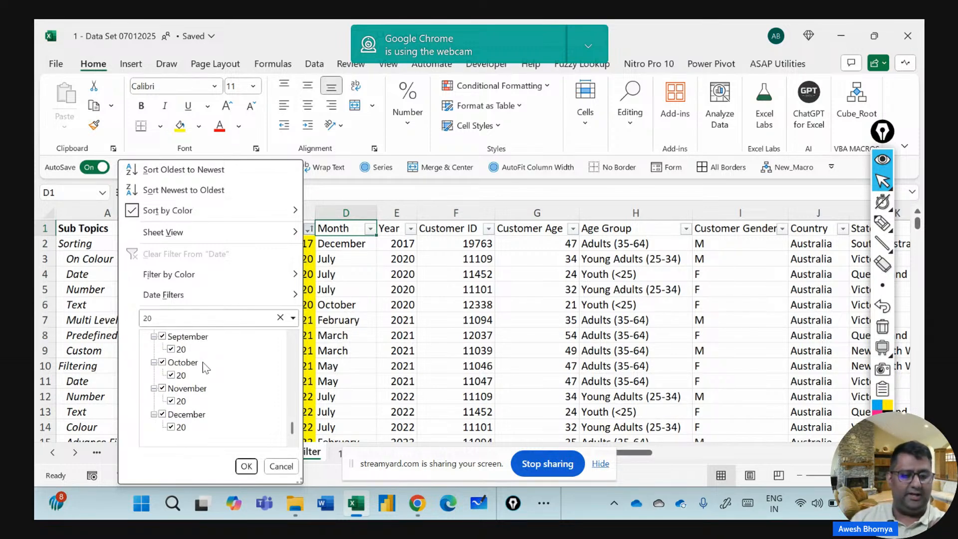
{"action": "scroll", "coordinate": [203, 362], "scroll_direction": "up", "scroll_amount": 3}
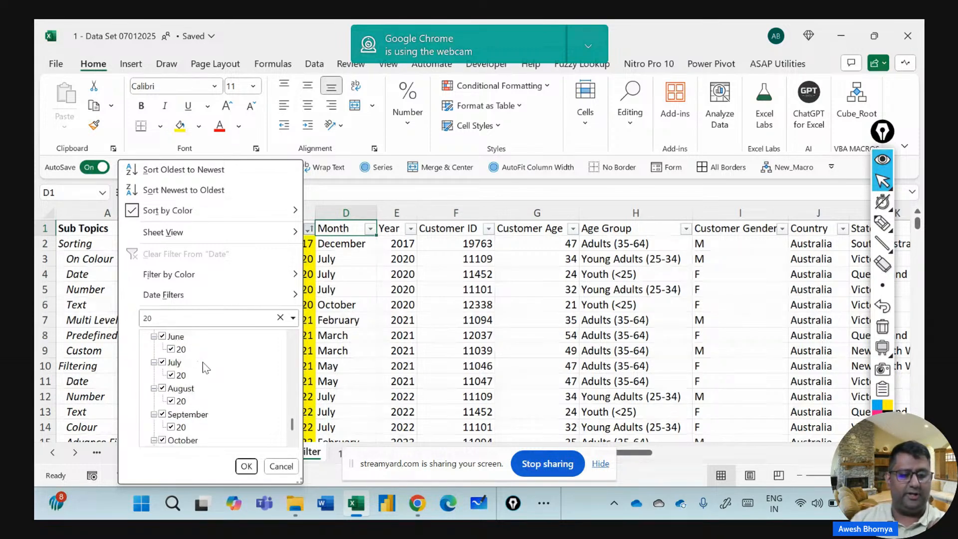
{"action": "left_click", "coordinate": [247, 466]}
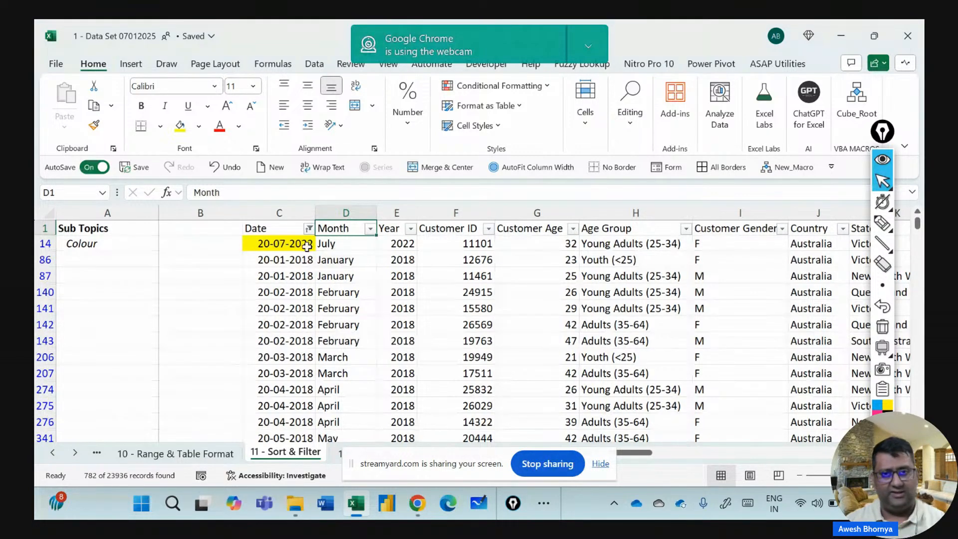
{"action": "left_click", "coordinate": [309, 228]}
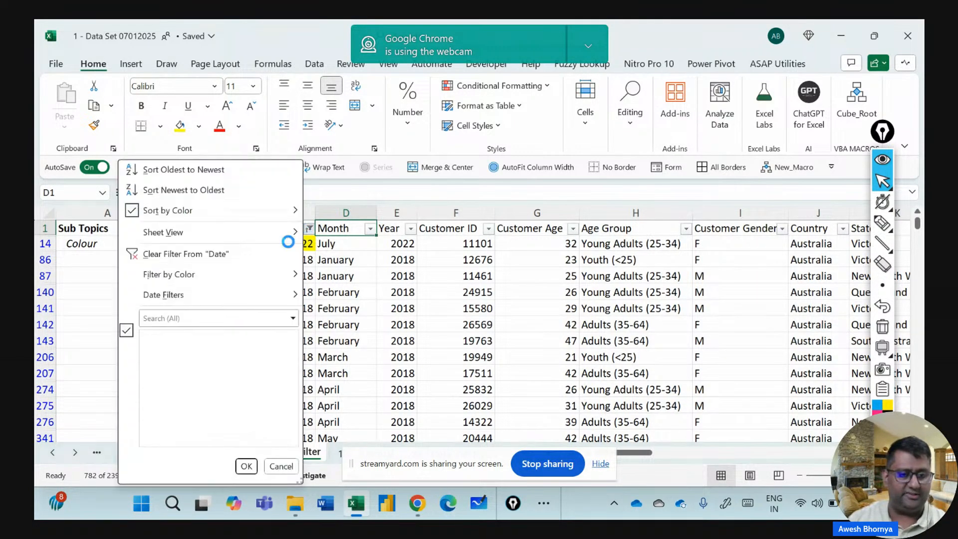
{"action": "left_click", "coordinate": [183, 254]}
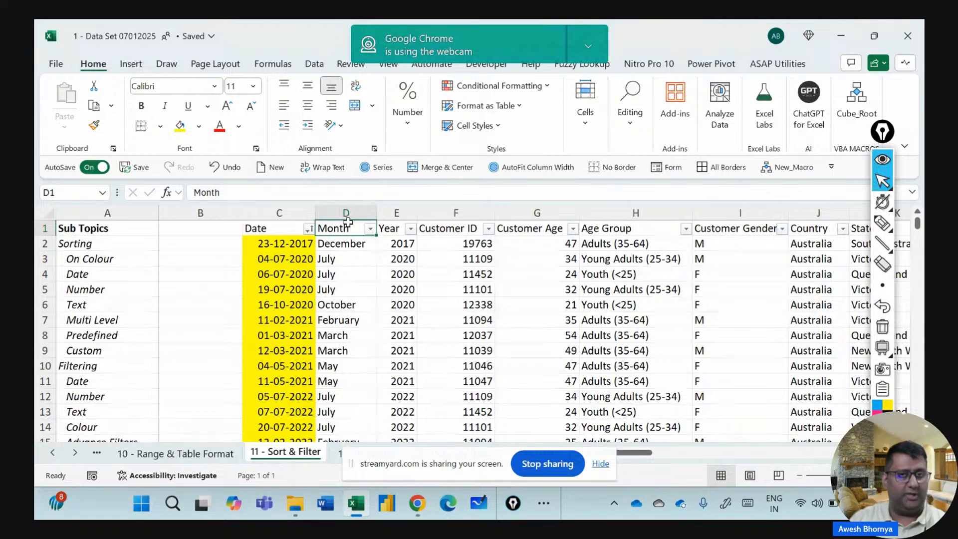
Sort the Month column from A to Z and check its first and last rows.
{"action": "left_click", "coordinate": [370, 228]}
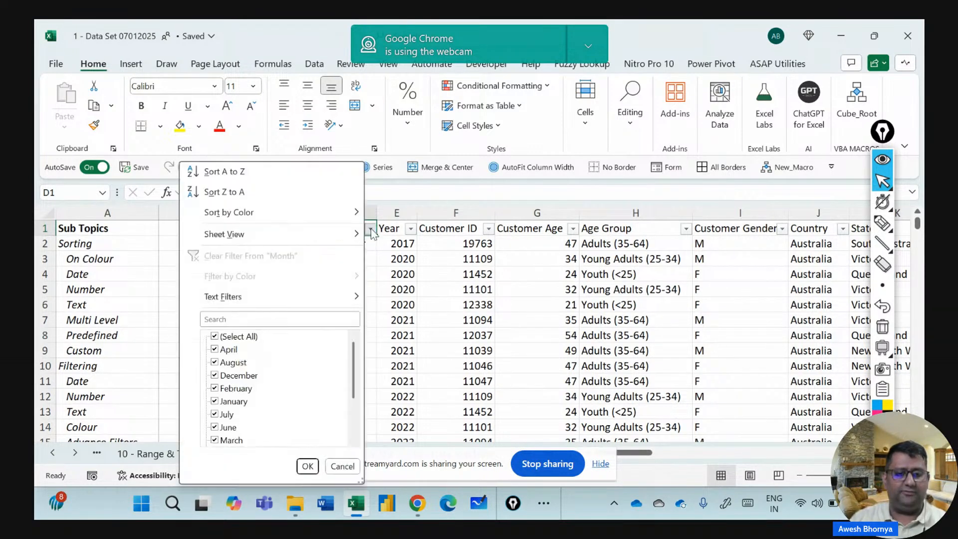
{"action": "left_click", "coordinate": [256, 171]}
{"action": "left_click", "coordinate": [330, 243]}
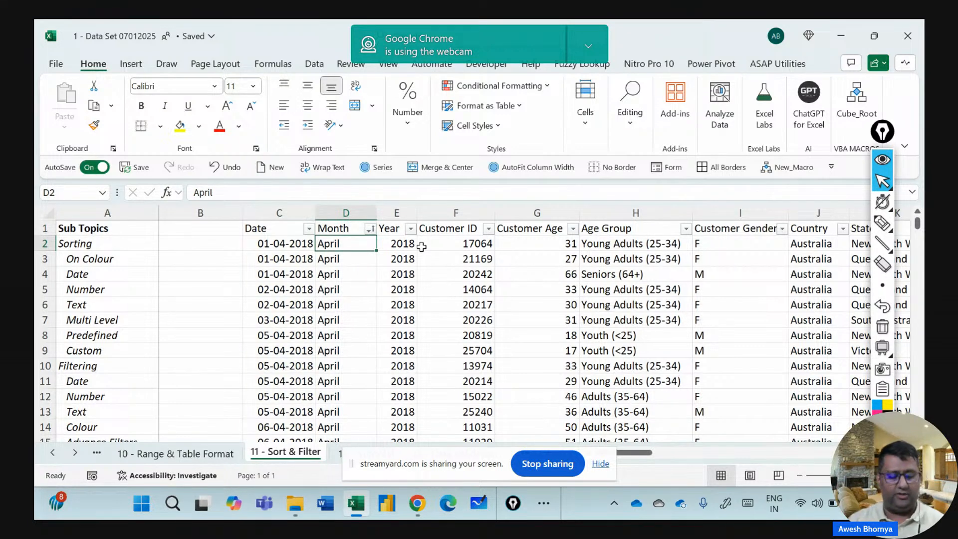
{"action": "key", "text": "ctrl+Down"}
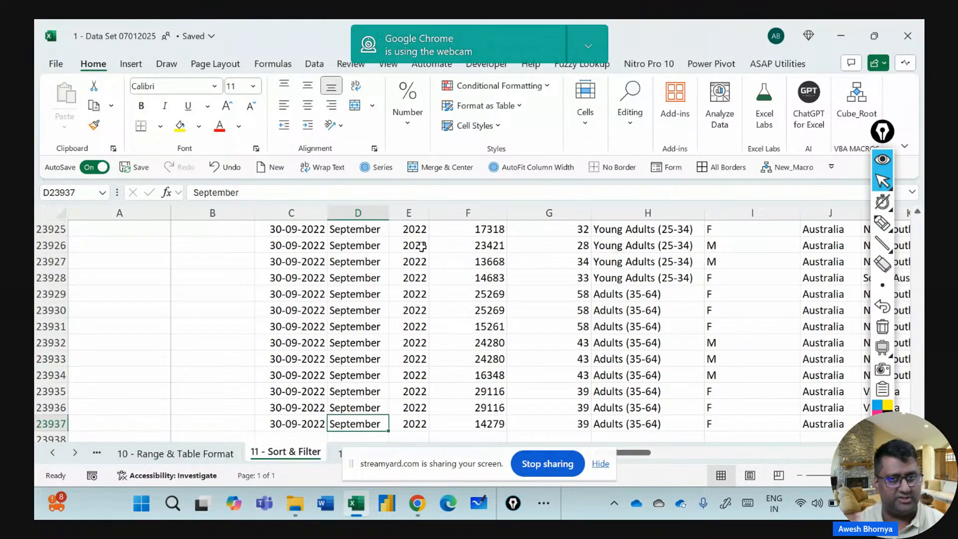
{"action": "key", "text": "ctrl+Up"}
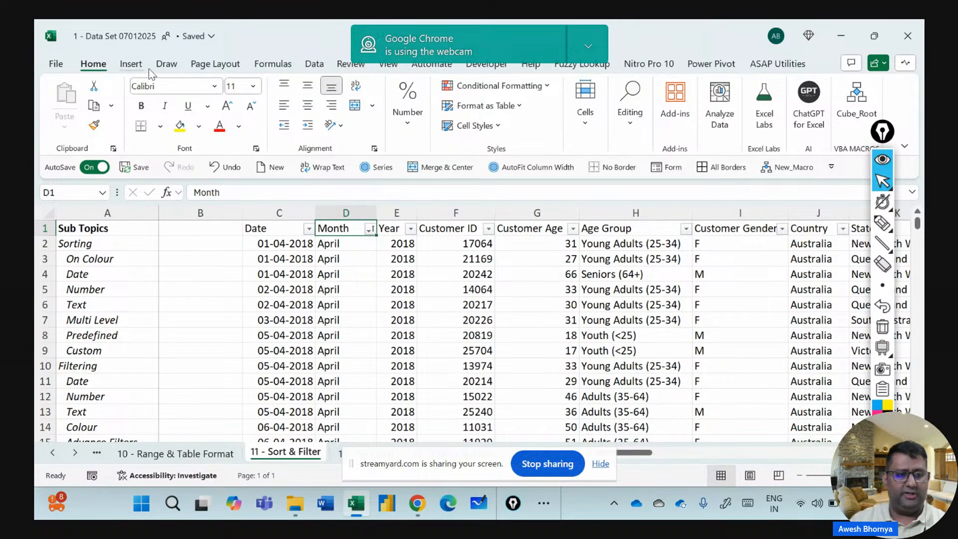
Start a custom sort on Month by cell values and open the custom lists for its order.
{"action": "left_click", "coordinate": [627, 120]}
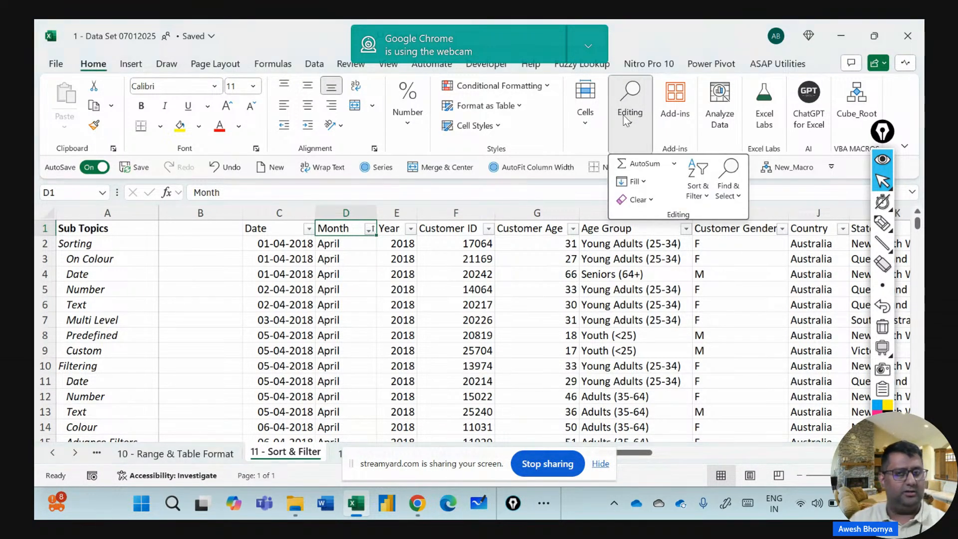
{"action": "left_click", "coordinate": [696, 189]}
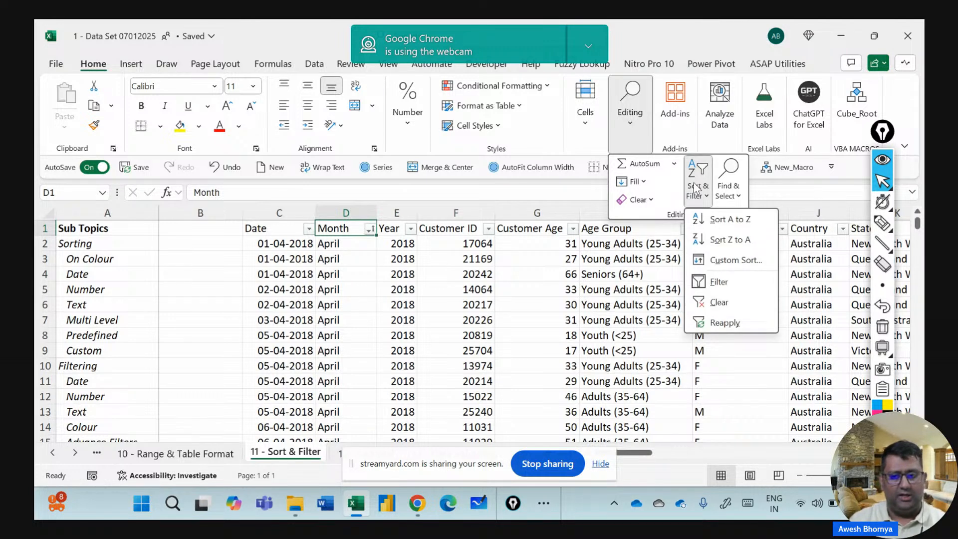
{"action": "left_click", "coordinate": [720, 263]}
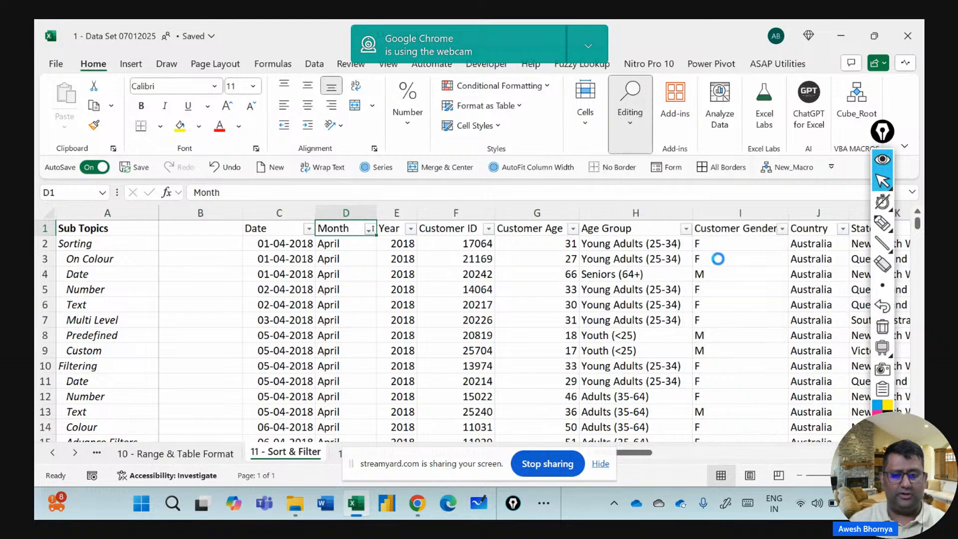
{"action": "left_click_drag", "start_coordinate": [545, 265], "coordinate": [473, 241]}
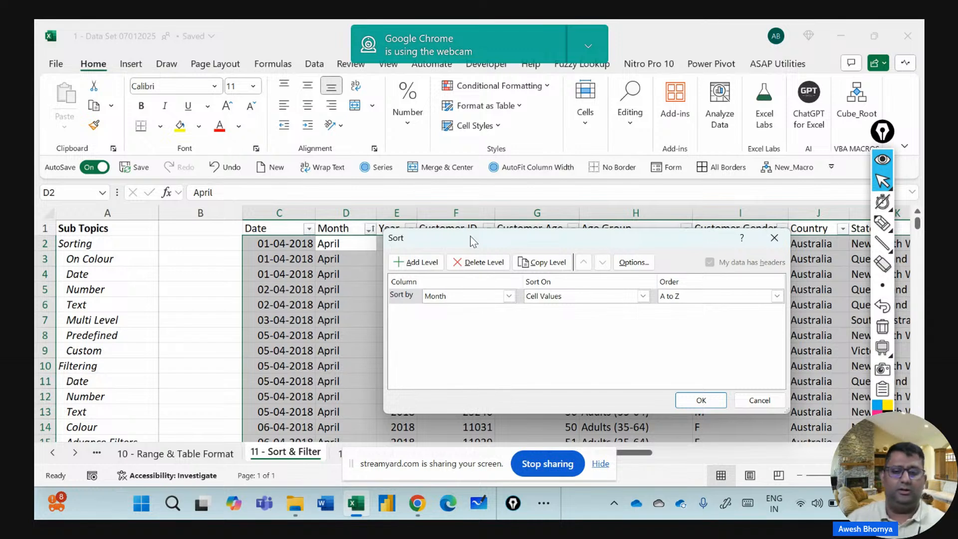
{"action": "key", "text": "super+plus"}
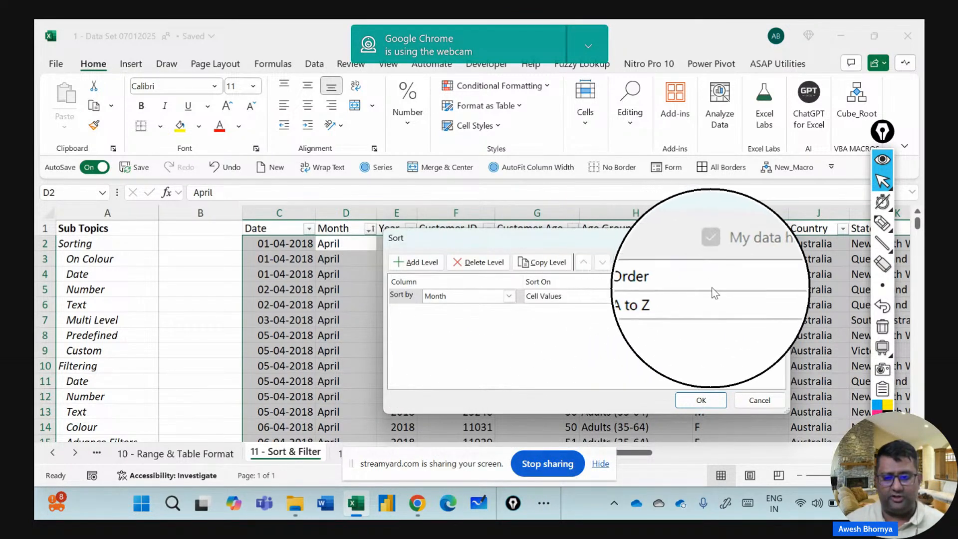
{"action": "key", "text": "super+Escape"}
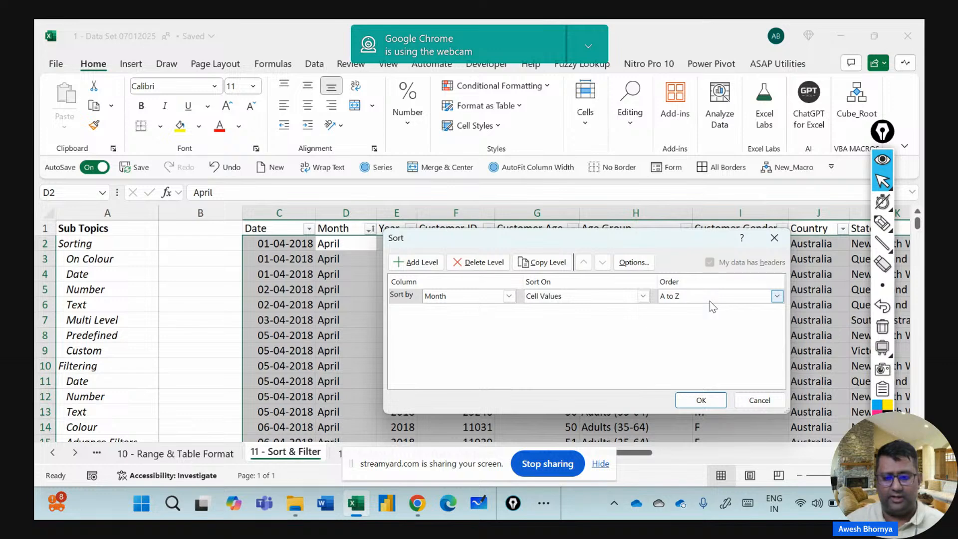
{"action": "left_click", "coordinate": [709, 301]}
{"action": "key", "text": "super+plus"}
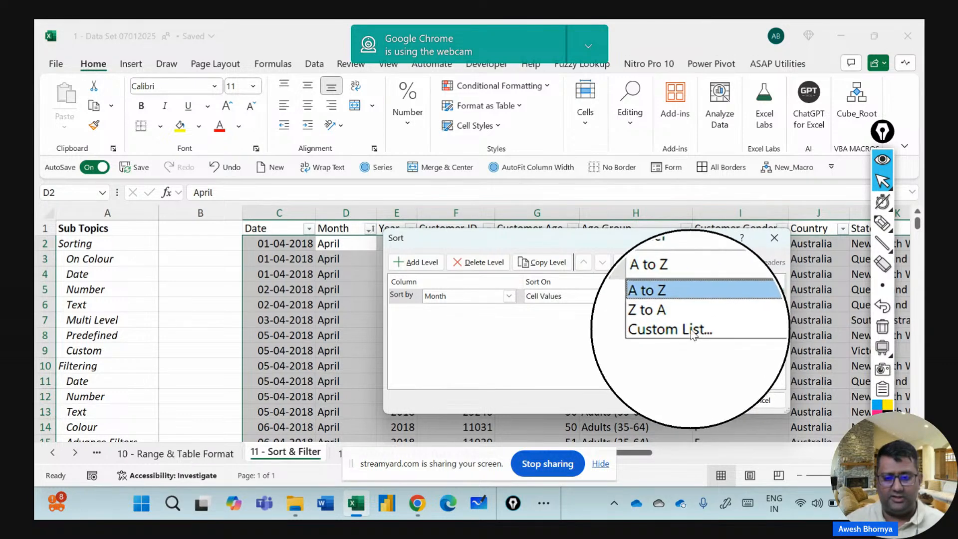
{"action": "key", "text": "super+Escape"}
{"action": "left_click", "coordinate": [690, 329]}
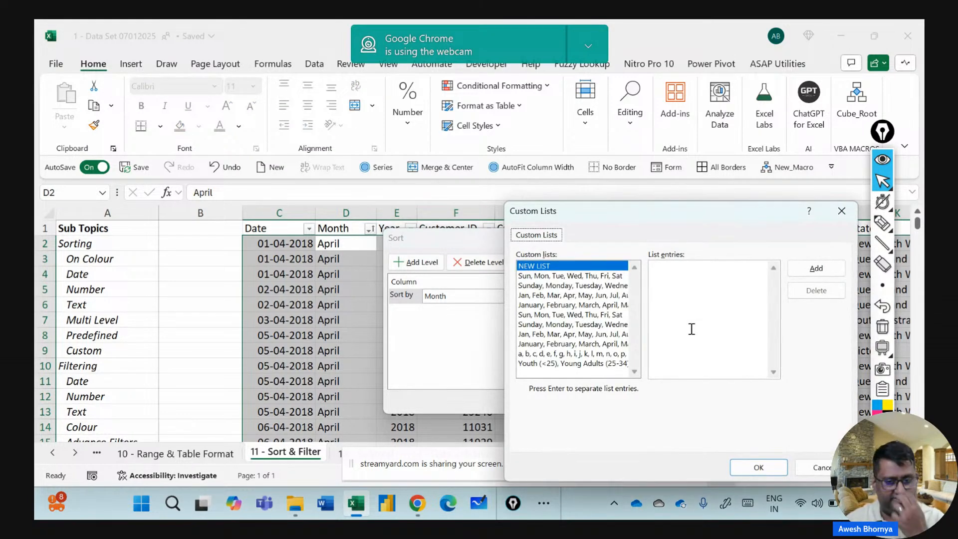
Apply the January, February, March, April custom list as the Month sort order and check the column's first and last rows.
{"action": "key", "text": "super+plus"}
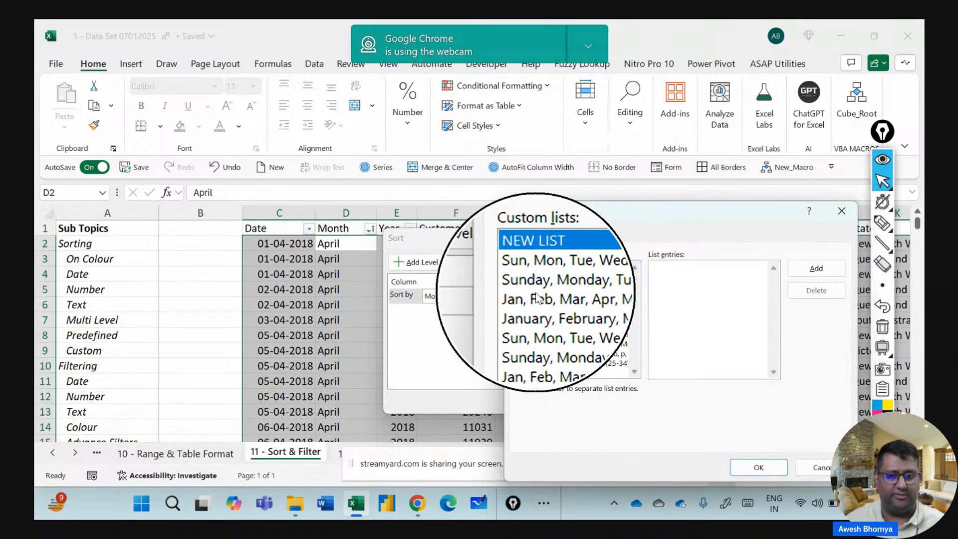
{"action": "key", "text": "Escape"}
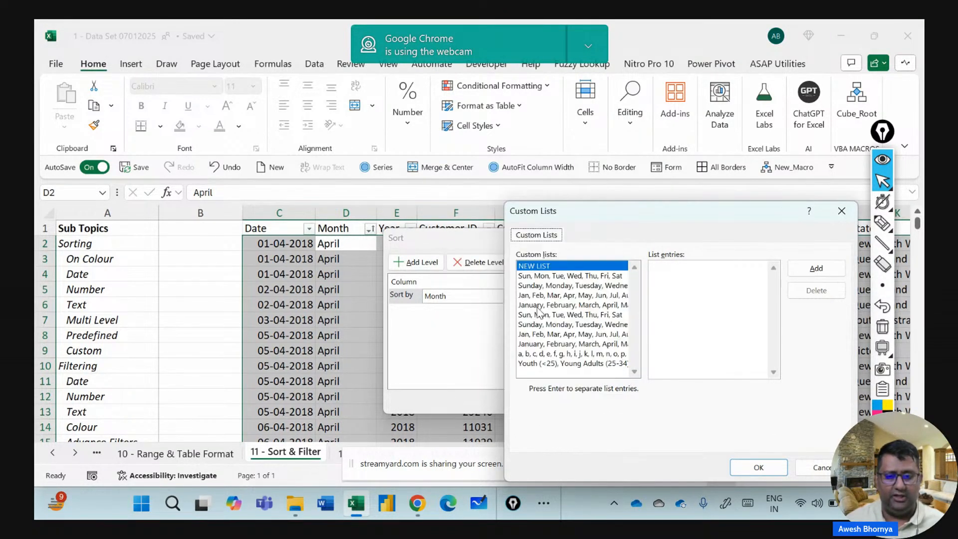
{"action": "left_click", "coordinate": [539, 305]}
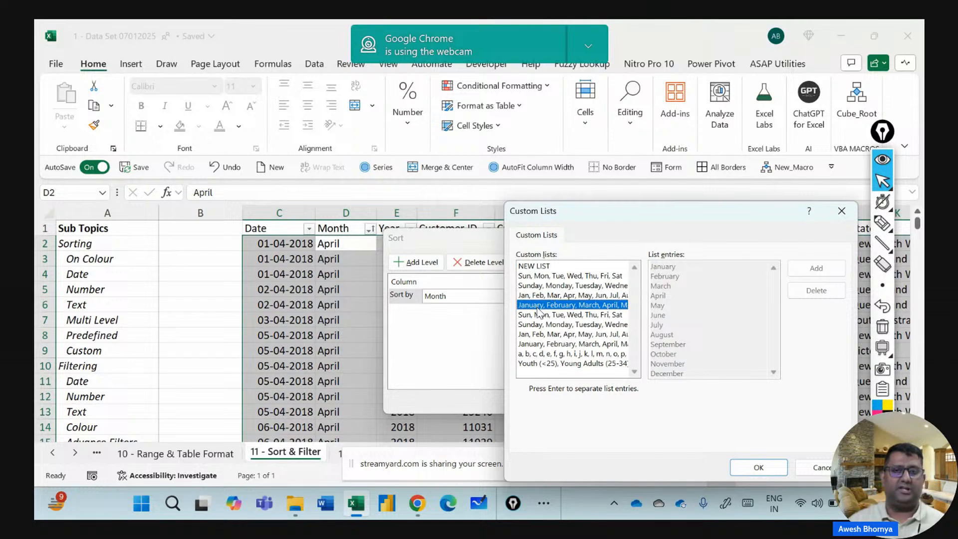
{"action": "left_click", "coordinate": [747, 463]}
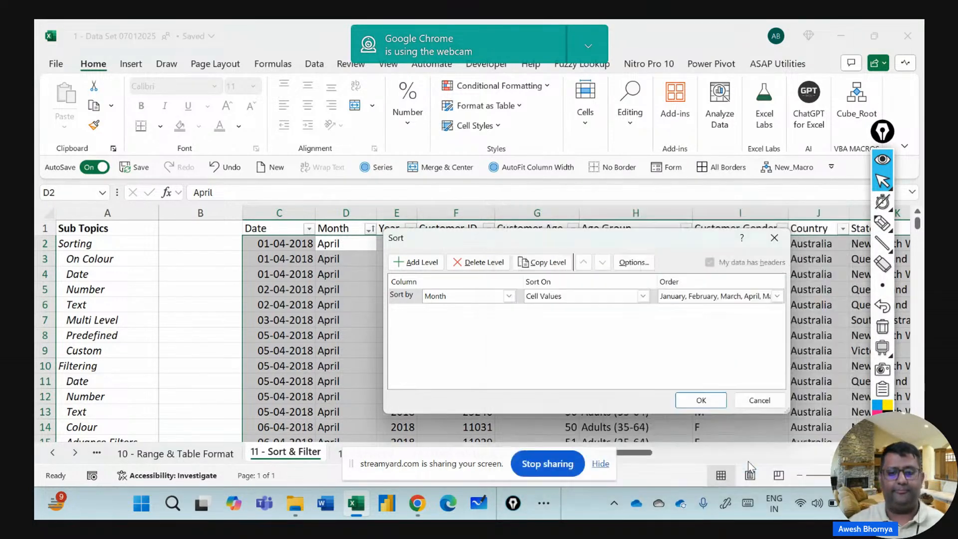
{"action": "left_click", "coordinate": [702, 400]}
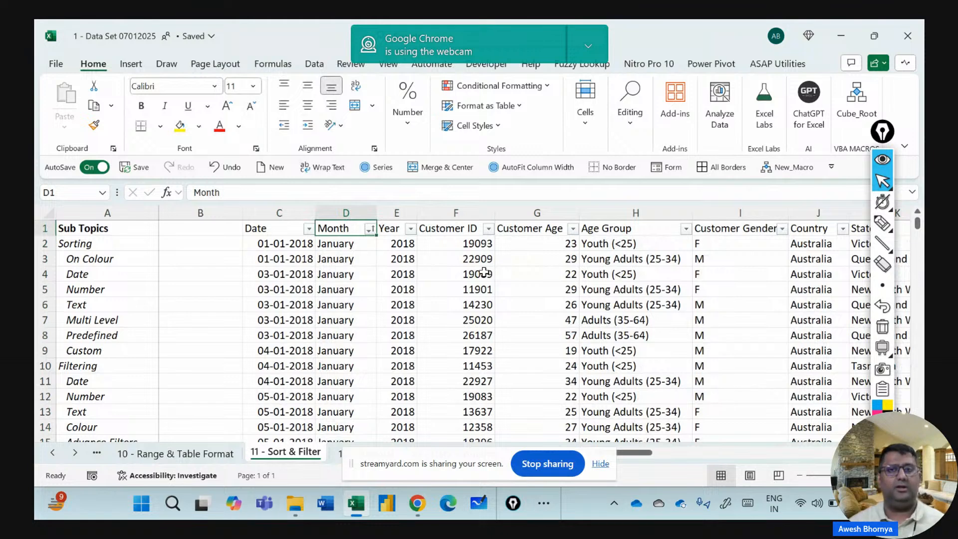
{"action": "key", "text": "Down"}
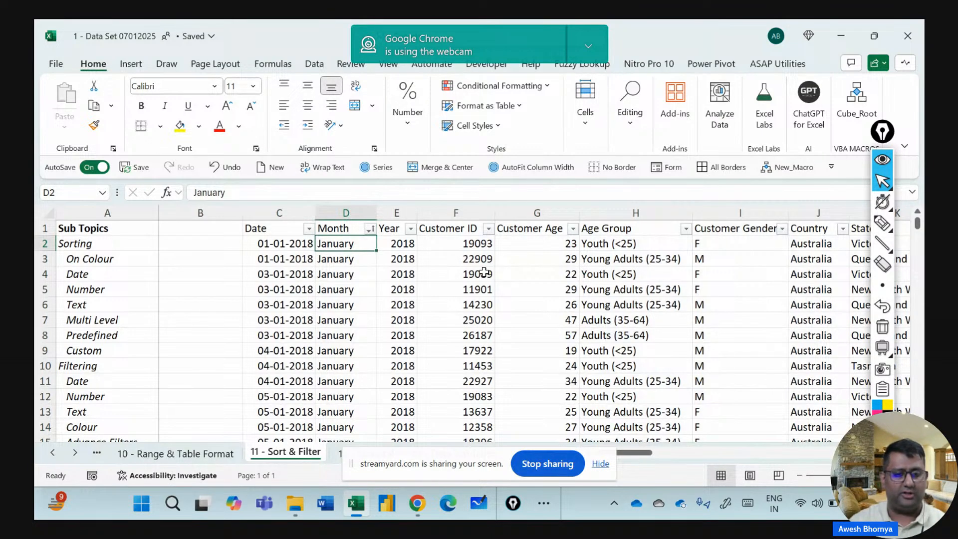
{"action": "key", "text": "ctrl+Down"}
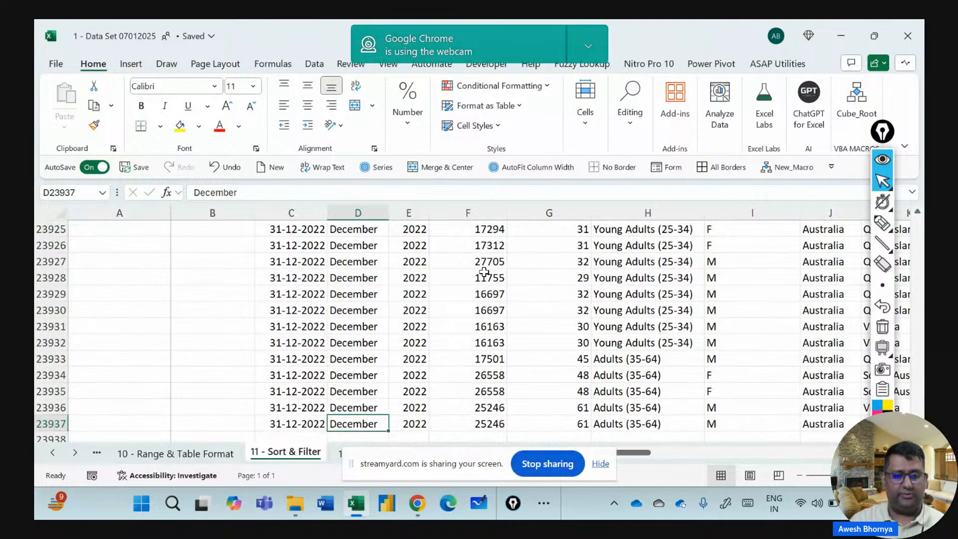
{"action": "key", "text": "Up"}
{"action": "key", "text": "ctrl+Up"}
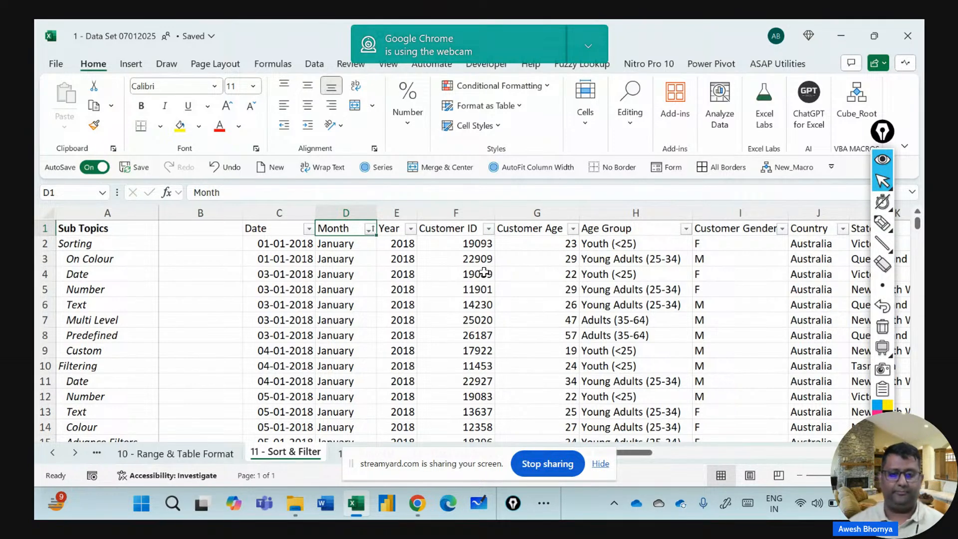
Examine the values offered in the Sub Category and Product Category column filters without applying a filter.
{"action": "key", "text": "Right"}
{"action": "key", "text": "Right"}
{"action": "key", "text": "Right"}
{"action": "key", "text": "Right"}
{"action": "key", "text": "Right"}
{"action": "key", "text": "Right"}
{"action": "key", "text": "Right"}
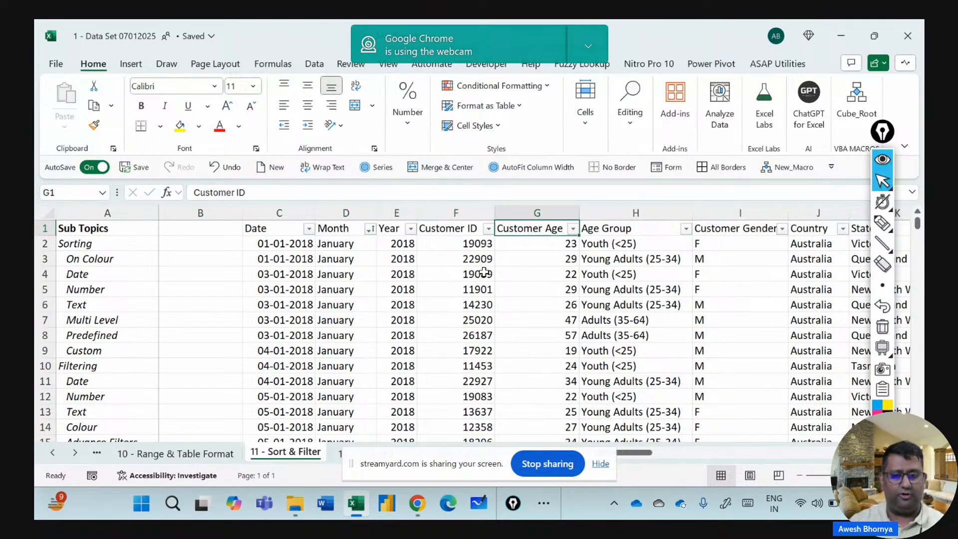
{"action": "key", "text": "Right"}
{"action": "key", "text": "Right"}
{"action": "key", "text": "Right"}
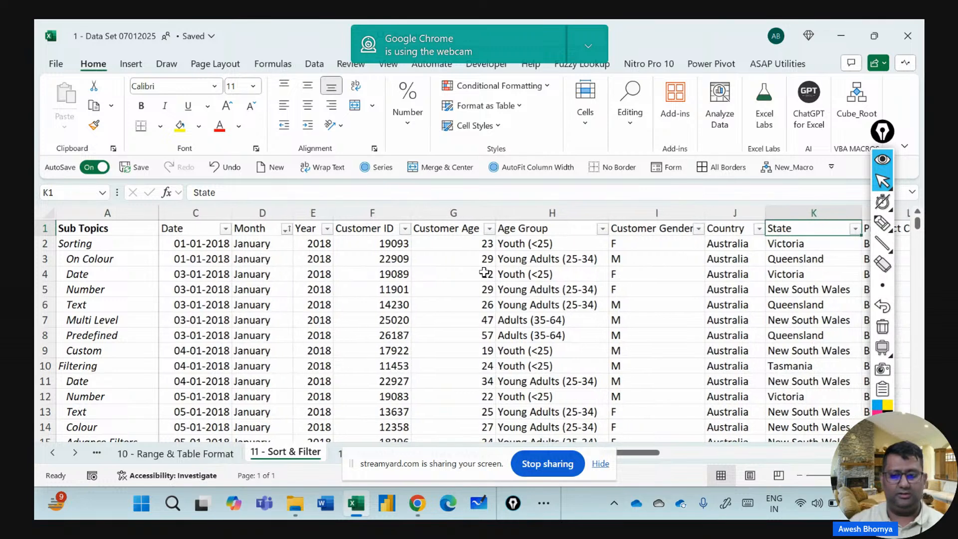
{"action": "key", "text": "Right"}
{"action": "key", "text": "Left"}
{"action": "key", "text": "Left"}
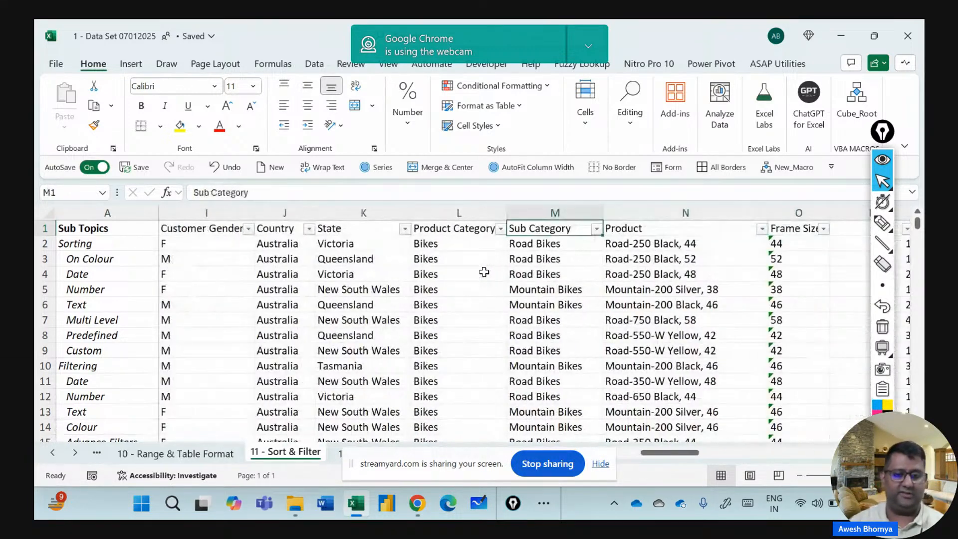
{"action": "left_click", "coordinate": [596, 229]}
{"action": "scroll", "coordinate": [527, 355], "scroll_direction": "down", "scroll_amount": 4}
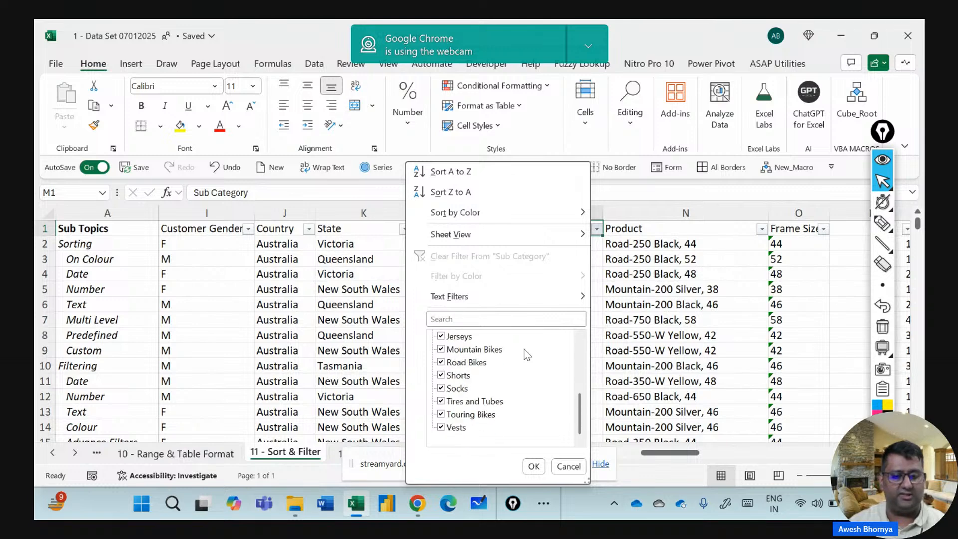
{"action": "scroll", "coordinate": [527, 356], "scroll_direction": "up", "scroll_amount": 3}
{"action": "left_click", "coordinate": [572, 471]}
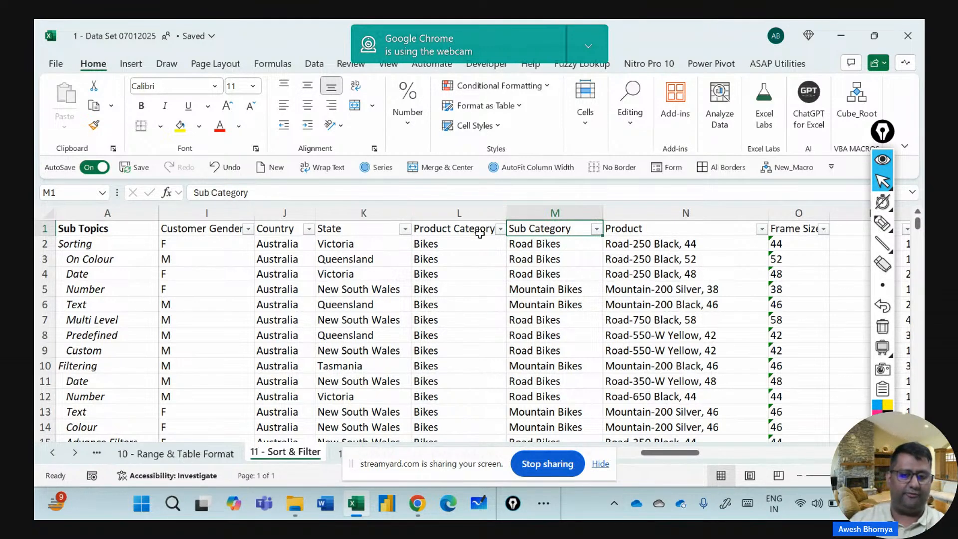
{"action": "left_click", "coordinate": [500, 229]}
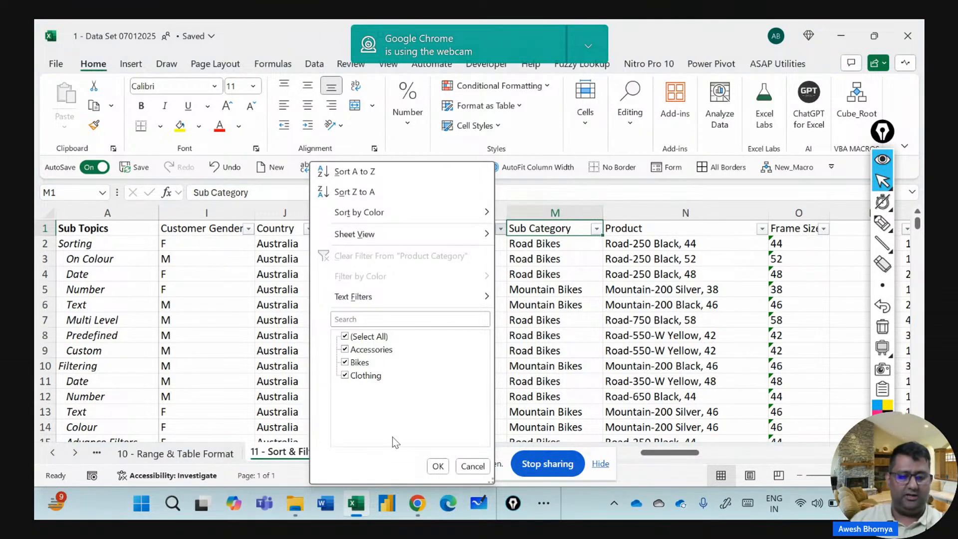
{"action": "left_click", "coordinate": [473, 467]}
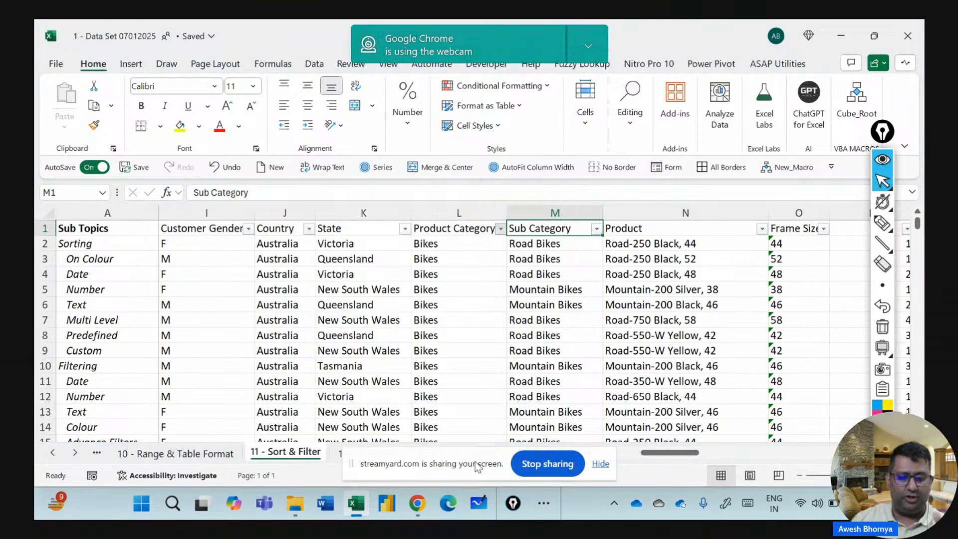
{"action": "left_click", "coordinate": [596, 230]}
{"action": "scroll", "coordinate": [503, 379], "scroll_direction": "down", "scroll_amount": 3}
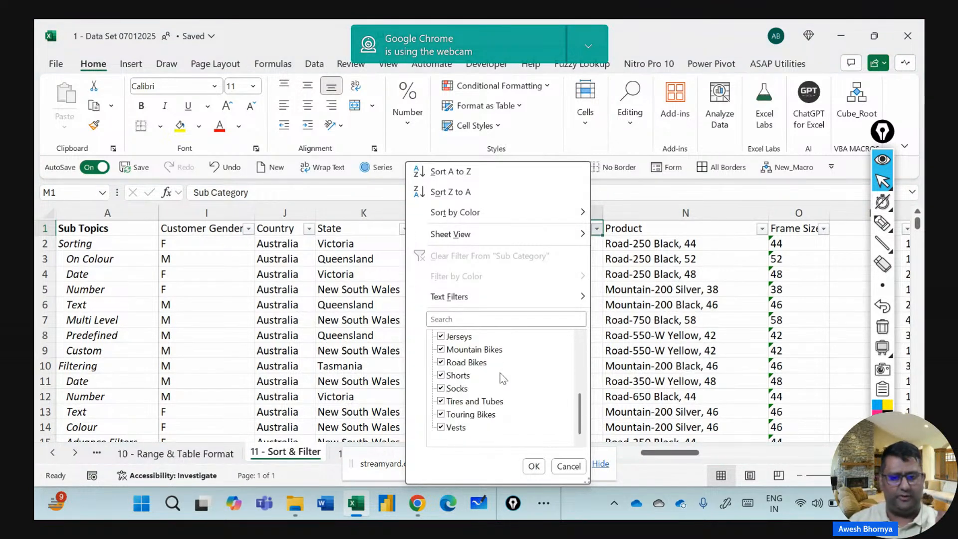
{"action": "scroll", "coordinate": [501, 377], "scroll_direction": "up", "scroll_amount": 3}
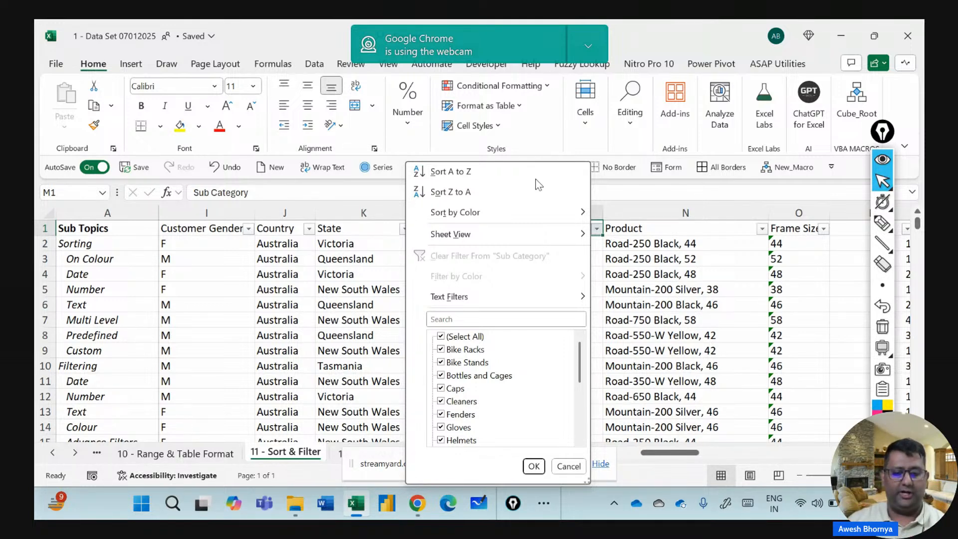
{"action": "left_click", "coordinate": [487, 317]}
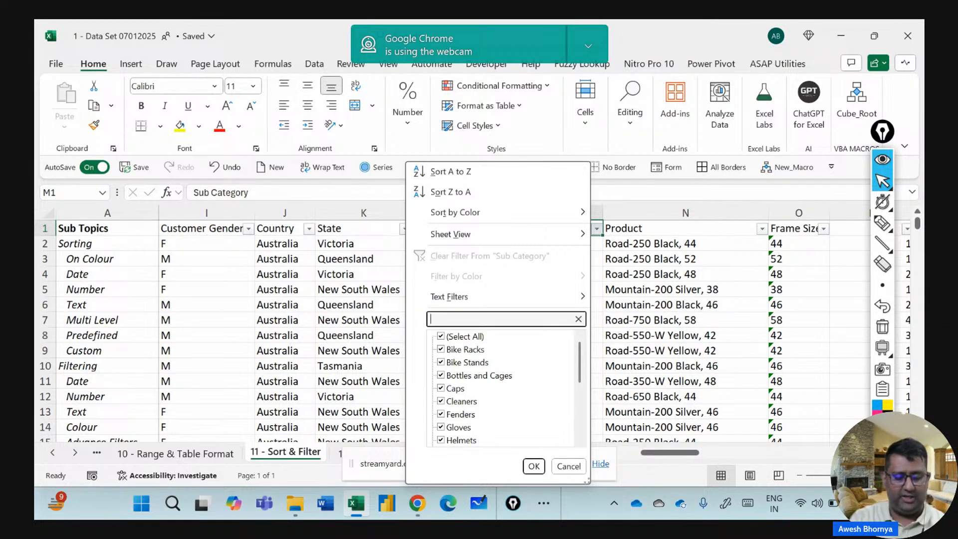
{"action": "type", "text": "bike"}
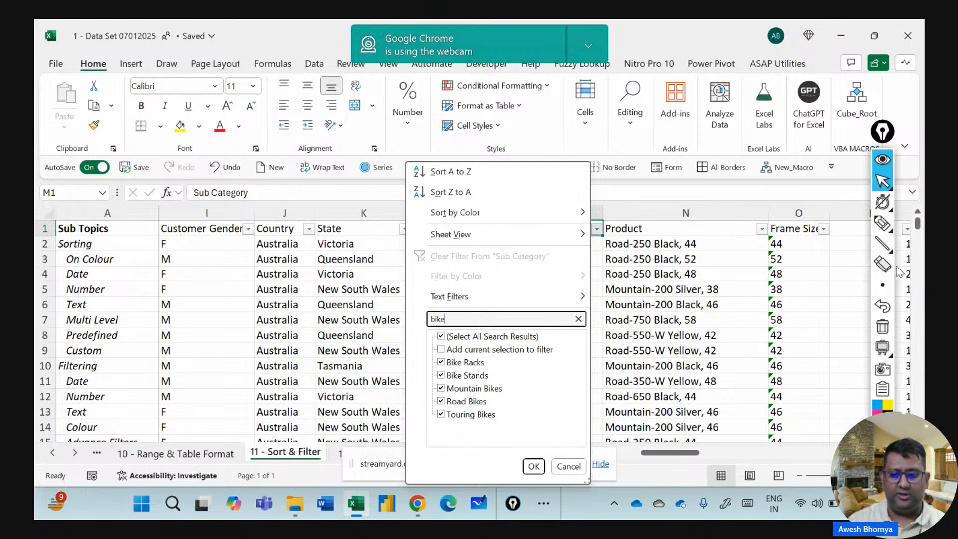
{"action": "left_click", "coordinate": [882, 243]}
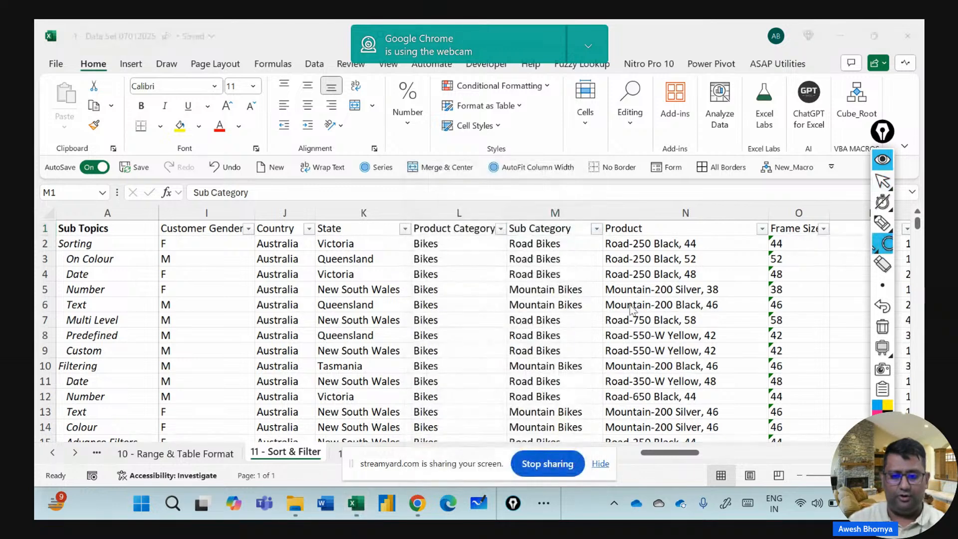
{"action": "left_click", "coordinate": [882, 181]}
{"action": "left_click", "coordinate": [580, 227]}
Filter the Sub Category column to all values matching the search term bike.
{"action": "left_click", "coordinate": [596, 228]}
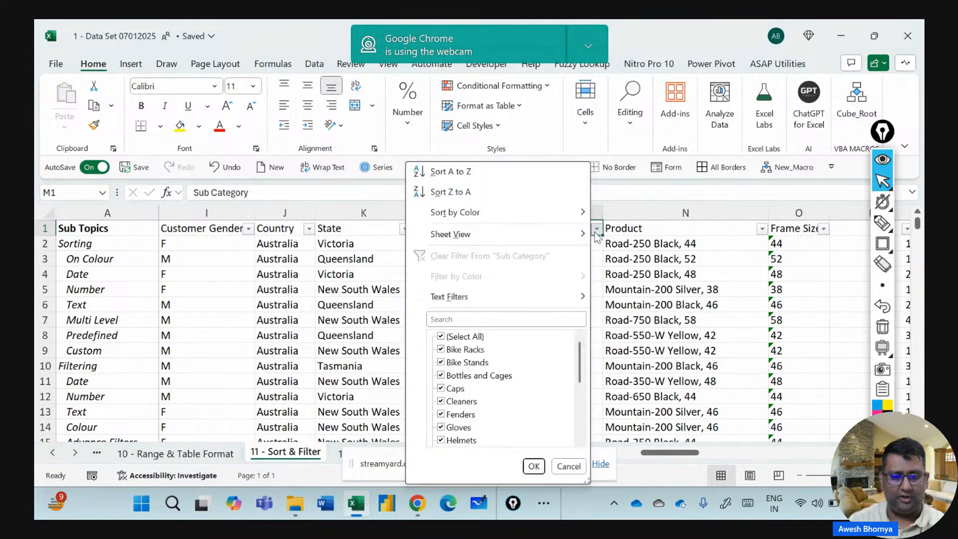
{"action": "scroll", "coordinate": [501, 350], "scroll_direction": "down", "scroll_amount": 5}
{"action": "scroll", "coordinate": [502, 349], "scroll_direction": "up", "scroll_amount": 5}
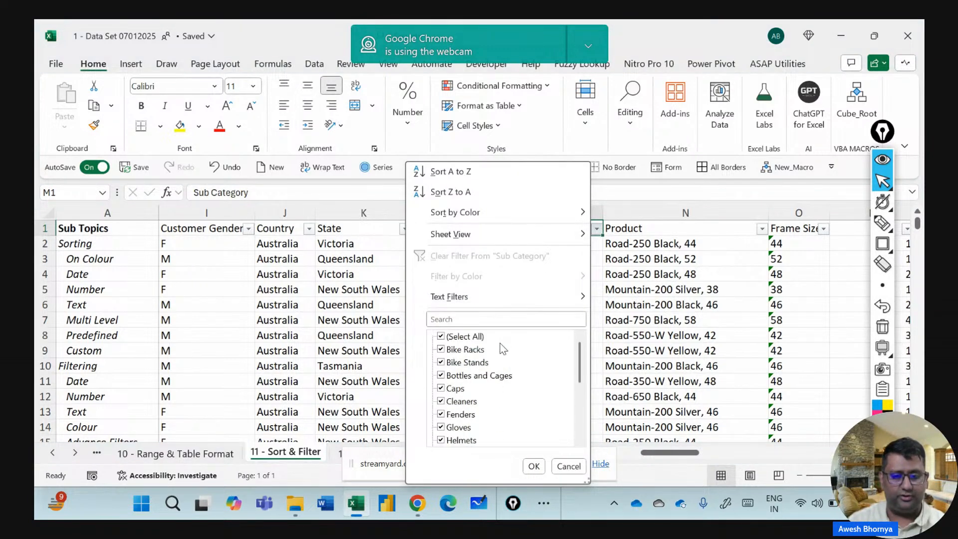
{"action": "left_click", "coordinate": [486, 320]}
{"action": "type", "text": "bike"}
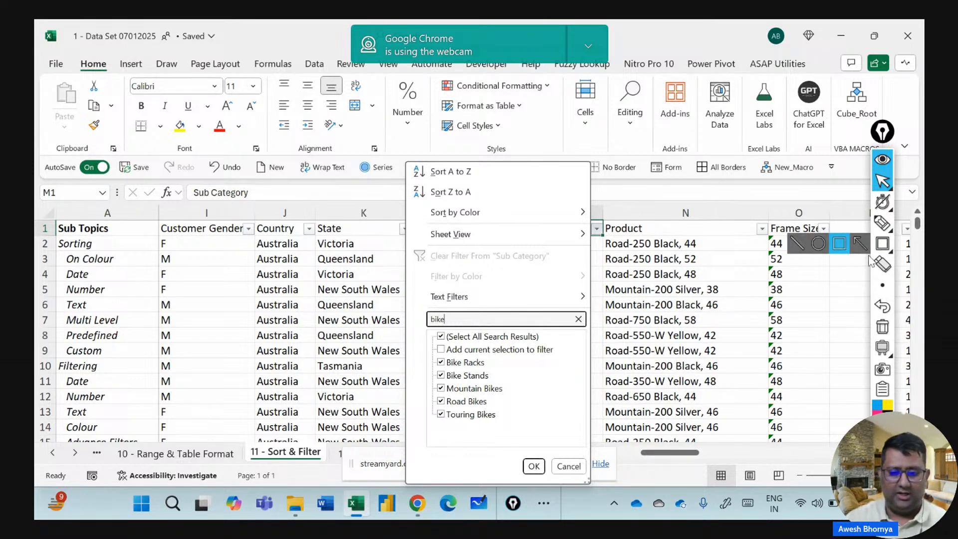
{"action": "left_click", "coordinate": [534, 466]}
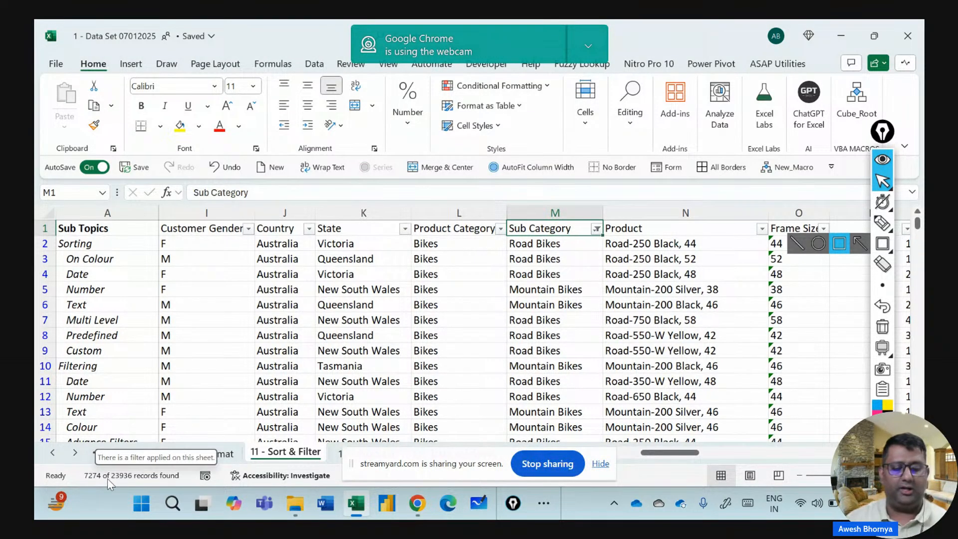
Restore all rows by selecting every value in the Sub Category filter.
{"action": "left_click", "coordinate": [596, 229]}
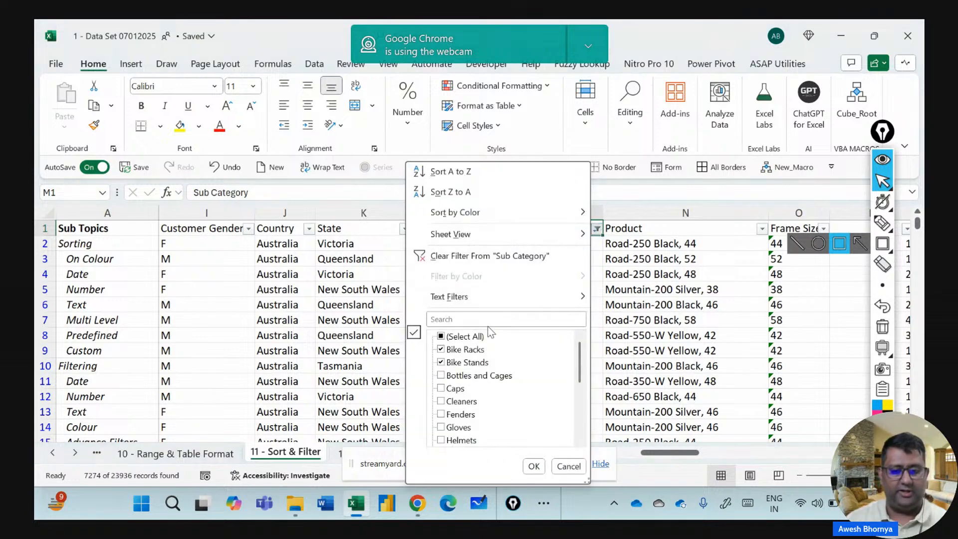
{"action": "left_click", "coordinate": [441, 336]}
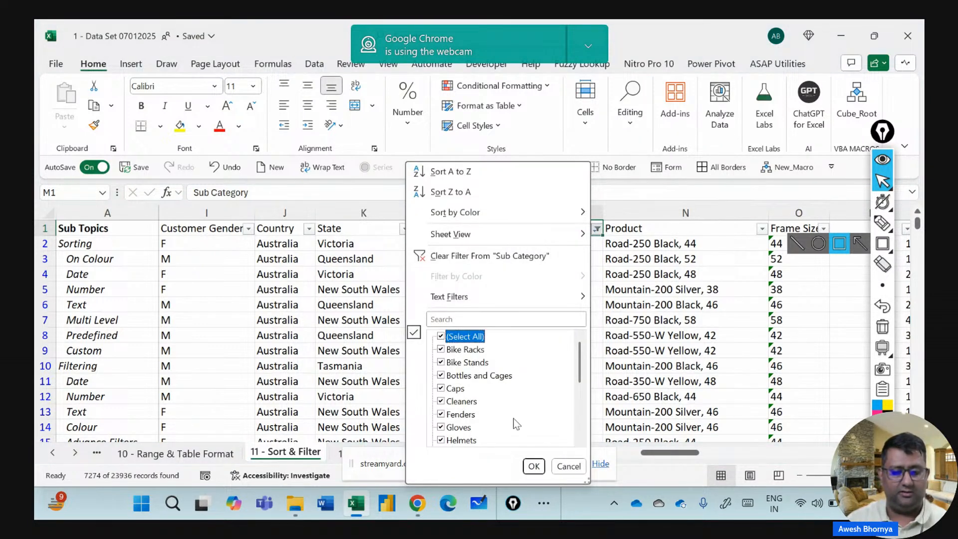
{"action": "left_click", "coordinate": [533, 466]}
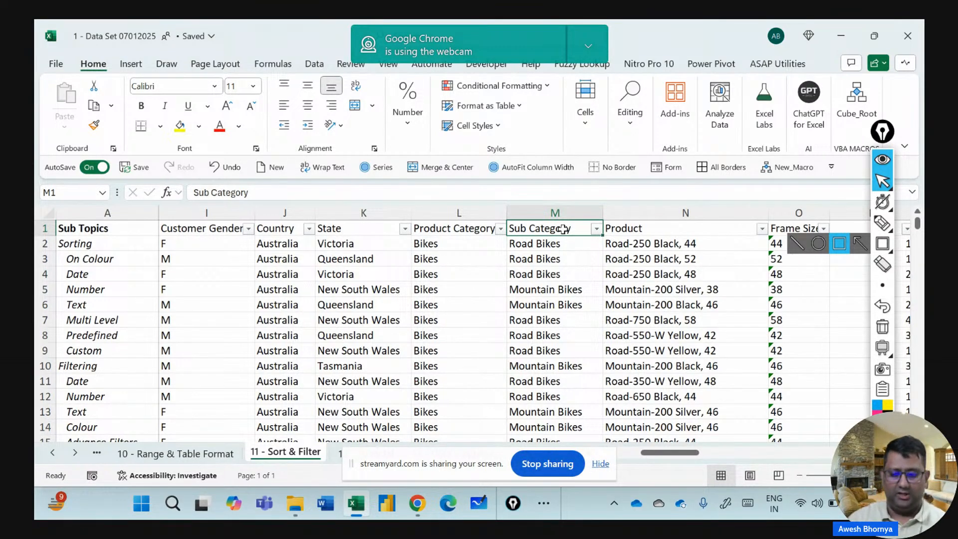
Start a Top 10 number filter on the Revenue column.
{"action": "key", "text": "Right"}
{"action": "key", "text": "Right"}
{"action": "key", "text": "Right"}
{"action": "key", "text": "Right"}
{"action": "key", "text": "Right"}
{"action": "key", "text": "Right"}
{"action": "key", "text": "Right"}
{"action": "key", "text": "Right"}
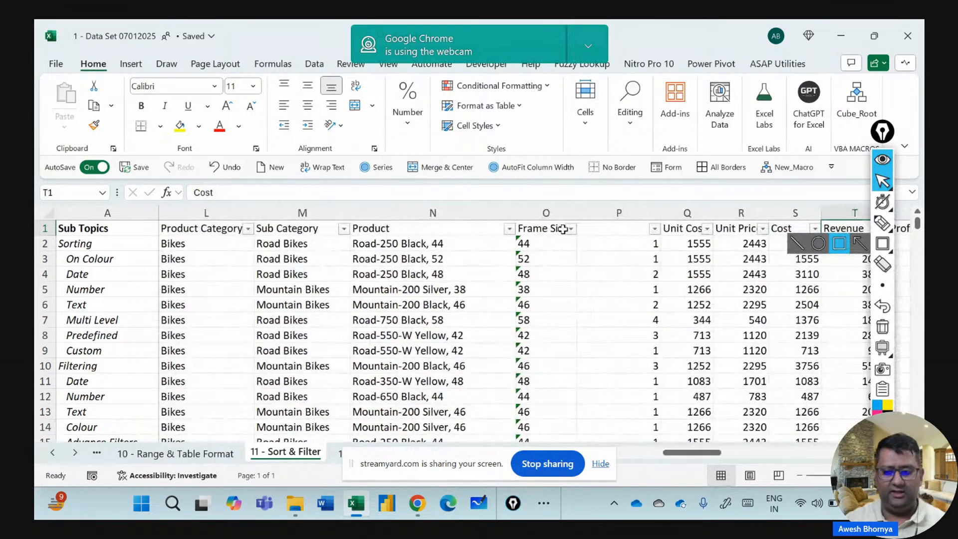
{"action": "key", "text": "Right"}
{"action": "key", "text": "Left"}
{"action": "key", "text": "Left"}
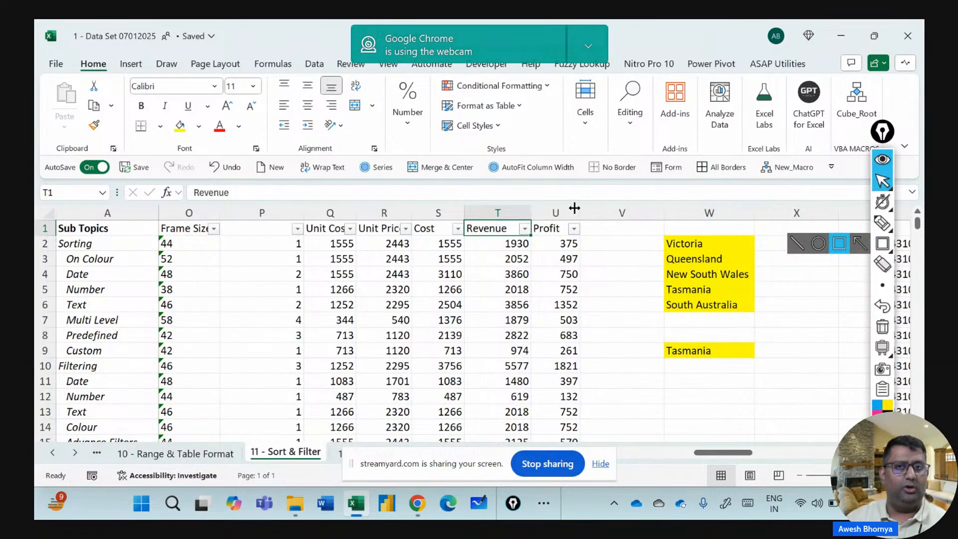
{"action": "left_click", "coordinate": [525, 230]}
{"action": "mouse_move", "coordinate": [482, 303]}
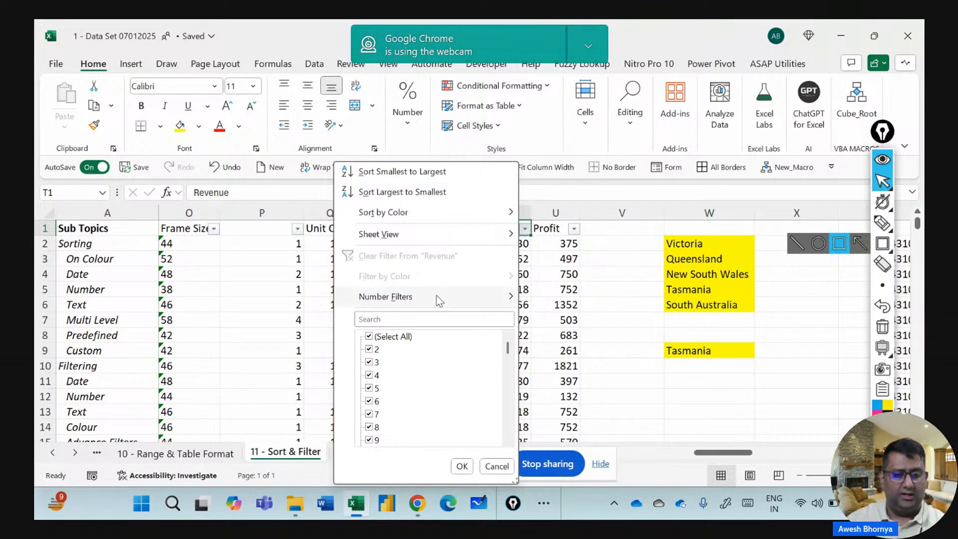
{"action": "mouse_move", "coordinate": [437, 298]}
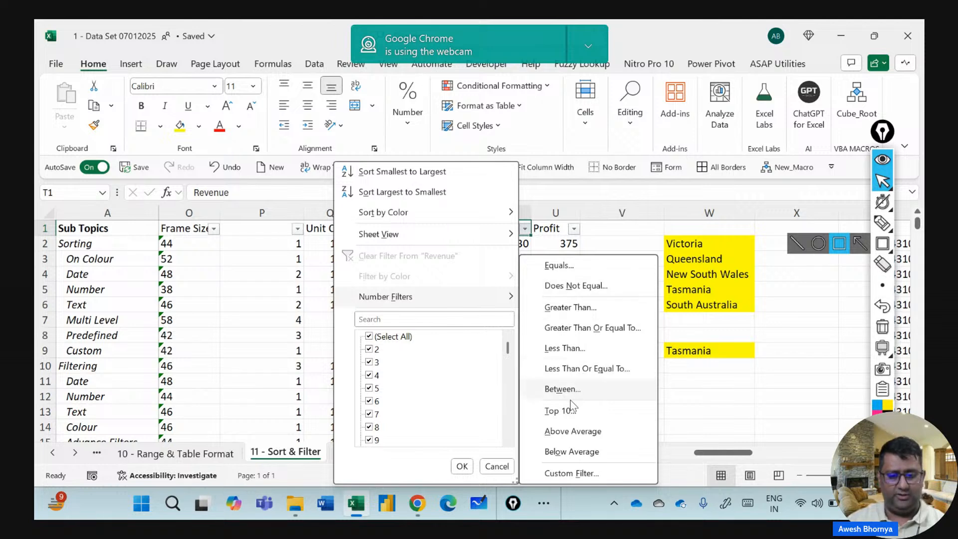
{"action": "left_click", "coordinate": [559, 411]}
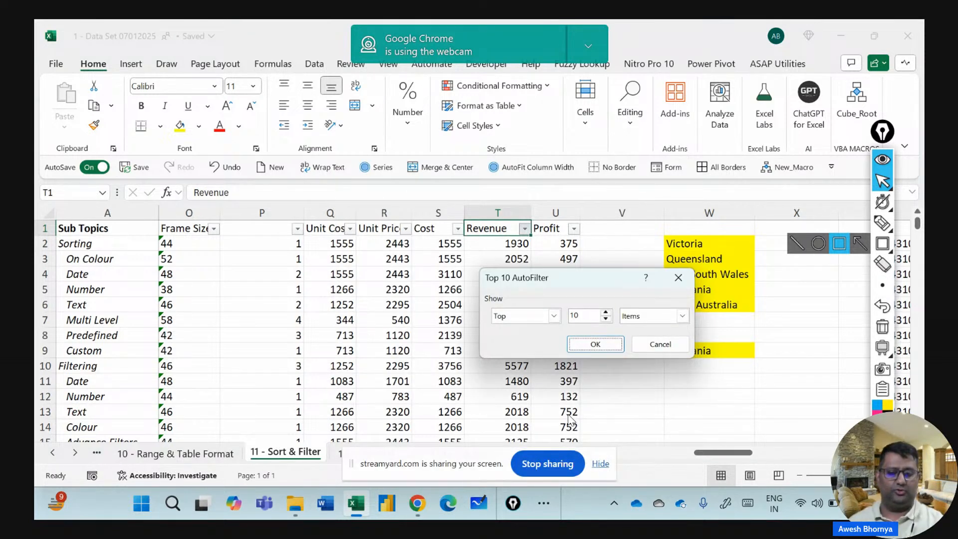
Outline the item count in the Top 10 AutoFilter dialog with a rectangle annotation and erase it again.
{"action": "left_click", "coordinate": [883, 243]}
{"action": "left_click_drag", "start_coordinate": [563, 302], "coordinate": [617, 332]}
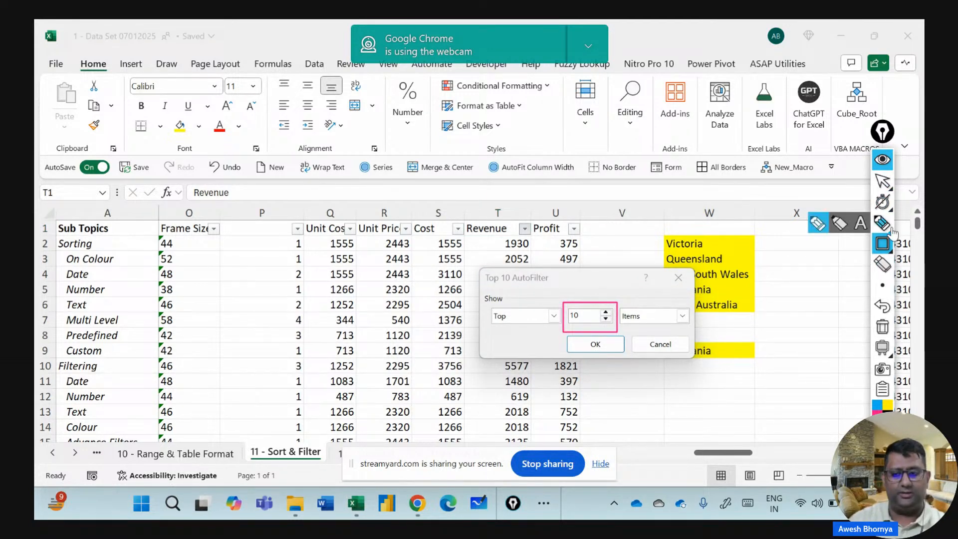
{"action": "left_click", "coordinate": [883, 328]}
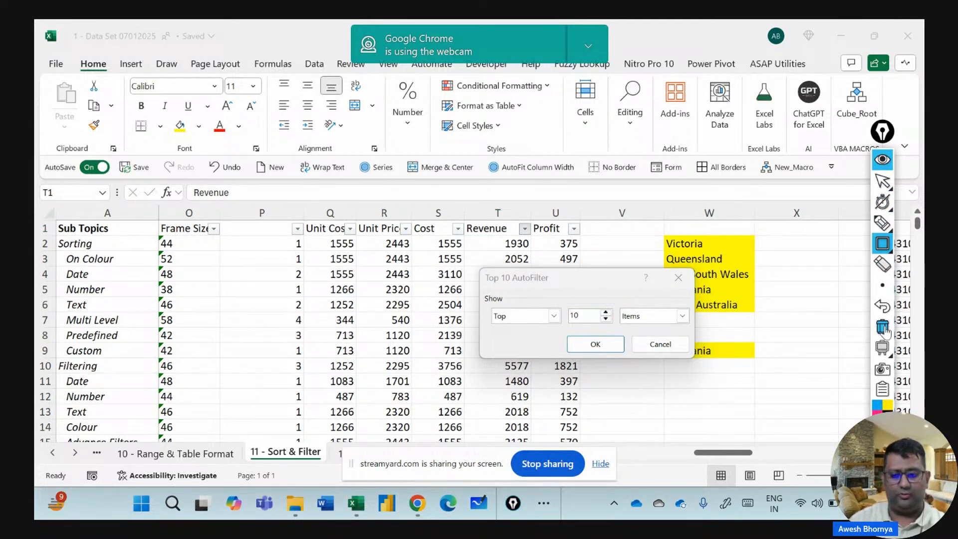
{"action": "left_click", "coordinate": [883, 182]}
Filter Revenue to its top 20 items and check the filtered record count under magnification.
{"action": "left_click", "coordinate": [606, 312]}
{"action": "left_click", "coordinate": [605, 313]}
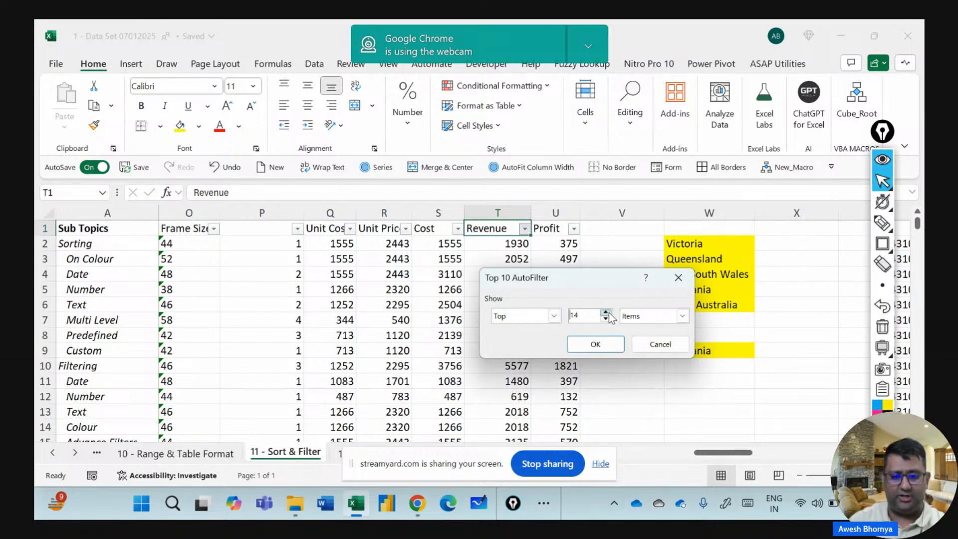
{"action": "left_click", "coordinate": [605, 312]}
{"action": "left_click", "coordinate": [605, 313]}
{"action": "left_click", "coordinate": [606, 313]}
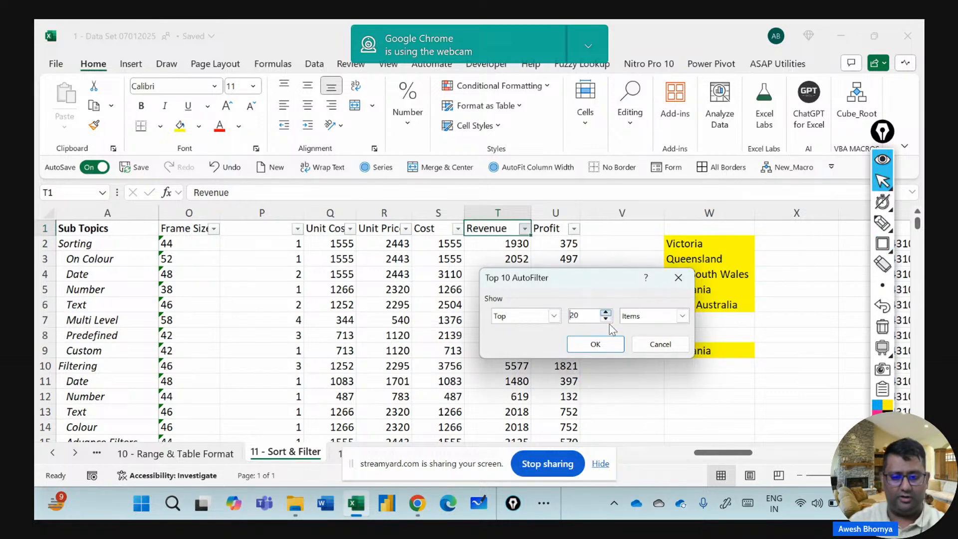
{"action": "left_click", "coordinate": [607, 344]}
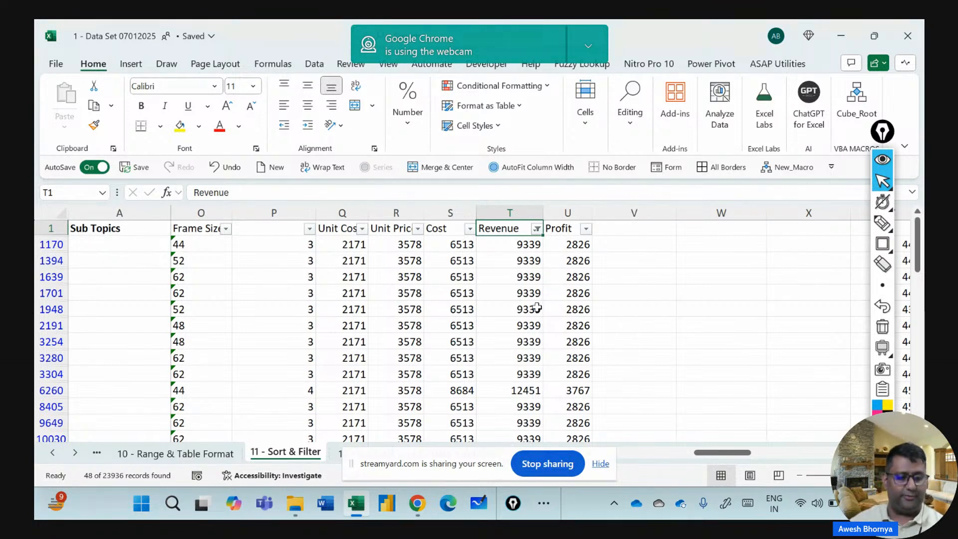
{"action": "key", "text": "super+plus"}
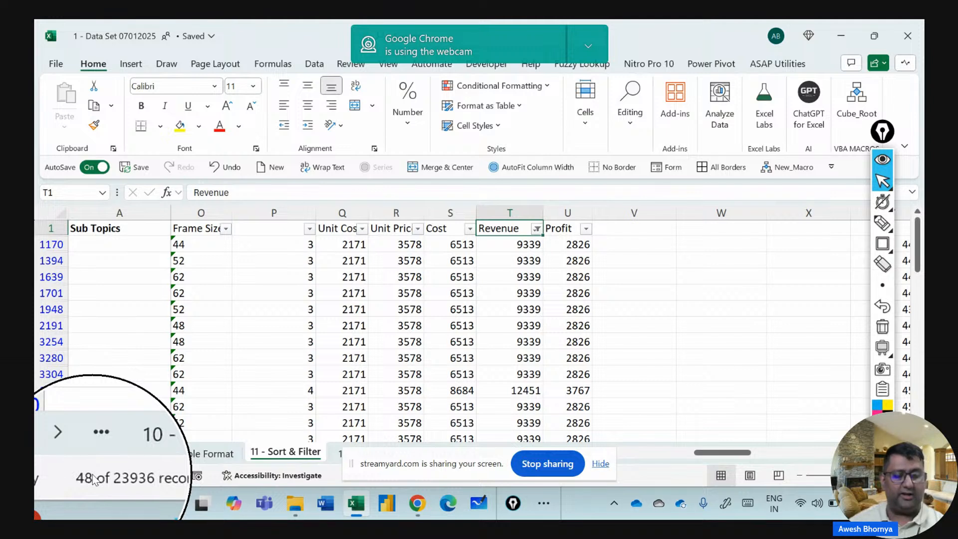
{"action": "key", "text": "super+Escape"}
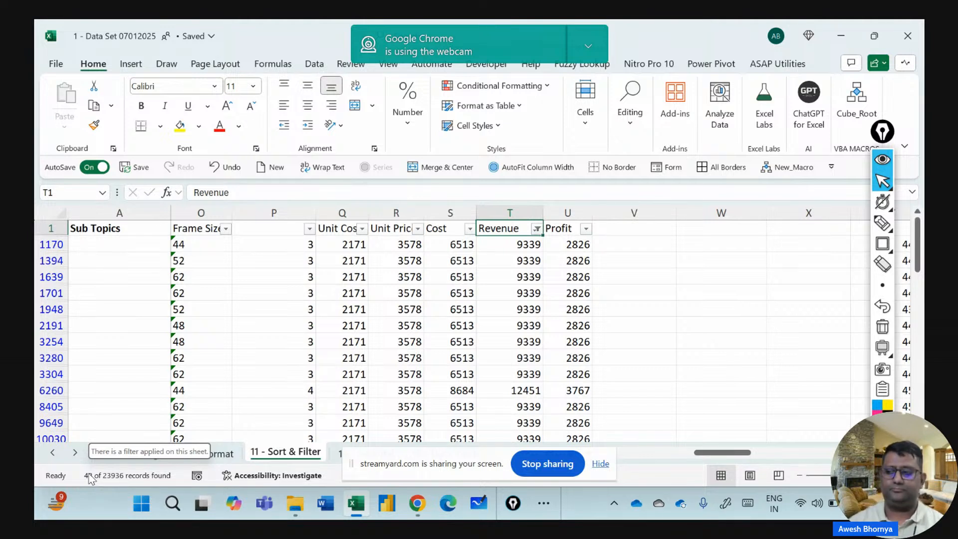
Clear the filter from Revenue and return to the Date column header in C1.
{"action": "left_click", "coordinate": [536, 228]}
{"action": "left_click", "coordinate": [419, 254]}
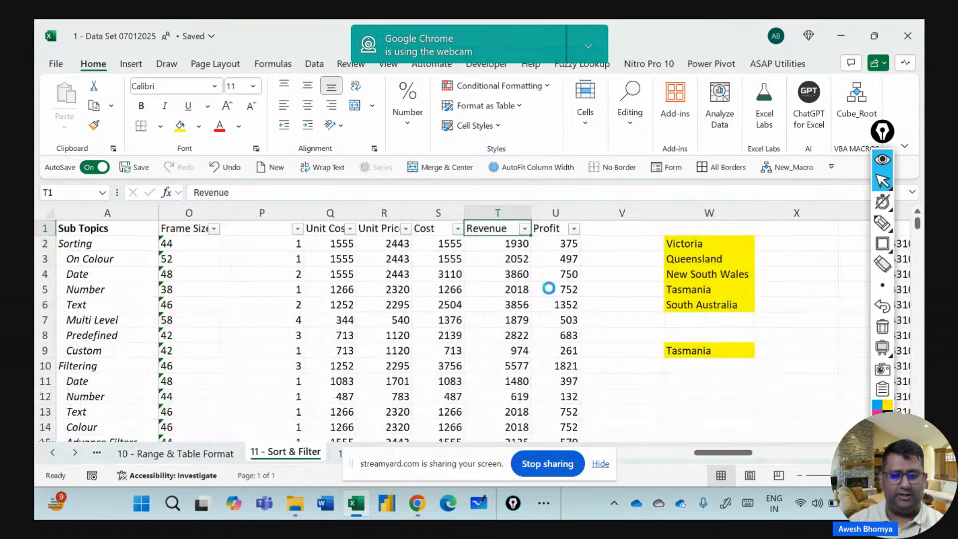
{"action": "left_click", "coordinate": [501, 253]}
{"action": "key", "text": "ctrl+Left"}
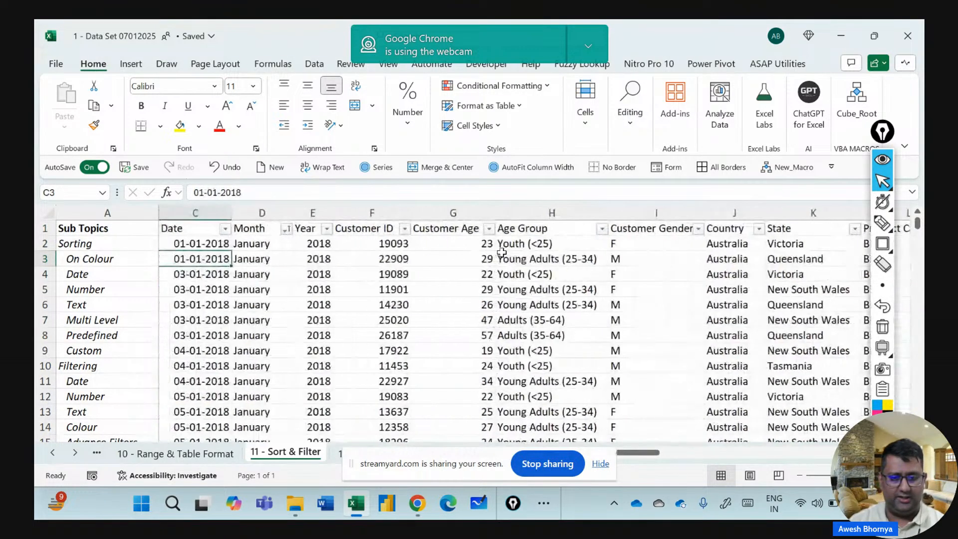
{"action": "key", "text": "Up"}
{"action": "key", "text": "Up"}
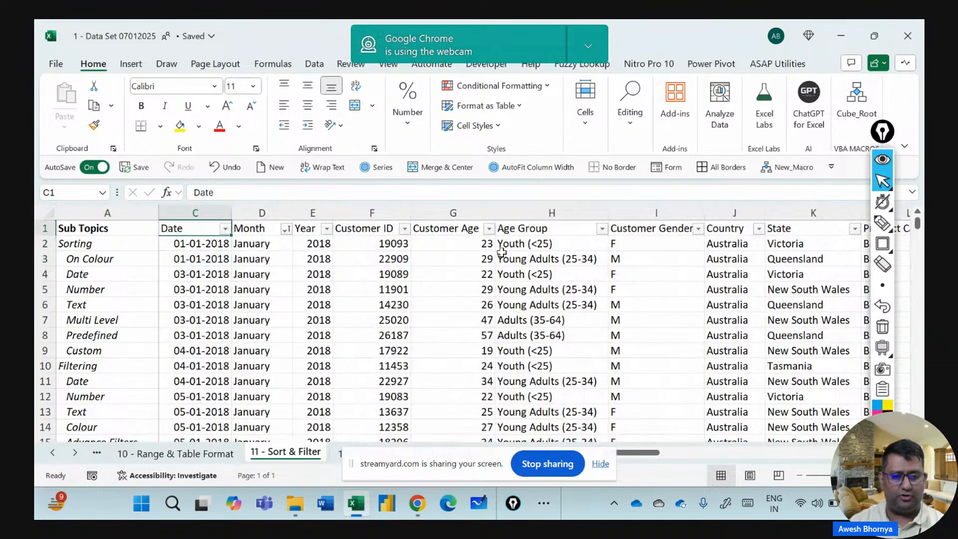
{"action": "key", "text": "ctrl+Left"}
{"action": "key", "text": "Right"}
{"action": "key", "text": "Right"}
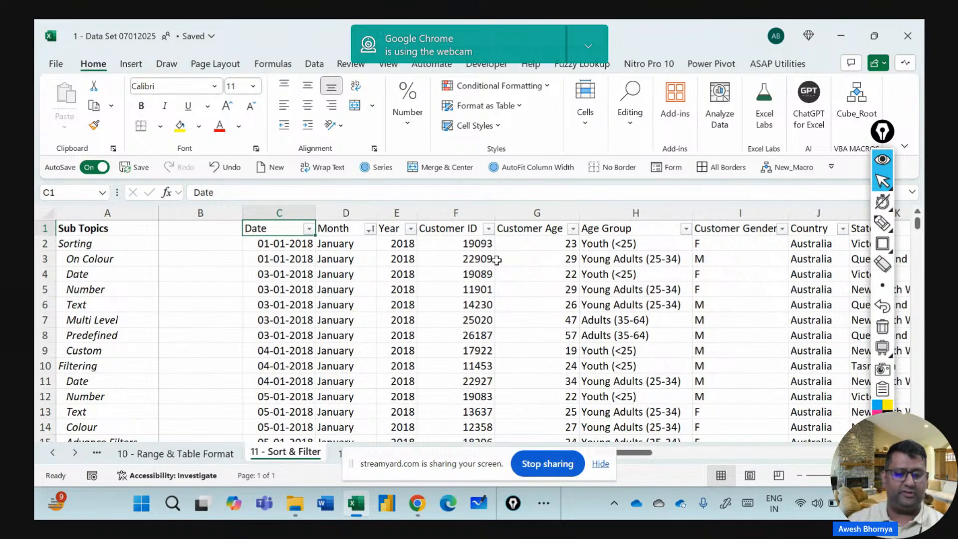
Switch to the "13 - Data Validation" worksheet.
{"action": "left_click", "coordinate": [74, 453]}
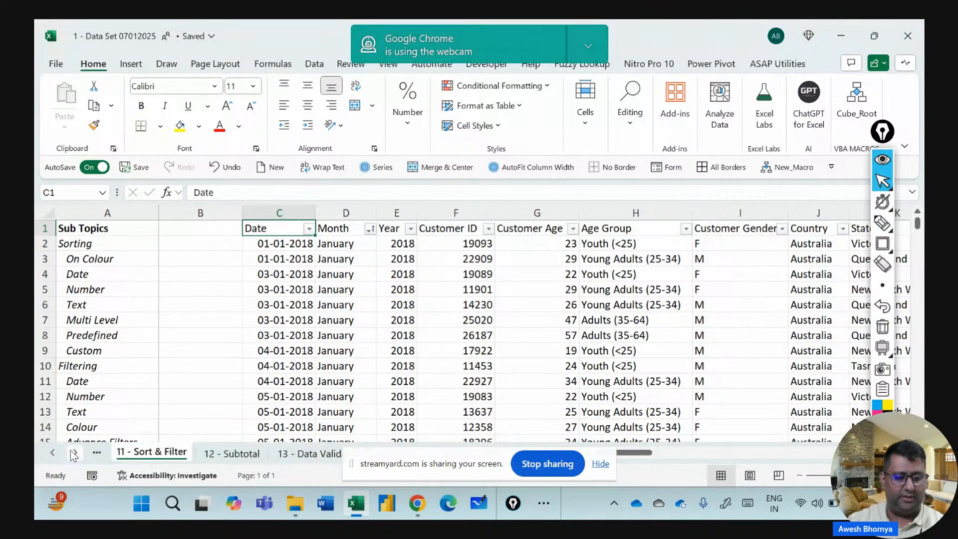
{"action": "left_click", "coordinate": [73, 453]}
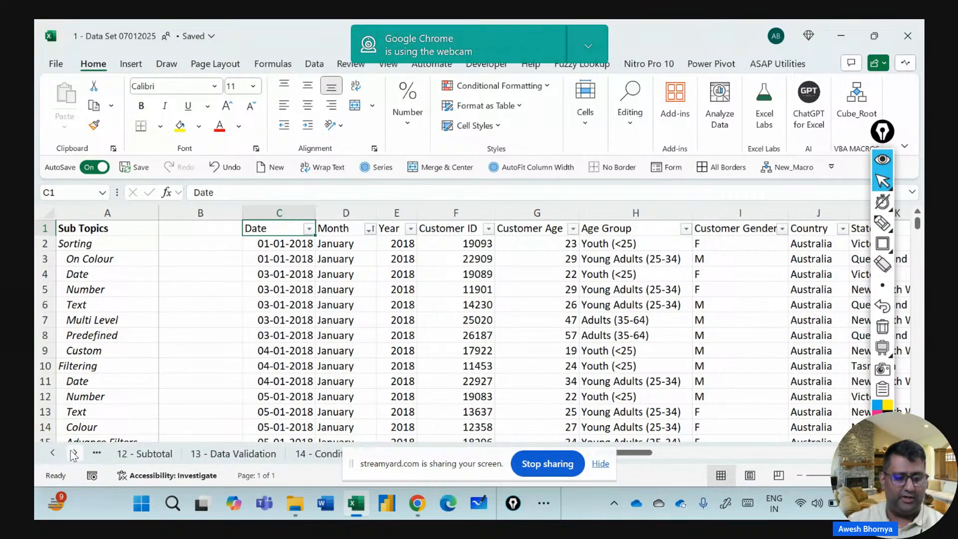
{"action": "left_click", "coordinate": [213, 454]}
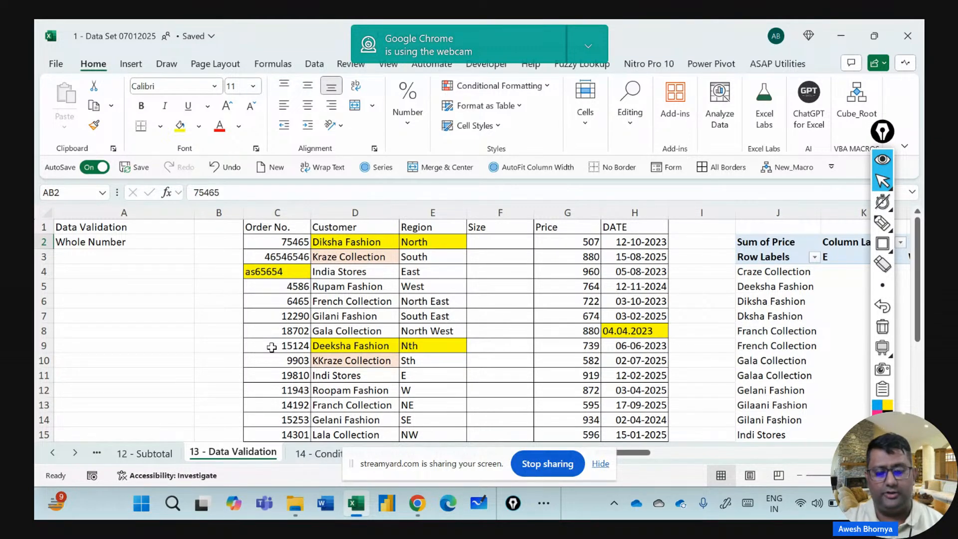
Outline the yellow-highlighted inconsistent entries in the Order No., Customer, Region and DATE columns with rectangle annotations, and erase them all.
{"action": "left_click", "coordinate": [882, 243]}
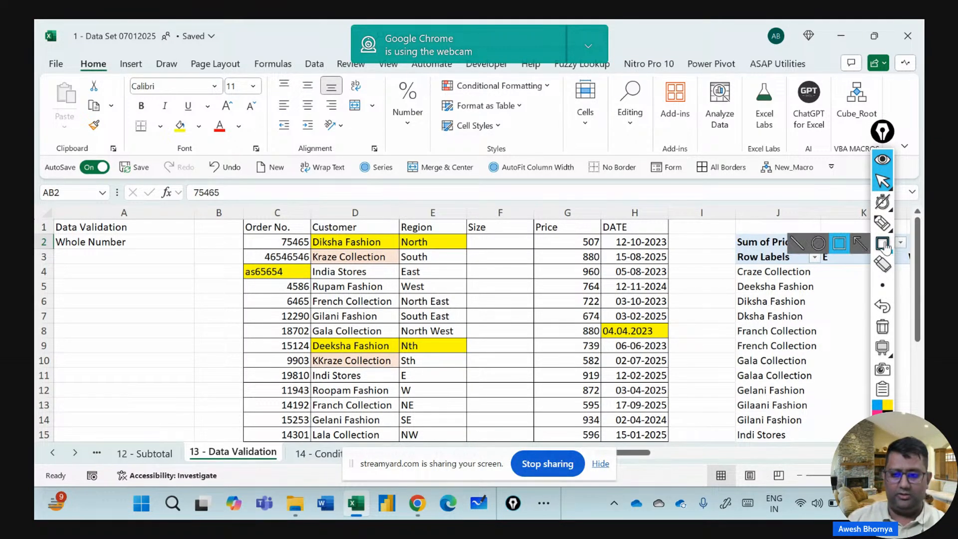
{"action": "left_click_drag", "start_coordinate": [235, 264], "coordinate": [312, 283]}
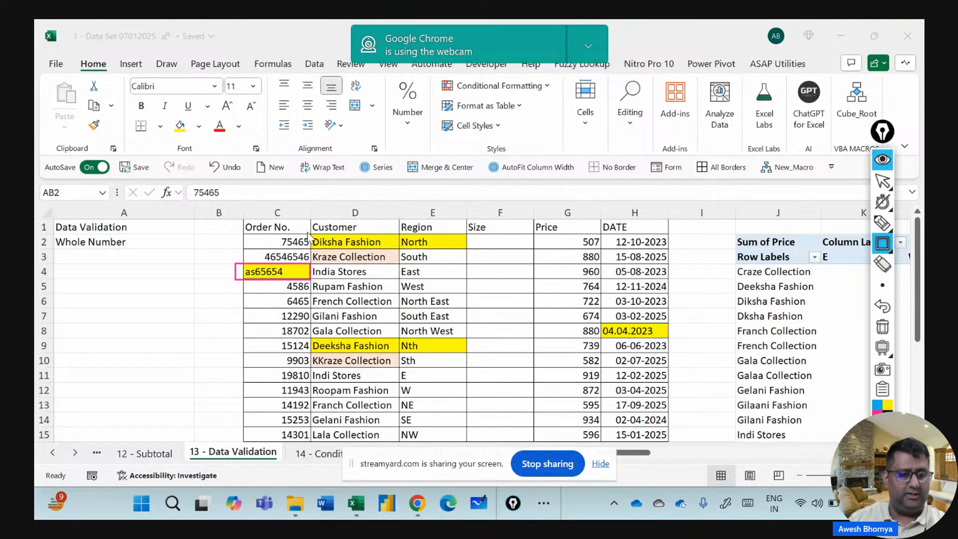
{"action": "mouse_move", "coordinate": [307, 231]}
{"action": "left_mouse_down"}
{"action": "mouse_move", "coordinate": [409, 252]}
{"action": "mouse_move", "coordinate": [398, 250]}
{"action": "left_mouse_up"}
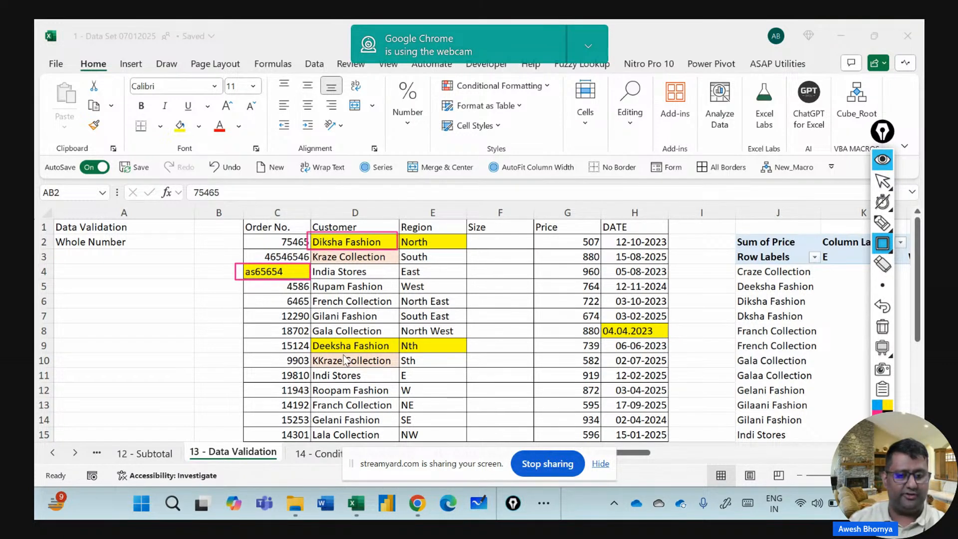
{"action": "mouse_move", "coordinate": [310, 340]}
{"action": "left_mouse_down"}
{"action": "mouse_move", "coordinate": [320, 352]}
{"action": "mouse_move", "coordinate": [399, 355]}
{"action": "left_mouse_up"}
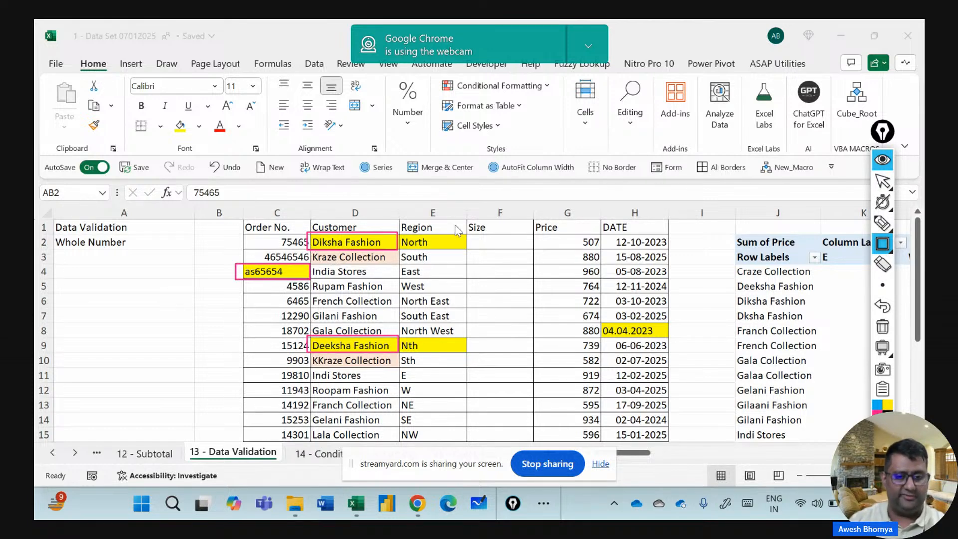
{"action": "mouse_move", "coordinate": [394, 229]}
{"action": "left_mouse_down"}
{"action": "mouse_move", "coordinate": [455, 257]}
{"action": "mouse_move", "coordinate": [465, 248]}
{"action": "left_mouse_up"}
{"action": "left_click_drag", "start_coordinate": [396, 341], "coordinate": [466, 353]}
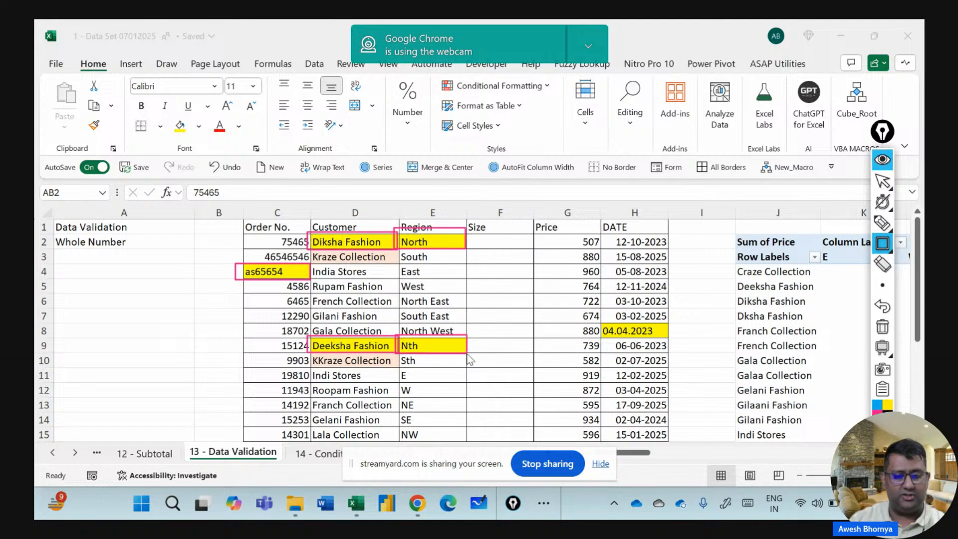
{"action": "left_click_drag", "start_coordinate": [598, 322], "coordinate": [670, 339]}
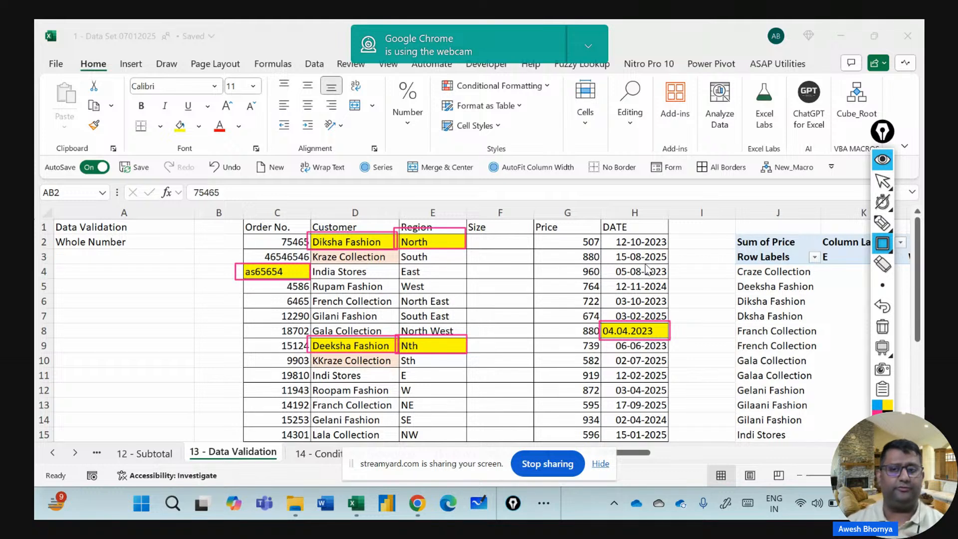
{"action": "left_click", "coordinate": [882, 326]}
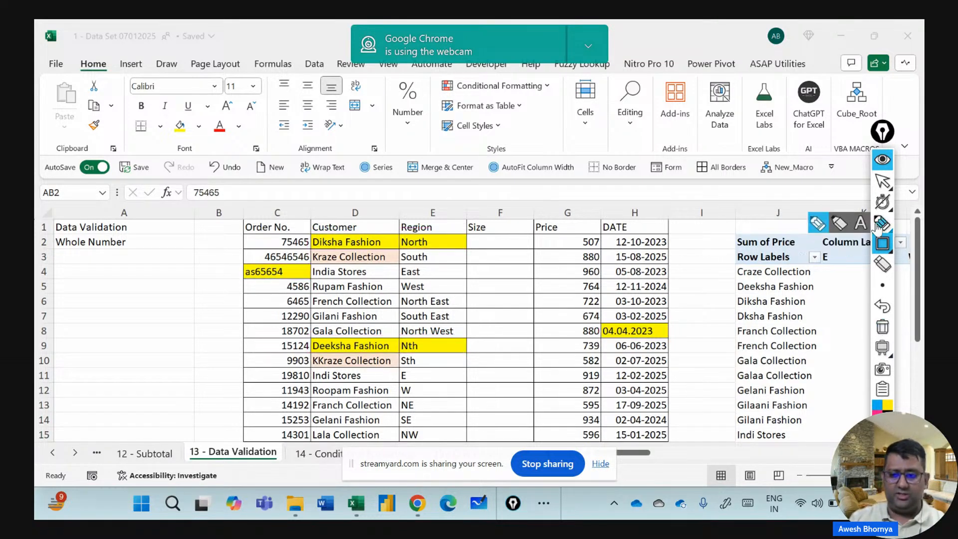
{"action": "left_click", "coordinate": [884, 182]}
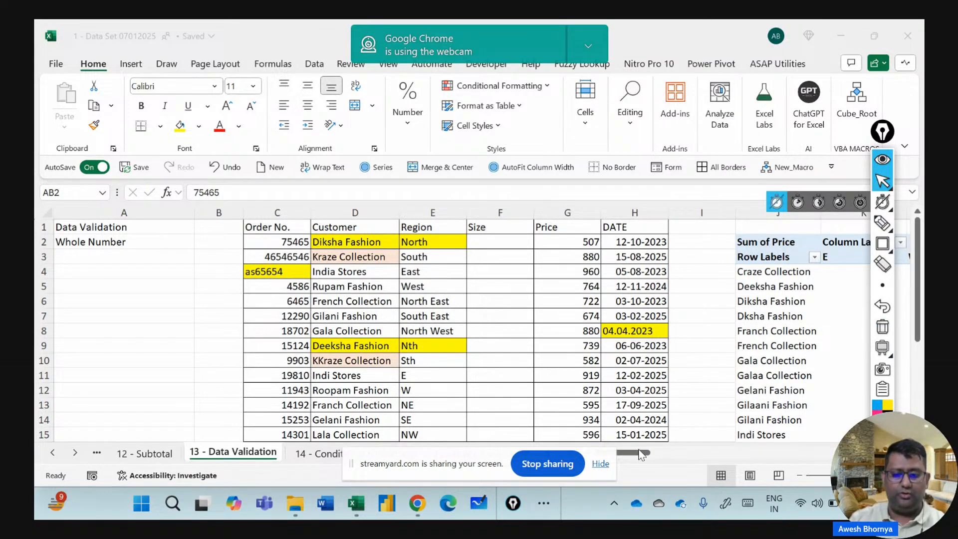
Enter the test text "sfhkjshdkjfhj" in cell AS8 below the blue order table and clear it again.
{"action": "left_click_drag", "start_coordinate": [633, 455], "coordinate": [693, 452]}
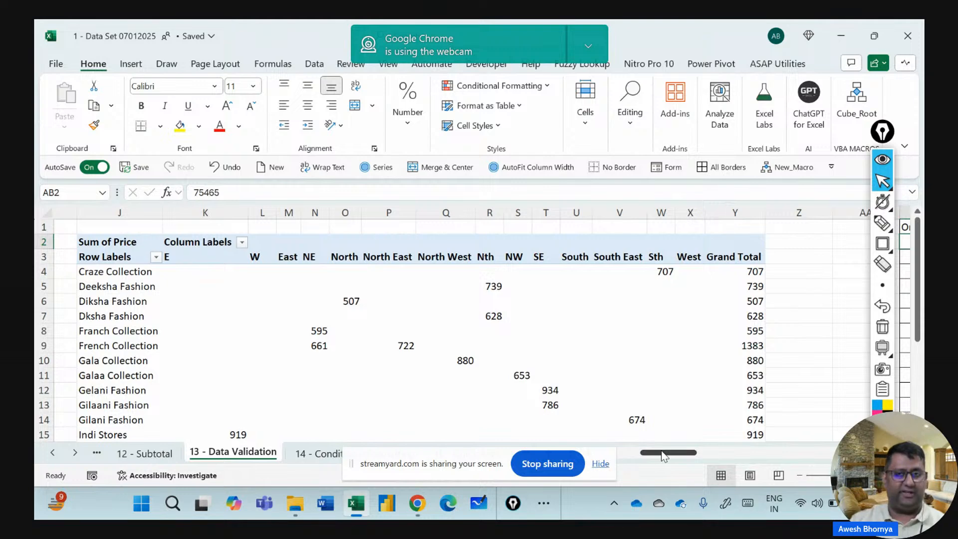
{"action": "left_click_drag", "start_coordinate": [662, 455], "coordinate": [707, 454]}
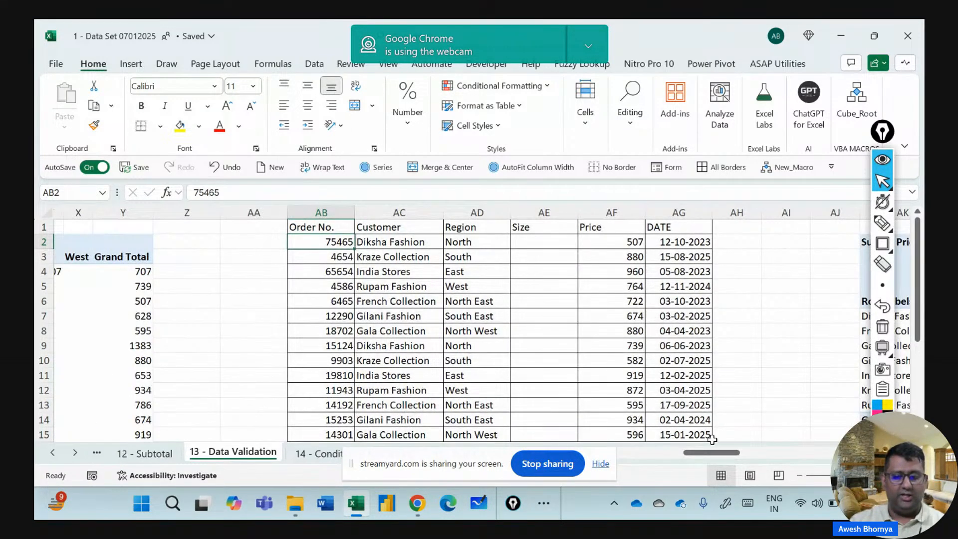
{"action": "scroll", "coordinate": [710, 392], "scroll_direction": "right", "scroll_amount": 5}
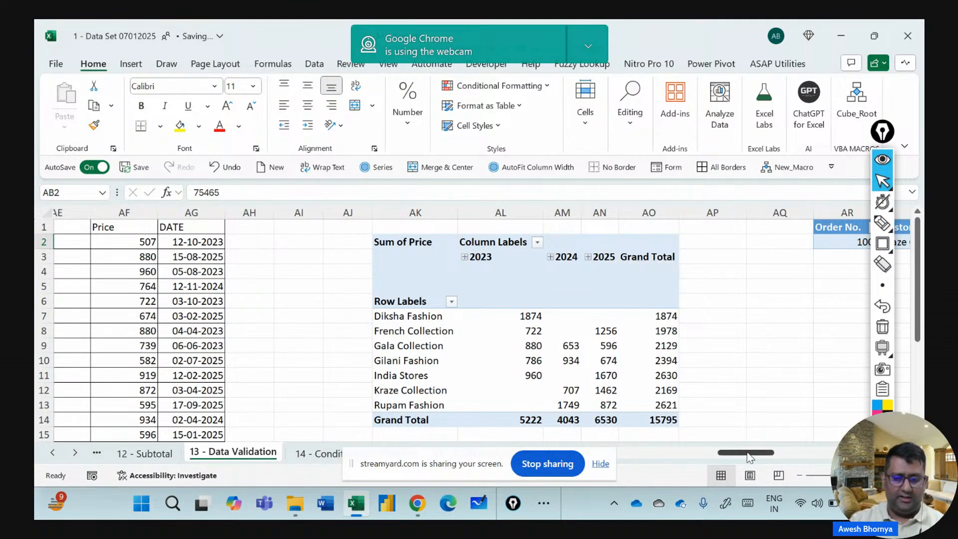
{"action": "left_click_drag", "start_coordinate": [750, 458], "coordinate": [784, 457]}
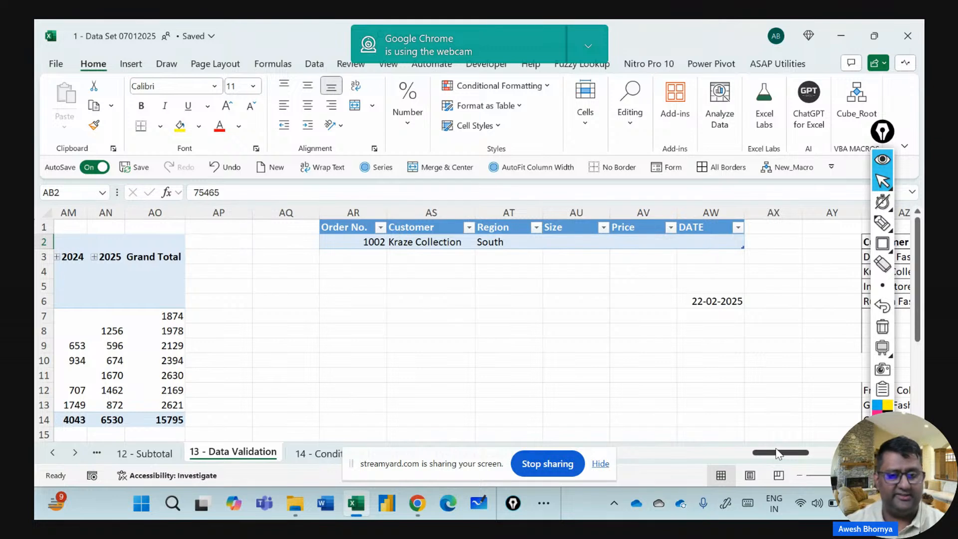
{"action": "left_click", "coordinate": [465, 334]}
{"action": "type", "text": "sfhkjshdkjfhj"}
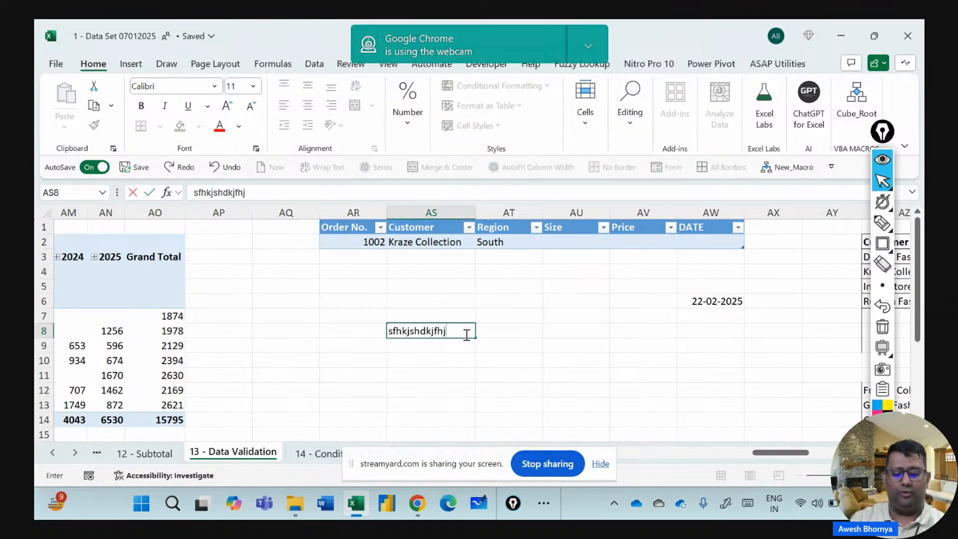
{"action": "key", "text": "Return"}
{"action": "type", "text": "asdsdkjf"}
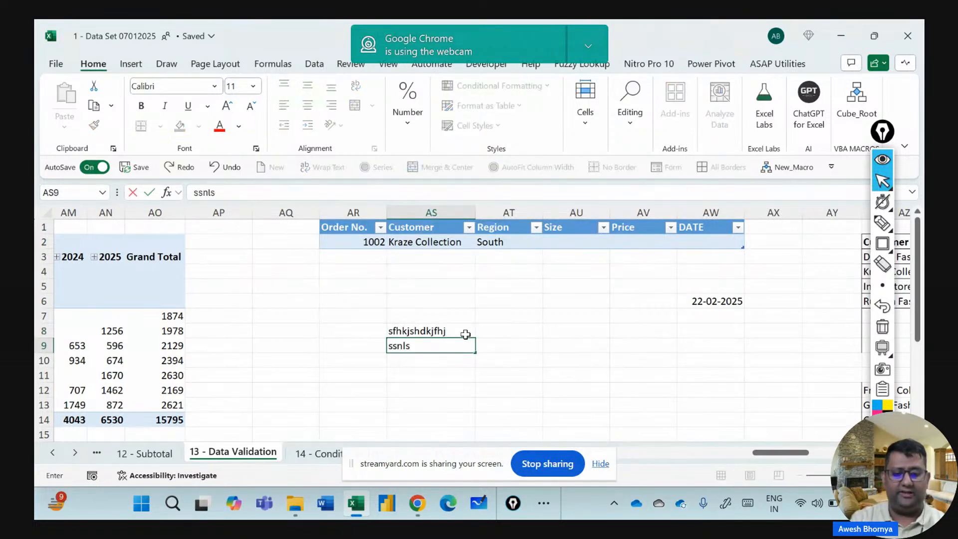
{"action": "key", "text": "Escape"}
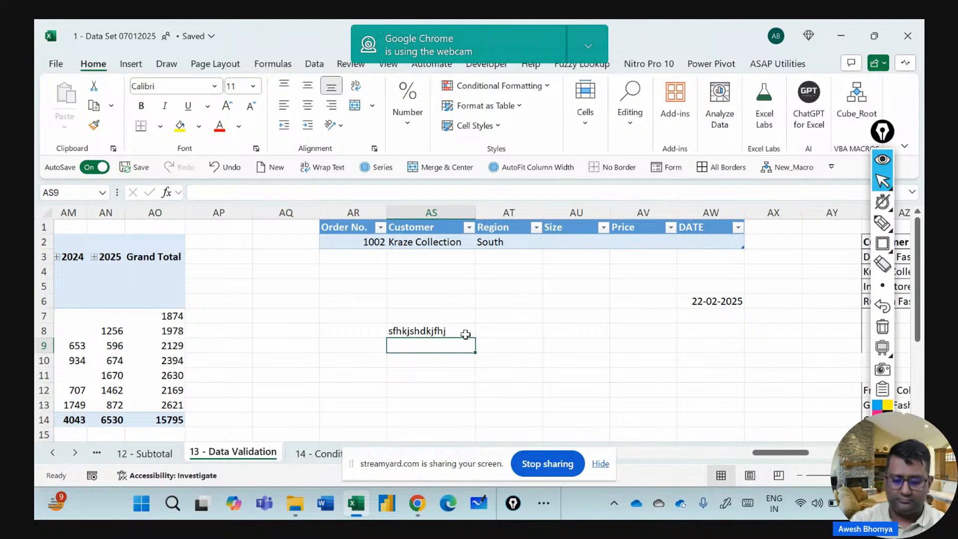
{"action": "left_click", "coordinate": [465, 334]}
{"action": "key", "text": "Delete"}
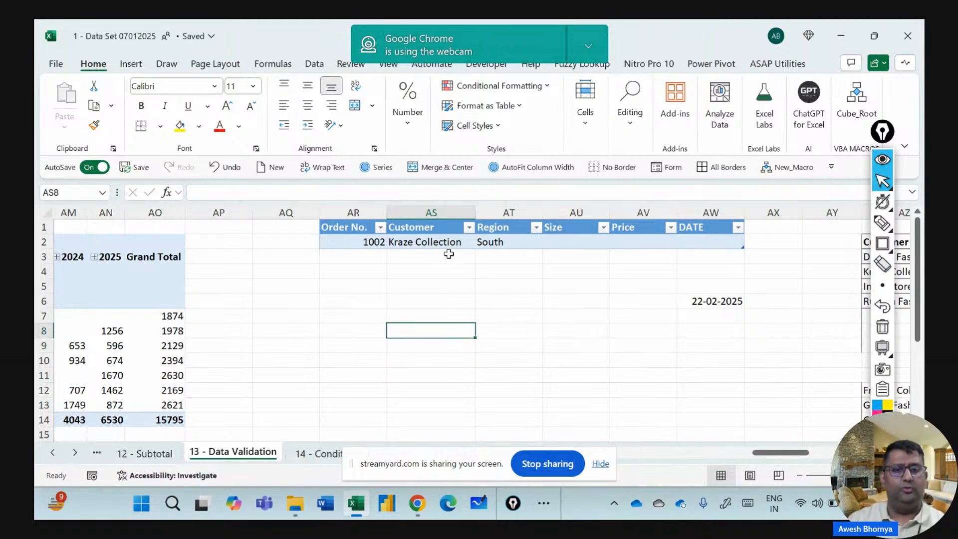
Clear the sample record from the order table's row AR2:AW2.
{"action": "left_click", "coordinate": [354, 240]}
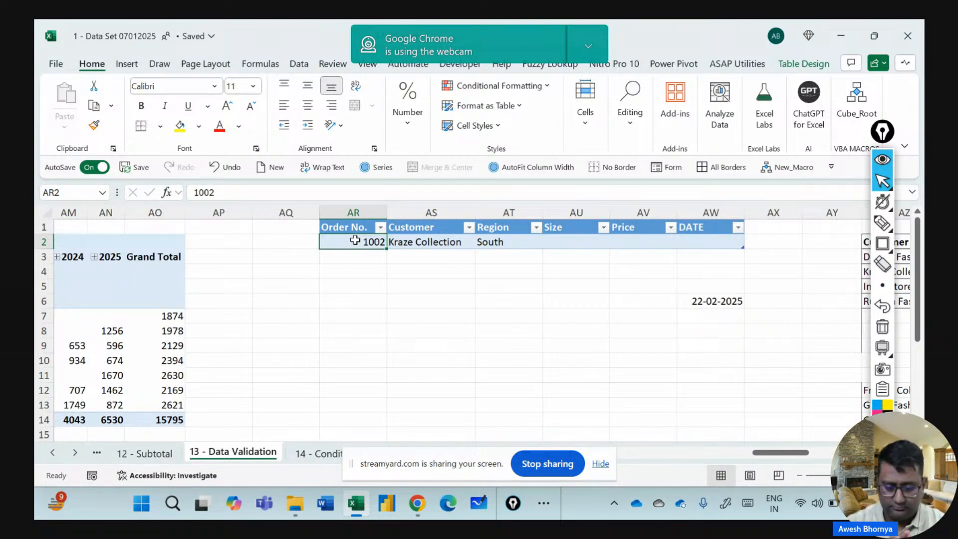
{"action": "left_click_drag", "start_coordinate": [354, 241], "coordinate": [712, 243]}
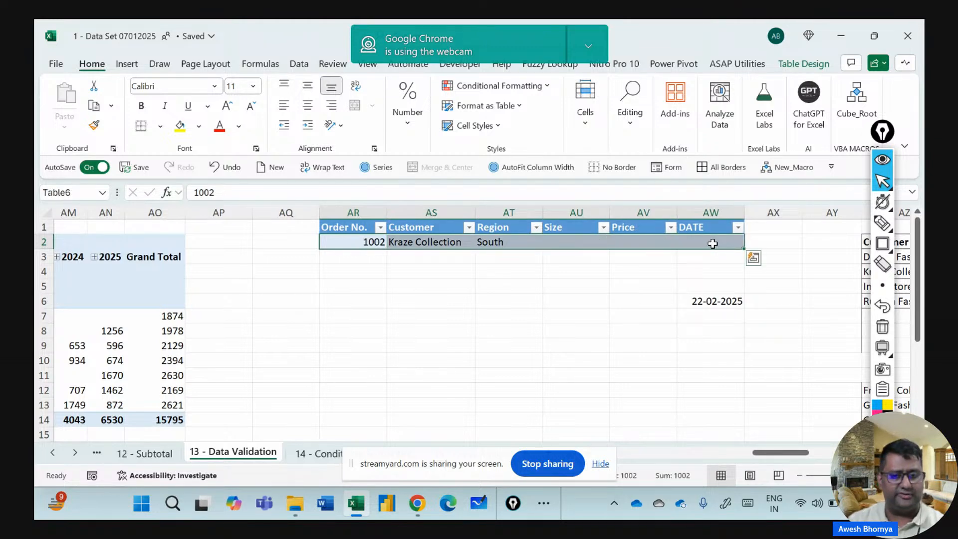
{"action": "key", "text": "Delete"}
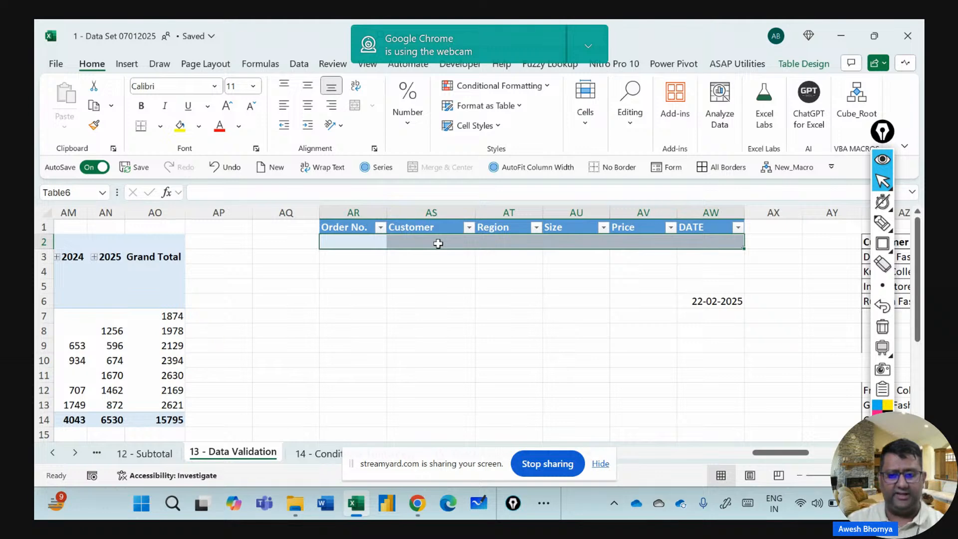
Reset data validation on AR2:AW2 to Any value, outlining the Allow setting with a temporary rectangle annotation.
{"action": "left_click", "coordinate": [304, 62]}
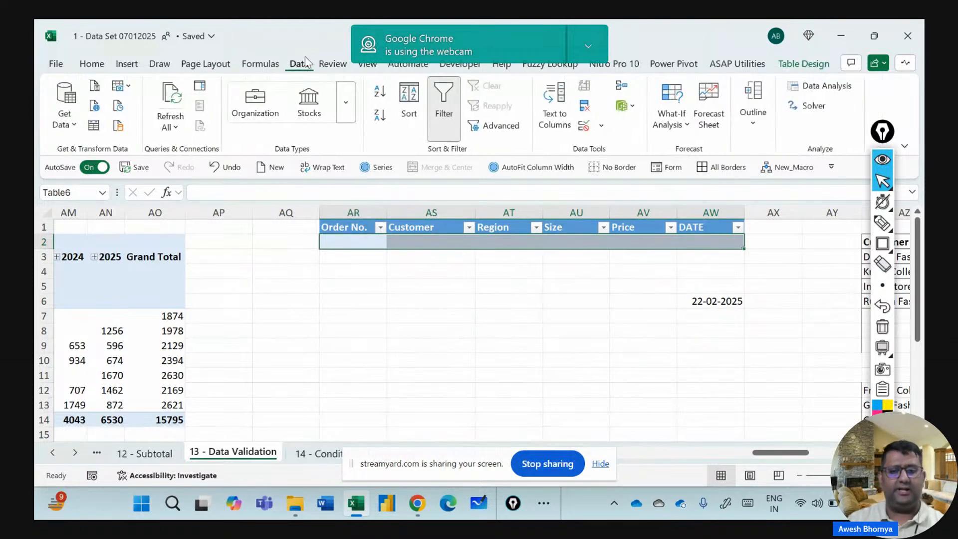
{"action": "left_click", "coordinate": [584, 125]}
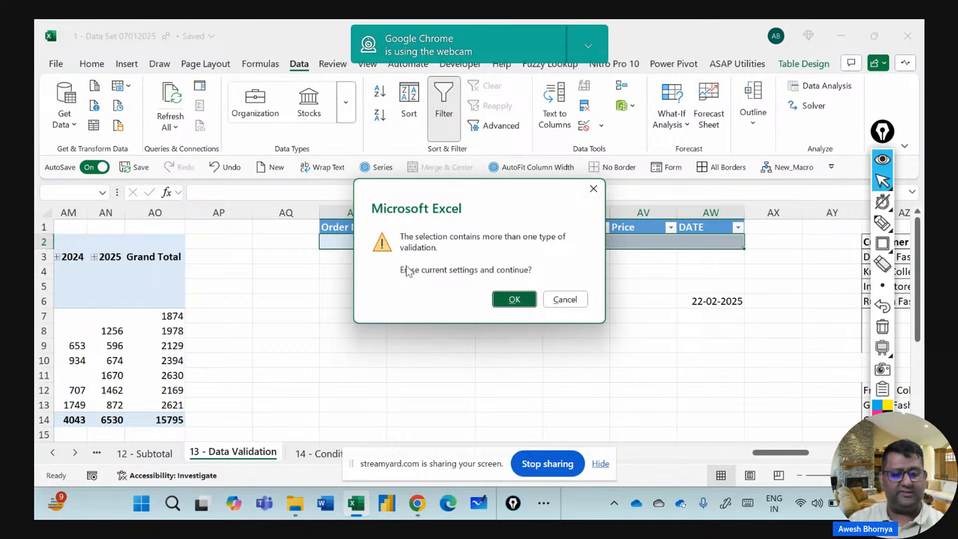
{"action": "left_click", "coordinate": [513, 299]}
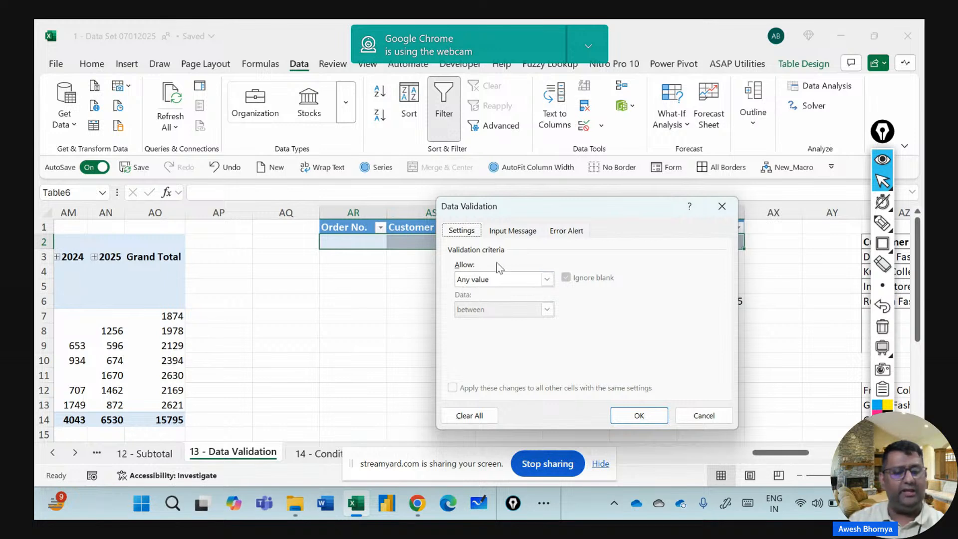
{"action": "left_click", "coordinate": [882, 243]}
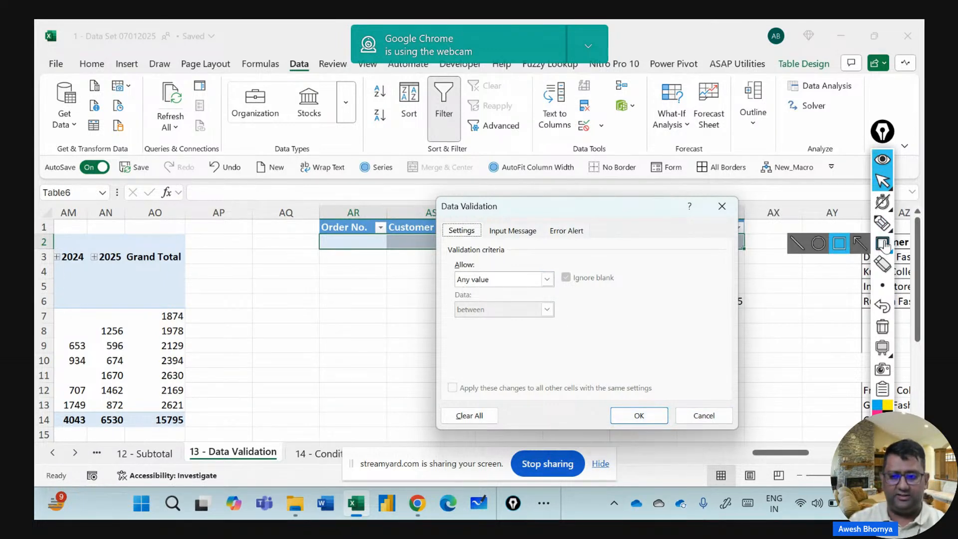
{"action": "mouse_move", "coordinate": [441, 256]}
{"action": "left_mouse_down"}
{"action": "mouse_move", "coordinate": [558, 293]}
{"action": "mouse_move", "coordinate": [639, 294]}
{"action": "left_mouse_up"}
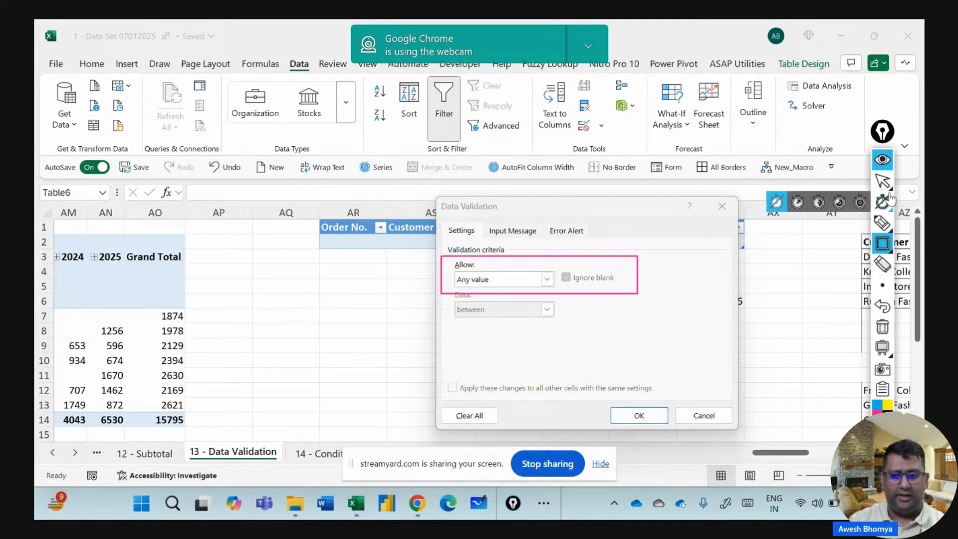
{"action": "left_click", "coordinate": [882, 182]}
{"action": "left_click", "coordinate": [640, 415]}
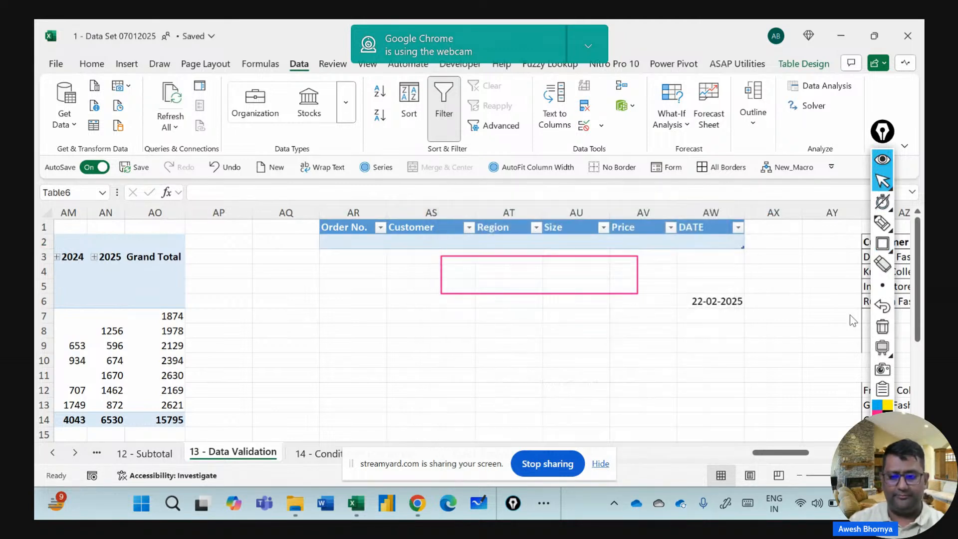
{"action": "left_click", "coordinate": [882, 327]}
Fill AR2:AW2 with the test entries sdfsd, sdfsd, sdff, sdf, sdfs and df, and clear the row again.
{"action": "left_click", "coordinate": [414, 239]}
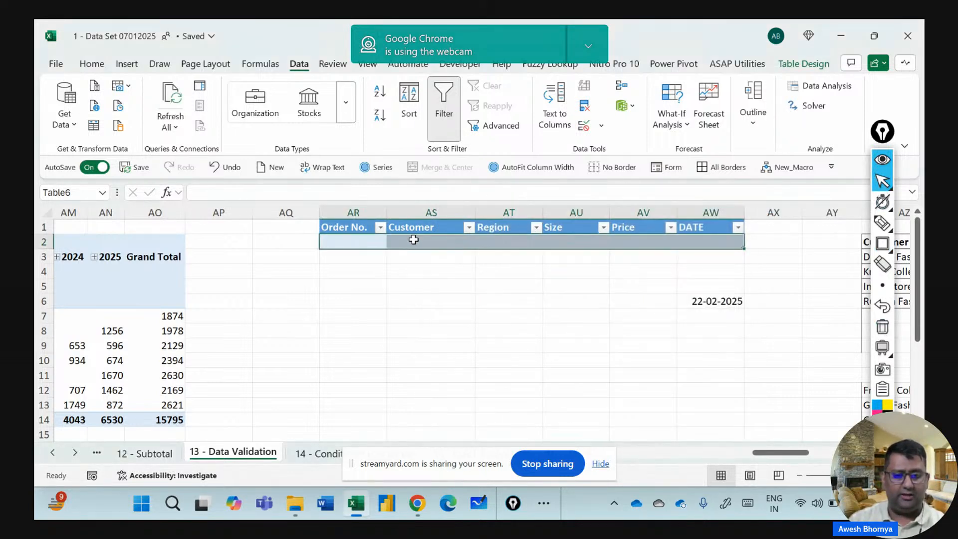
{"action": "type", "text": "sdfsd"}
{"action": "left_click", "coordinate": [349, 241]}
{"action": "type", "text": "sdfsd"}
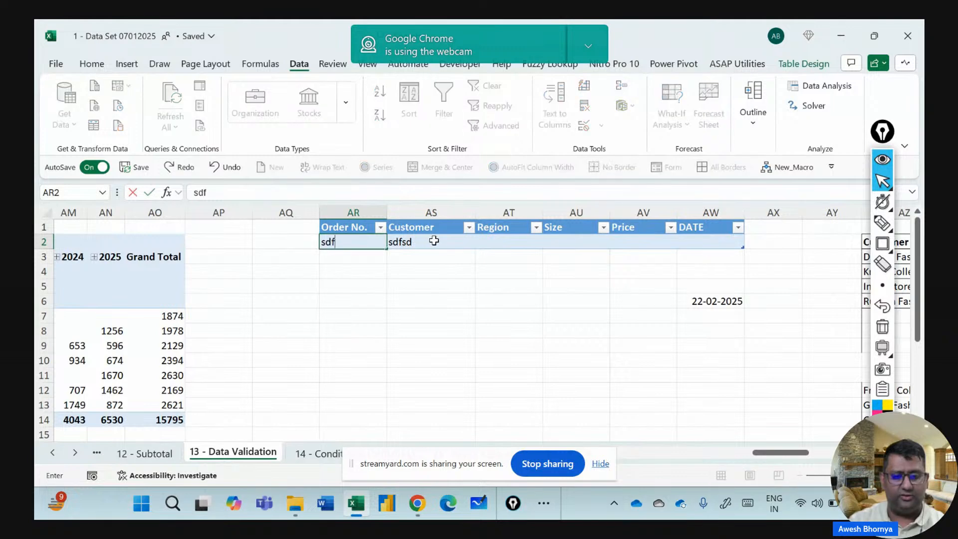
{"action": "left_click", "coordinate": [525, 243]}
{"action": "type", "text": "sdff"}
{"action": "left_click", "coordinate": [579, 246]}
{"action": "type", "text": "sdf"}
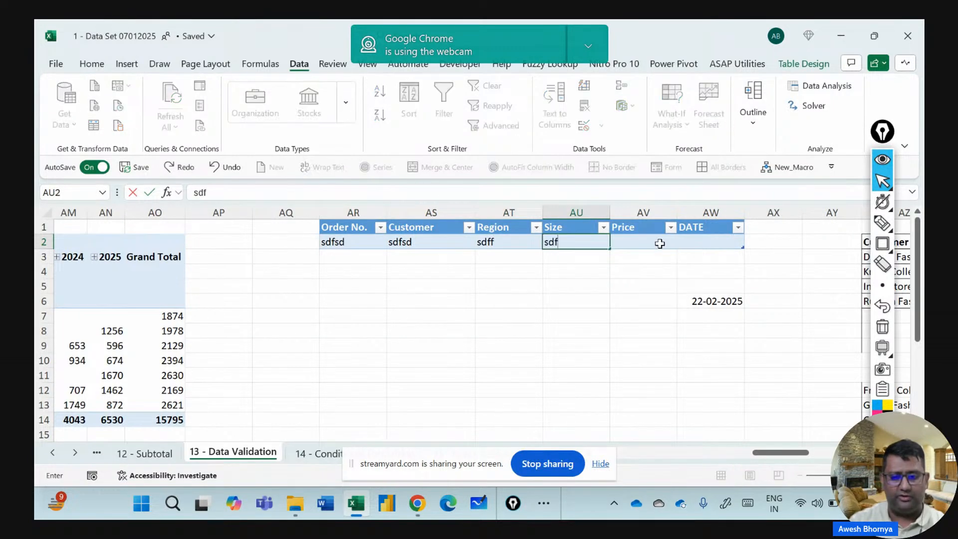
{"action": "left_click", "coordinate": [660, 244]}
{"action": "left_click", "coordinate": [721, 244]}
{"action": "type", "text": "df"}
{"action": "left_click", "coordinate": [650, 242]}
{"action": "type", "text": "sdfs"}
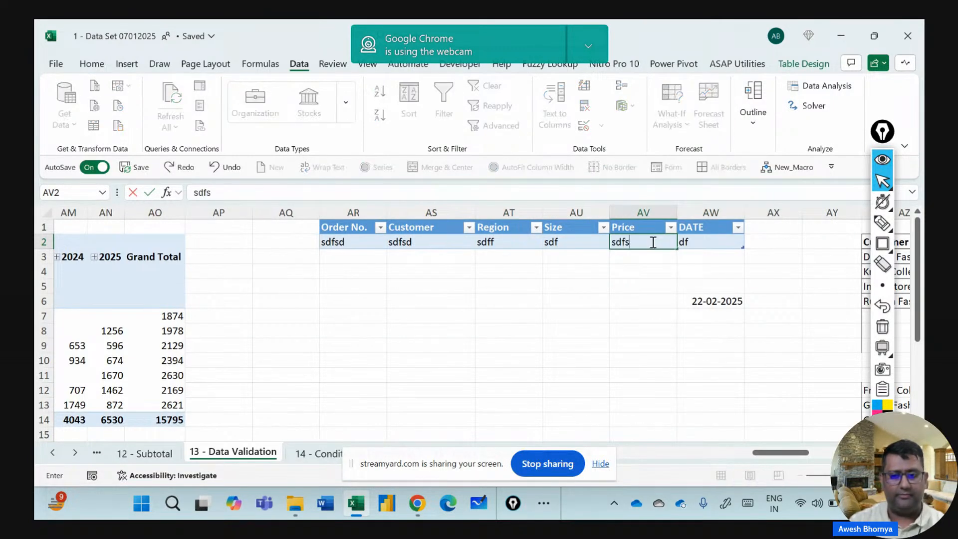
{"action": "left_click", "coordinate": [655, 285]}
{"action": "left_click_drag", "start_coordinate": [345, 245], "coordinate": [714, 238]}
{"action": "key", "text": "Delete"}
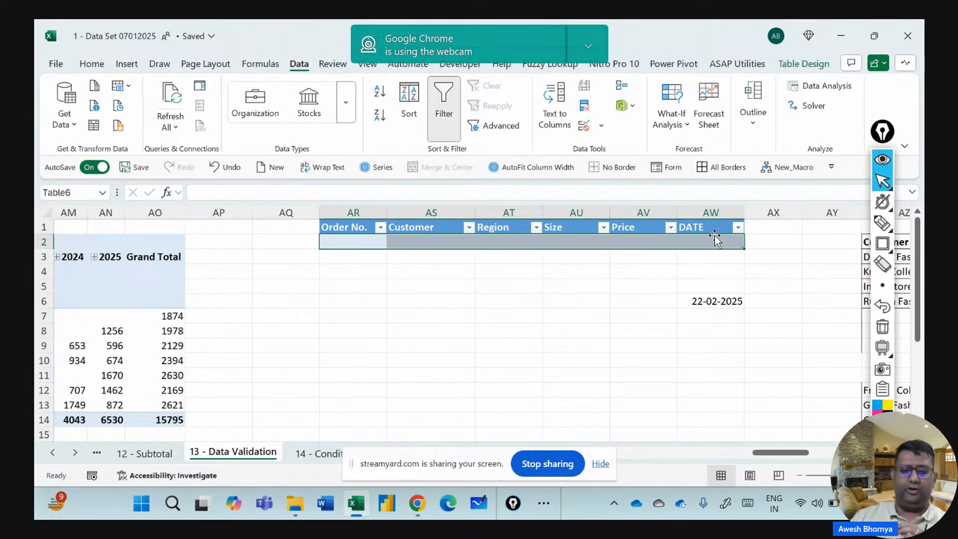
Restrict the Order No. cell AR2 with data validation to whole numbers between 1001 and 9999.
{"action": "left_click", "coordinate": [348, 240]}
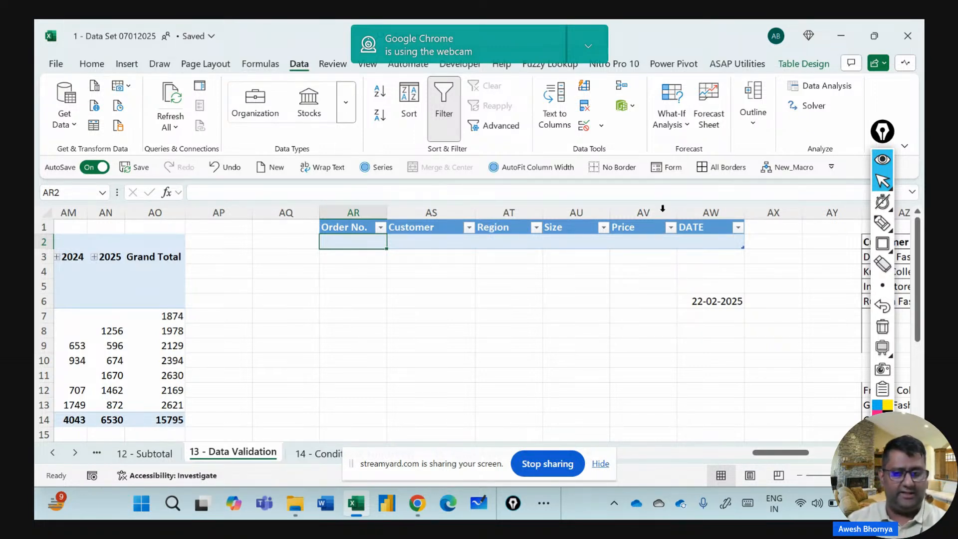
{"action": "left_click", "coordinate": [601, 126]}
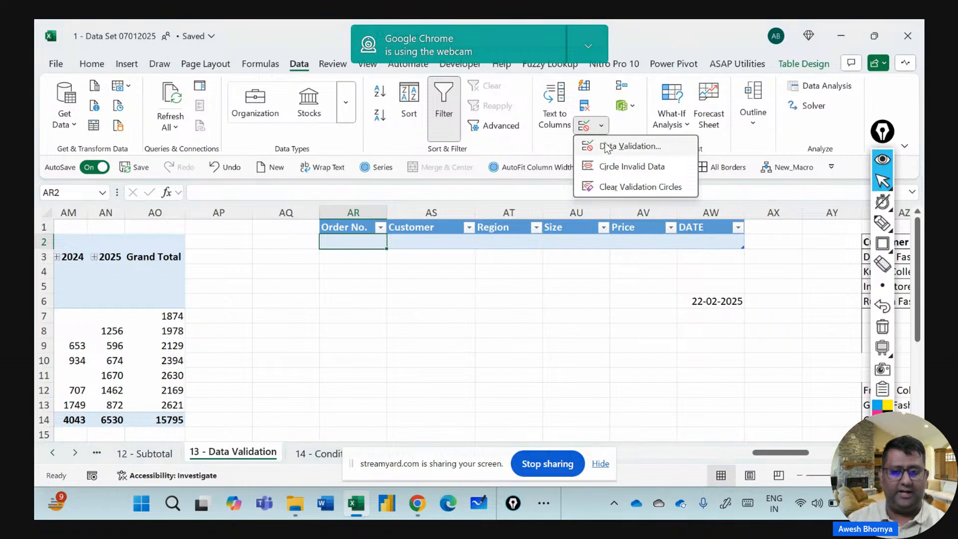
{"action": "left_click", "coordinate": [608, 147]}
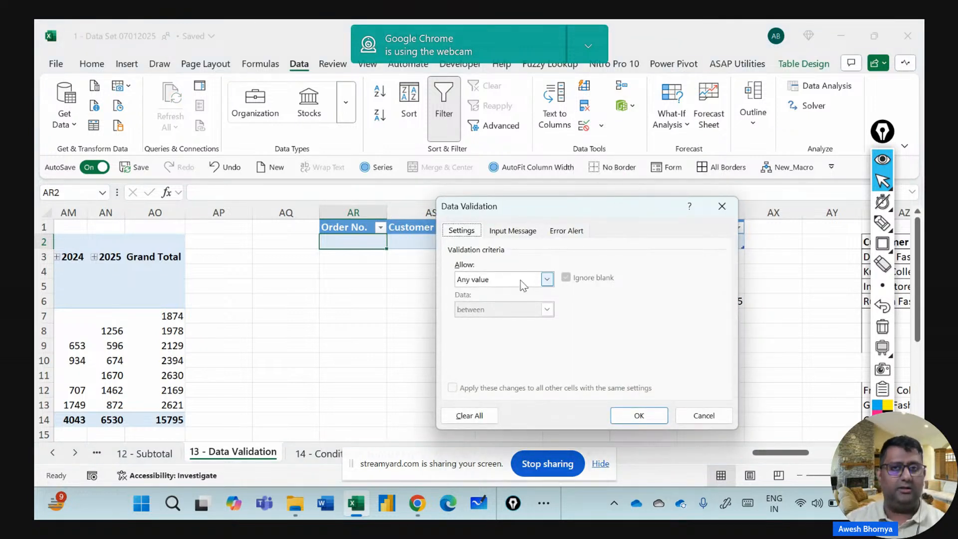
{"action": "left_click", "coordinate": [522, 286]}
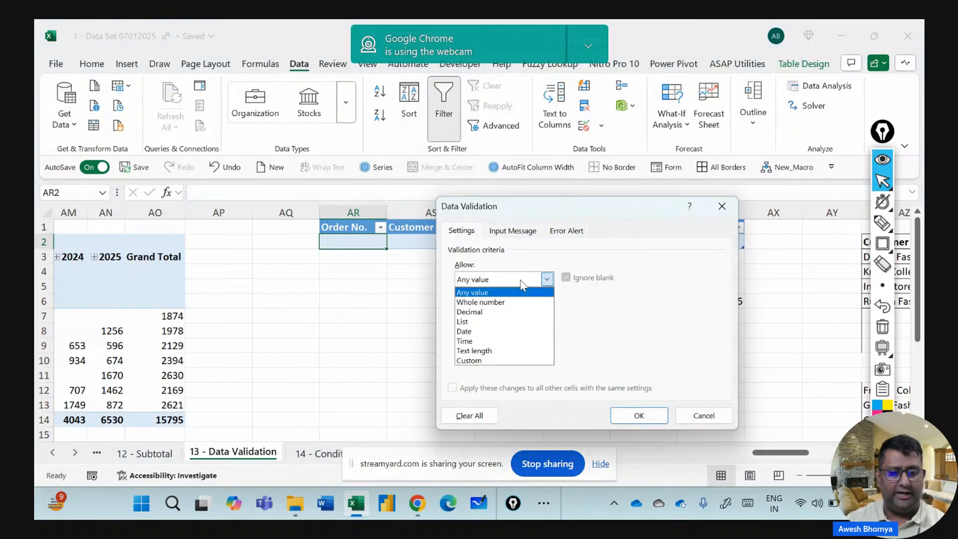
{"action": "left_click", "coordinate": [493, 300]}
{"action": "left_click", "coordinate": [496, 338]}
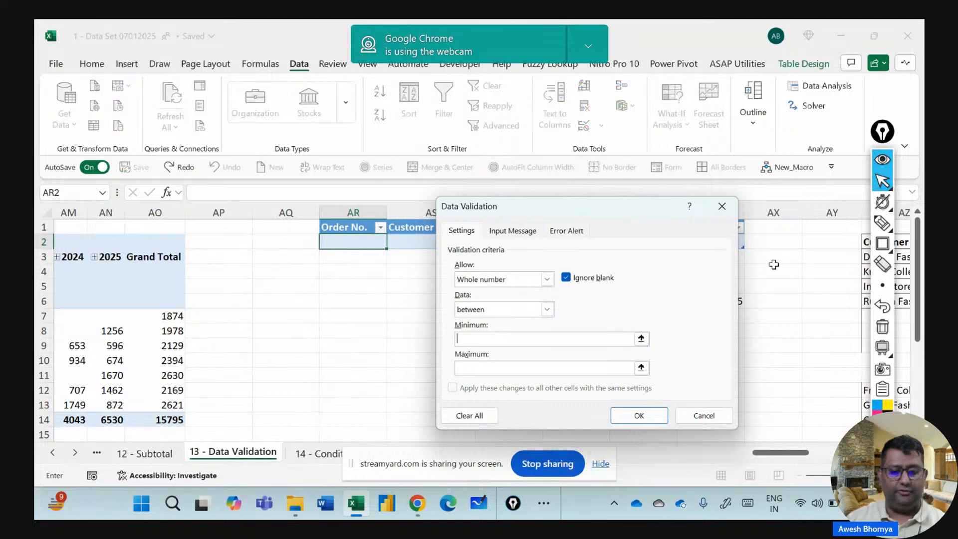
{"action": "type", "text": "1001"}
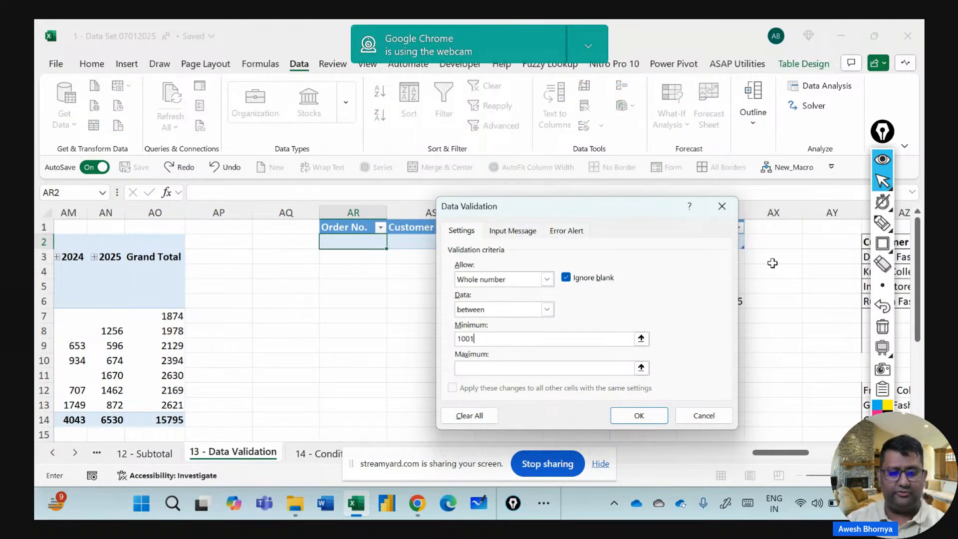
{"action": "left_click", "coordinate": [527, 369]}
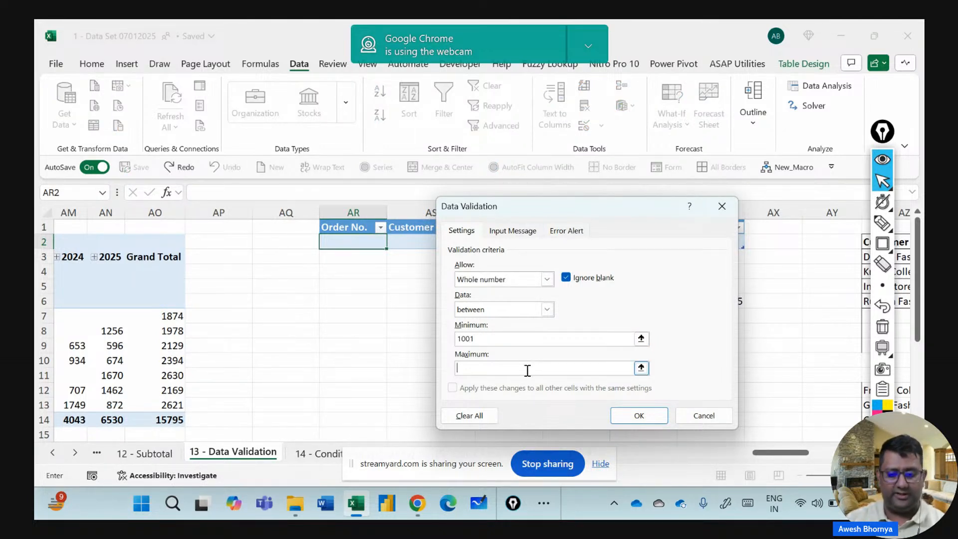
{"action": "type", "text": "9999"}
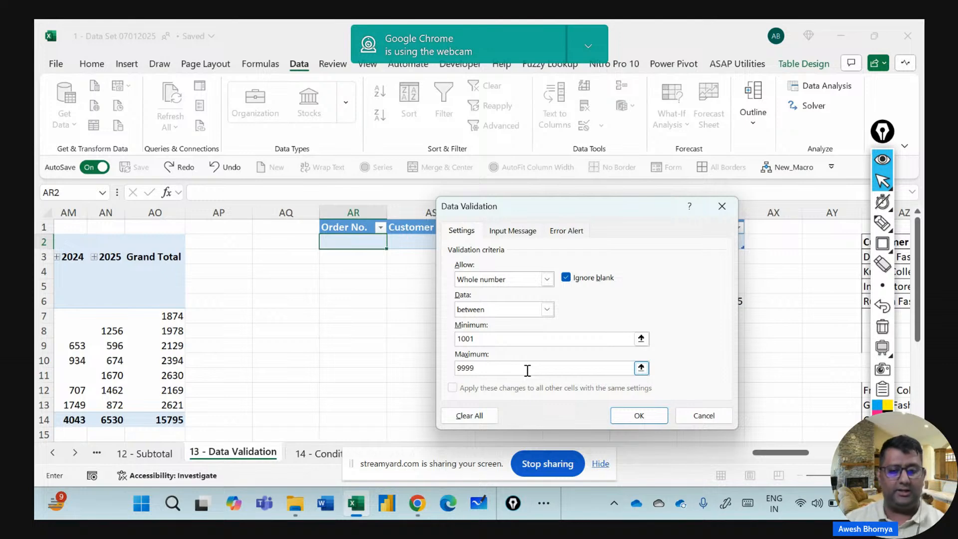
{"action": "left_click", "coordinate": [632, 417]}
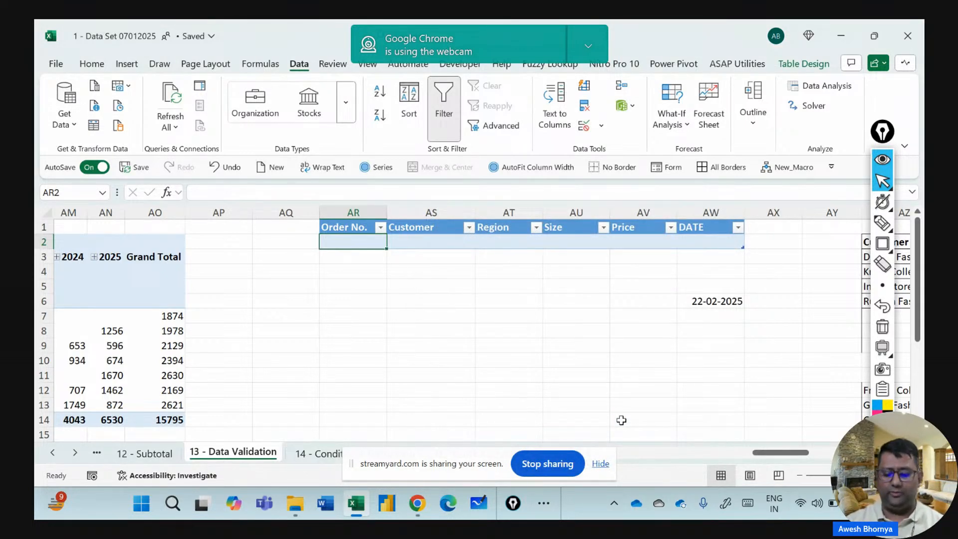
Test the AR2 rule with the out-of-range order number 100, and enter 1002 in its place.
{"action": "type", "text": "100"}
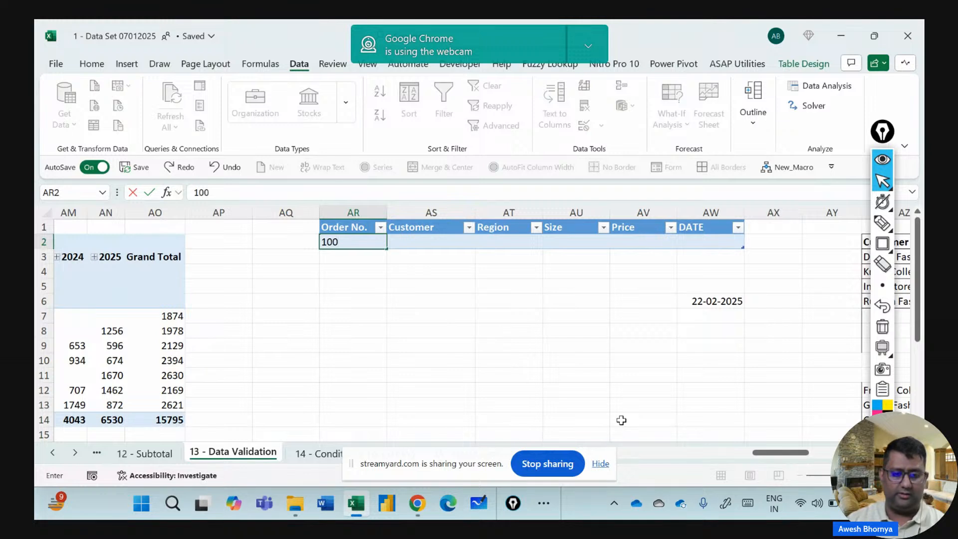
{"action": "key", "text": "Return"}
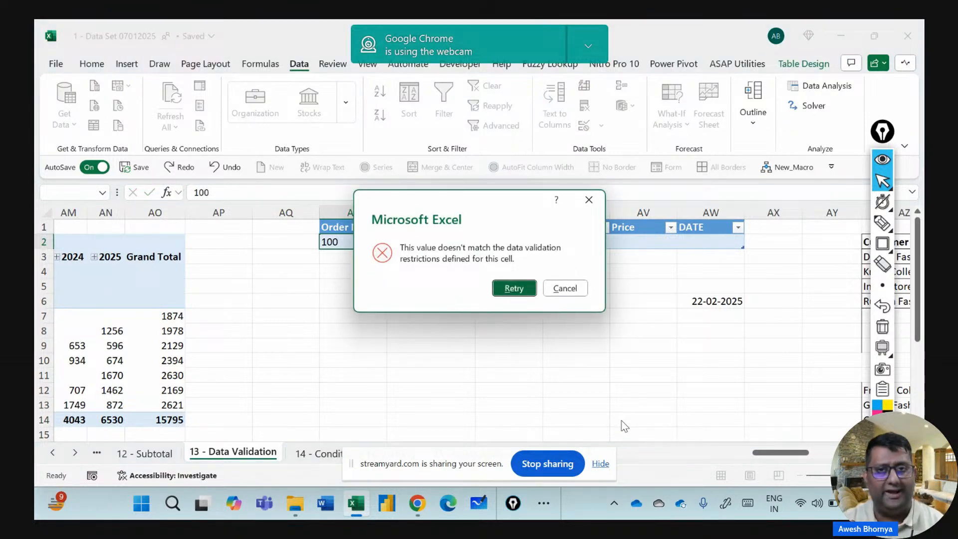
{"action": "key", "text": "Escape"}
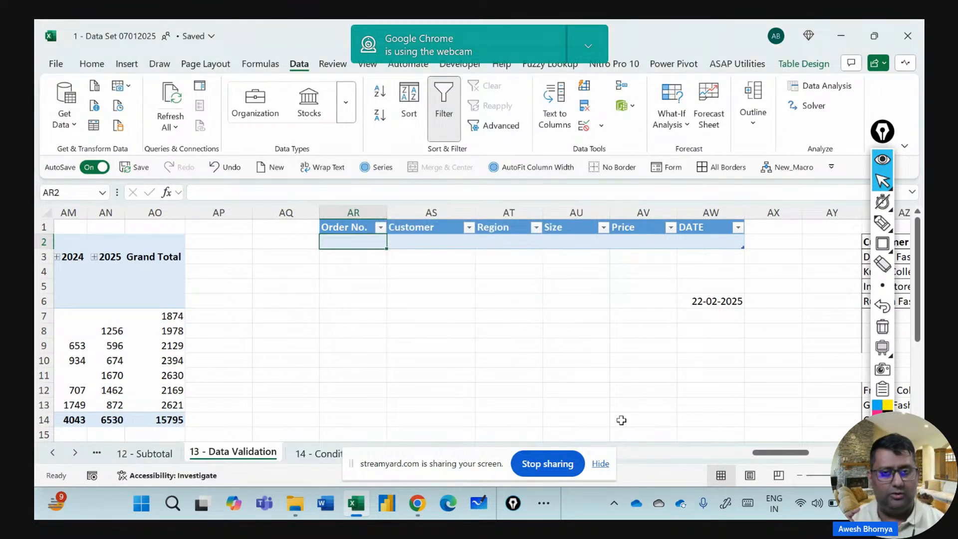
{"action": "type", "text": "1002"}
{"action": "key", "text": "Return"}
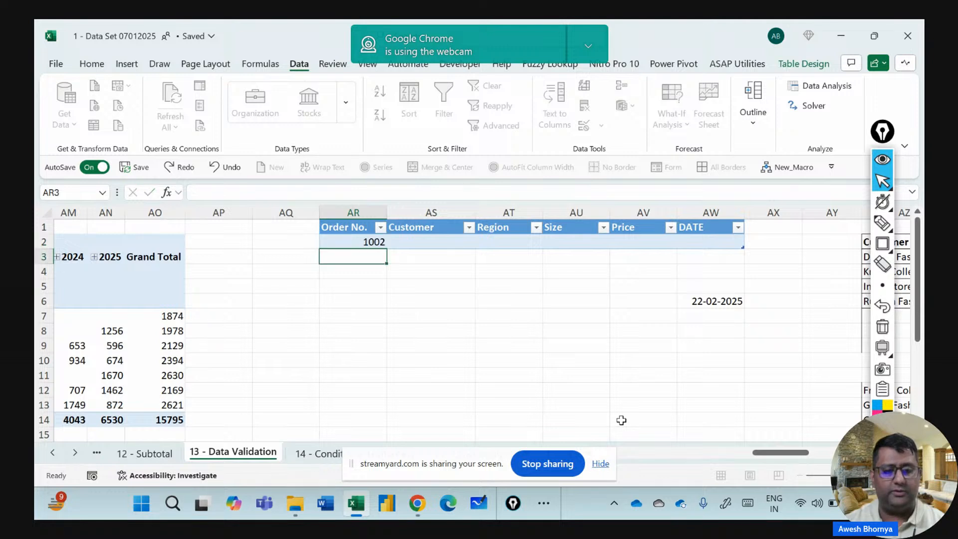
{"action": "key", "text": "Up"}
{"action": "key", "text": "Right"}
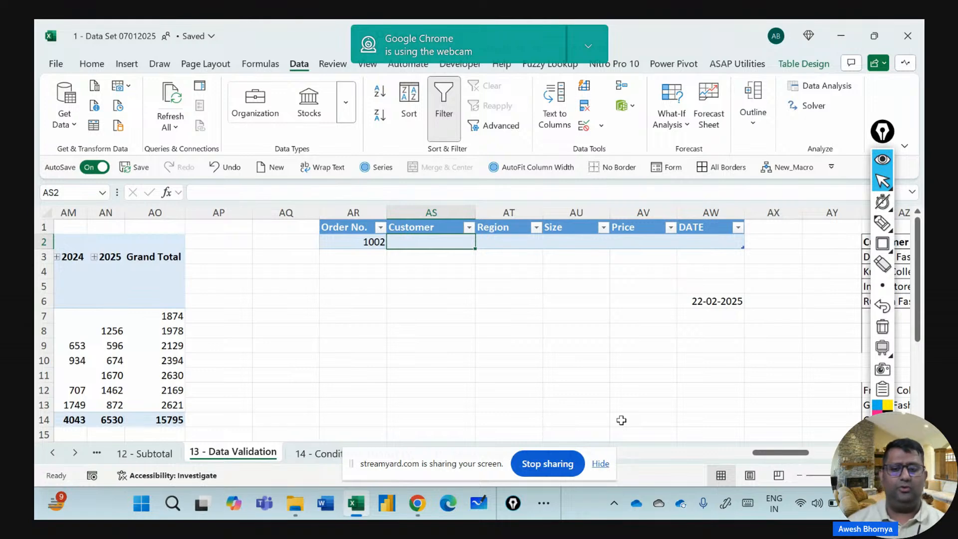
Outline the Customer and Region source lists in columns AZ and BB with temporary rectangle annotations, and erase them.
{"action": "left_click_drag", "start_coordinate": [773, 453], "coordinate": [789, 454]}
{"action": "left_click_drag", "start_coordinate": [514, 256], "coordinate": [514, 298]}
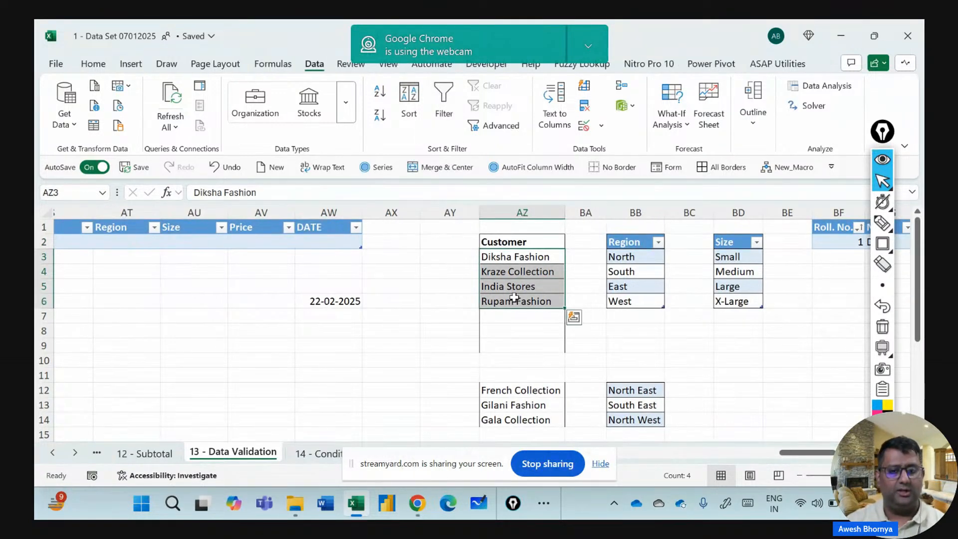
{"action": "left_click", "coordinate": [882, 243]}
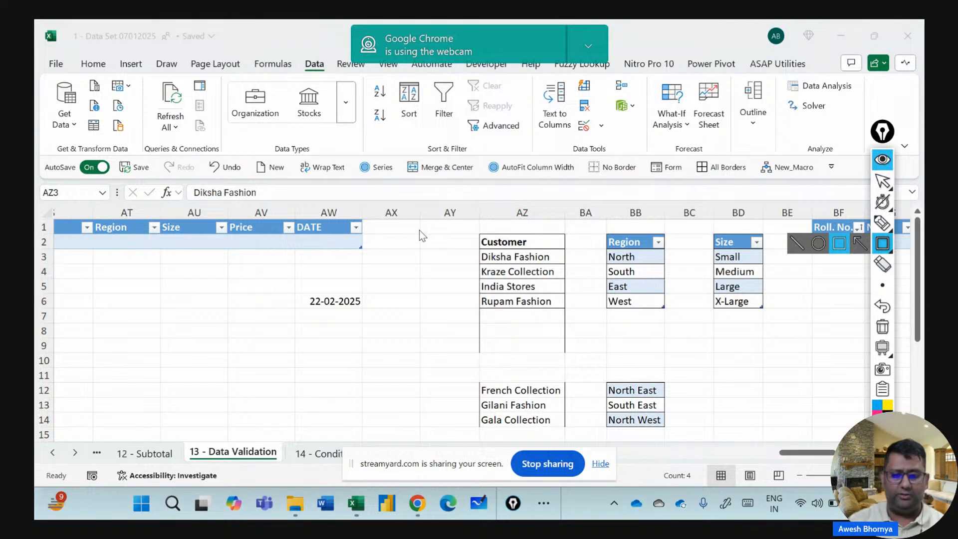
{"action": "mouse_move", "coordinate": [455, 226]}
{"action": "left_mouse_down"}
{"action": "mouse_move", "coordinate": [586, 400]}
{"action": "mouse_move", "coordinate": [578, 434]}
{"action": "left_mouse_up"}
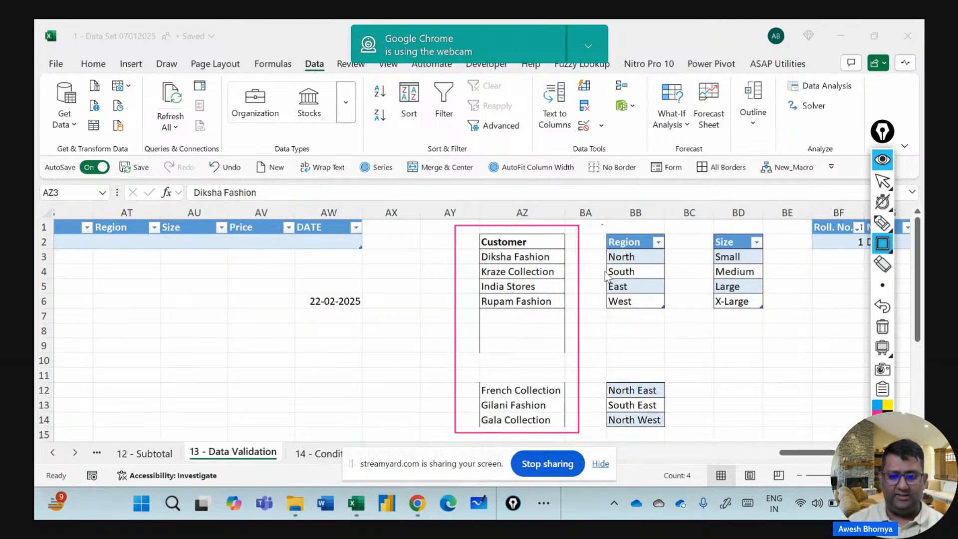
{"action": "mouse_move", "coordinate": [602, 224]}
{"action": "left_mouse_down"}
{"action": "mouse_move", "coordinate": [655, 419]}
{"action": "mouse_move", "coordinate": [670, 432]}
{"action": "left_mouse_up"}
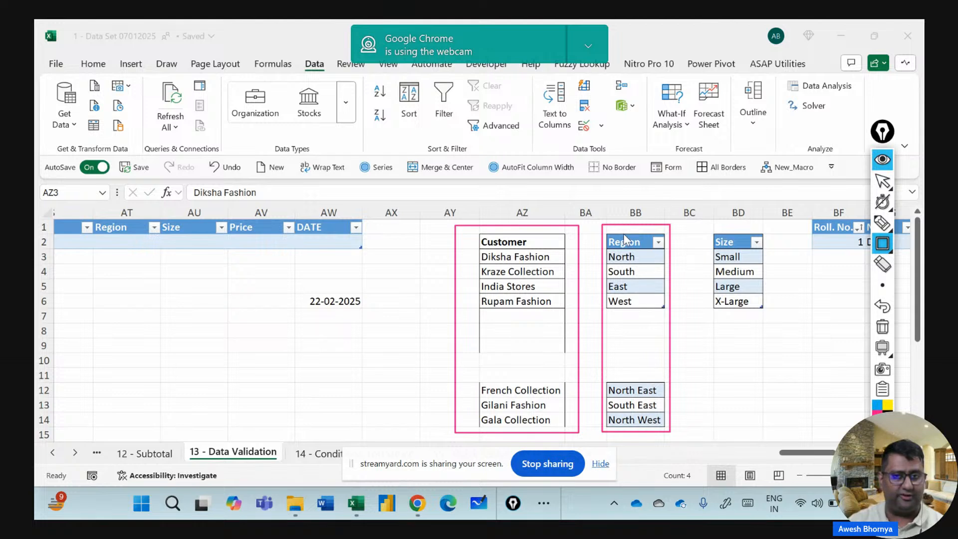
{"action": "left_click", "coordinate": [883, 181]}
{"action": "left_click", "coordinate": [882, 327]}
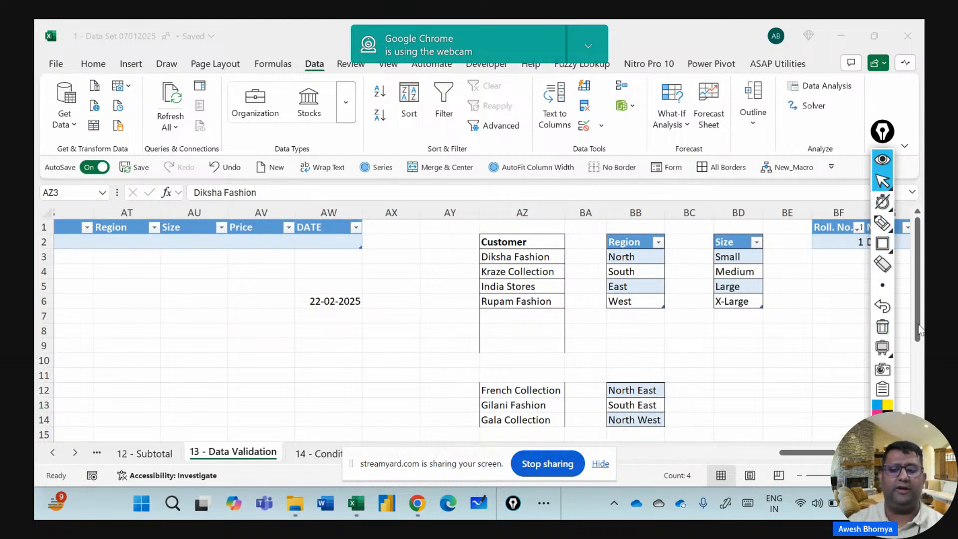
Apply List data validation to the Customer cell AS2, using the customer names in AZ3:AZ6 as the source.
{"action": "left_click_drag", "start_coordinate": [814, 452], "coordinate": [780, 453]}
{"action": "left_click", "coordinate": [308, 240]}
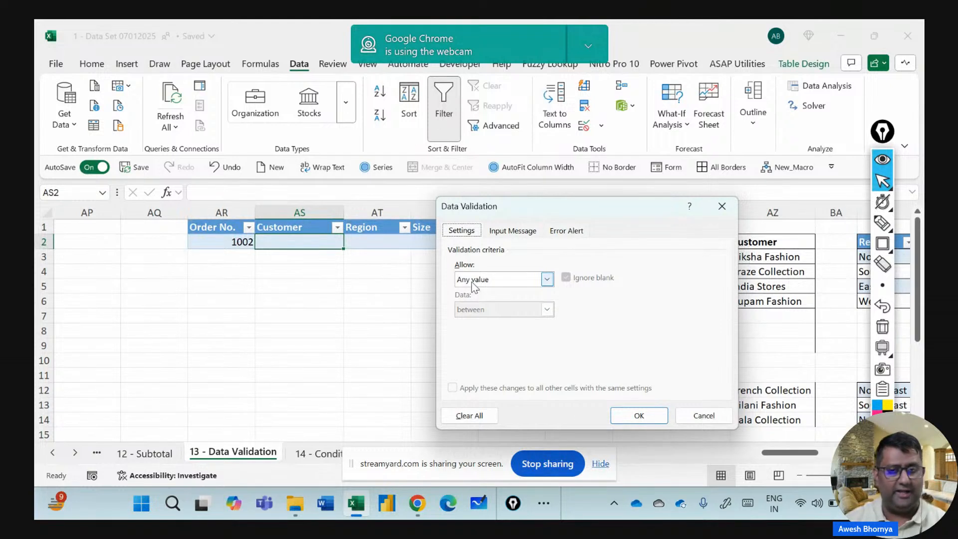
{"action": "left_click", "coordinate": [471, 282]}
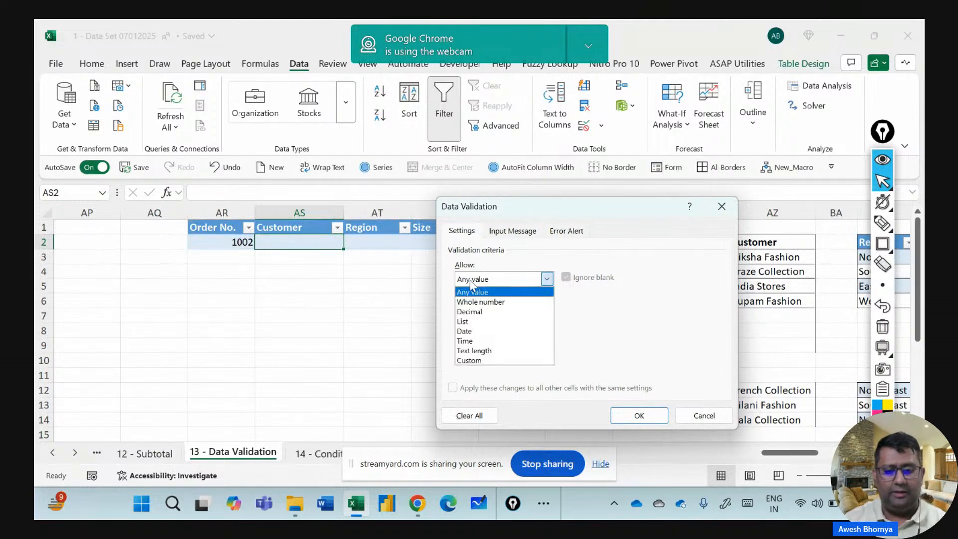
{"action": "left_click", "coordinate": [468, 321]}
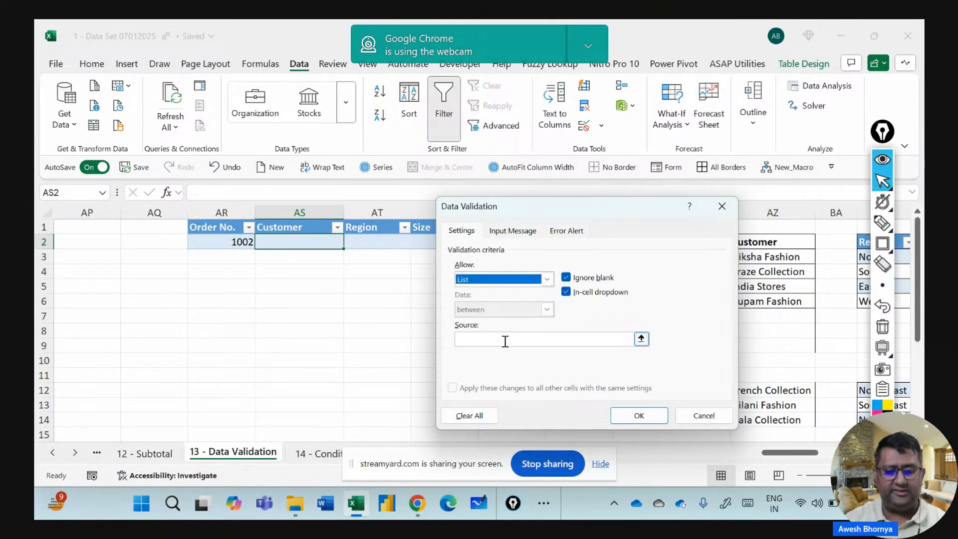
{"action": "left_click", "coordinate": [505, 338]}
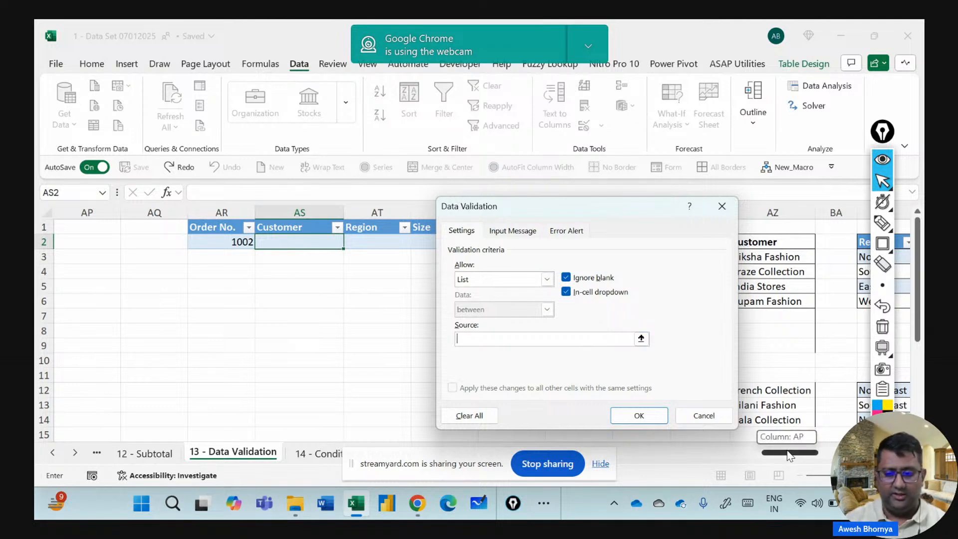
{"action": "left_click_drag", "start_coordinate": [790, 453], "coordinate": [796, 455]}
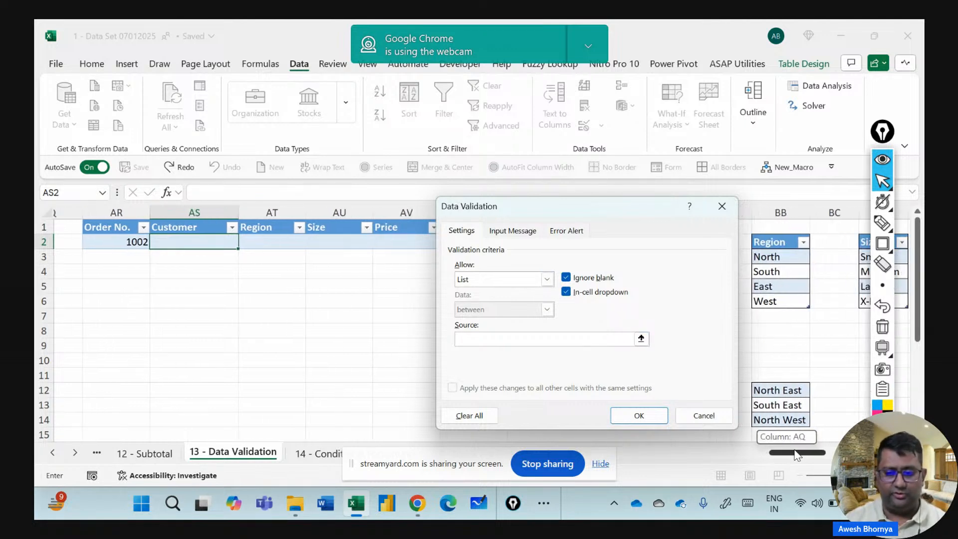
{"action": "left_click", "coordinate": [787, 257]}
{"action": "left_click_drag", "start_coordinate": [652, 217], "coordinate": [530, 225]}
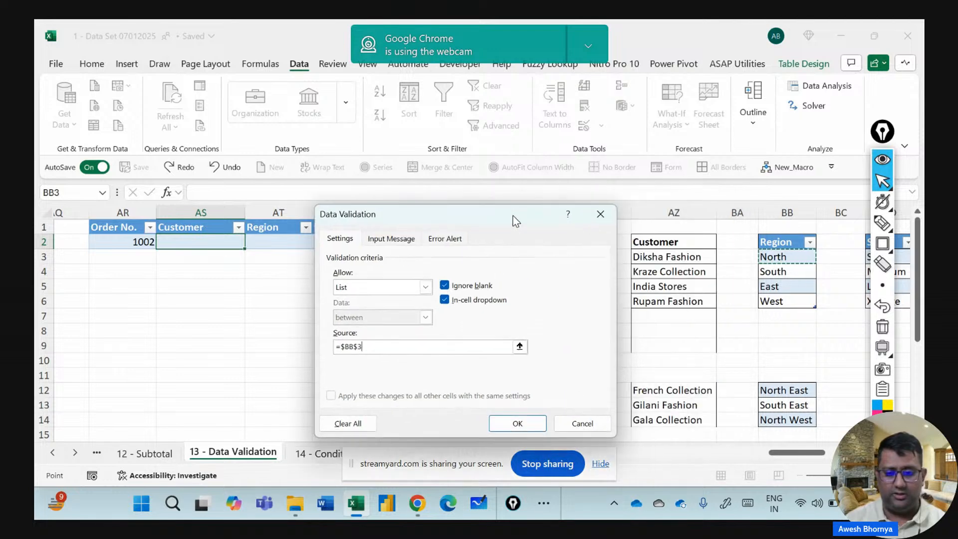
{"action": "left_click_drag", "start_coordinate": [682, 257], "coordinate": [688, 302]}
{"action": "left_click", "coordinate": [514, 425]}
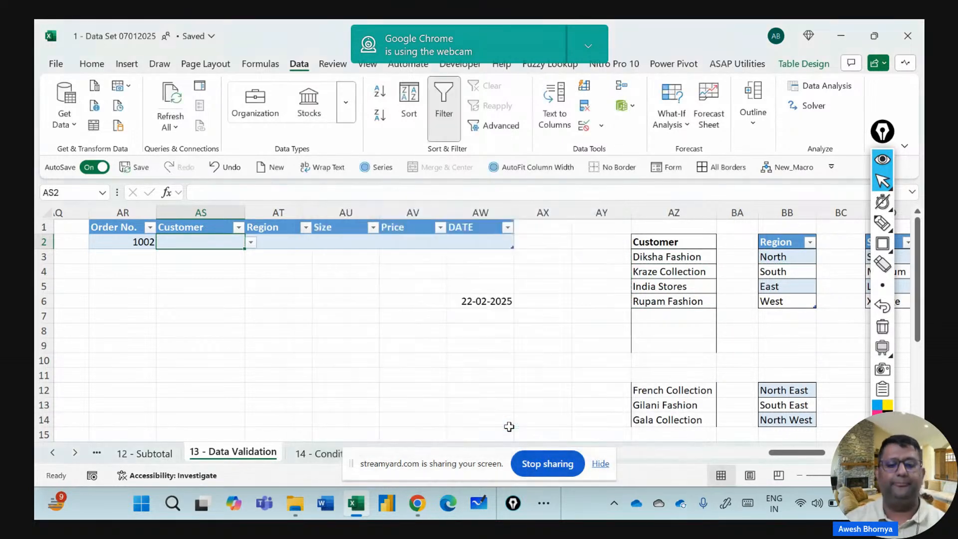
View the dropdown choices in AS2 and try to enter the misspelled customer "Deeksha Fashion".
{"action": "left_click", "coordinate": [250, 242]}
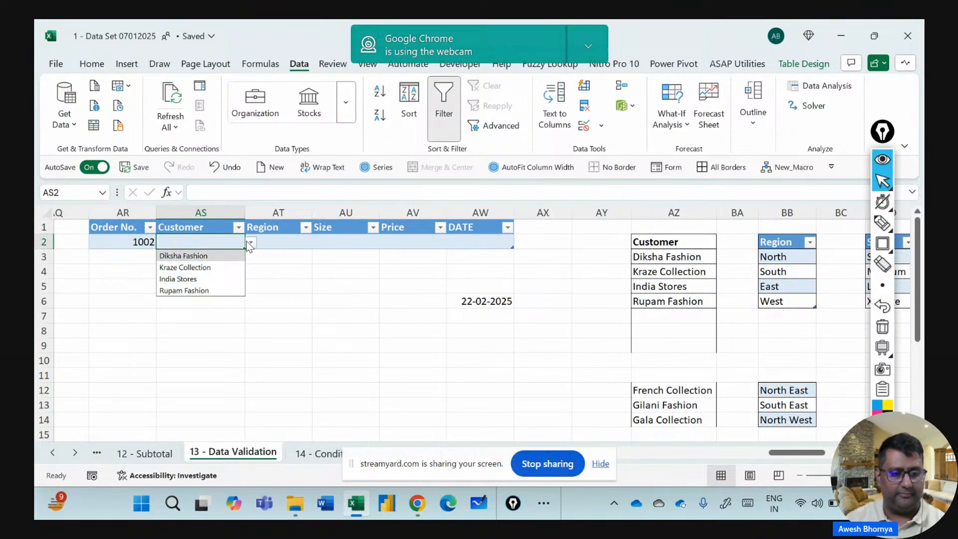
{"action": "left_click", "coordinate": [230, 241]}
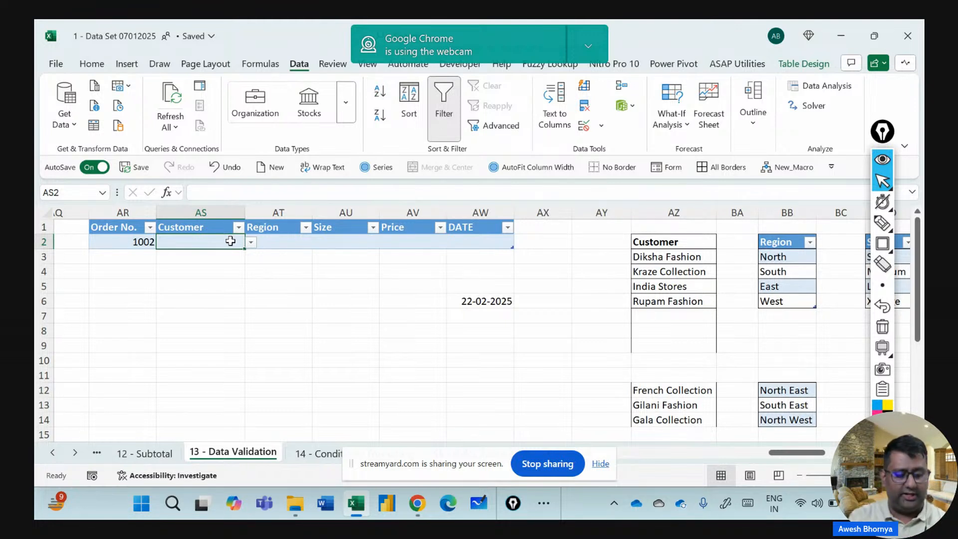
{"action": "type", "text": "Deeksha"}
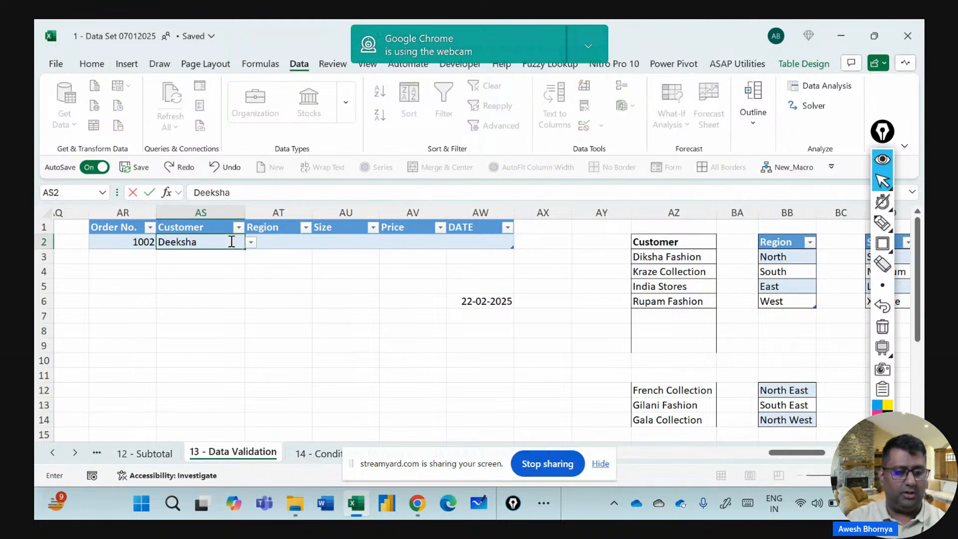
{"action": "type", "text": " Fashion"}
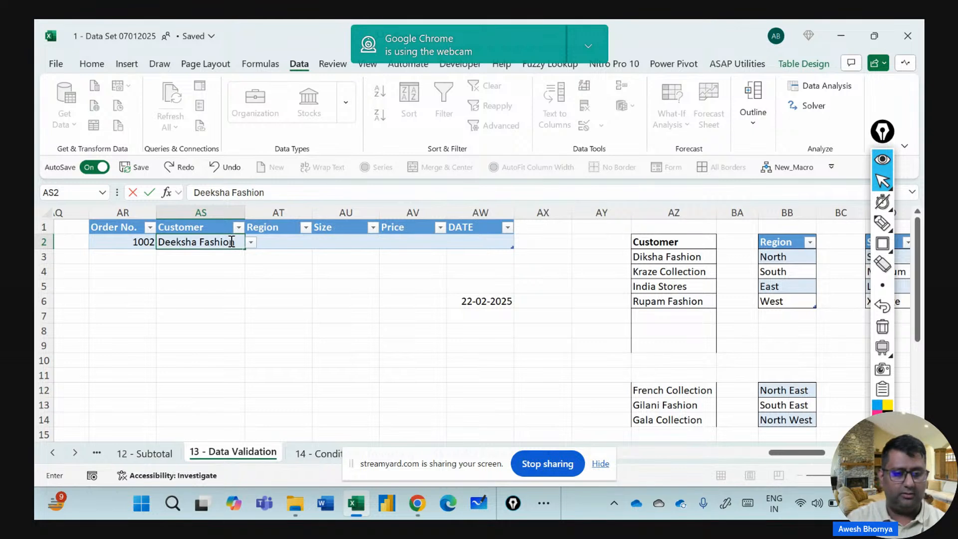
{"action": "key", "text": "Return"}
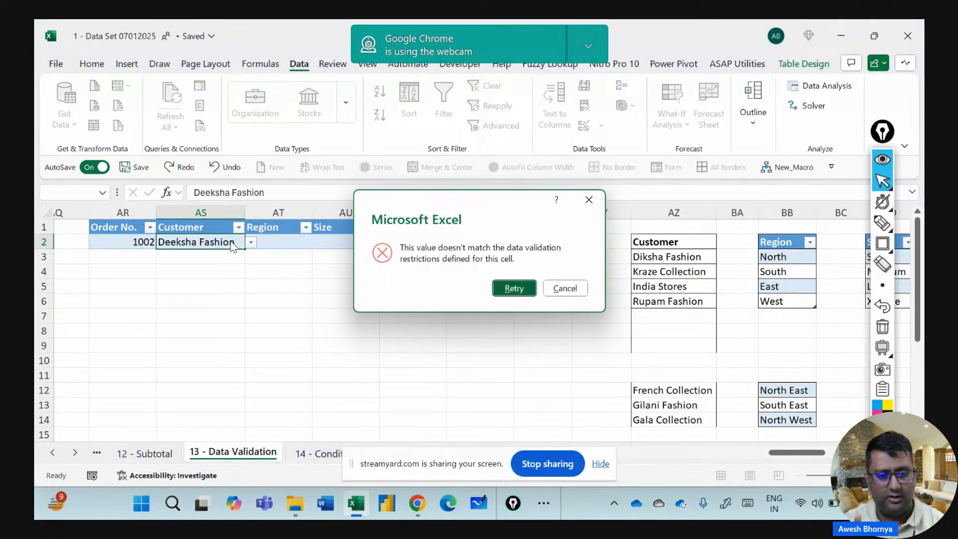
{"action": "key", "text": "Escape"}
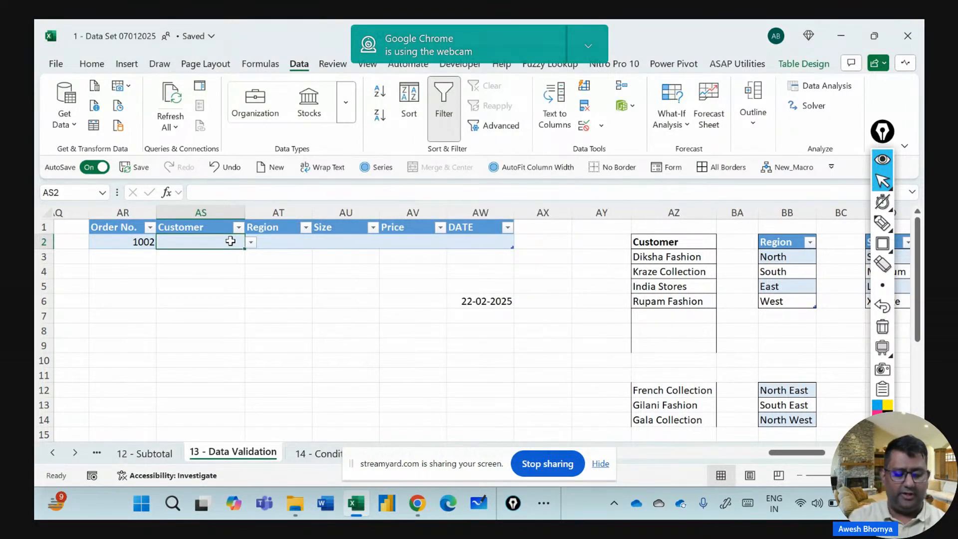
Enter the customer "Diksha Fashion" in AS2 using the list suggestion for "Dik", and reselect the cell.
{"action": "type", "text": "Dik"}
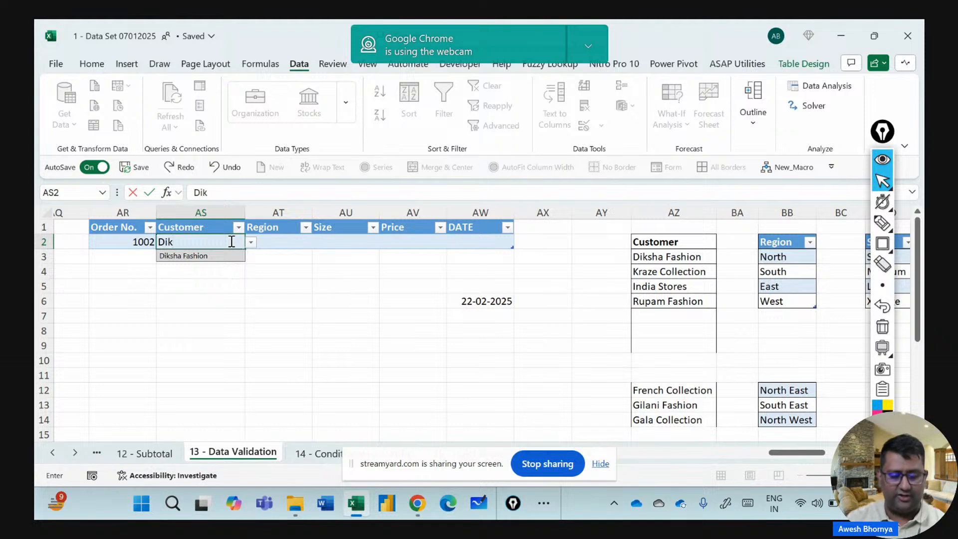
{"action": "key", "text": "Return"}
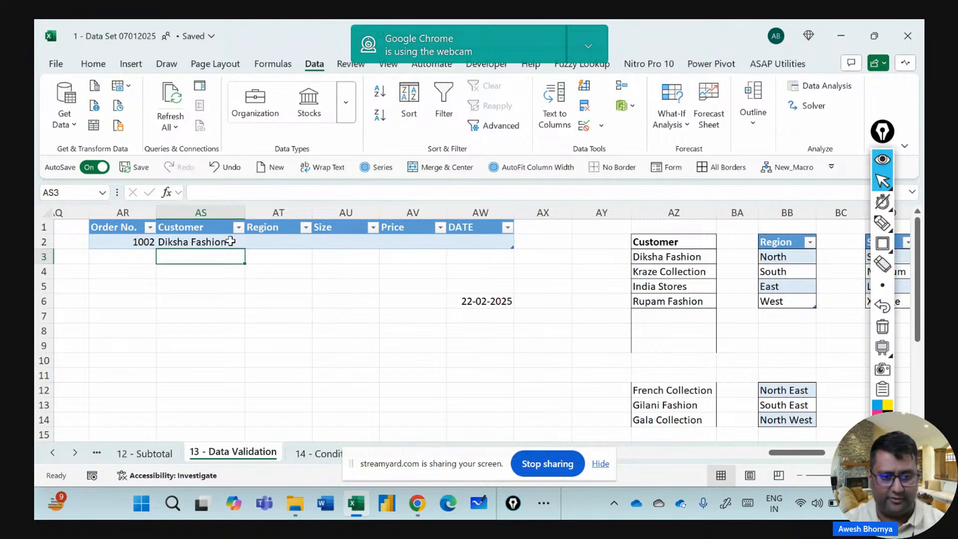
{"action": "left_click", "coordinate": [231, 241]}
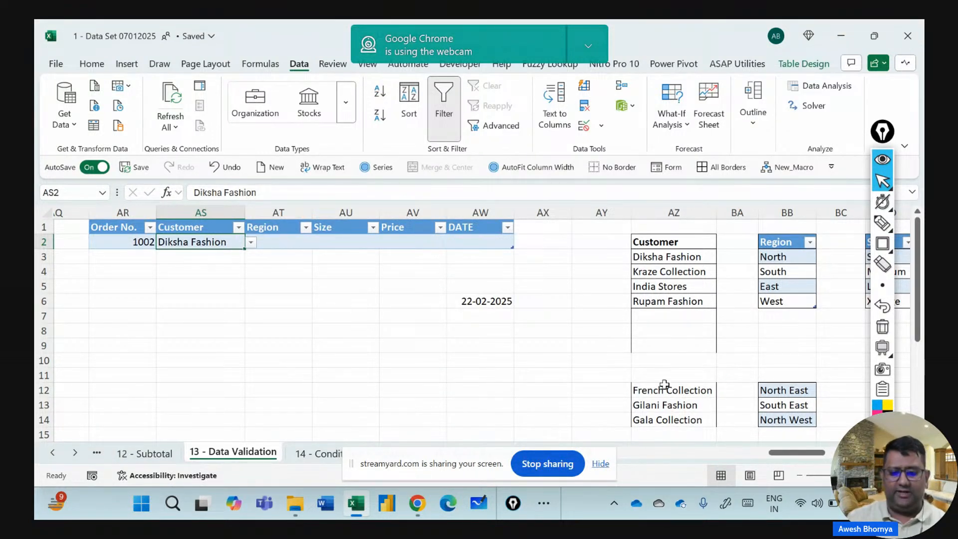
Copy the three extra customer names in AZ12:AZ14 to AZ7:AZ9, directly below the Customer list, and clear the copy selection.
{"action": "left_click_drag", "start_coordinate": [664, 390], "coordinate": [667, 420]}
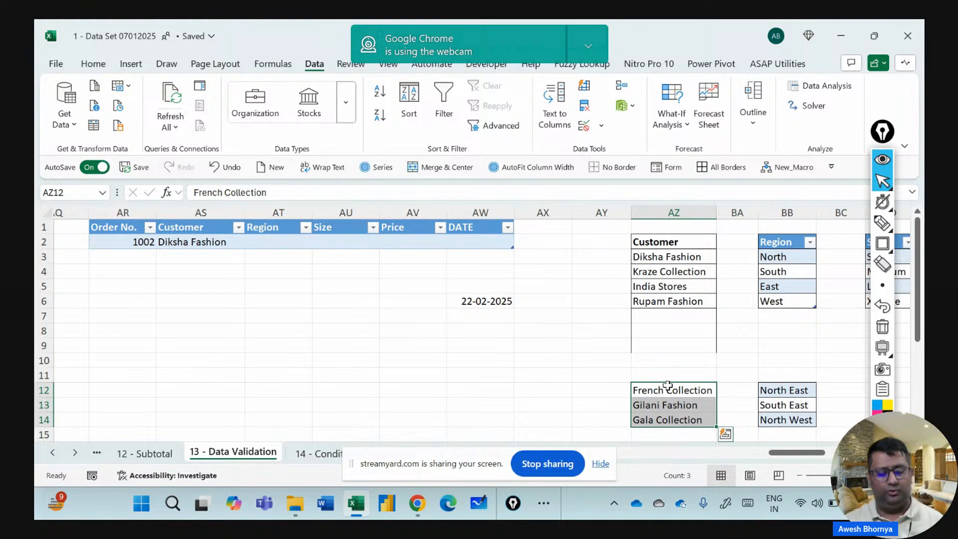
{"action": "key", "text": "ctrl+c"}
{"action": "left_click", "coordinate": [674, 317]}
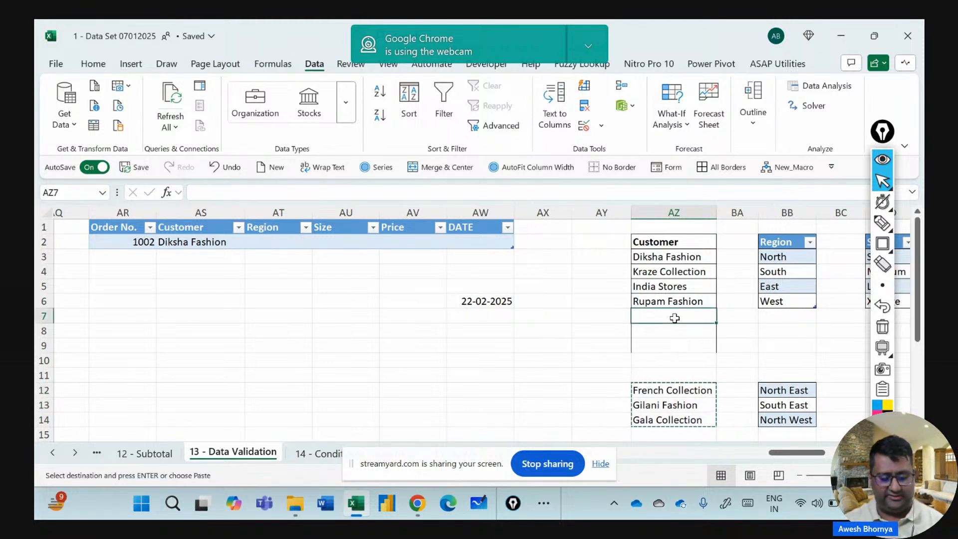
{"action": "key", "text": "ctrl+v"}
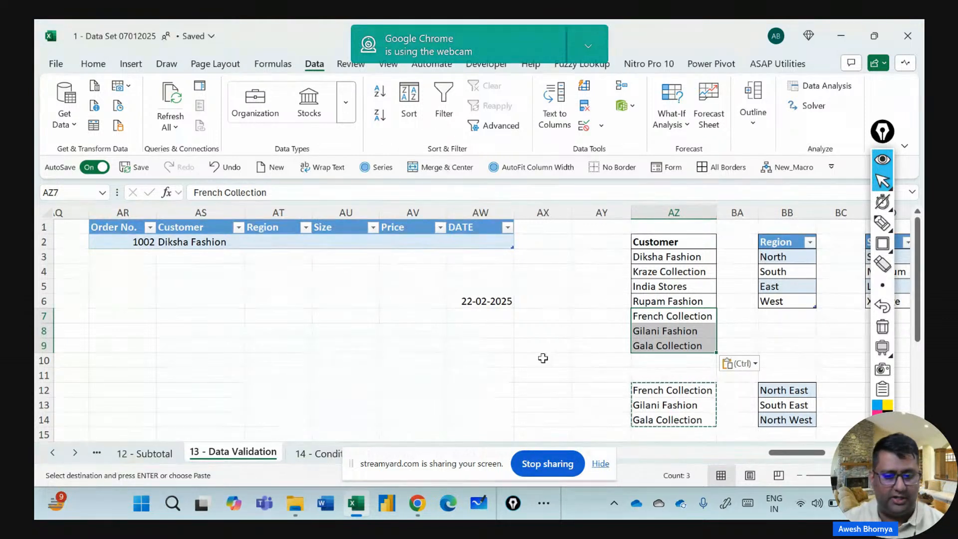
{"action": "left_click", "coordinate": [543, 359]}
{"action": "key", "text": "Escape"}
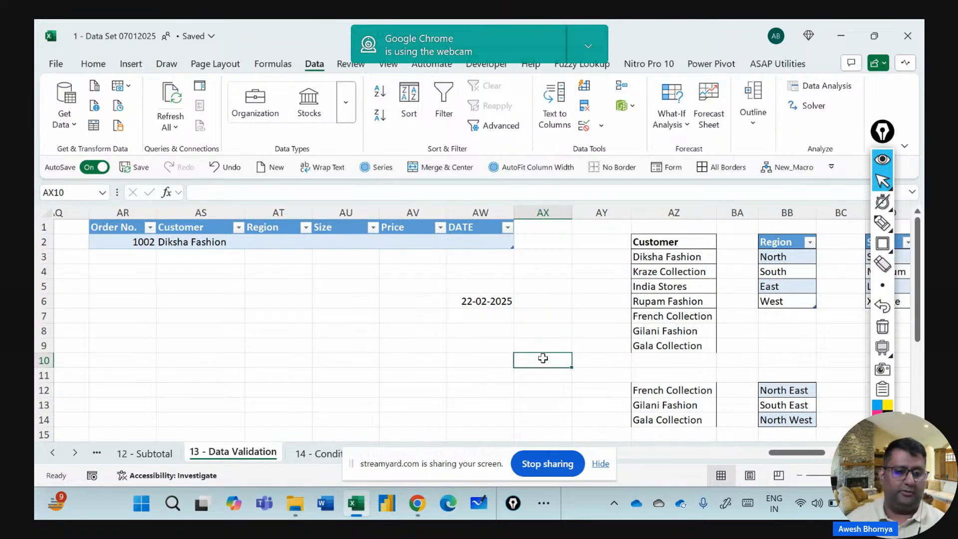
Extend the List validation source of Customer cell AS2 to AZ3:AZ9 and choose "French Collection" from its dropdown.
{"action": "left_click", "coordinate": [224, 244]}
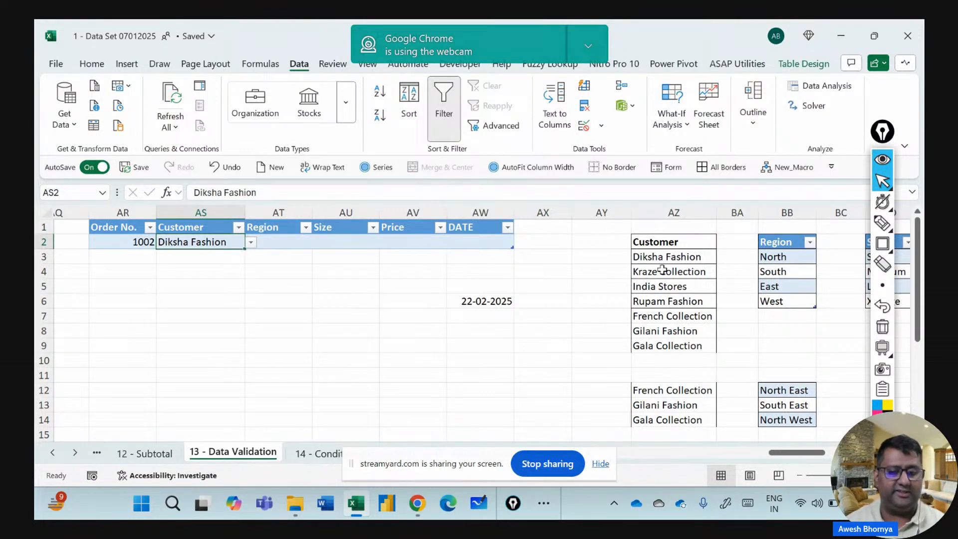
{"action": "left_click", "coordinate": [251, 242]}
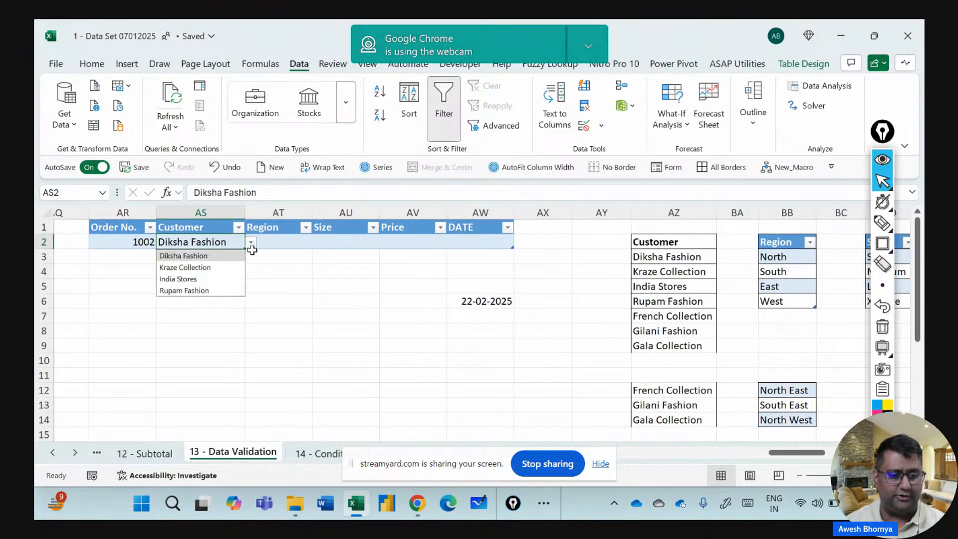
{"action": "left_click", "coordinate": [212, 241]}
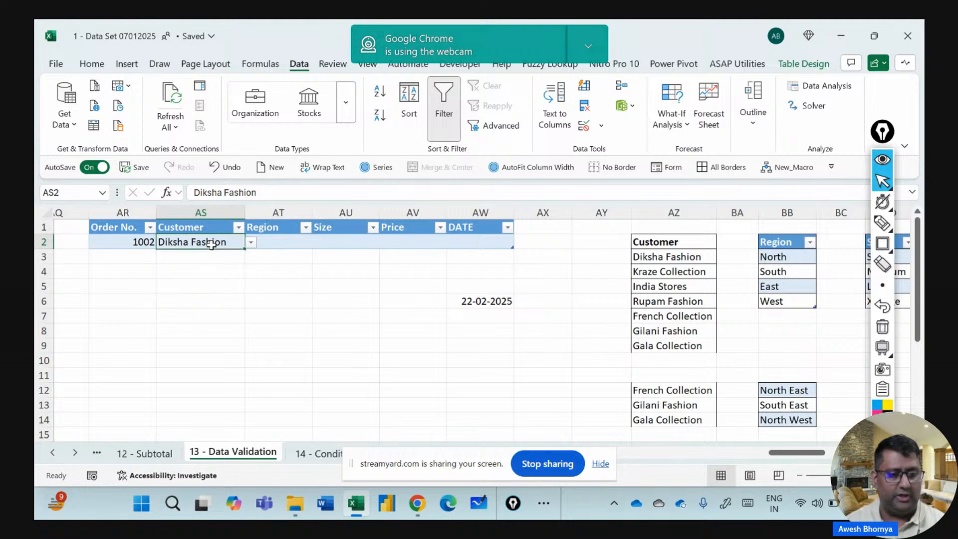
{"action": "left_click", "coordinate": [584, 126]}
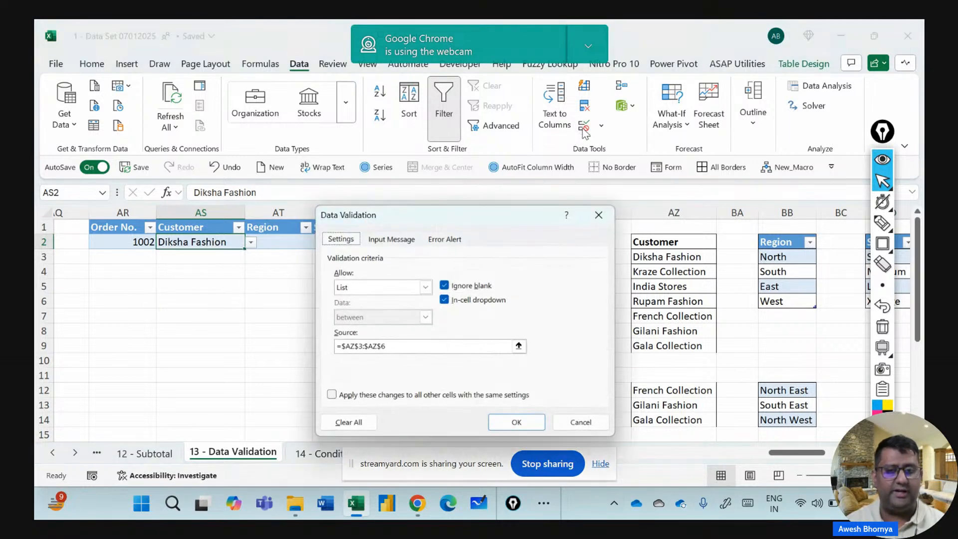
{"action": "left_click", "coordinate": [406, 345]}
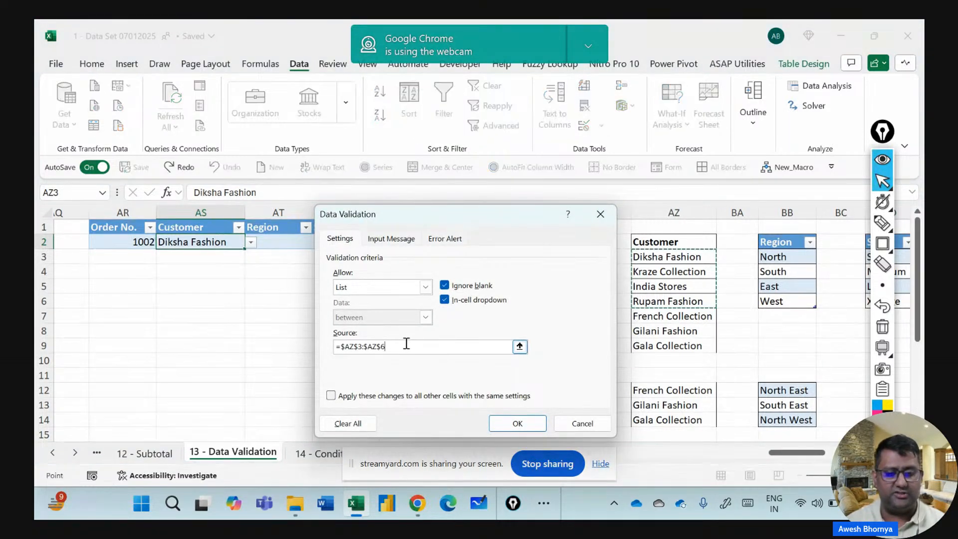
{"action": "left_click_drag", "start_coordinate": [682, 257], "coordinate": [684, 346]}
{"action": "left_click", "coordinate": [518, 423]}
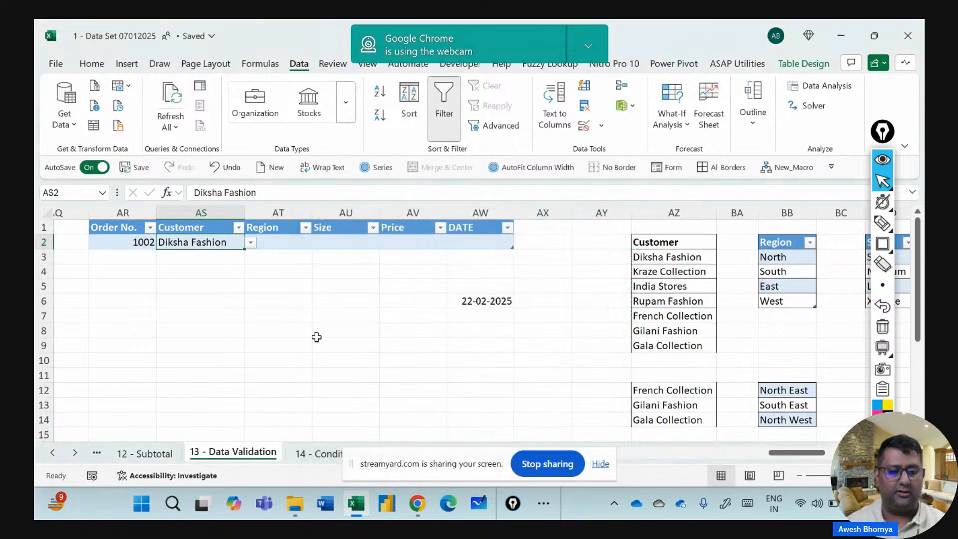
{"action": "left_click", "coordinate": [250, 243]}
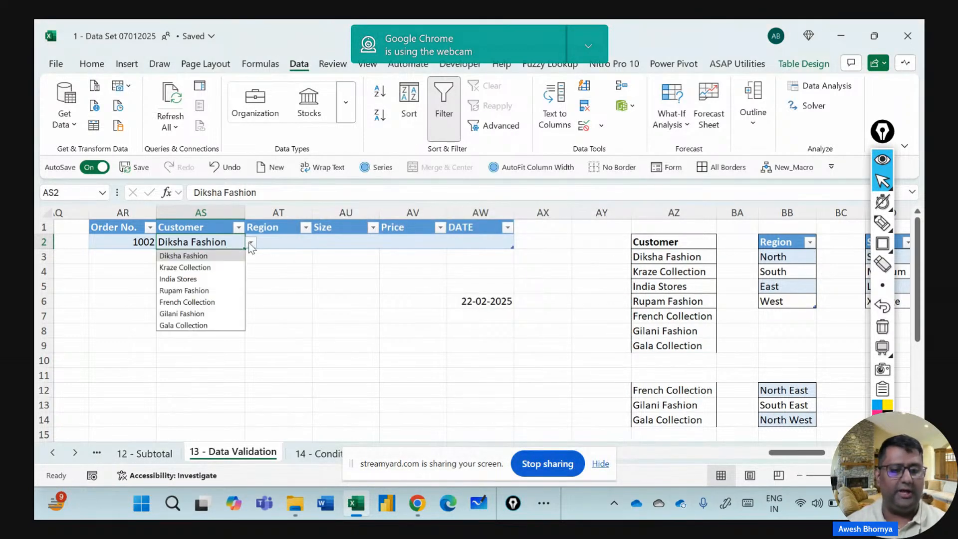
{"action": "left_click", "coordinate": [223, 301]}
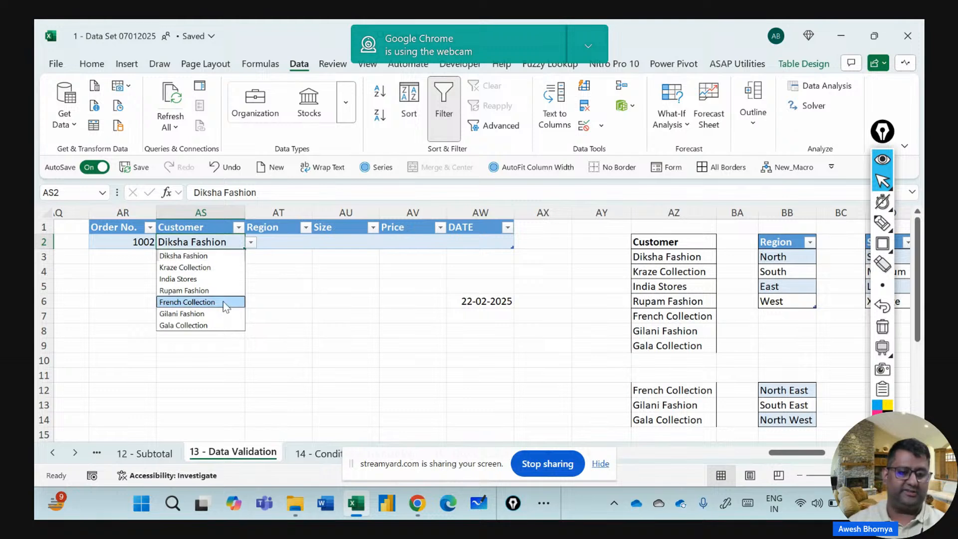
Apply List data validation to the Region cell AT2 with BB3:BB6 as the source, and view its dropdown choices.
{"action": "left_click", "coordinate": [270, 244]}
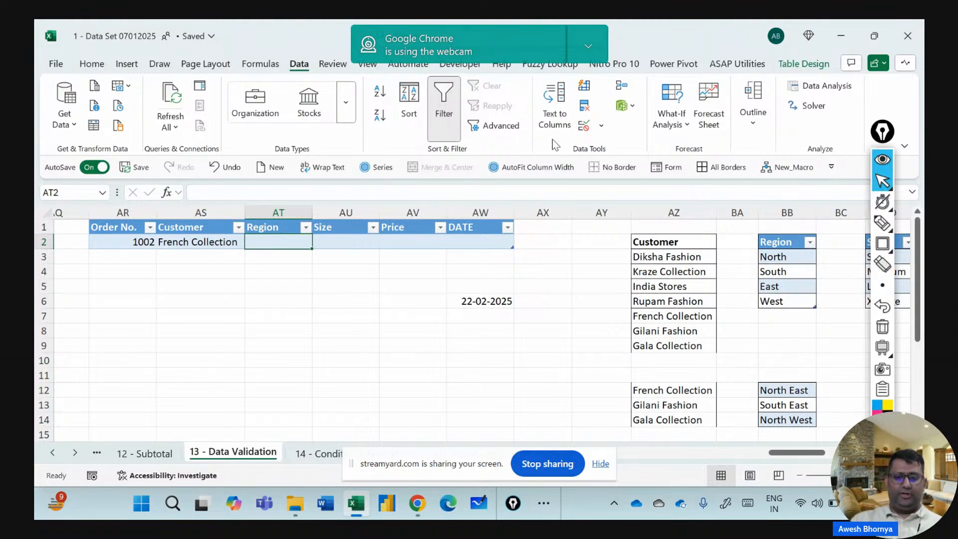
{"action": "left_click", "coordinate": [584, 126]}
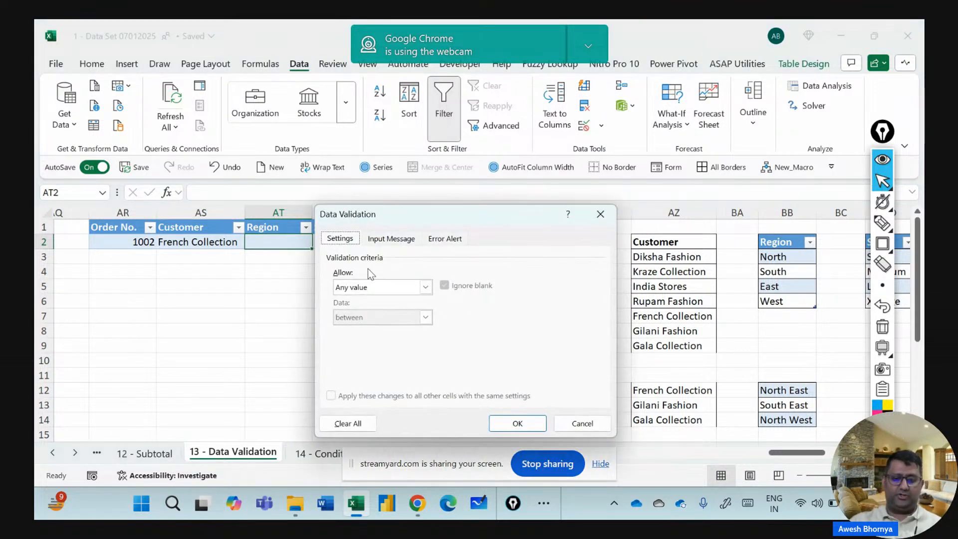
{"action": "left_click", "coordinate": [368, 287]}
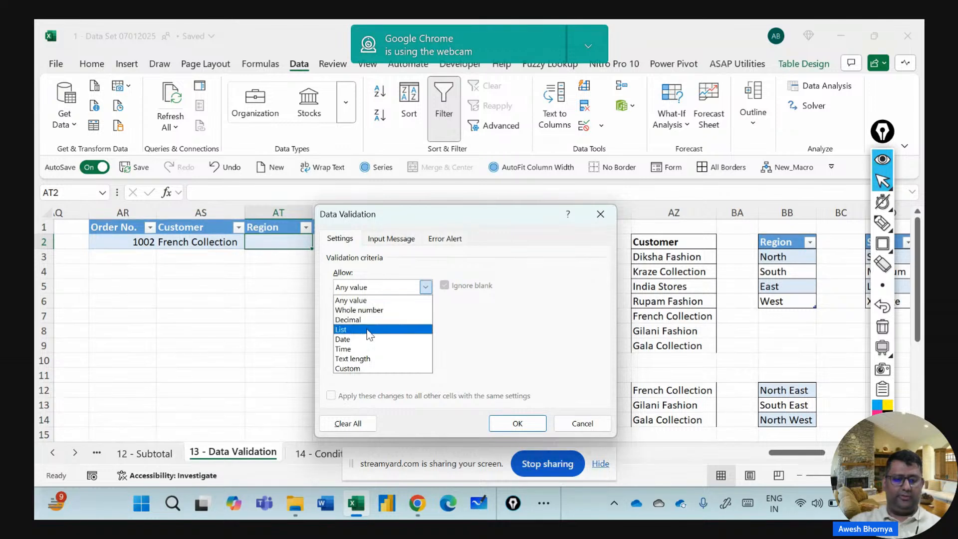
{"action": "left_click", "coordinate": [368, 329]}
{"action": "left_click", "coordinate": [368, 342]}
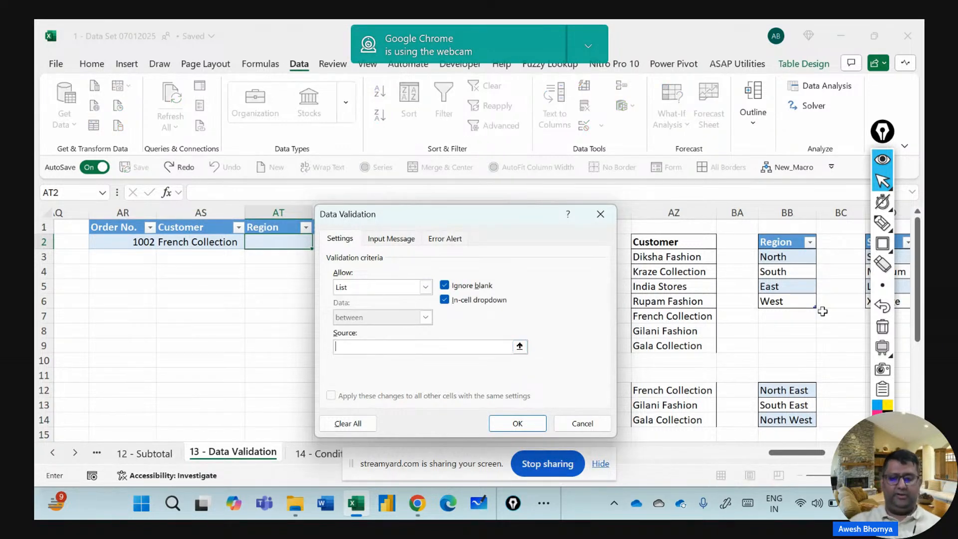
{"action": "left_click_drag", "start_coordinate": [785, 259], "coordinate": [787, 300]}
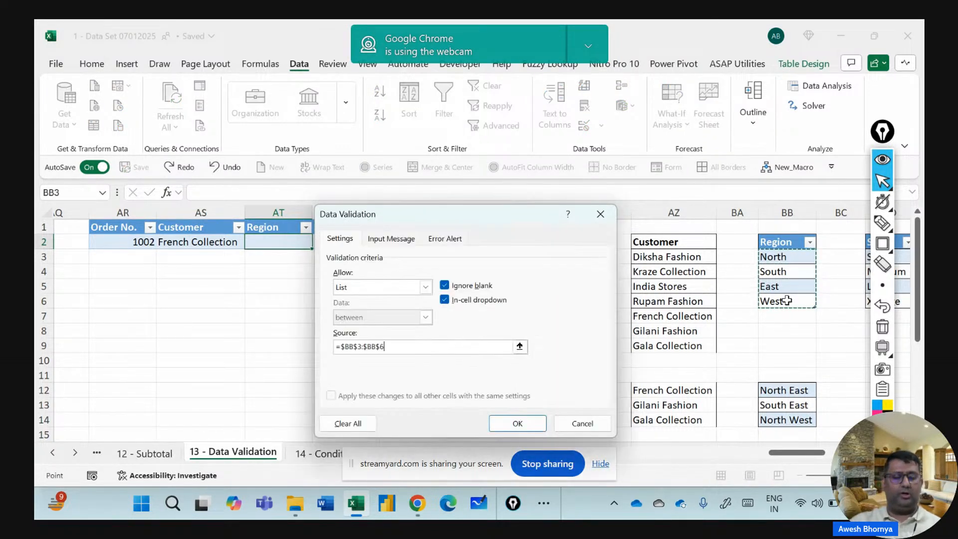
{"action": "left_click", "coordinate": [518, 423]}
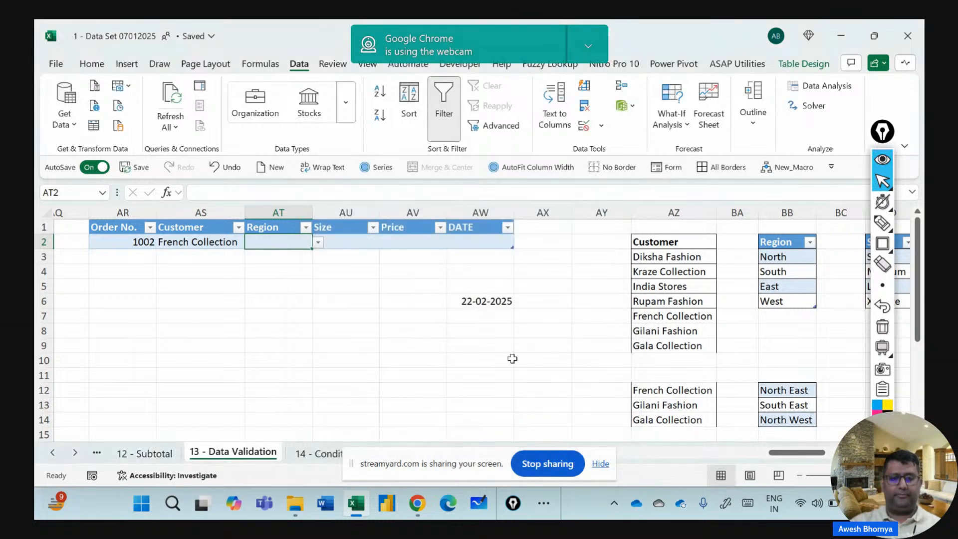
{"action": "left_click", "coordinate": [318, 243]}
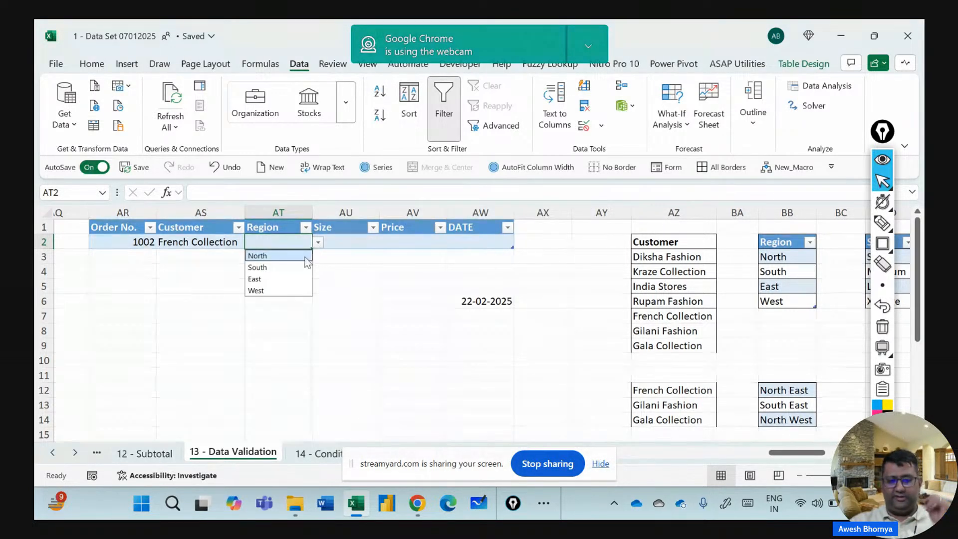
{"action": "left_click", "coordinate": [341, 244]}
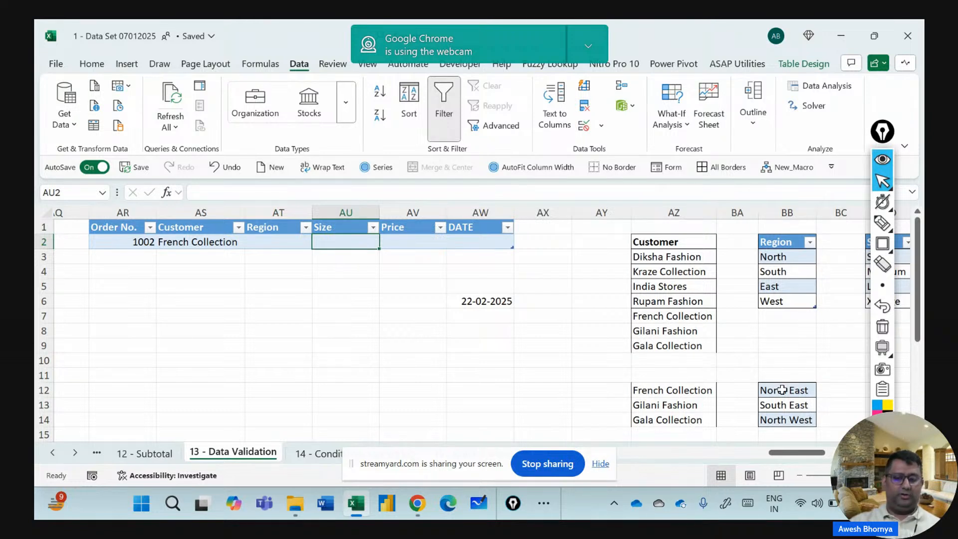
Copy the extra regions in BB12:BB14 to BB7:BB9 so they extend the Region table, and clear the copy selection.
{"action": "left_click_drag", "start_coordinate": [782, 390], "coordinate": [792, 418]}
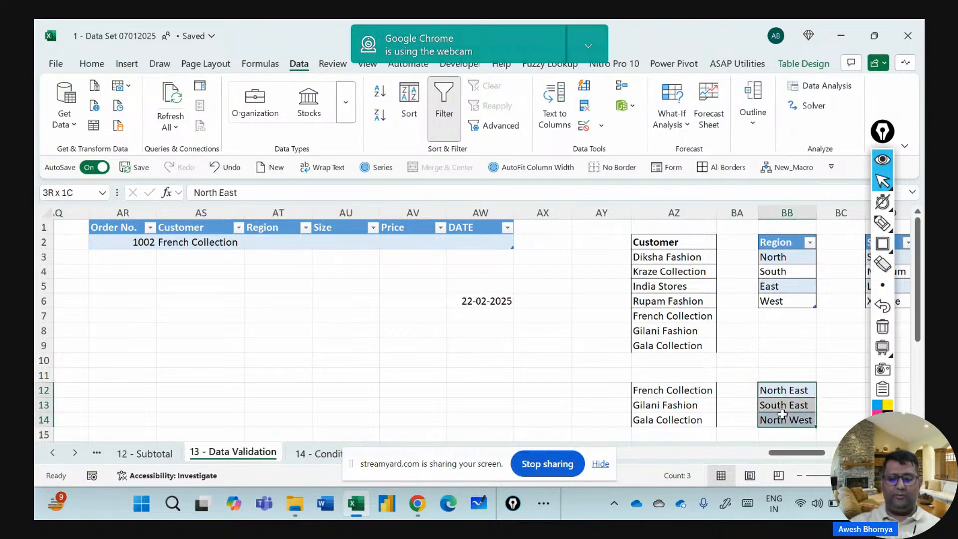
{"action": "key", "text": "ctrl+c"}
{"action": "left_click", "coordinate": [774, 316]}
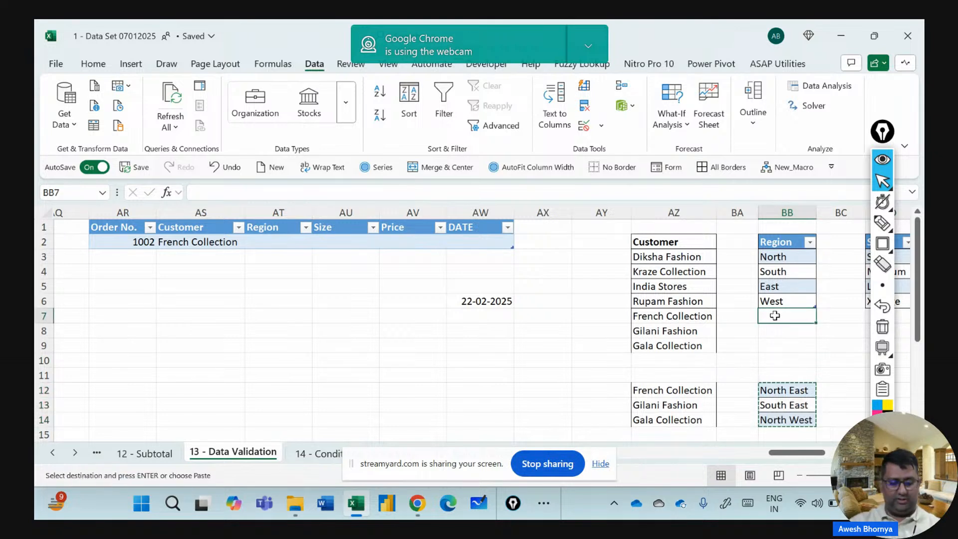
{"action": "key", "text": "ctrl+v"}
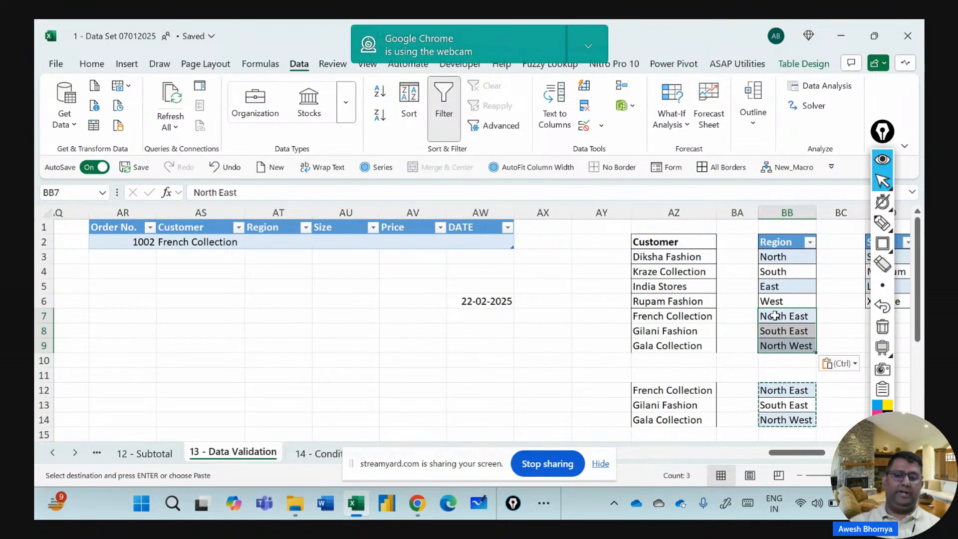
{"action": "left_click", "coordinate": [780, 271]}
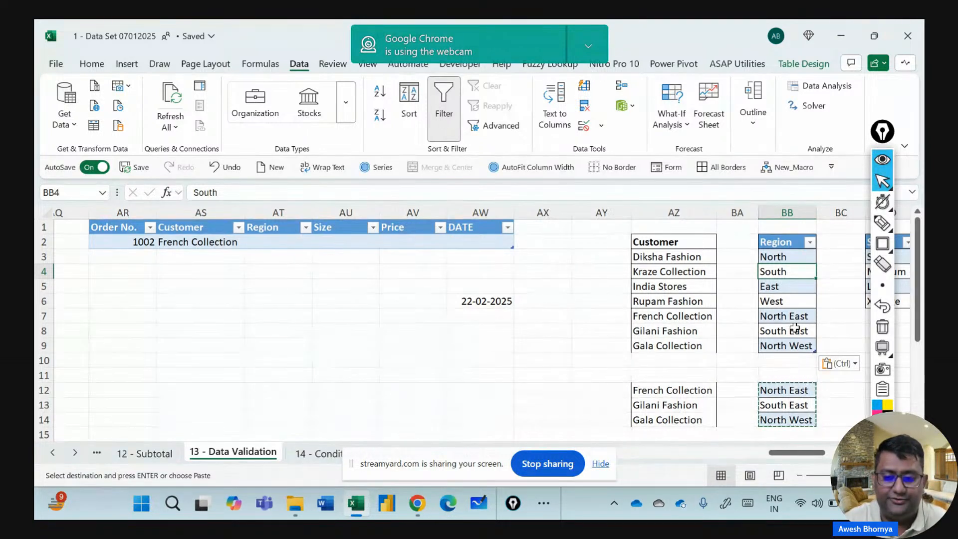
{"action": "key", "text": "Escape"}
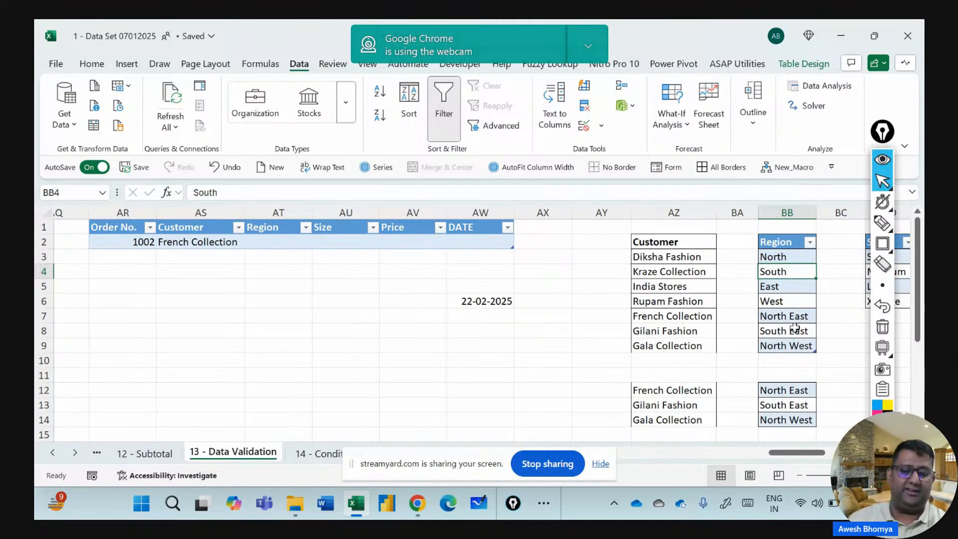
Choose "North East" from the Region dropdown in AT2.
{"action": "left_click", "coordinate": [263, 244]}
{"action": "left_click", "coordinate": [318, 244]}
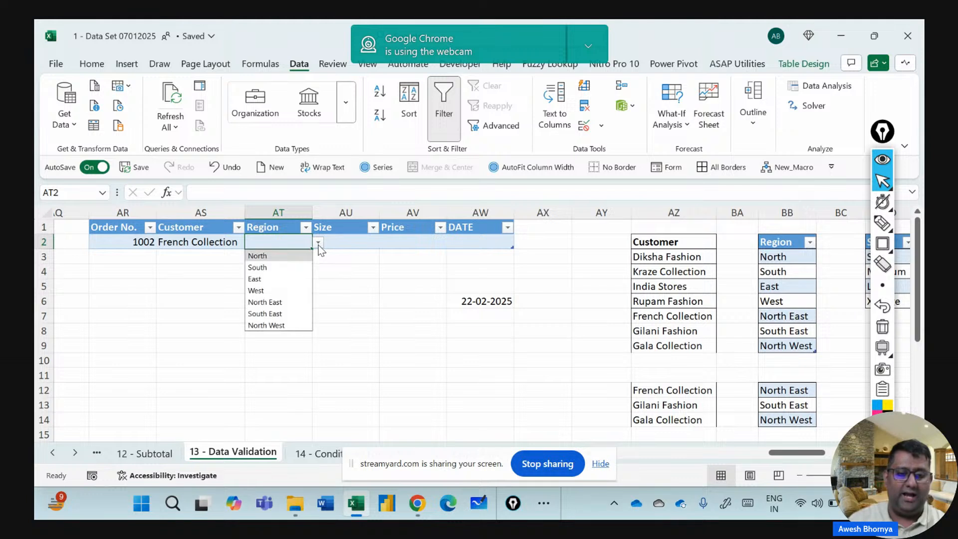
{"action": "left_click", "coordinate": [292, 303]}
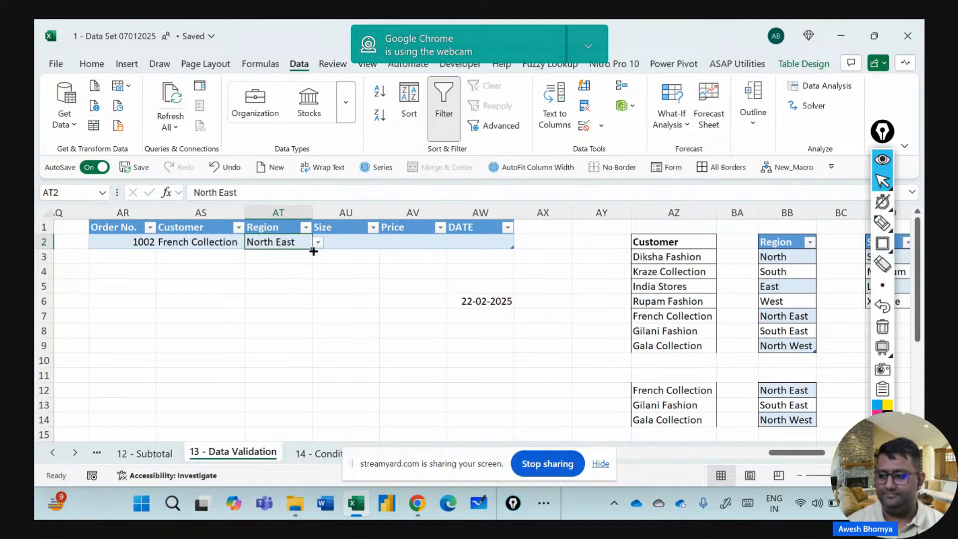
{"action": "left_click", "coordinate": [347, 245]}
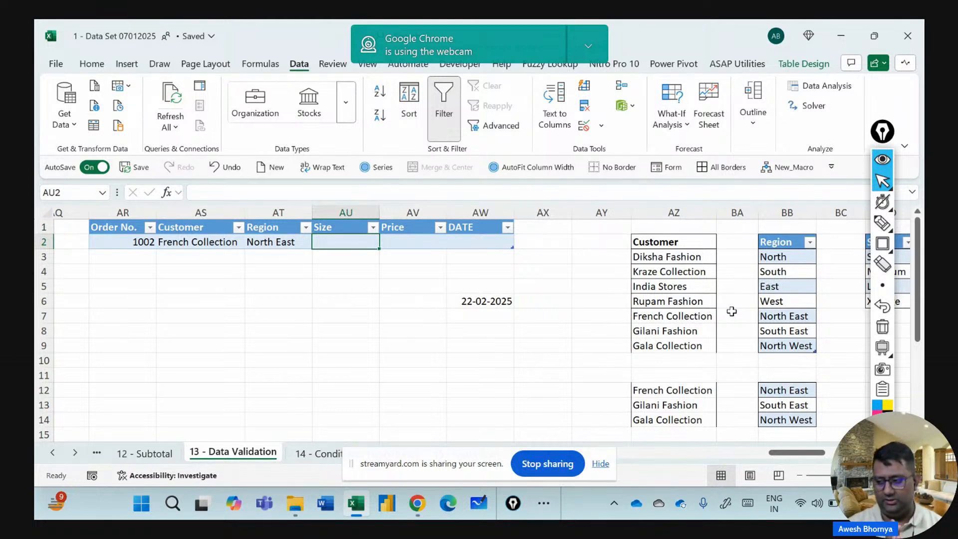
{"action": "key", "text": "Right"}
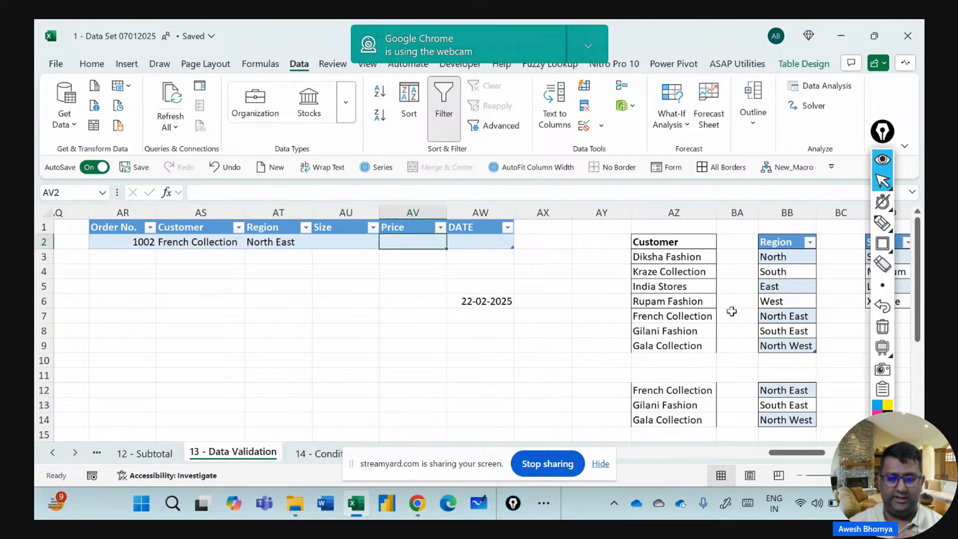
{"action": "key", "text": "Right"}
{"action": "key", "text": "Left"}
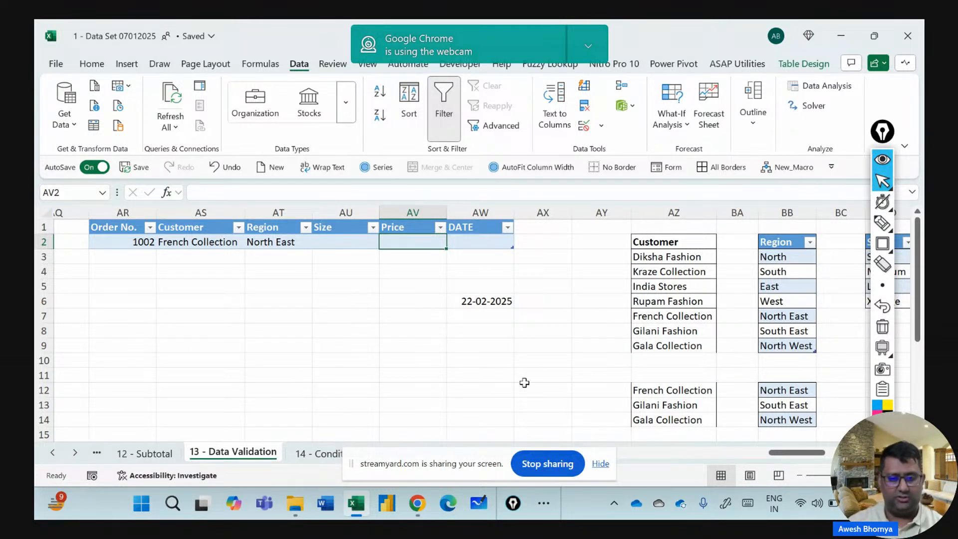
Select DATE cell AW2 and handwrite "1/1/2025" with an arrow down to "TODAY" as a pen annotation below the order table.
{"action": "left_click", "coordinate": [477, 243]}
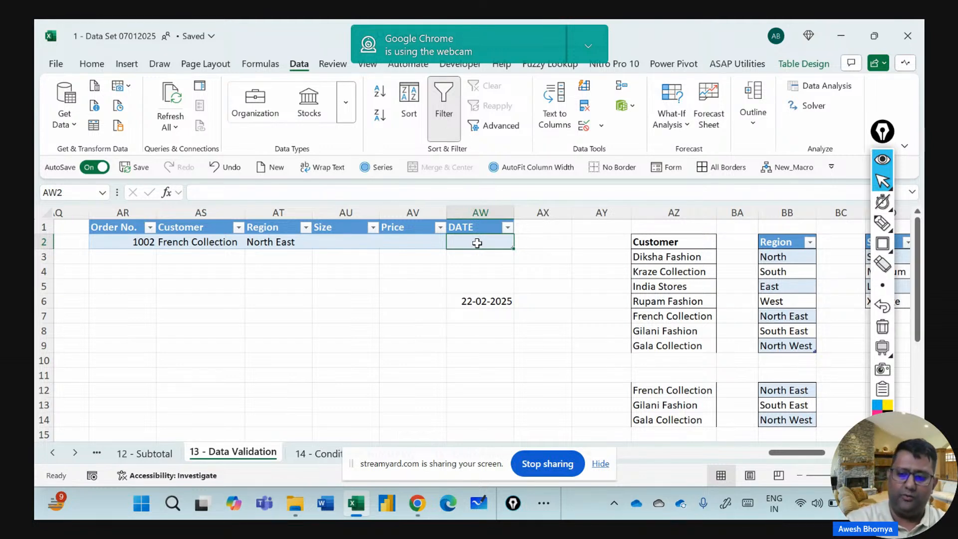
{"action": "left_click", "coordinate": [883, 223]}
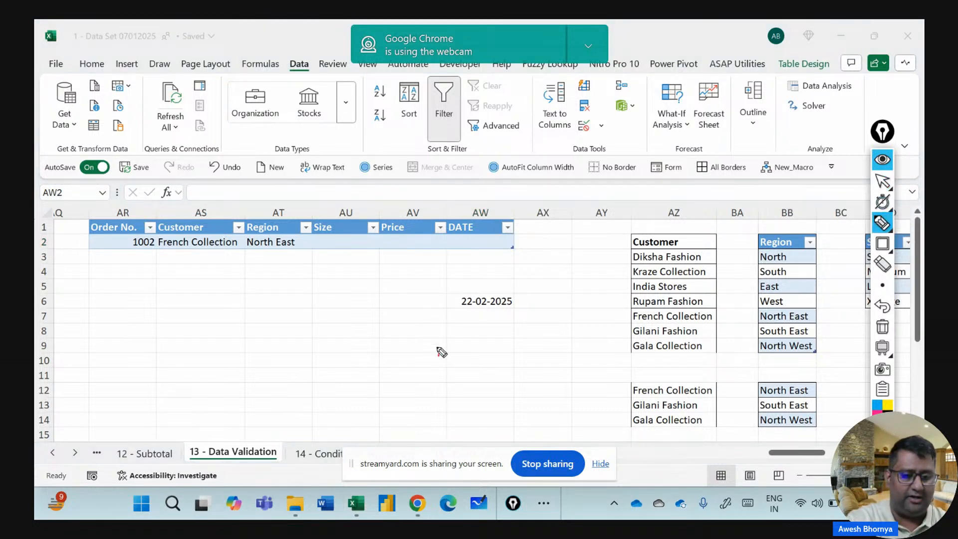
{"action": "left_click_drag", "start_coordinate": [439, 356], "coordinate": [446, 368]}
{"action": "left_click_drag", "start_coordinate": [437, 382], "coordinate": [462, 354]}
{"action": "left_click_drag", "start_coordinate": [457, 305], "coordinate": [476, 384]}
{"action": "mouse_move", "coordinate": [477, 337]}
{"action": "left_mouse_down"}
{"action": "mouse_move", "coordinate": [475, 321]}
{"action": "mouse_move", "coordinate": [485, 368]}
{"action": "mouse_move", "coordinate": [524, 381]}
{"action": "mouse_move", "coordinate": [539, 338]}
{"action": "mouse_move", "coordinate": [549, 341]}
{"action": "mouse_move", "coordinate": [564, 315]}
{"action": "mouse_move", "coordinate": [605, 333]}
{"action": "left_mouse_up"}
{"action": "mouse_move", "coordinate": [608, 285]}
{"action": "left_mouse_down"}
{"action": "mouse_move", "coordinate": [623, 309]}
{"action": "mouse_move", "coordinate": [596, 332]}
{"action": "left_mouse_up"}
{"action": "mouse_move", "coordinate": [530, 368]}
{"action": "left_mouse_down"}
{"action": "mouse_move", "coordinate": [550, 400]}
{"action": "mouse_move", "coordinate": [532, 444]}
{"action": "left_mouse_up"}
{"action": "left_click_drag", "start_coordinate": [525, 409], "coordinate": [506, 439]}
{"action": "left_click_drag", "start_coordinate": [539, 422], "coordinate": [575, 427]}
{"action": "left_click_drag", "start_coordinate": [592, 394], "coordinate": [582, 430]}
{"action": "mouse_move", "coordinate": [592, 395]}
{"action": "left_mouse_down"}
{"action": "mouse_move", "coordinate": [602, 429]}
{"action": "mouse_move", "coordinate": [600, 413]}
{"action": "left_mouse_up"}
{"action": "left_click_drag", "start_coordinate": [607, 394], "coordinate": [606, 425]}
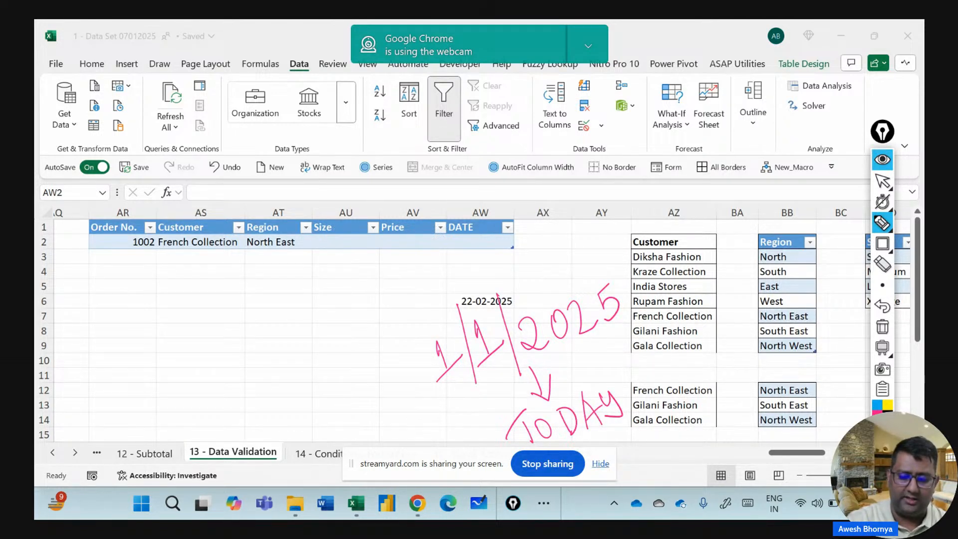
Draw a pen arrow pointing at the handwritten "TODAY" and outline the word with a box.
{"action": "mouse_move", "coordinate": [828, 455]}
{"action": "left_mouse_down"}
{"action": "mouse_move", "coordinate": [691, 417]}
{"action": "mouse_move", "coordinate": [631, 426]}
{"action": "left_mouse_up"}
{"action": "left_click_drag", "start_coordinate": [632, 425], "coordinate": [671, 431]}
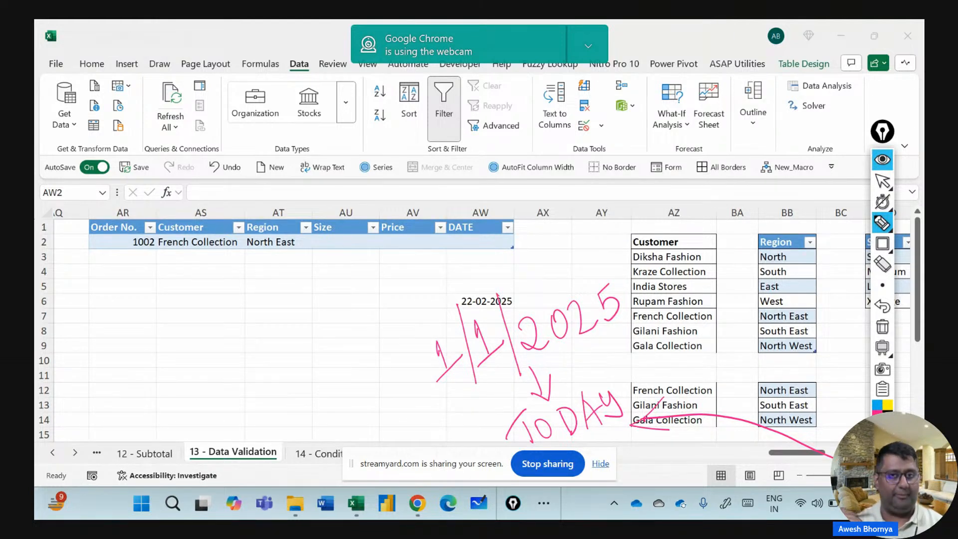
{"action": "mouse_move", "coordinate": [483, 428]}
{"action": "left_mouse_down"}
{"action": "mouse_move", "coordinate": [618, 361]}
{"action": "mouse_move", "coordinate": [646, 423]}
{"action": "mouse_move", "coordinate": [519, 443]}
{"action": "mouse_move", "coordinate": [494, 420]}
{"action": "left_mouse_up"}
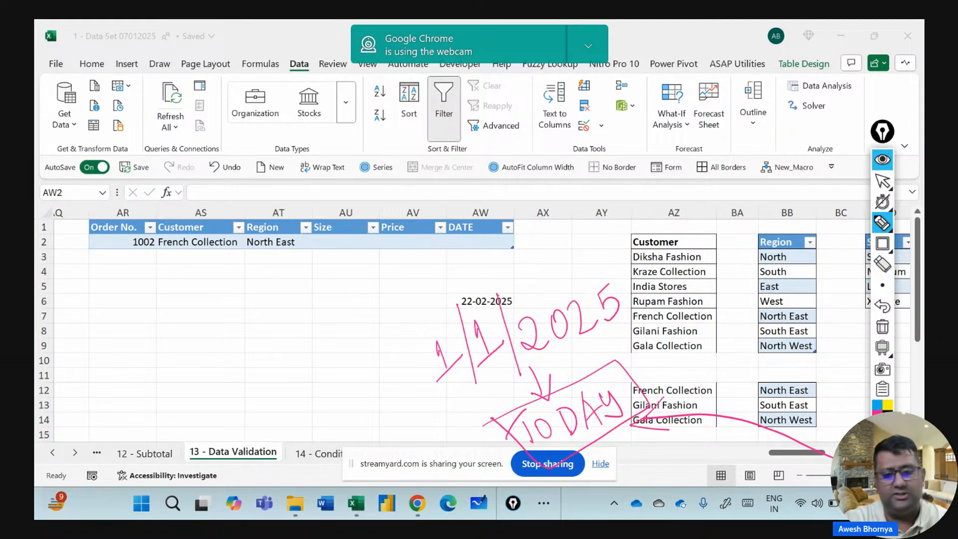
Draw a pen arrow from the boxed "TODAY" and handwrite "CURRENT SYSTEM DATE" across the area below the order table.
{"action": "mouse_move", "coordinate": [499, 439]}
{"action": "left_mouse_down"}
{"action": "mouse_move", "coordinate": [454, 442]}
{"action": "mouse_move", "coordinate": [353, 366]}
{"action": "mouse_move", "coordinate": [372, 353]}
{"action": "left_mouse_up"}
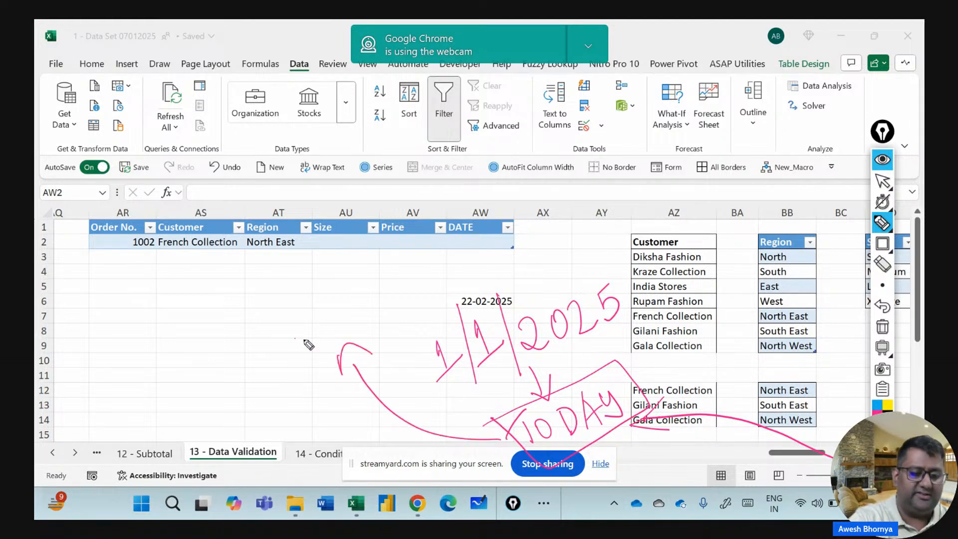
{"action": "mouse_move", "coordinate": [288, 304]}
{"action": "left_mouse_down"}
{"action": "mouse_move", "coordinate": [307, 366]}
{"action": "mouse_move", "coordinate": [340, 368]}
{"action": "left_mouse_up"}
{"action": "left_click_drag", "start_coordinate": [355, 315], "coordinate": [337, 337]}
{"action": "mouse_move", "coordinate": [367, 287]}
{"action": "left_mouse_down"}
{"action": "mouse_move", "coordinate": [356, 320]}
{"action": "mouse_move", "coordinate": [392, 310]}
{"action": "mouse_move", "coordinate": [419, 262]}
{"action": "mouse_move", "coordinate": [430, 289]}
{"action": "mouse_move", "coordinate": [391, 279]}
{"action": "mouse_move", "coordinate": [395, 265]}
{"action": "left_mouse_up"}
{"action": "mouse_move", "coordinate": [451, 249]}
{"action": "left_mouse_down"}
{"action": "mouse_move", "coordinate": [463, 284]}
{"action": "mouse_move", "coordinate": [488, 244]}
{"action": "left_mouse_up"}
{"action": "mouse_move", "coordinate": [488, 245]}
{"action": "left_mouse_down"}
{"action": "mouse_move", "coordinate": [498, 280]}
{"action": "mouse_move", "coordinate": [509, 249]}
{"action": "left_mouse_up"}
{"action": "left_click_drag", "start_coordinate": [502, 249], "coordinate": [497, 279]}
{"action": "left_click_drag", "start_coordinate": [518, 248], "coordinate": [521, 277]}
{"action": "mouse_move", "coordinate": [513, 240]}
{"action": "left_mouse_down"}
{"action": "mouse_move", "coordinate": [533, 231]}
{"action": "mouse_move", "coordinate": [539, 246]}
{"action": "left_mouse_up"}
{"action": "left_click_drag", "start_coordinate": [524, 275], "coordinate": [542, 260]}
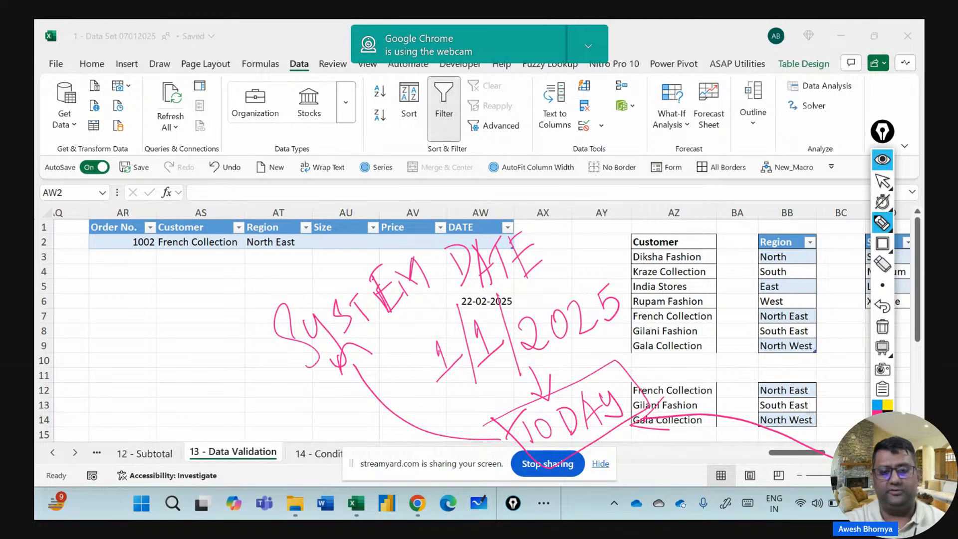
{"action": "left_click_drag", "start_coordinate": [149, 367], "coordinate": [167, 433]}
{"action": "mouse_move", "coordinate": [155, 397]}
{"action": "left_mouse_down"}
{"action": "mouse_move", "coordinate": [179, 395]}
{"action": "mouse_move", "coordinate": [197, 429]}
{"action": "left_mouse_up"}
{"action": "mouse_move", "coordinate": [190, 384]}
{"action": "left_mouse_down"}
{"action": "mouse_move", "coordinate": [217, 425]}
{"action": "mouse_move", "coordinate": [222, 405]}
{"action": "left_mouse_up"}
{"action": "mouse_move", "coordinate": [231, 360]}
{"action": "left_mouse_down"}
{"action": "mouse_move", "coordinate": [231, 397]}
{"action": "mouse_move", "coordinate": [264, 359]}
{"action": "mouse_move", "coordinate": [252, 345]}
{"action": "left_mouse_up"}
{"action": "mouse_move", "coordinate": [259, 344]}
{"action": "left_mouse_down"}
{"action": "mouse_move", "coordinate": [281, 378]}
{"action": "mouse_move", "coordinate": [268, 331]}
{"action": "left_mouse_up"}
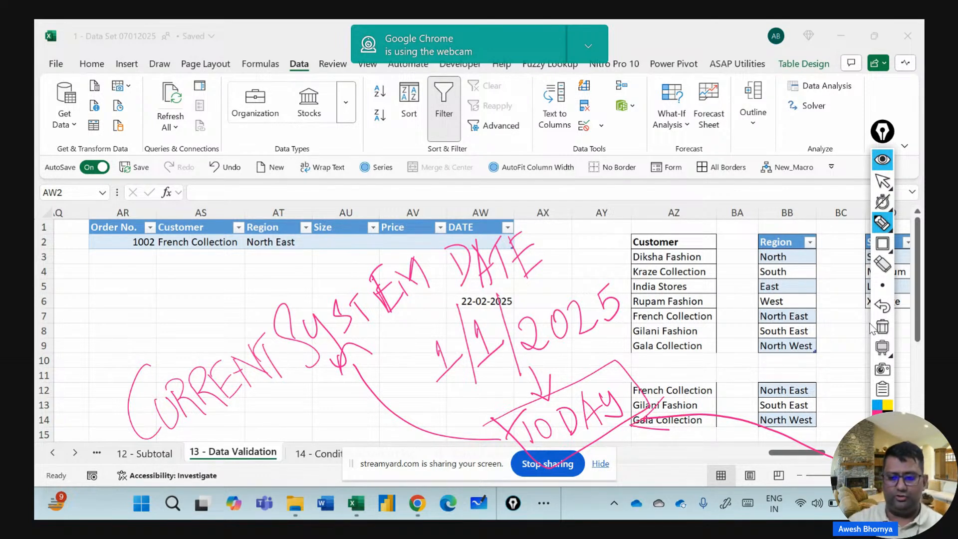
Erase all pen annotations and reselect DATE cell AW2 in the order table.
{"action": "left_click", "coordinate": [882, 327]}
{"action": "left_click", "coordinate": [882, 181]}
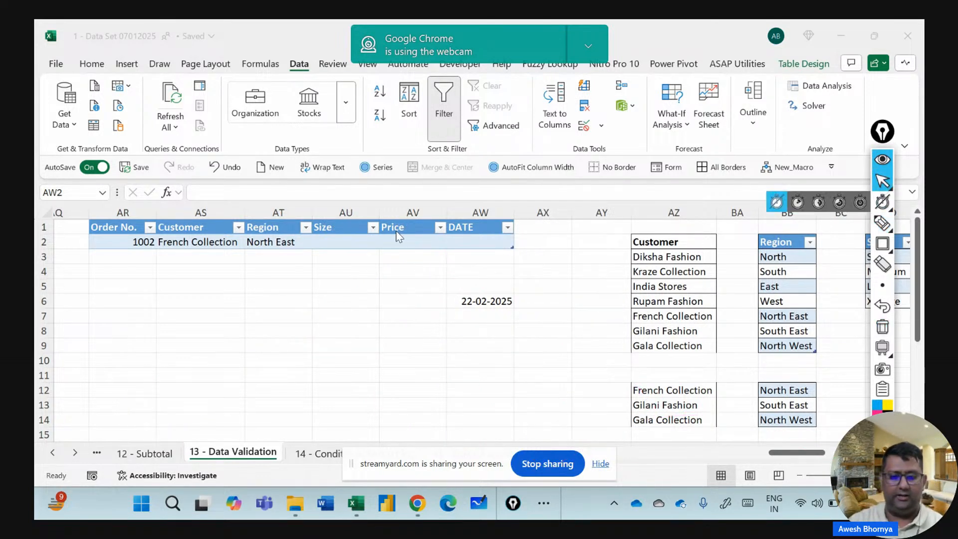
{"action": "left_click", "coordinate": [477, 242]}
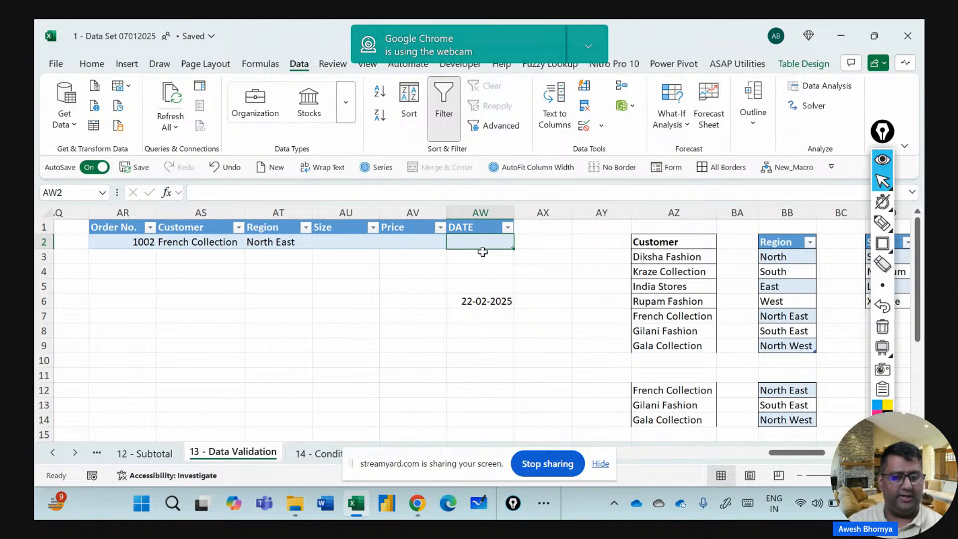
Re-enter the formula =TODAY() in cell AW6 below the DATE column and reselect the cell.
{"action": "left_click", "coordinate": [461, 301]}
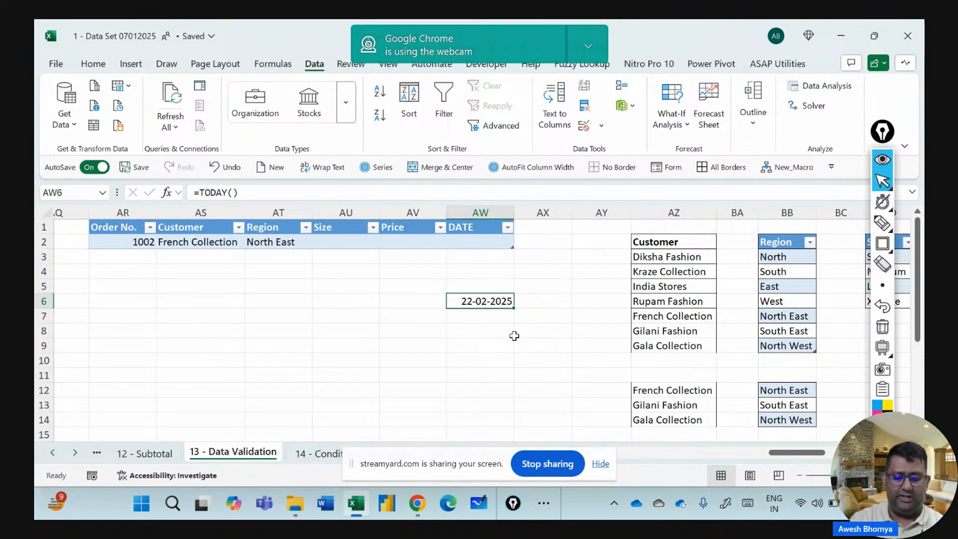
{"action": "key", "text": "F2"}
{"action": "key", "text": "BackSpace"}
{"action": "key", "text": "BackSpace"}
{"action": "key", "text": "BackSpace"}
{"action": "key", "text": "BackSpace"}
{"action": "key", "text": "BackSpace"}
{"action": "key", "text": "BackSpace"}
{"action": "key", "text": "BackSpace"}
{"action": "type", "text": "today"}
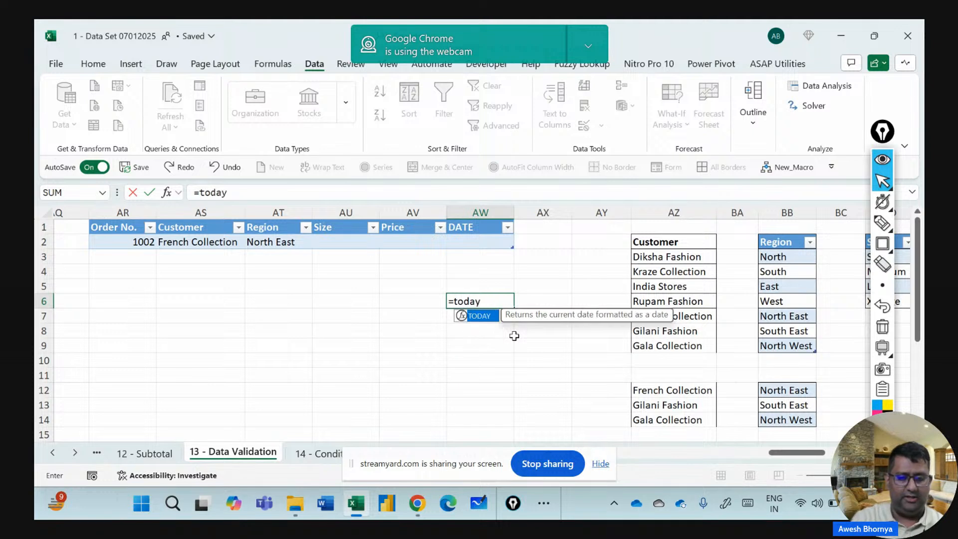
{"action": "key", "text": "Tab"}
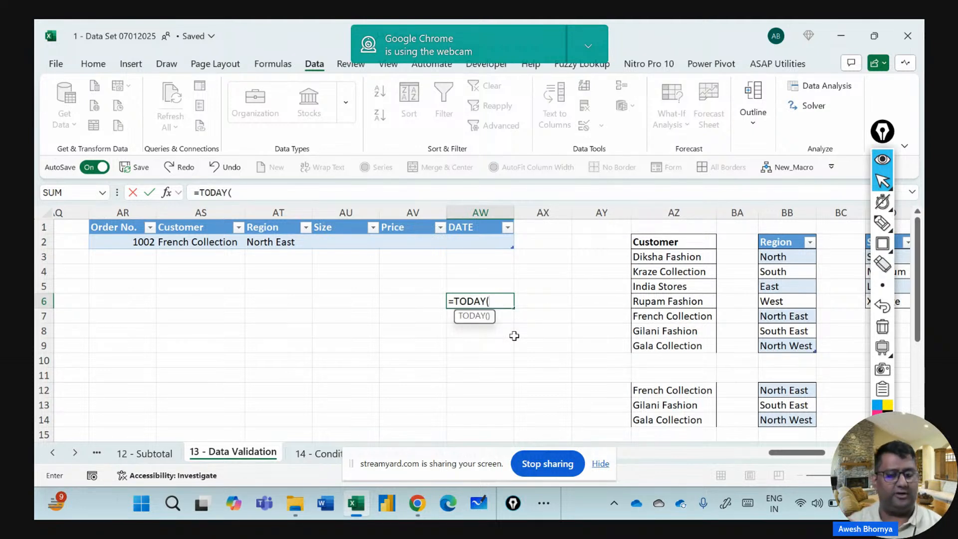
{"action": "type", "text": ")"}
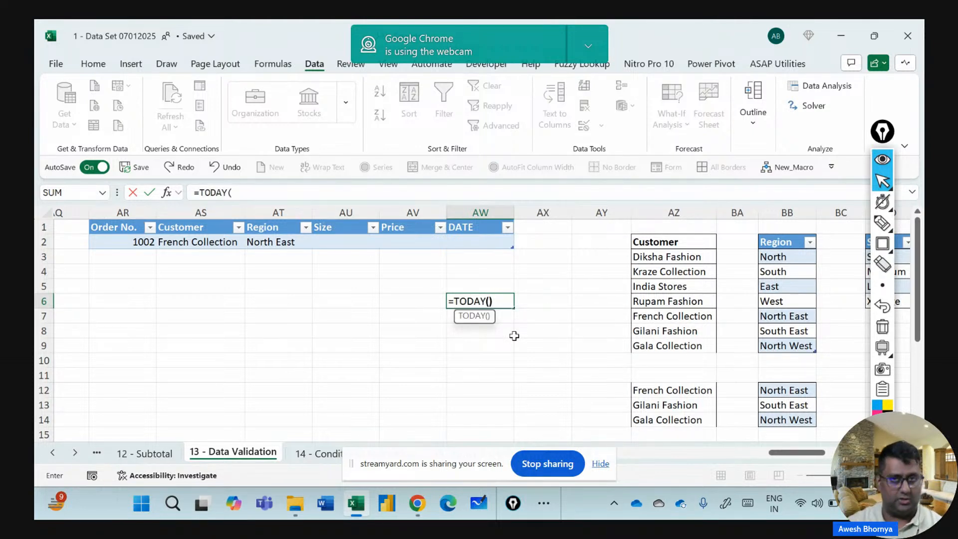
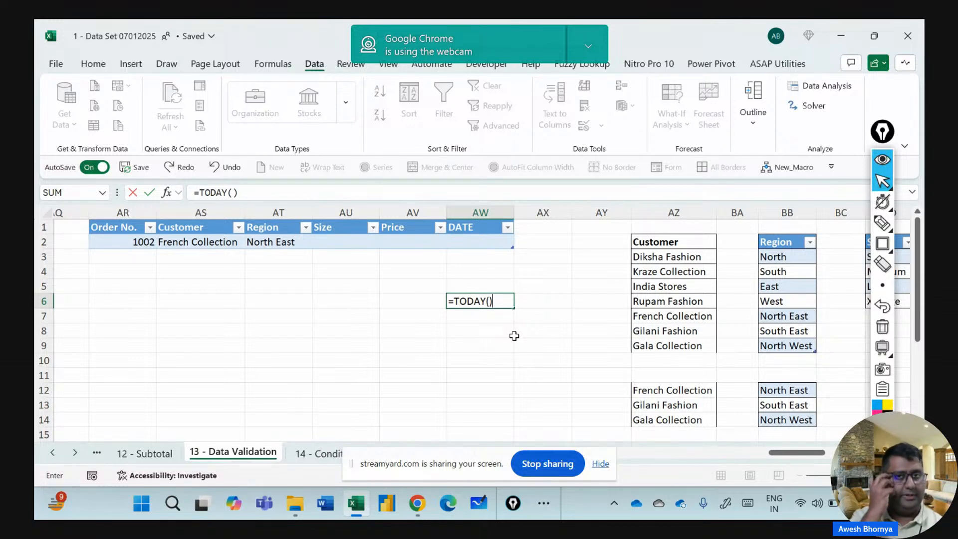
{"action": "key", "text": "Return"}
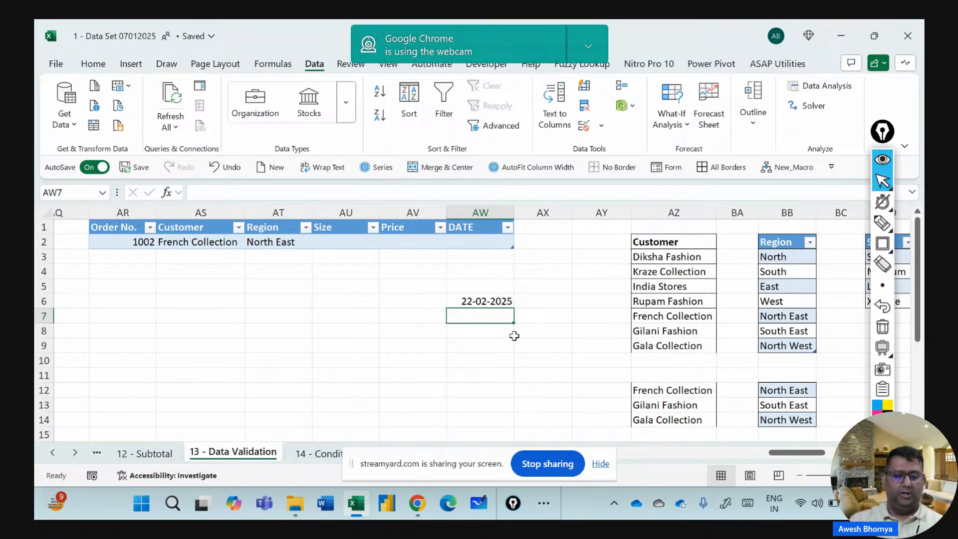
{"action": "left_click", "coordinate": [489, 302]}
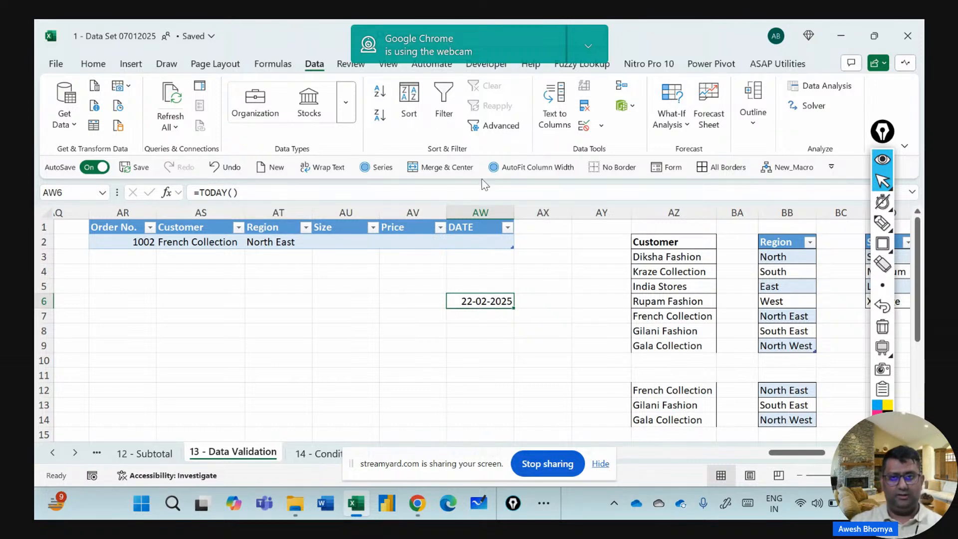
Start a data validation rule on DATE cell AW2 that allows dates between two limits, with start date 1-1-2025.
{"action": "left_click", "coordinate": [501, 235]}
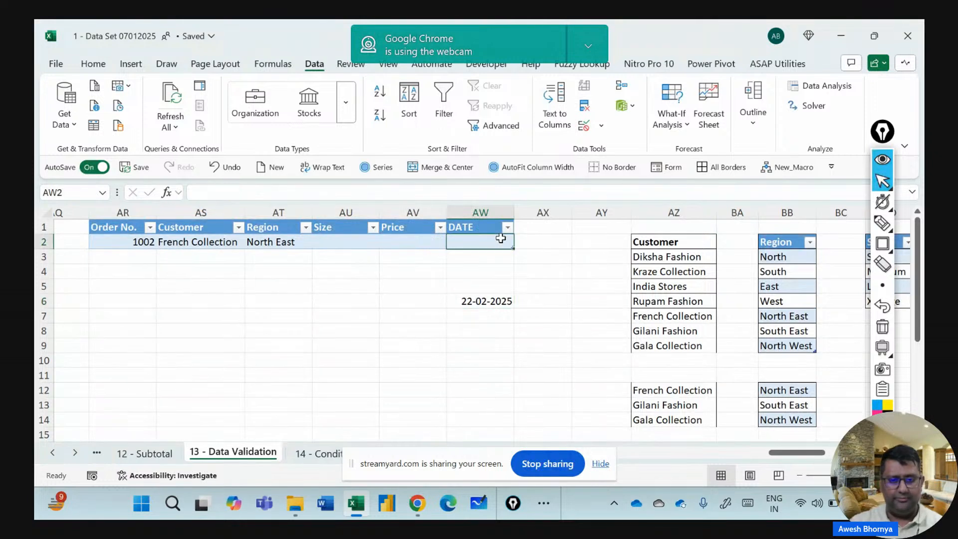
{"action": "left_click", "coordinate": [584, 125]}
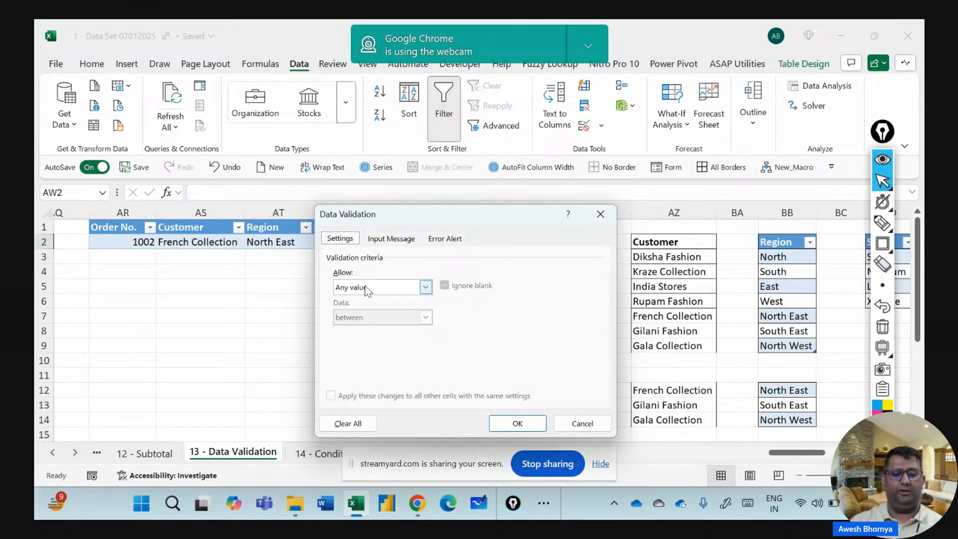
{"action": "left_click", "coordinate": [366, 287]}
{"action": "left_click", "coordinate": [364, 339]}
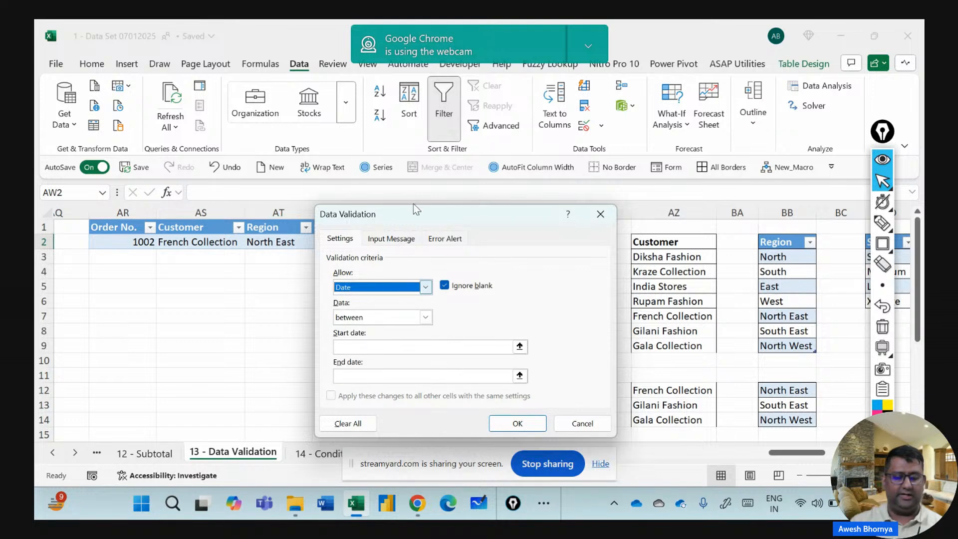
{"action": "left_click_drag", "start_coordinate": [411, 212], "coordinate": [643, 190]}
{"action": "left_click", "coordinate": [623, 325]}
{"action": "type", "text": "1"}
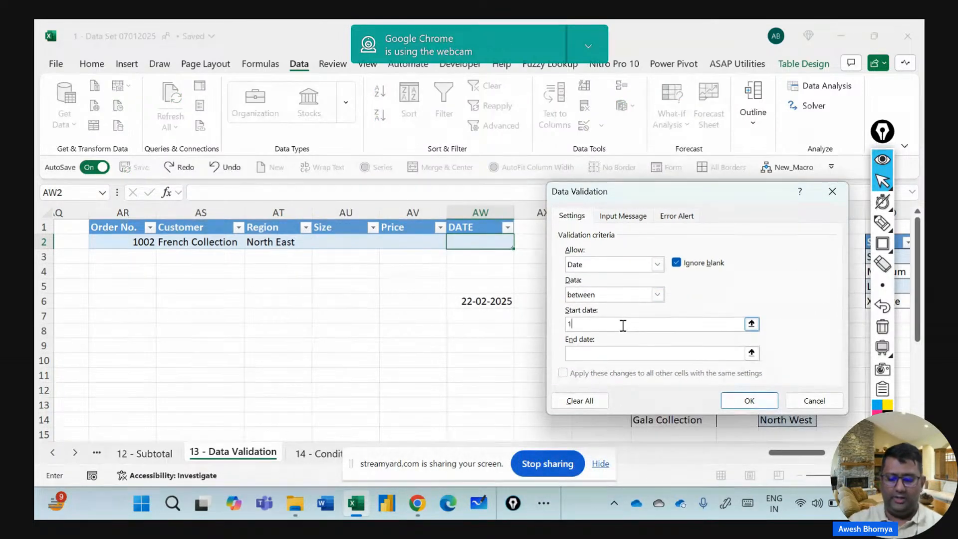
{"action": "type", "text": "-1-20"}
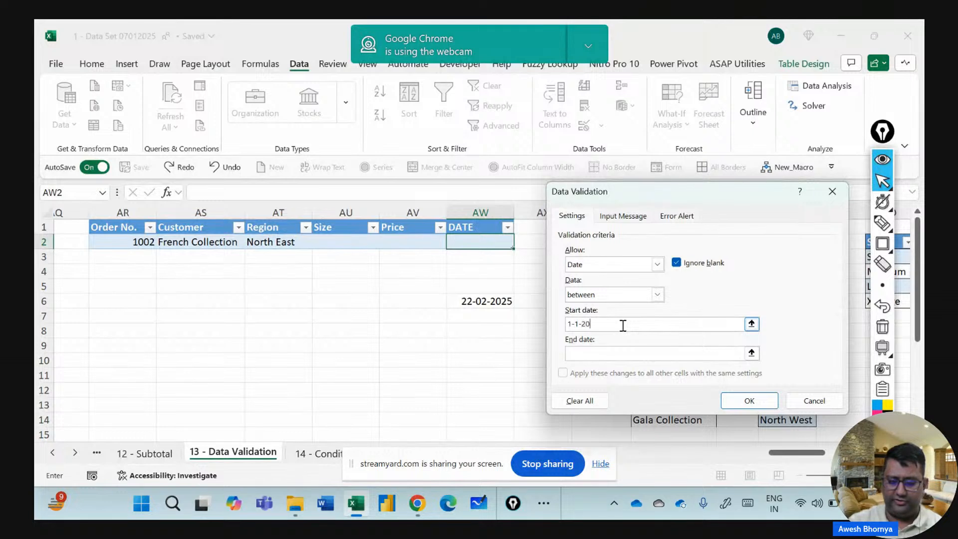
{"action": "type", "text": "25"}
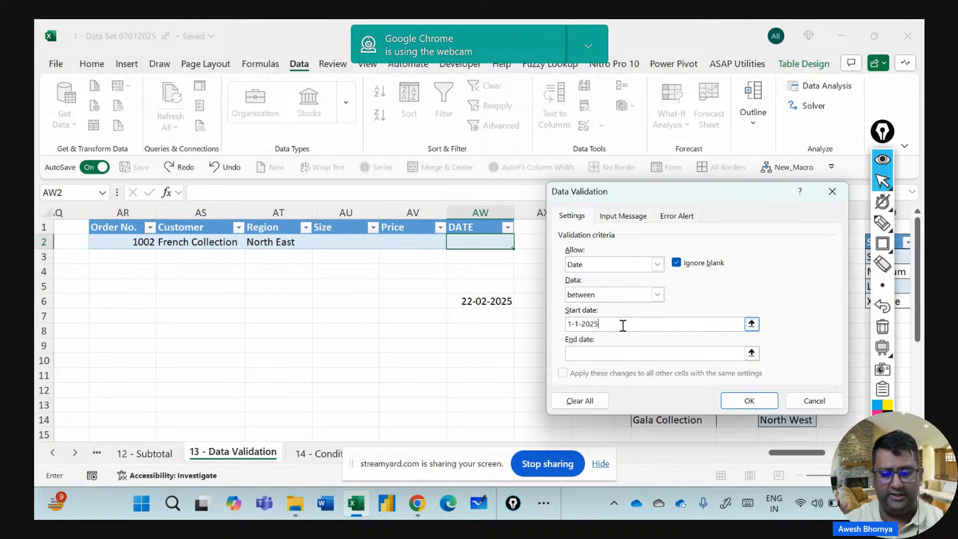
Set the end date of the AW2 validation rule to =today().
{"action": "left_click", "coordinate": [604, 357]}
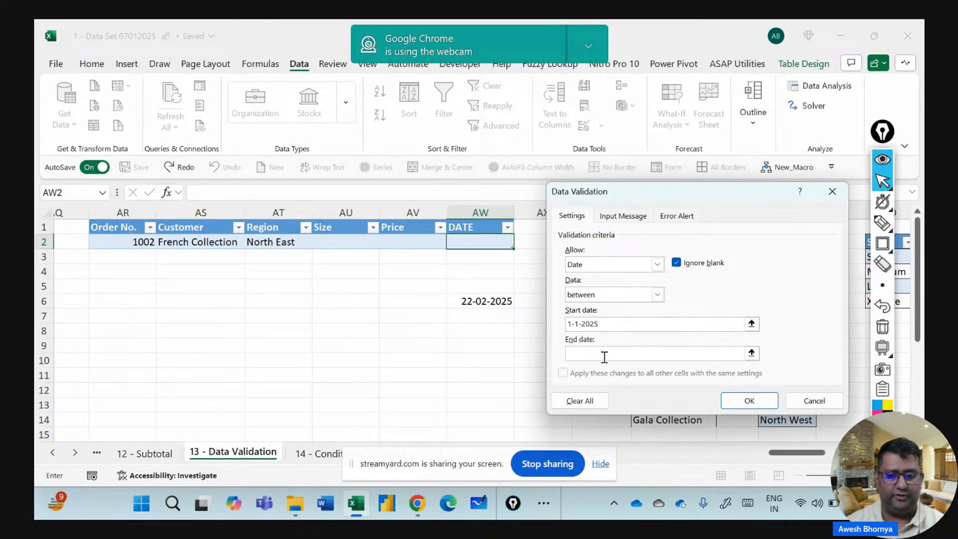
{"action": "type", "text": "="}
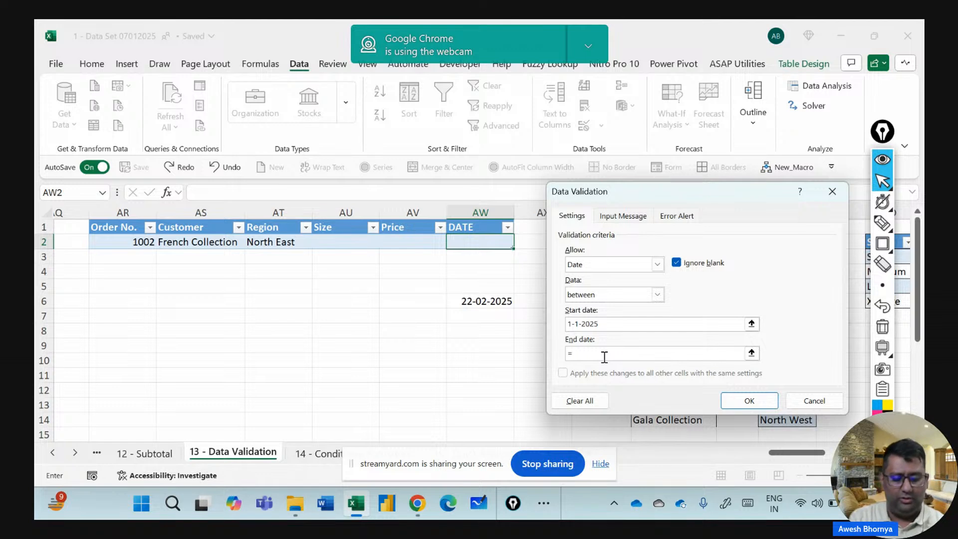
{"action": "type", "text": "today"}
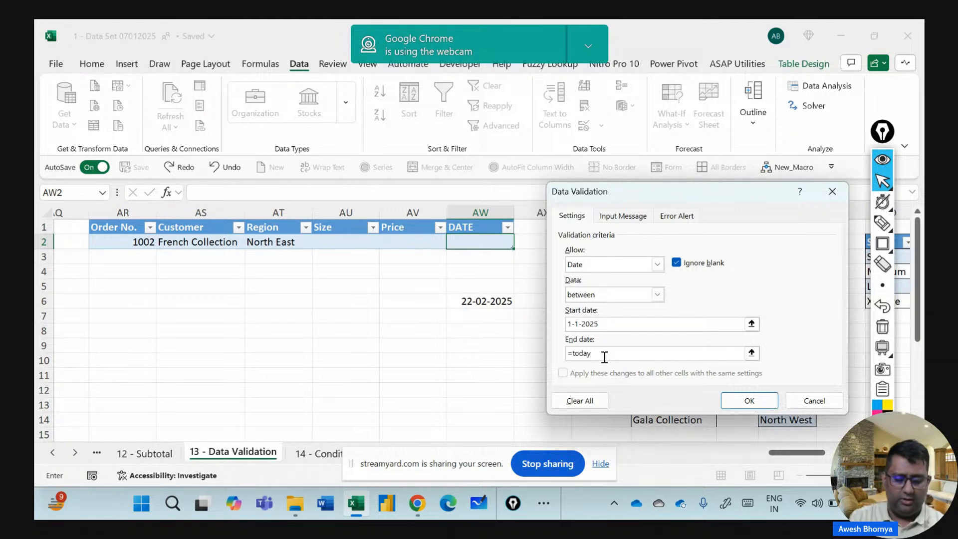
{"action": "type", "text": "()"}
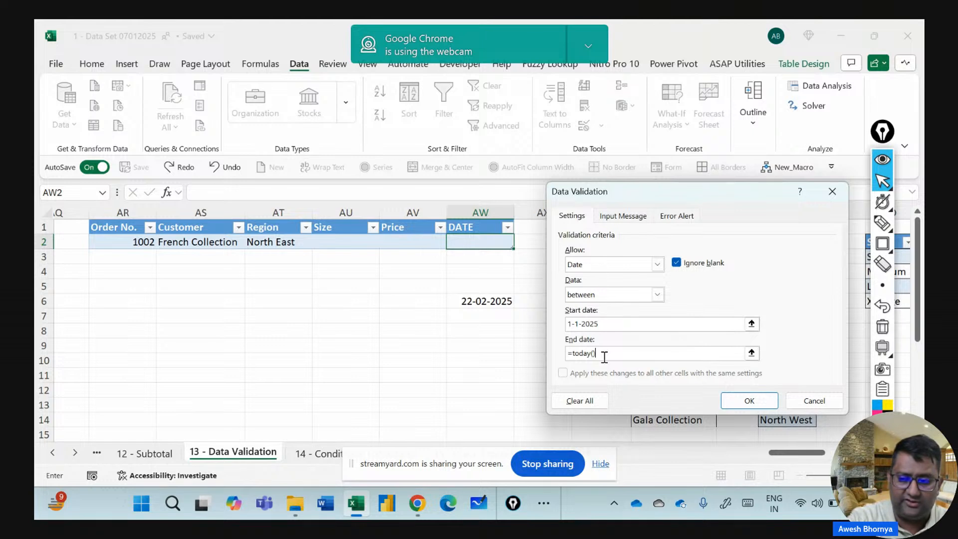
Annotate the end-date formula with a handwritten "Syntax" and an arrow to a boxed "Grammar", and erase the annotations.
{"action": "left_click", "coordinate": [882, 223]}
{"action": "mouse_move", "coordinate": [383, 315]}
{"action": "left_mouse_down"}
{"action": "mouse_move", "coordinate": [368, 337]}
{"action": "mouse_move", "coordinate": [375, 367]}
{"action": "left_mouse_up"}
{"action": "mouse_move", "coordinate": [388, 336]}
{"action": "left_mouse_down"}
{"action": "mouse_move", "coordinate": [425, 348]}
{"action": "mouse_move", "coordinate": [436, 316]}
{"action": "mouse_move", "coordinate": [463, 314]}
{"action": "mouse_move", "coordinate": [486, 314]}
{"action": "mouse_move", "coordinate": [497, 329]}
{"action": "left_mouse_up"}
{"action": "left_click_drag", "start_coordinate": [476, 327], "coordinate": [495, 310]}
{"action": "left_click_drag", "start_coordinate": [384, 392], "coordinate": [511, 334]}
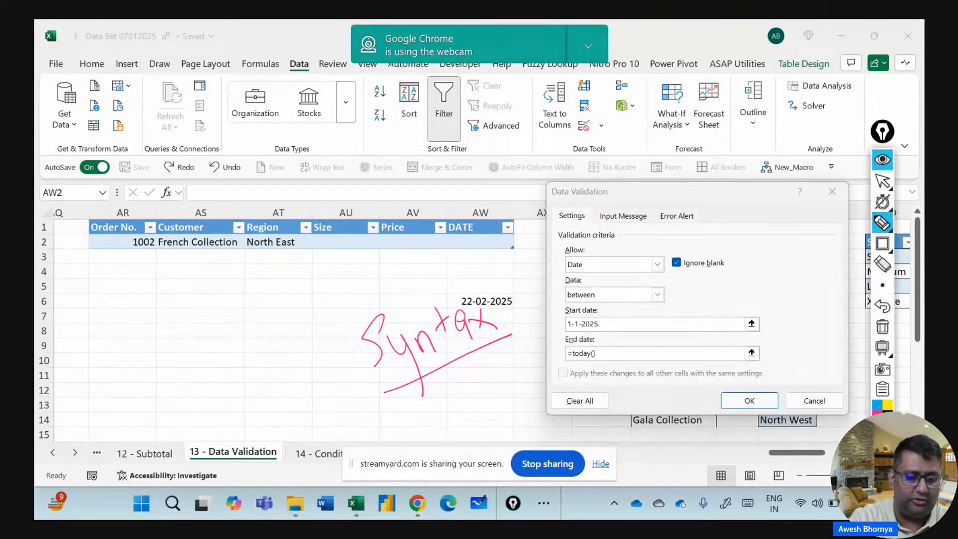
{"action": "left_click_drag", "start_coordinate": [455, 364], "coordinate": [461, 398]}
{"action": "mouse_move", "coordinate": [461, 398]}
{"action": "left_mouse_down"}
{"action": "mouse_move", "coordinate": [466, 384]}
{"action": "mouse_move", "coordinate": [467, 426]}
{"action": "mouse_move", "coordinate": [487, 406]}
{"action": "mouse_move", "coordinate": [505, 408]}
{"action": "mouse_move", "coordinate": [549, 362]}
{"action": "mouse_move", "coordinate": [569, 355]}
{"action": "mouse_move", "coordinate": [574, 337]}
{"action": "left_mouse_up"}
{"action": "left_click_drag", "start_coordinate": [472, 438], "coordinate": [583, 357]}
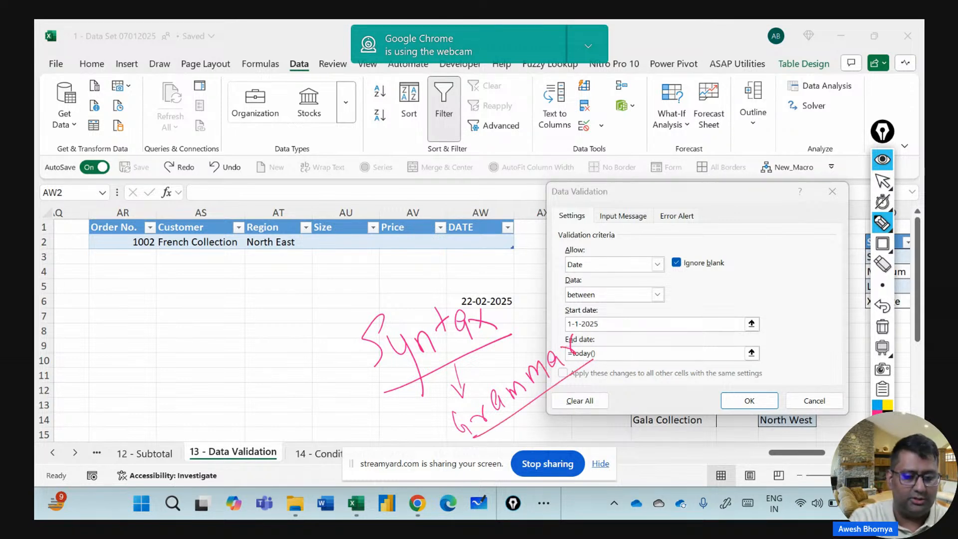
{"action": "mouse_move", "coordinate": [438, 421]}
{"action": "left_mouse_down"}
{"action": "mouse_move", "coordinate": [573, 334]}
{"action": "mouse_move", "coordinate": [596, 357]}
{"action": "mouse_move", "coordinate": [472, 454]}
{"action": "mouse_move", "coordinate": [596, 357]}
{"action": "mouse_move", "coordinate": [562, 369]}
{"action": "mouse_move", "coordinate": [581, 337]}
{"action": "left_mouse_up"}
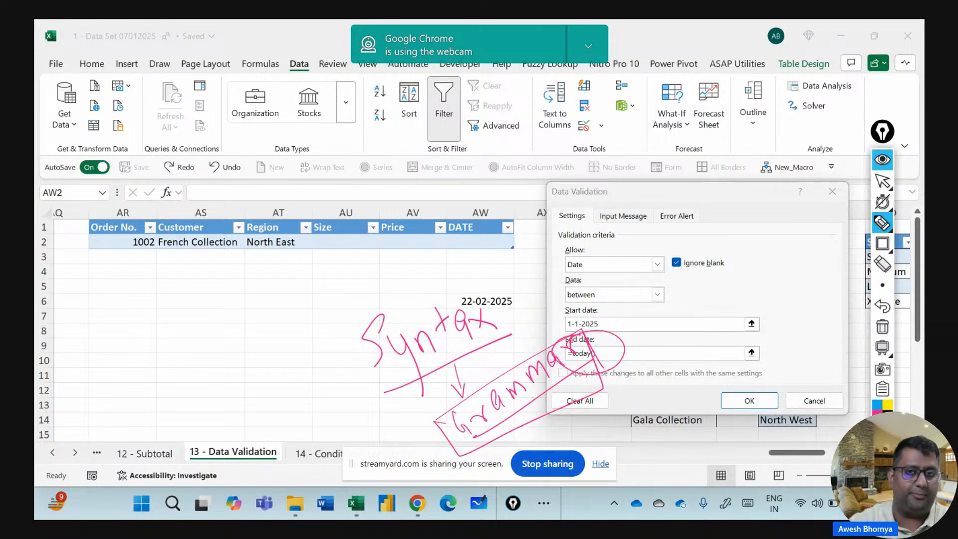
{"action": "left_click", "coordinate": [882, 327]}
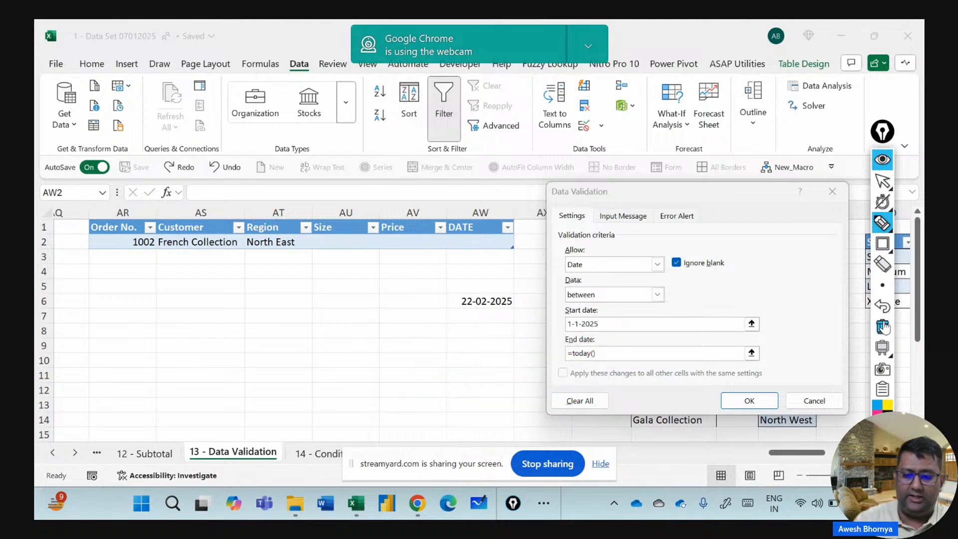
{"action": "left_click", "coordinate": [883, 182]}
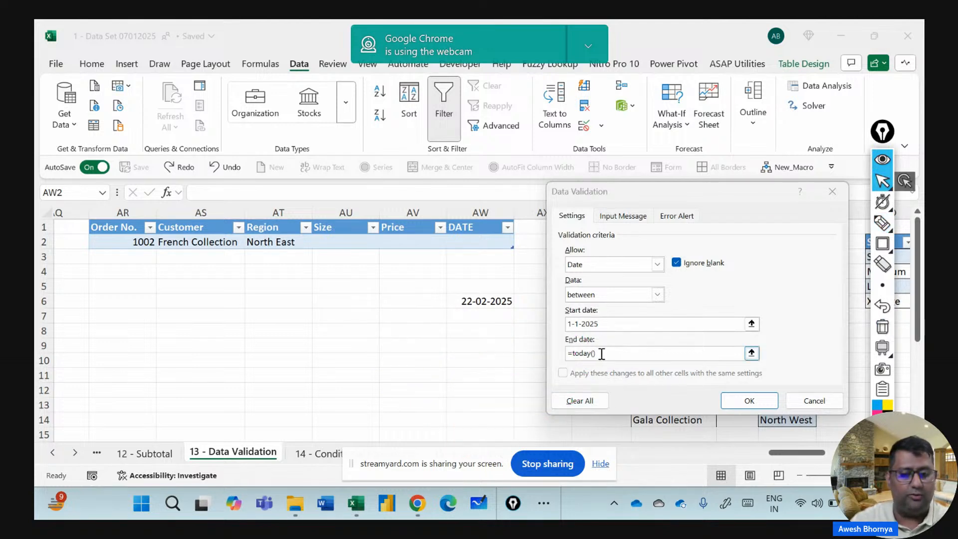
Apply the date rule to AW2 and test it by trying to enter 23-2-25 in the cell.
{"action": "left_click", "coordinate": [628, 354]}
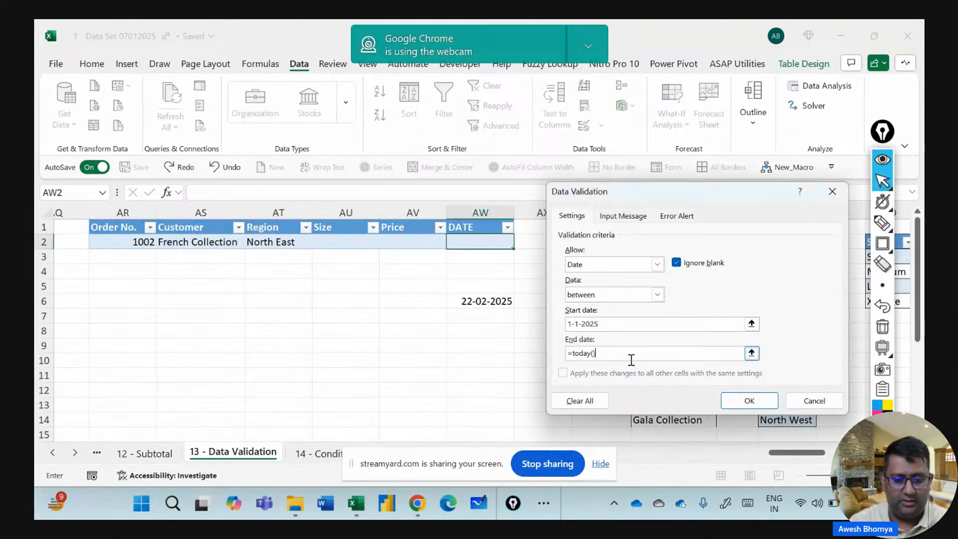
{"action": "left_click", "coordinate": [746, 402]}
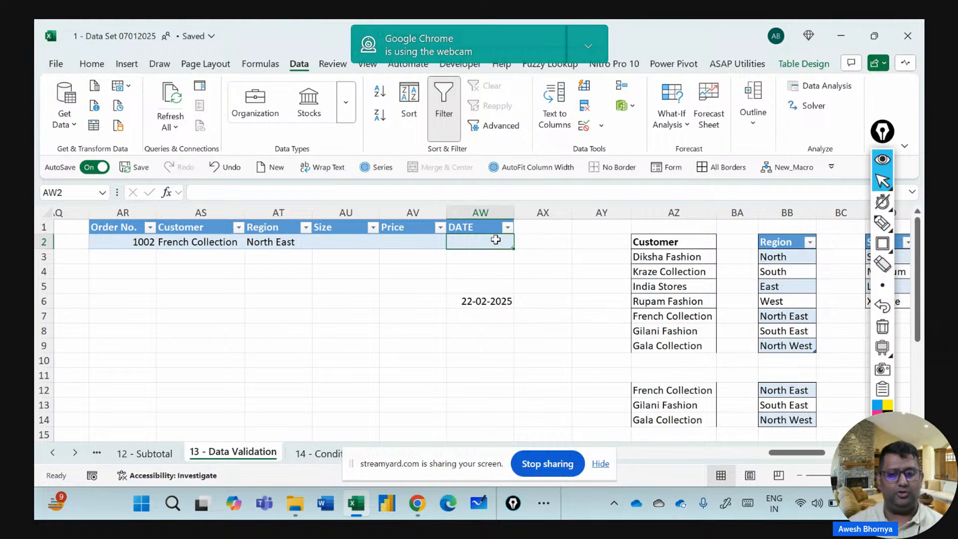
{"action": "type", "text": "23-2"}
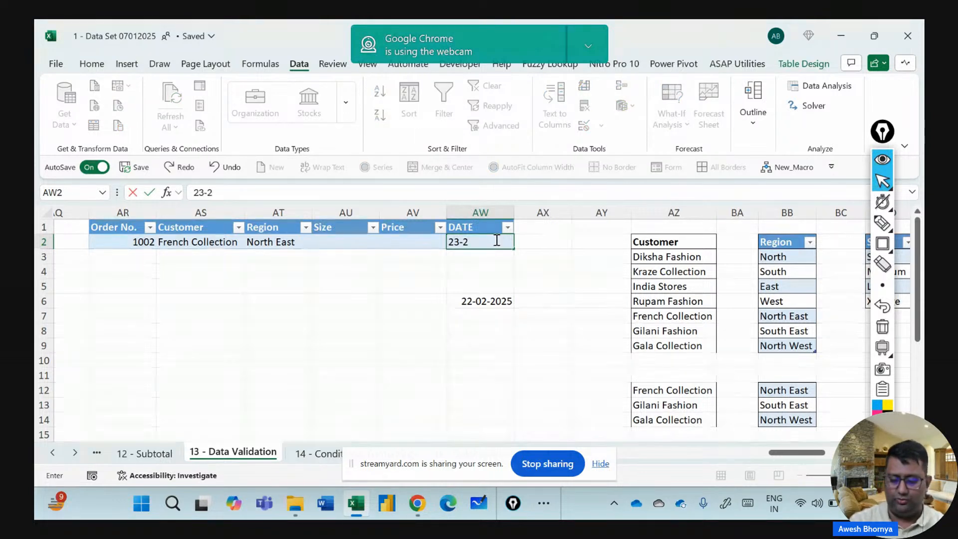
{"action": "type", "text": "-25"}
{"action": "key", "text": "Return"}
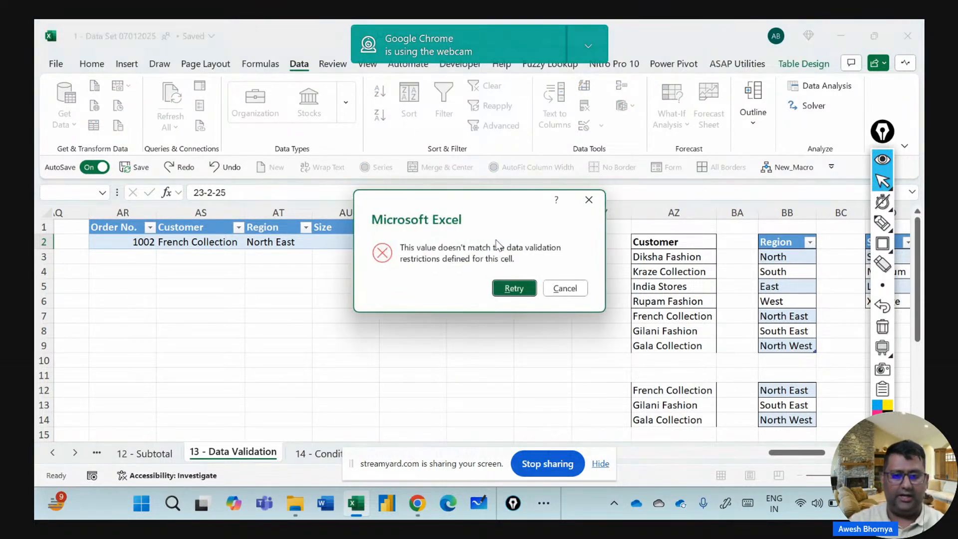
{"action": "left_click", "coordinate": [555, 290]}
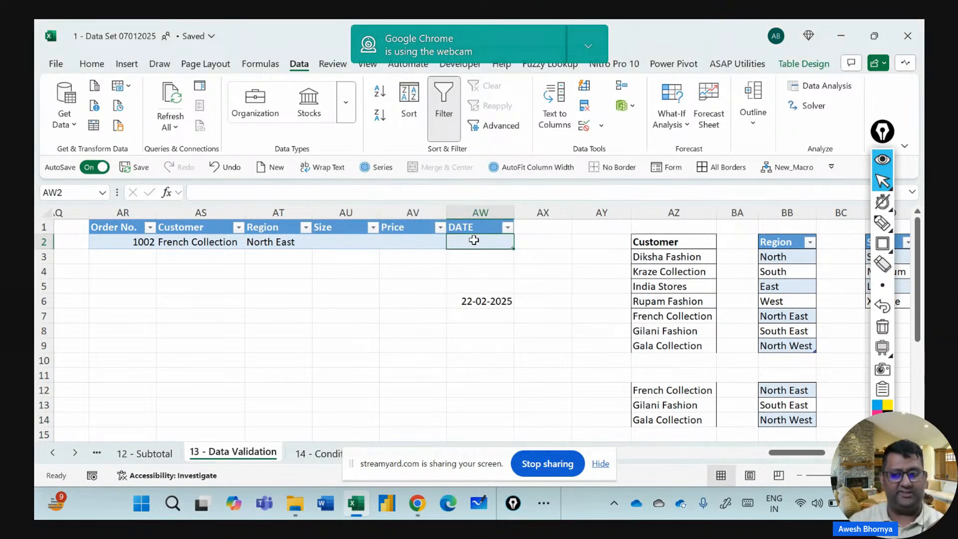
Handwrite "Ctrl+;" below the order table as a pen annotation and outline it with a box.
{"action": "left_click", "coordinate": [880, 233]}
{"action": "mouse_move", "coordinate": [348, 357]}
{"action": "left_mouse_down"}
{"action": "mouse_move", "coordinate": [347, 402]}
{"action": "mouse_move", "coordinate": [364, 387]}
{"action": "mouse_move", "coordinate": [404, 391]}
{"action": "mouse_move", "coordinate": [427, 358]}
{"action": "mouse_move", "coordinate": [464, 368]}
{"action": "left_mouse_up"}
{"action": "left_click", "coordinate": [450, 345]}
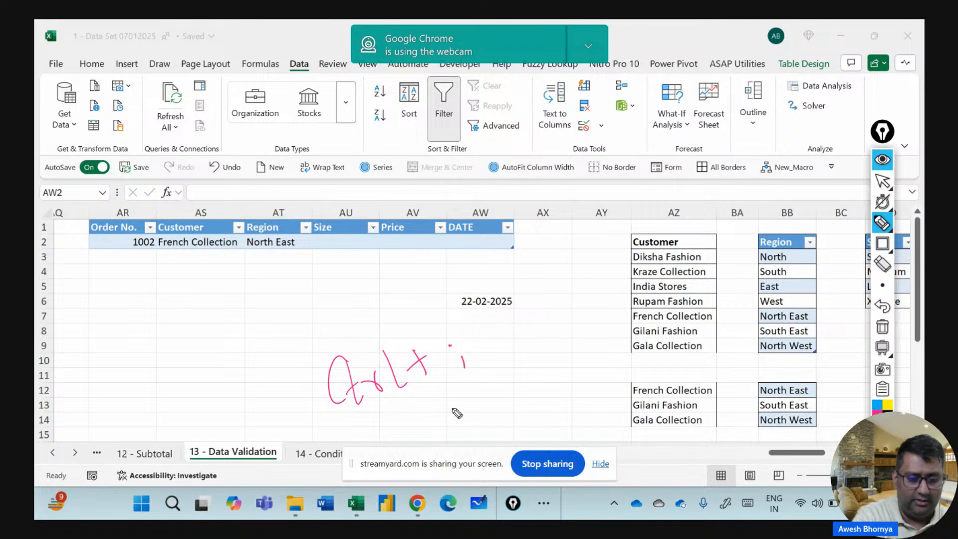
{"action": "mouse_move", "coordinate": [307, 360]}
{"action": "left_mouse_down"}
{"action": "mouse_move", "coordinate": [530, 398]}
{"action": "mouse_move", "coordinate": [315, 370]}
{"action": "left_mouse_up"}
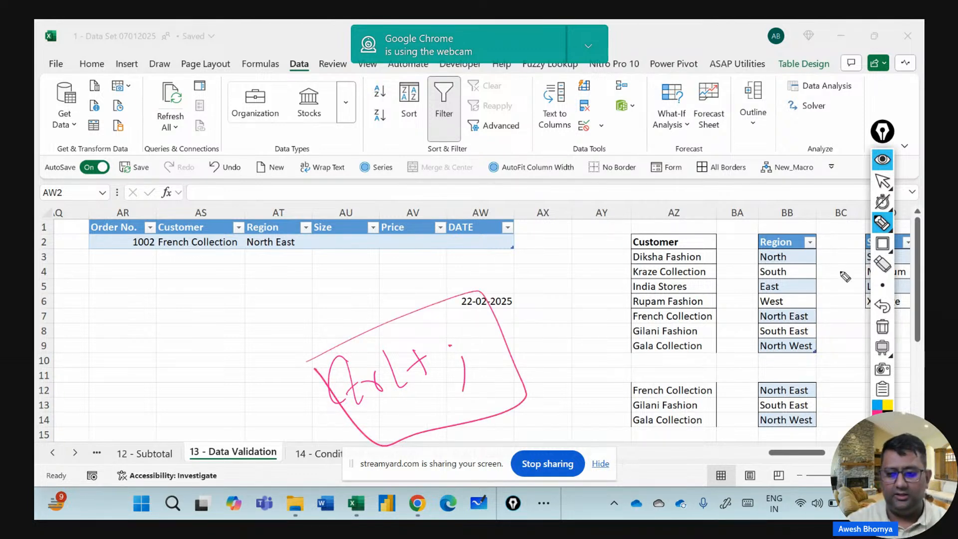
{"action": "left_click", "coordinate": [883, 180]}
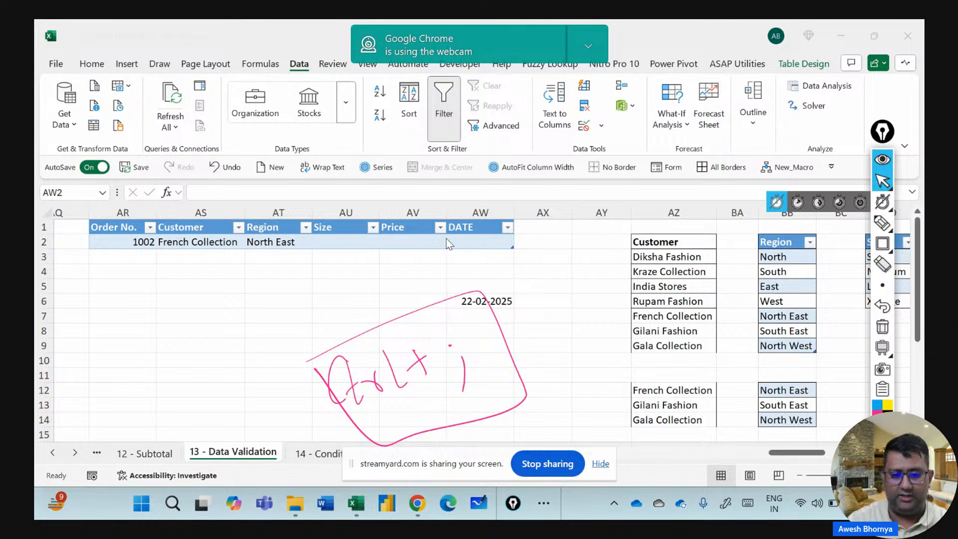
Enter the current date, 22-02-2025, in AW2 with the date shortcut and erase the pen annotation from the sheet.
{"action": "left_click", "coordinate": [496, 239]}
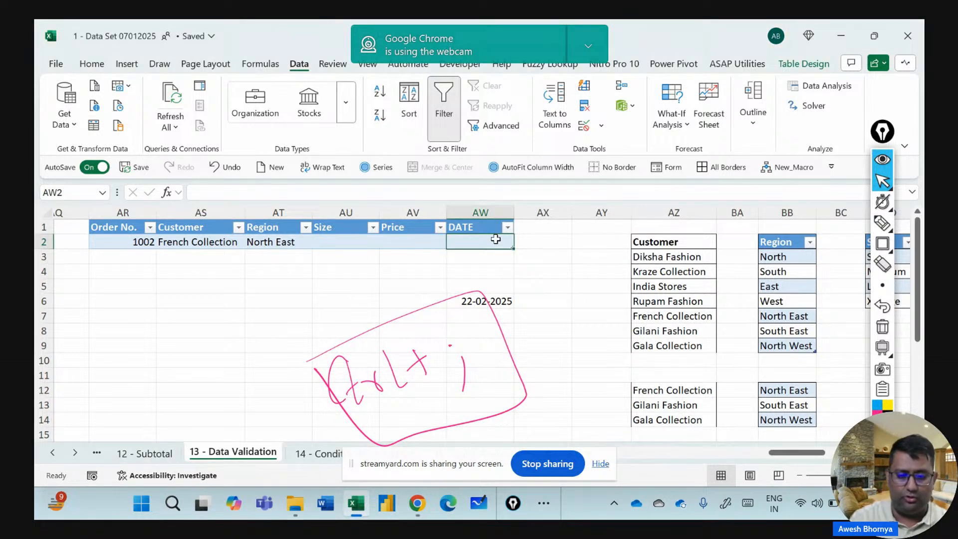
{"action": "key", "text": "ctrl+semicolon"}
{"action": "key", "text": "Return"}
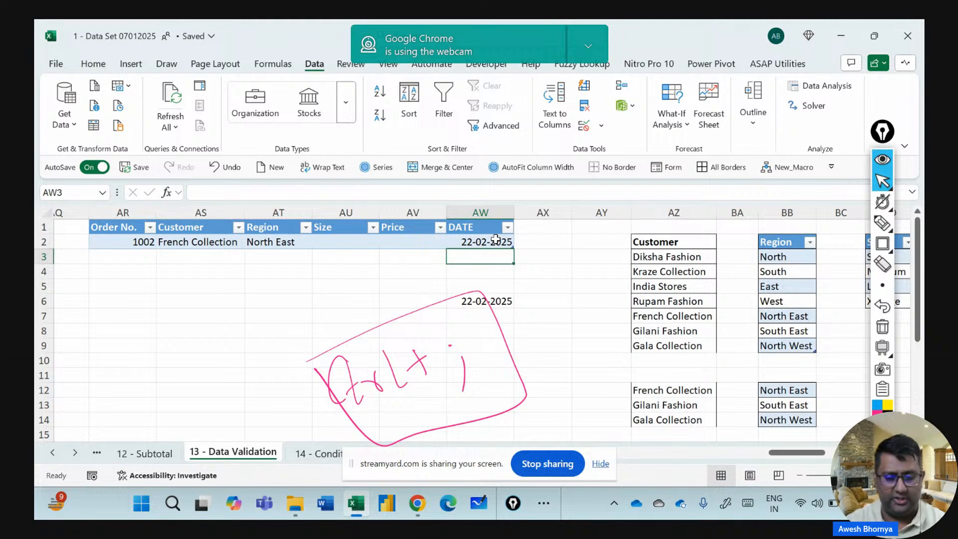
{"action": "left_click", "coordinate": [495, 231]}
{"action": "left_click", "coordinate": [496, 239]}
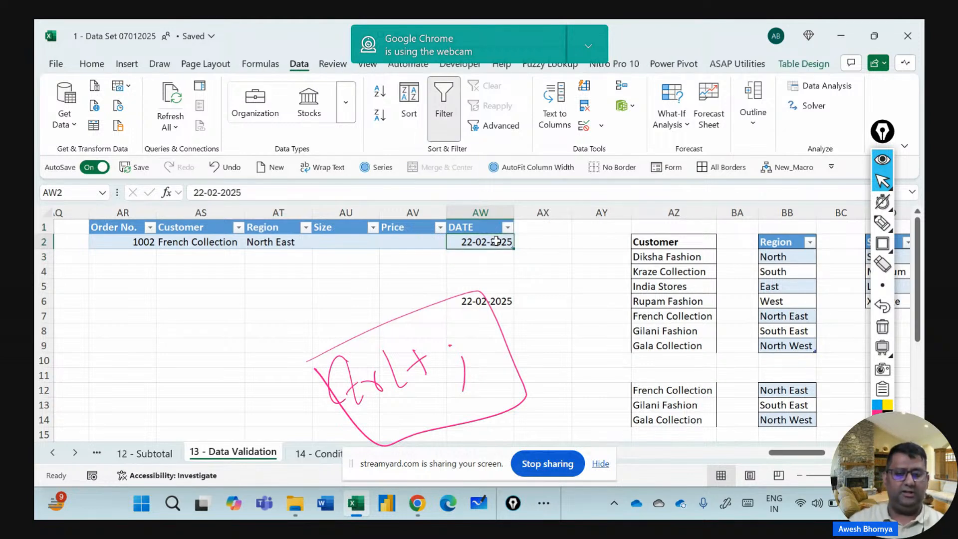
{"action": "left_click", "coordinate": [882, 327]}
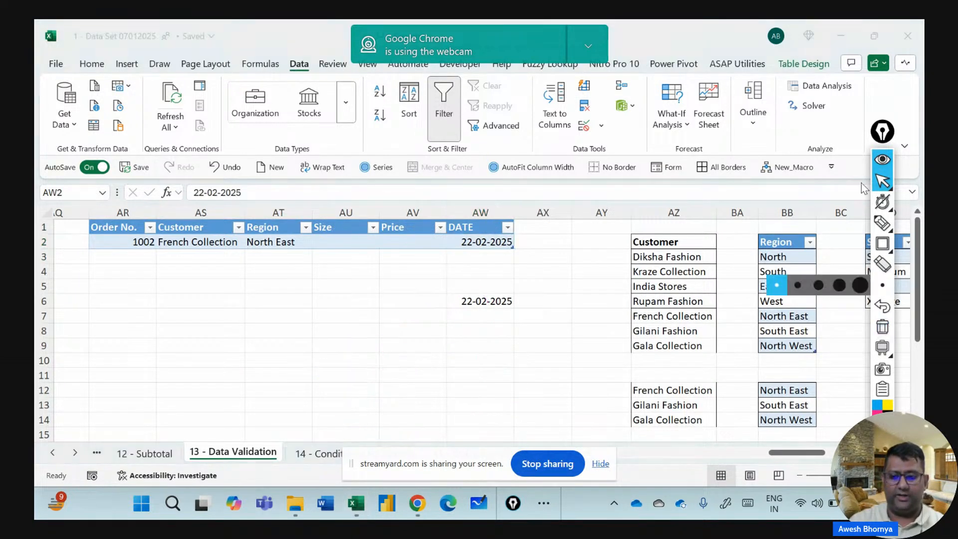
{"action": "left_click", "coordinate": [881, 181]}
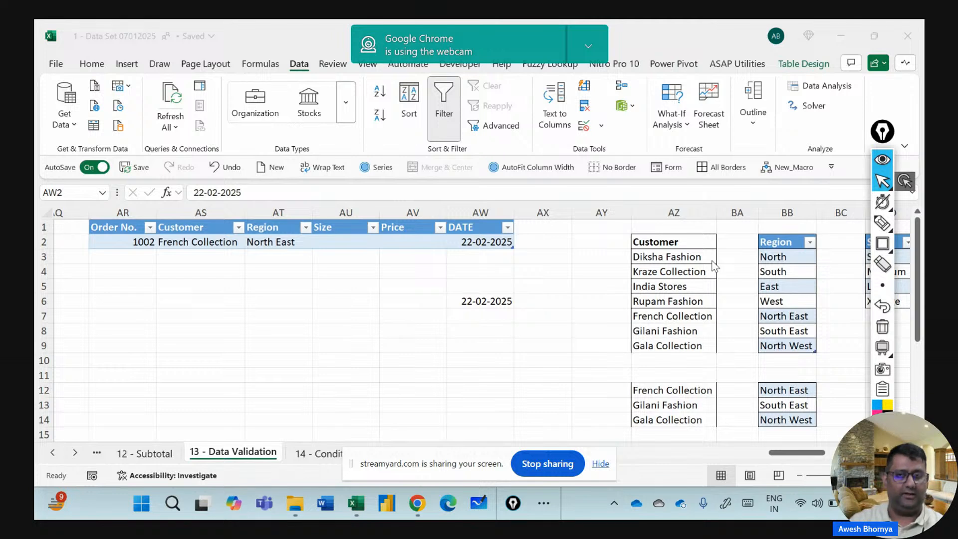
Open the "14 - Conditional Formatting" worksheet.
{"action": "left_click", "coordinate": [76, 458]}
{"action": "left_click", "coordinate": [76, 453]}
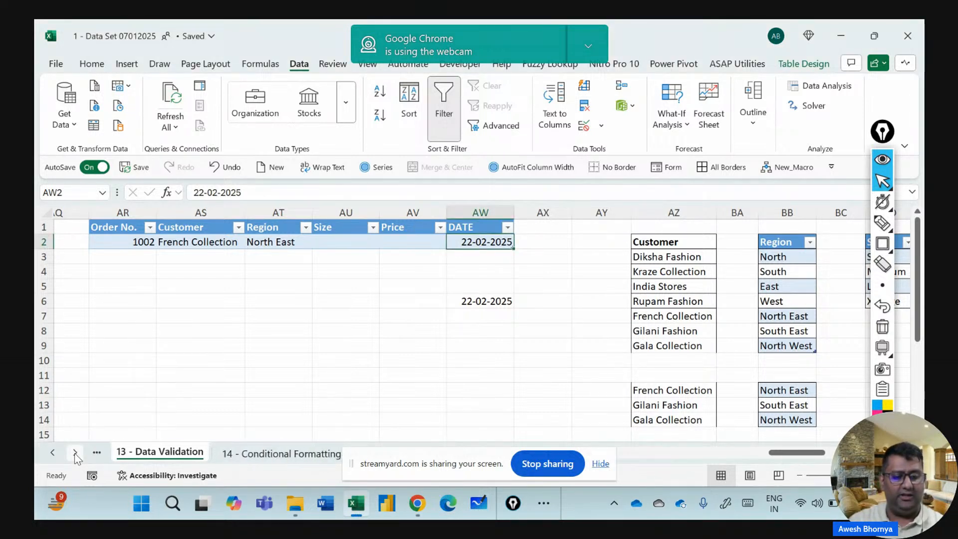
{"action": "left_click", "coordinate": [75, 453]}
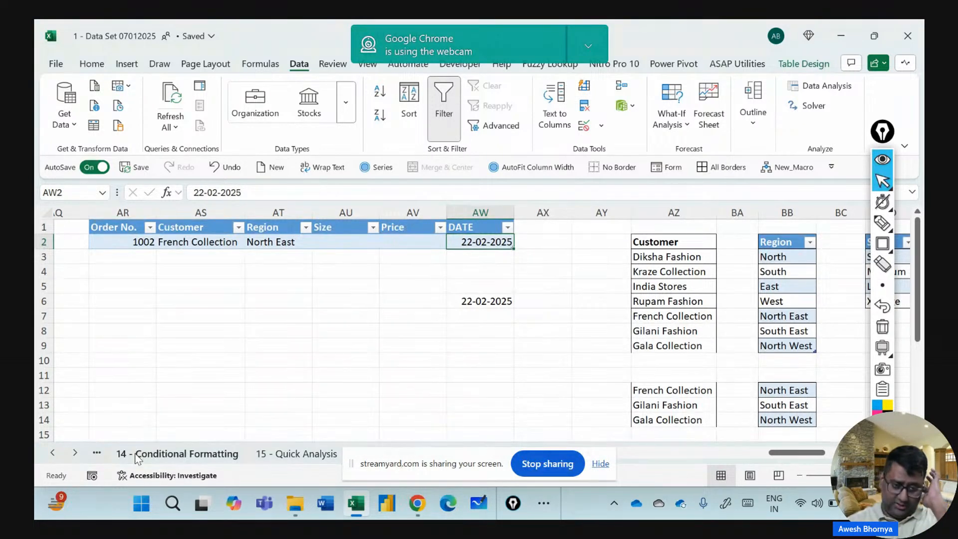
{"action": "left_click", "coordinate": [151, 455]}
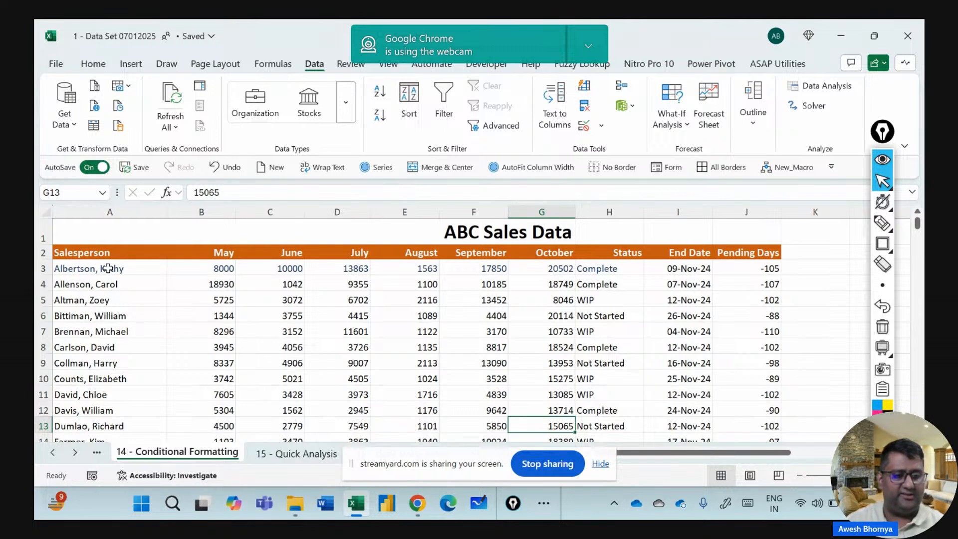
Examine the Salesperson column, the May to October headers and the May values of the ABC Sales Data table.
{"action": "left_click", "coordinate": [104, 251]}
{"action": "left_click_drag", "start_coordinate": [222, 253], "coordinate": [522, 255]}
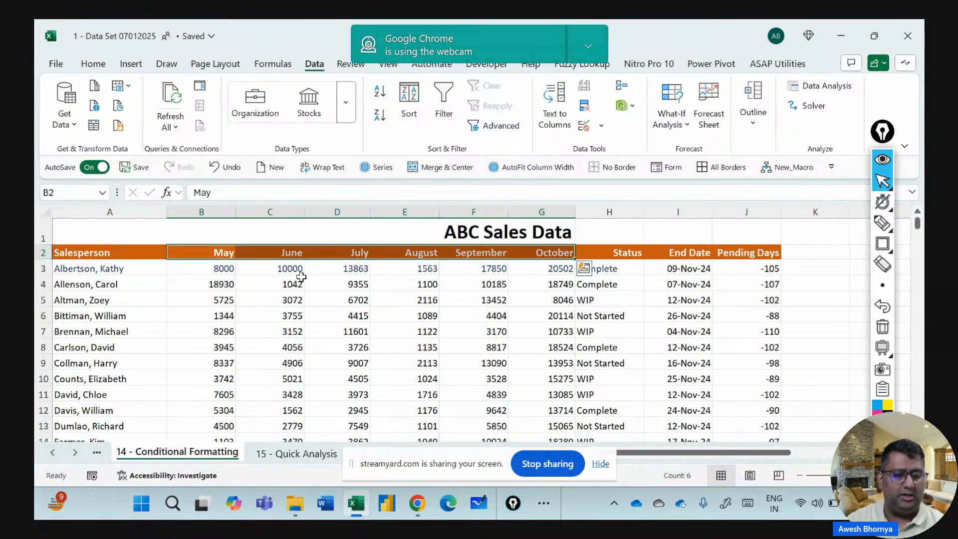
{"action": "left_click_drag", "start_coordinate": [236, 269], "coordinate": [191, 172]}
{"action": "left_click", "coordinate": [225, 331]}
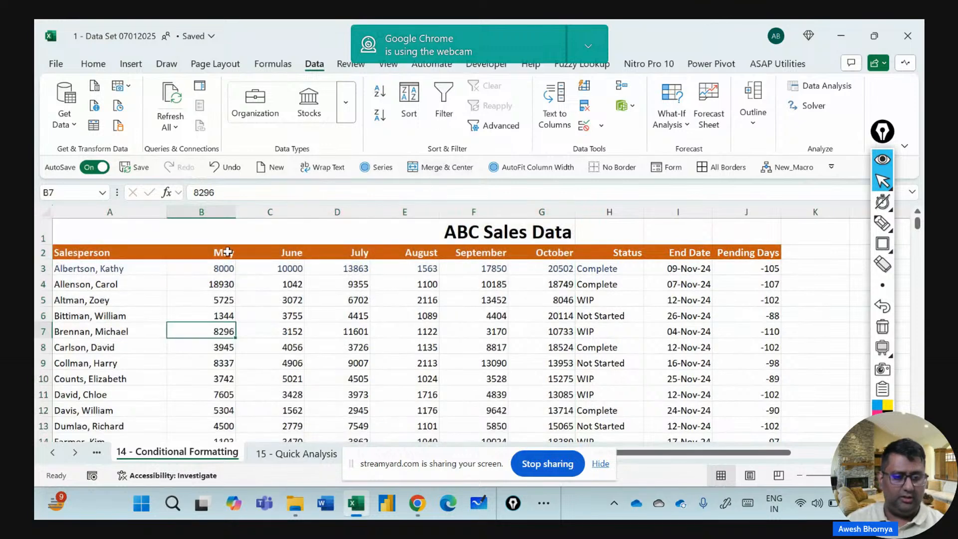
{"action": "left_click", "coordinate": [223, 268]}
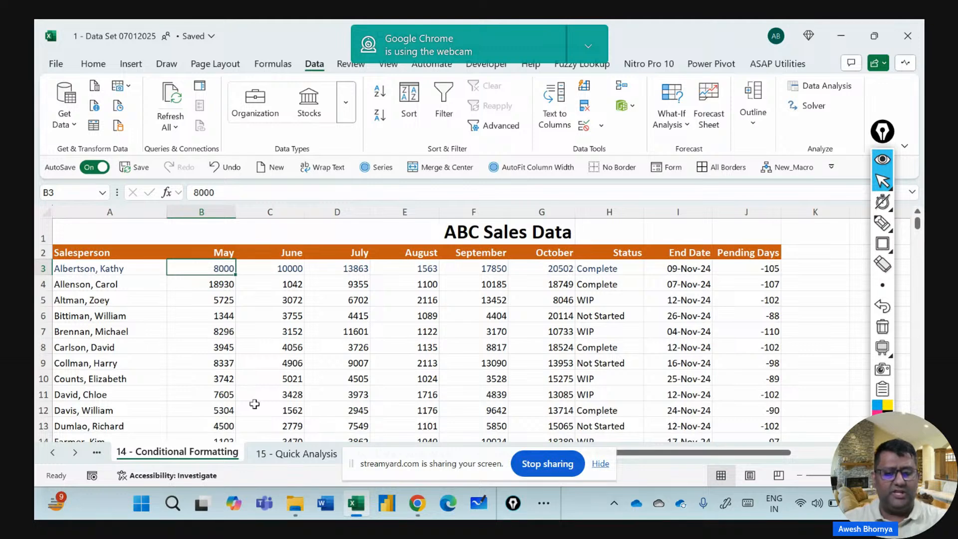
Examine the colour-coded threshold cells M3 and M4 beside the sales table.
{"action": "left_click", "coordinate": [773, 269]}
{"action": "key", "text": "Right"}
{"action": "key", "text": "Right"}
{"action": "key", "text": "Right"}
{"action": "key", "text": "Right"}
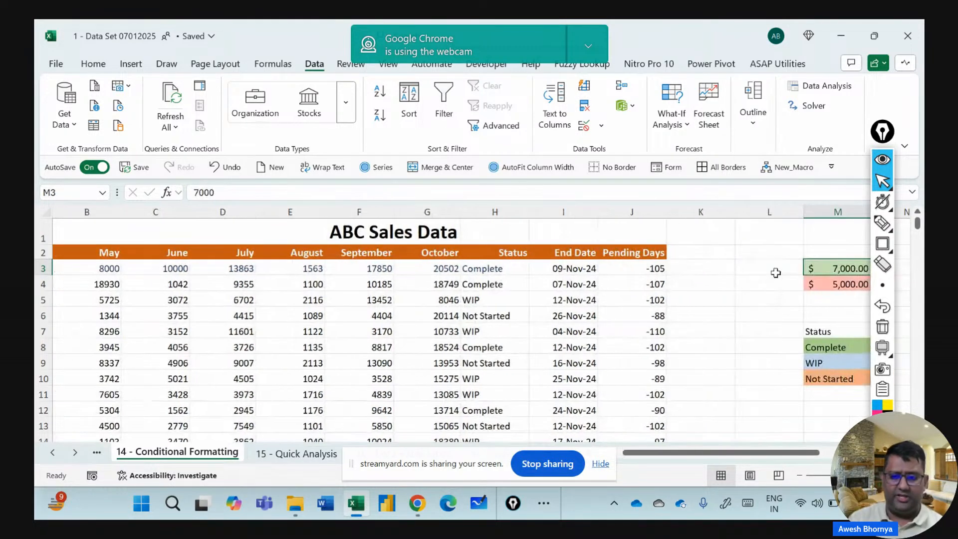
{"action": "key", "text": "Left"}
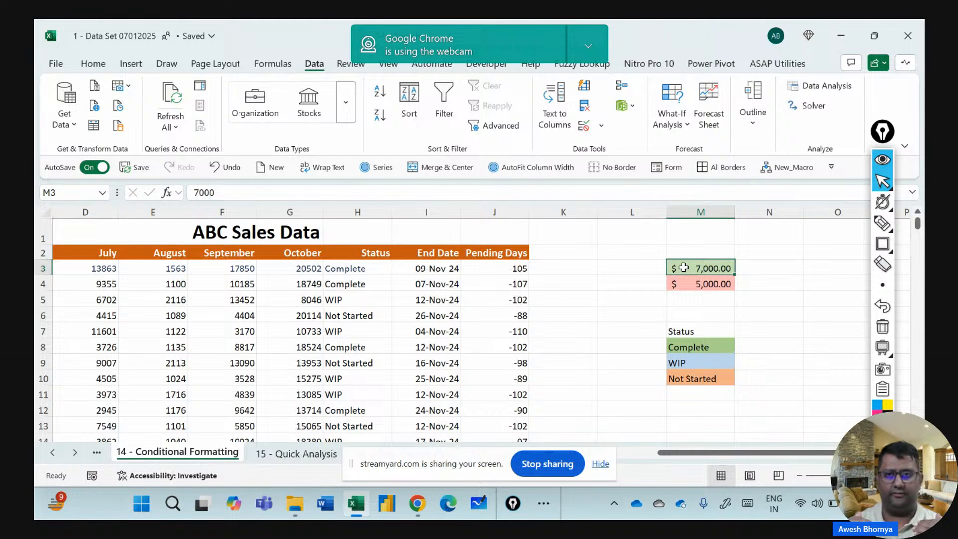
{"action": "left_click", "coordinate": [685, 286]}
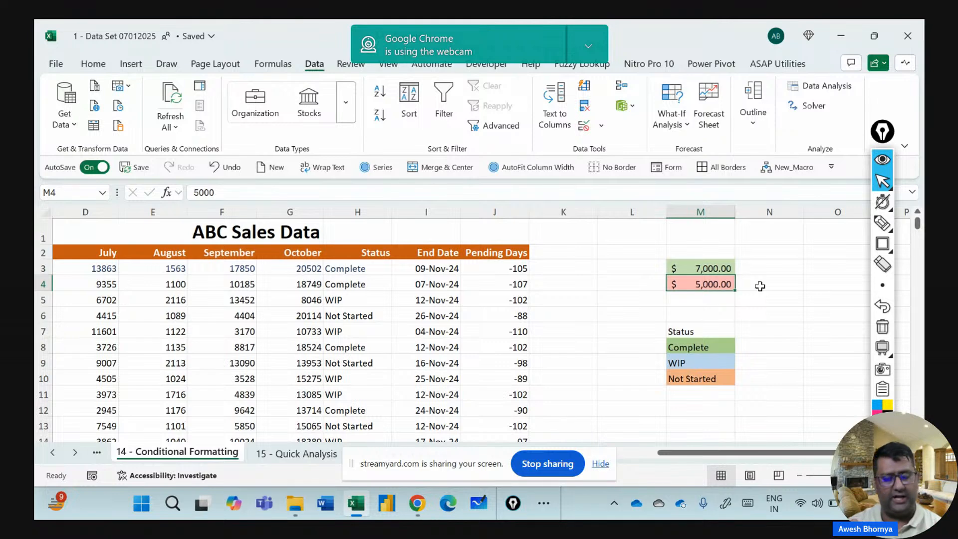
Select the May sales figures from B3 downward.
{"action": "key", "text": "Left"}
{"action": "key", "text": "Left"}
{"action": "key", "text": "Left"}
{"action": "key", "text": "Left"}
{"action": "key", "text": "Left"}
{"action": "key", "text": "Left"}
{"action": "key", "text": "Left"}
{"action": "key", "text": "Left"}
{"action": "key", "text": "Left"}
{"action": "key", "text": "Left"}
{"action": "key", "text": "Left"}
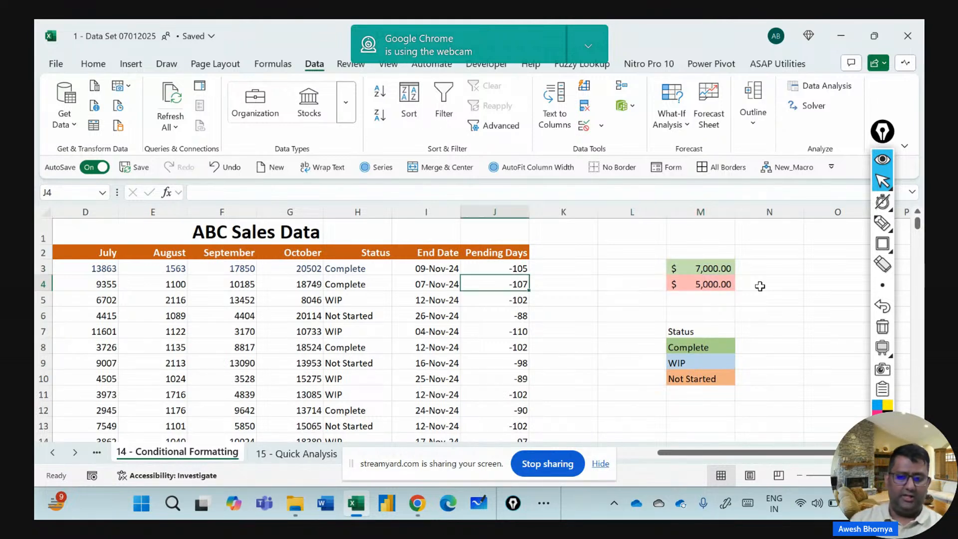
{"action": "key", "text": "Left"}
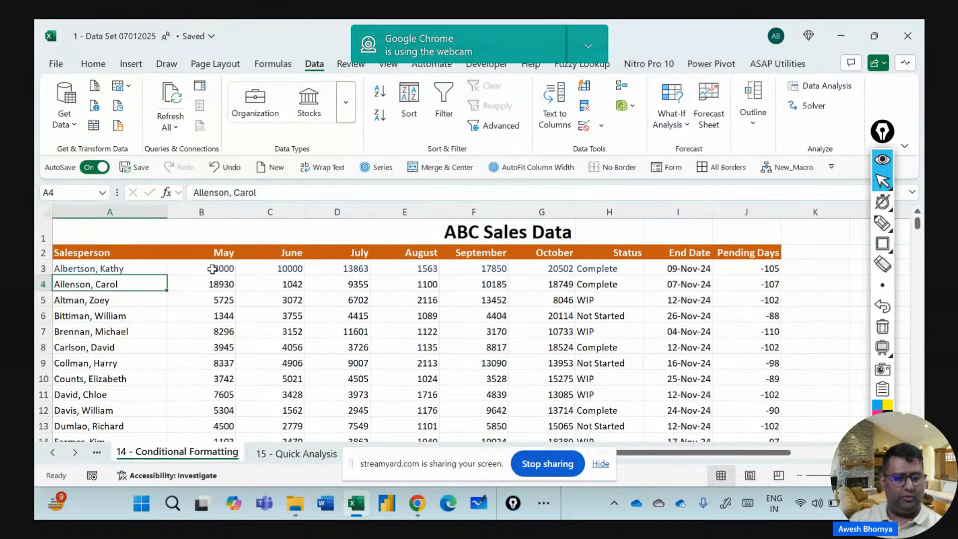
{"action": "left_click_drag", "start_coordinate": [220, 268], "coordinate": [217, 384]}
{"action": "scroll", "coordinate": [217, 383], "scroll_direction": "up", "scroll_amount": 3}
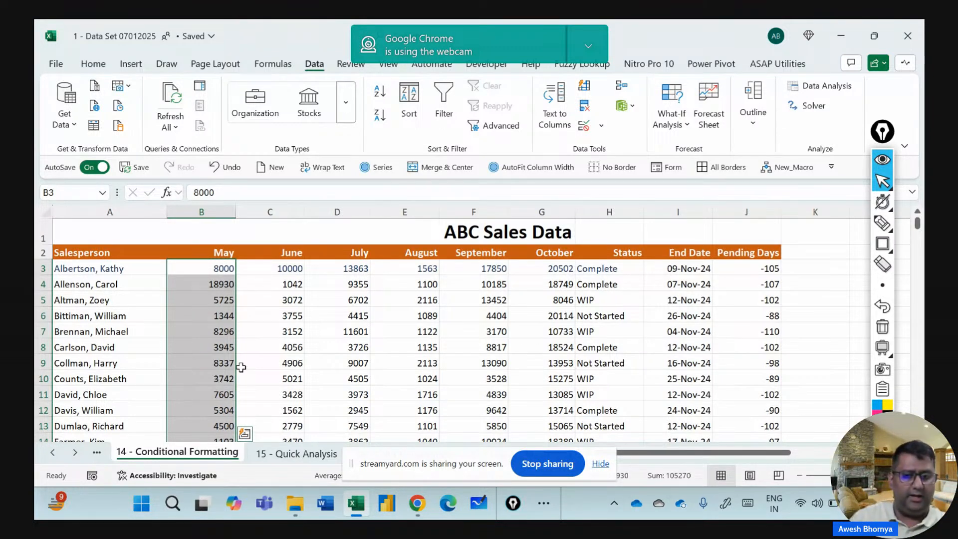
Add a Greater Than highlight rule to the selected May figures using =$M$3 with Green Fill with Dark Green Text.
{"action": "left_click", "coordinate": [93, 64]}
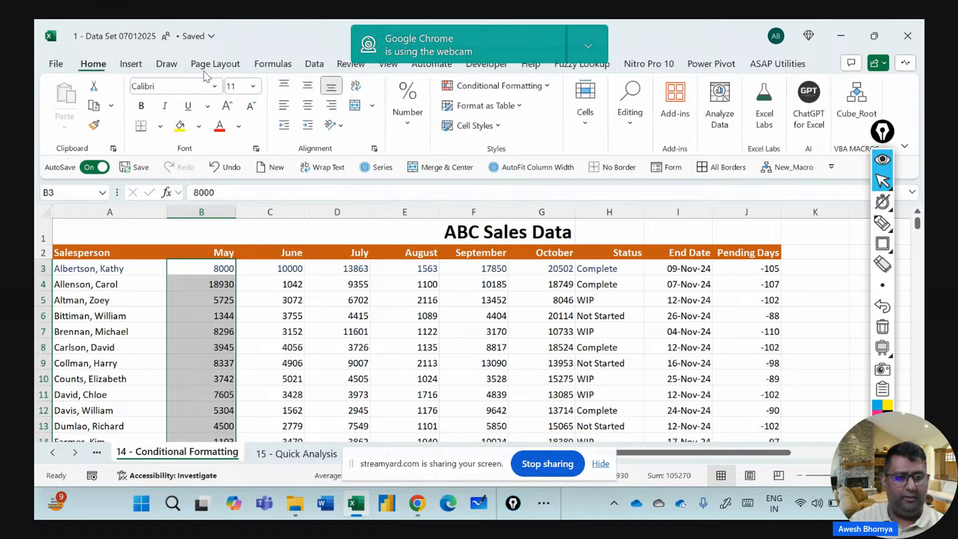
{"action": "left_click", "coordinate": [471, 89]}
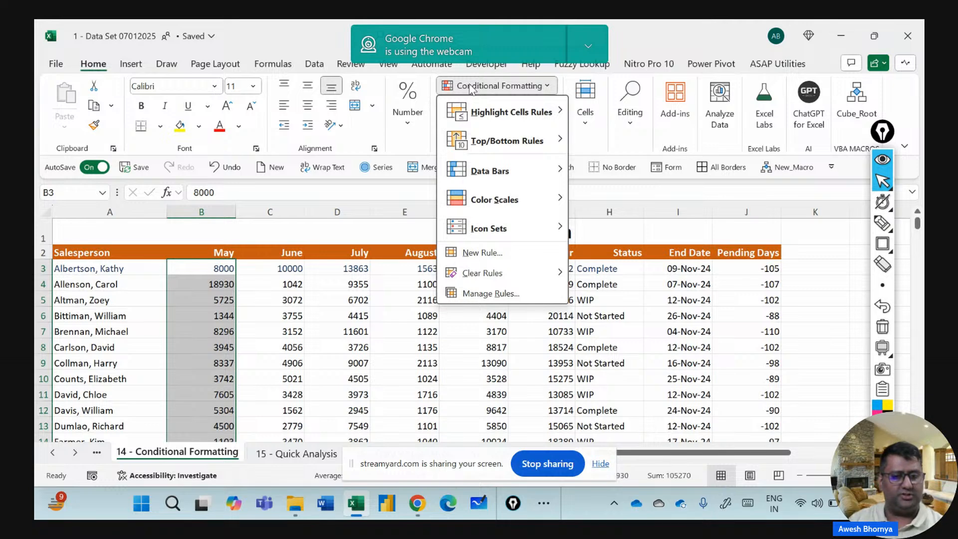
{"action": "mouse_move", "coordinate": [478, 119]}
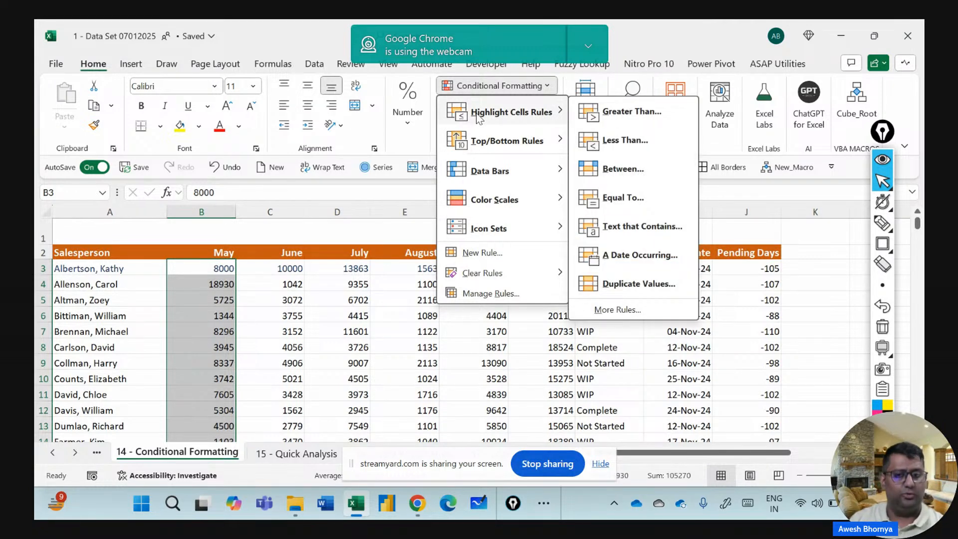
{"action": "left_click", "coordinate": [599, 113]}
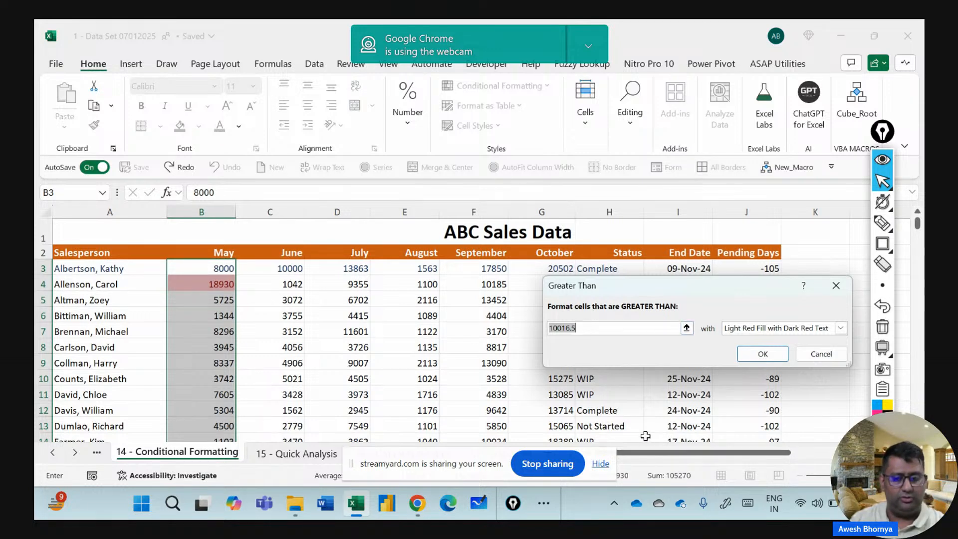
{"action": "left_click_drag", "start_coordinate": [642, 456], "coordinate": [671, 456]}
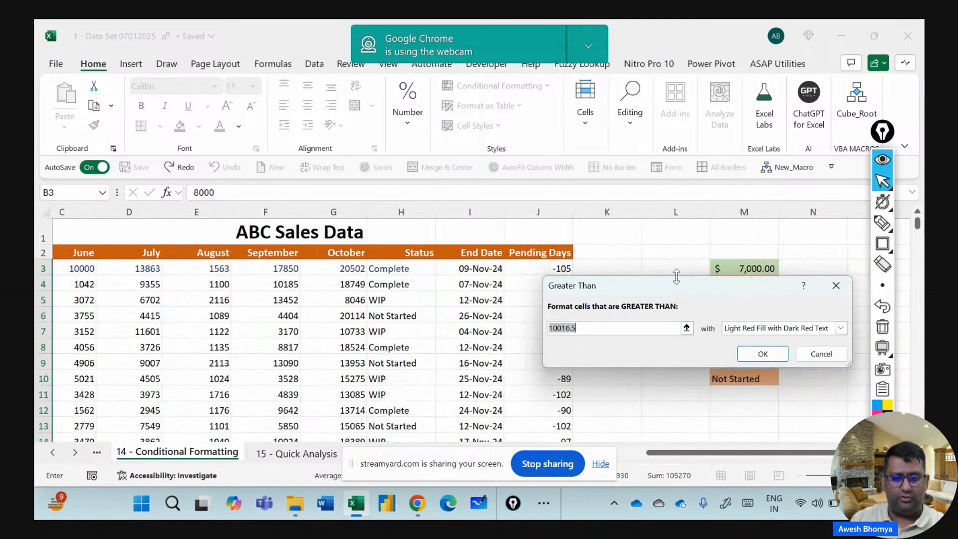
{"action": "left_click_drag", "start_coordinate": [670, 289], "coordinate": [671, 319]}
{"action": "left_click", "coordinate": [729, 269]}
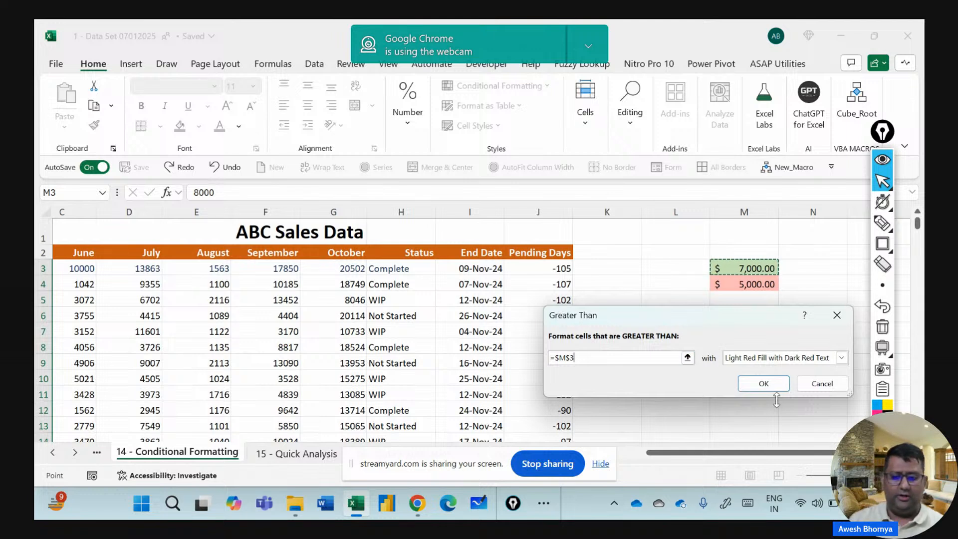
{"action": "left_click", "coordinate": [764, 361]}
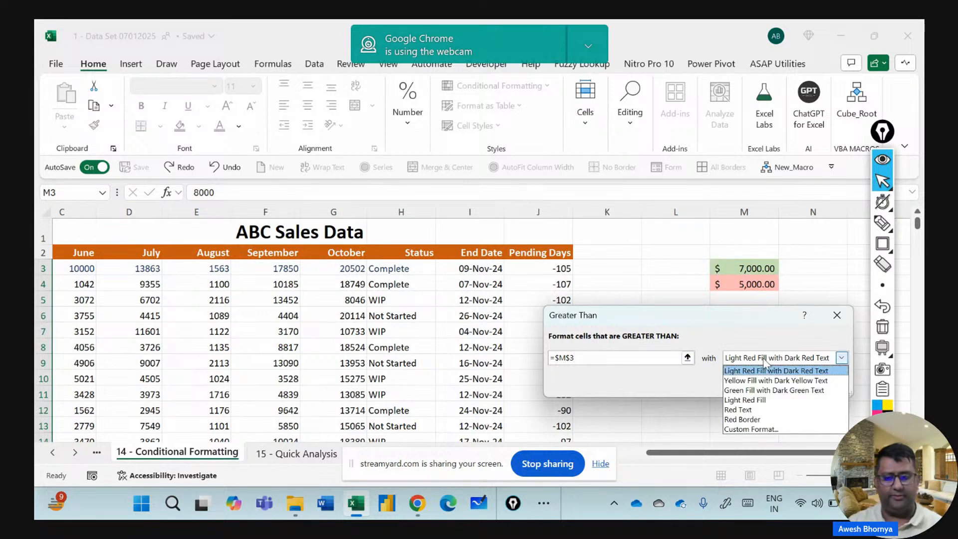
{"action": "left_click", "coordinate": [816, 391]}
{"action": "left_click", "coordinate": [763, 386]}
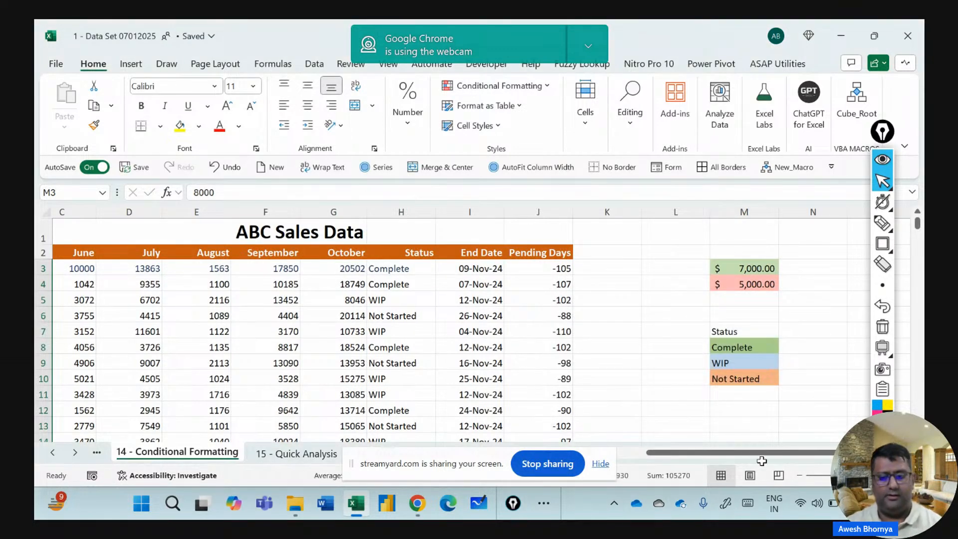
Set up a Less Than highlight rule for the same May figures using =$M$4 with Light Red Fill with Dark Red Text.
{"action": "left_click_drag", "start_coordinate": [756, 453], "coordinate": [726, 453]}
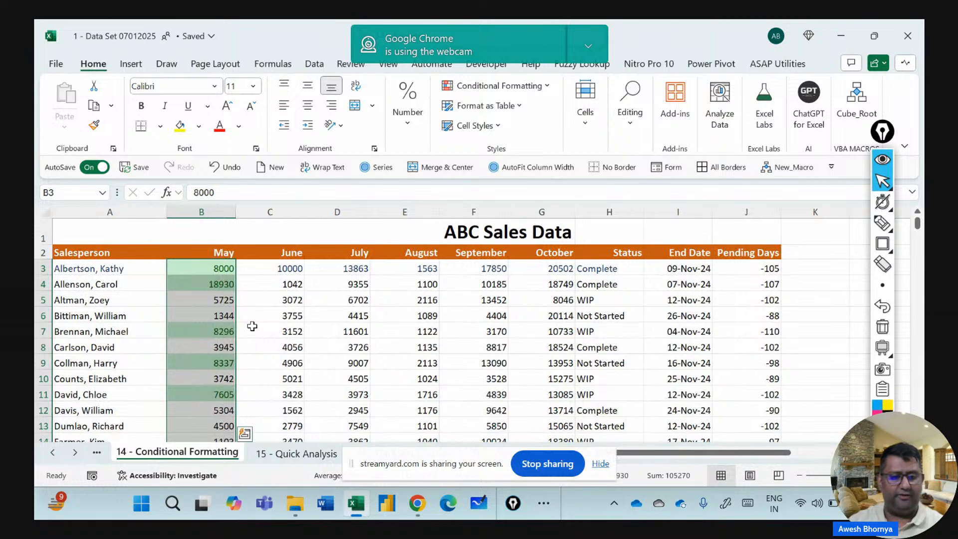
{"action": "scroll", "coordinate": [252, 326], "scroll_direction": "down", "scroll_amount": 3}
{"action": "scroll", "coordinate": [252, 326], "scroll_direction": "up", "scroll_amount": 3}
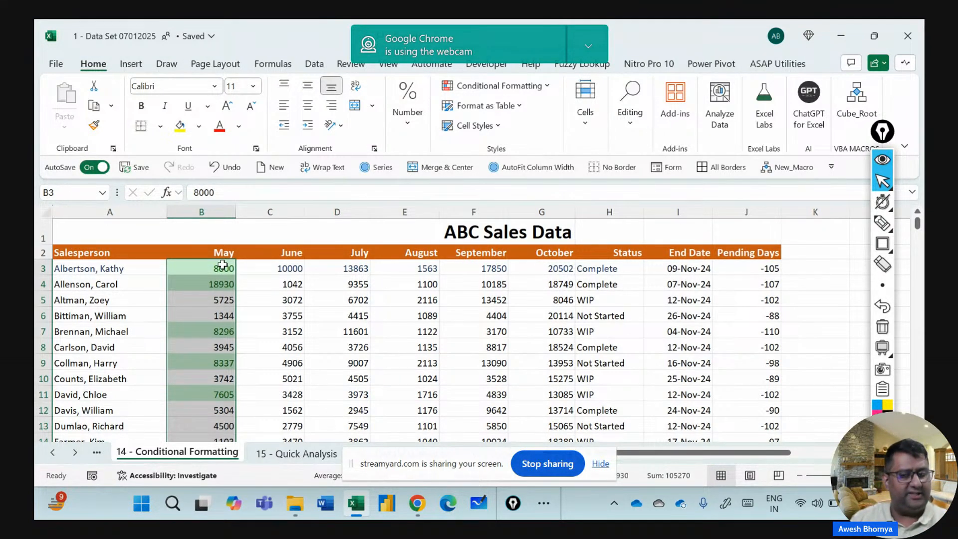
{"action": "left_click", "coordinate": [481, 86]}
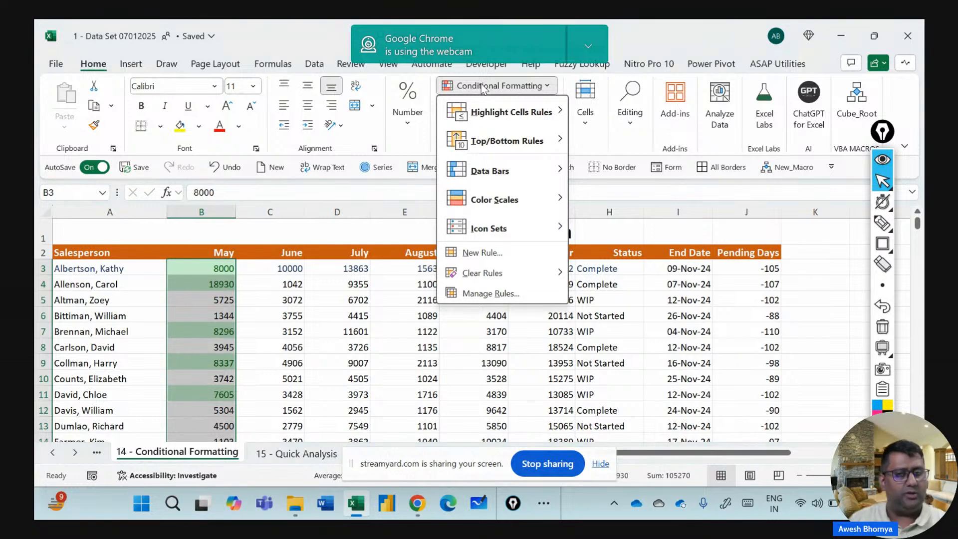
{"action": "mouse_move", "coordinate": [484, 111]}
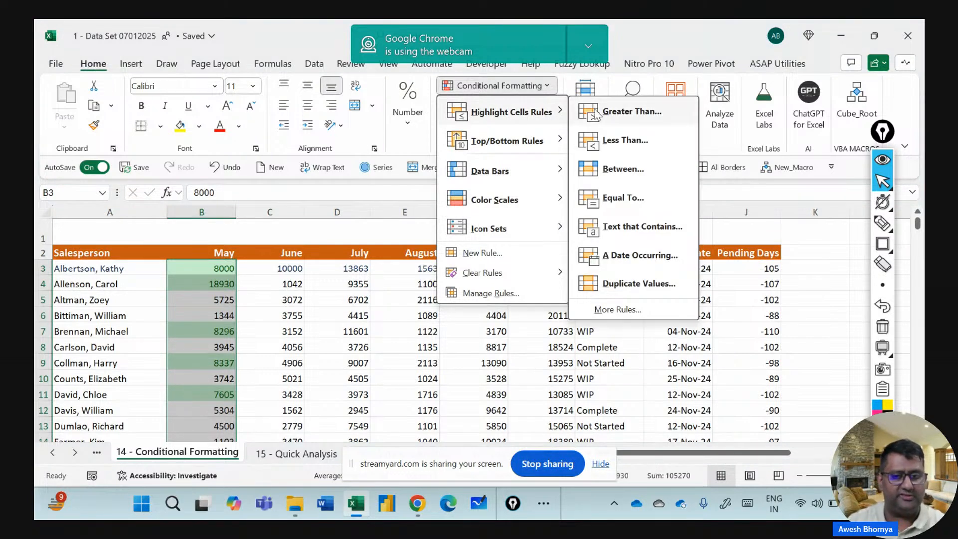
{"action": "left_click", "coordinate": [604, 141]}
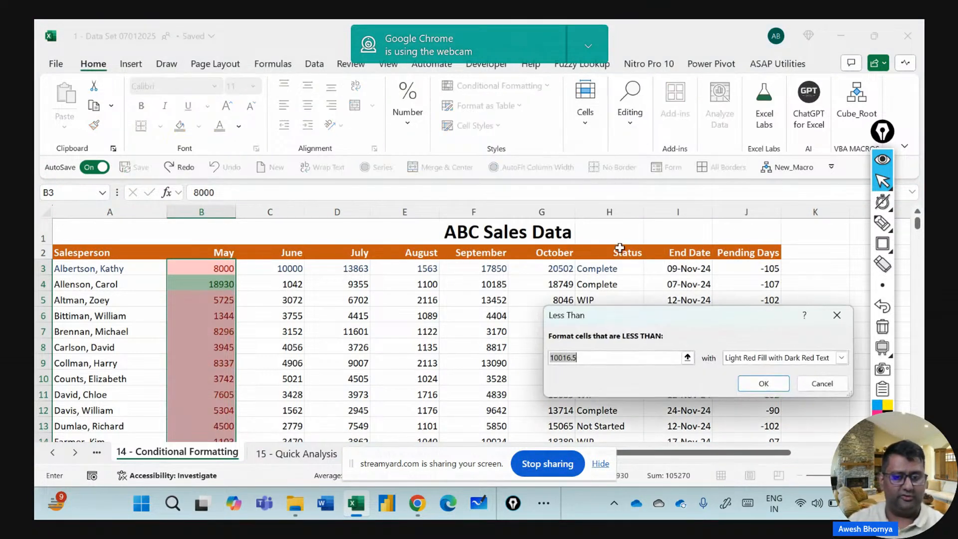
{"action": "left_click_drag", "start_coordinate": [765, 452], "coordinate": [771, 458]}
{"action": "left_click", "coordinate": [754, 284]}
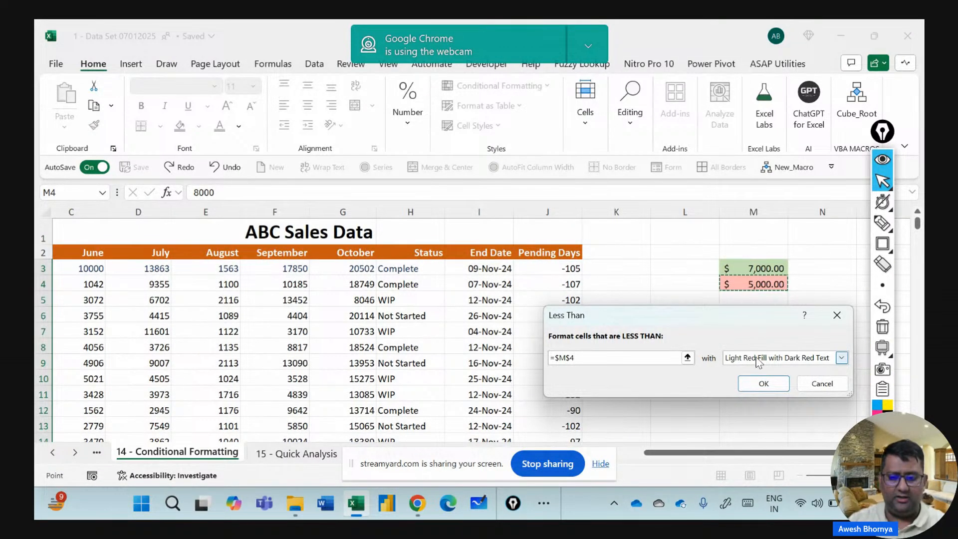
Outline the rule's format choice with a rectangle annotation, erase it, and return to the normal pointer.
{"action": "mouse_move", "coordinate": [884, 213]}
{"action": "left_click", "coordinate": [883, 243]}
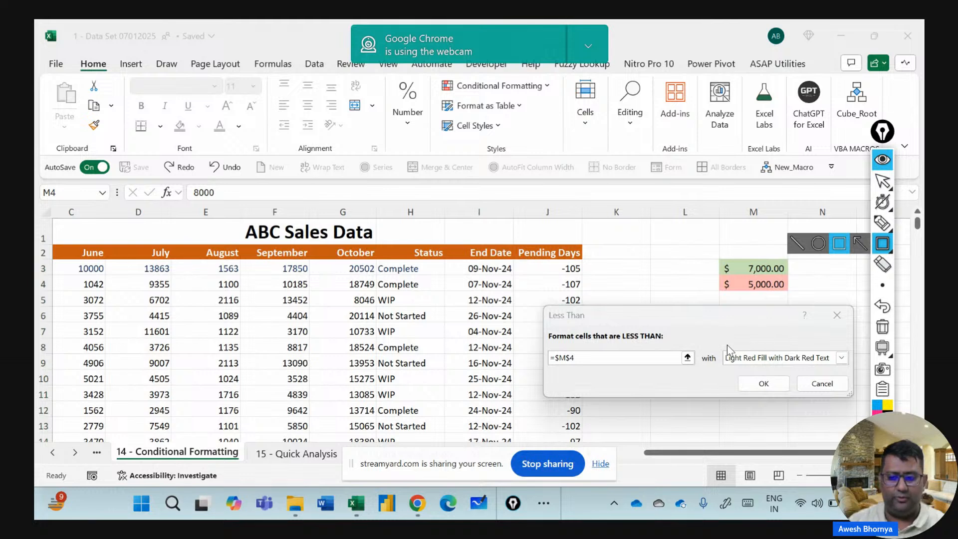
{"action": "mouse_move", "coordinate": [718, 343]}
{"action": "left_mouse_down"}
{"action": "mouse_move", "coordinate": [831, 375]}
{"action": "mouse_move", "coordinate": [849, 370]}
{"action": "left_mouse_up"}
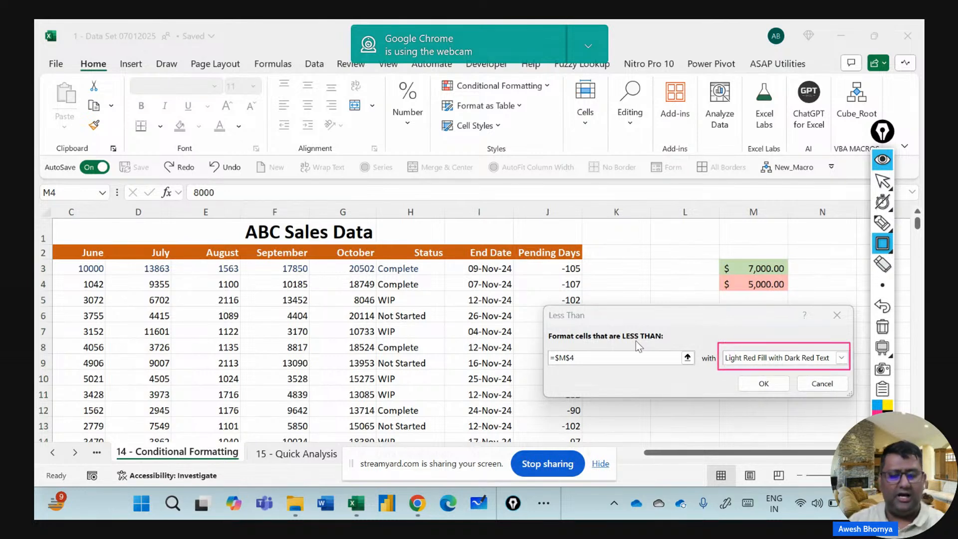
{"action": "left_click", "coordinate": [882, 327]}
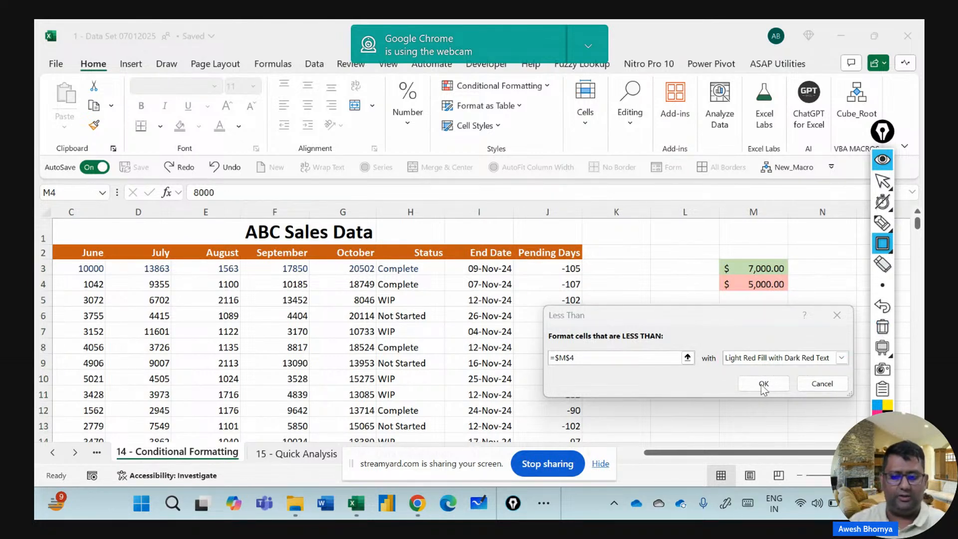
{"action": "left_click", "coordinate": [883, 181]}
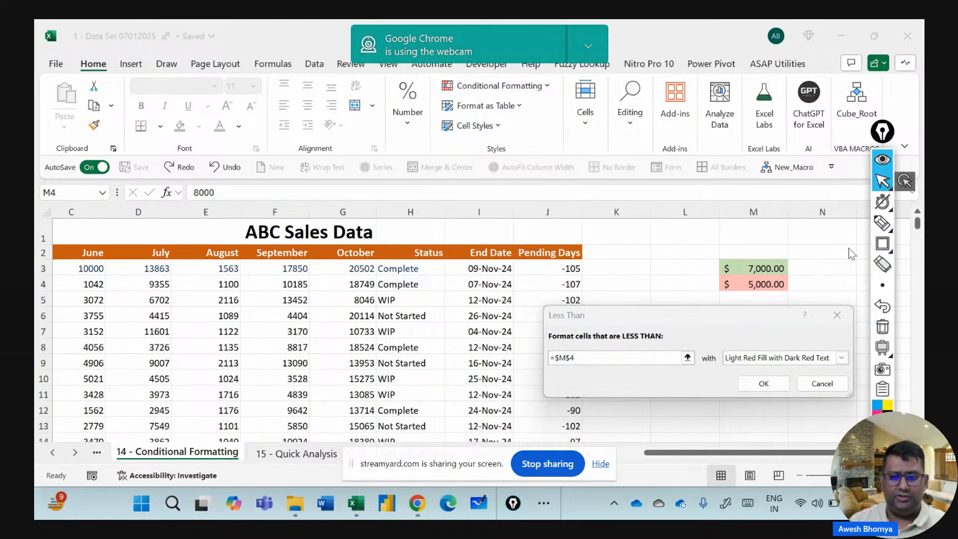
Apply the Less Than rule and review the green and red highlighting down the May column.
{"action": "left_click", "coordinate": [762, 384]}
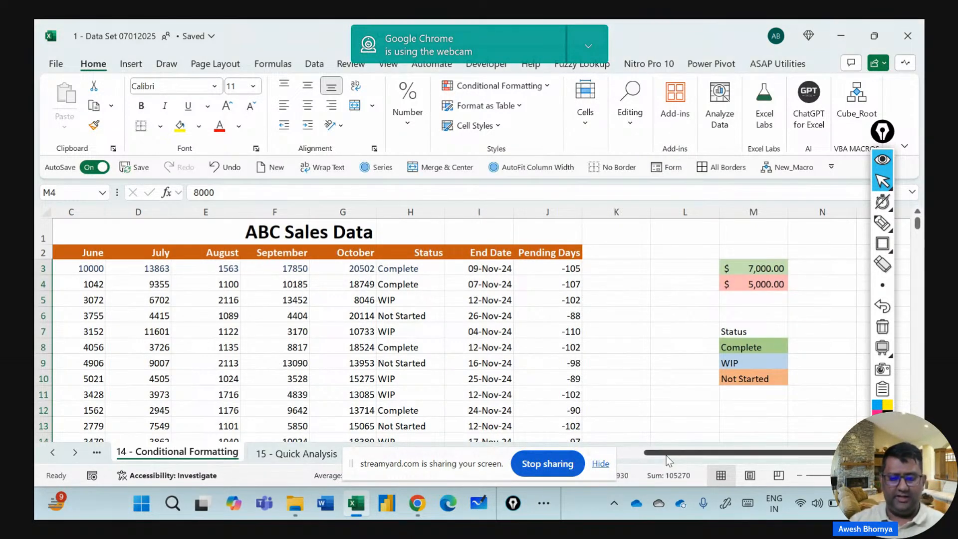
{"action": "scroll", "coordinate": [666, 454], "scroll_direction": "left", "scroll_amount": 3}
{"action": "left_click", "coordinate": [234, 311]}
{"action": "scroll", "coordinate": [243, 305], "scroll_direction": "down", "scroll_amount": 3}
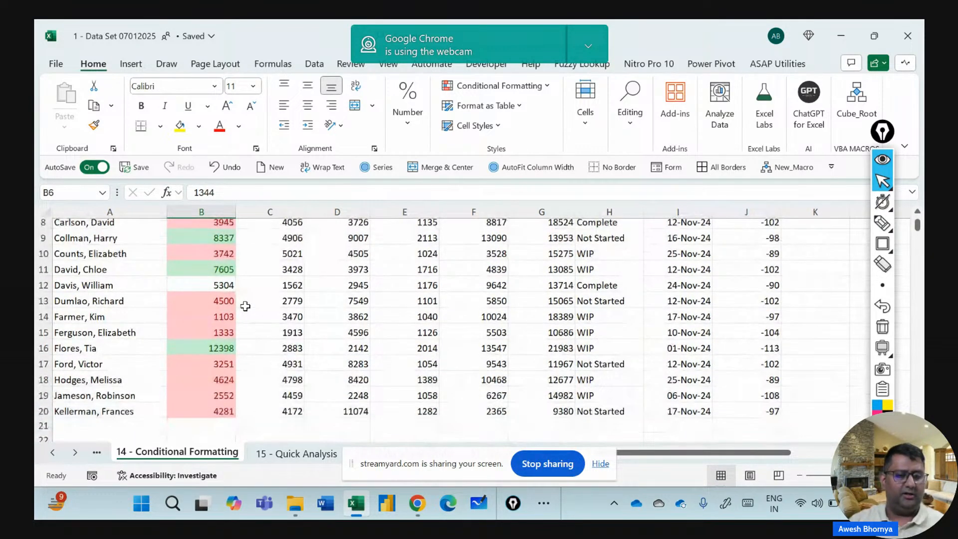
{"action": "scroll", "coordinate": [245, 306], "scroll_direction": "up", "scroll_amount": 3}
Test the highlighting by entering 4500, 8500 and 5500 in turn as the May figure in B5.
{"action": "left_click", "coordinate": [205, 301]}
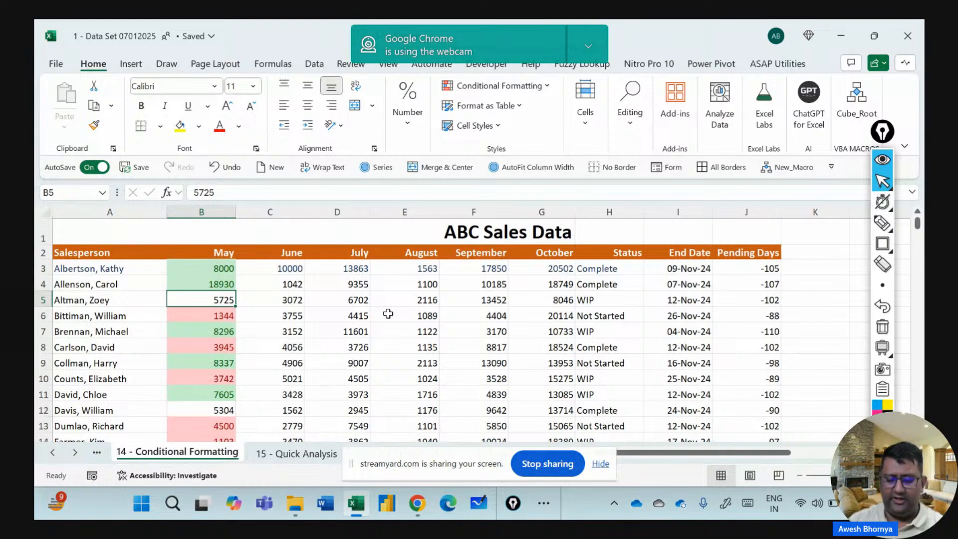
{"action": "type", "text": "45"}
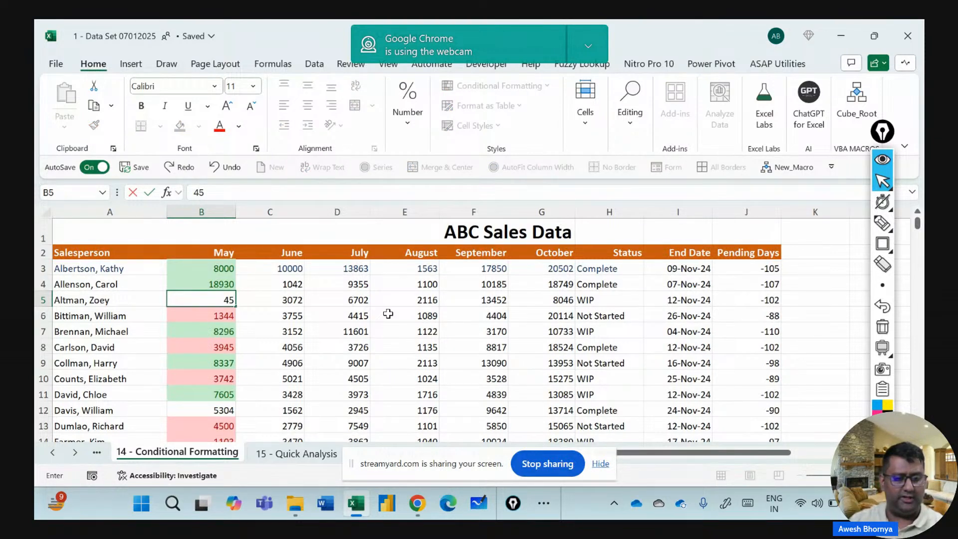
{"action": "type", "text": "00"}
{"action": "key", "text": "Return"}
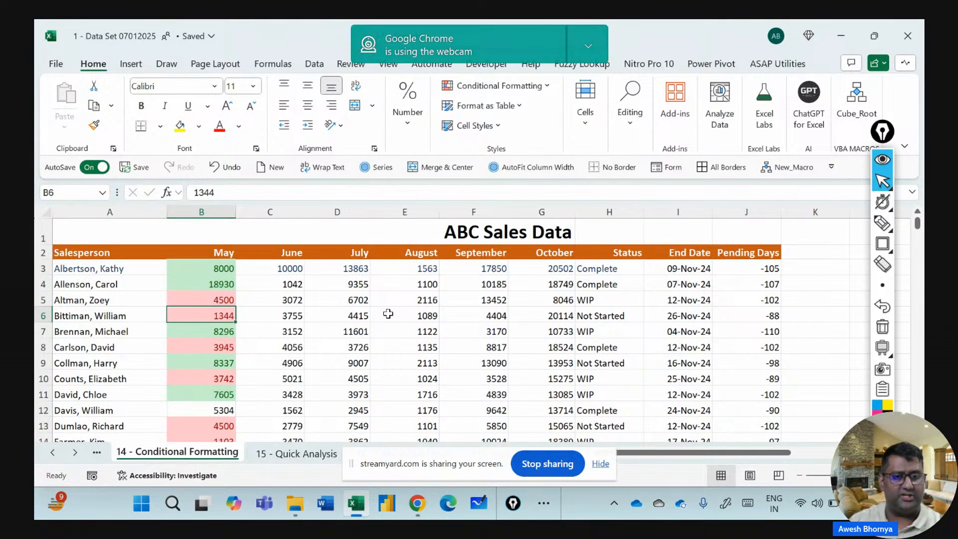
{"action": "key", "text": "Up"}
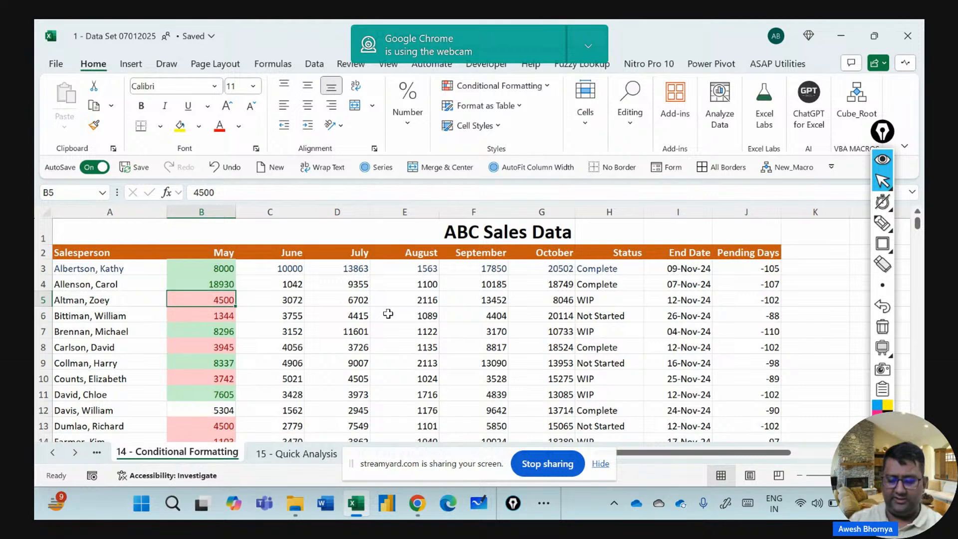
{"action": "type", "text": "8500"}
{"action": "key", "text": "Return"}
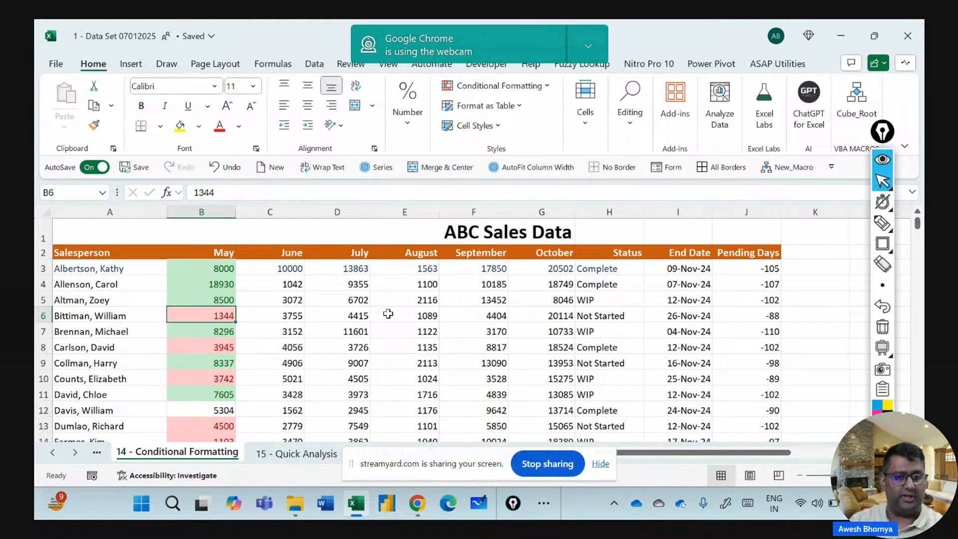
{"action": "key", "text": "Up"}
{"action": "type", "text": "5500"}
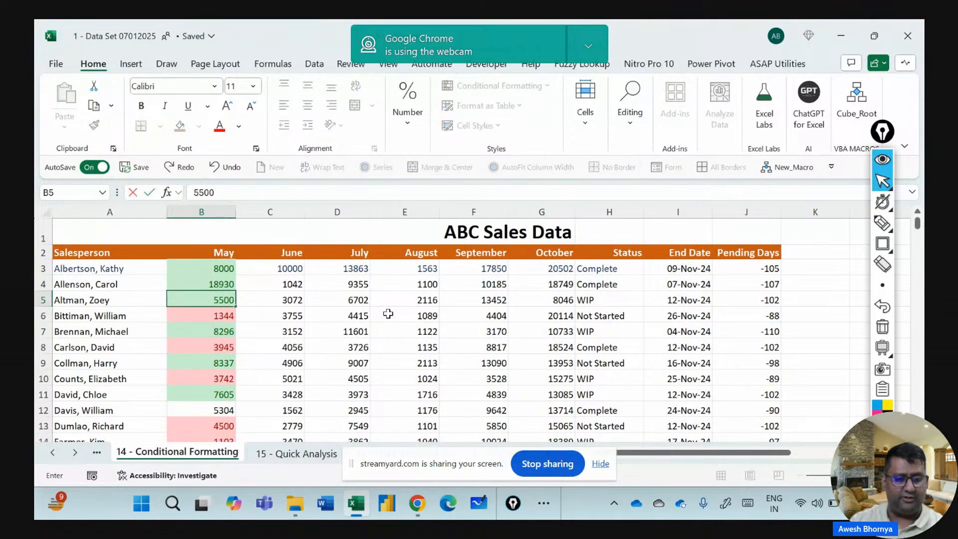
{"action": "key", "text": "Return"}
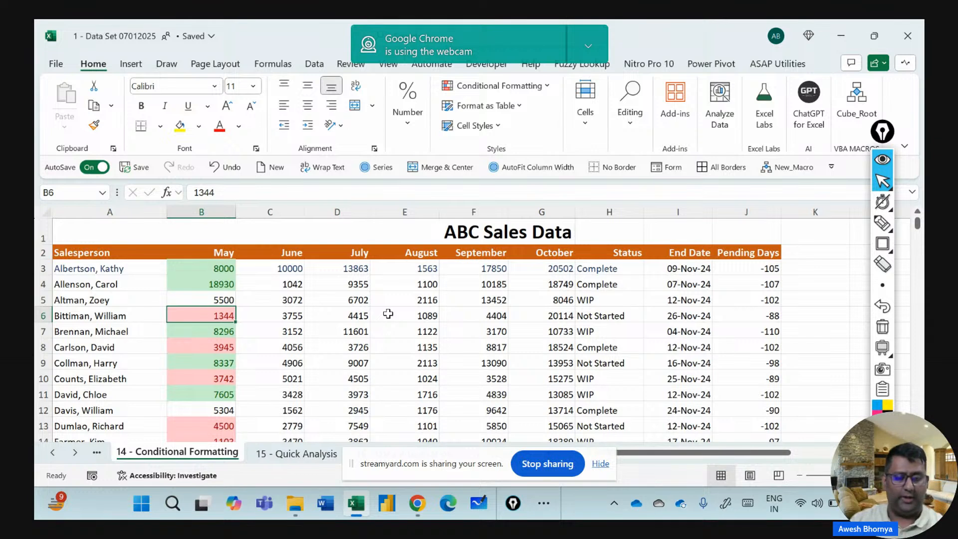
Undo the three test entries in B5.
{"action": "key", "text": "ctrl+z"}
{"action": "key", "text": "ctrl+z"}
{"action": "key", "text": "ctrl+z"}
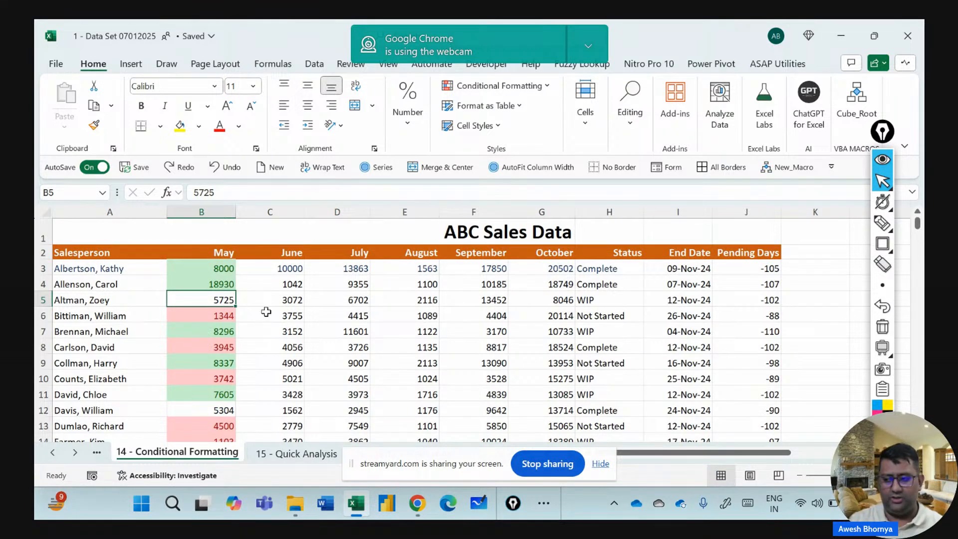
Review the highlighted May figures and clear the conditional formatting rules from the entire sheet.
{"action": "scroll", "coordinate": [231, 305], "scroll_direction": "down", "scroll_amount": 3}
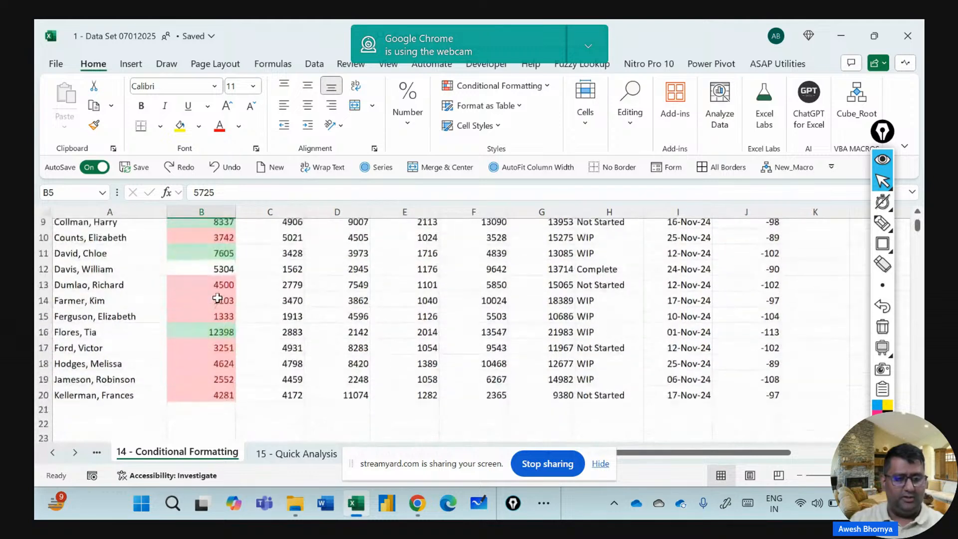
{"action": "scroll", "coordinate": [217, 298], "scroll_direction": "up", "scroll_amount": 3}
{"action": "scroll", "coordinate": [217, 298], "scroll_direction": "down", "scroll_amount": 3}
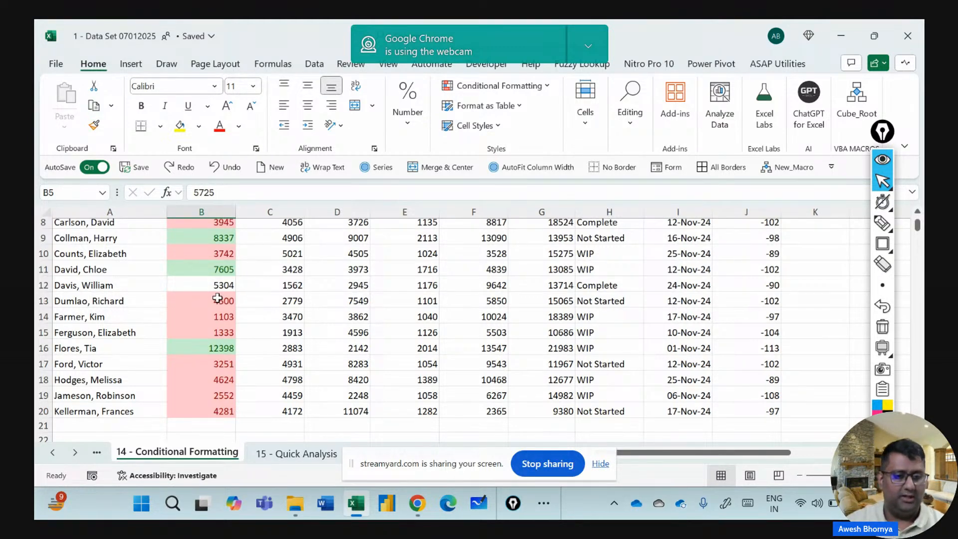
{"action": "scroll", "coordinate": [217, 298], "scroll_direction": "up", "scroll_amount": 3}
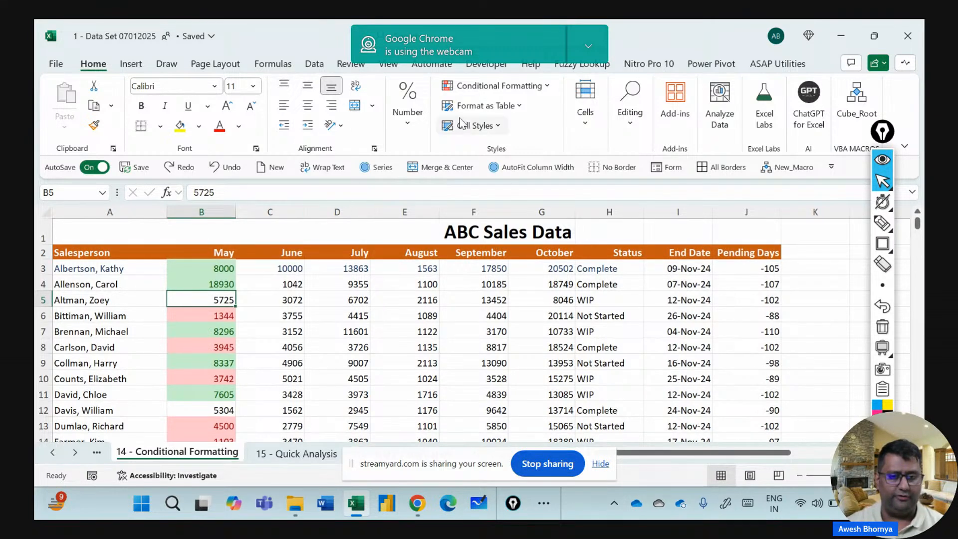
{"action": "left_click", "coordinate": [481, 88]}
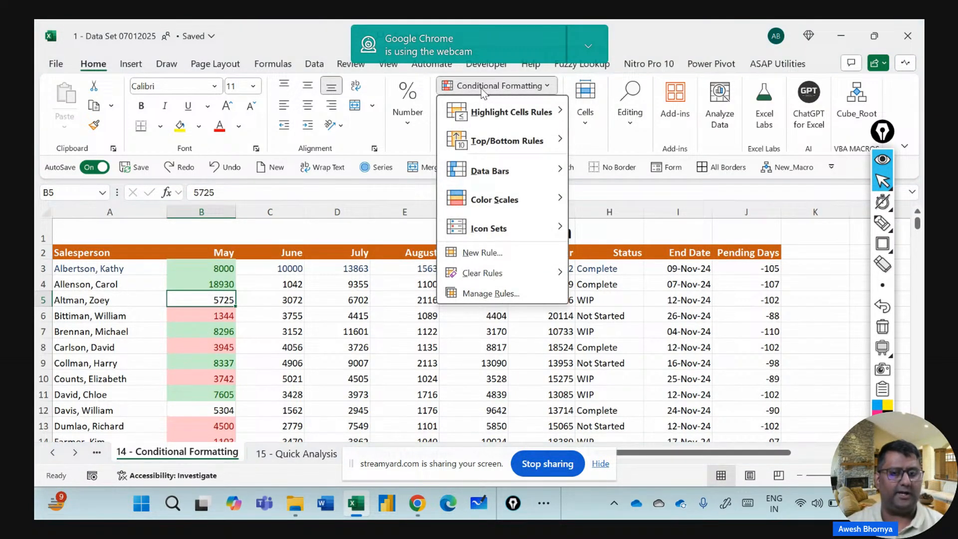
{"action": "mouse_move", "coordinate": [534, 275]}
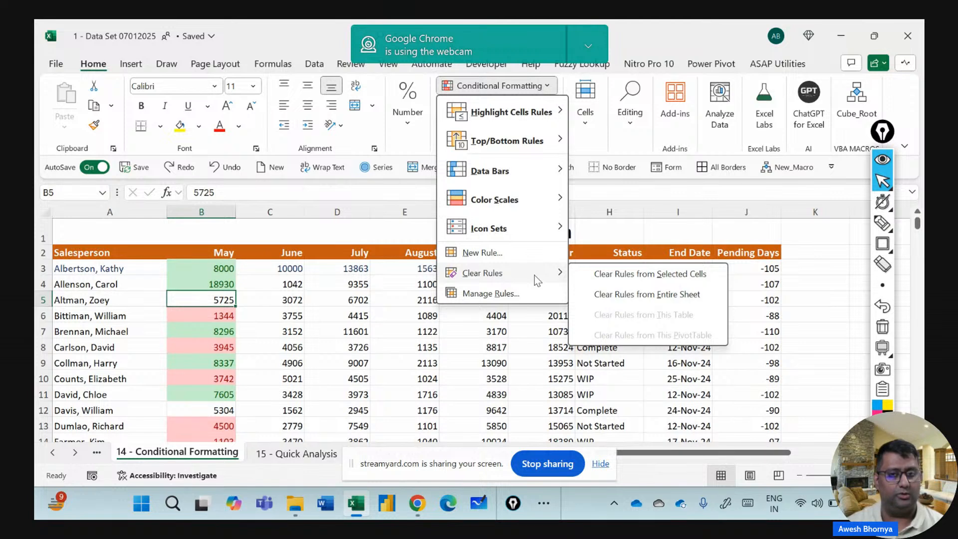
{"action": "left_click", "coordinate": [600, 295]}
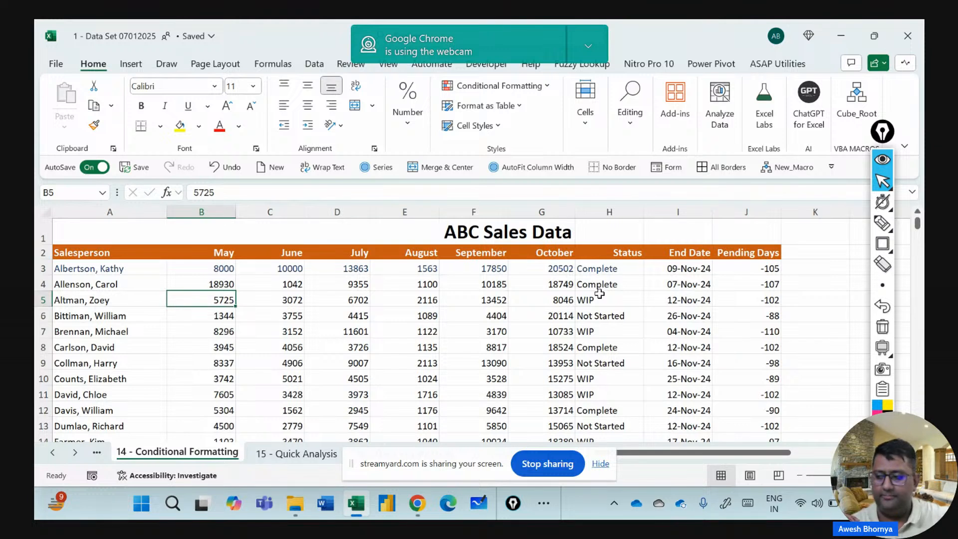
Apply the Green-Yellow-Red color scale to the May to October sales figures in B3:G20 and deselect the range.
{"action": "left_click", "coordinate": [216, 271]}
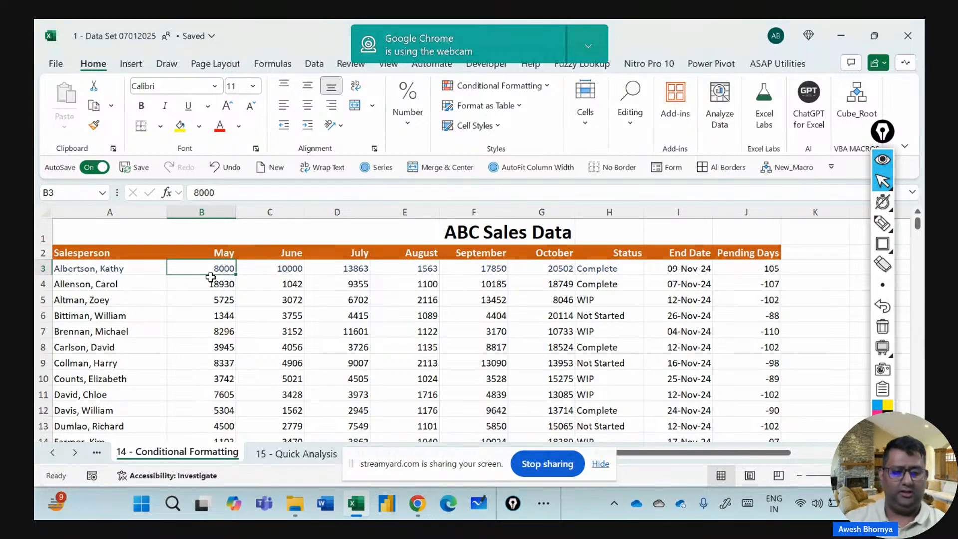
{"action": "left_click_drag", "start_coordinate": [205, 266], "coordinate": [550, 408]}
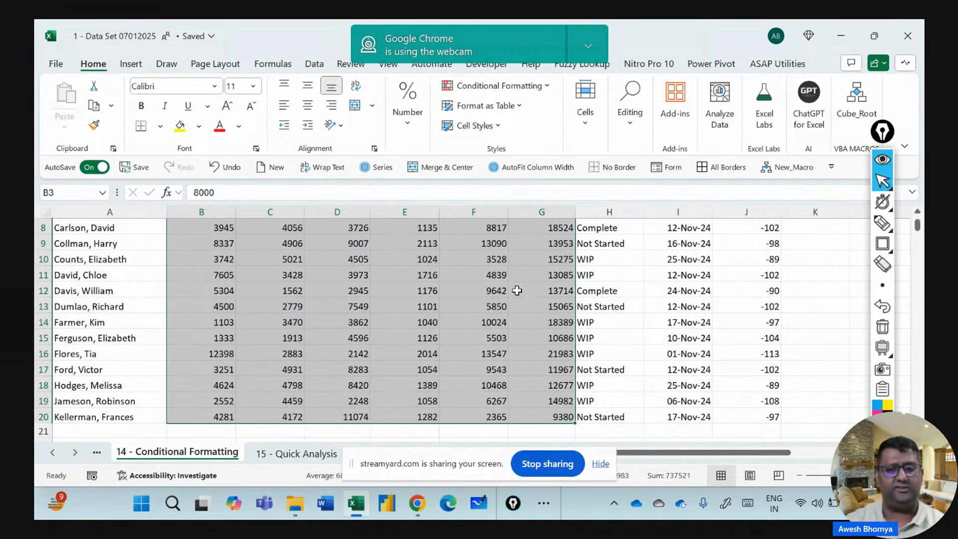
{"action": "scroll", "coordinate": [517, 290], "scroll_direction": "up", "scroll_amount": 3}
{"action": "left_click", "coordinate": [491, 90]}
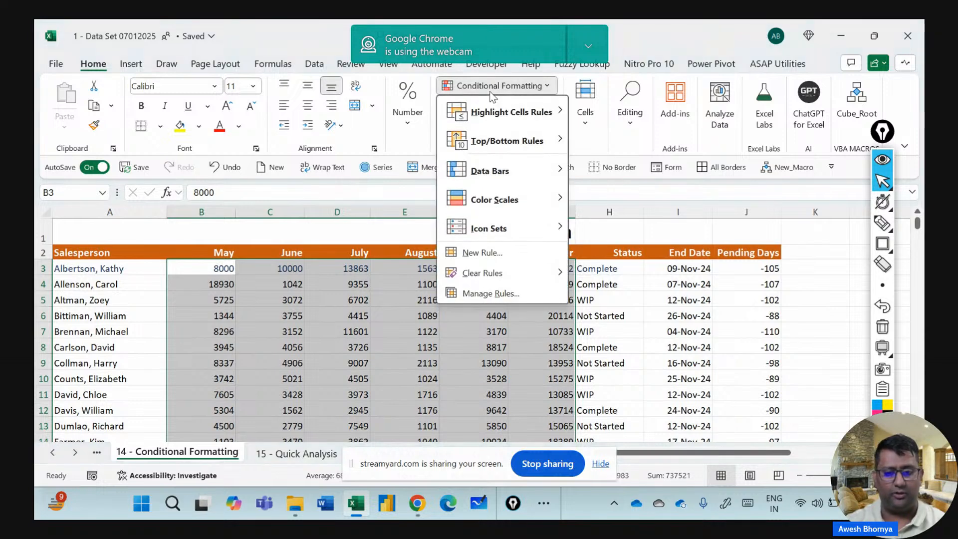
{"action": "mouse_move", "coordinate": [494, 205]}
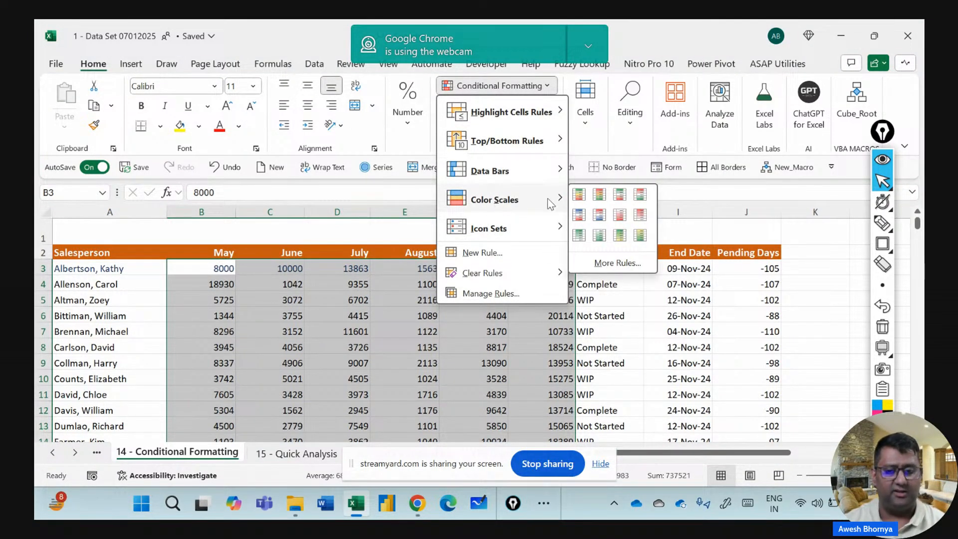
{"action": "left_click", "coordinate": [579, 197]}
{"action": "left_click", "coordinate": [494, 315]}
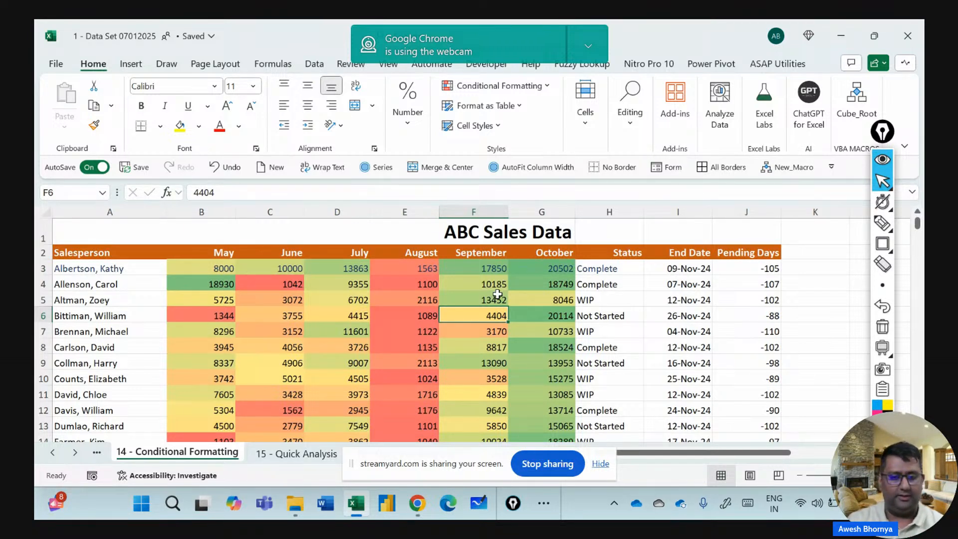
{"action": "left_click", "coordinate": [491, 283]}
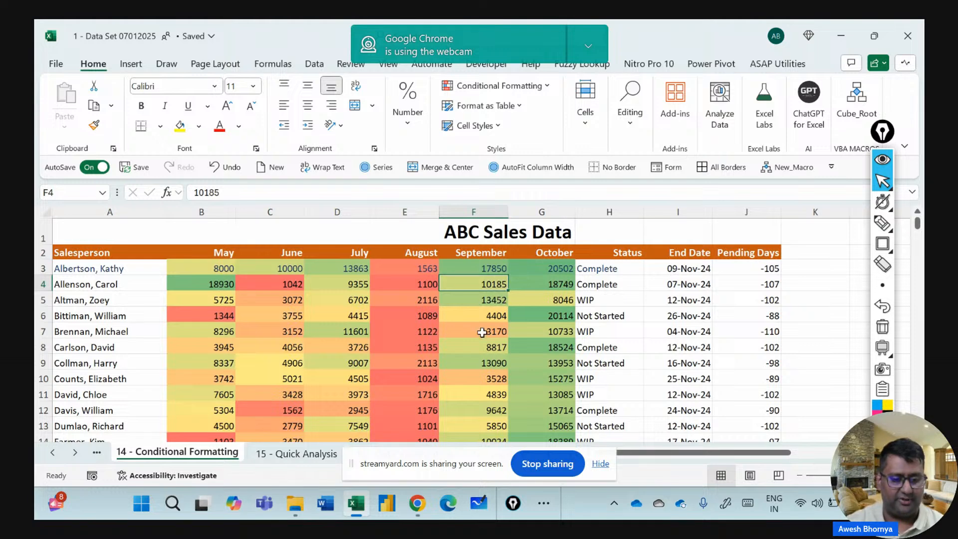
On the 15 - Quick Analysis sheet, hide the screen-sharing bar and select the sales figures in B3:G20.
{"action": "left_click", "coordinate": [276, 458]}
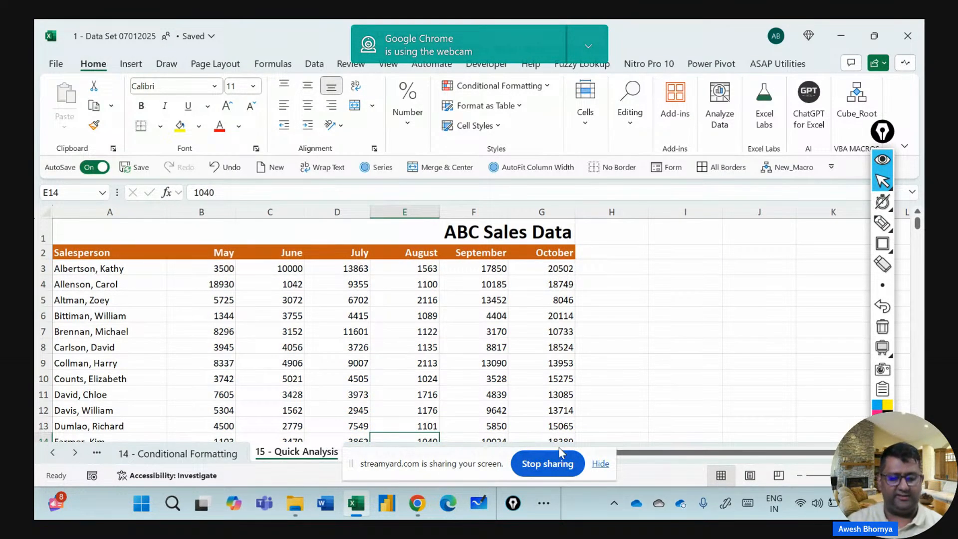
{"action": "left_click", "coordinate": [601, 464]}
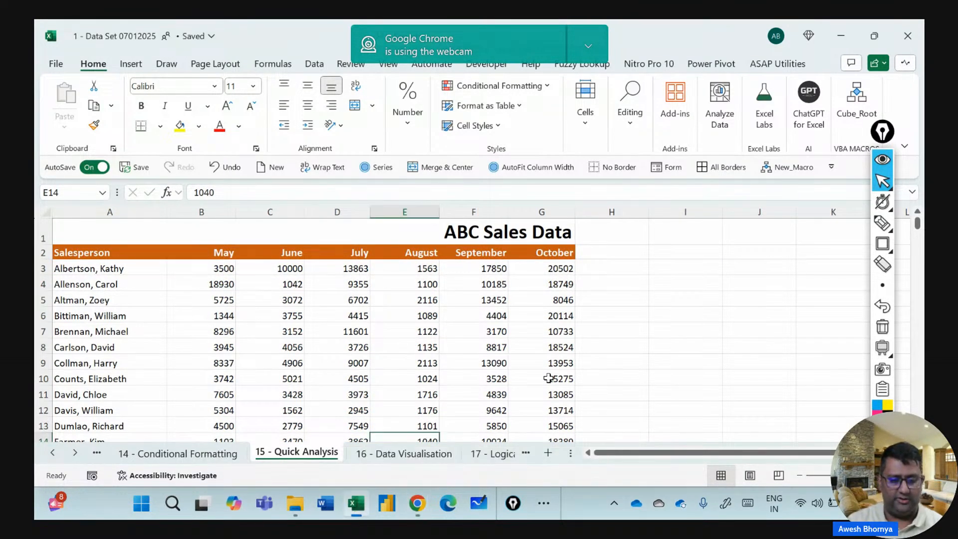
{"action": "left_click", "coordinate": [223, 269]}
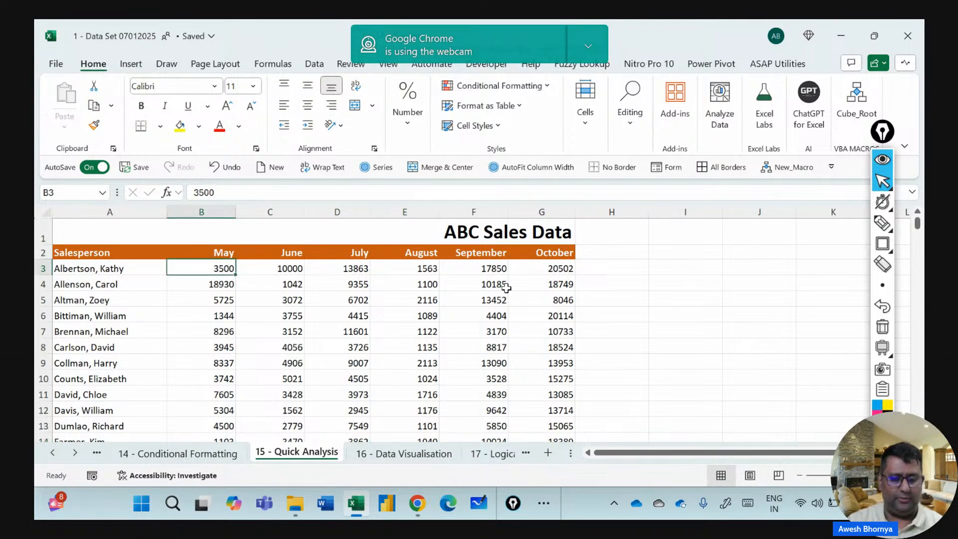
{"action": "left_click", "coordinate": [613, 270]}
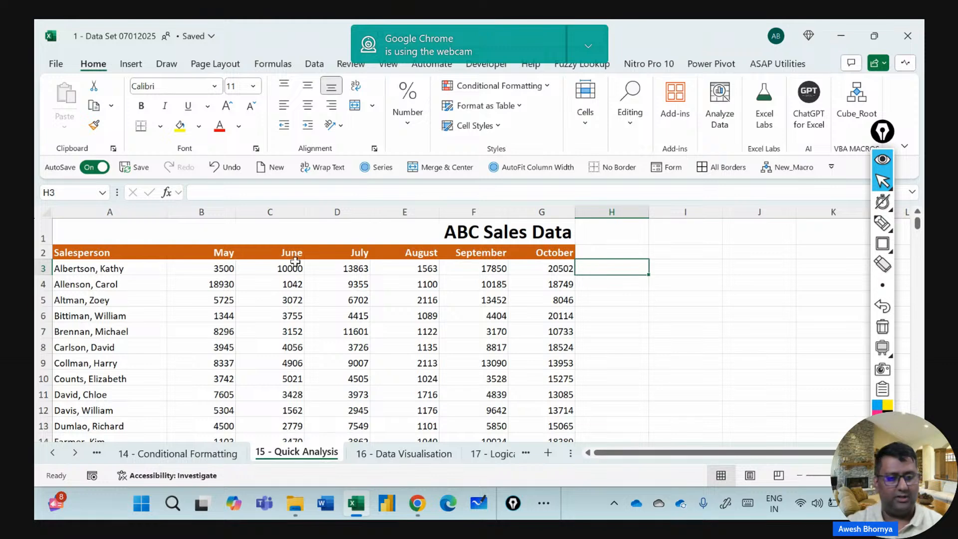
{"action": "left_click_drag", "start_coordinate": [183, 271], "coordinate": [531, 430]}
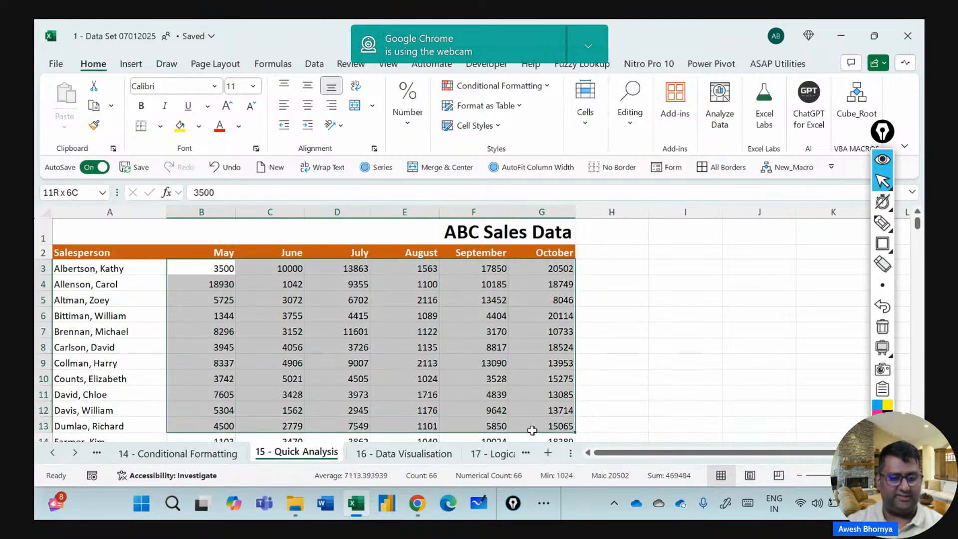
{"action": "left_click_drag", "start_coordinate": [529, 494], "coordinate": [530, 346]}
{"action": "scroll", "coordinate": [530, 345], "scroll_direction": "up", "scroll_amount": 4}
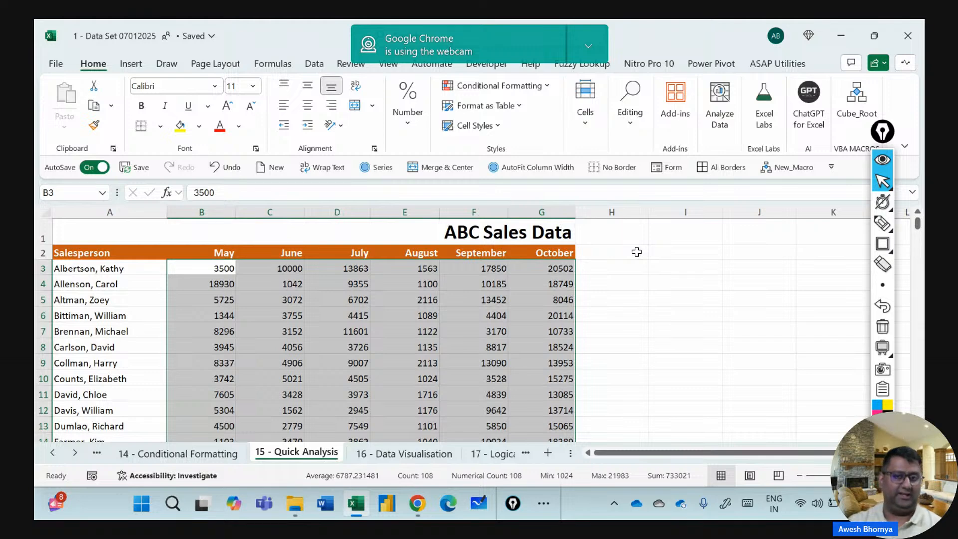
Use Quick Analysis to add a % Total for each row in column H beside the selected sales figures.
{"action": "scroll", "coordinate": [583, 434], "scroll_direction": "down", "scroll_amount": 1}
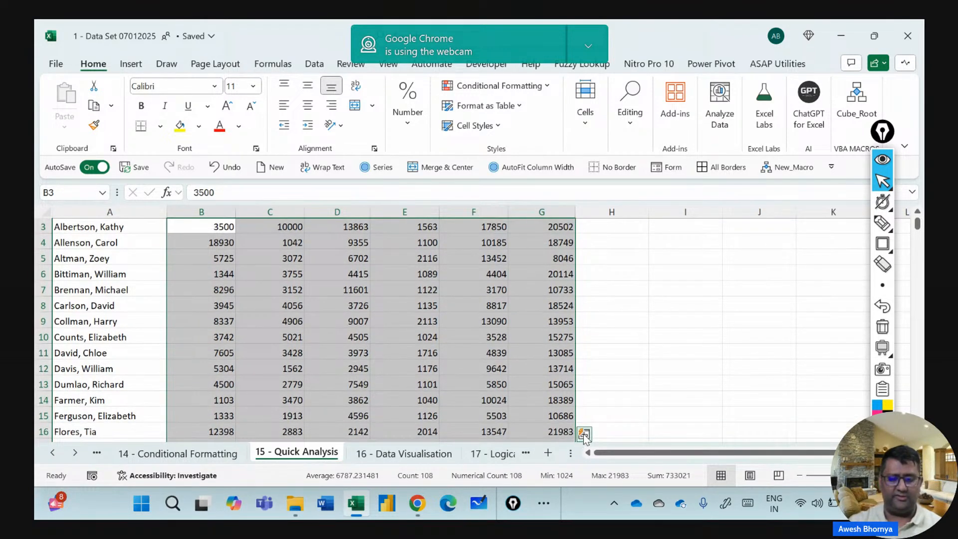
{"action": "left_click", "coordinate": [584, 434]}
{"action": "scroll", "coordinate": [578, 304], "scroll_direction": "up", "scroll_amount": 1}
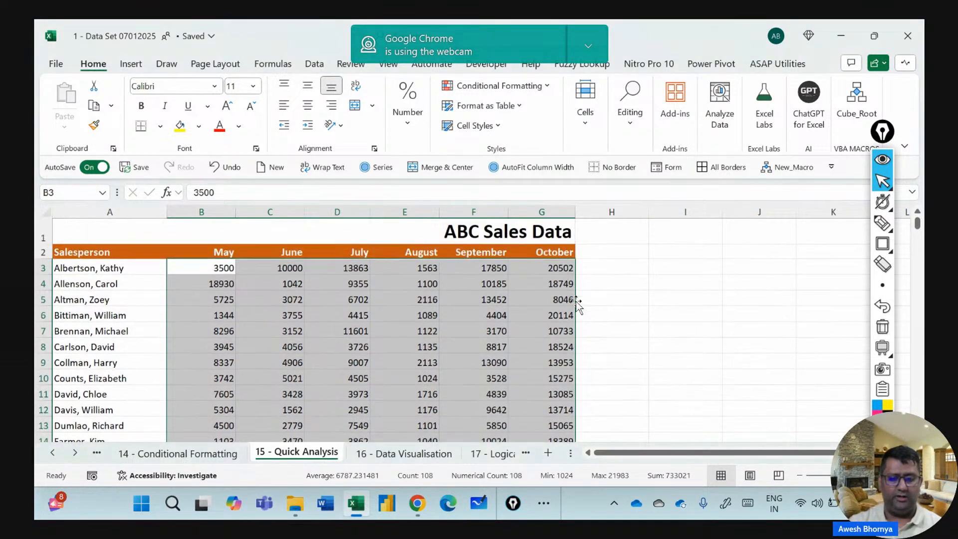
{"action": "left_click", "coordinate": [584, 434]}
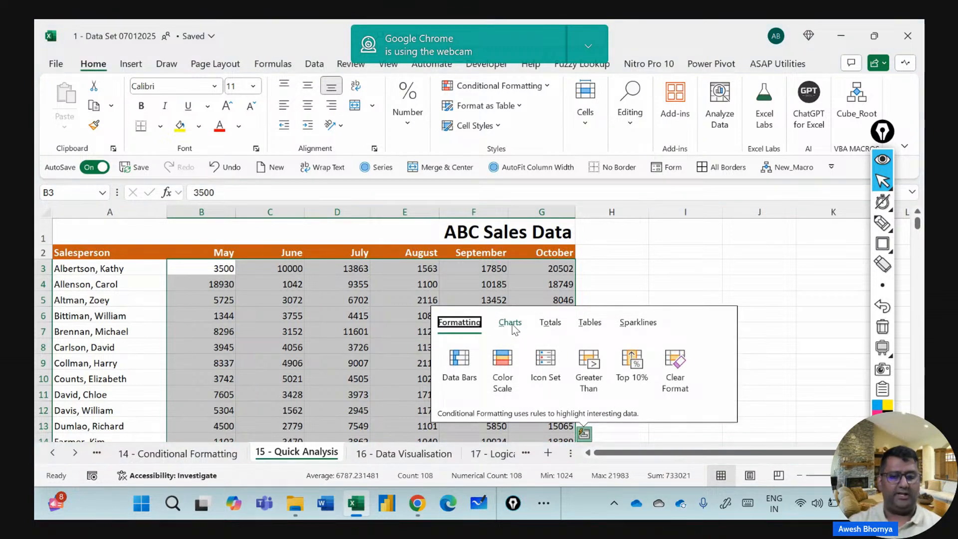
{"action": "left_click", "coordinate": [551, 327]}
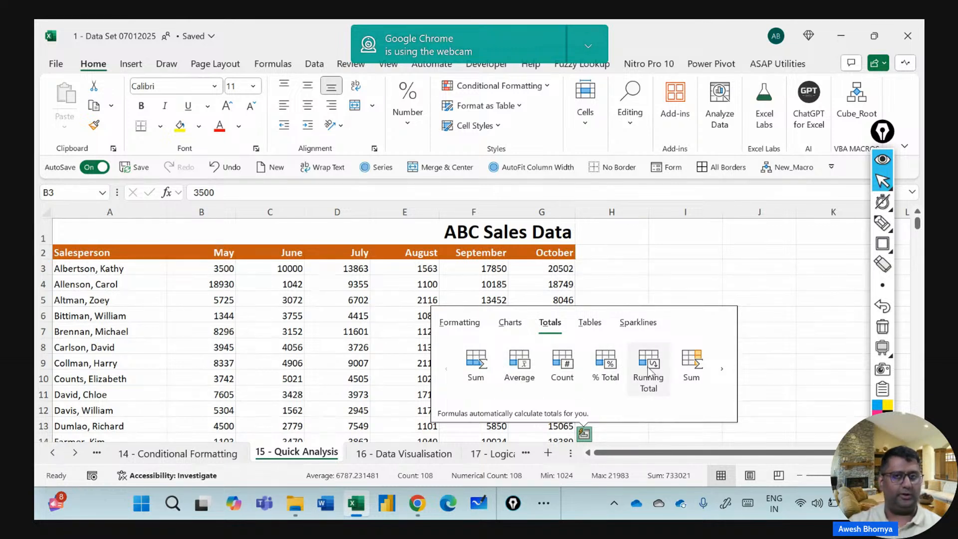
{"action": "left_click", "coordinate": [721, 367]}
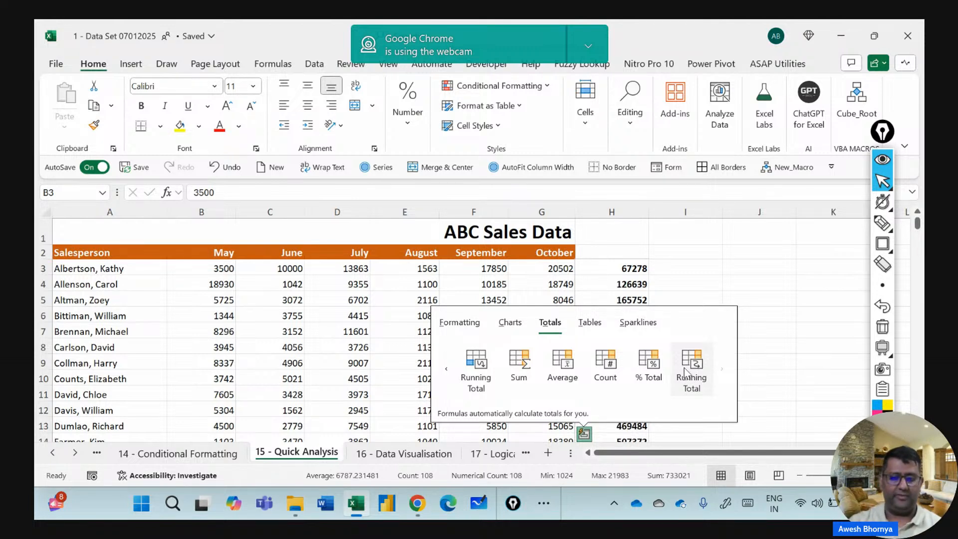
{"action": "left_click", "coordinate": [656, 366]}
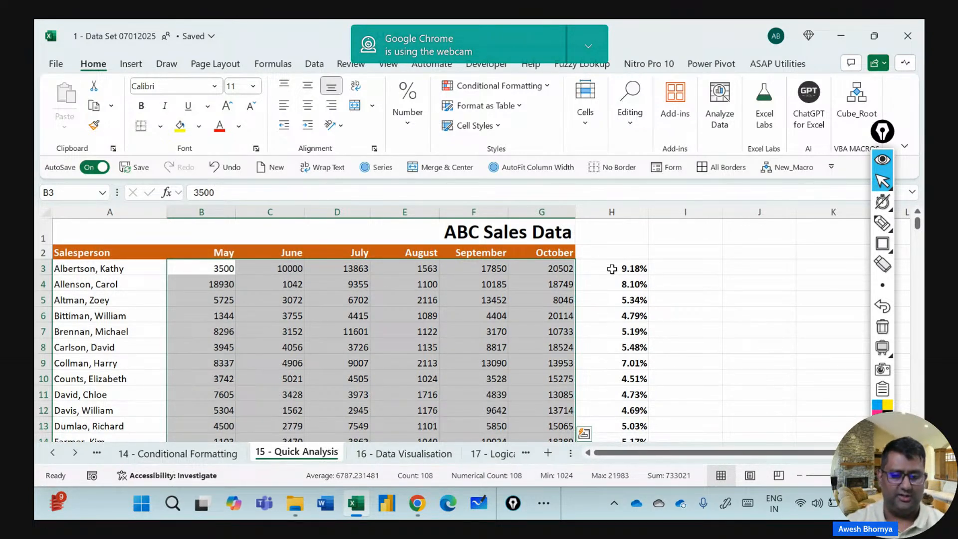
{"action": "scroll", "coordinate": [612, 269], "scroll_direction": "down", "scroll_amount": 3}
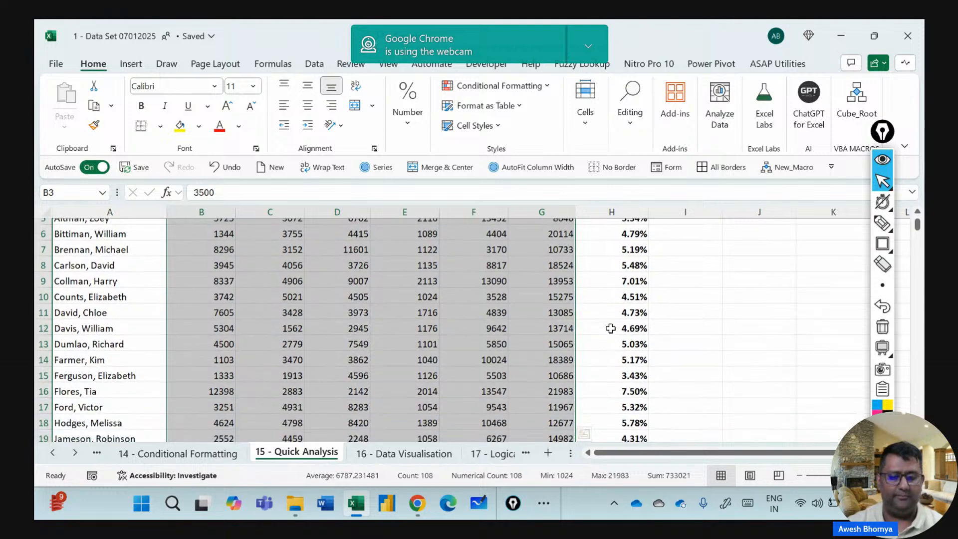
Apply the Green-Yellow-Red color scale to the row percentages in H3:H20 and deselect the range.
{"action": "scroll", "coordinate": [612, 326], "scroll_direction": "up", "scroll_amount": 3}
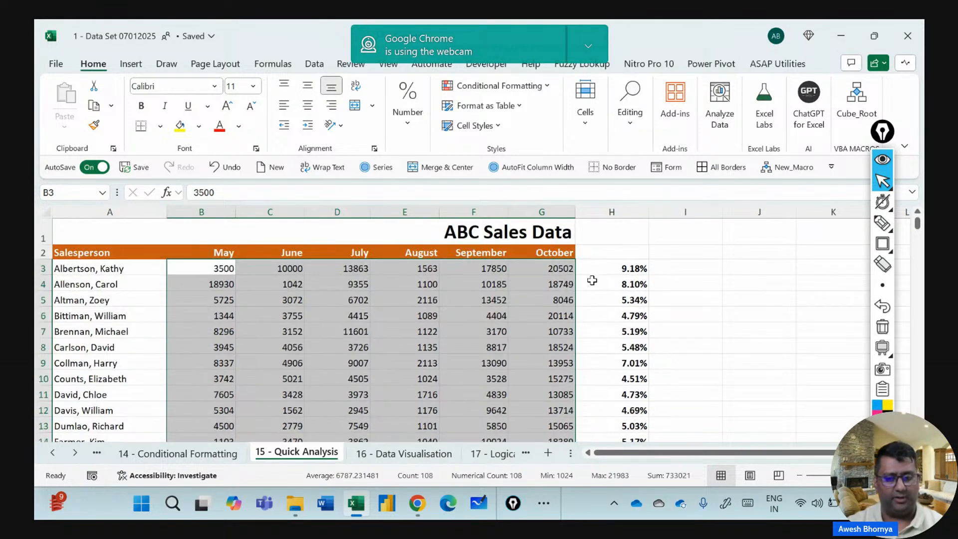
{"action": "left_click", "coordinate": [618, 268]}
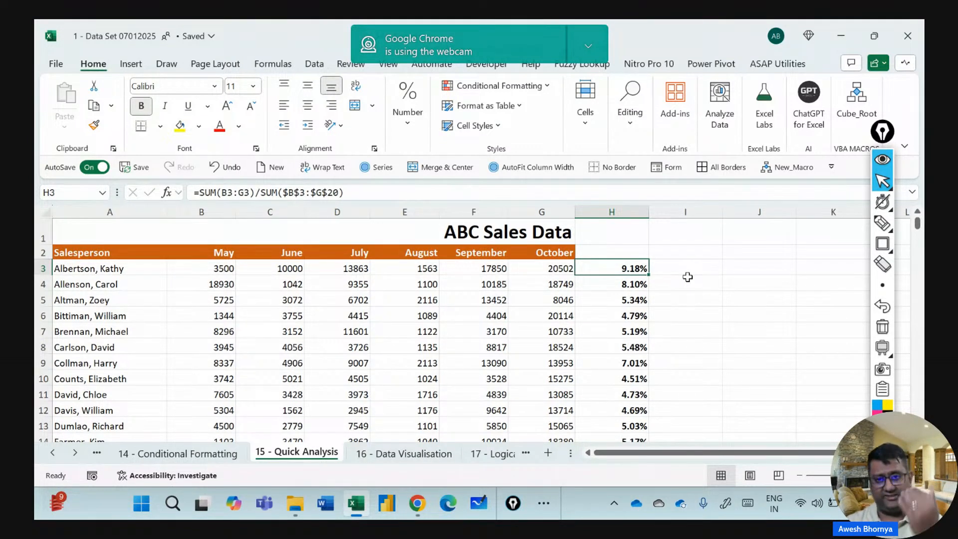
{"action": "left_click_drag", "start_coordinate": [612, 270], "coordinate": [622, 434]}
{"action": "left_click", "coordinate": [481, 88]}
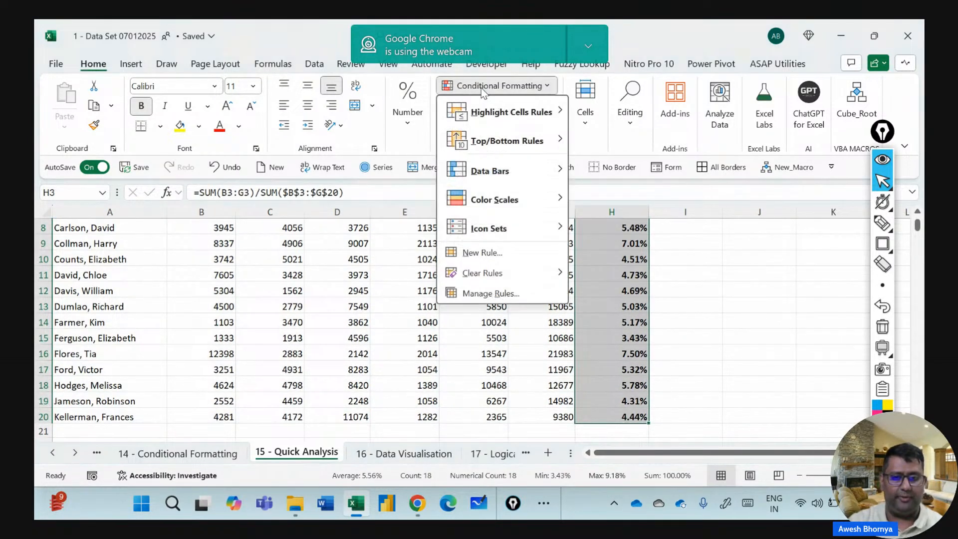
{"action": "mouse_move", "coordinate": [494, 203]}
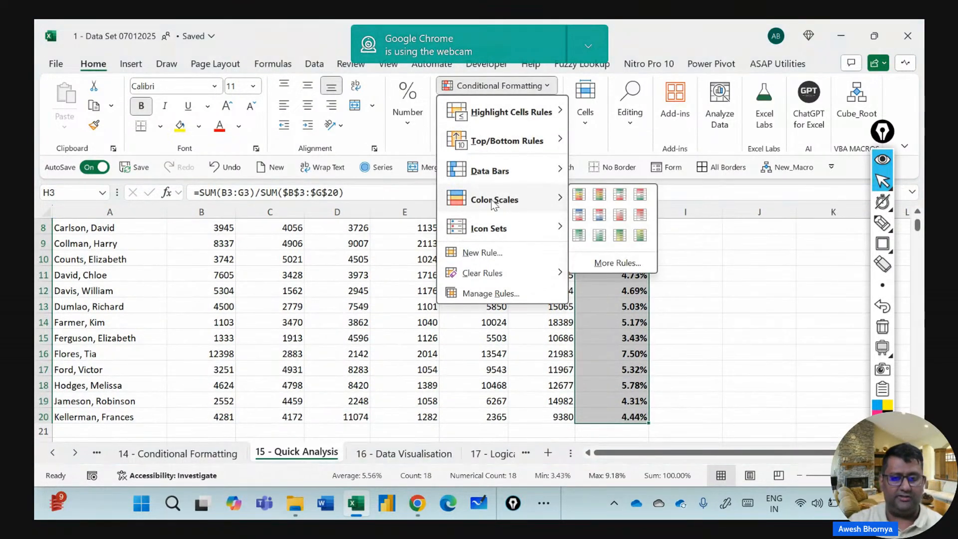
{"action": "left_click", "coordinate": [579, 195]}
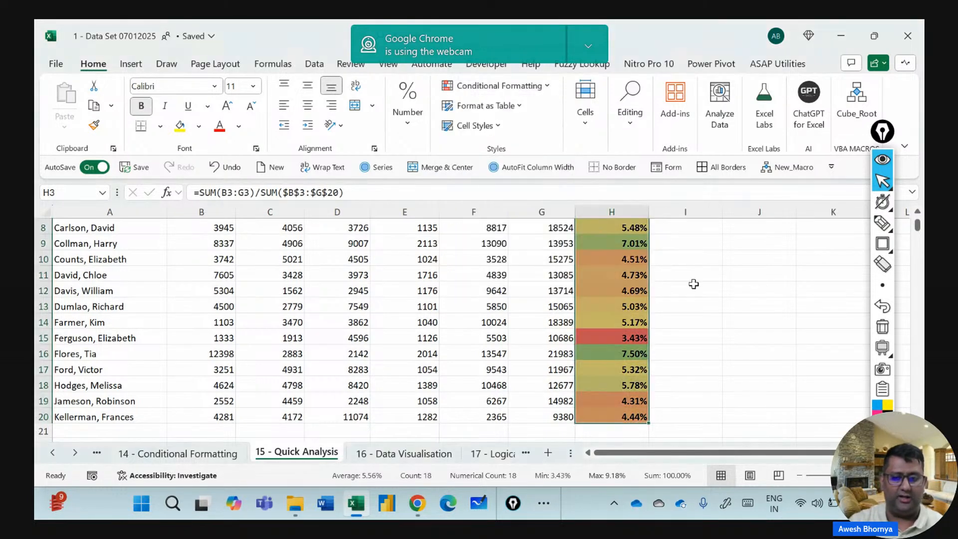
{"action": "scroll", "coordinate": [703, 287], "scroll_direction": "up", "scroll_amount": 3}
{"action": "left_click", "coordinate": [701, 268]}
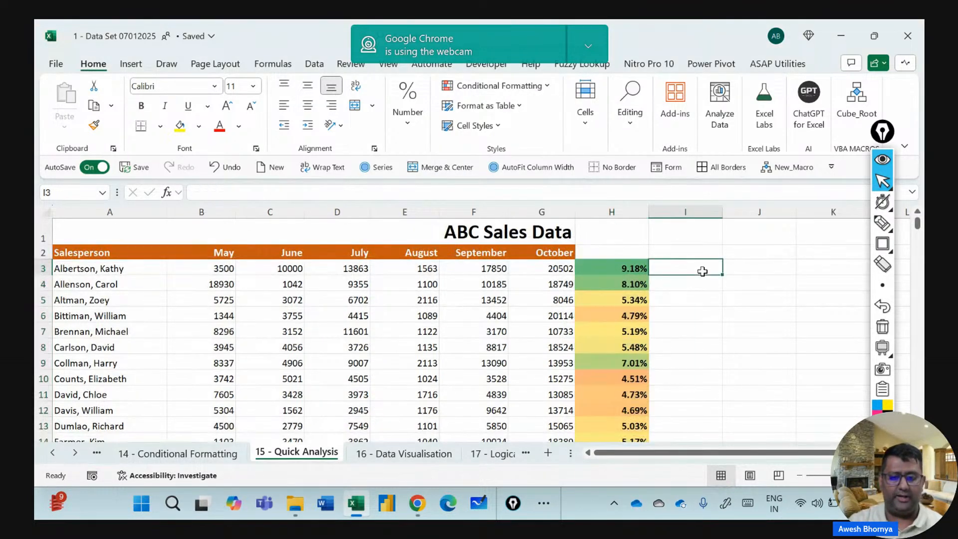
Review the color-scaled percentages in column H down to row 20 and inspect the formula in H3.
{"action": "scroll", "coordinate": [690, 298], "scroll_direction": "down", "scroll_amount": 1}
{"action": "scroll", "coordinate": [690, 298], "scroll_direction": "down", "scroll_amount": 2}
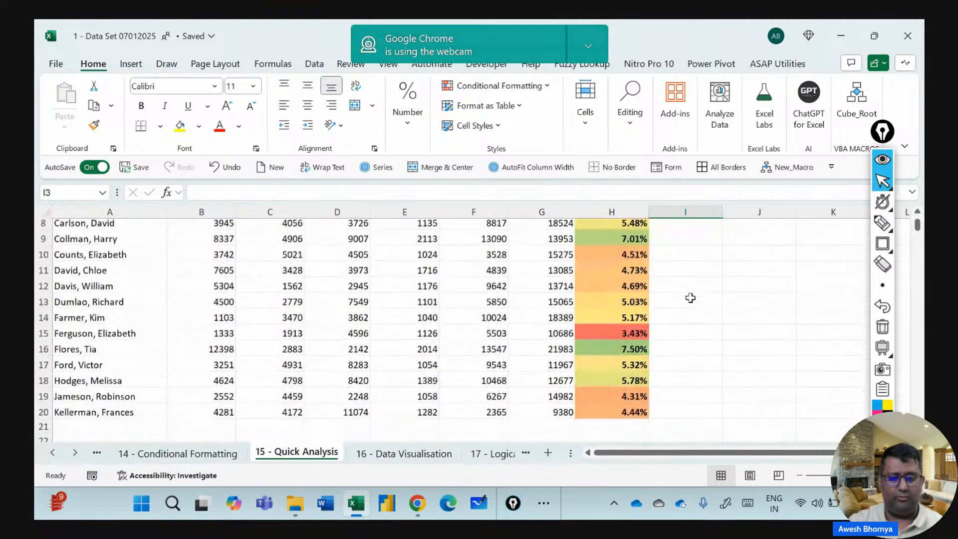
{"action": "scroll", "coordinate": [688, 297], "scroll_direction": "up", "scroll_amount": 3}
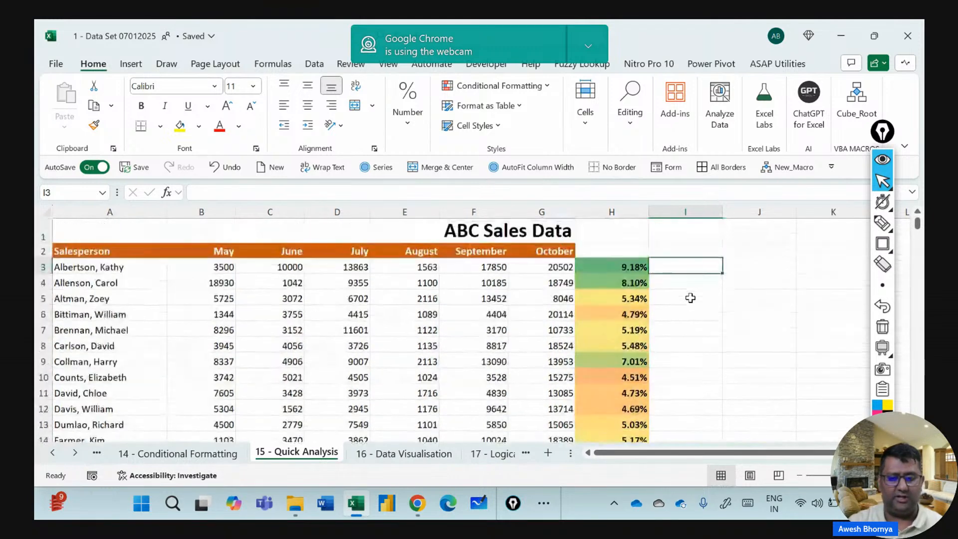
{"action": "left_click", "coordinate": [626, 267]}
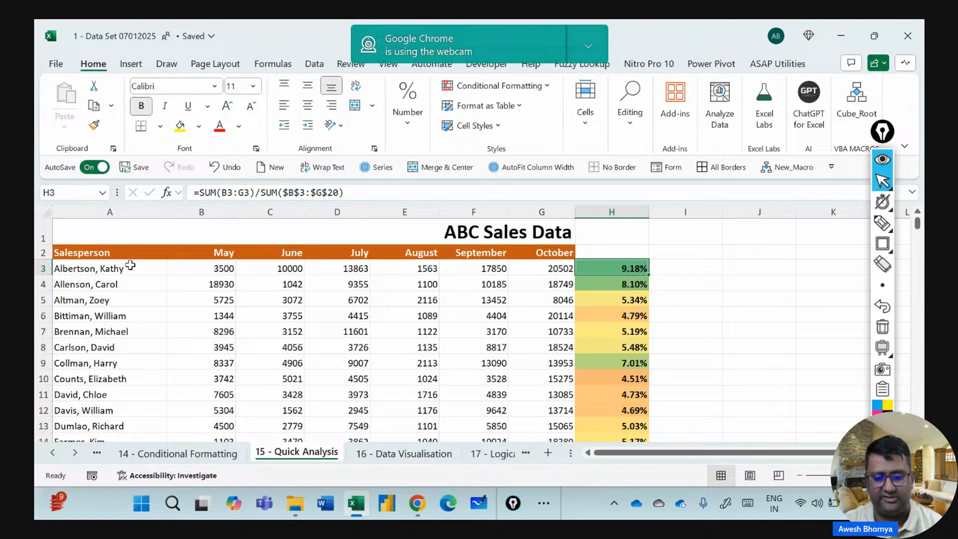
Bring the sheet tabs that follow 15 - Quick Analysis into view.
{"action": "left_click", "coordinate": [75, 454]}
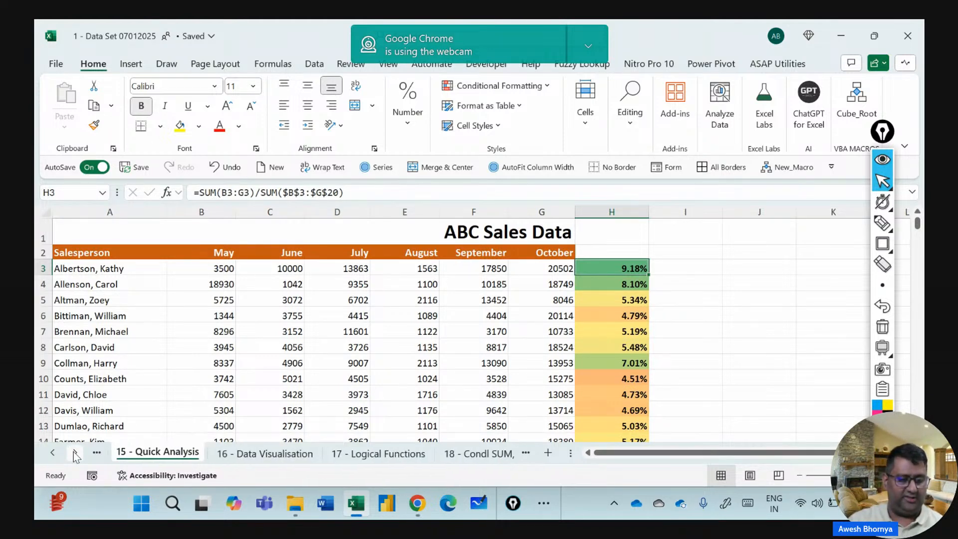
On the 17 - Logical Functions sheet, sum each salesperson's May to October sales in the Q2 & Q3 Sales column, cells AF7:AF24.
{"action": "left_click", "coordinate": [406, 453]}
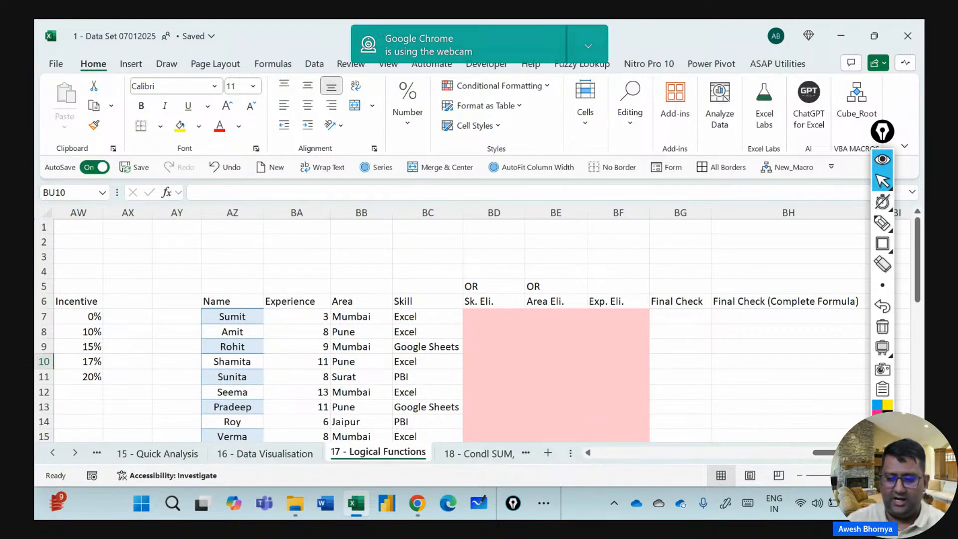
{"action": "left_click_drag", "start_coordinate": [828, 452], "coordinate": [727, 454]}
{"action": "scroll", "coordinate": [663, 345], "scroll_direction": "down", "scroll_amount": 1}
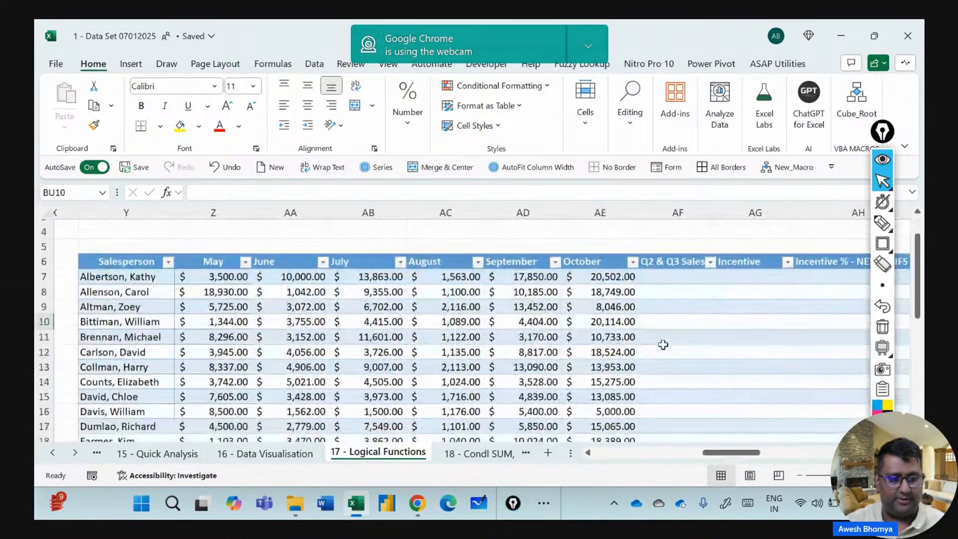
{"action": "left_click", "coordinate": [673, 275]}
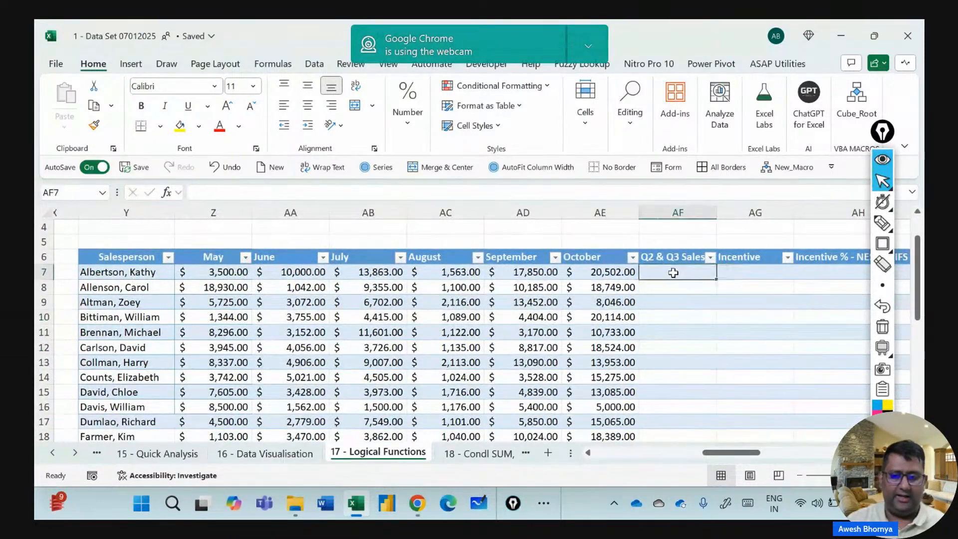
{"action": "left_click", "coordinate": [766, 271]}
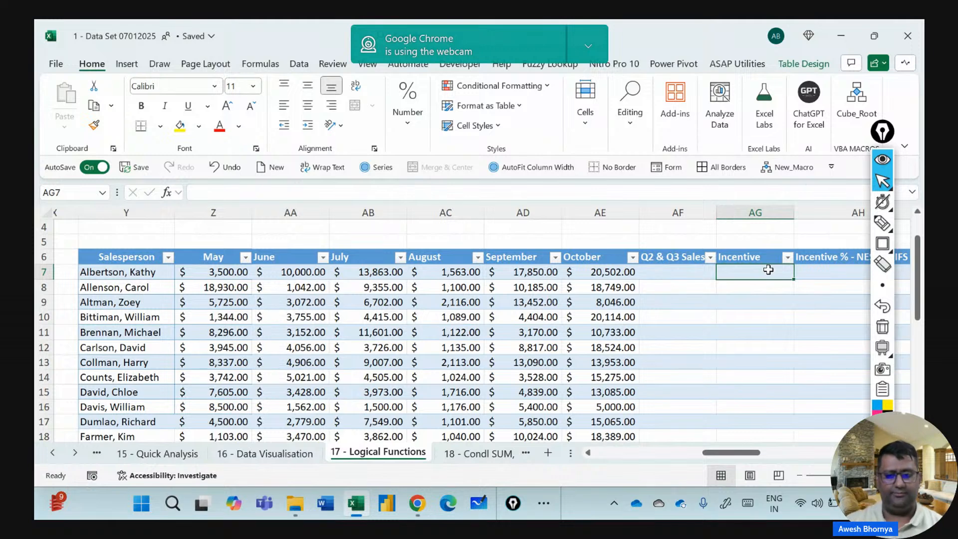
{"action": "left_click_drag", "start_coordinate": [675, 271], "coordinate": [679, 426]}
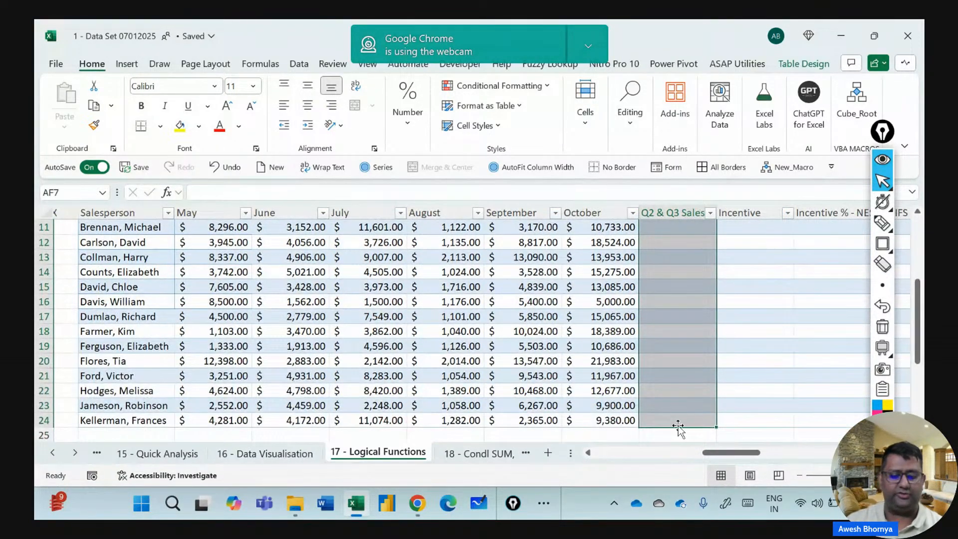
{"action": "key", "text": "alt+equal"}
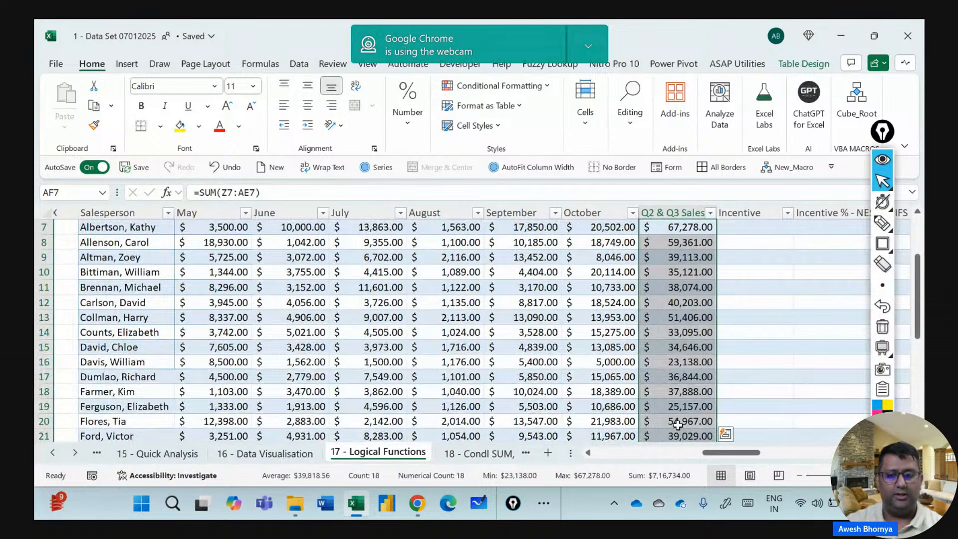
{"action": "scroll", "coordinate": [677, 425], "scroll_direction": "up", "scroll_amount": 2}
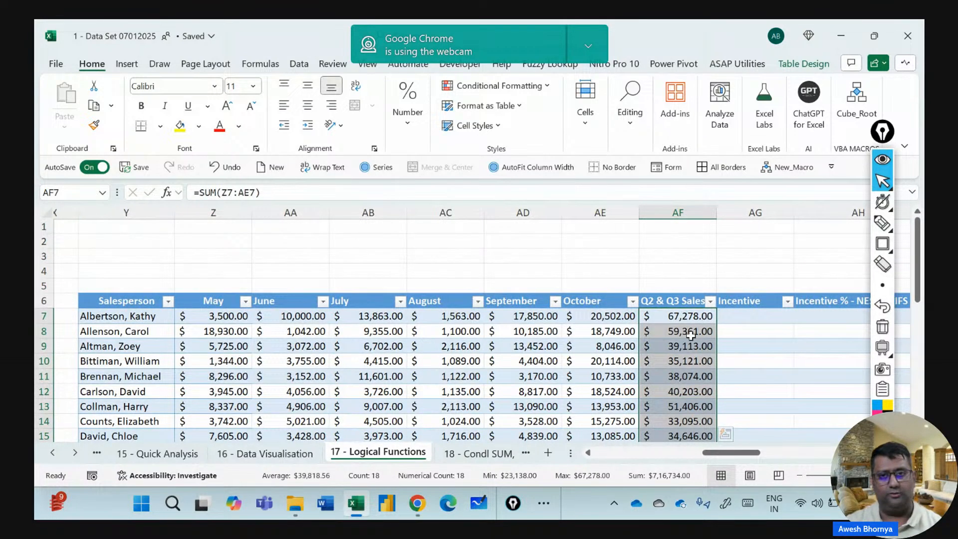
Start an IF formula in Incentive cell AG7 and open its Function Arguments dialog, placed clear of the Q2 & Q3 Sales and Incentive columns.
{"action": "left_click", "coordinate": [734, 316]}
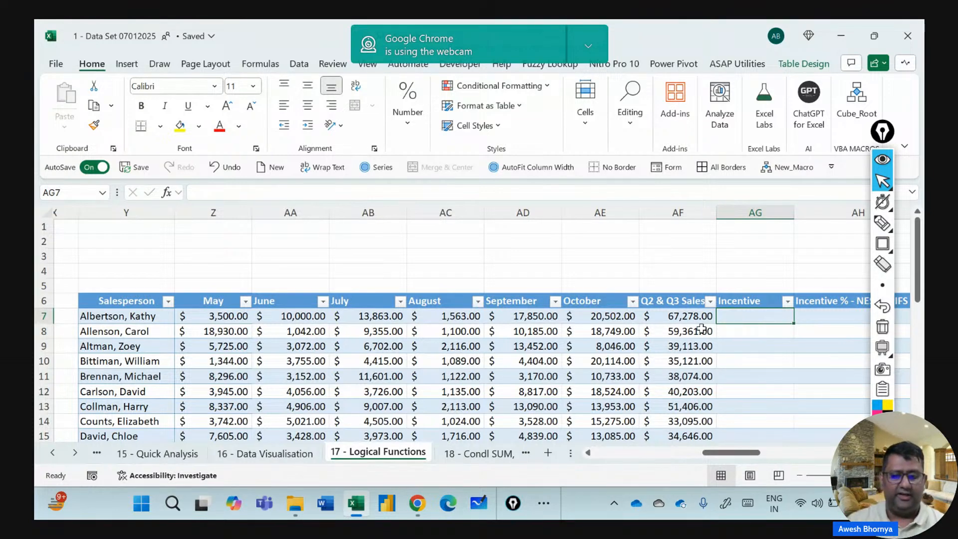
{"action": "scroll", "coordinate": [697, 327], "scroll_direction": "down", "scroll_amount": 1}
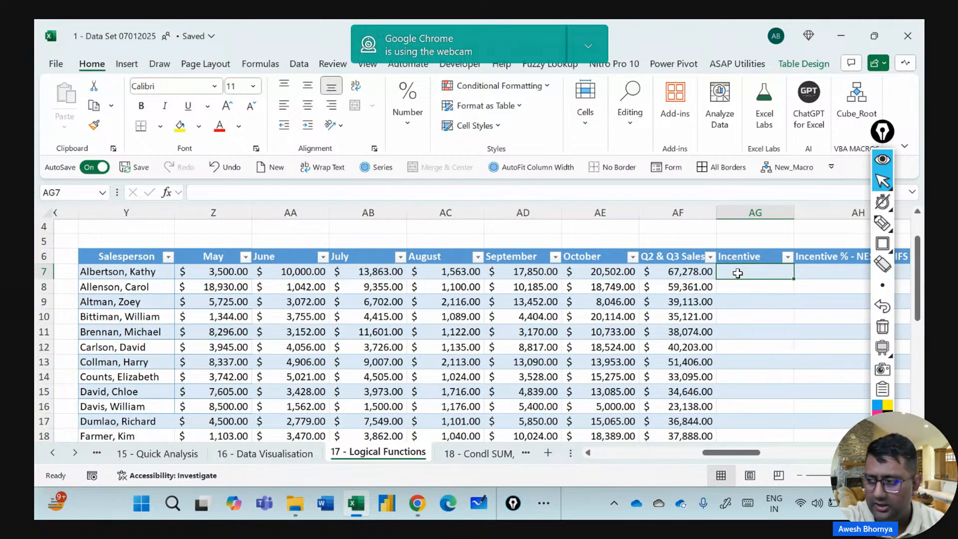
{"action": "type", "text": "=IF("}
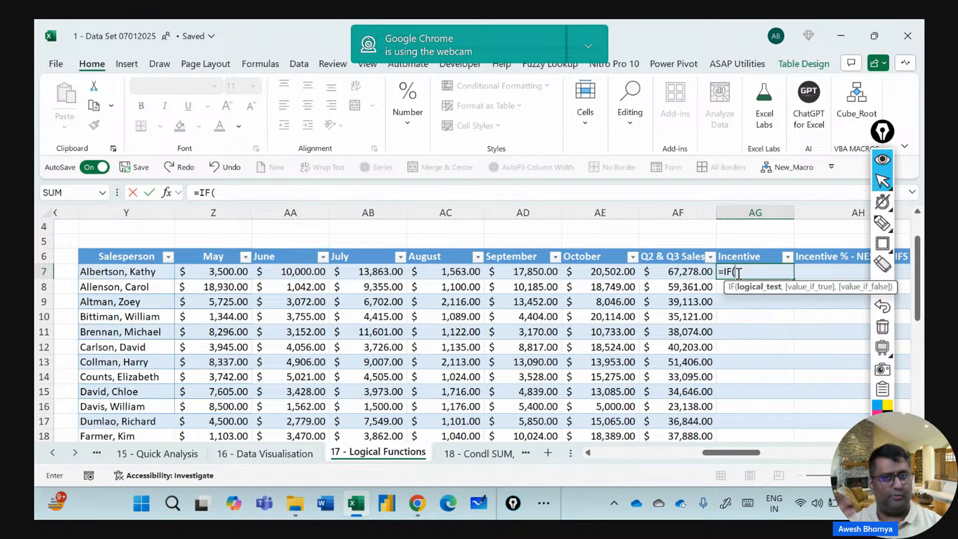
{"action": "key", "text": "ctrl+a"}
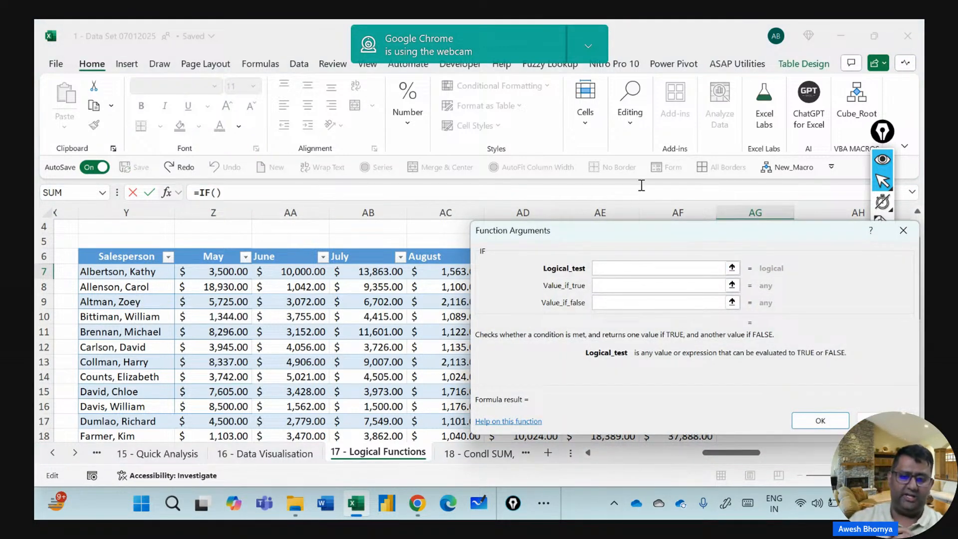
{"action": "mouse_move", "coordinate": [640, 233]}
{"action": "left_mouse_down"}
{"action": "mouse_move", "coordinate": [491, 261]}
{"action": "mouse_move", "coordinate": [338, 229]}
{"action": "left_mouse_up"}
Handwrite the note "Shift + F3" over the Incentive column with the annotation pen and draw a frame around it.
{"action": "left_click", "coordinate": [883, 225]}
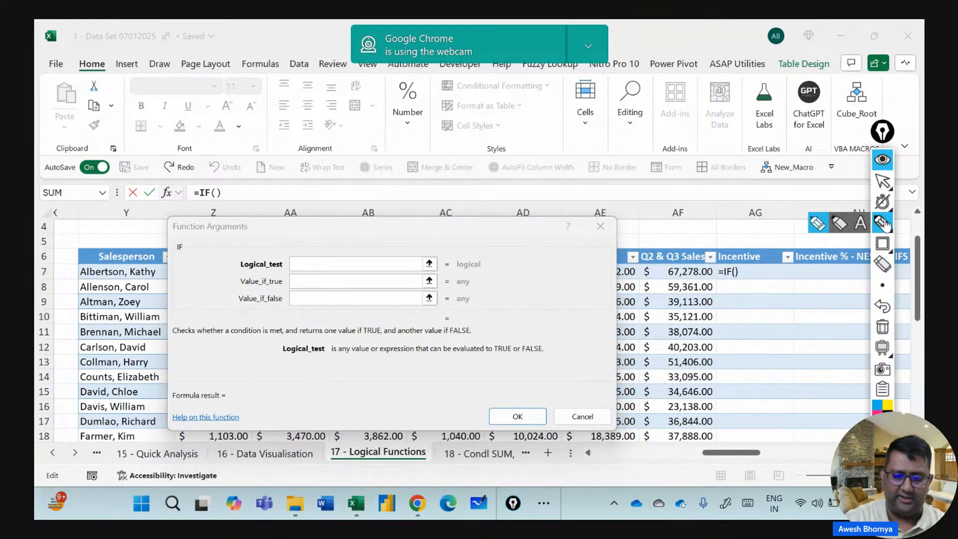
{"action": "left_click_drag", "start_coordinate": [725, 301], "coordinate": [723, 330]}
{"action": "left_click_drag", "start_coordinate": [731, 297], "coordinate": [755, 323]}
{"action": "mouse_move", "coordinate": [758, 307]}
{"action": "left_mouse_down"}
{"action": "mouse_move", "coordinate": [763, 321]}
{"action": "mouse_move", "coordinate": [763, 298]}
{"action": "mouse_move", "coordinate": [774, 331]}
{"action": "left_mouse_up"}
{"action": "left_click", "coordinate": [772, 289]}
{"action": "left_click_drag", "start_coordinate": [767, 311], "coordinate": [796, 305]}
{"action": "left_click_drag", "start_coordinate": [787, 295], "coordinate": [806, 278]}
{"action": "left_click_drag", "start_coordinate": [759, 363], "coordinate": [777, 345]}
{"action": "mouse_move", "coordinate": [762, 344]}
{"action": "left_mouse_down"}
{"action": "mouse_move", "coordinate": [777, 374]}
{"action": "mouse_move", "coordinate": [768, 416]}
{"action": "mouse_move", "coordinate": [782, 385]}
{"action": "mouse_move", "coordinate": [798, 410]}
{"action": "left_mouse_up"}
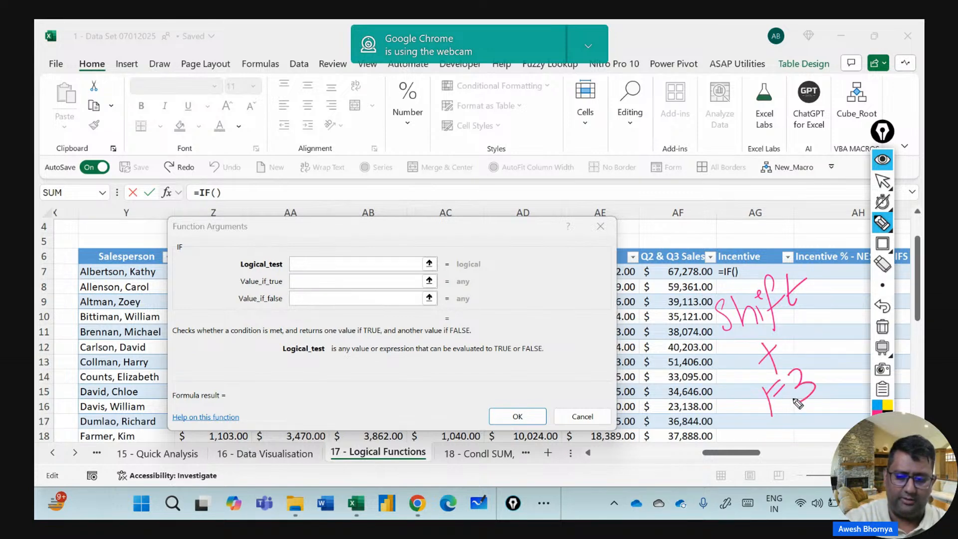
{"action": "mouse_move", "coordinate": [757, 443]}
{"action": "left_mouse_down"}
{"action": "mouse_move", "coordinate": [826, 393]}
{"action": "mouse_move", "coordinate": [745, 254]}
{"action": "mouse_move", "coordinate": [751, 449]}
{"action": "left_mouse_up"}
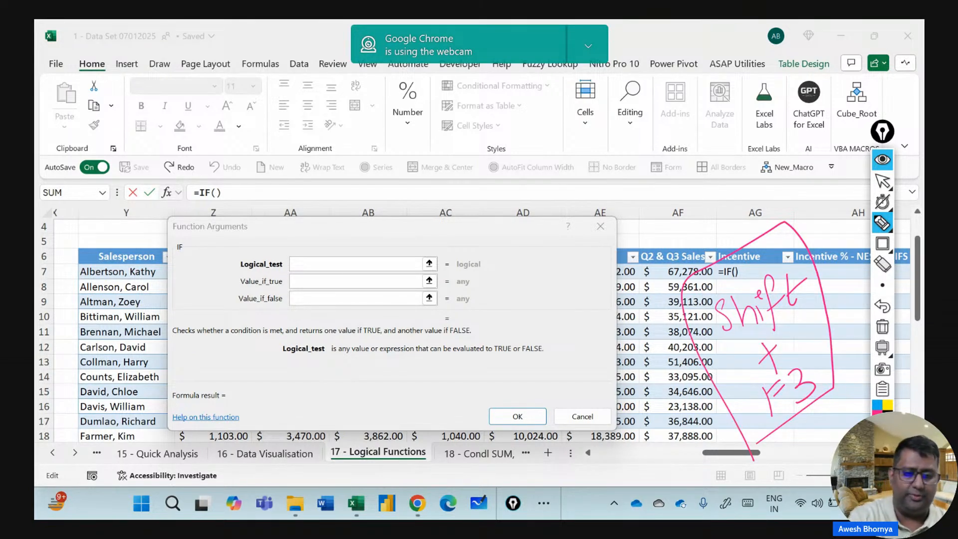
Circle the Function Arguments dialog with the annotation pen, and erase all the drawn marks.
{"action": "mouse_move", "coordinate": [503, 208]}
{"action": "left_mouse_down"}
{"action": "mouse_move", "coordinate": [312, 181]}
{"action": "mouse_move", "coordinate": [309, 452]}
{"action": "mouse_move", "coordinate": [439, 162]}
{"action": "mouse_move", "coordinate": [325, 198]}
{"action": "left_mouse_up"}
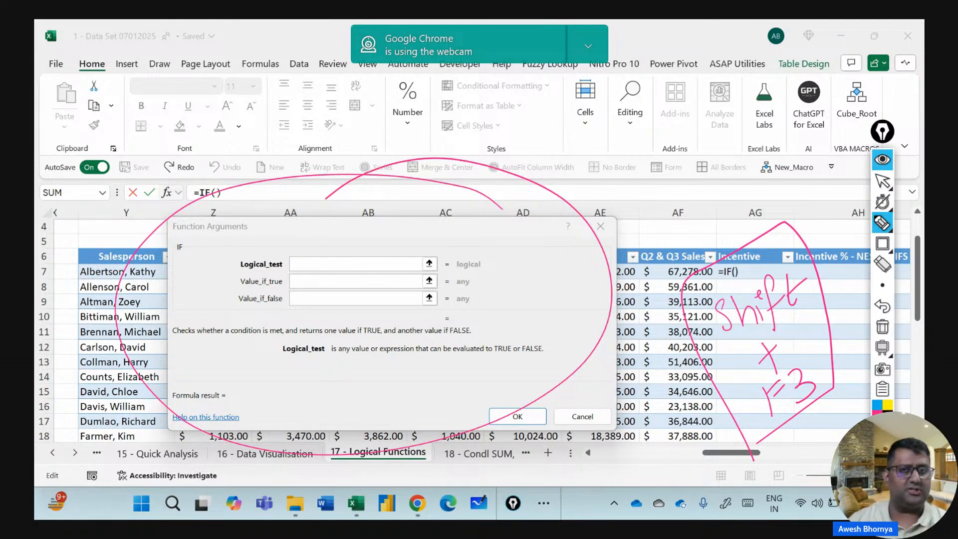
{"action": "left_click", "coordinate": [882, 181]}
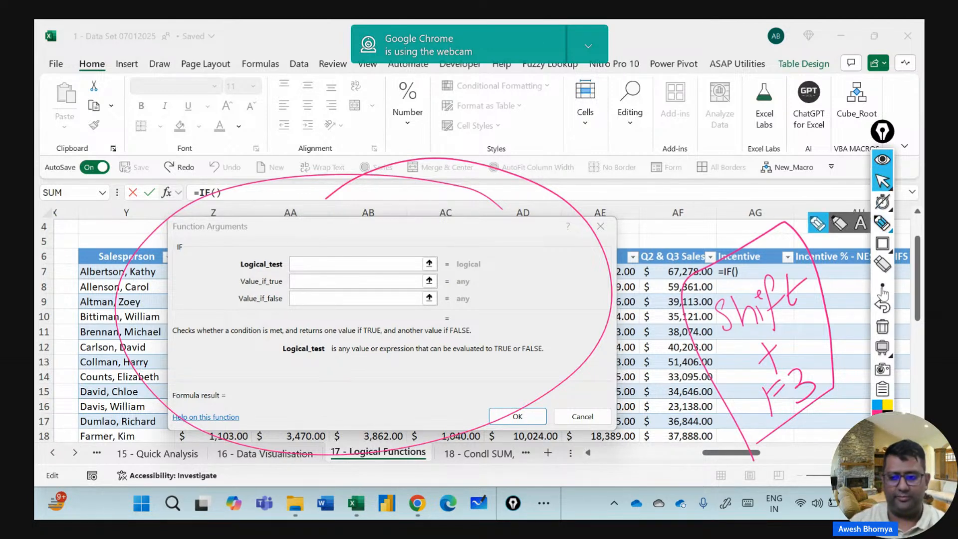
{"action": "left_click", "coordinate": [882, 326]}
{"action": "left_click", "coordinate": [325, 265]}
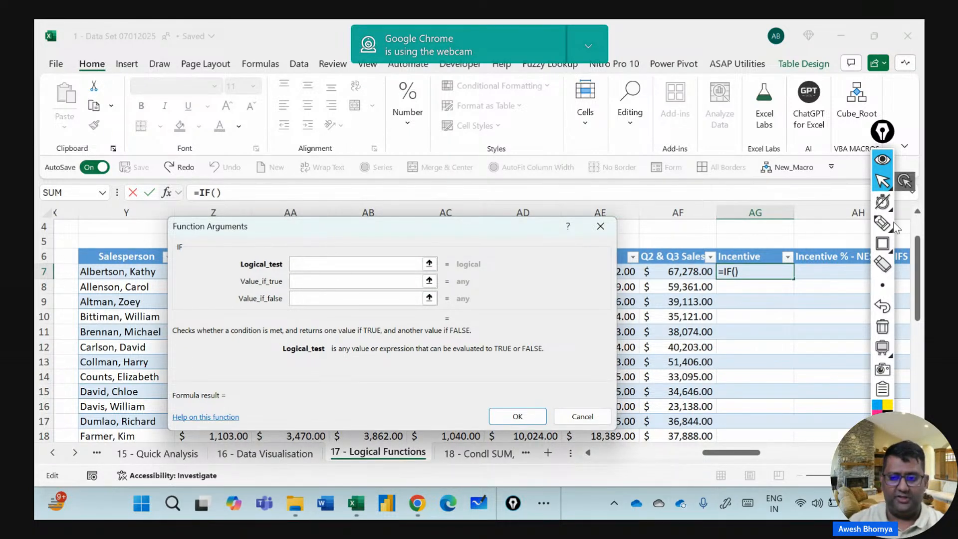
Draw annotation rectangles around the Logical_test, Value_if_true and Value_if_false labels.
{"action": "left_click", "coordinate": [882, 243]}
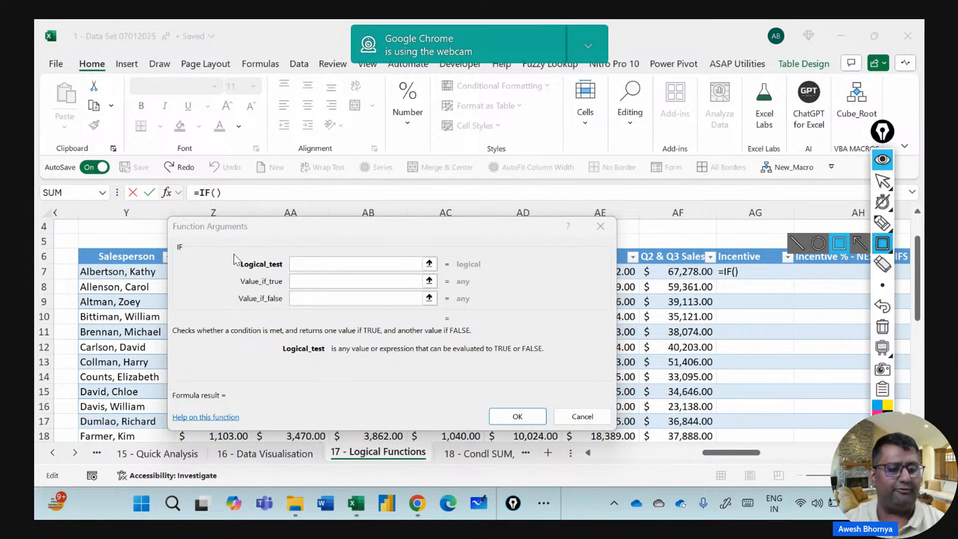
{"action": "left_click_drag", "start_coordinate": [233, 254], "coordinate": [287, 272]}
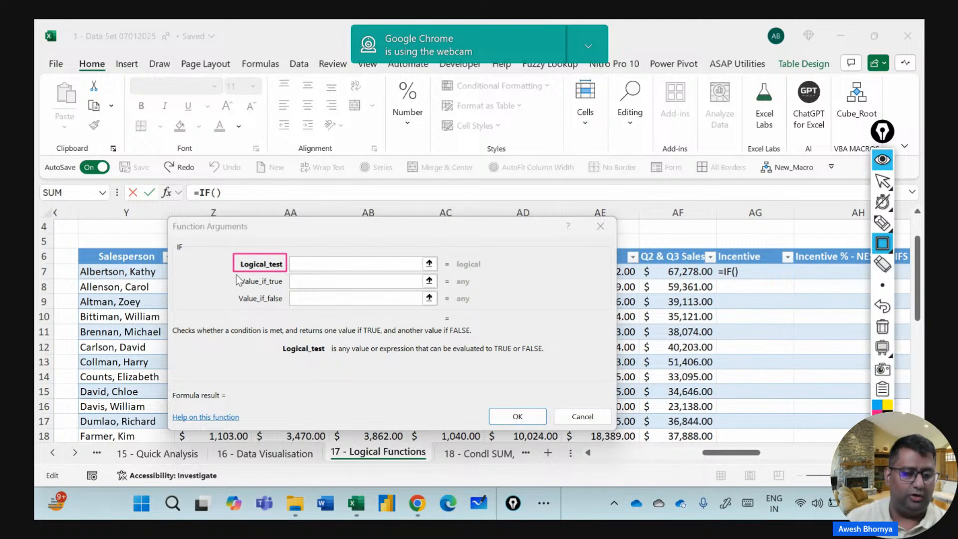
{"action": "left_click_drag", "start_coordinate": [236, 275], "coordinate": [287, 290]}
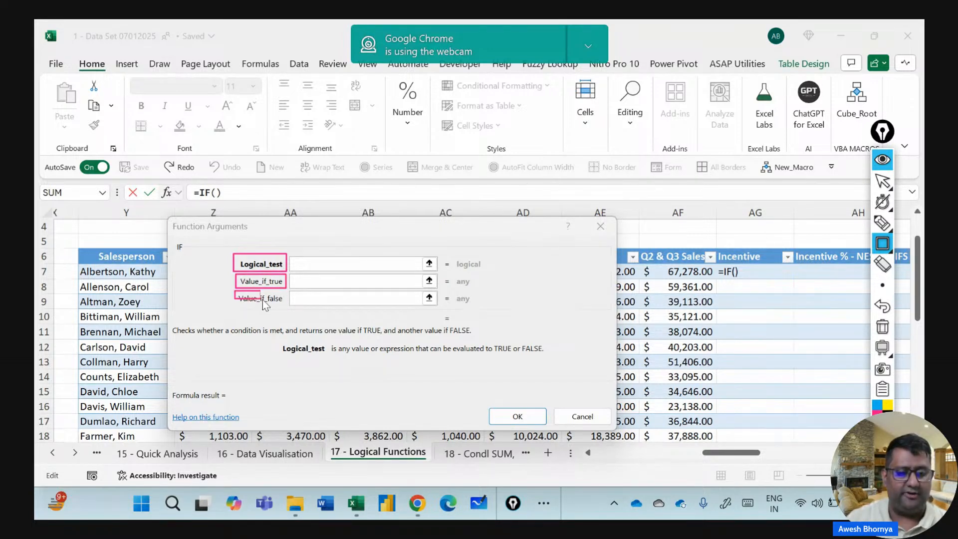
{"action": "left_click_drag", "start_coordinate": [263, 300], "coordinate": [286, 306]}
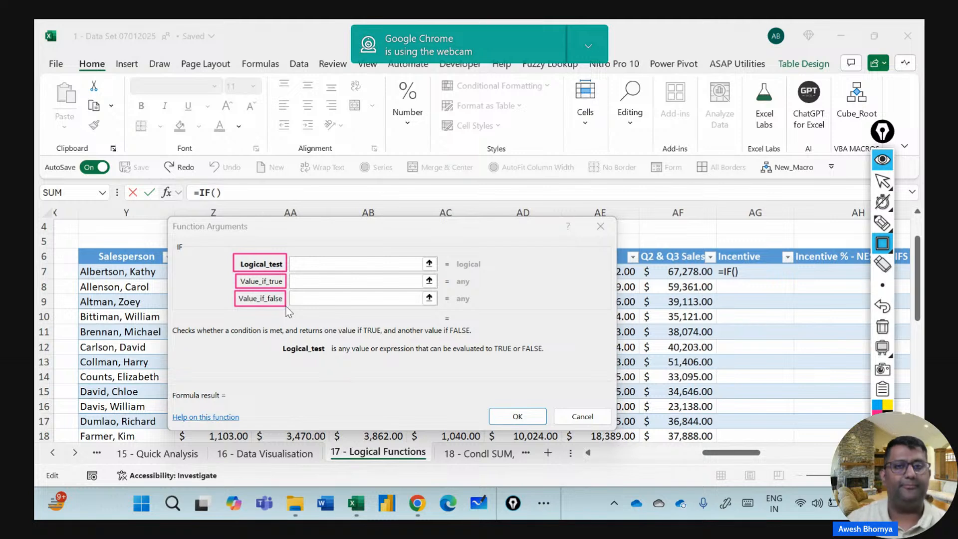
Handwrite "<30K" with an arrow leading to "No", and mark the Q2 & Q3 Sales and Incentive headers with arrows.
{"action": "left_click", "coordinate": [881, 225]}
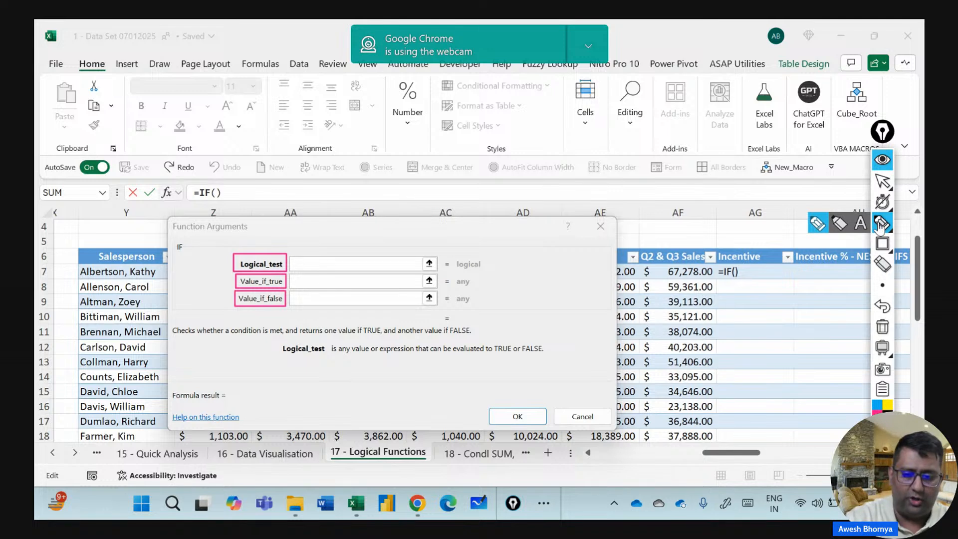
{"action": "mouse_move", "coordinate": [668, 223]}
{"action": "left_mouse_down"}
{"action": "mouse_move", "coordinate": [671, 261]}
{"action": "mouse_move", "coordinate": [678, 242]}
{"action": "left_mouse_up"}
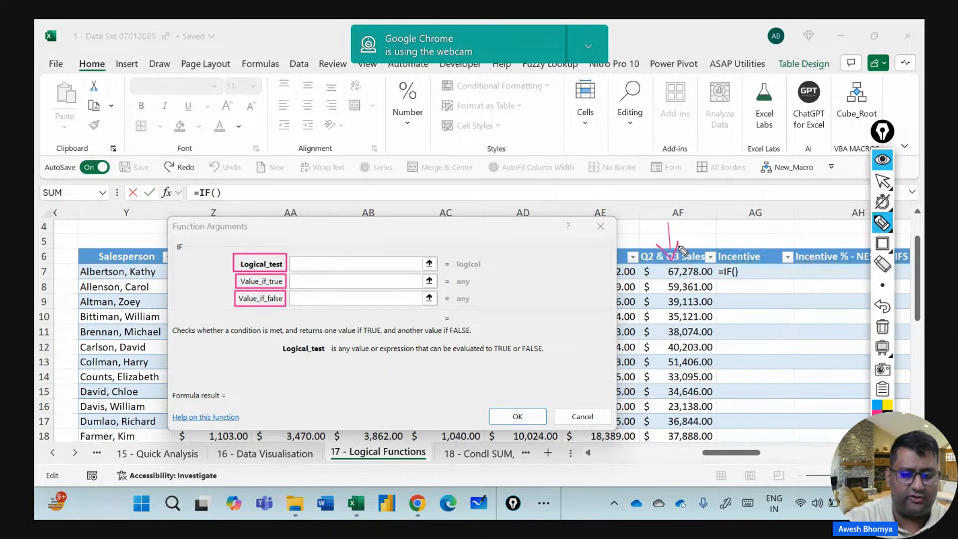
{"action": "mouse_move", "coordinate": [555, 267]}
{"action": "left_mouse_down"}
{"action": "mouse_move", "coordinate": [531, 295]}
{"action": "mouse_move", "coordinate": [567, 307]}
{"action": "mouse_move", "coordinate": [586, 287]}
{"action": "mouse_move", "coordinate": [579, 307]}
{"action": "left_mouse_up"}
{"action": "mouse_move", "coordinate": [618, 270]}
{"action": "left_mouse_down"}
{"action": "mouse_move", "coordinate": [607, 305]}
{"action": "mouse_move", "coordinate": [620, 266]}
{"action": "mouse_move", "coordinate": [641, 326]}
{"action": "left_mouse_up"}
{"action": "mouse_move", "coordinate": [667, 257]}
{"action": "left_mouse_down"}
{"action": "mouse_move", "coordinate": [645, 288]}
{"action": "mouse_move", "coordinate": [682, 309]}
{"action": "left_mouse_up"}
{"action": "mouse_move", "coordinate": [557, 351]}
{"action": "left_mouse_down"}
{"action": "mouse_move", "coordinate": [713, 316]}
{"action": "mouse_move", "coordinate": [753, 351]}
{"action": "mouse_move", "coordinate": [763, 320]}
{"action": "left_mouse_up"}
{"action": "left_click_drag", "start_coordinate": [750, 405], "coordinate": [746, 375]}
{"action": "left_click_drag", "start_coordinate": [741, 378], "coordinate": [776, 402]}
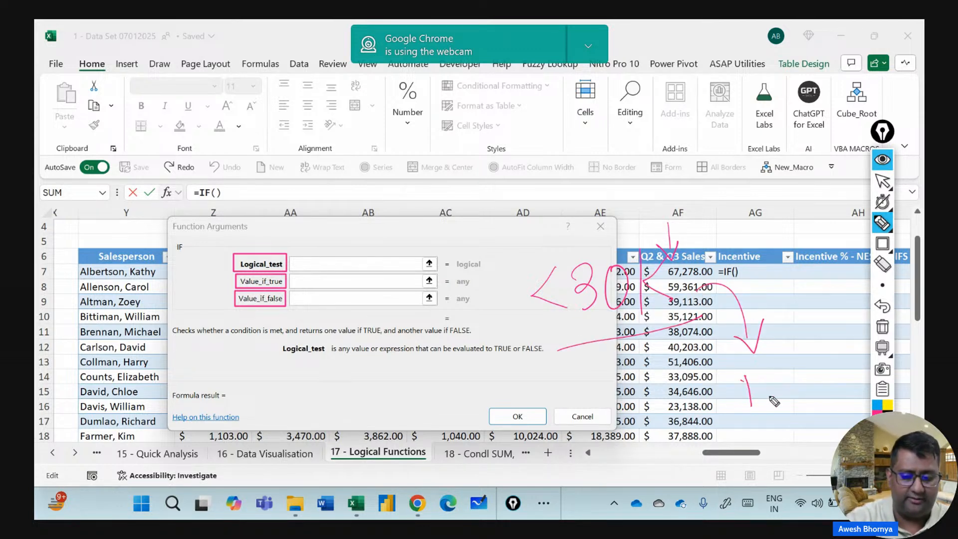
{"action": "mouse_move", "coordinate": [763, 366]}
{"action": "left_mouse_down"}
{"action": "mouse_move", "coordinate": [765, 396]}
{"action": "mouse_move", "coordinate": [788, 385]}
{"action": "left_mouse_up"}
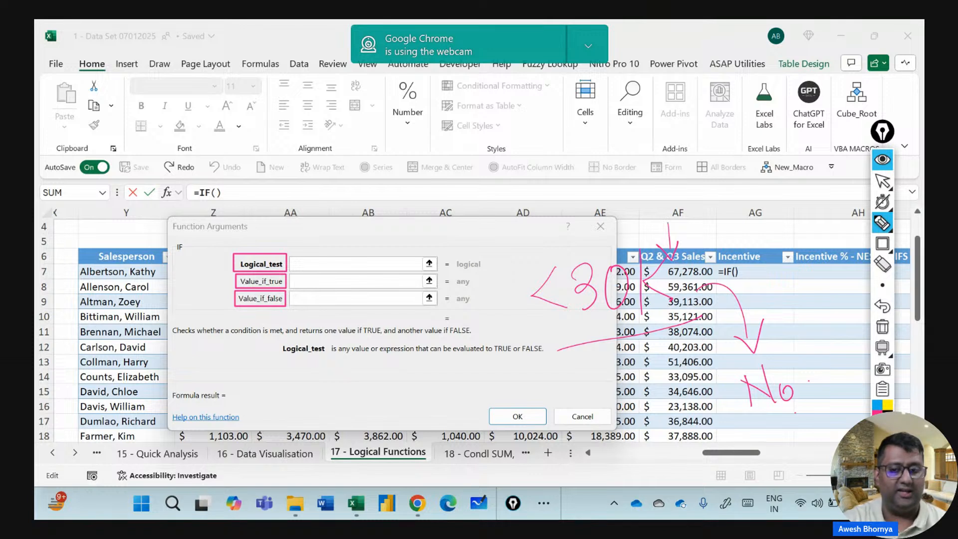
{"action": "left_click_drag", "start_coordinate": [756, 206], "coordinate": [755, 255]}
{"action": "left_click_drag", "start_coordinate": [769, 239], "coordinate": [757, 256]}
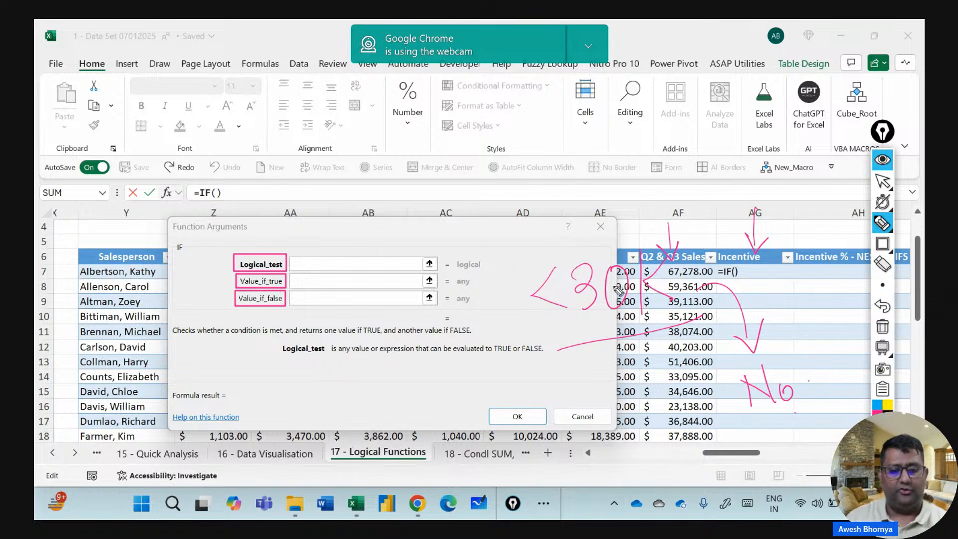
Return to the normal pointer and clear all drawn annotations around the IF arguments.
{"action": "left_click", "coordinate": [882, 181]}
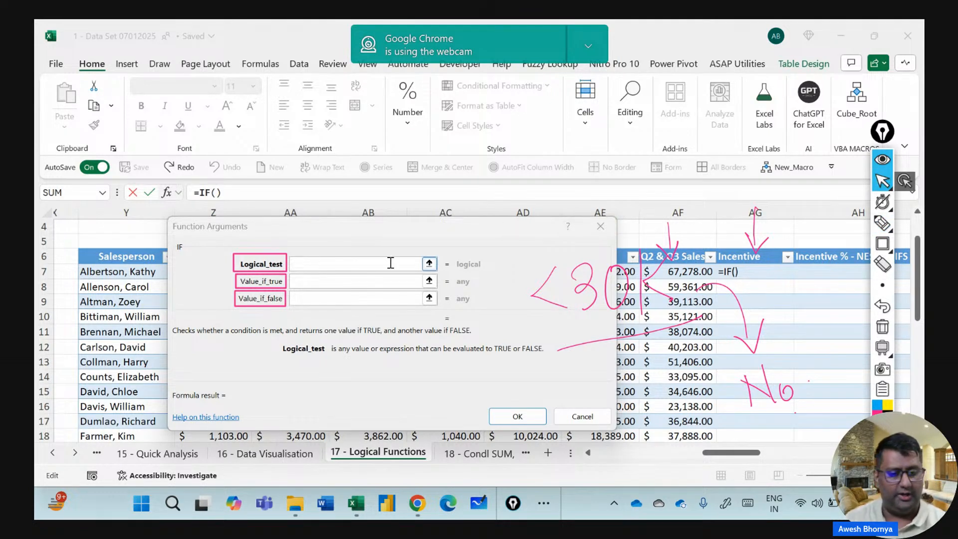
{"action": "left_click", "coordinate": [305, 268]}
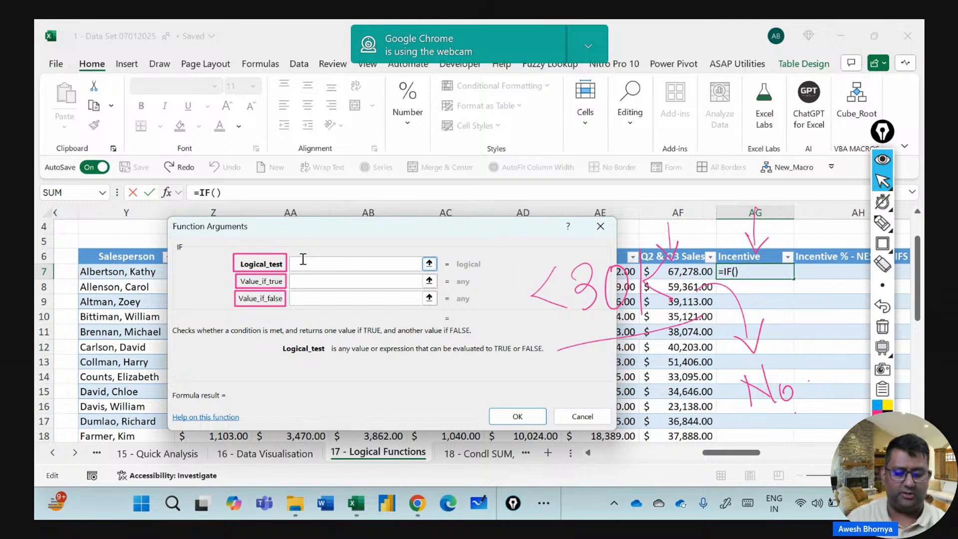
{"action": "left_click", "coordinate": [881, 327]}
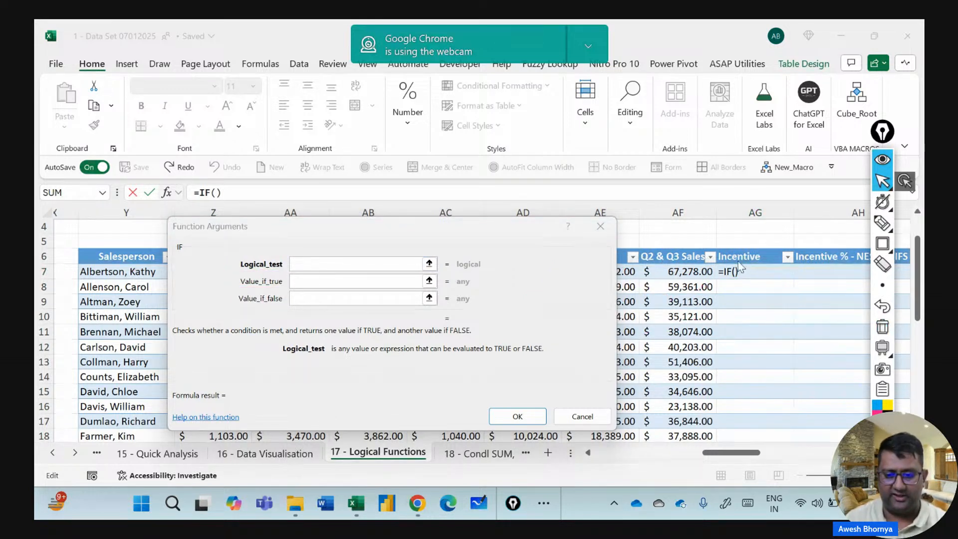
Set the IF function's logical test to [@[Q2 & Q3 Sales]]<30000, referencing the sales total in AF7.
{"action": "left_click", "coordinate": [679, 272]}
{"action": "left_click", "coordinate": [680, 272]}
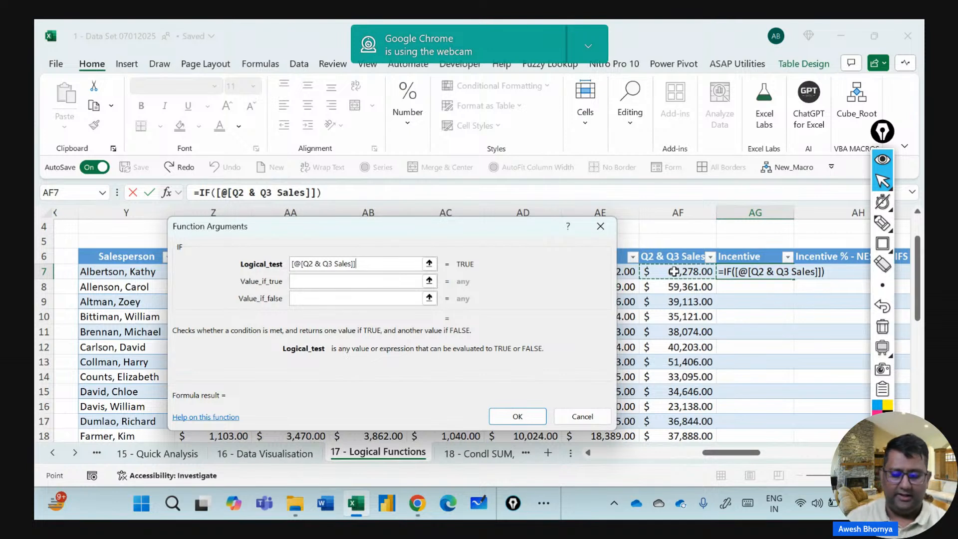
{"action": "type", "text": "<"}
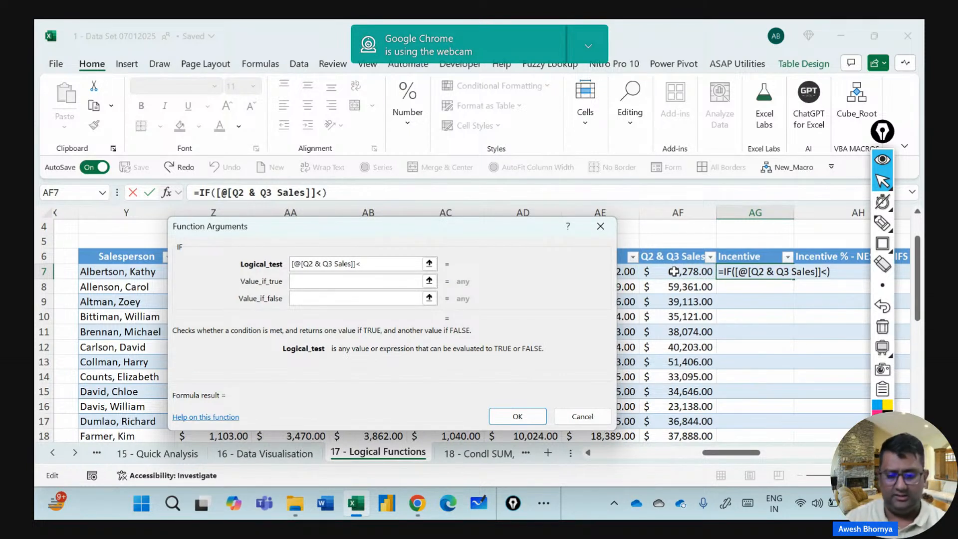
{"action": "type", "text": "30000"}
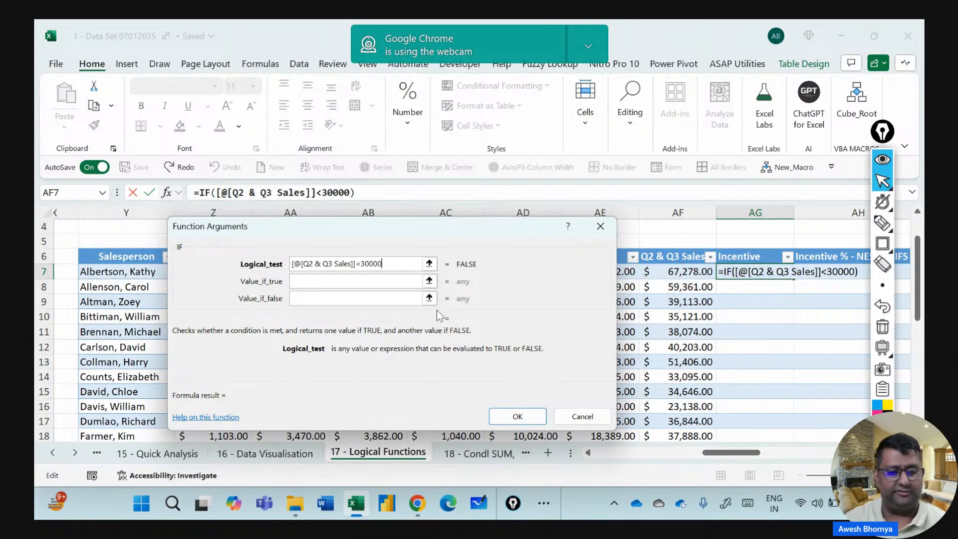
Set the IF function's value if true to the text "No Incentive".
{"action": "left_click", "coordinate": [304, 282]}
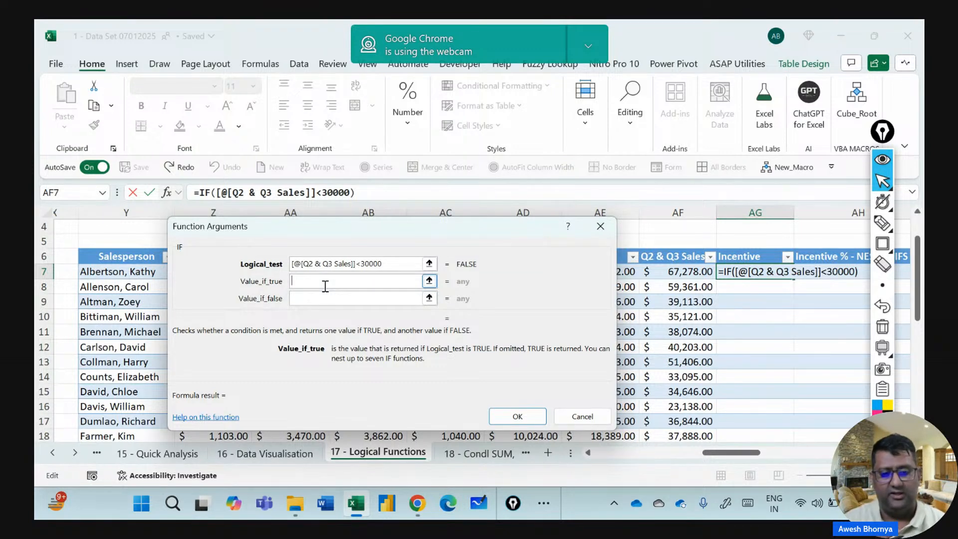
{"action": "type", "text": "\""}
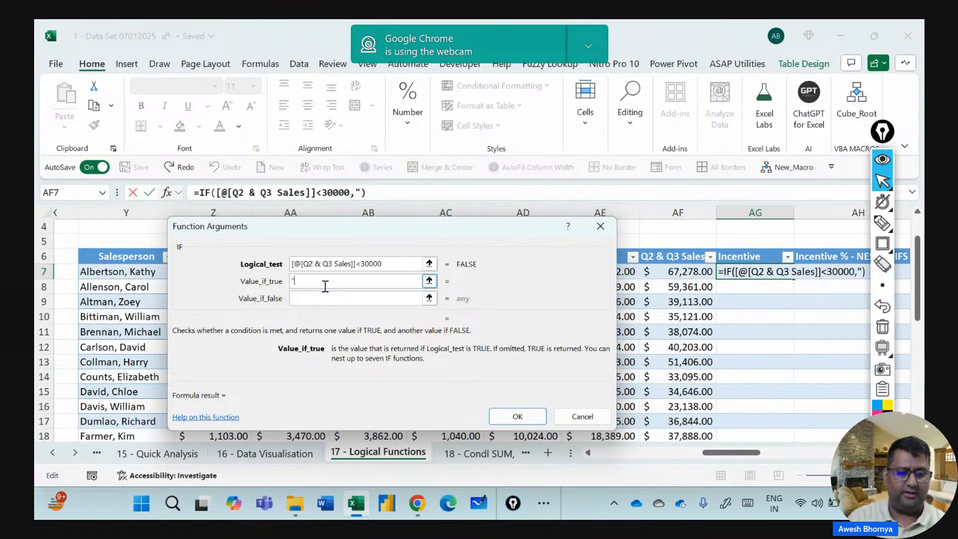
{"action": "type", "text": "No In"}
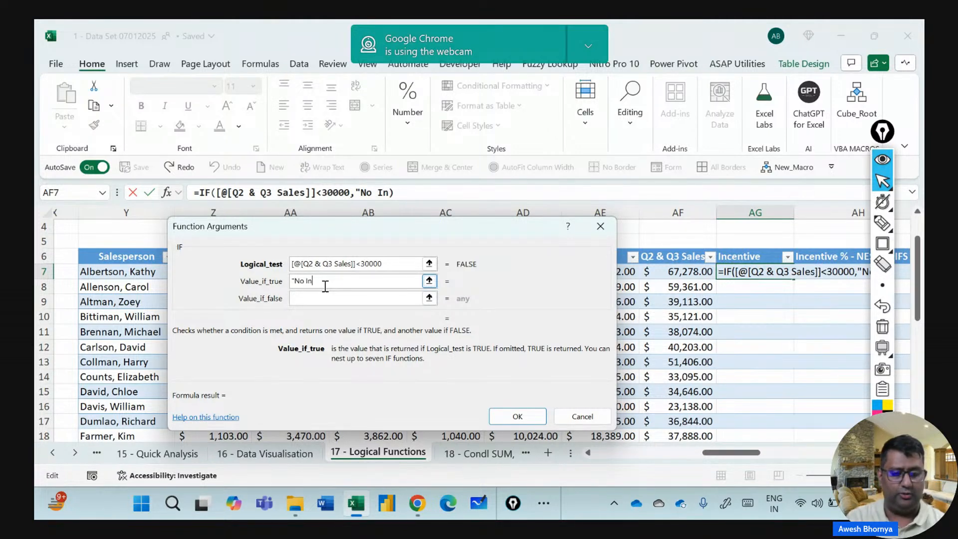
{"action": "type", "text": "centive"}
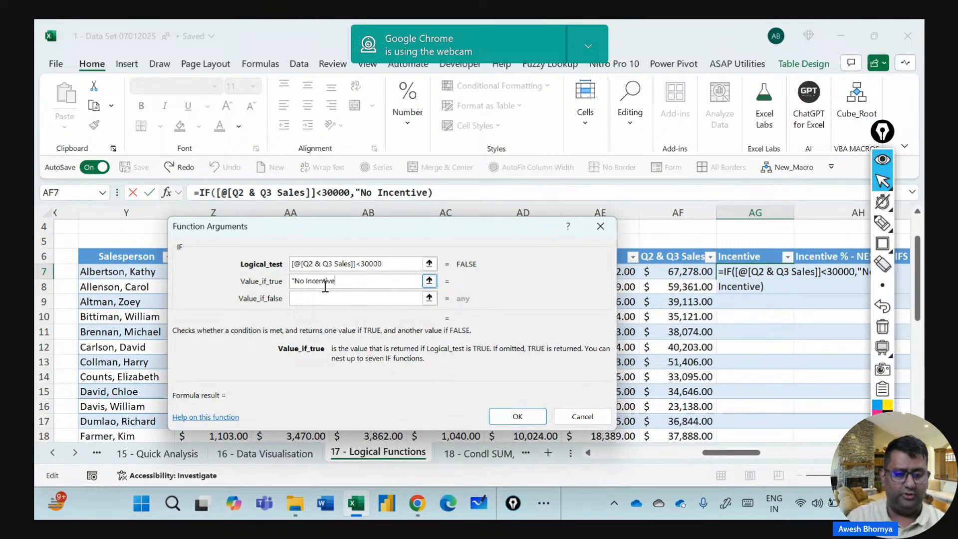
{"action": "type", "text": "\""}
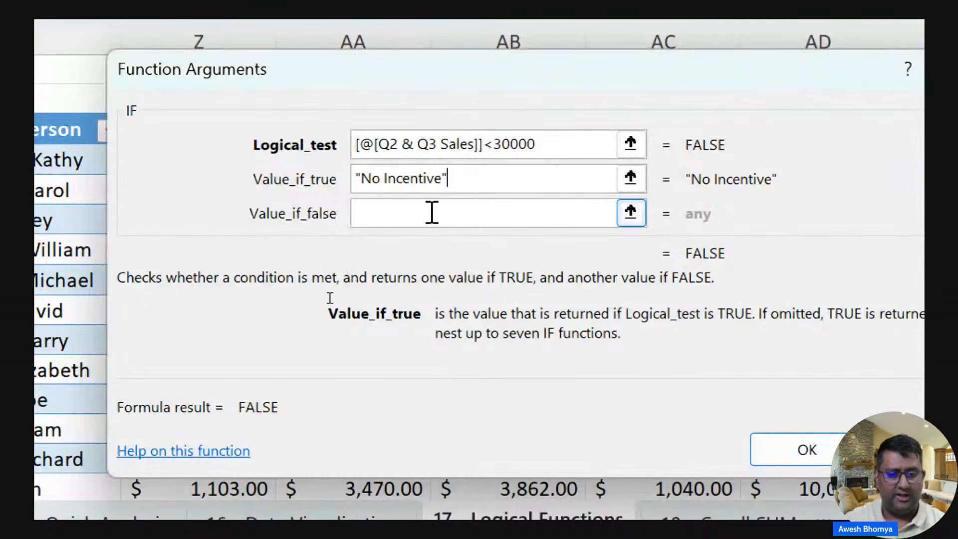
Set the value if false to "Incentive", insert the IF formula, and check the filled Incentive column at AG16.
{"action": "left_click", "coordinate": [432, 212]}
{"action": "type", "text": "\""}
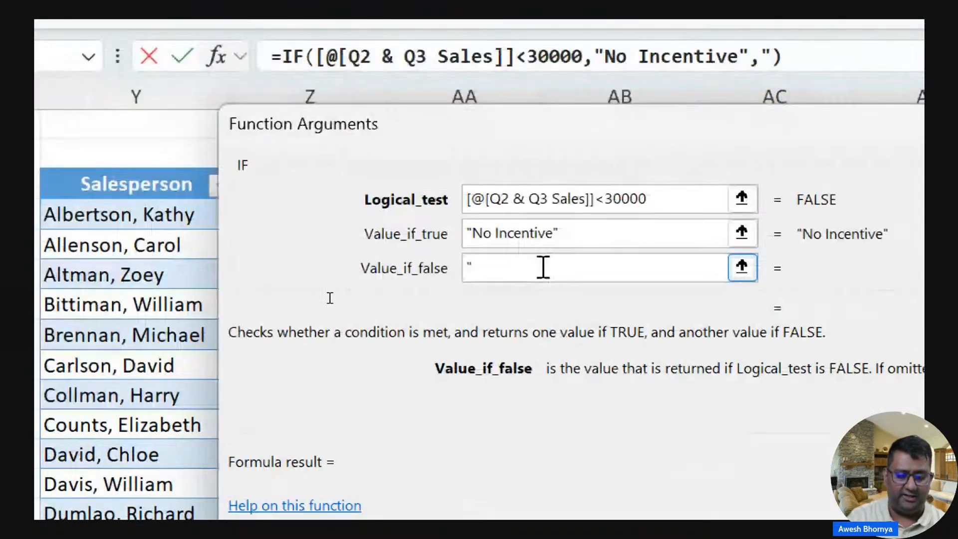
{"action": "type", "text": "Incenti"}
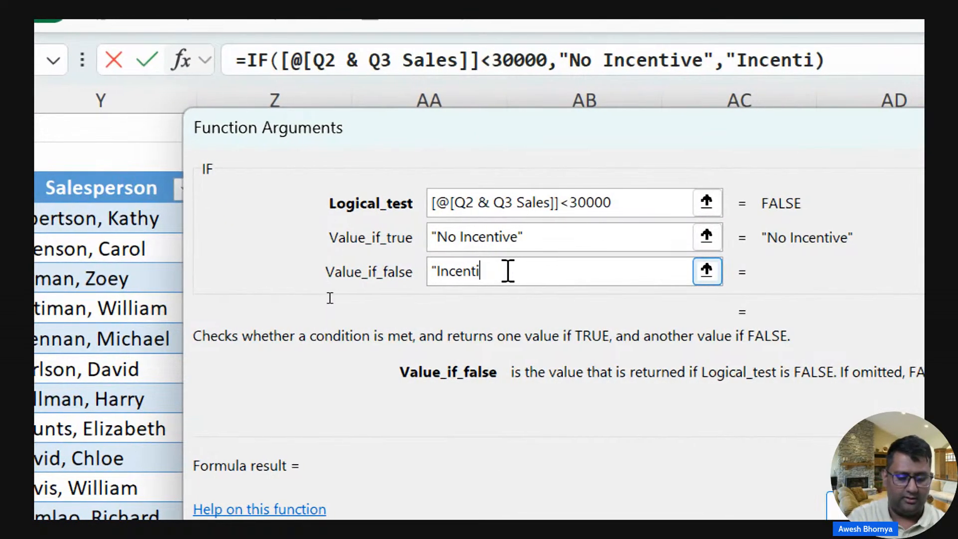
{"action": "type", "text": "ve"}
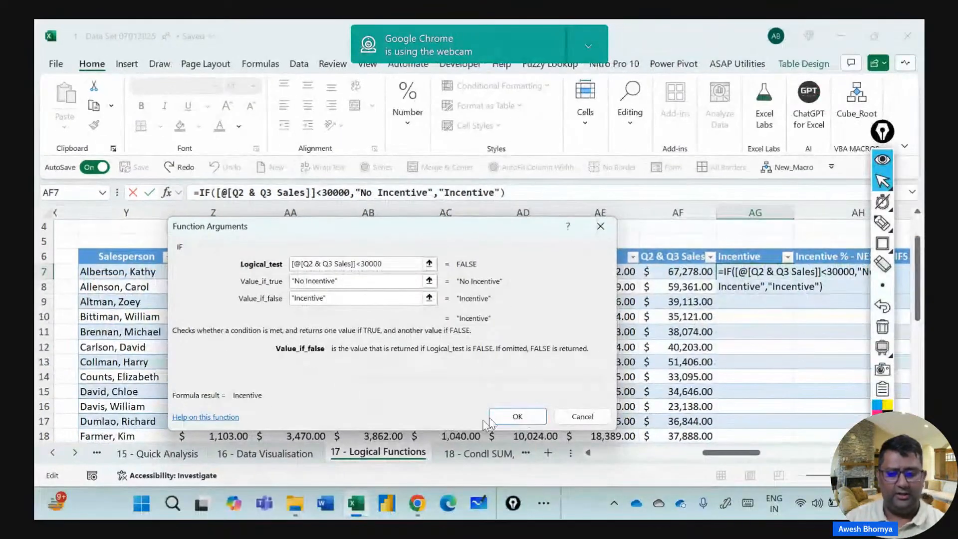
{"action": "left_click", "coordinate": [519, 415]}
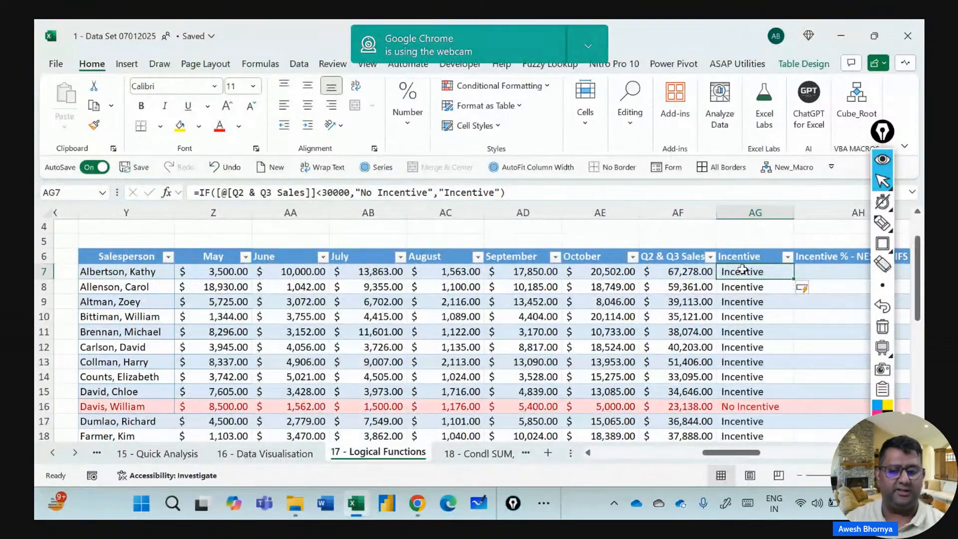
{"action": "scroll", "coordinate": [743, 274], "scroll_direction": "down", "scroll_amount": 3}
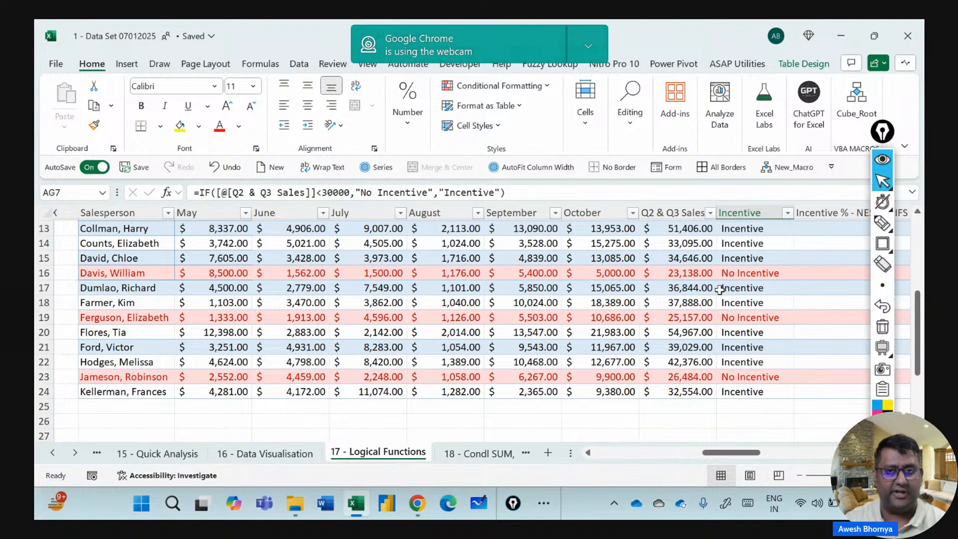
{"action": "left_click", "coordinate": [733, 272]}
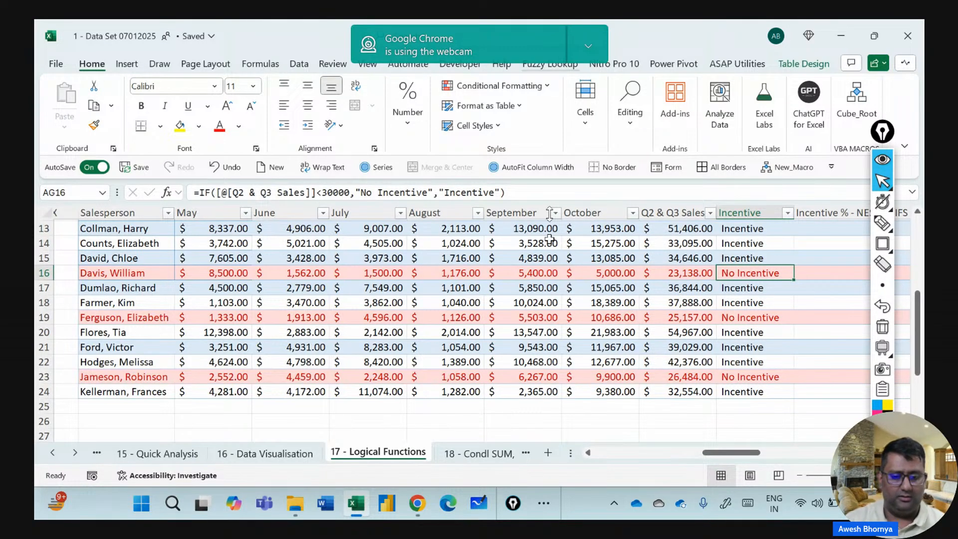
{"action": "mouse_move", "coordinate": [411, 505]}
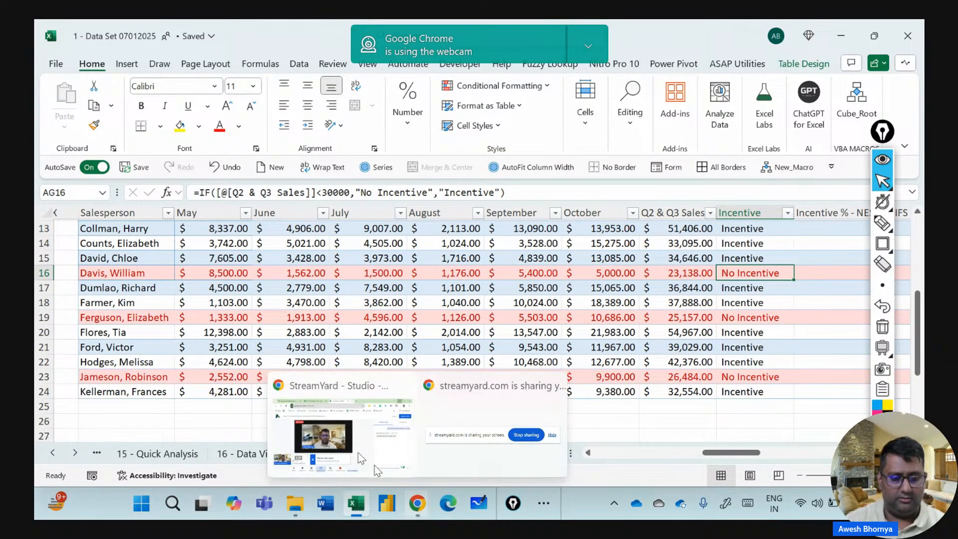
{"action": "left_click", "coordinate": [345, 436]}
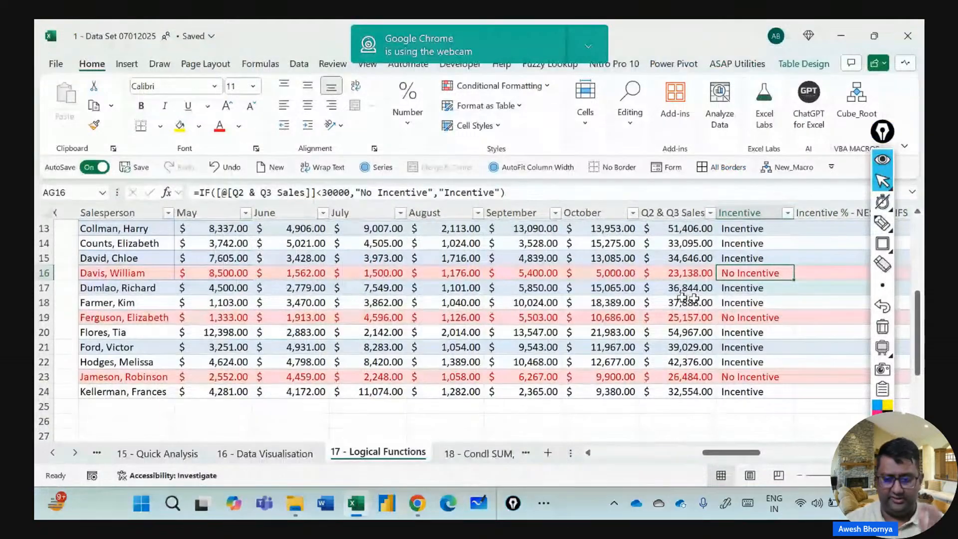
Look over the empty incentive percentage and amount columns in row 7, from AH7 to AK7.
{"action": "left_click", "coordinate": [820, 228]}
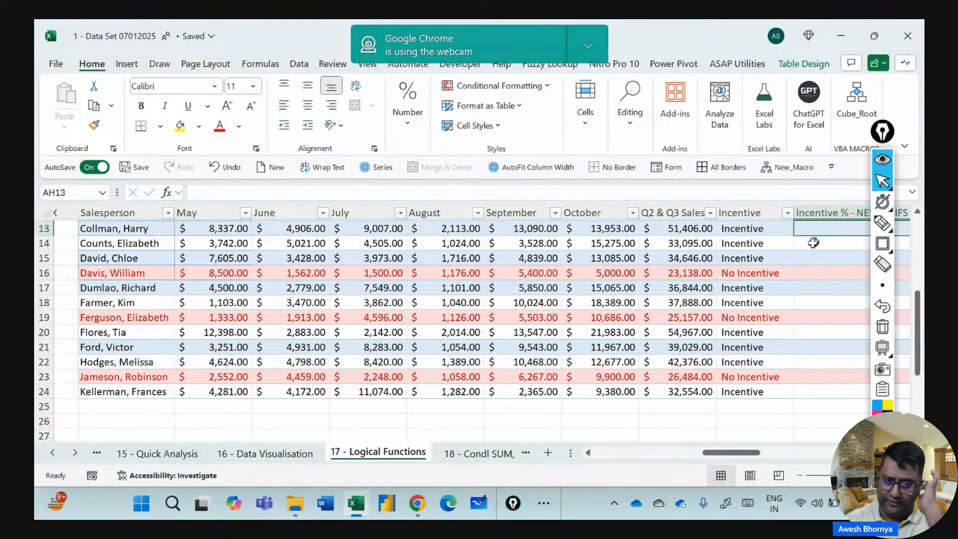
{"action": "scroll", "coordinate": [809, 249], "scroll_direction": "up", "scroll_amount": 3}
{"action": "scroll", "coordinate": [810, 255], "scroll_direction": "up", "scroll_amount": 1}
{"action": "left_click", "coordinate": [816, 318]}
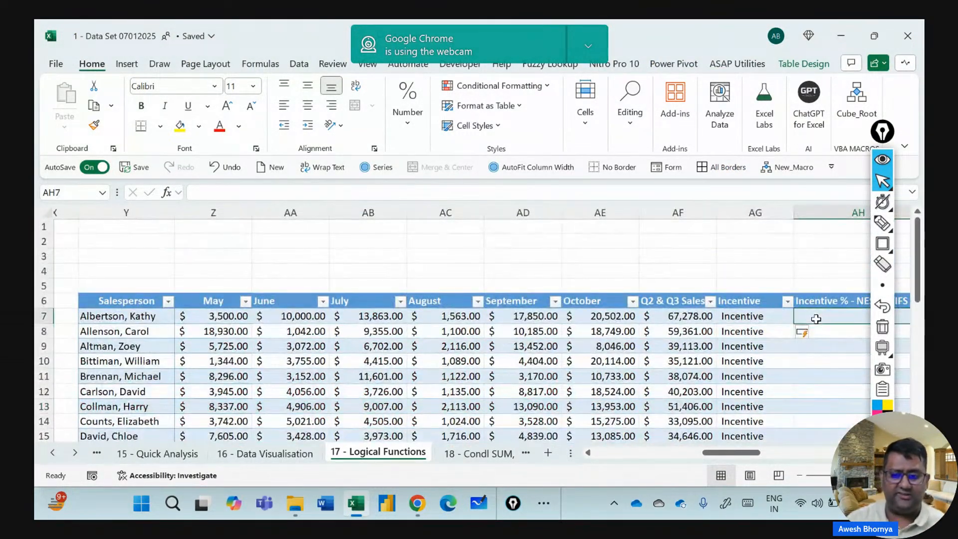
{"action": "key", "text": "Right"}
{"action": "key", "text": "Right"}
{"action": "key", "text": "Right"}
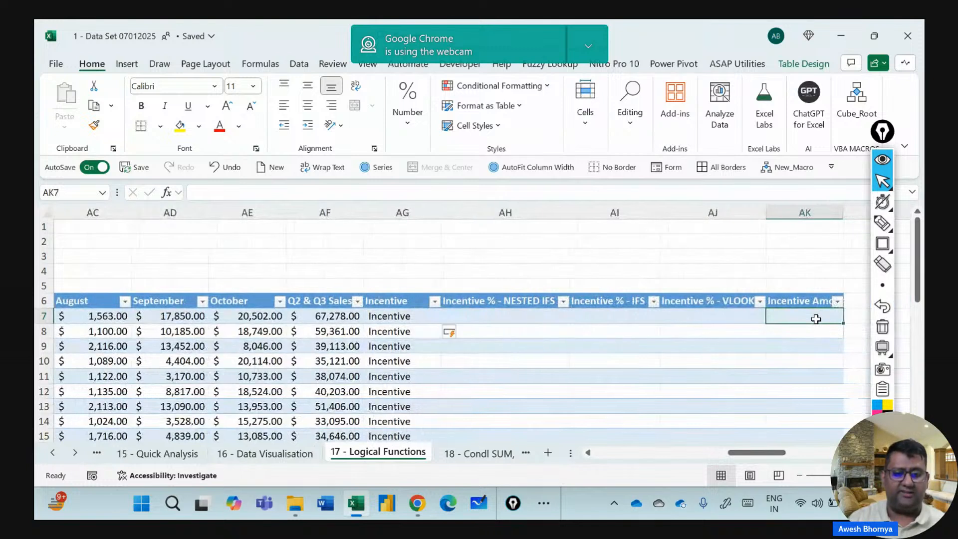
{"action": "key", "text": "Left"}
{"action": "key", "text": "Left"}
{"action": "key", "text": "Left"}
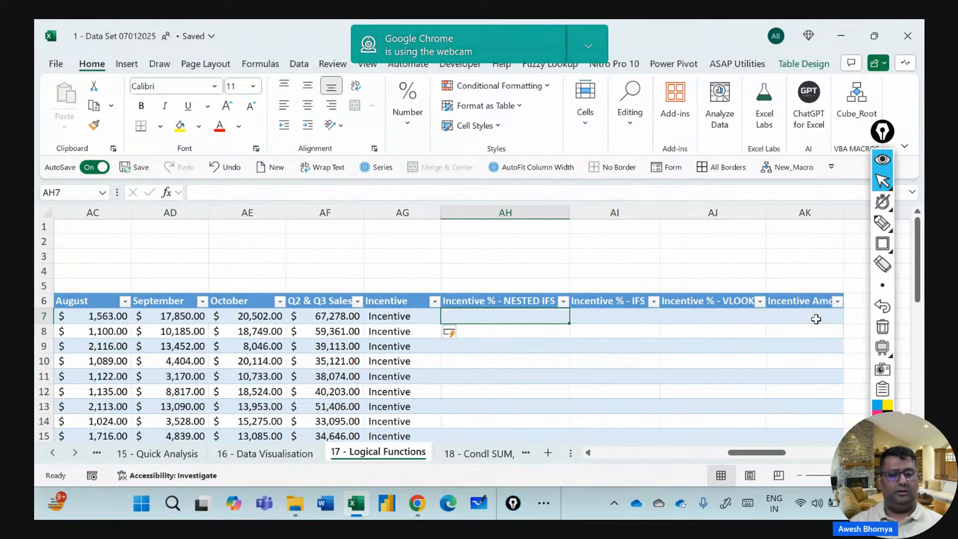
{"action": "key", "text": "Right"}
{"action": "key", "text": "Right"}
{"action": "key", "text": "Right"}
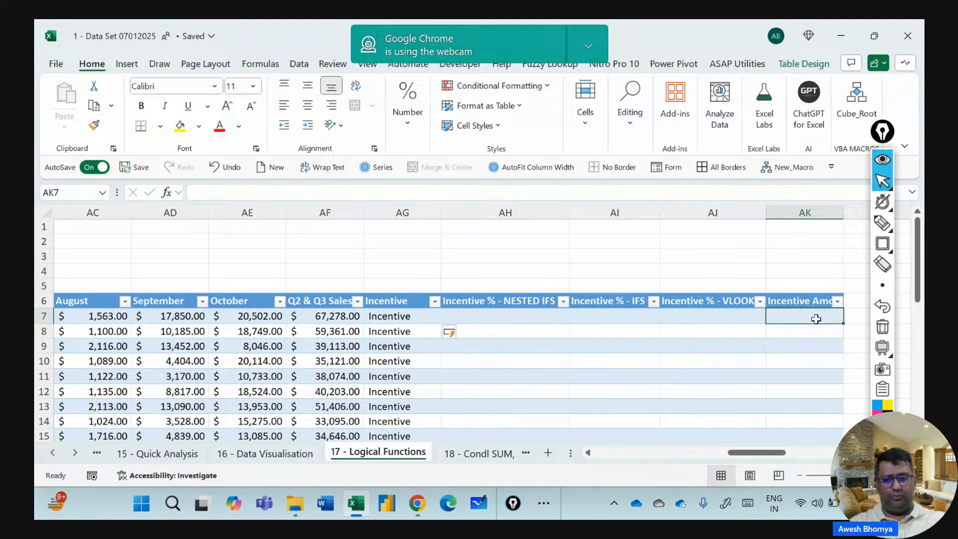
Go to the slab tables beyond the sales table and look across both in row 7, from AR7 to AX7.
{"action": "key", "text": "Right"}
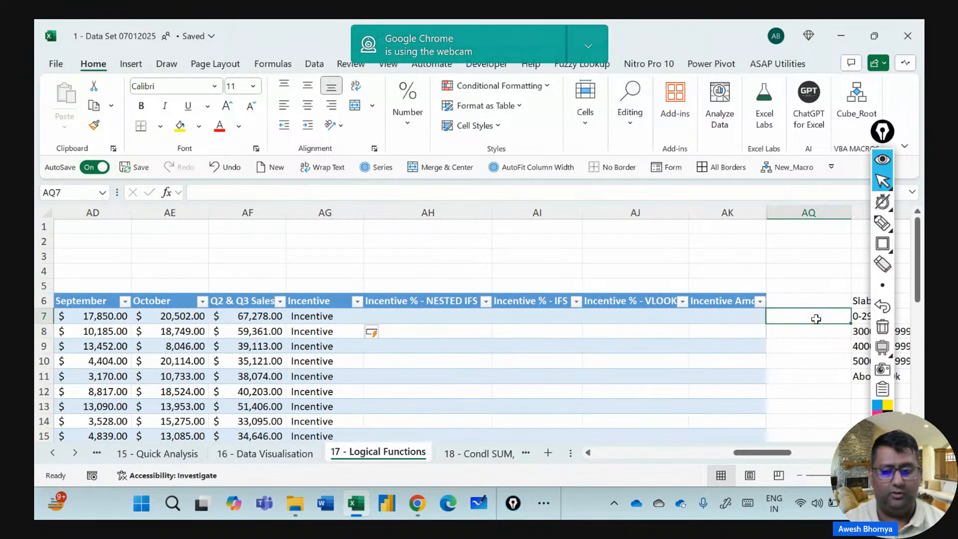
{"action": "key", "text": "Right"}
{"action": "key", "text": "Right"}
{"action": "key", "text": "Right"}
{"action": "key", "text": "Right"}
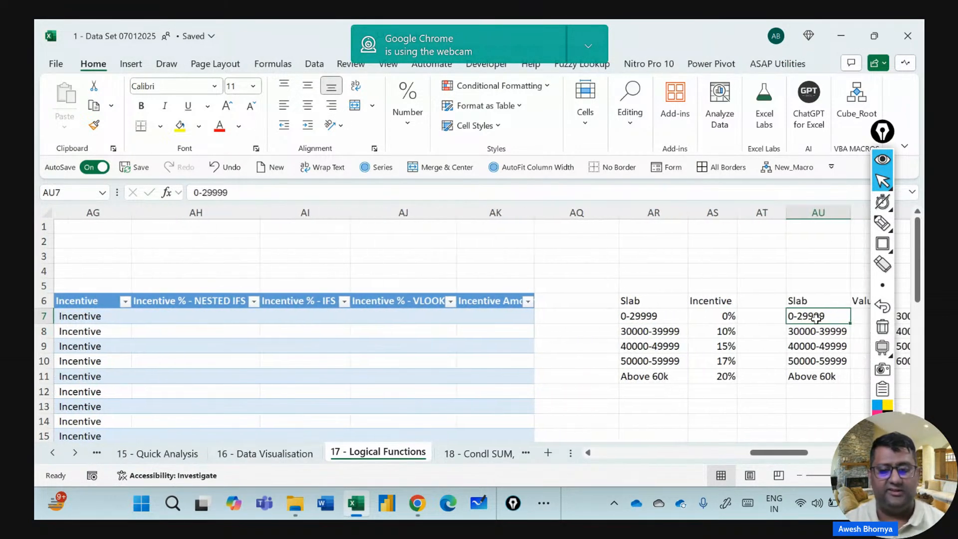
{"action": "key", "text": "Right"}
{"action": "key", "text": "Right"}
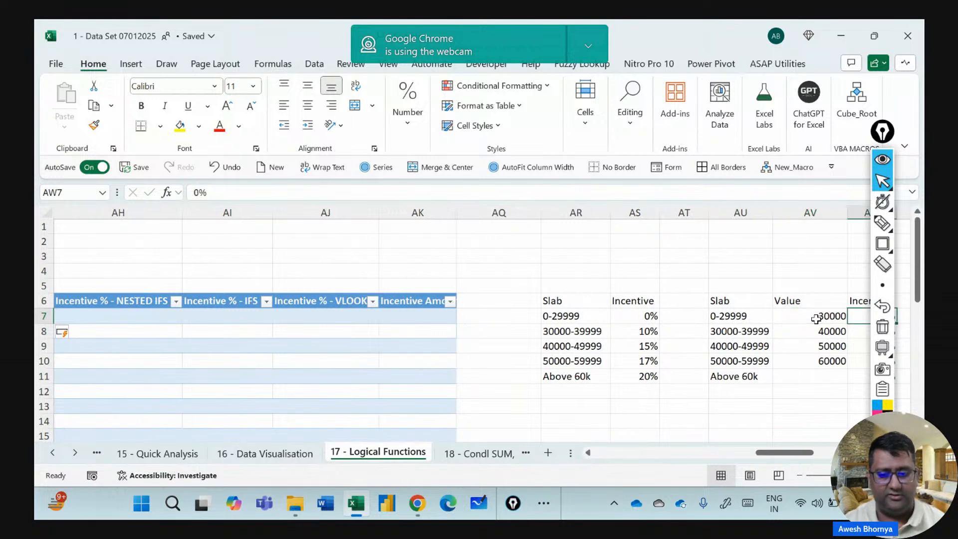
{"action": "left_click", "coordinate": [552, 315]}
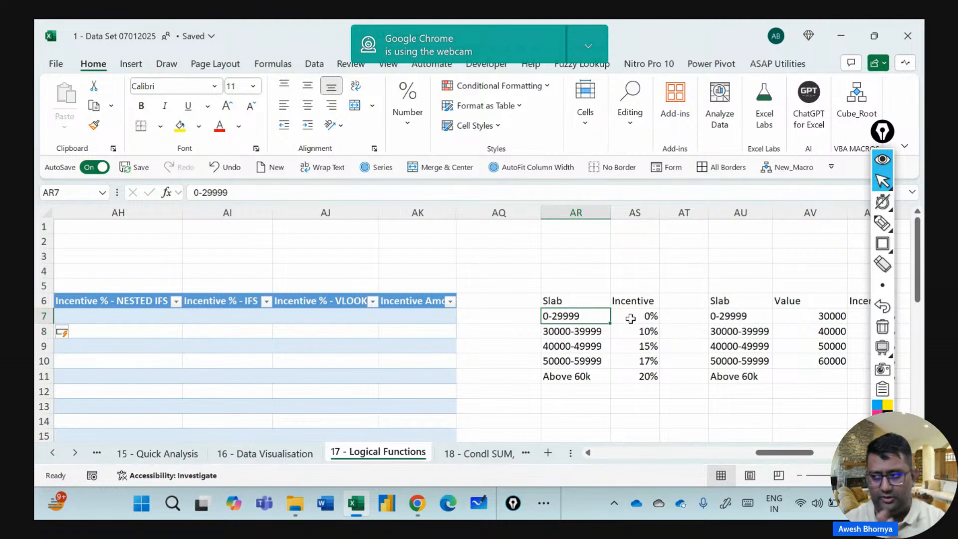
{"action": "left_click", "coordinate": [756, 315]}
{"action": "key", "text": "Right"}
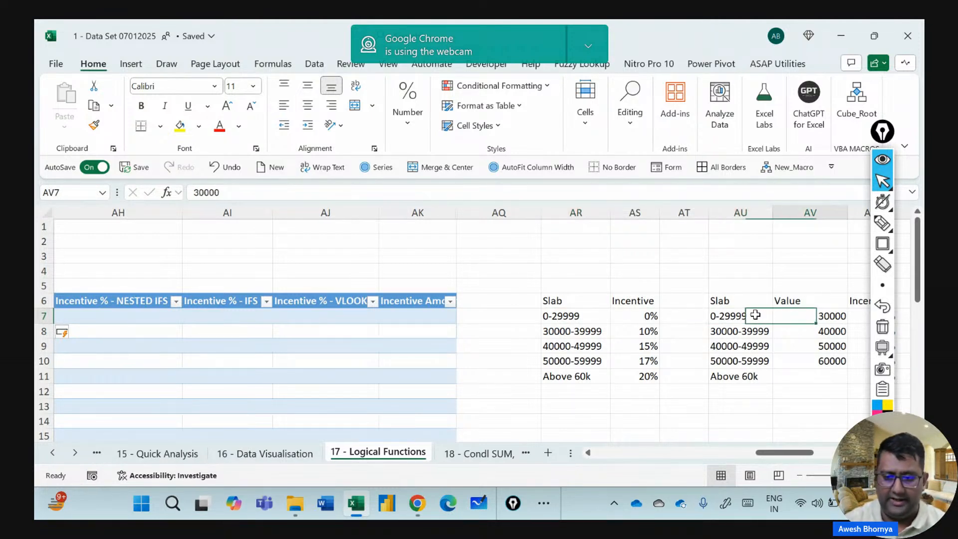
{"action": "key", "text": "Right"}
{"action": "key", "text": "Right"}
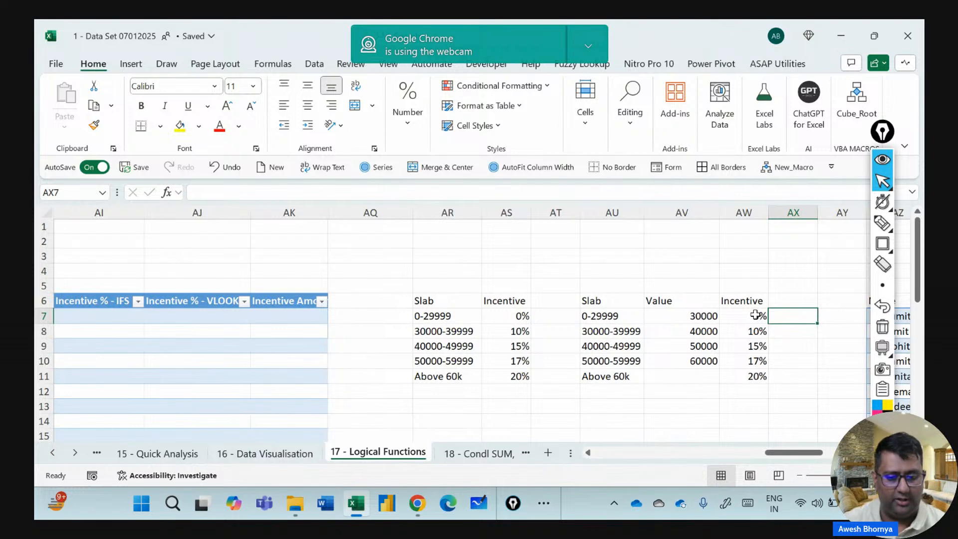
Examine the second slab table's Value entries in AV7:AV10 and its Incentive percentages in AW7:AW11.
{"action": "left_click", "coordinate": [602, 316]}
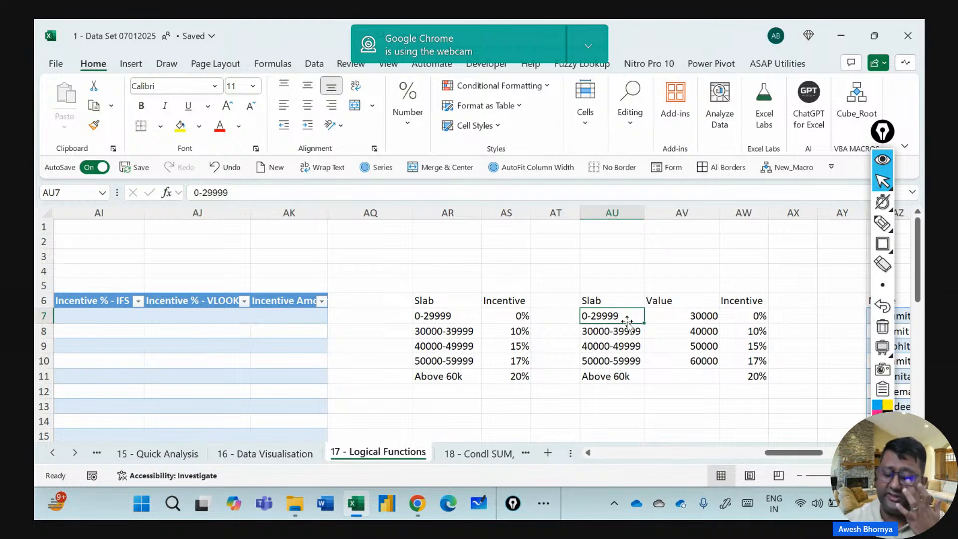
{"action": "left_click", "coordinate": [683, 316]}
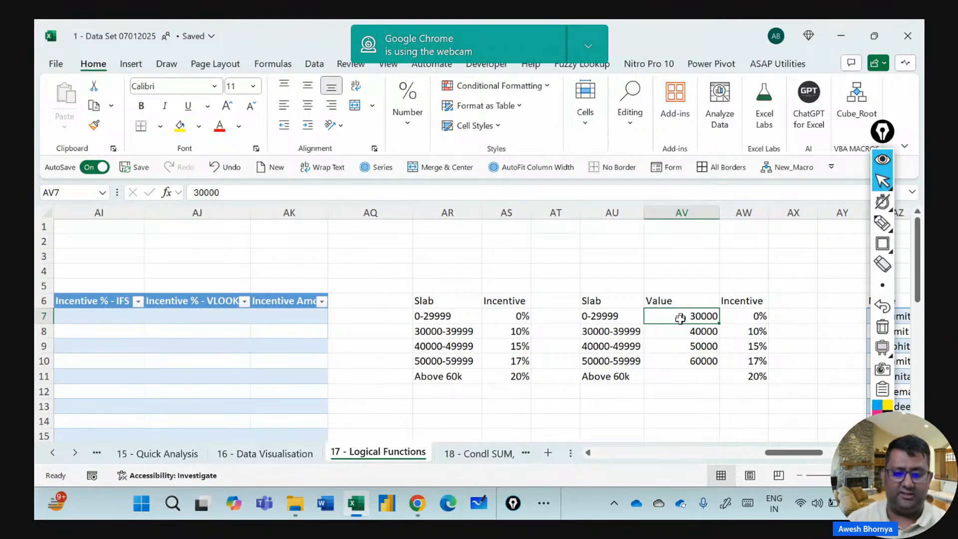
{"action": "left_click", "coordinate": [685, 331]}
{"action": "left_click", "coordinate": [687, 346]}
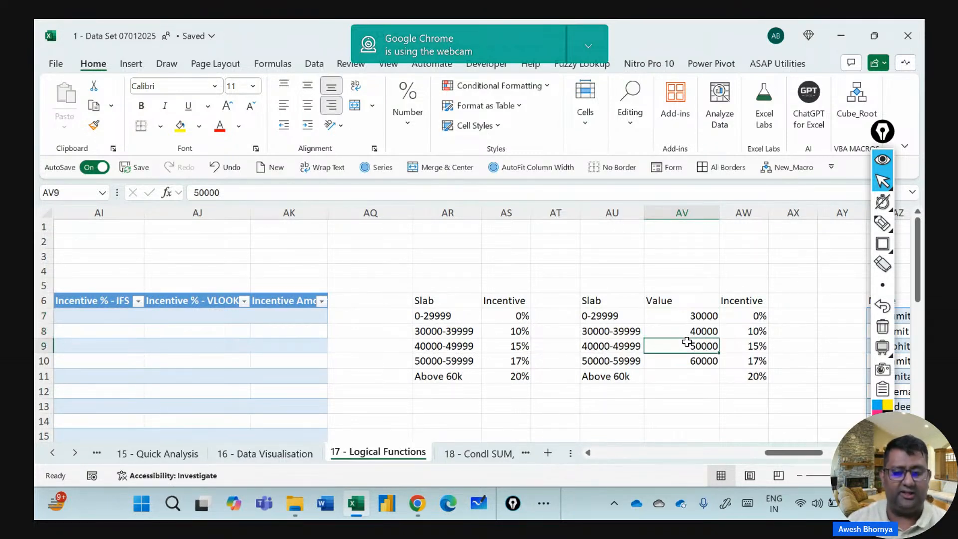
{"action": "left_click", "coordinate": [685, 360]}
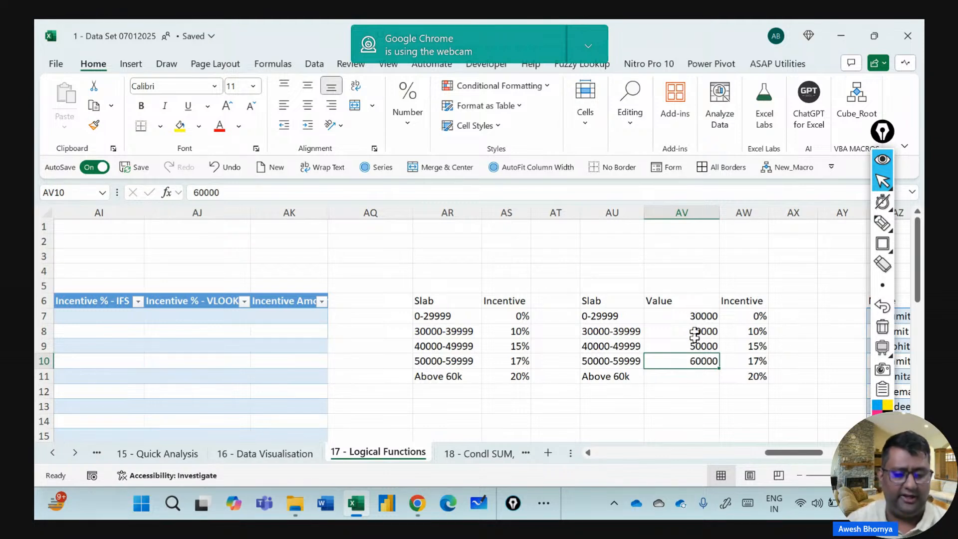
{"action": "left_click_drag", "start_coordinate": [749, 315], "coordinate": [742, 372]}
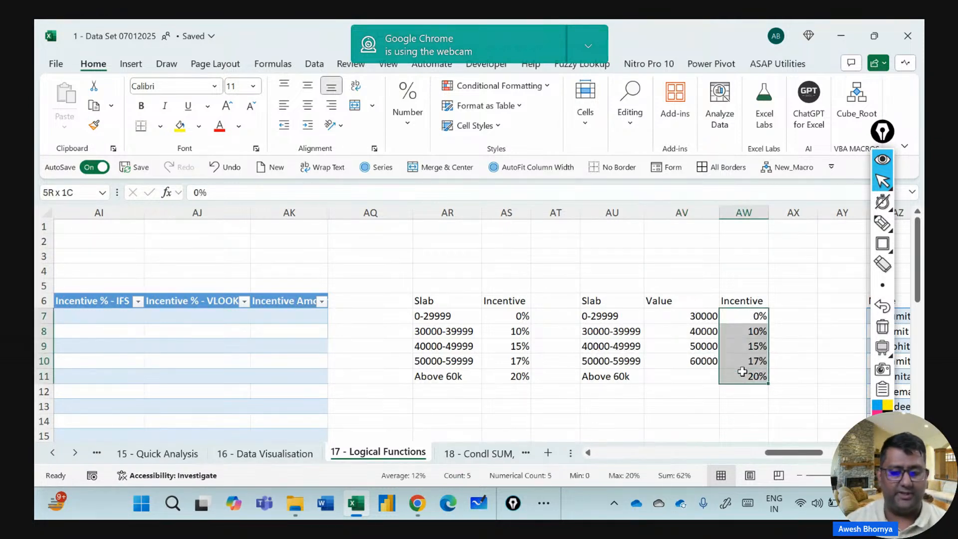
Draw annotation rectangles around the Value figures, around the Incentive percentages, and around both columns together with their headers.
{"action": "left_click", "coordinate": [883, 244]}
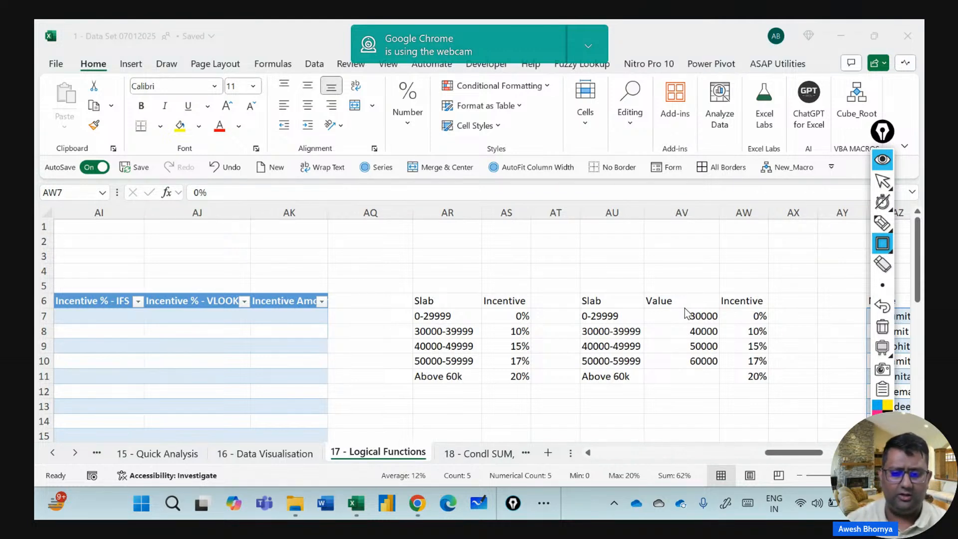
{"action": "left_click_drag", "start_coordinate": [683, 308], "coordinate": [722, 372]}
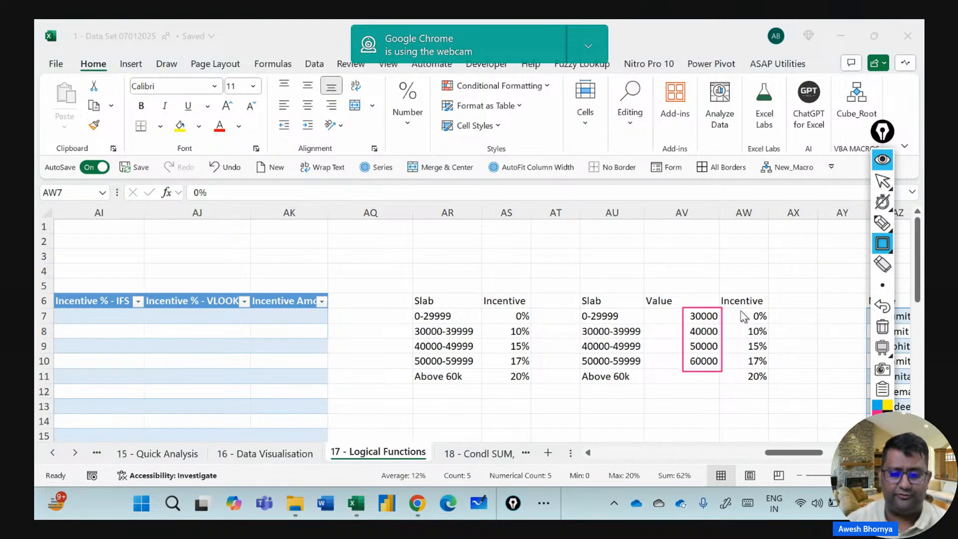
{"action": "mouse_move", "coordinate": [736, 308]}
{"action": "left_mouse_down"}
{"action": "mouse_move", "coordinate": [759, 319]}
{"action": "mouse_move", "coordinate": [771, 390]}
{"action": "left_mouse_up"}
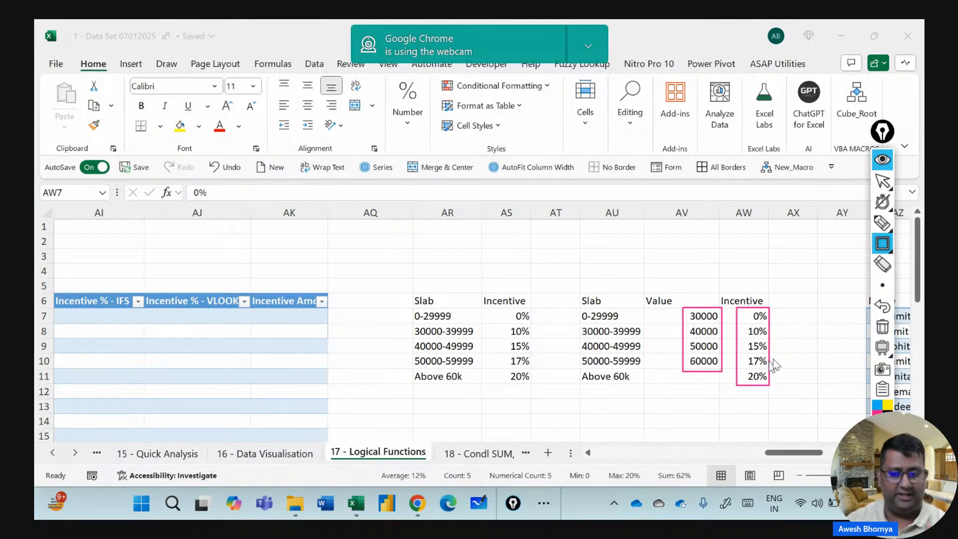
{"action": "left_click", "coordinate": [882, 183]}
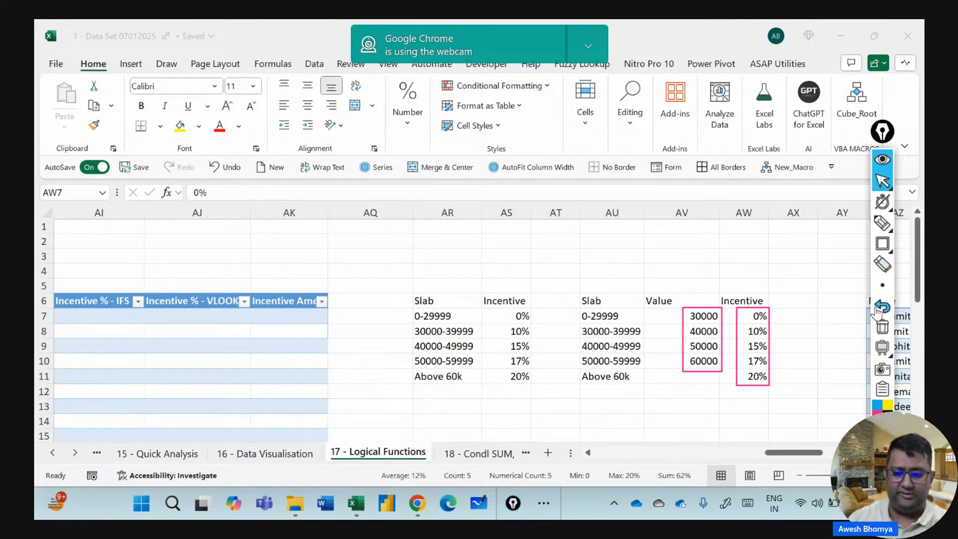
{"action": "left_click", "coordinate": [883, 243]}
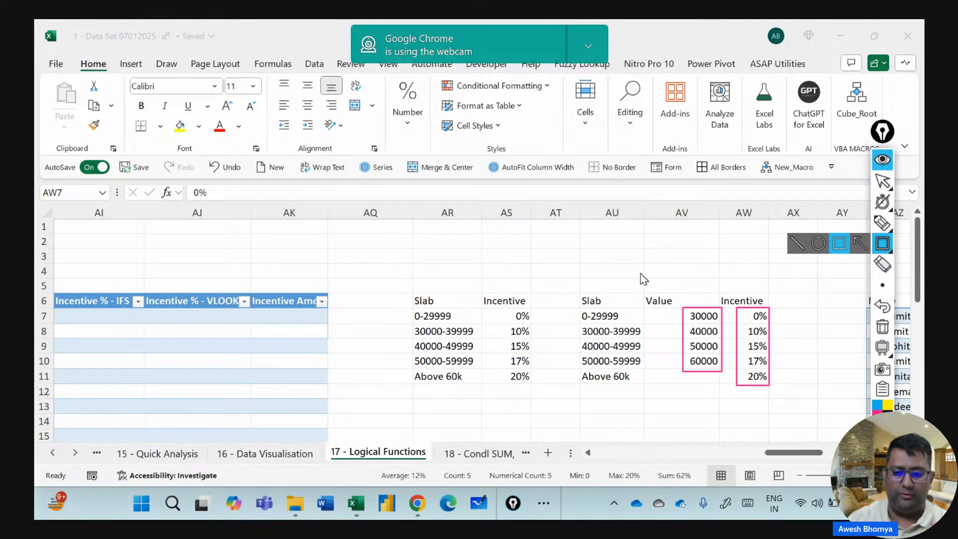
{"action": "mouse_move", "coordinate": [640, 274]}
{"action": "left_mouse_down"}
{"action": "mouse_move", "coordinate": [652, 309]}
{"action": "mouse_move", "coordinate": [782, 429]}
{"action": "mouse_move", "coordinate": [787, 405]}
{"action": "left_mouse_up"}
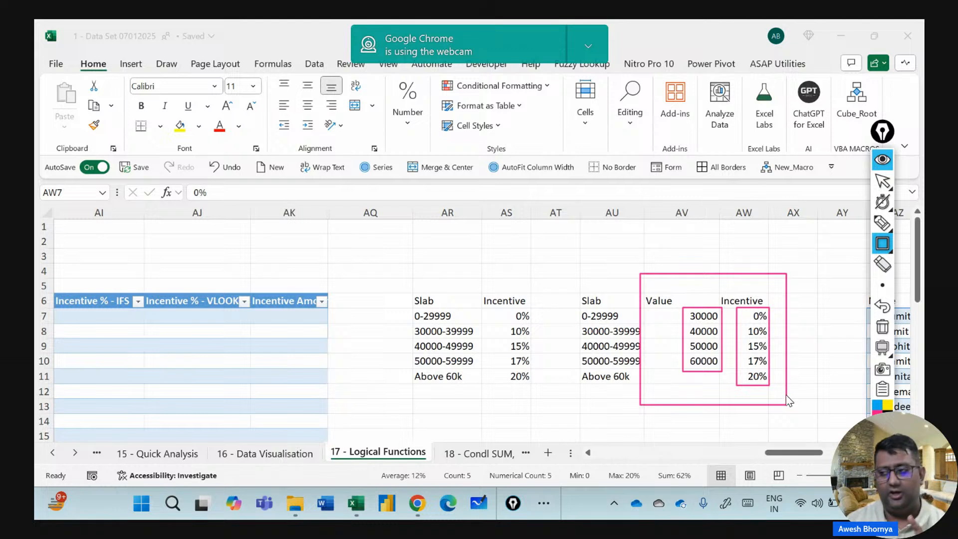
Clear the annotation rectangles from the slab table and select cell AI7 in the Incentive % - IFS column.
{"action": "left_click", "coordinate": [883, 182]}
{"action": "left_click", "coordinate": [880, 330]}
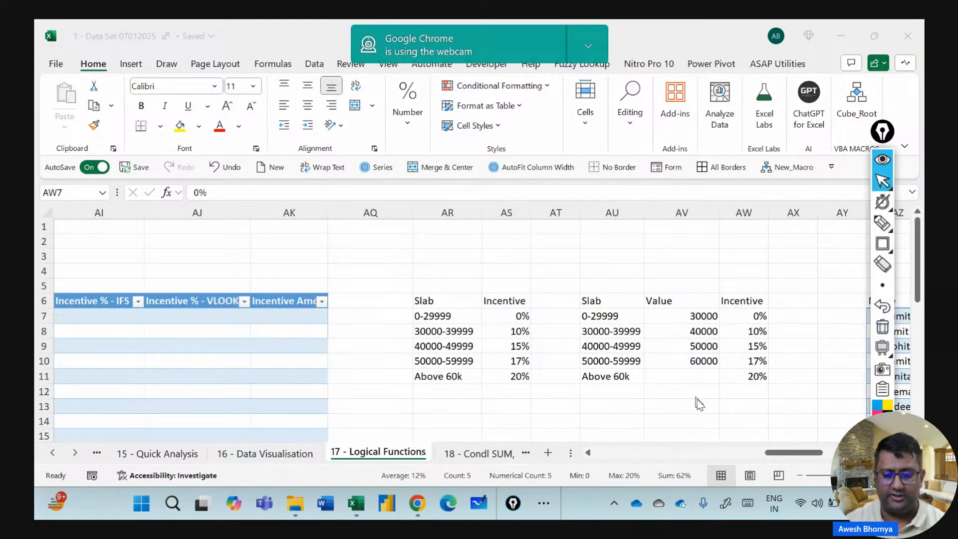
{"action": "left_click_drag", "start_coordinate": [778, 452], "coordinate": [747, 452]}
{"action": "left_click", "coordinate": [524, 318]}
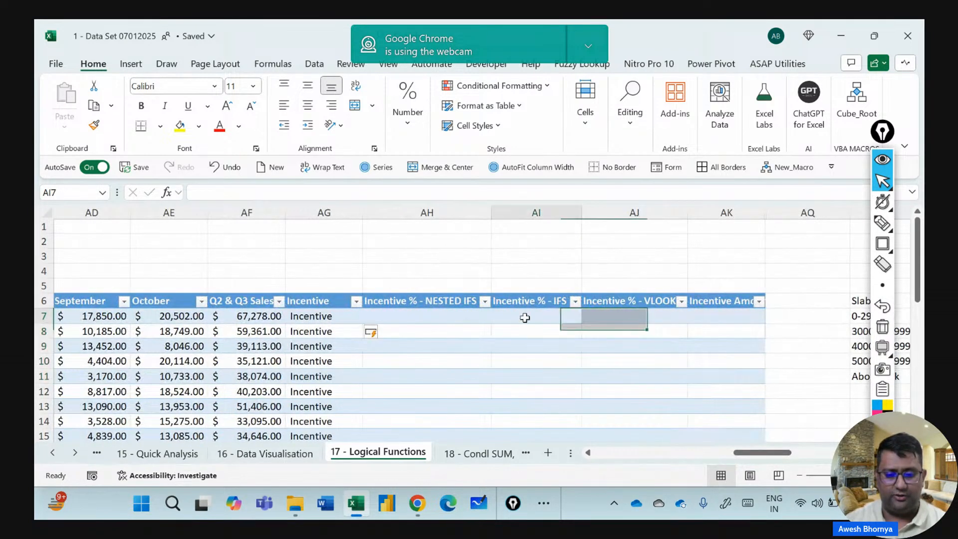
{"action": "left_click", "coordinate": [437, 319]}
{"action": "left_click", "coordinate": [557, 316]}
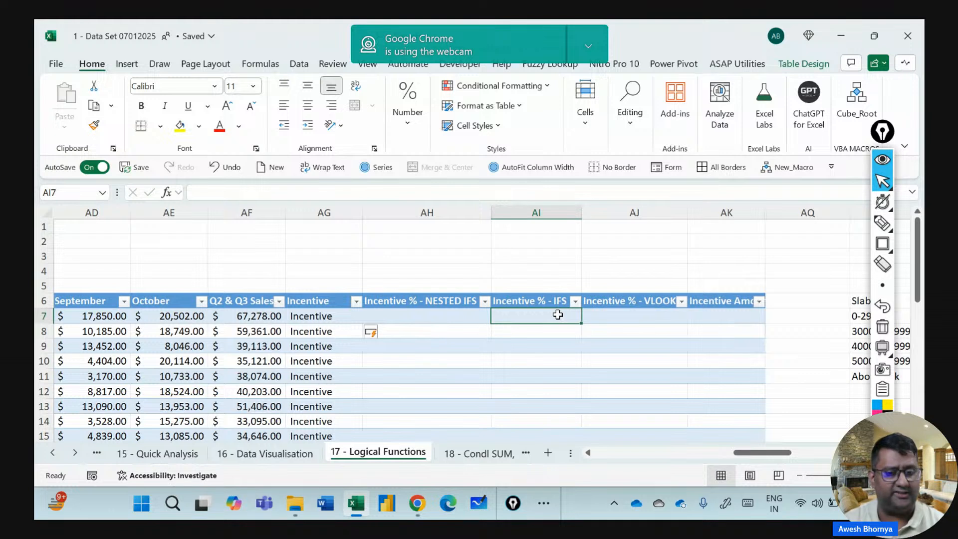
Start an IFS formula in AI7 whose first test checks whether [@[Q2 & Q3 Sales]] is less than the absolute reference $AV$7.
{"action": "type", "text": "=ifs"}
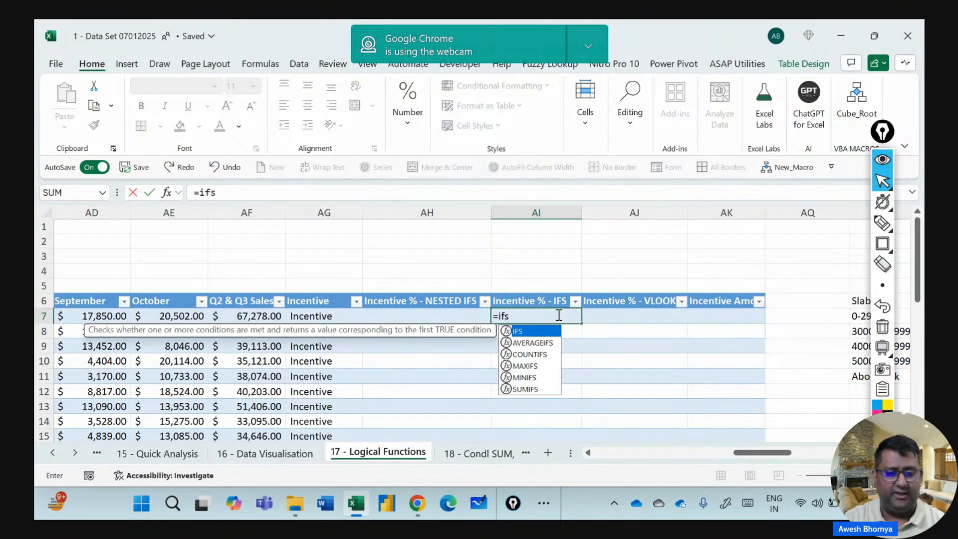
{"action": "key", "text": "Tab"}
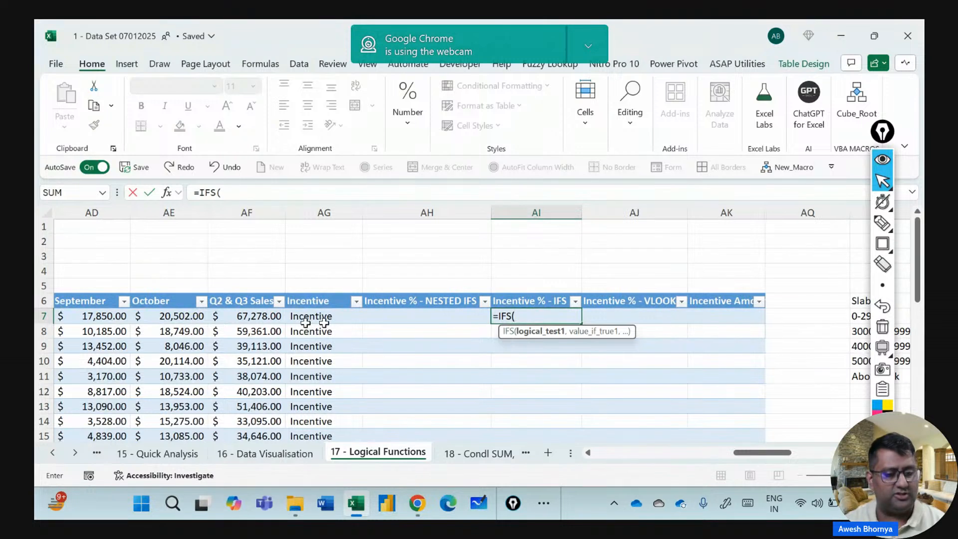
{"action": "left_click", "coordinate": [248, 316]}
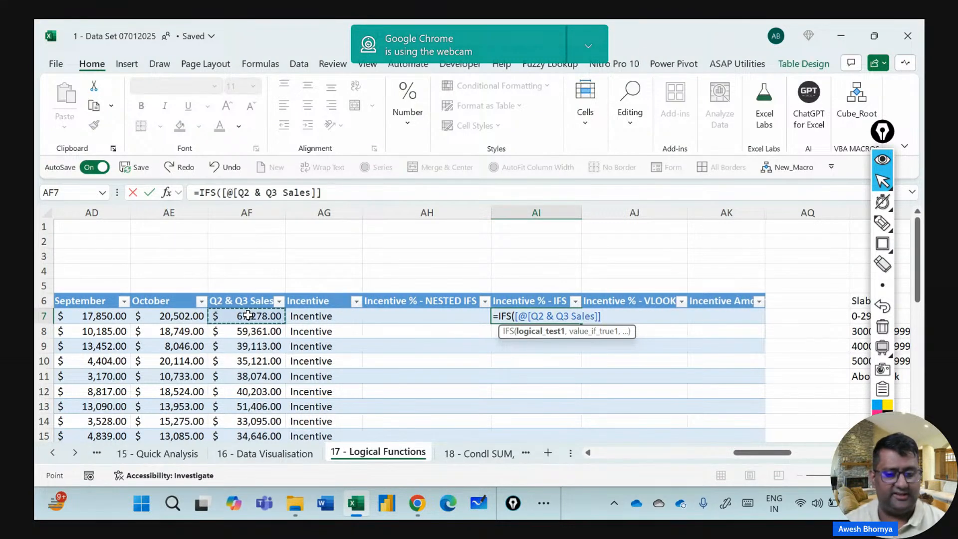
{"action": "type", "text": "<"}
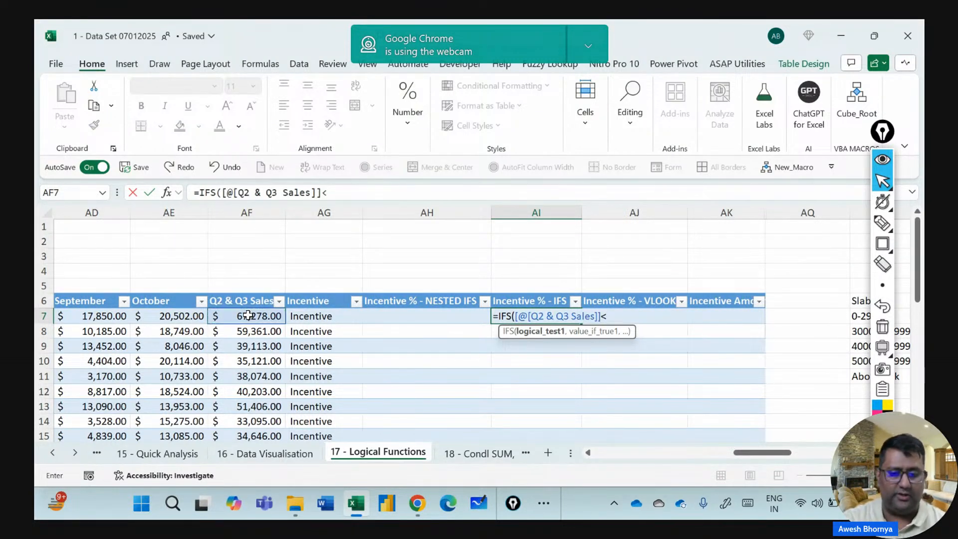
{"action": "left_click_drag", "start_coordinate": [760, 452], "coordinate": [801, 452]}
{"action": "left_click", "coordinate": [584, 314]}
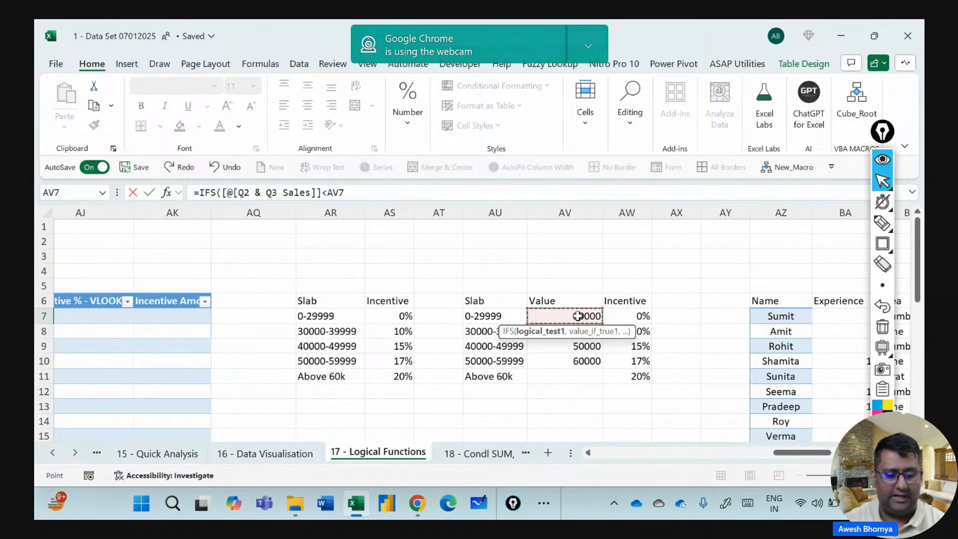
{"action": "key", "text": "F4"}
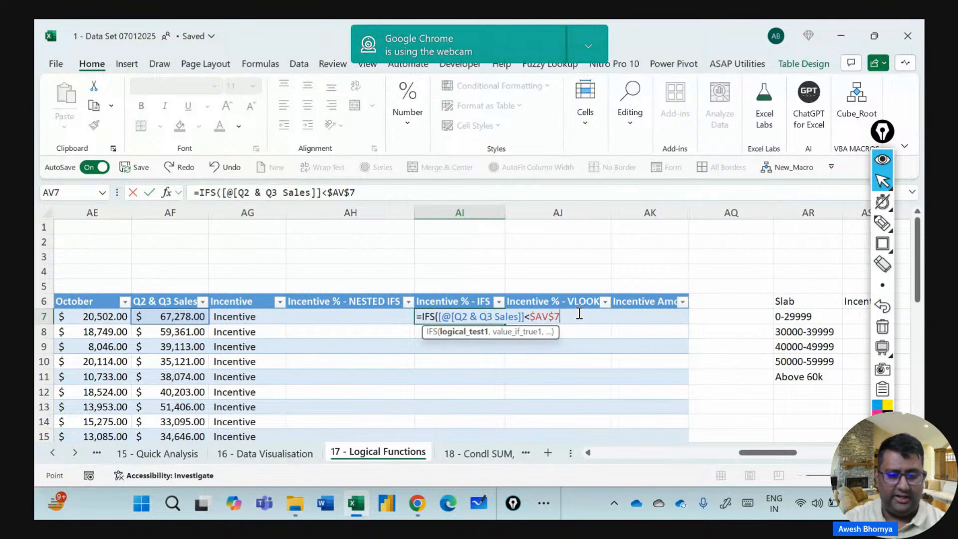
Return $AW$7 as the result of the first IFS test and enter the formula in the Incentive % - IFS column.
{"action": "type", "text": ","}
{"action": "left_click_drag", "start_coordinate": [753, 453], "coordinate": [785, 453]}
{"action": "left_click", "coordinate": [666, 315]}
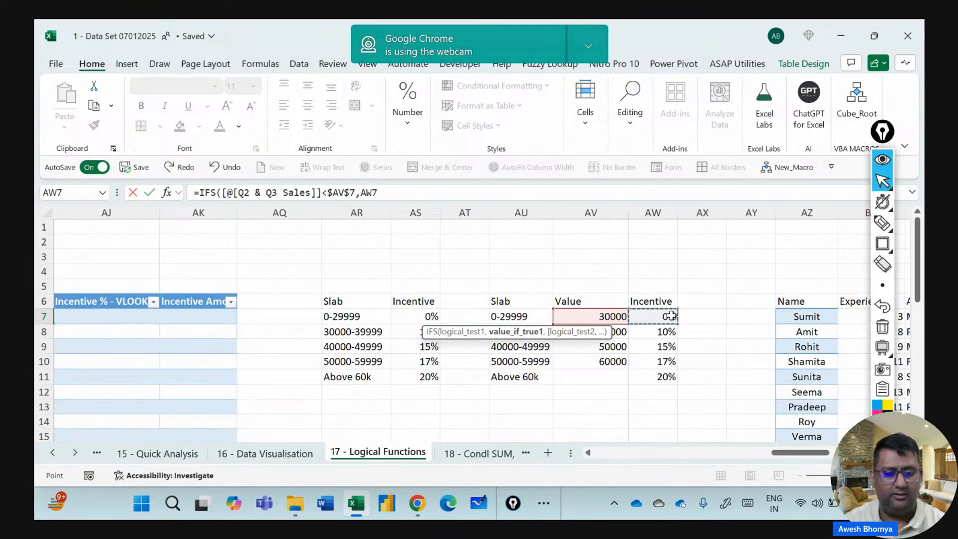
{"action": "key", "text": "F4"}
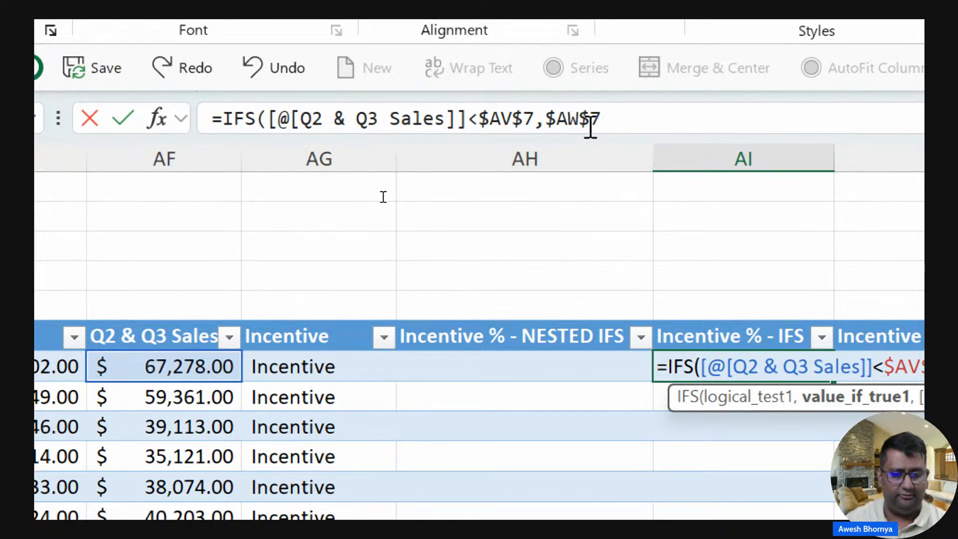
{"action": "left_click", "coordinate": [666, 119]}
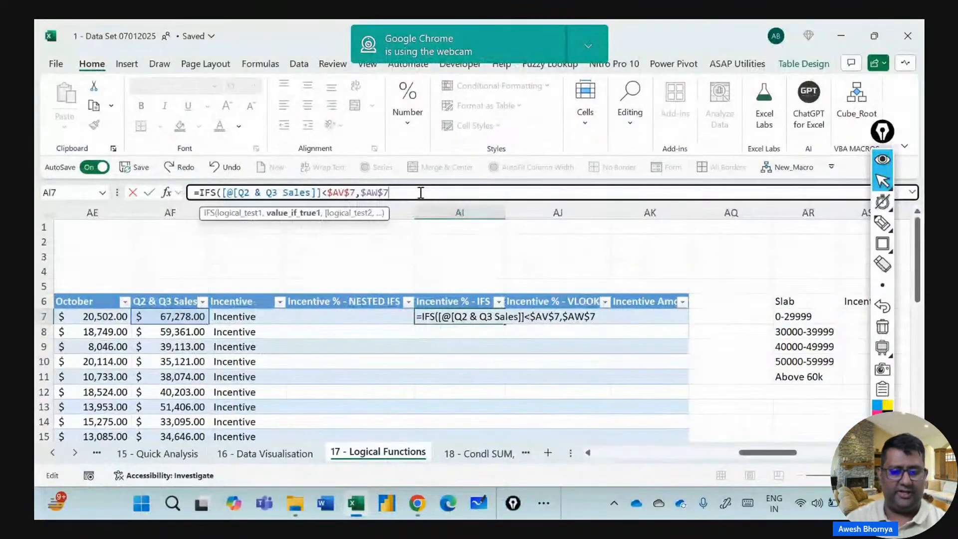
{"action": "key", "text": "Return"}
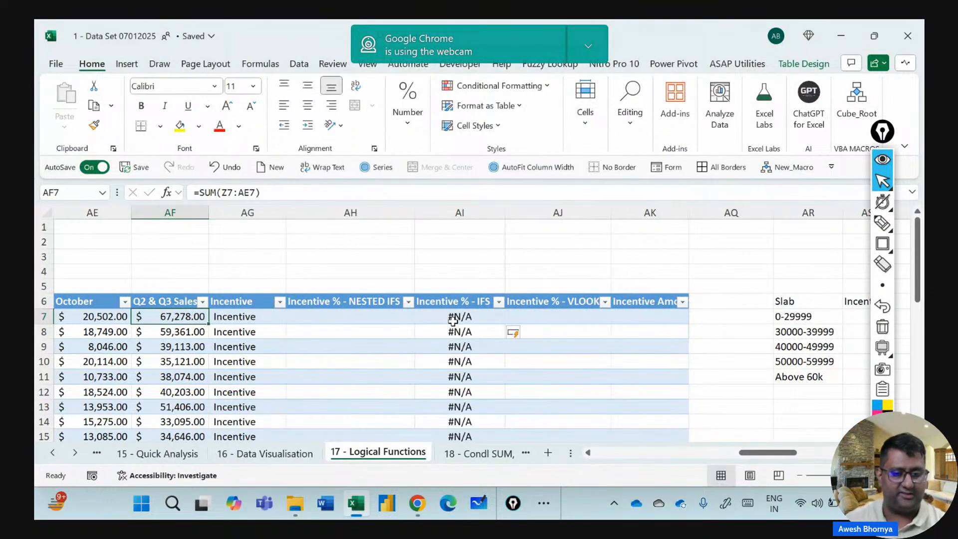
Reopen the AI7 formula and add a second test, [@[Q2 & Q3 Sales]]<$AV$8, returning $AW$8.
{"action": "left_click", "coordinate": [414, 194]}
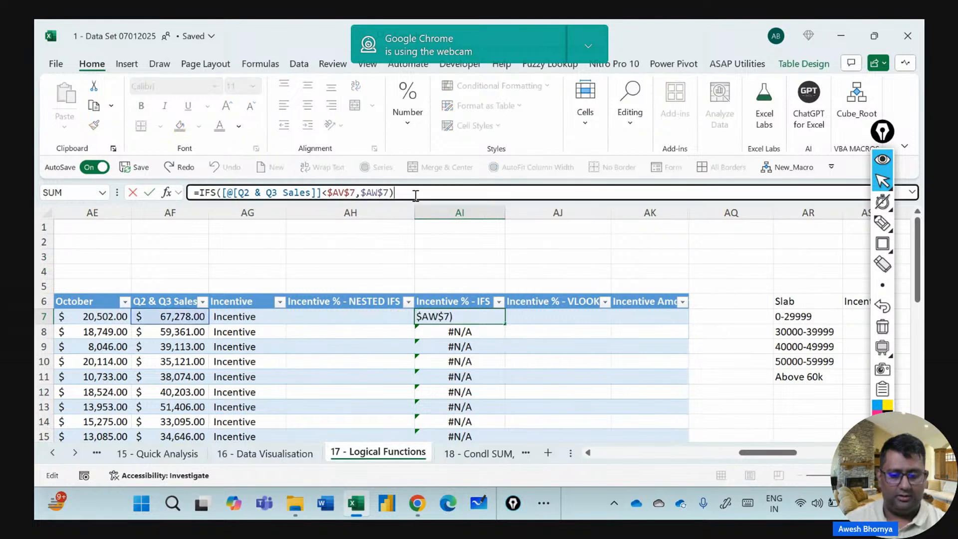
{"action": "key", "text": "BackSpace"}
{"action": "type", "text": ","}
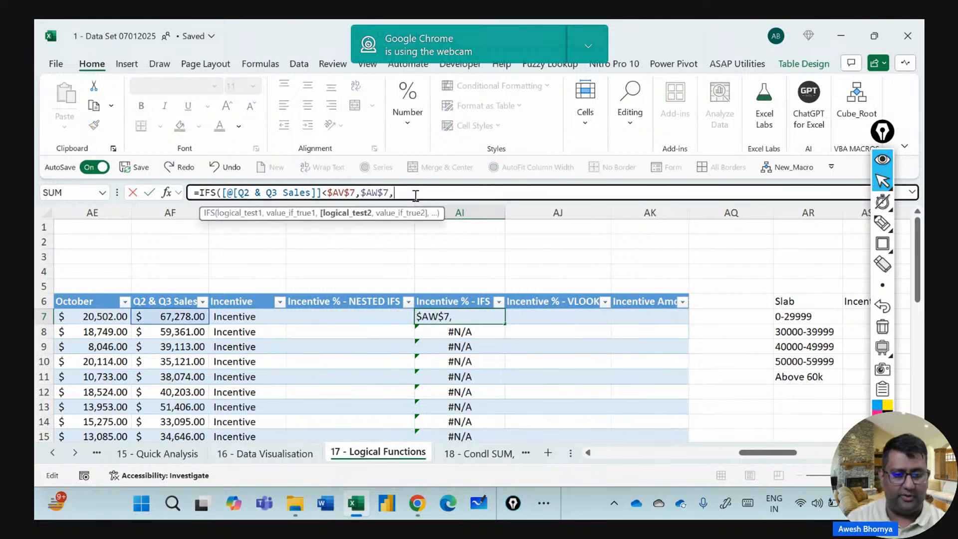
{"action": "left_click", "coordinate": [185, 320]}
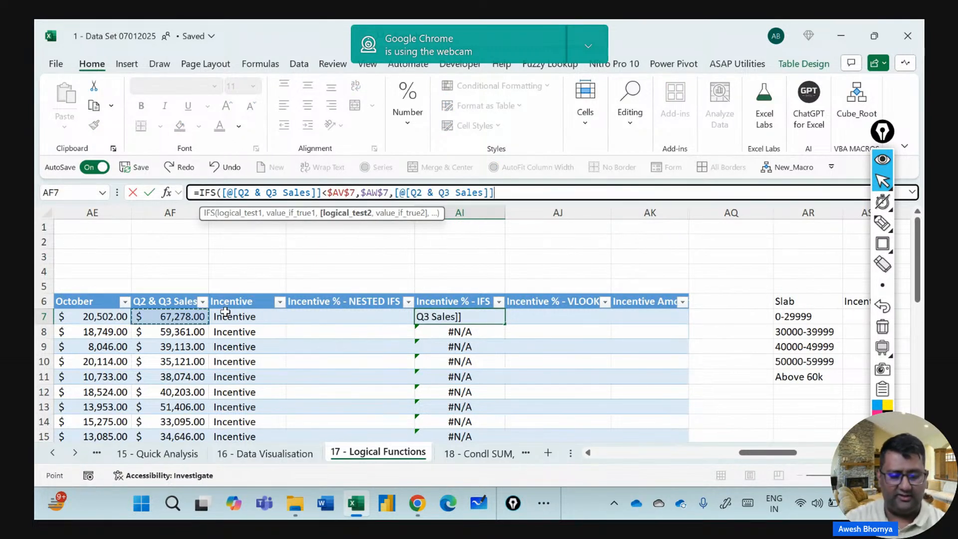
{"action": "type", "text": "<"}
{"action": "left_click_drag", "start_coordinate": [747, 453], "coordinate": [806, 454]}
{"action": "left_click", "coordinate": [212, 332]}
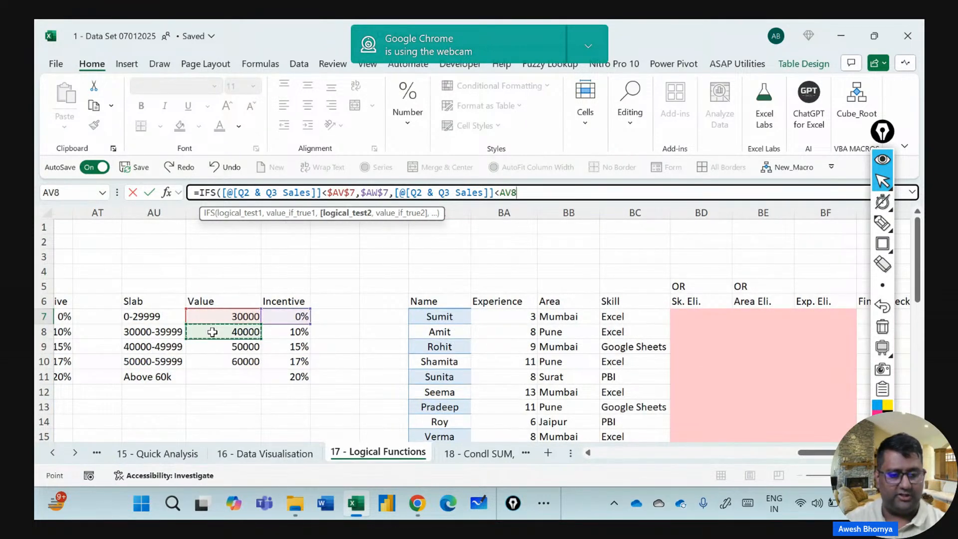
{"action": "key", "text": "F4"}
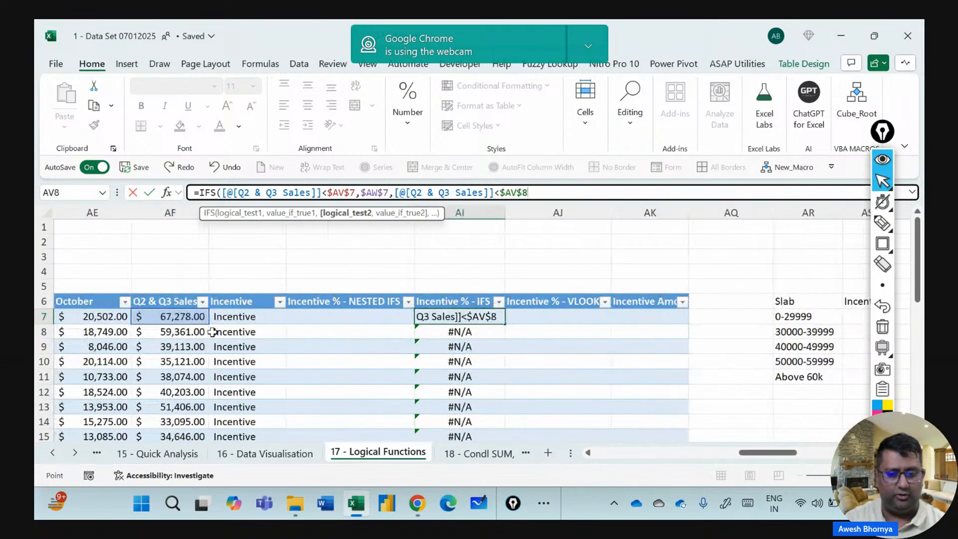
{"action": "type", "text": ","}
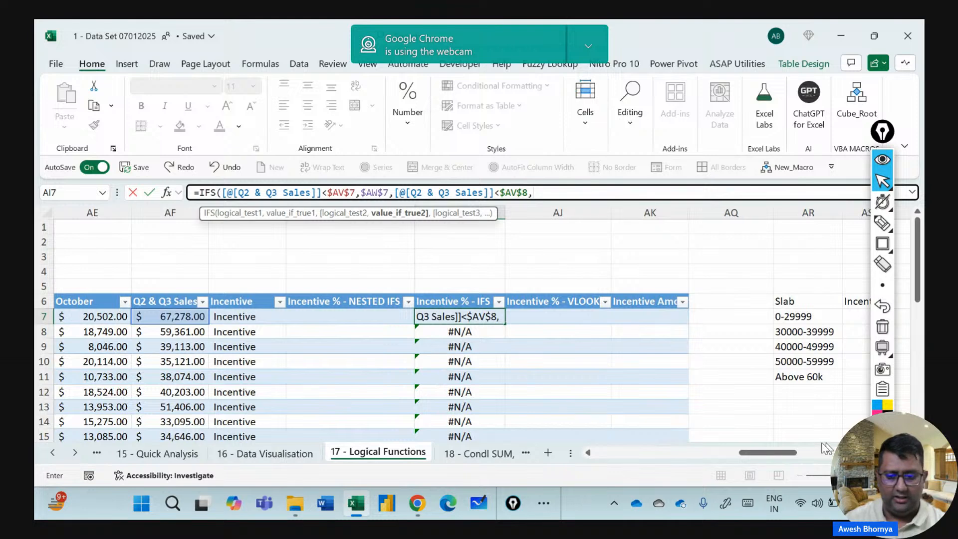
{"action": "left_click_drag", "start_coordinate": [787, 453], "coordinate": [814, 453]}
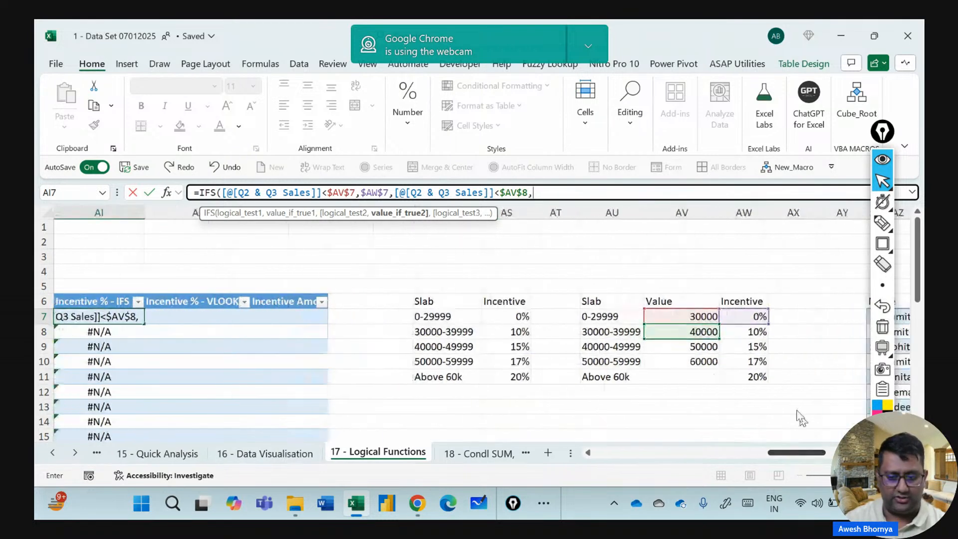
{"action": "left_click", "coordinate": [738, 332]}
{"action": "key", "text": "F4"}
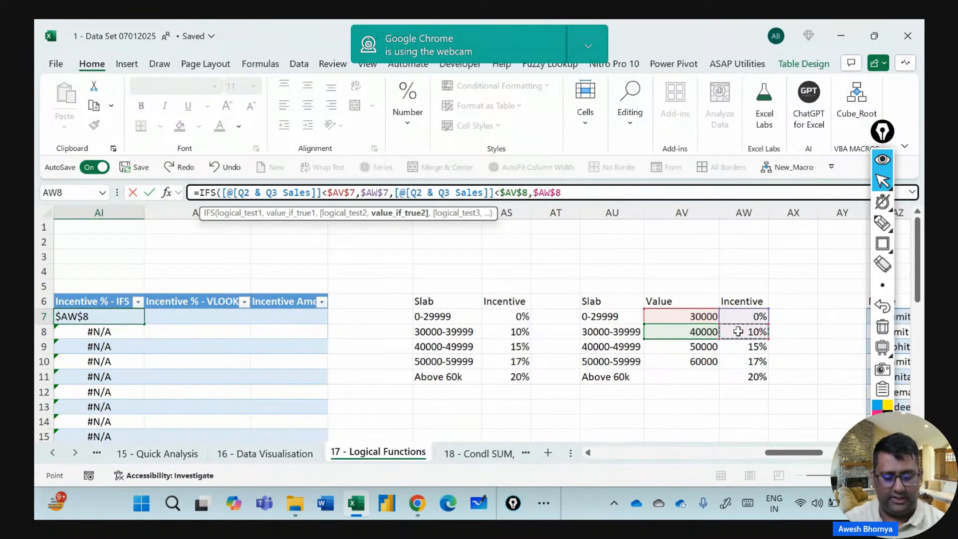
Add a third test to the IFS formula, [@[Q2 & Q3 Sales]]<$AV$9, returning $AW$9.
{"action": "type", "text": ","}
{"action": "left_click_drag", "start_coordinate": [819, 452], "coordinate": [793, 452]}
{"action": "left_click", "coordinate": [187, 316]}
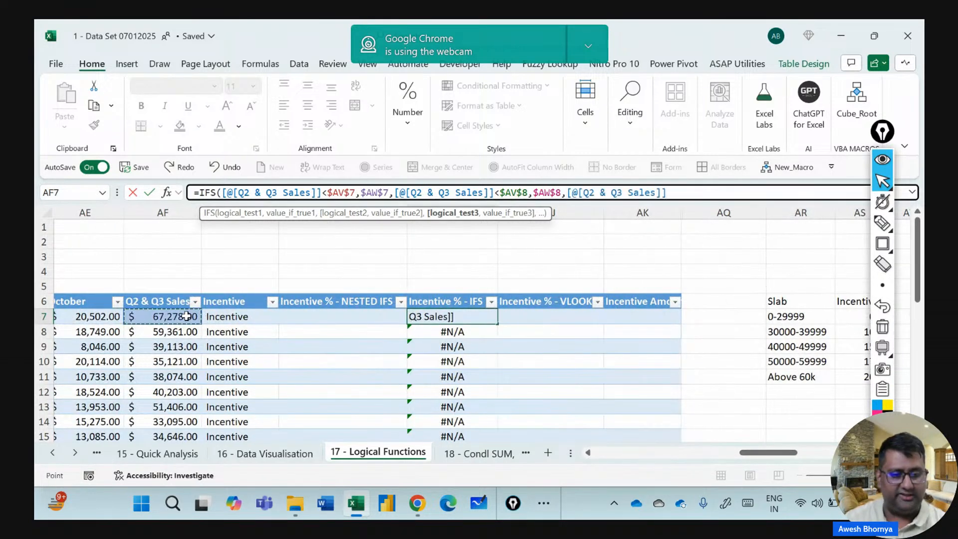
{"action": "type", "text": "<"}
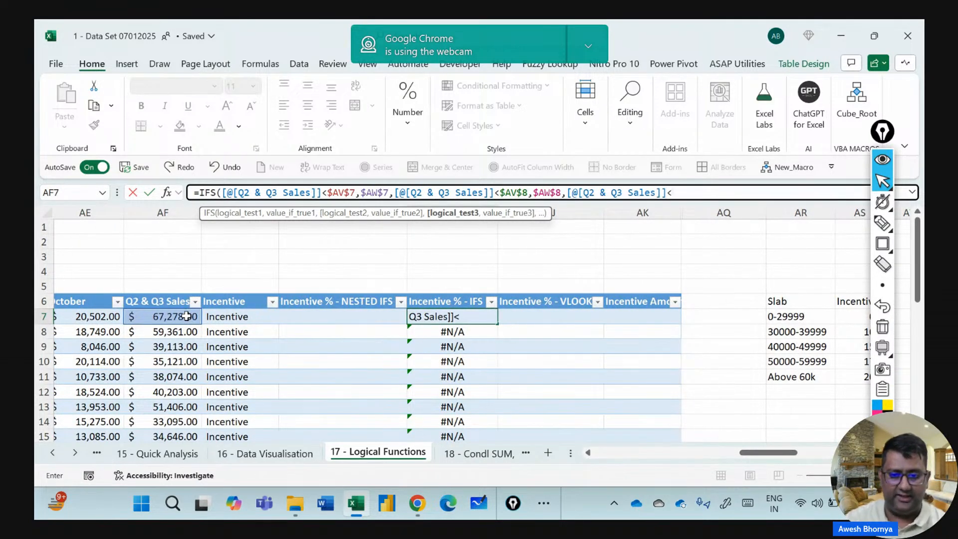
{"action": "left_click_drag", "start_coordinate": [747, 452], "coordinate": [793, 453]}
{"action": "left_click", "coordinate": [395, 351]}
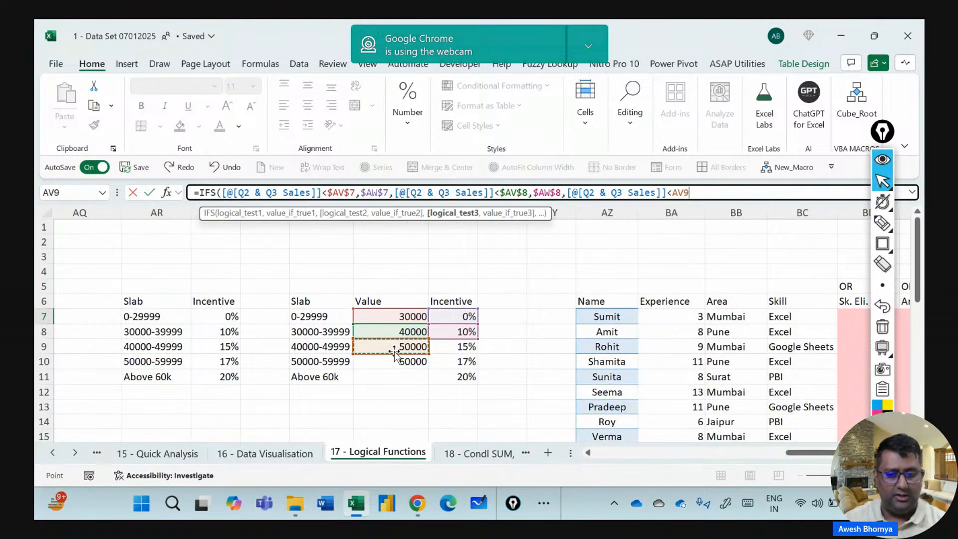
{"action": "key", "text": "F4"}
{"action": "type", "text": ","}
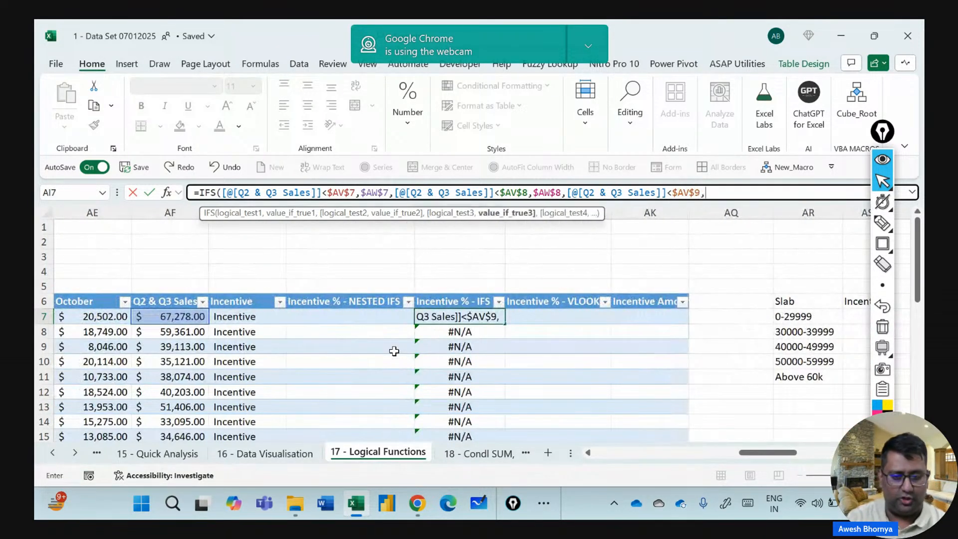
{"action": "left_click_drag", "start_coordinate": [779, 453], "coordinate": [805, 452]}
{"action": "left_click", "coordinate": [747, 352]}
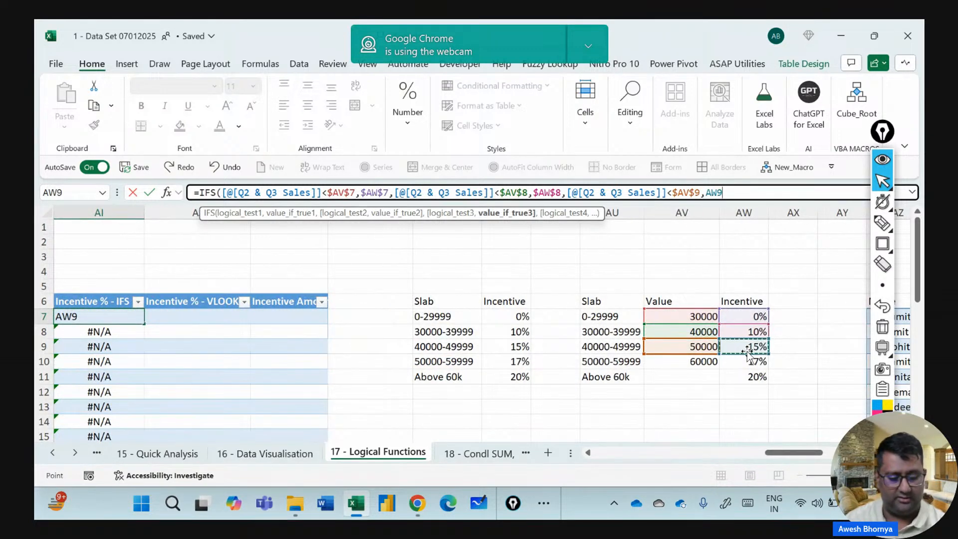
{"action": "key", "text": "F4"}
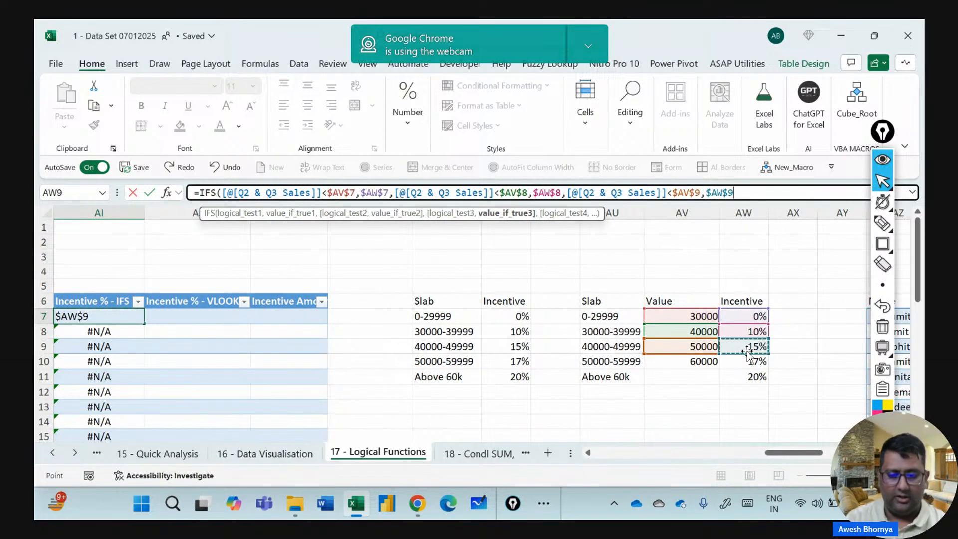
Add a fourth test to the IFS formula, [@[Q2 & Q3 Sales]]<$AV$10, returning $AW$10.
{"action": "type", "text": ","}
{"action": "scroll", "coordinate": [731, 349], "scroll_direction": "left", "scroll_amount": 6}
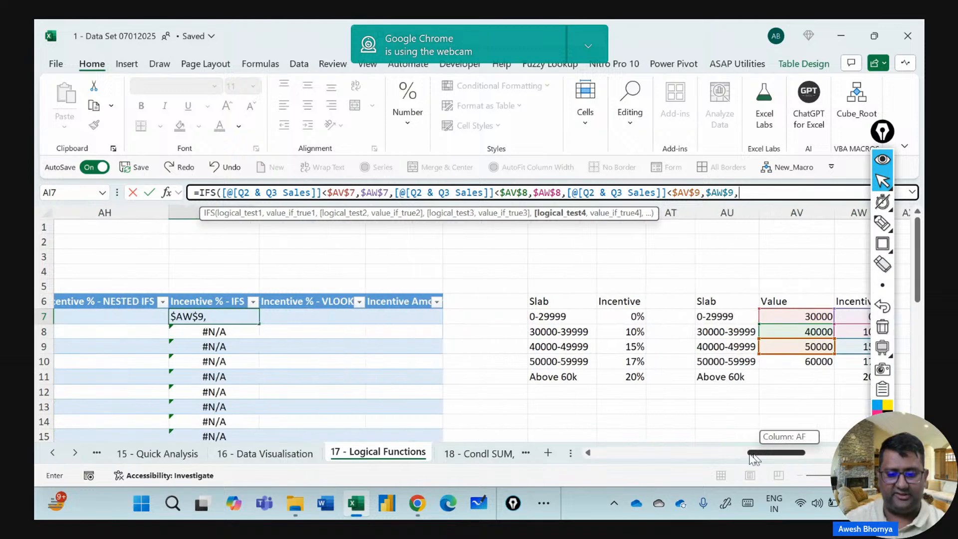
{"action": "left_click", "coordinate": [693, 319]}
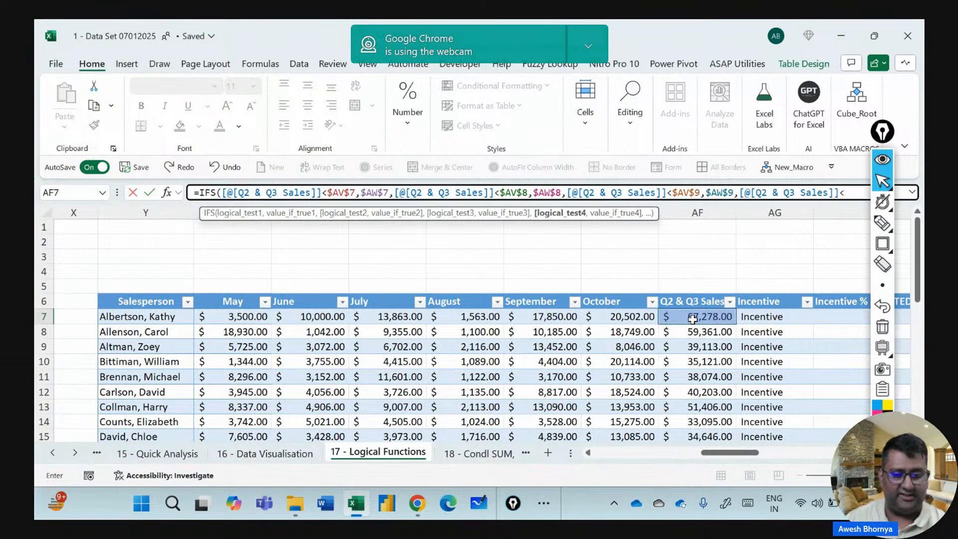
{"action": "left_click_drag", "start_coordinate": [731, 453], "coordinate": [791, 455]}
{"action": "left_click", "coordinate": [691, 361]}
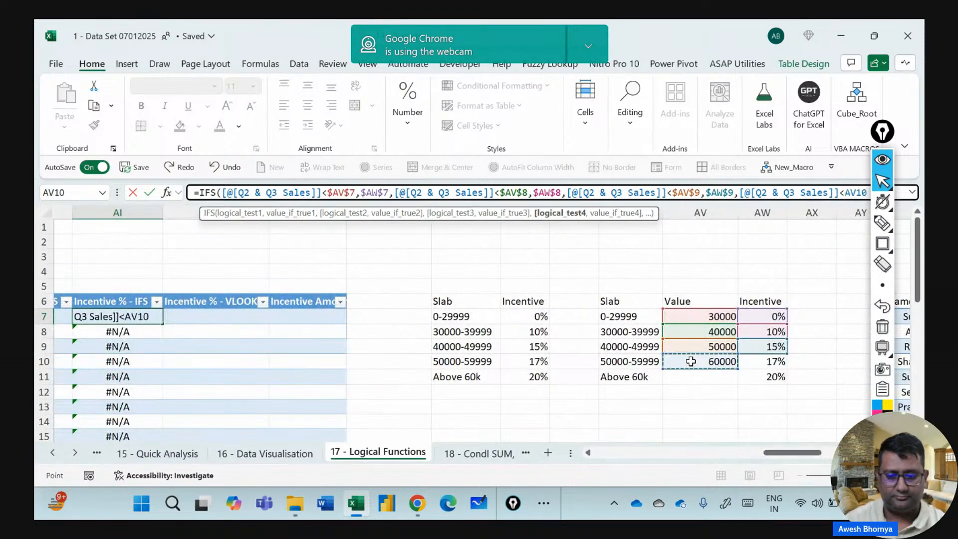
{"action": "key", "text": "F4"}
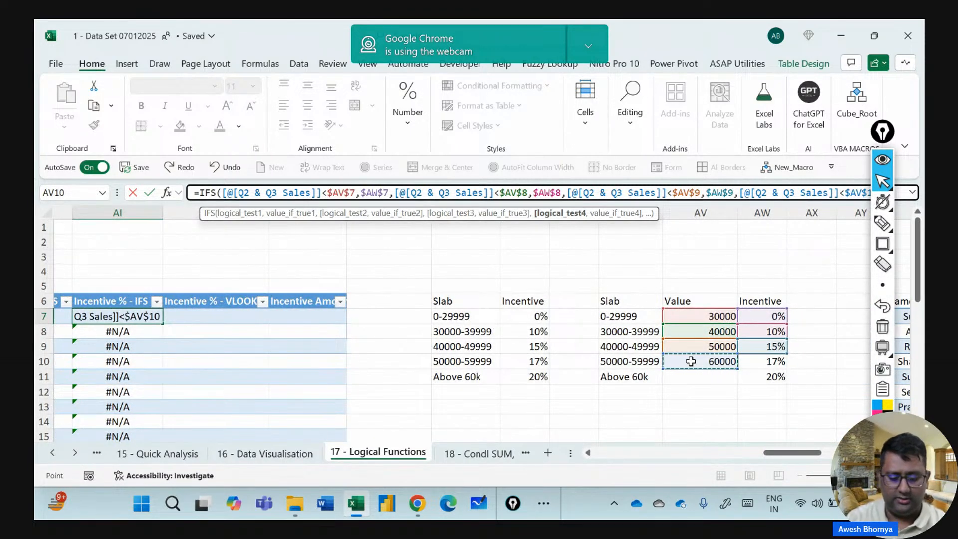
{"action": "type", "text": ","}
{"action": "left_click", "coordinate": [749, 362]}
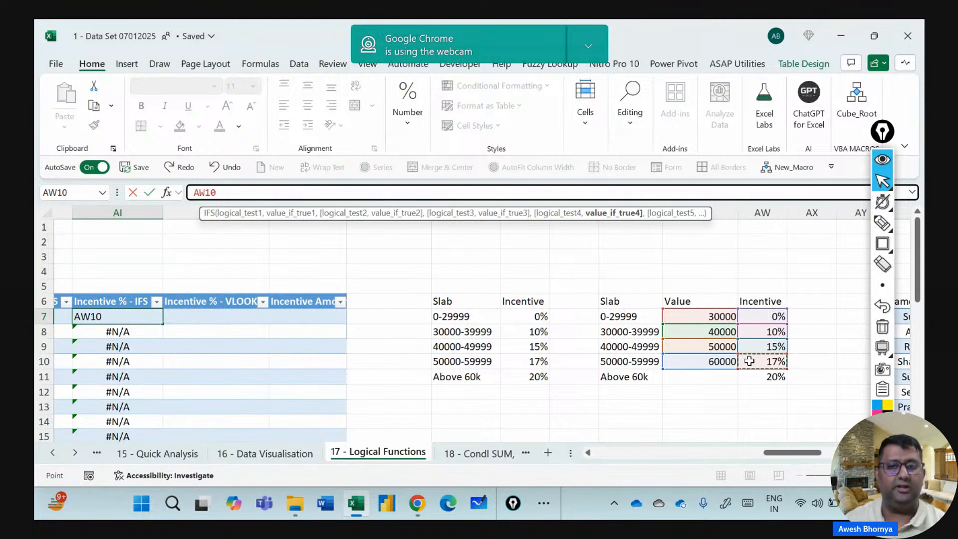
{"action": "key", "text": "F4"}
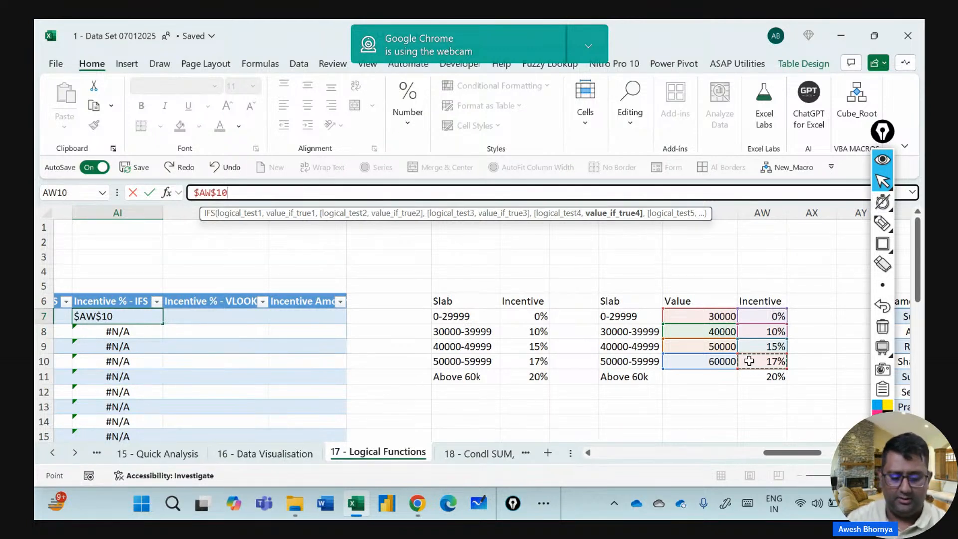
Add a fifth test to the IFS formula, [@[Q2 & Q3 Sales]]>=$AV$10, returning $AW$11.
{"action": "type", "text": ","}
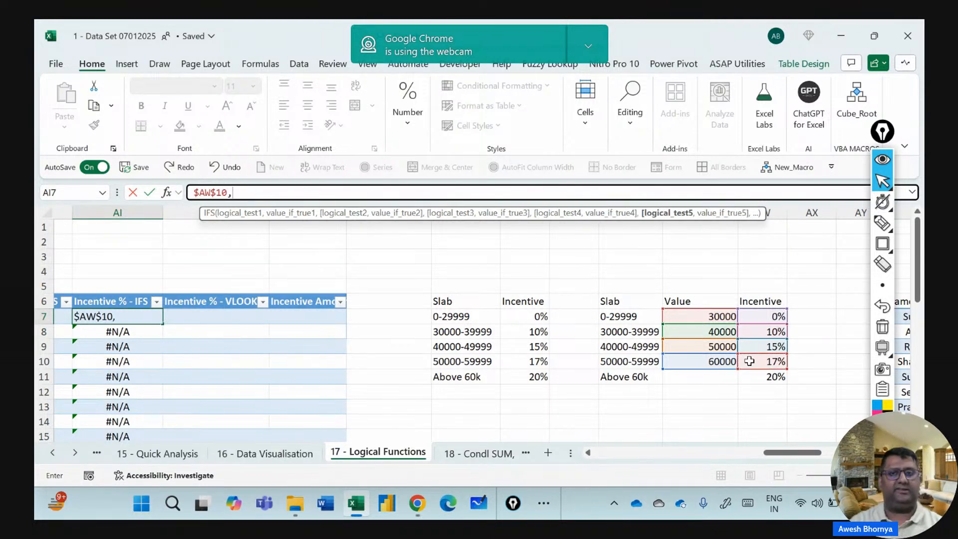
{"action": "left_click_drag", "start_coordinate": [793, 453], "coordinate": [744, 453]}
{"action": "left_click", "coordinate": [513, 315]}
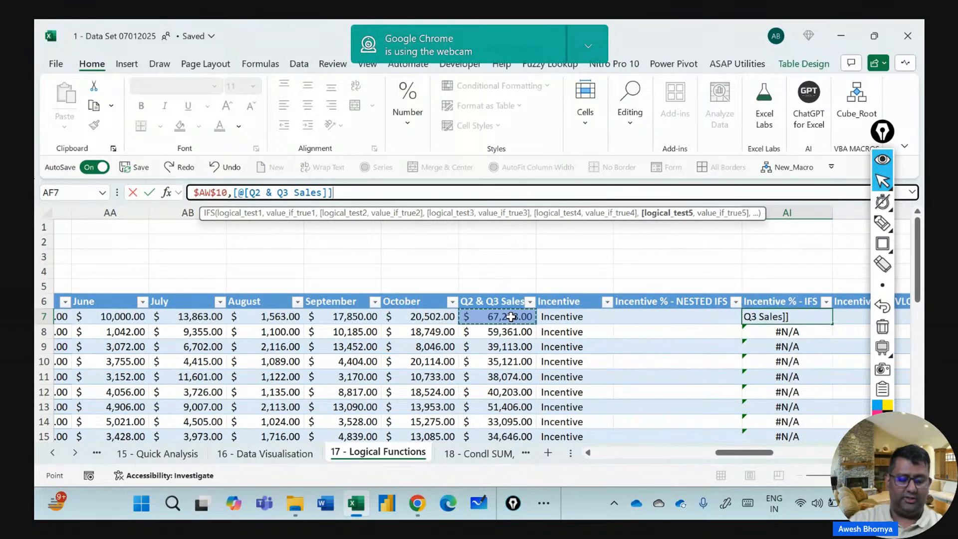
{"action": "type", "text": "<"}
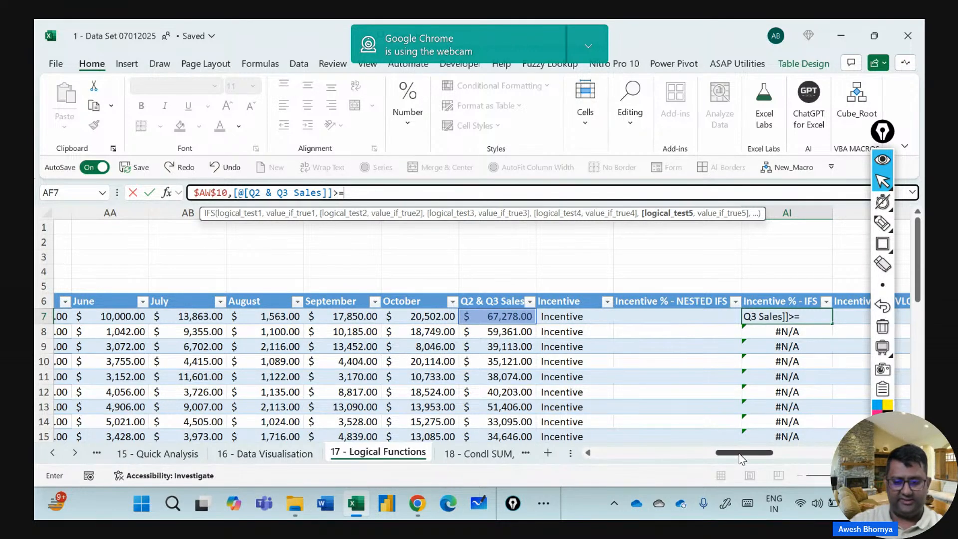
{"action": "scroll", "coordinate": [739, 453], "scroll_direction": "right", "scroll_amount": 6}
{"action": "left_click", "coordinate": [663, 362]}
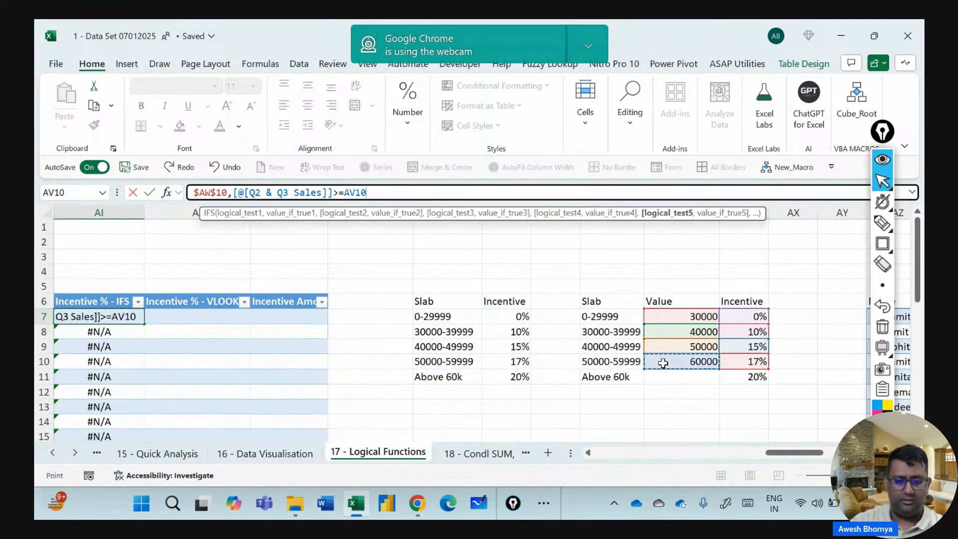
{"action": "key", "text": "F4"}
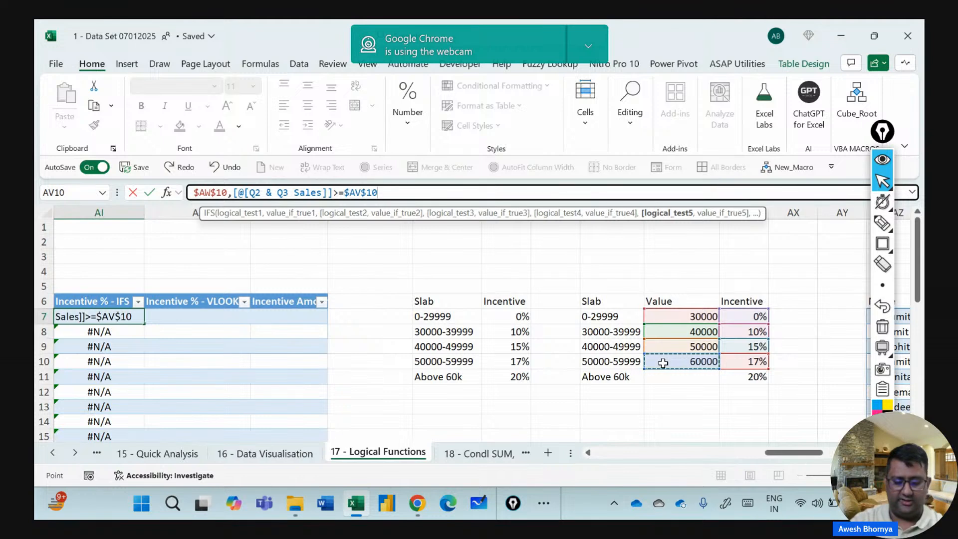
{"action": "type", "text": ","}
{"action": "left_click", "coordinate": [752, 377]}
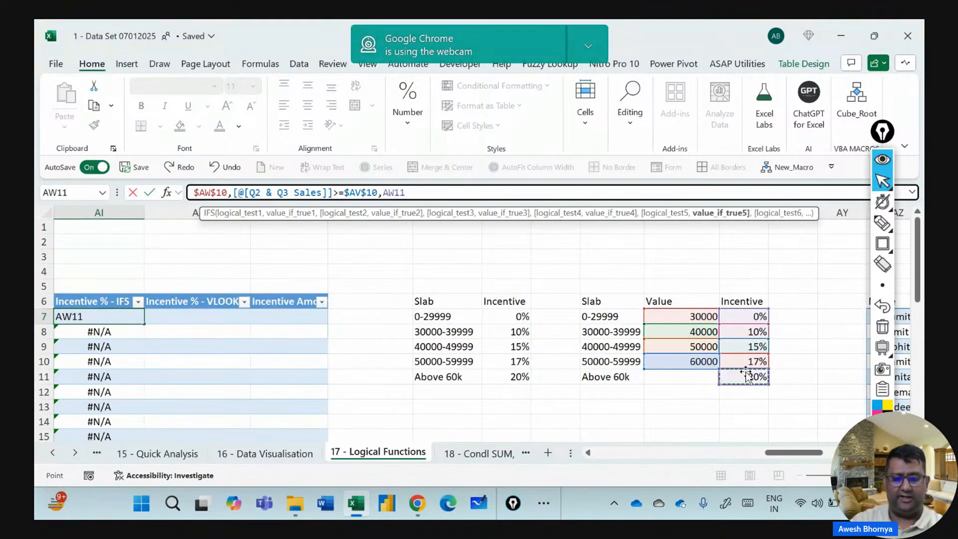
{"action": "key", "text": "F4"}
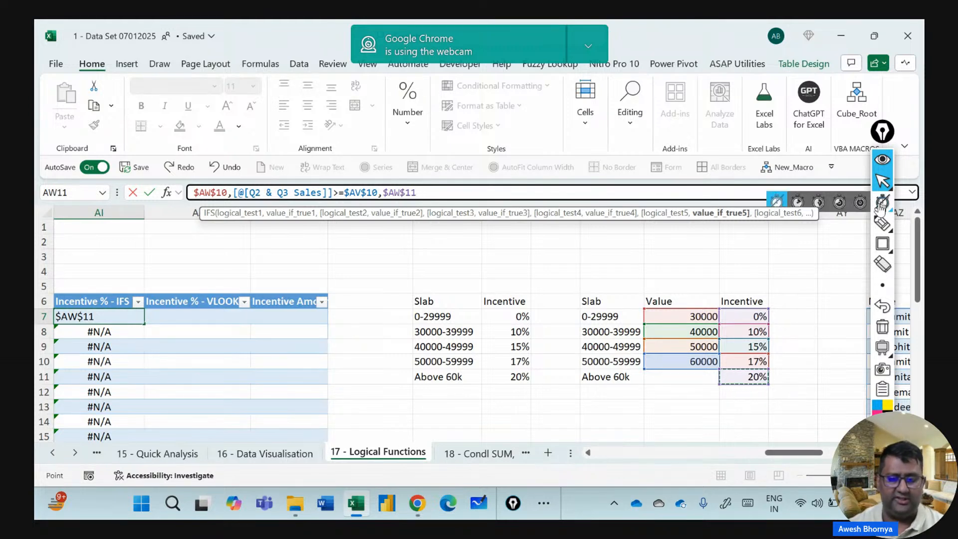
Outline the slab table's Value and Incentive columns with an annotation rectangle and clear the annotation.
{"action": "left_click", "coordinate": [883, 244]}
{"action": "mouse_move", "coordinate": [634, 277]}
{"action": "left_mouse_down"}
{"action": "mouse_move", "coordinate": [727, 384]}
{"action": "mouse_move", "coordinate": [781, 404]}
{"action": "left_mouse_up"}
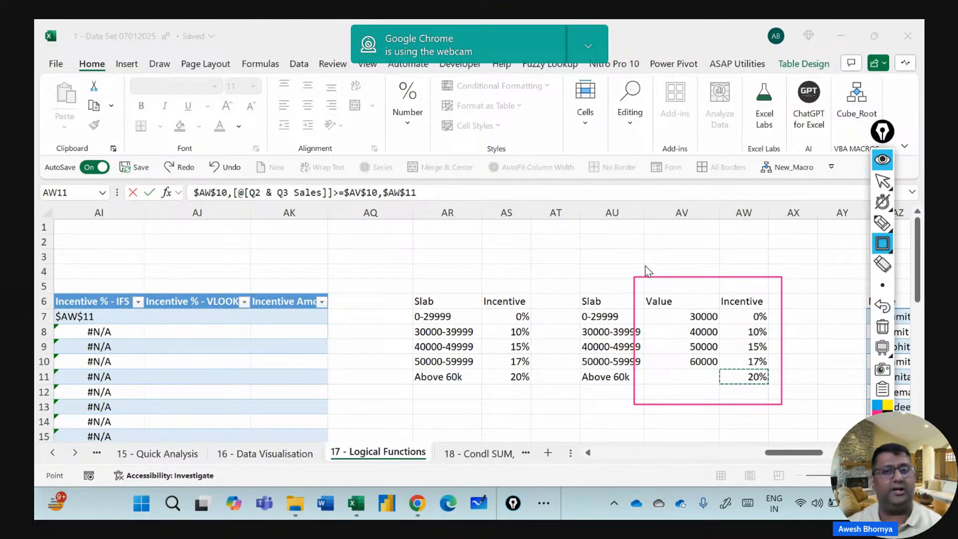
{"action": "left_click", "coordinate": [883, 328]}
{"action": "left_click", "coordinate": [882, 181]}
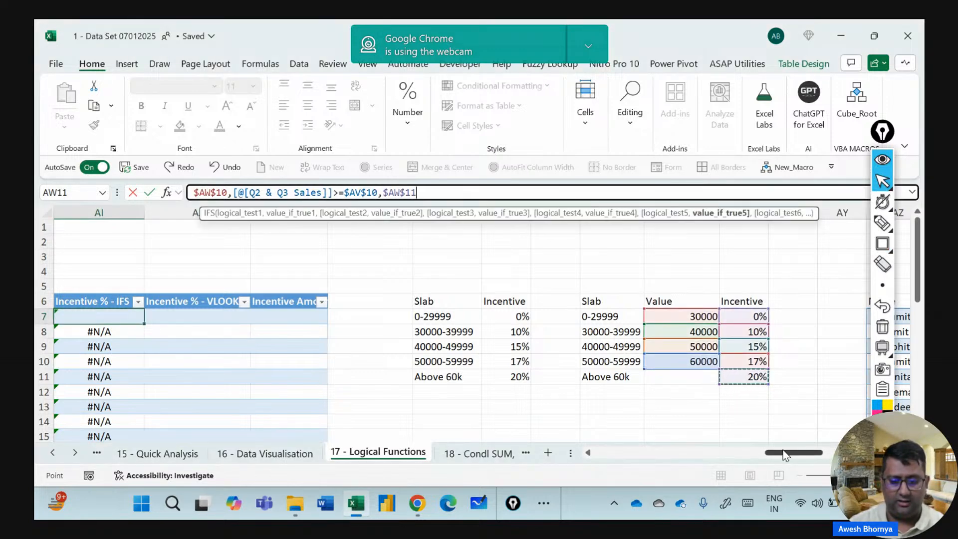
Close the five-test IFS formula with a bracket, view it in full and enter it in the Incentive % - IFS column.
{"action": "left_click_drag", "start_coordinate": [801, 455], "coordinate": [749, 458]}
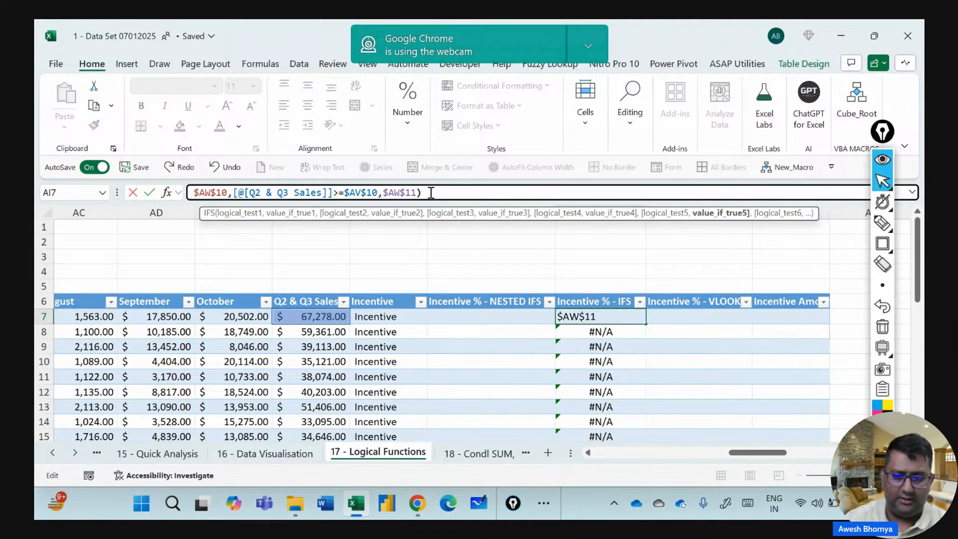
{"action": "left_click", "coordinate": [913, 192]}
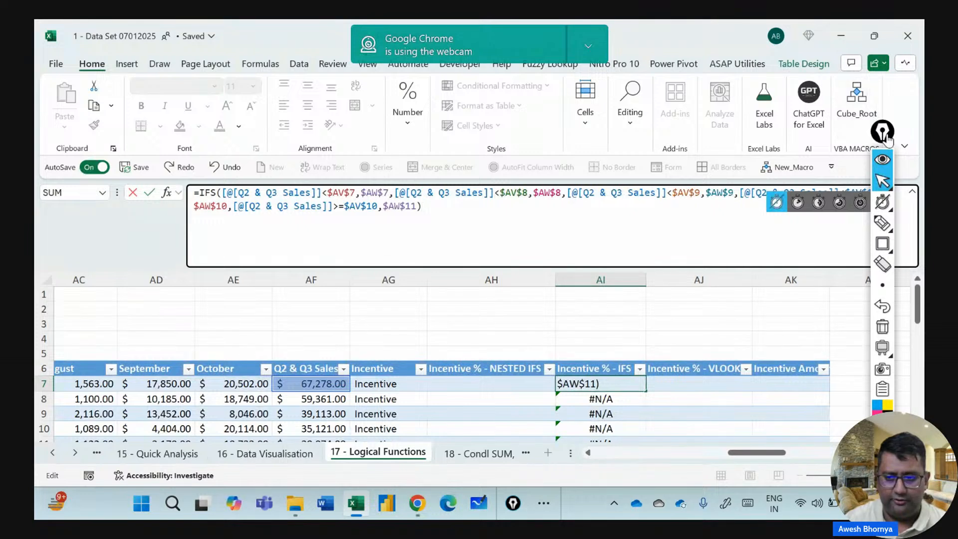
{"action": "left_click_drag", "start_coordinate": [883, 131], "coordinate": [896, 189]}
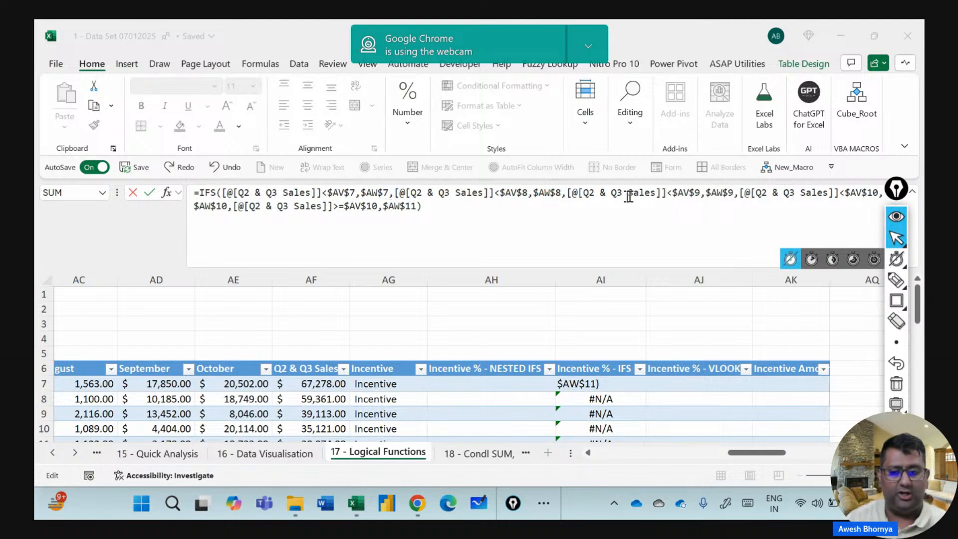
{"action": "left_click", "coordinate": [533, 216]}
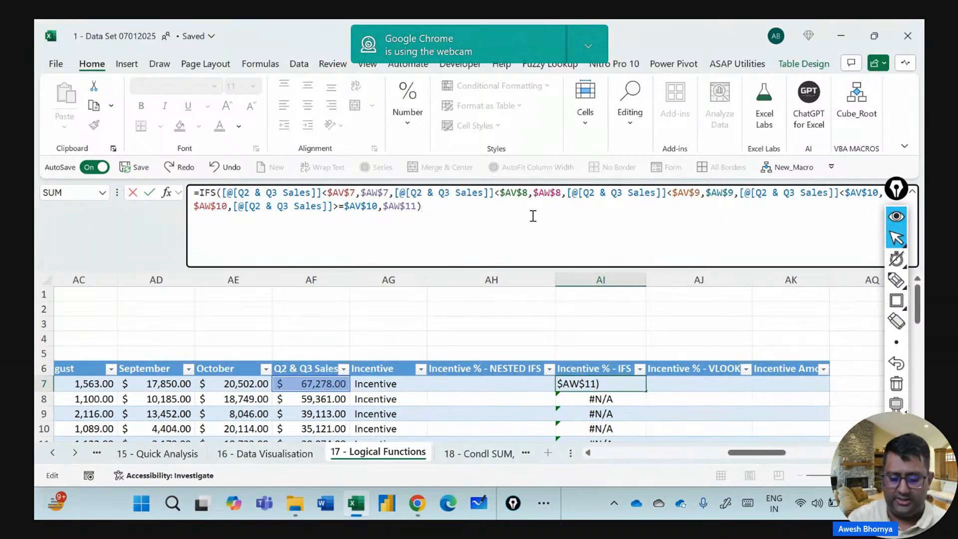
{"action": "key", "text": "Return"}
{"action": "scroll", "coordinate": [556, 274], "scroll_direction": "down", "scroll_amount": 3}
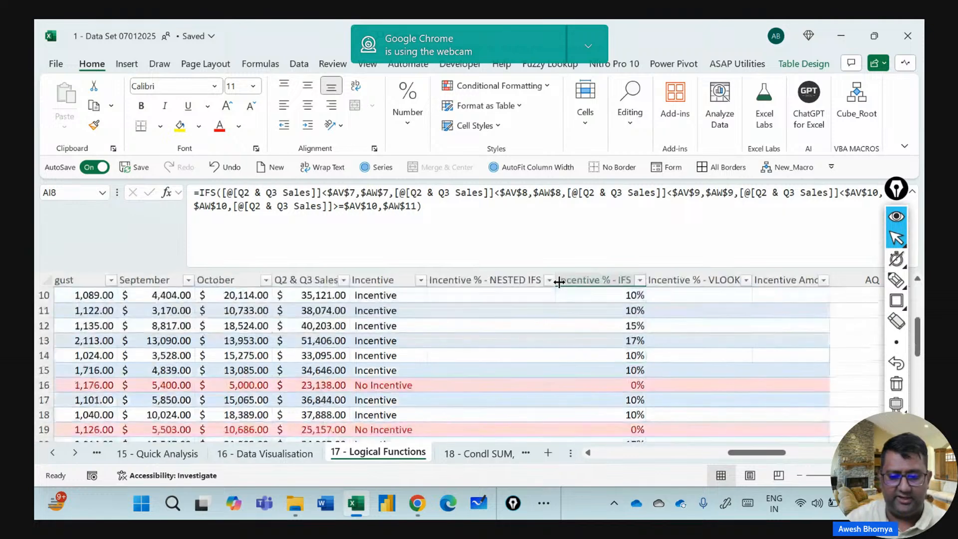
{"action": "left_click", "coordinate": [913, 192]}
Fill the Incentive Amount column from AK7 with the formula =[@[Q2 & Q3 Sales]]*[@[Incentive % - IFS]].
{"action": "scroll", "coordinate": [615, 306], "scroll_direction": "down", "scroll_amount": 3}
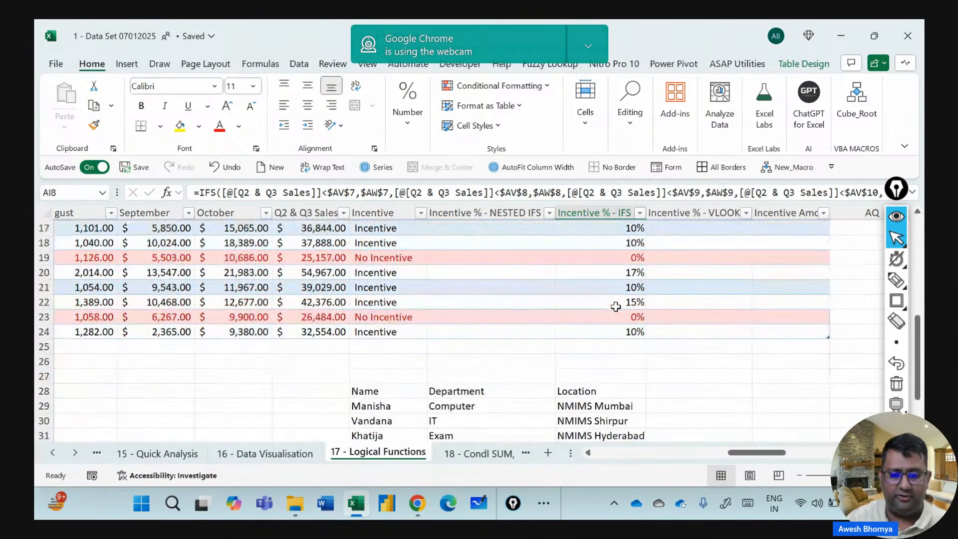
{"action": "scroll", "coordinate": [617, 307], "scroll_direction": "up", "scroll_amount": 5}
{"action": "scroll", "coordinate": [617, 307], "scroll_direction": "down", "scroll_amount": 2}
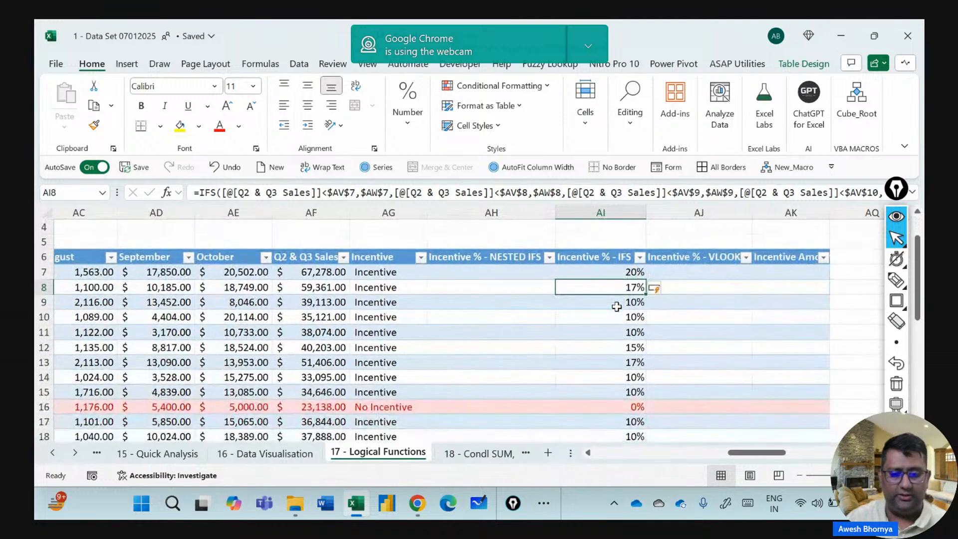
{"action": "scroll", "coordinate": [617, 306], "scroll_direction": "up", "scroll_amount": 1}
{"action": "left_click", "coordinate": [799, 271]}
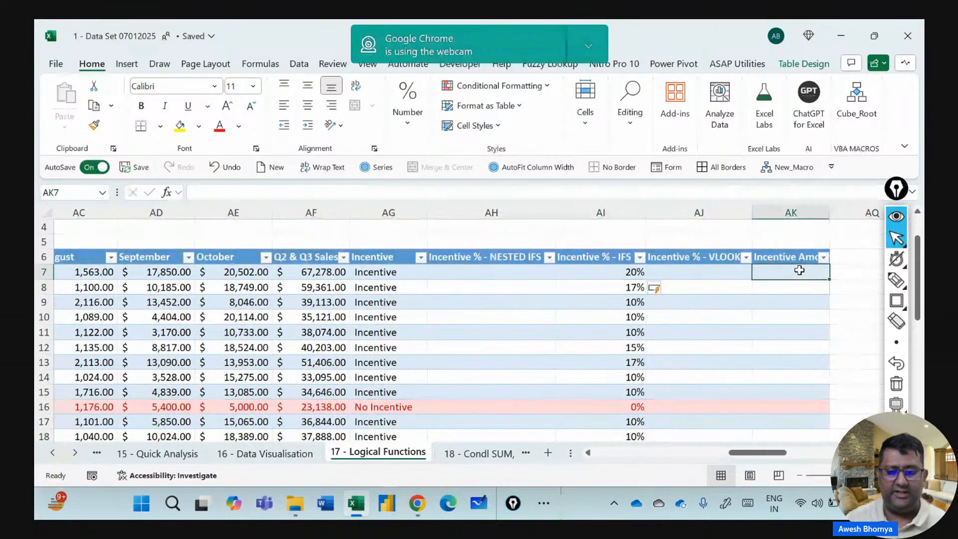
{"action": "type", "text": "="}
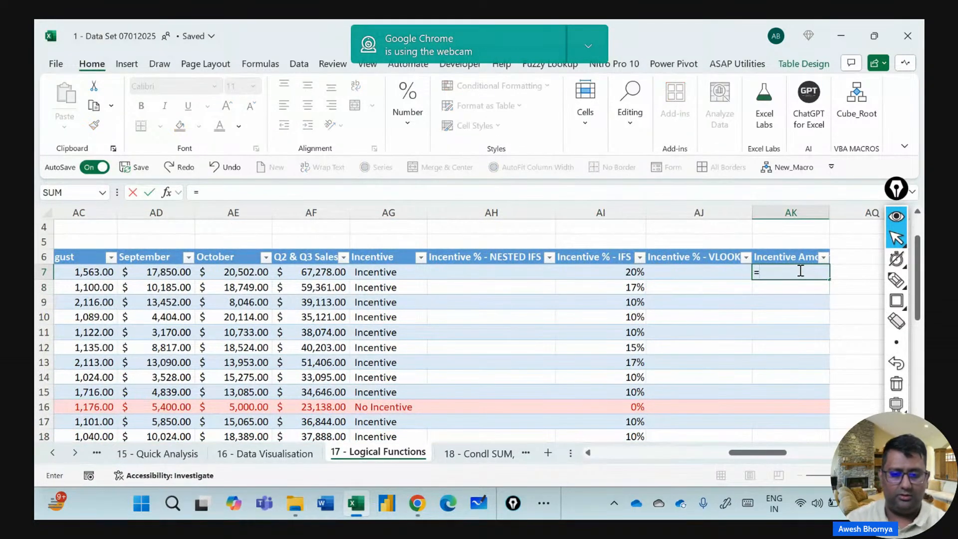
{"action": "left_click", "coordinate": [330, 270]}
{"action": "type", "text": "*"}
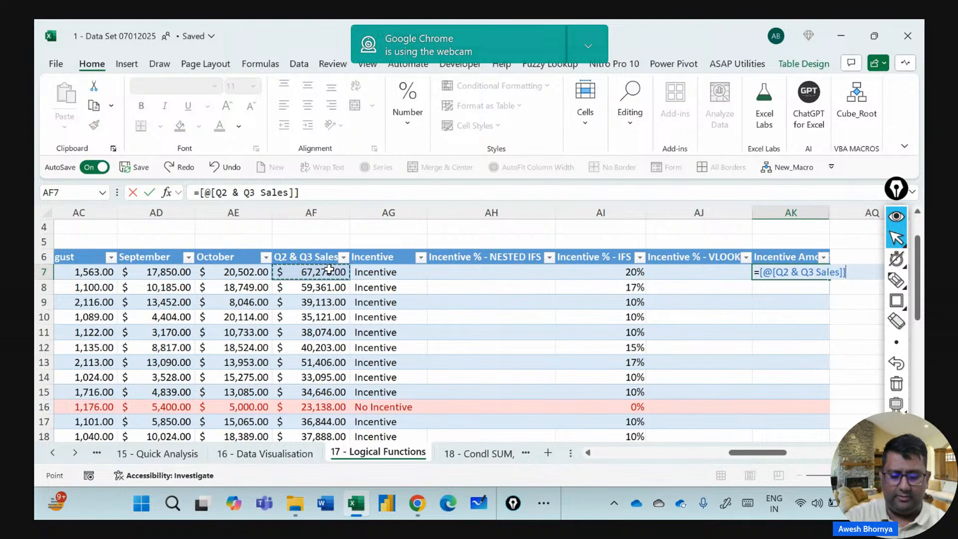
{"action": "left_click", "coordinate": [579, 271]}
{"action": "left_click_drag", "start_coordinate": [892, 198], "coordinate": [882, 132]}
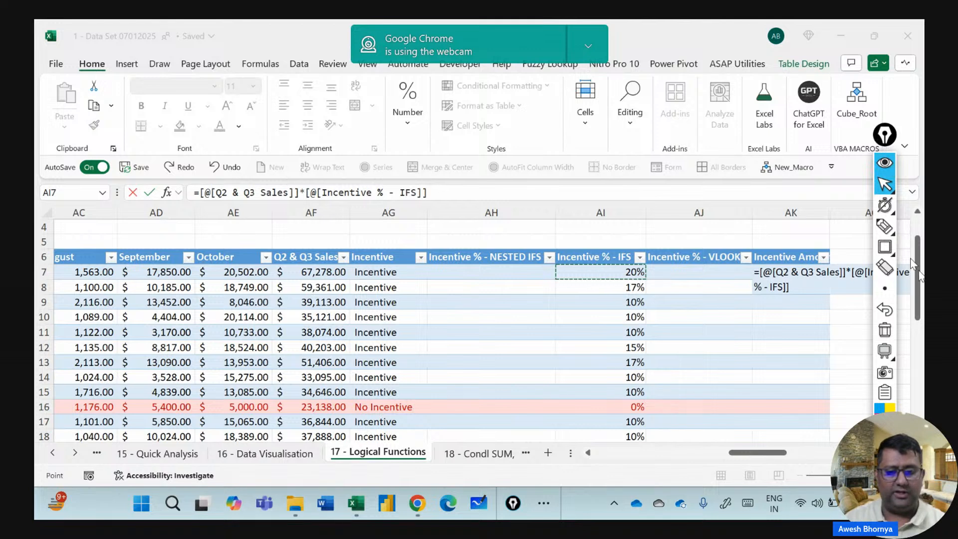
{"action": "left_click", "coordinate": [446, 194]}
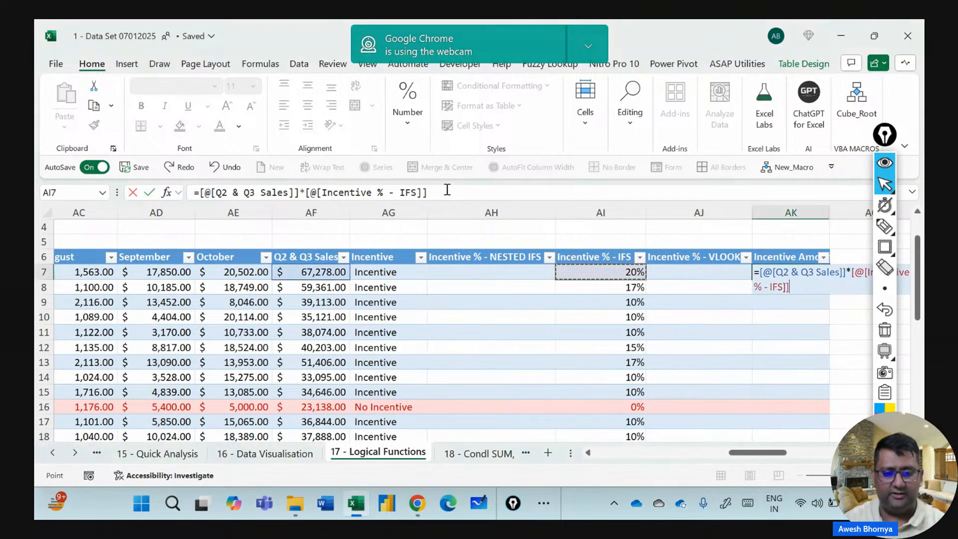
{"action": "key", "text": "Return"}
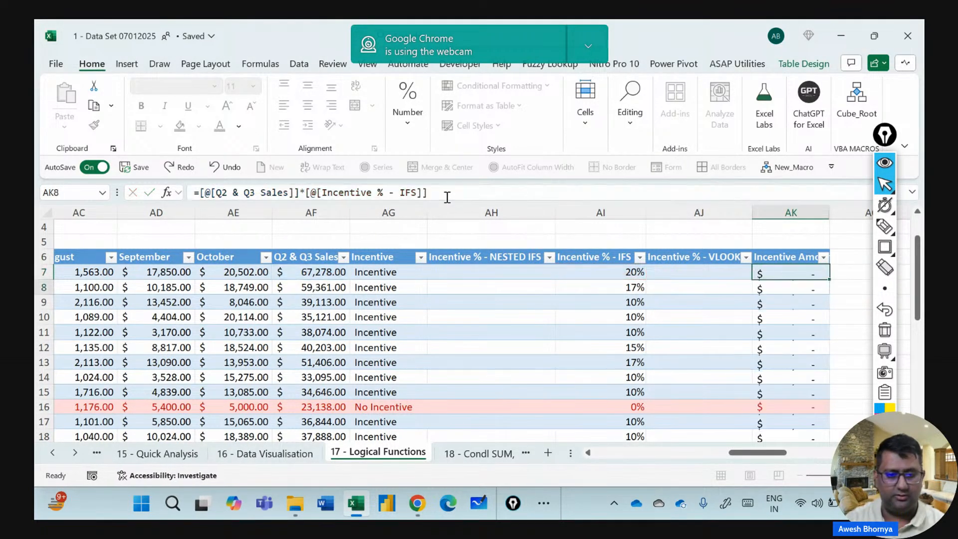
Check the Incentive Amount column down to the table's last row and look back along row 7 to the Salesperson column.
{"action": "scroll", "coordinate": [809, 370], "scroll_direction": "down", "scroll_amount": 3}
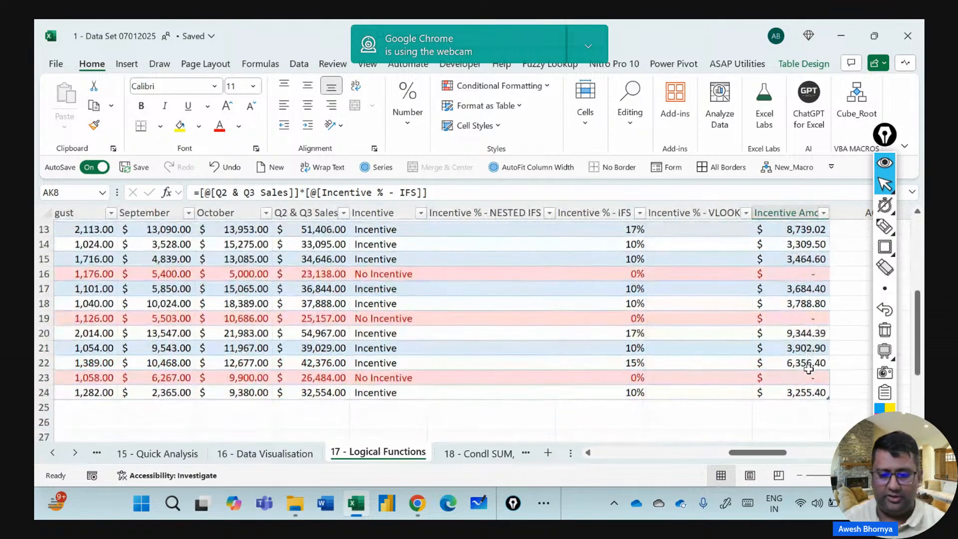
{"action": "scroll", "coordinate": [809, 369], "scroll_direction": "up", "scroll_amount": 3}
{"action": "left_click", "coordinate": [809, 274]}
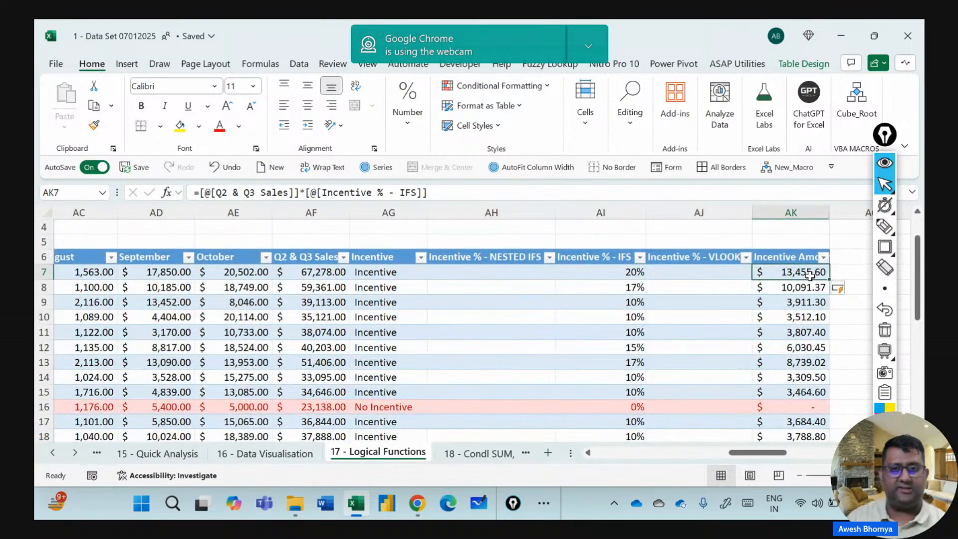
{"action": "key", "text": "Left"}
{"action": "key", "text": "Left"}
{"action": "key", "text": "Left"}
{"action": "key", "text": "Left"}
{"action": "key", "text": "Left"}
{"action": "key", "text": "Left"}
{"action": "key", "text": "Left"}
{"action": "key", "text": "Left"}
{"action": "key", "text": "Left"}
{"action": "key", "text": "Left"}
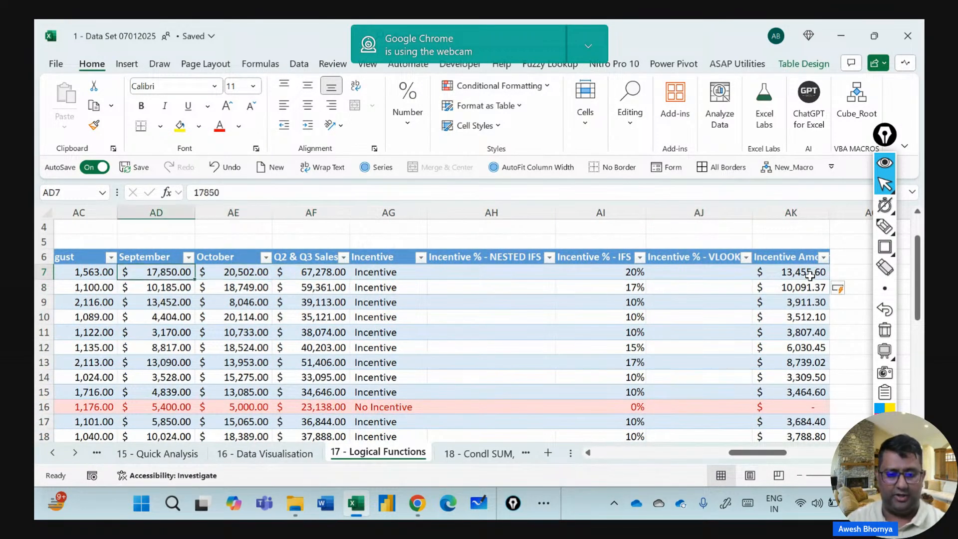
{"action": "key", "text": "Left"}
{"action": "key", "text": "Left"}
{"action": "key", "text": "Left"}
{"action": "key", "text": "Left"}
{"action": "key", "text": "Right"}
{"action": "key", "text": "Right"}
{"action": "key", "text": "Right"}
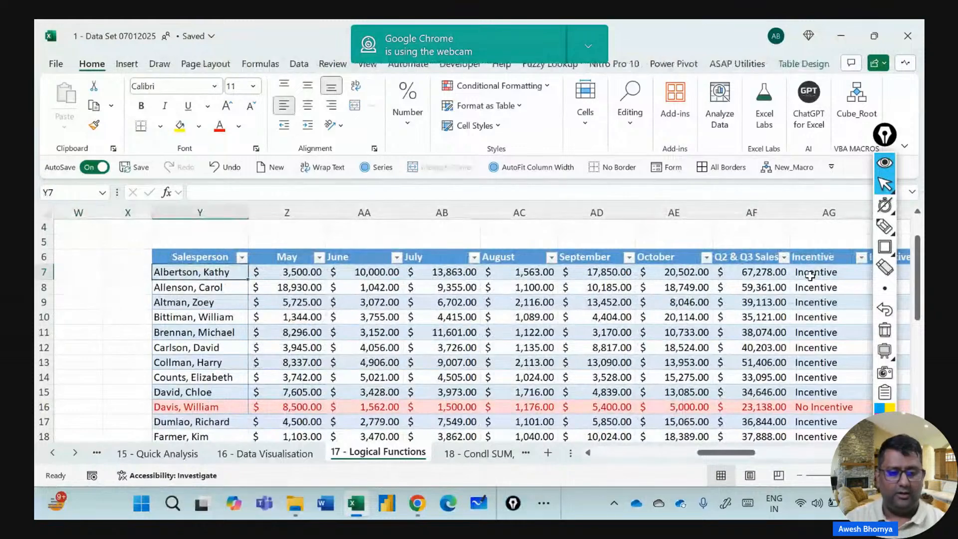
{"action": "key", "text": "Right"}
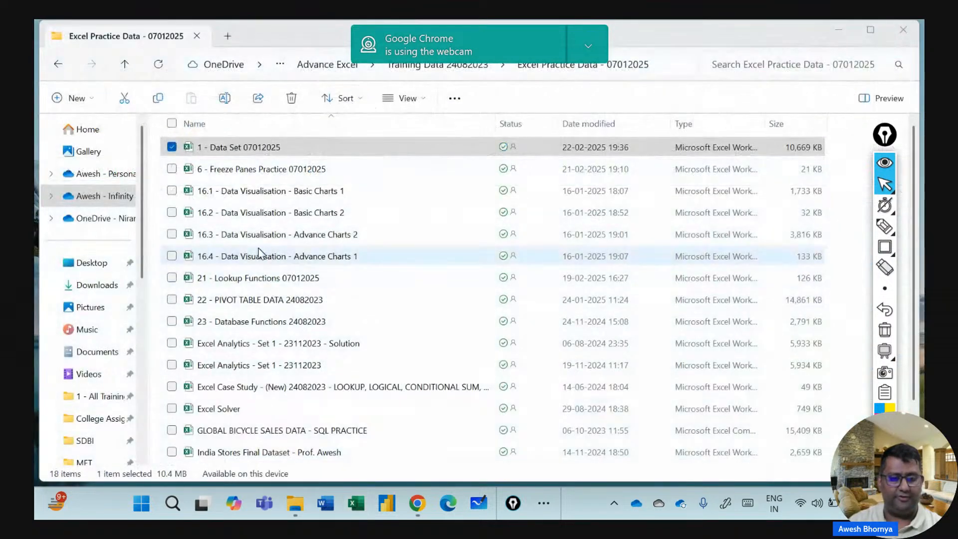
Open the workbook 21 - Lookup Functions 07012025 from File Explorer and show its VLOOKUP - Invoices sheet.
{"action": "double_click", "coordinate": [238, 276]}
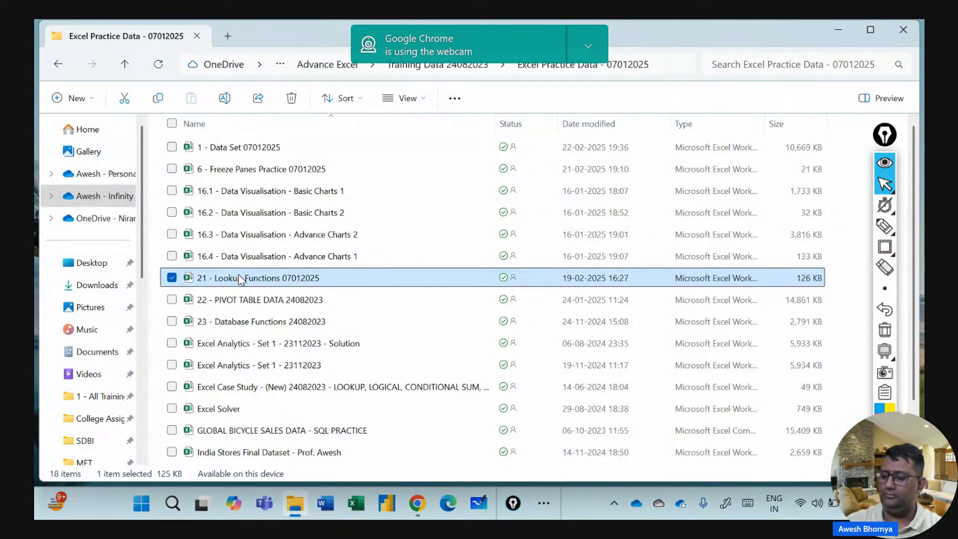
{"action": "double_click", "coordinate": [239, 276]}
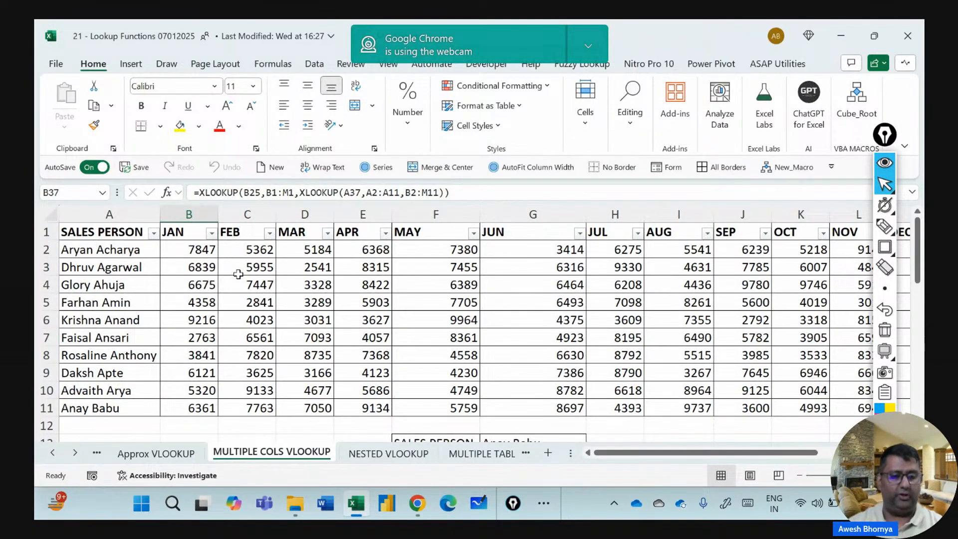
{"action": "left_click", "coordinate": [54, 453]}
{"action": "left_click", "coordinate": [153, 453]}
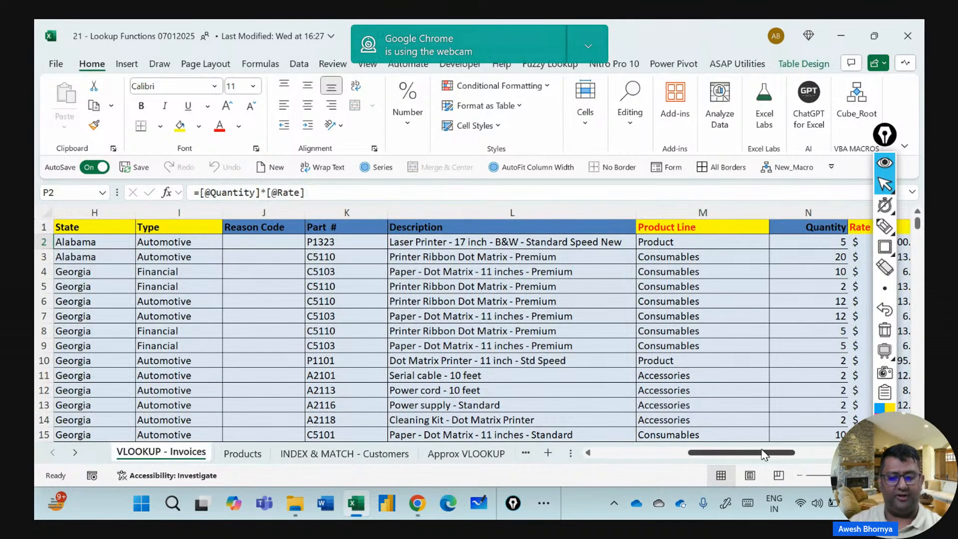
Clear all existing values below the State and Type headers in the invoices table.
{"action": "left_click_drag", "start_coordinate": [764, 460], "coordinate": [610, 456]}
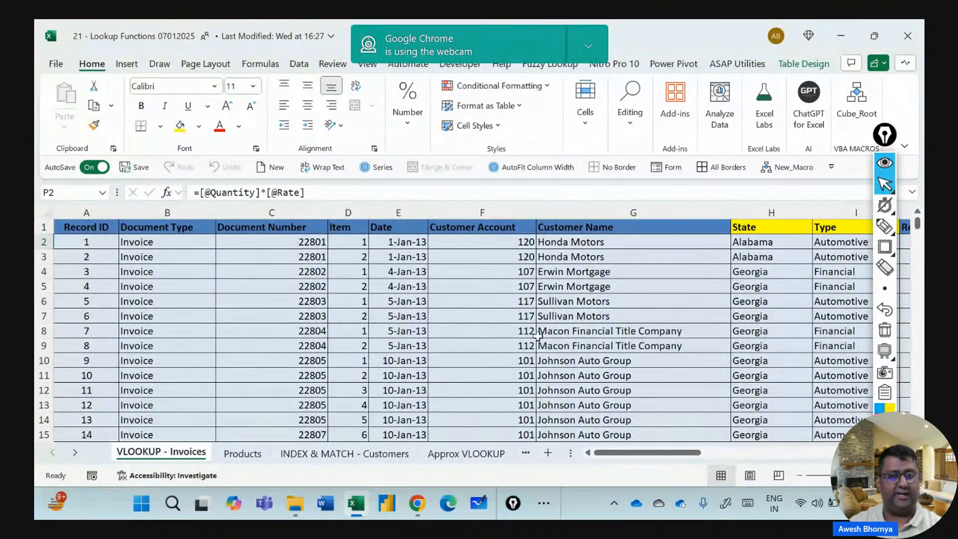
{"action": "left_click", "coordinate": [753, 243]}
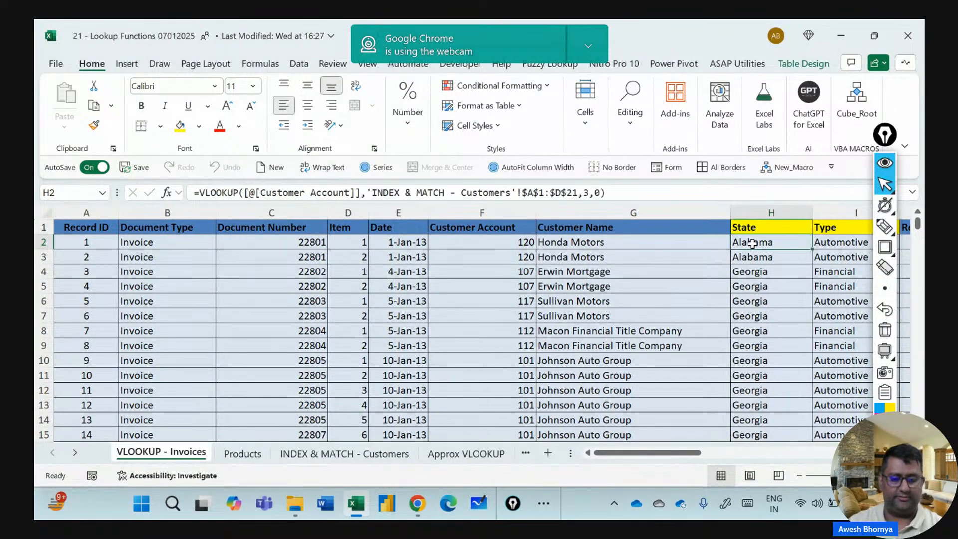
{"action": "key", "text": "shift+Right"}
{"action": "key", "text": "ctrl+shift+Down"}
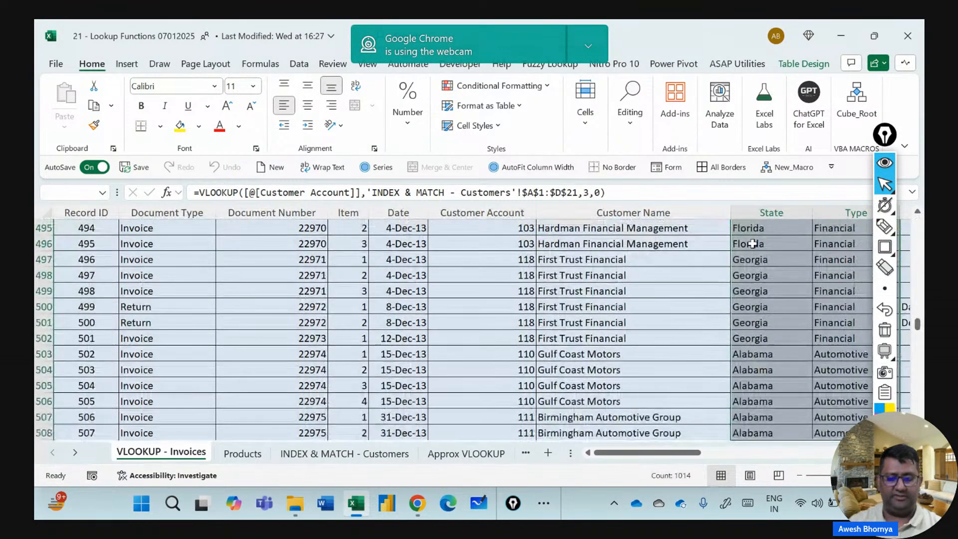
{"action": "key", "text": "ctrl+BackSpace"}
{"action": "key", "text": "Delete"}
Clear all existing values below the Product Line header in the invoices table.
{"action": "key", "text": "Up"}
{"action": "key", "text": "Right"}
{"action": "key", "text": "Right"}
{"action": "key", "text": "Right"}
{"action": "key", "text": "Right"}
{"action": "key", "text": "Right"}
{"action": "key", "text": "Right"}
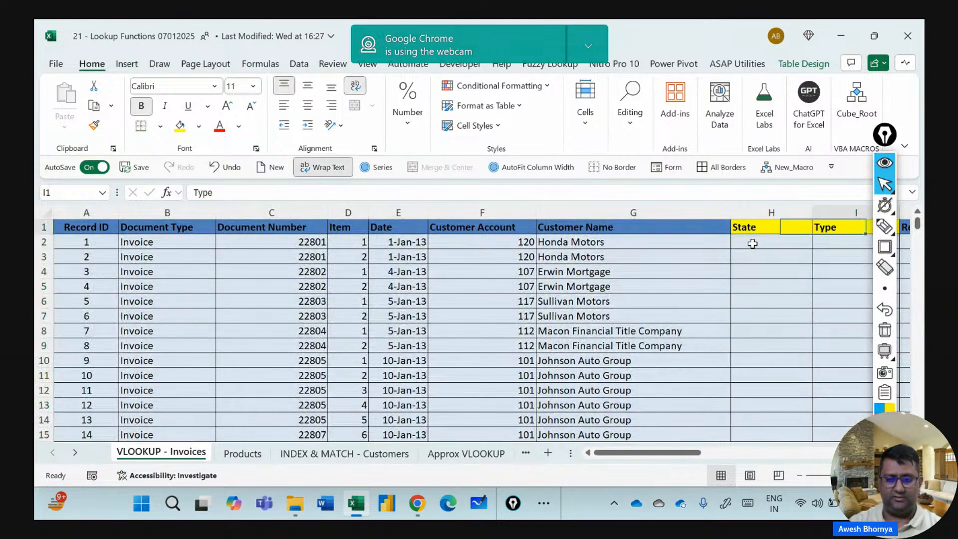
{"action": "key", "text": "Left"}
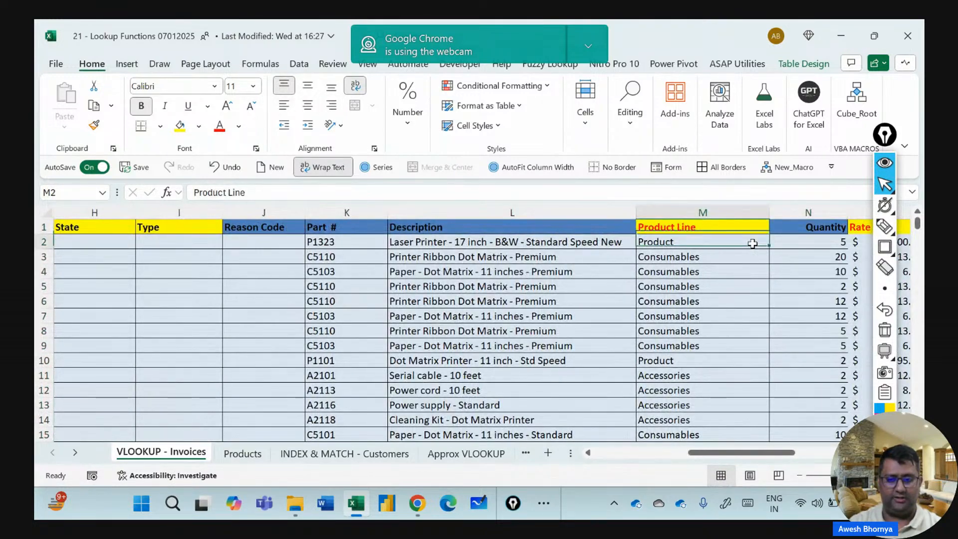
{"action": "key", "text": "Down"}
{"action": "key", "text": "ctrl+shift+Down"}
{"action": "key", "text": "Delete"}
{"action": "key", "text": "ctrl+BackSpace"}
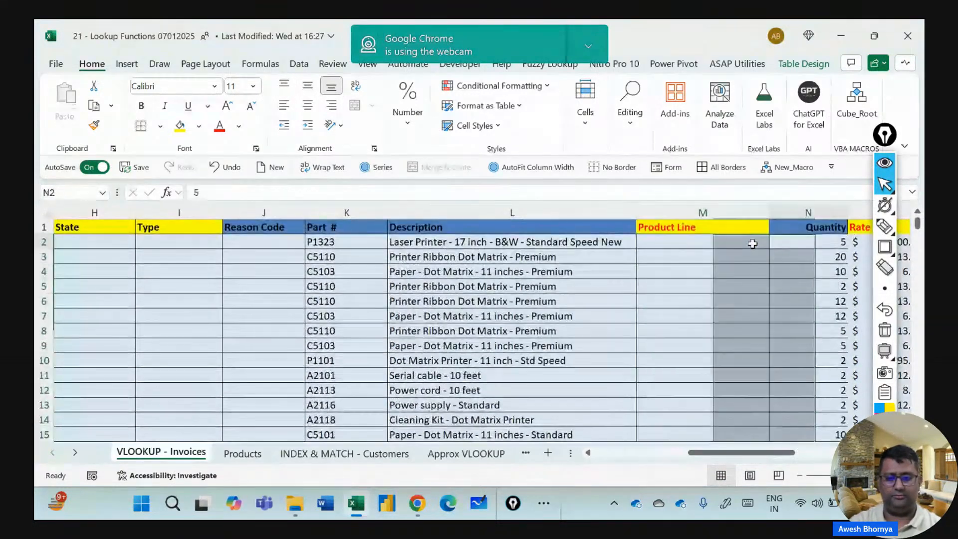
Clear all existing values below the Rate header in the invoices table.
{"action": "key", "text": "Right"}
{"action": "key", "text": "Right"}
{"action": "key", "text": "Right"}
{"action": "key", "text": "Left"}
{"action": "key", "text": "ctrl+shift+Down"}
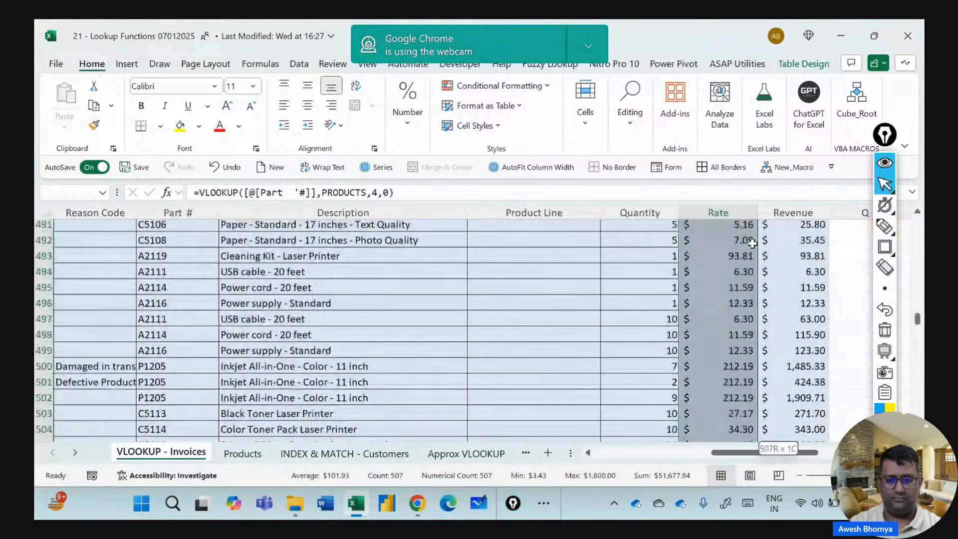
{"action": "key", "text": "Delete"}
{"action": "key", "text": "ctrl+BackSpace"}
Look back along row 2 to the Record ID column and check the cleared State and Type columns.
{"action": "key", "text": "Left"}
{"action": "key", "text": "Left"}
{"action": "key", "text": "Left"}
{"action": "key", "text": "Left"}
{"action": "key", "text": "Left"}
{"action": "key", "text": "Left"}
{"action": "key", "text": "Left"}
{"action": "key", "text": "Left"}
{"action": "key", "text": "Left"}
{"action": "key", "text": "Left"}
{"action": "key", "text": "Left"}
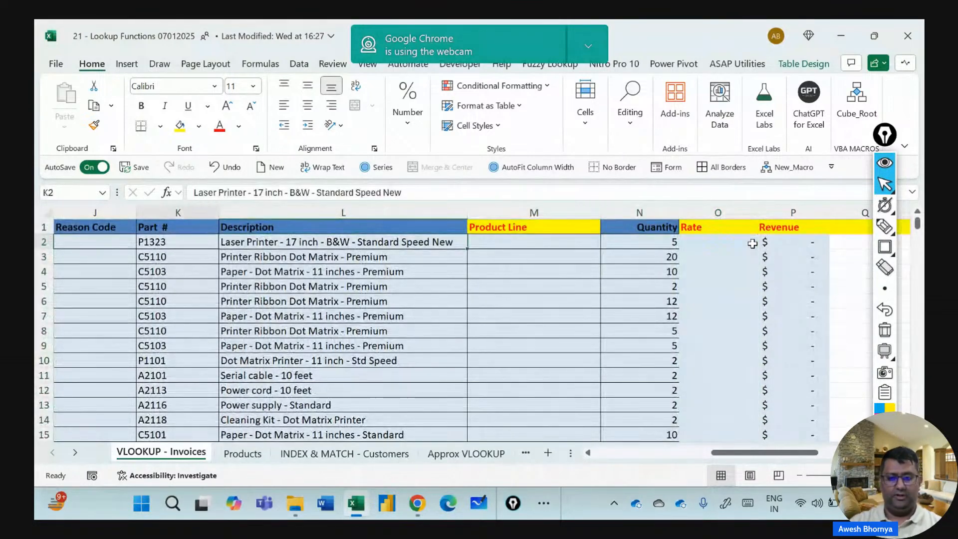
{"action": "key", "text": "Left"}
{"action": "key", "text": "Left"}
{"action": "key", "text": "Left"}
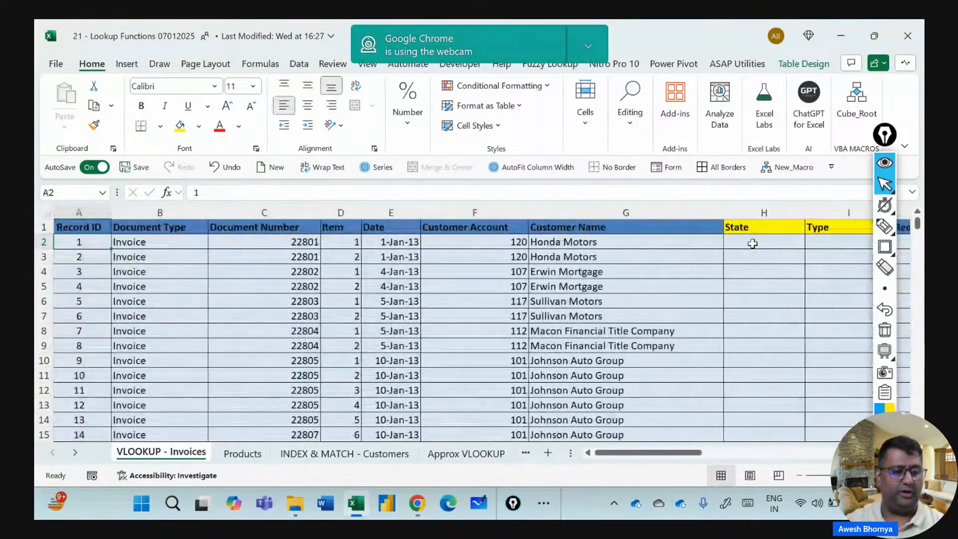
{"action": "key", "text": "Right"}
{"action": "key", "text": "Right"}
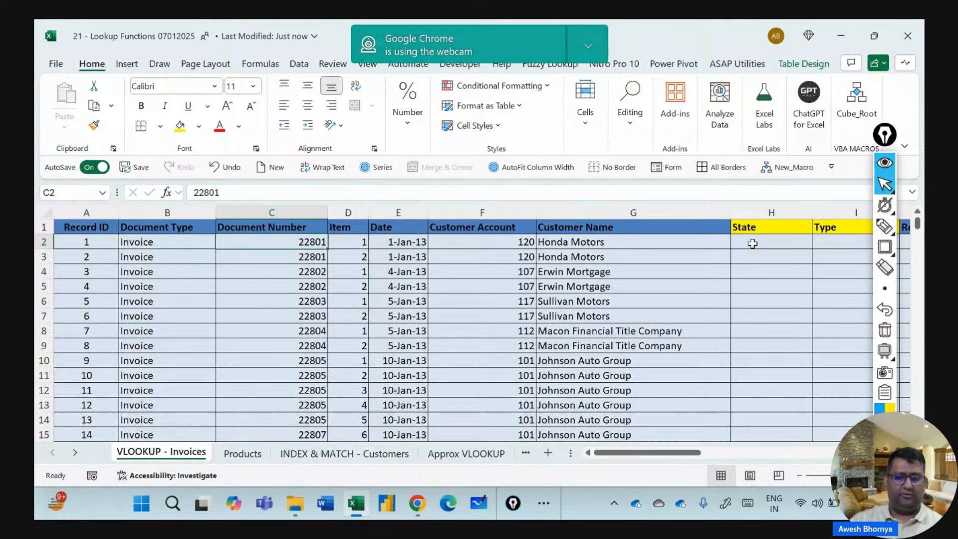
{"action": "left_click", "coordinate": [752, 243]}
{"action": "key", "text": "Up"}
{"action": "key", "text": "Right"}
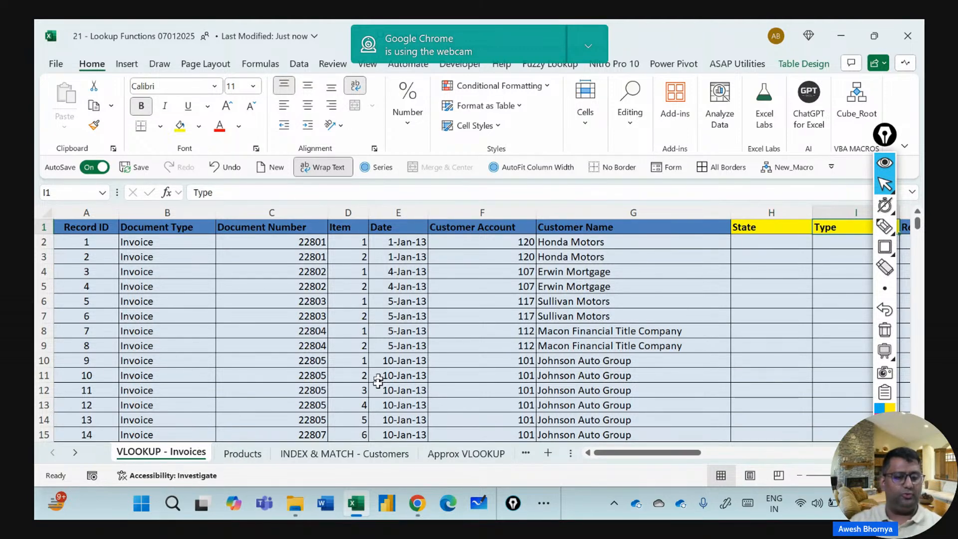
View the INDEX & MATCH - Customers and Products sheets, and return to the VLOOKUP - Invoices sheet.
{"action": "left_click", "coordinate": [370, 455]}
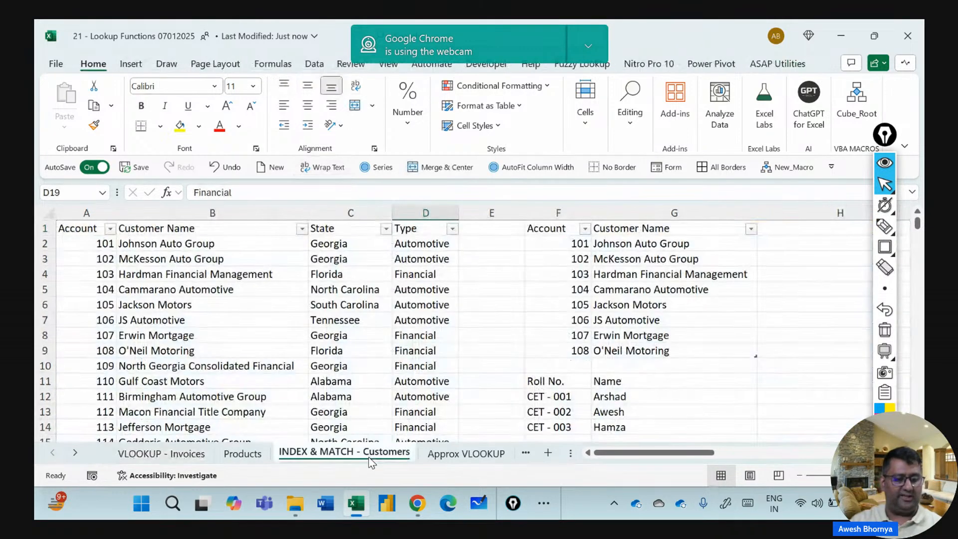
{"action": "left_click", "coordinate": [241, 455]}
{"action": "scroll", "coordinate": [256, 287], "scroll_direction": "up", "scroll_amount": 13}
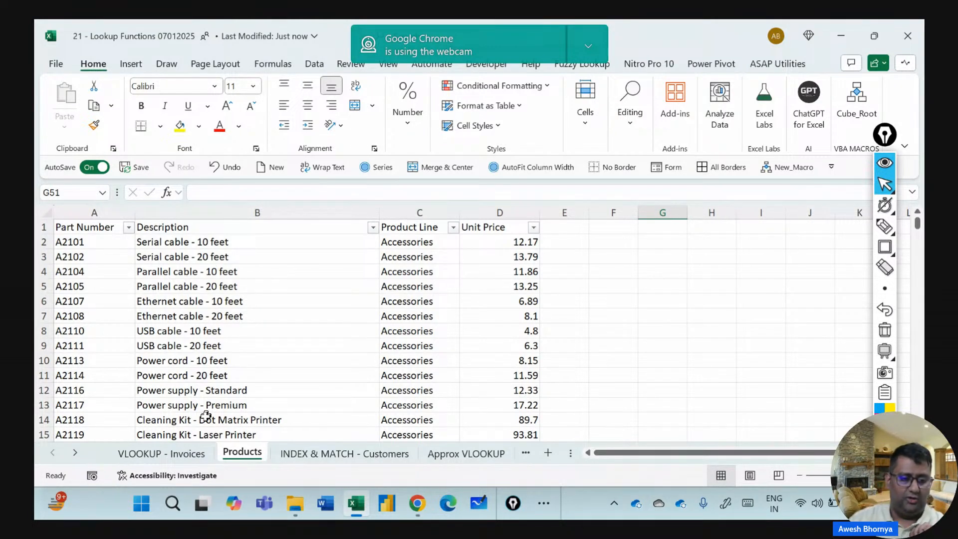
{"action": "left_click", "coordinate": [178, 455]}
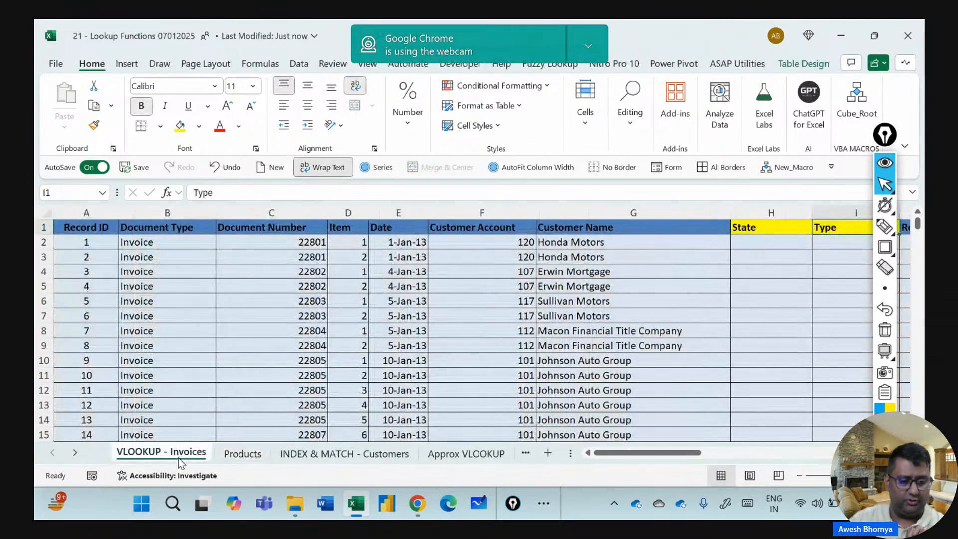
Check the Customer Name column and the cleared Product Line and Rate columns along row 2 of the invoices table.
{"action": "left_click", "coordinate": [678, 241]}
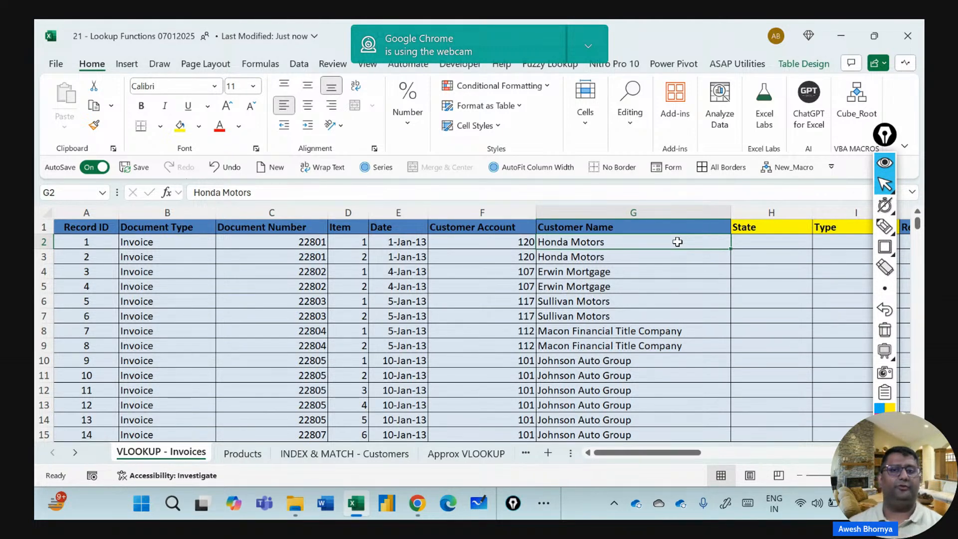
{"action": "left_click_drag", "start_coordinate": [644, 453], "coordinate": [793, 452]}
{"action": "left_click", "coordinate": [533, 243]}
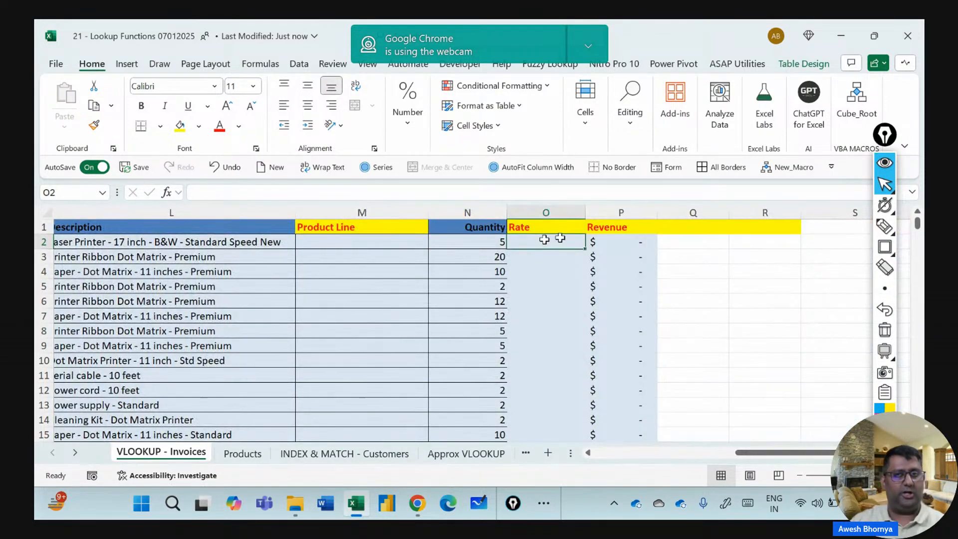
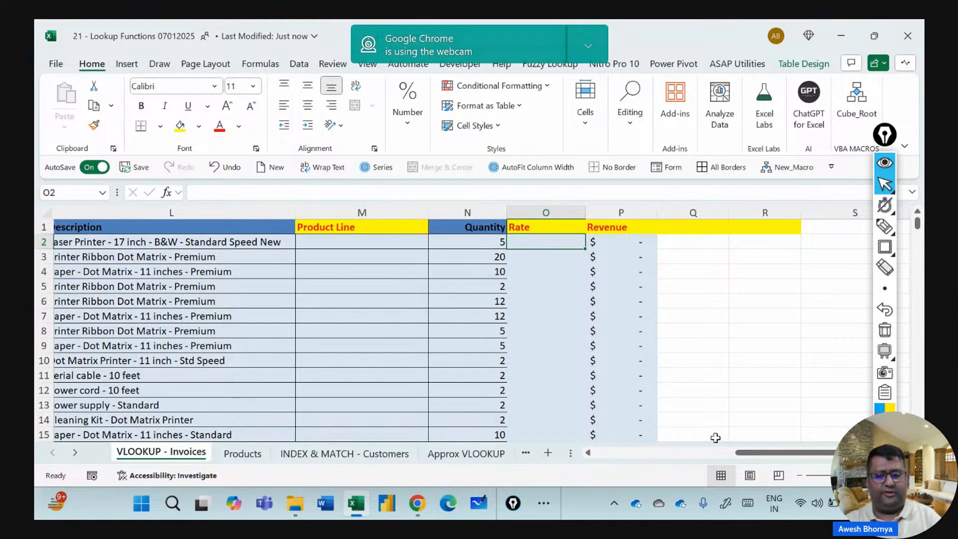
{"action": "left_click_drag", "start_coordinate": [750, 453], "coordinate": [680, 452]}
Recheck the customer and product source sheets and return to the first State cell, H2, in VLOOKUP - Invoices.
{"action": "left_click", "coordinate": [348, 460]}
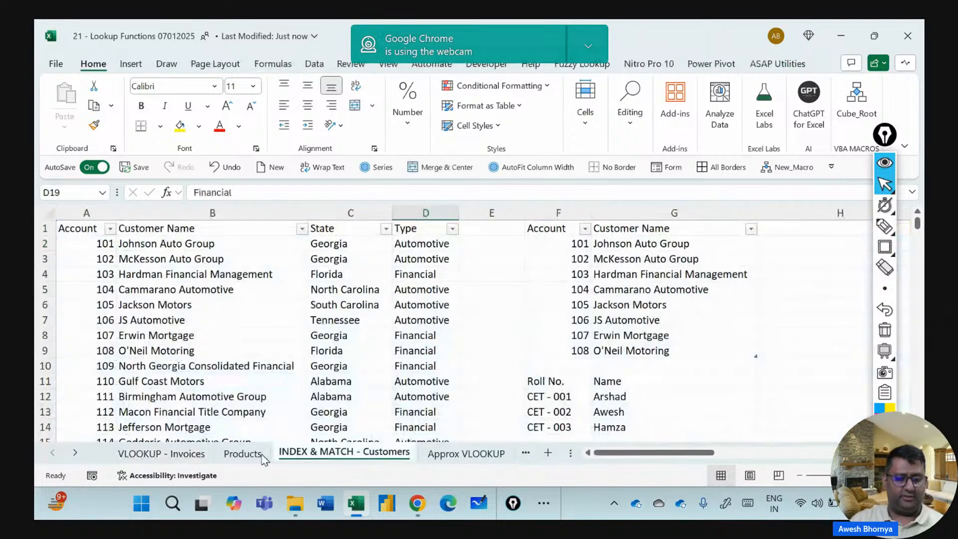
{"action": "left_click", "coordinate": [242, 454]}
{"action": "left_click", "coordinate": [198, 458]}
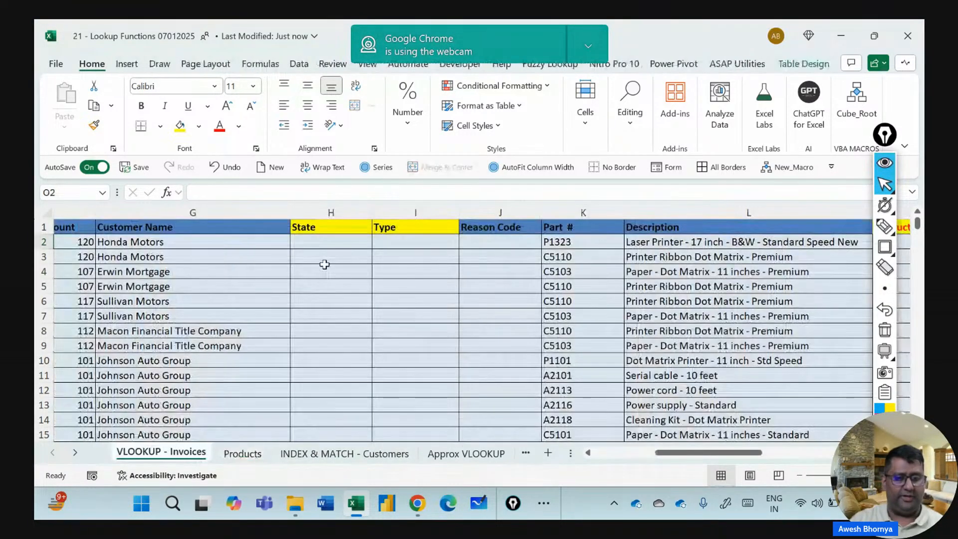
{"action": "left_click", "coordinate": [327, 239]}
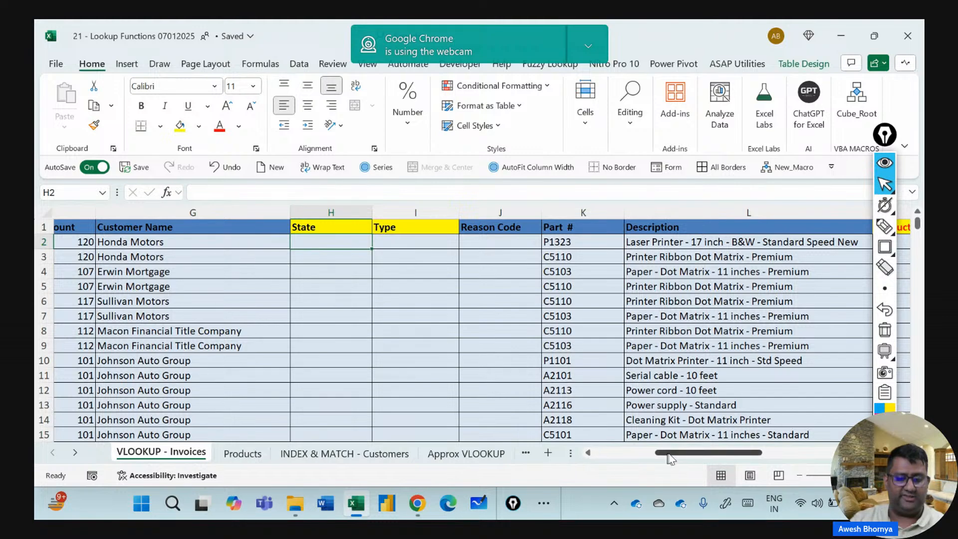
{"action": "scroll", "coordinate": [671, 458], "scroll_direction": "left", "scroll_amount": 2}
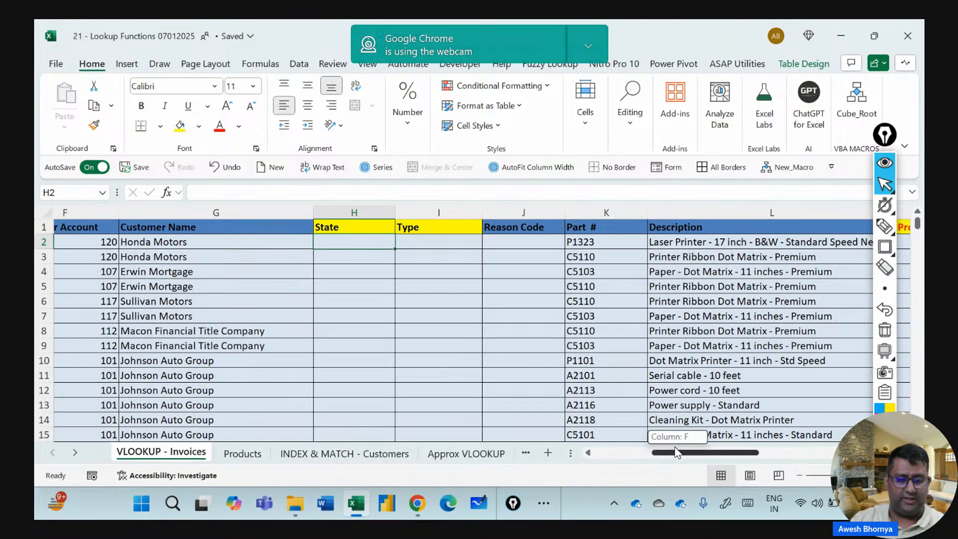
Outline the Account, State and Type, and Customer Name columns on the INDEX & MATCH - Customers sheet with annotation rectangles, and erase them.
{"action": "left_click", "coordinate": [391, 454]}
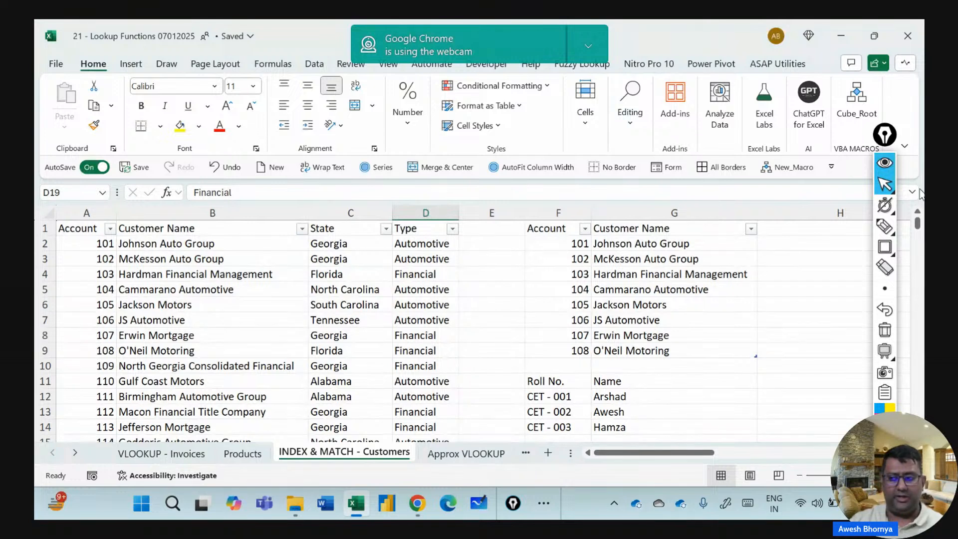
{"action": "left_click", "coordinate": [882, 247]}
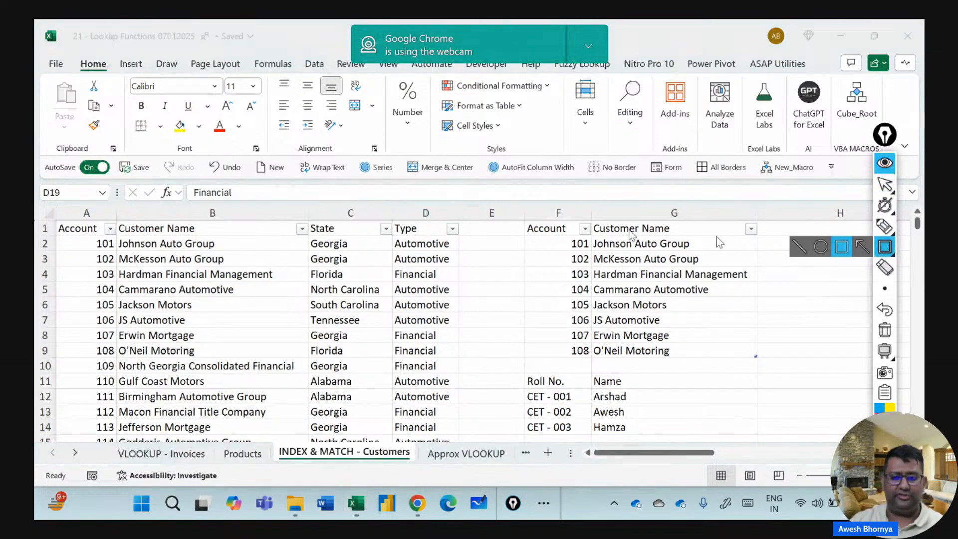
{"action": "mouse_move", "coordinate": [59, 215]}
{"action": "left_mouse_down"}
{"action": "mouse_move", "coordinate": [120, 297]}
{"action": "mouse_move", "coordinate": [116, 306]}
{"action": "left_mouse_up"}
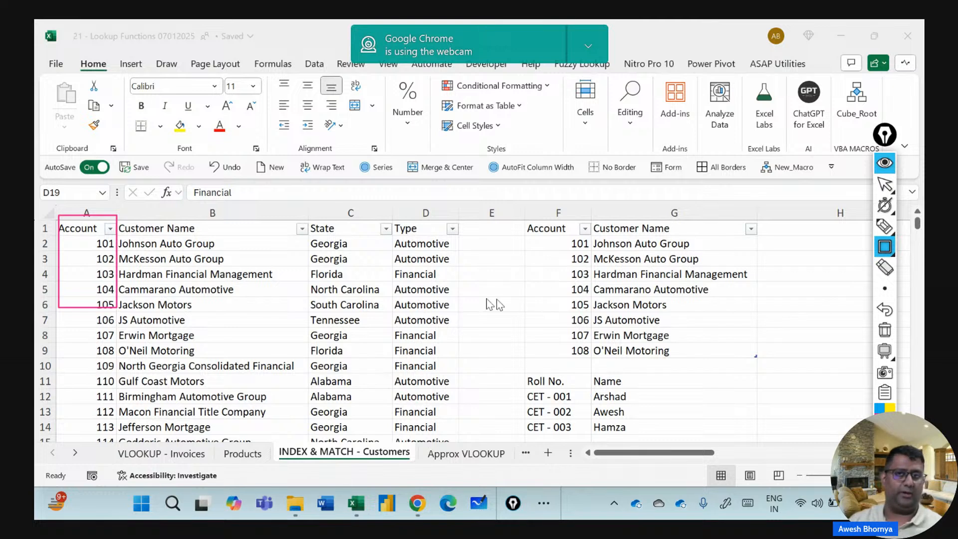
{"action": "mouse_move", "coordinate": [305, 210]}
{"action": "left_mouse_down"}
{"action": "mouse_move", "coordinate": [400, 332]}
{"action": "mouse_move", "coordinate": [458, 342]}
{"action": "left_mouse_up"}
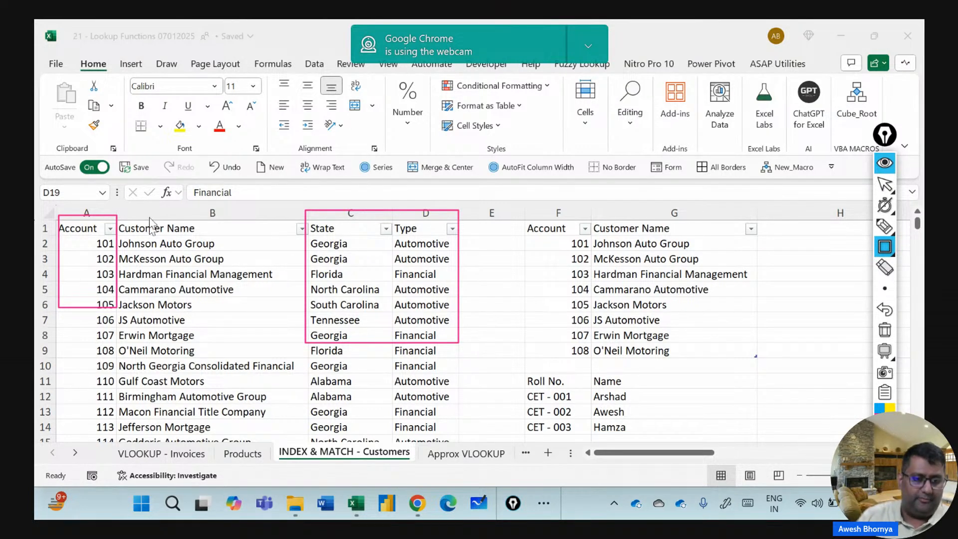
{"action": "mouse_move", "coordinate": [116, 215]}
{"action": "left_mouse_down"}
{"action": "mouse_move", "coordinate": [146, 269]}
{"action": "mouse_move", "coordinate": [298, 367]}
{"action": "left_mouse_up"}
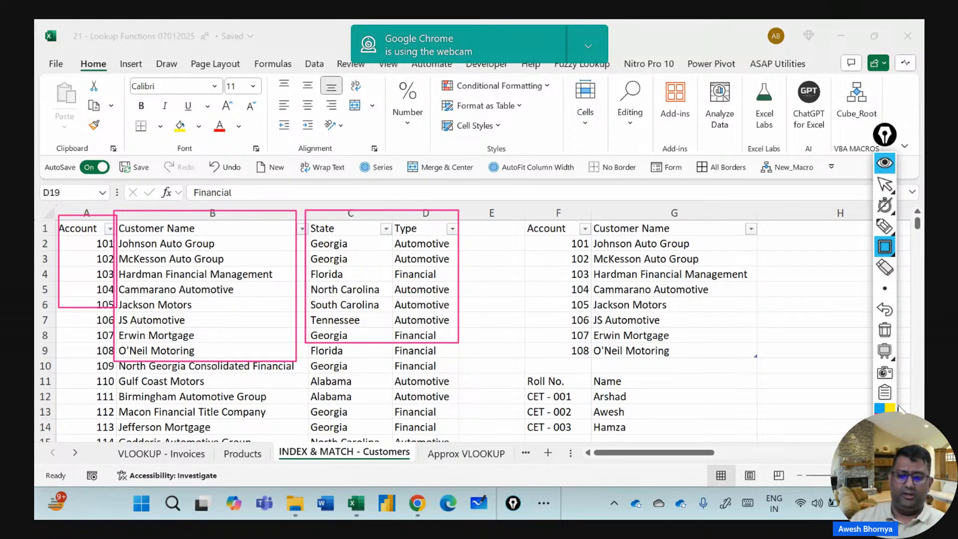
{"action": "left_click", "coordinate": [884, 330]}
{"action": "left_click", "coordinate": [885, 187]}
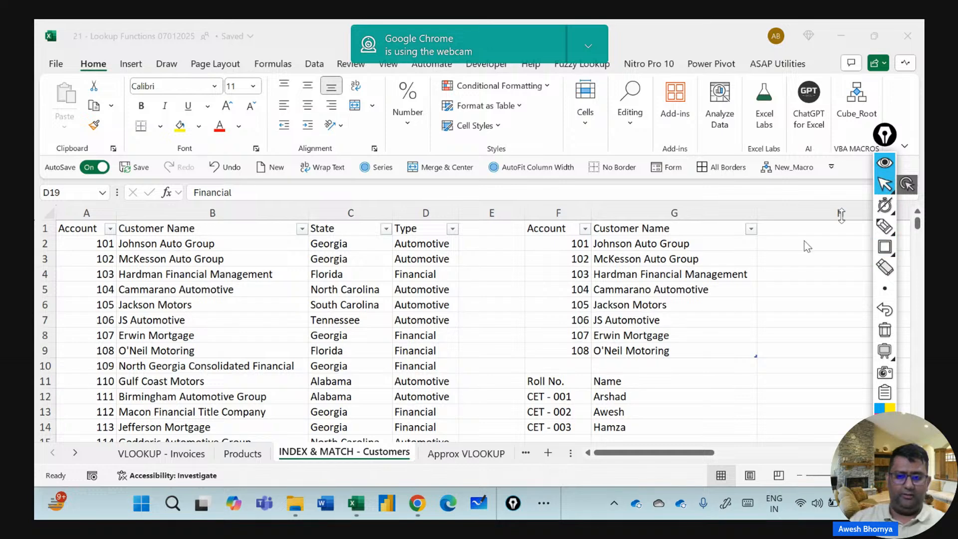
Start a VLOOKUP formula in State cell H2 of VLOOKUP - Invoices and open its Function Arguments dialog.
{"action": "left_click", "coordinate": [149, 455]}
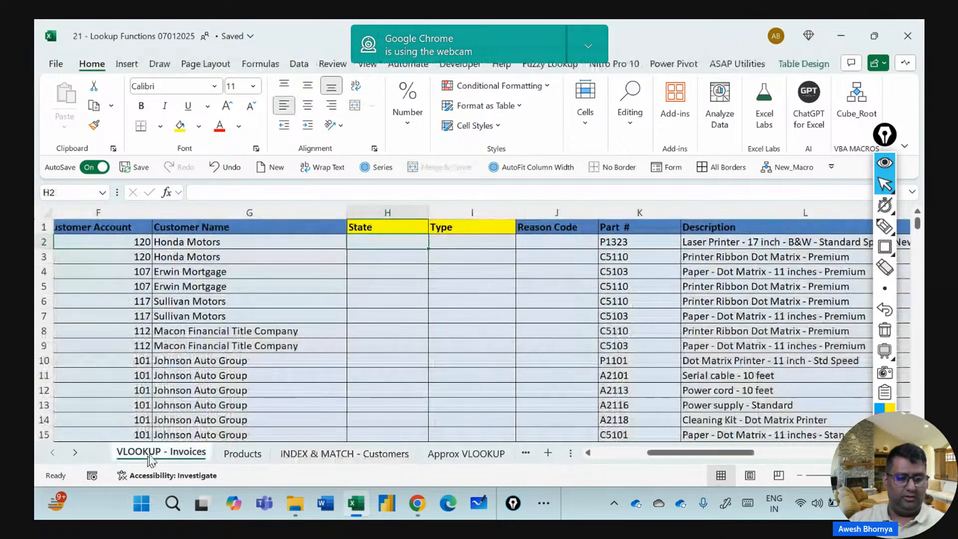
{"action": "left_click", "coordinate": [364, 244]}
{"action": "type", "text": "=vlo"}
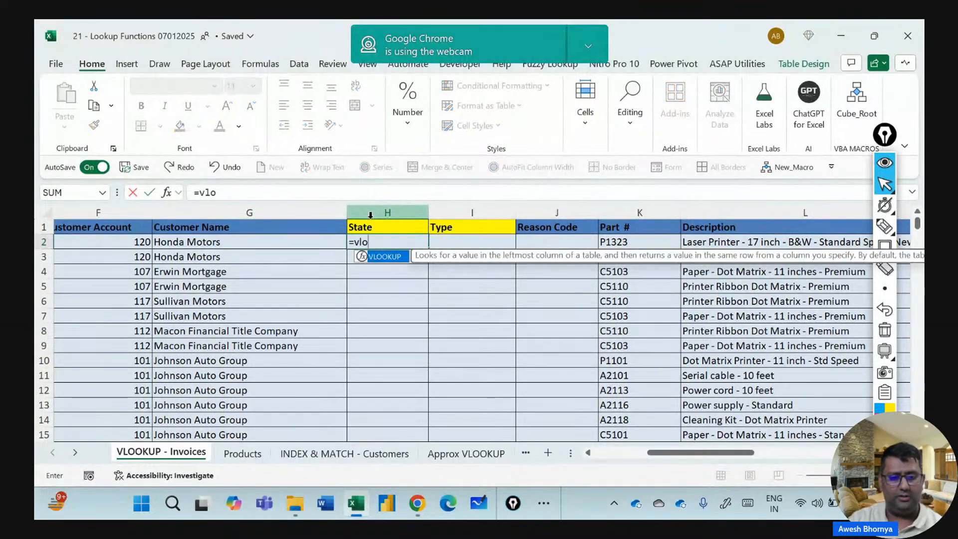
{"action": "key", "text": "Tab"}
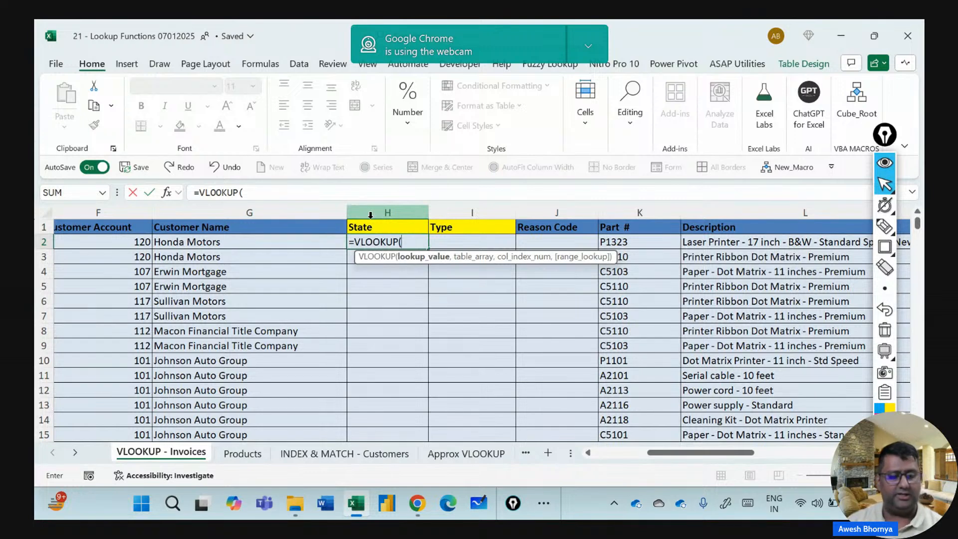
{"action": "key", "text": "ctrl+a"}
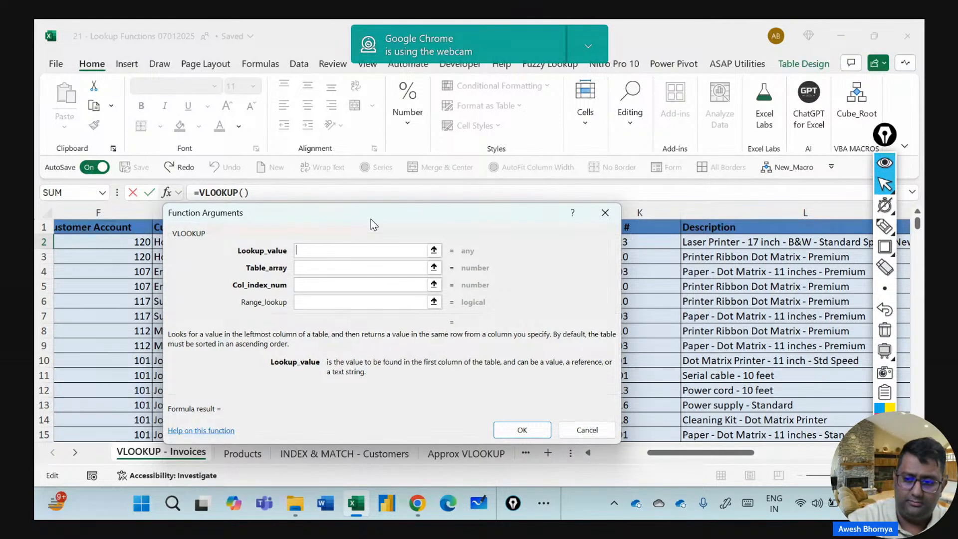
Handwrite an underlined "Formula Builder" note over the Function Arguments dialog with the annotation pen, and erase it.
{"action": "left_click", "coordinate": [885, 226]}
{"action": "mouse_move", "coordinate": [564, 281]}
{"action": "left_mouse_down"}
{"action": "mouse_move", "coordinate": [565, 246]}
{"action": "mouse_move", "coordinate": [567, 336]}
{"action": "left_mouse_up"}
{"action": "mouse_move", "coordinate": [549, 315]}
{"action": "left_mouse_down"}
{"action": "mouse_move", "coordinate": [577, 283]}
{"action": "mouse_move", "coordinate": [611, 299]}
{"action": "mouse_move", "coordinate": [635, 275]}
{"action": "left_mouse_up"}
{"action": "left_click_drag", "start_coordinate": [666, 243], "coordinate": [670, 256]}
{"action": "mouse_move", "coordinate": [683, 220]}
{"action": "left_mouse_down"}
{"action": "mouse_move", "coordinate": [692, 254]}
{"action": "mouse_move", "coordinate": [732, 264]}
{"action": "left_mouse_up"}
{"action": "mouse_move", "coordinate": [528, 394]}
{"action": "left_mouse_down"}
{"action": "mouse_move", "coordinate": [542, 415]}
{"action": "mouse_move", "coordinate": [591, 355]}
{"action": "mouse_move", "coordinate": [638, 372]}
{"action": "mouse_move", "coordinate": [658, 324]}
{"action": "left_mouse_up"}
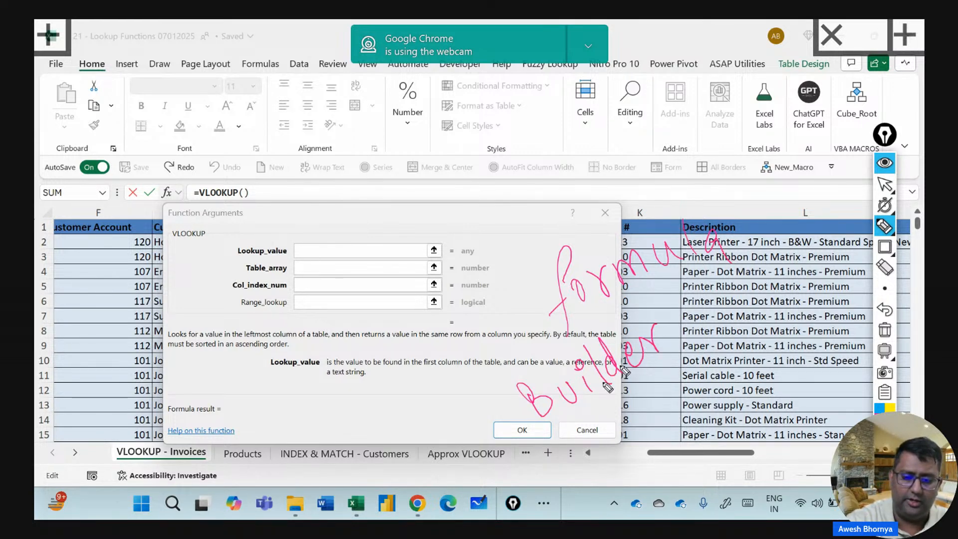
{"action": "left_click_drag", "start_coordinate": [544, 436], "coordinate": [703, 343]}
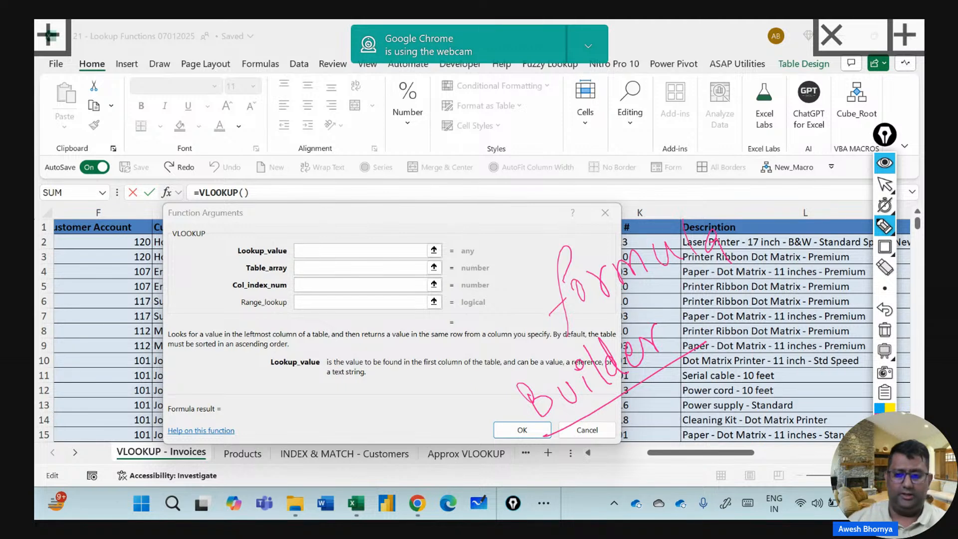
{"action": "left_click", "coordinate": [884, 330]}
{"action": "left_click", "coordinate": [885, 185]}
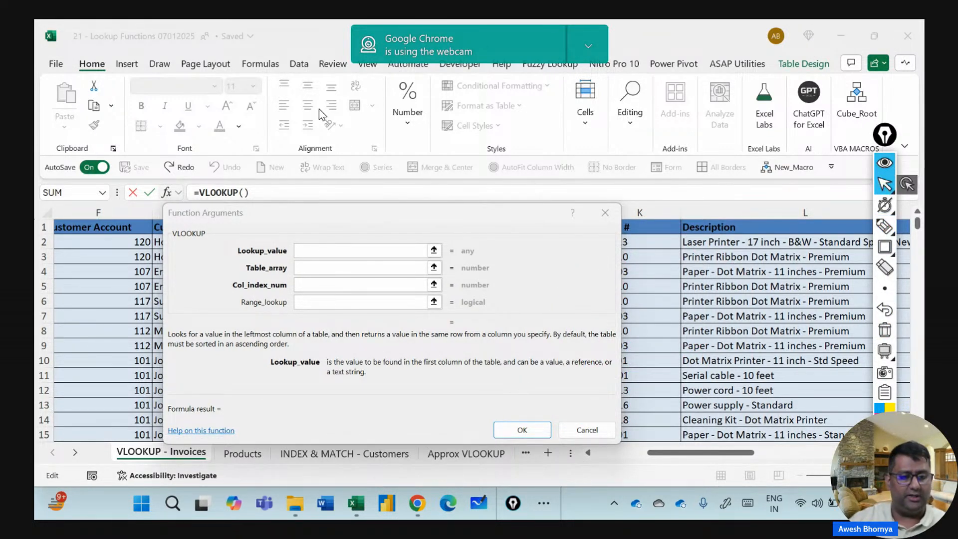
Outline the four VLOOKUP argument names in the Function Arguments dialog with an annotation rectangle, and erase it.
{"action": "left_click", "coordinate": [886, 247]}
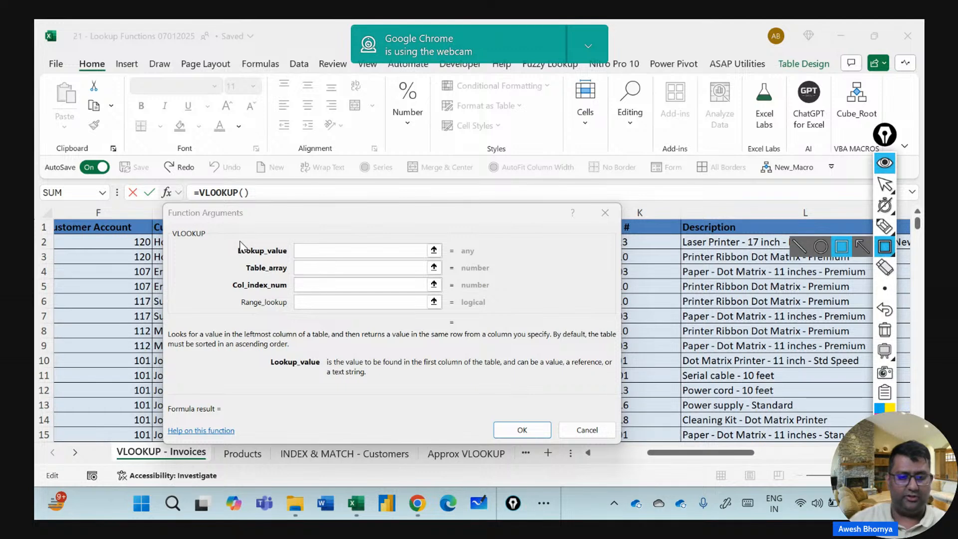
{"action": "left_click_drag", "start_coordinate": [217, 239], "coordinate": [292, 318]}
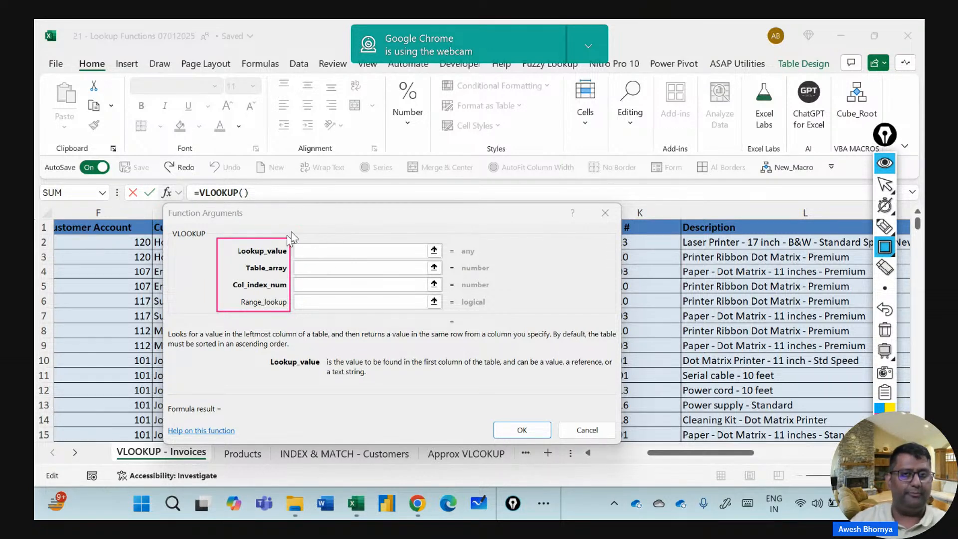
{"action": "left_click", "coordinate": [885, 329]}
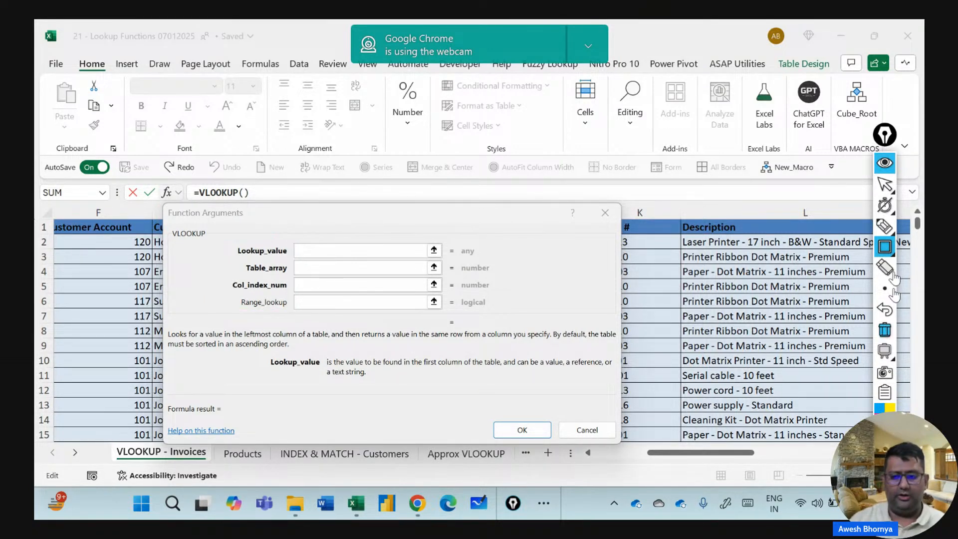
{"action": "mouse_move", "coordinate": [879, 223]}
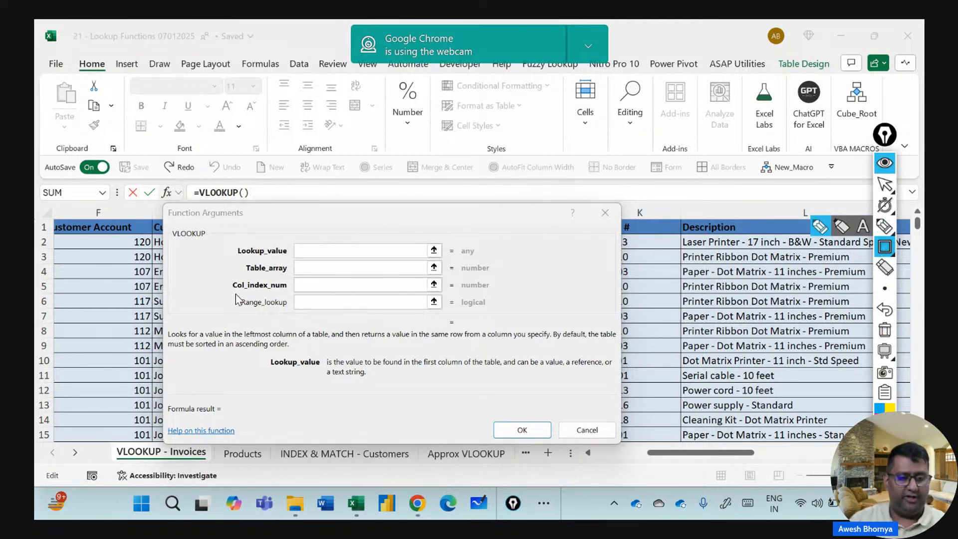
Outline the Range_lookup argument in the Function Arguments dialog with an annotation rectangle, and erase it.
{"action": "left_click_drag", "start_coordinate": [236, 294], "coordinate": [290, 313]}
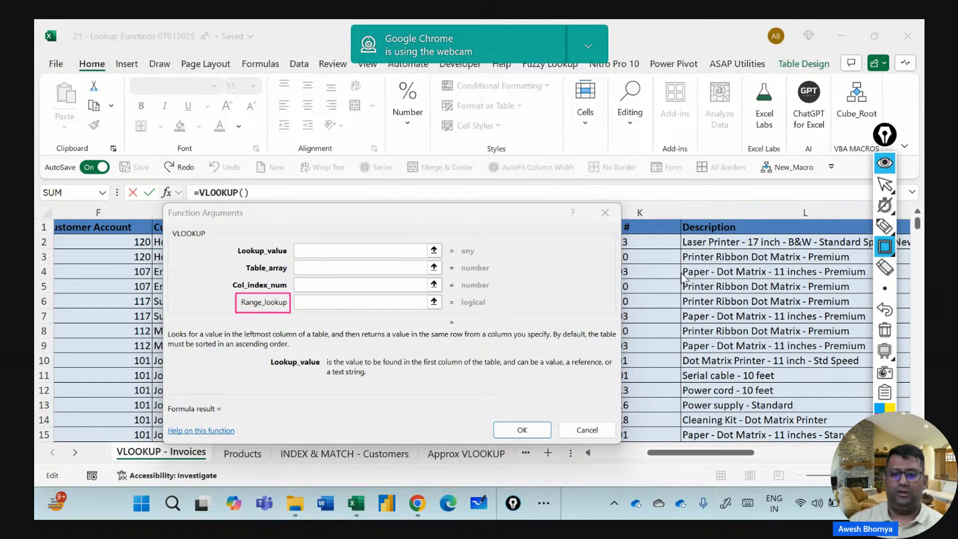
{"action": "left_click", "coordinate": [881, 189]}
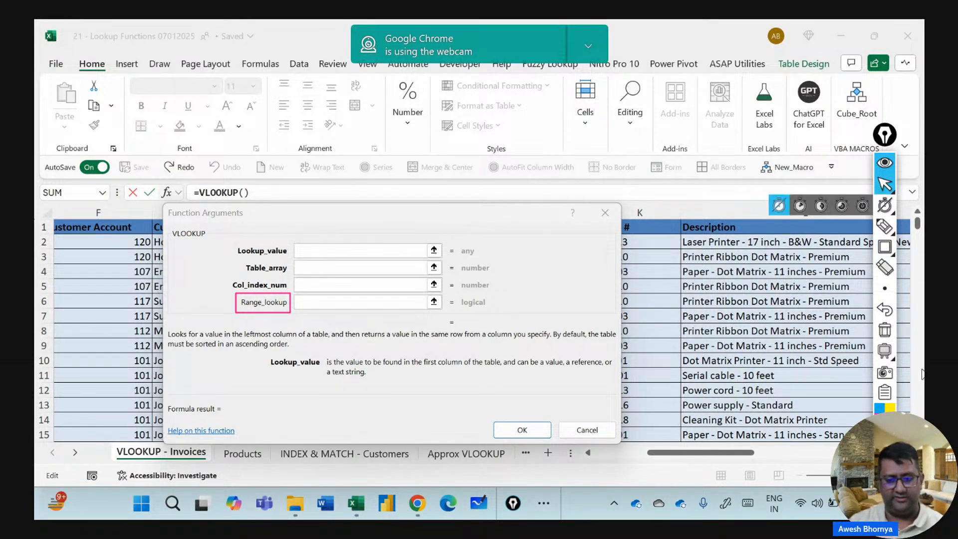
{"action": "left_click", "coordinate": [884, 331]}
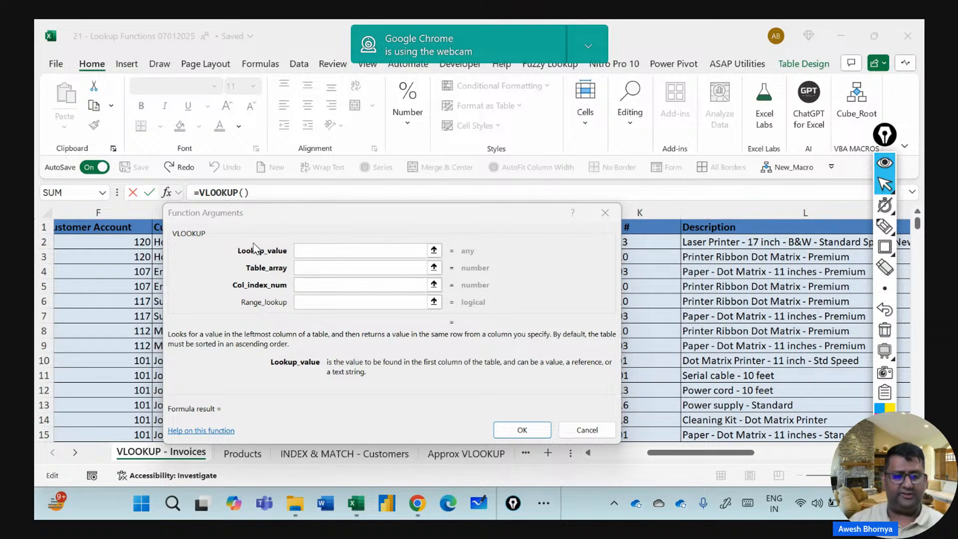
Move the Function Arguments dialog clear of the Customer Account column and set Lookup_value to cell F2, [@[Customer Account]].
{"action": "left_click", "coordinate": [295, 208]}
{"action": "left_click_drag", "start_coordinate": [295, 209], "coordinate": [550, 186]}
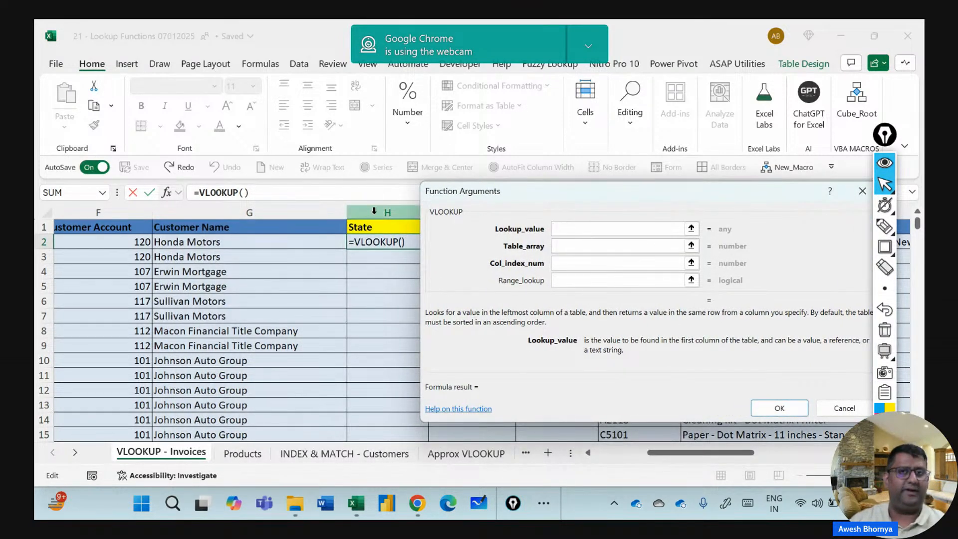
{"action": "left_click", "coordinate": [100, 240]}
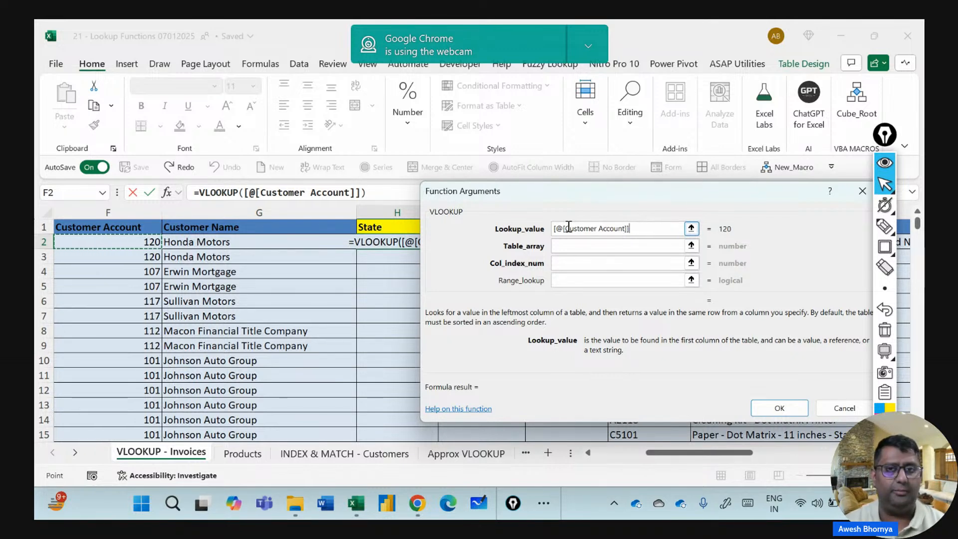
Set Table_array to range A1:D21 on the INDEX & MATCH - Customers sheet.
{"action": "left_click", "coordinate": [590, 244]}
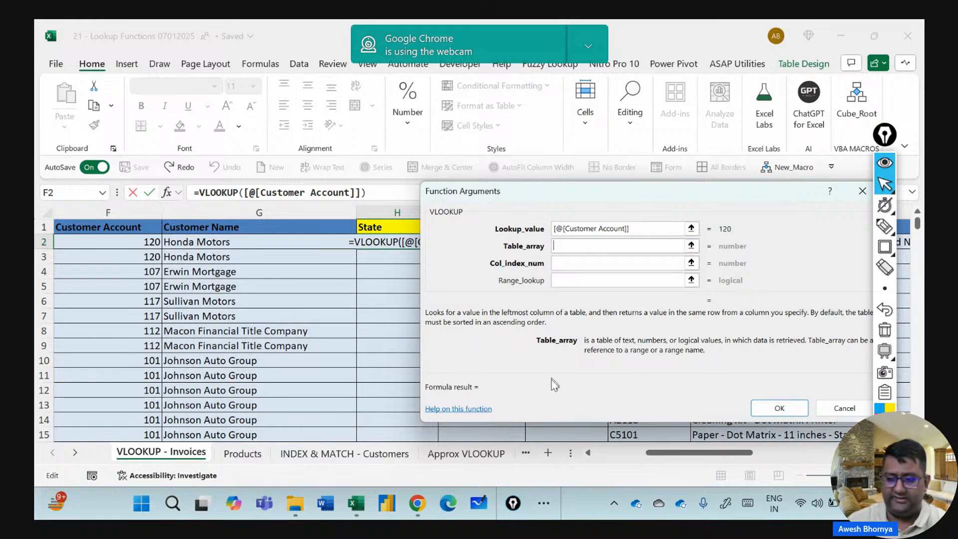
{"action": "left_click", "coordinate": [320, 451]}
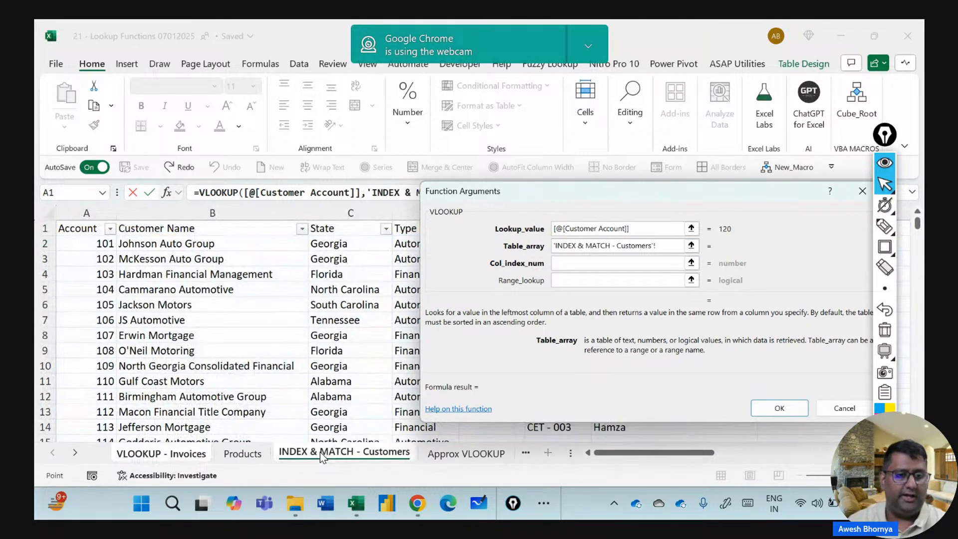
{"action": "left_click_drag", "start_coordinate": [84, 231], "coordinate": [441, 316]}
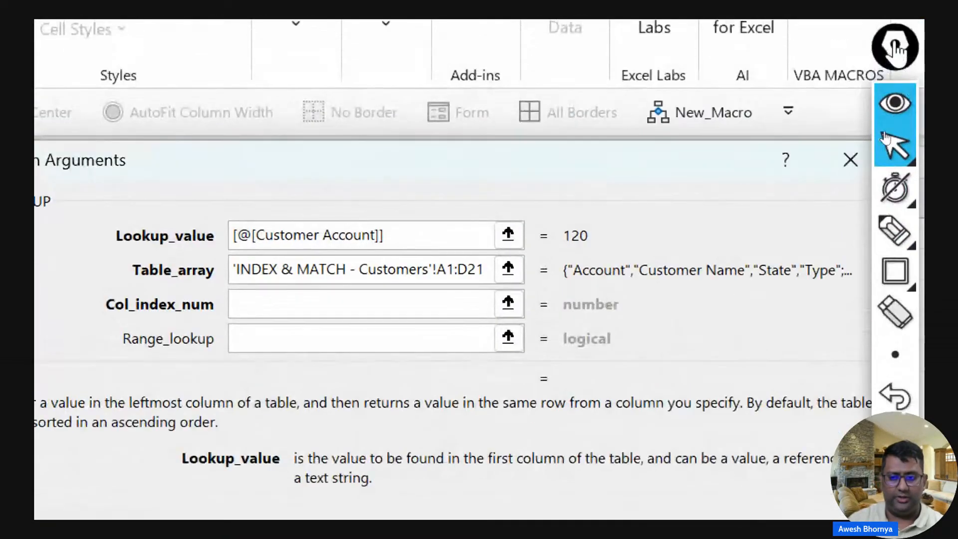
Move the annotation toolbar aside and draw a downward arrow with a boxed handwritten "A2:D22" note beside the Table_array argument.
{"action": "mouse_move", "coordinate": [895, 46]}
{"action": "left_mouse_down"}
{"action": "mouse_move", "coordinate": [732, 105]}
{"action": "mouse_move", "coordinate": [578, 76]}
{"action": "left_mouse_up"}
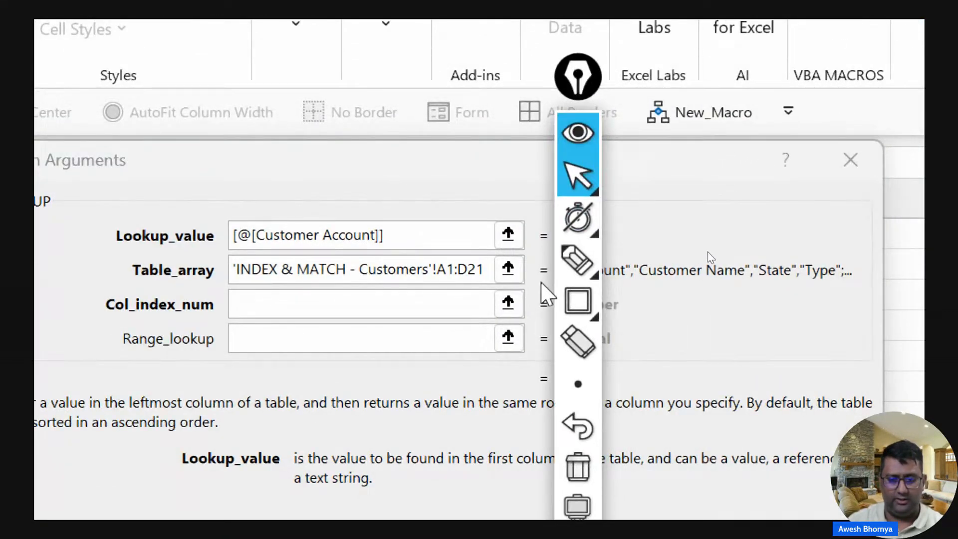
{"action": "left_click", "coordinate": [574, 262]}
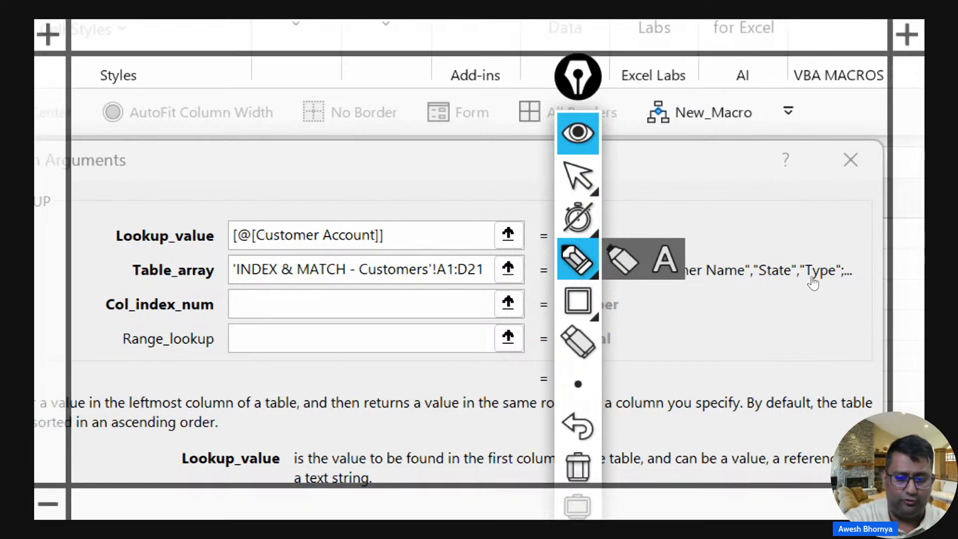
{"action": "left_click_drag", "start_coordinate": [748, 292], "coordinate": [748, 336]}
{"action": "mouse_move", "coordinate": [740, 231]}
{"action": "left_mouse_down"}
{"action": "mouse_move", "coordinate": [748, 333]}
{"action": "mouse_move", "coordinate": [769, 320]}
{"action": "mouse_move", "coordinate": [800, 345]}
{"action": "mouse_move", "coordinate": [804, 330]}
{"action": "mouse_move", "coordinate": [848, 339]}
{"action": "left_mouse_up"}
{"action": "mouse_move", "coordinate": [847, 305]}
{"action": "left_mouse_down"}
{"action": "mouse_move", "coordinate": [866, 330]}
{"action": "mouse_move", "coordinate": [882, 330]}
{"action": "left_mouse_up"}
{"action": "mouse_move", "coordinate": [881, 295]}
{"action": "left_mouse_down"}
{"action": "mouse_move", "coordinate": [898, 327]}
{"action": "mouse_move", "coordinate": [904, 313]}
{"action": "left_mouse_up"}
{"action": "left_click", "coordinate": [827, 335]}
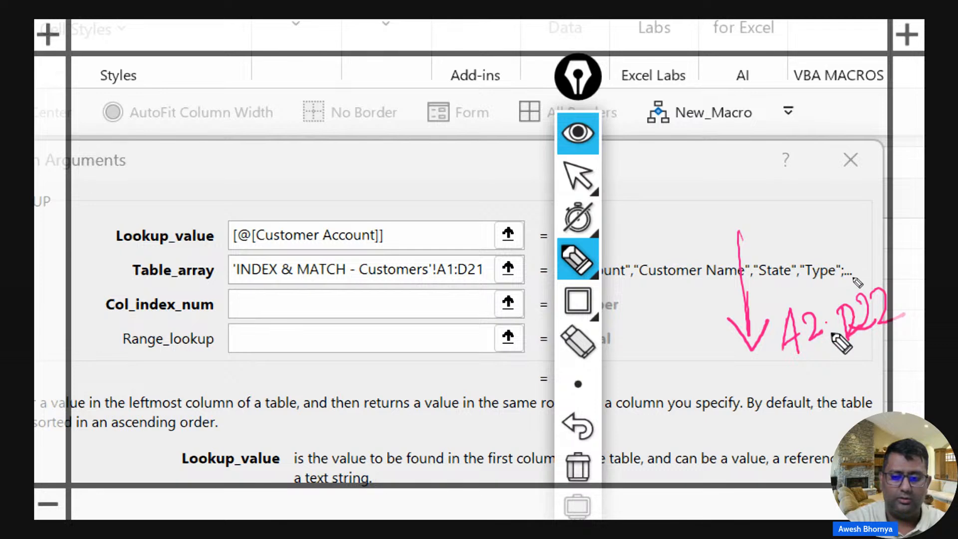
{"action": "left_click", "coordinate": [832, 336]}
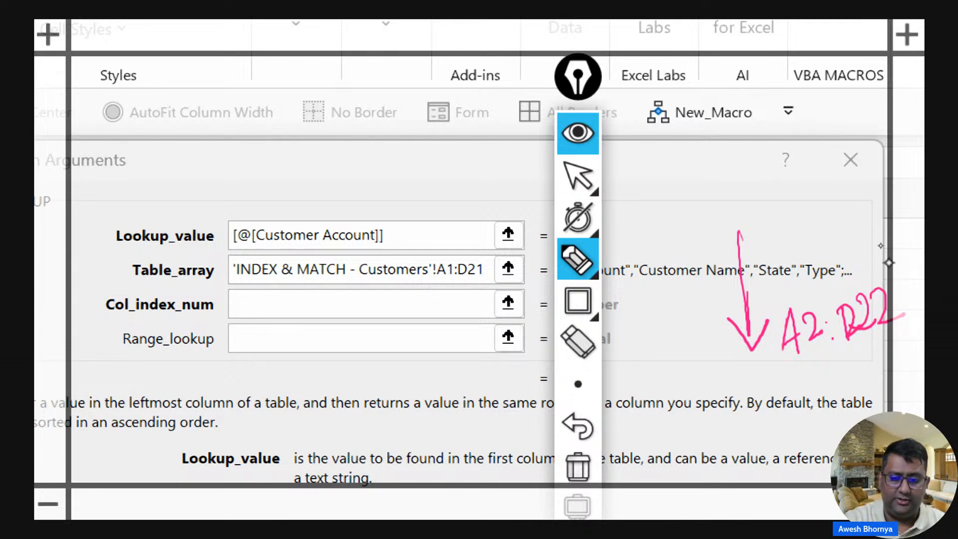
{"action": "mouse_move", "coordinate": [851, 278]}
{"action": "left_mouse_down"}
{"action": "mouse_move", "coordinate": [786, 384]}
{"action": "mouse_move", "coordinate": [848, 265]}
{"action": "mouse_move", "coordinate": [756, 283]}
{"action": "left_mouse_up"}
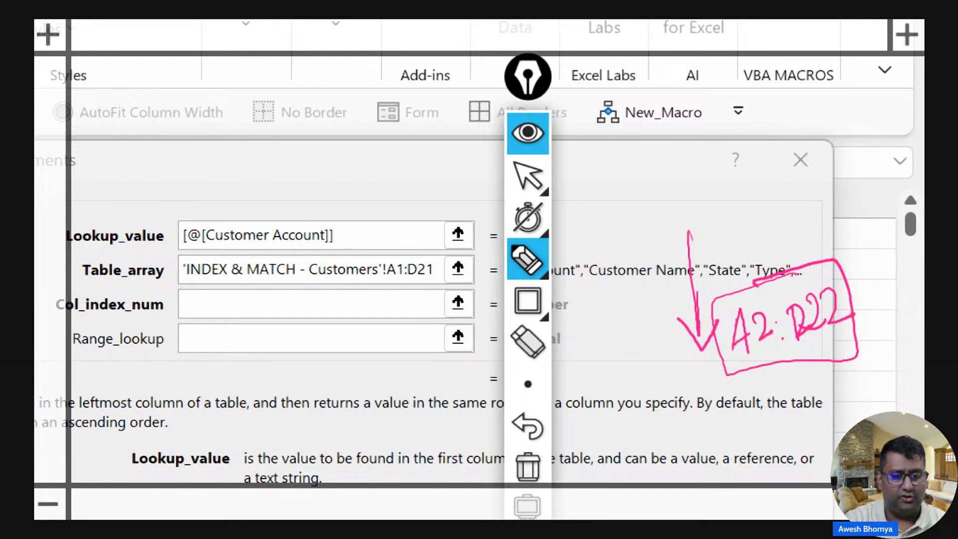
Circle the A1:D21 reference in Table_array, connect it to a circled handwritten note, and erase all annotations.
{"action": "mouse_move", "coordinate": [384, 239]}
{"action": "left_mouse_down"}
{"action": "mouse_move", "coordinate": [372, 249]}
{"action": "mouse_move", "coordinate": [399, 323]}
{"action": "mouse_move", "coordinate": [381, 238]}
{"action": "mouse_move", "coordinate": [382, 172]}
{"action": "mouse_move", "coordinate": [399, 183]}
{"action": "left_mouse_up"}
{"action": "mouse_move", "coordinate": [394, 141]}
{"action": "left_mouse_down"}
{"action": "mouse_move", "coordinate": [408, 185]}
{"action": "mouse_move", "coordinate": [406, 135]}
{"action": "left_mouse_up"}
{"action": "mouse_move", "coordinate": [410, 161]}
{"action": "left_mouse_down"}
{"action": "mouse_move", "coordinate": [428, 146]}
{"action": "mouse_move", "coordinate": [446, 148]}
{"action": "mouse_move", "coordinate": [453, 169]}
{"action": "left_mouse_up"}
{"action": "mouse_move", "coordinate": [449, 110]}
{"action": "left_mouse_down"}
{"action": "mouse_move", "coordinate": [466, 171]}
{"action": "mouse_move", "coordinate": [414, 111]}
{"action": "left_mouse_up"}
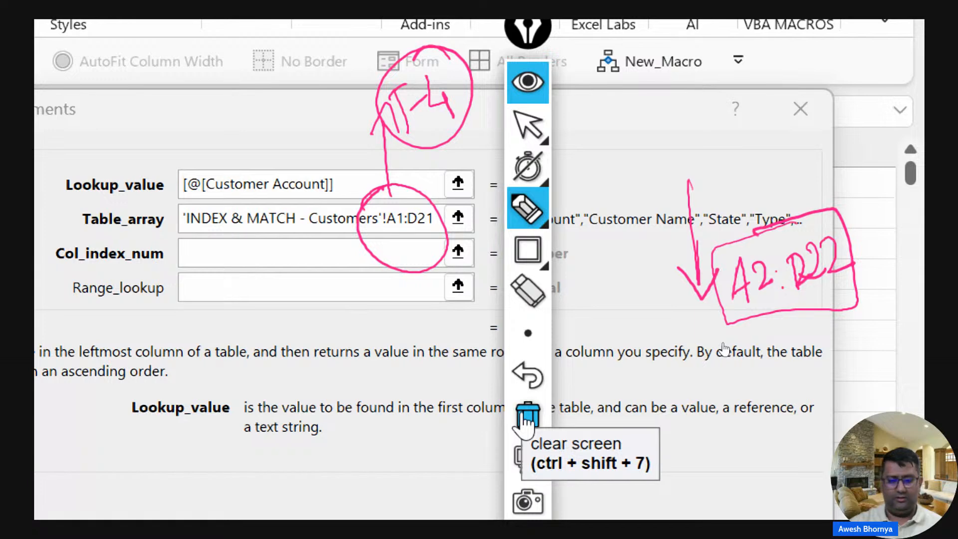
{"action": "left_click", "coordinate": [525, 419]}
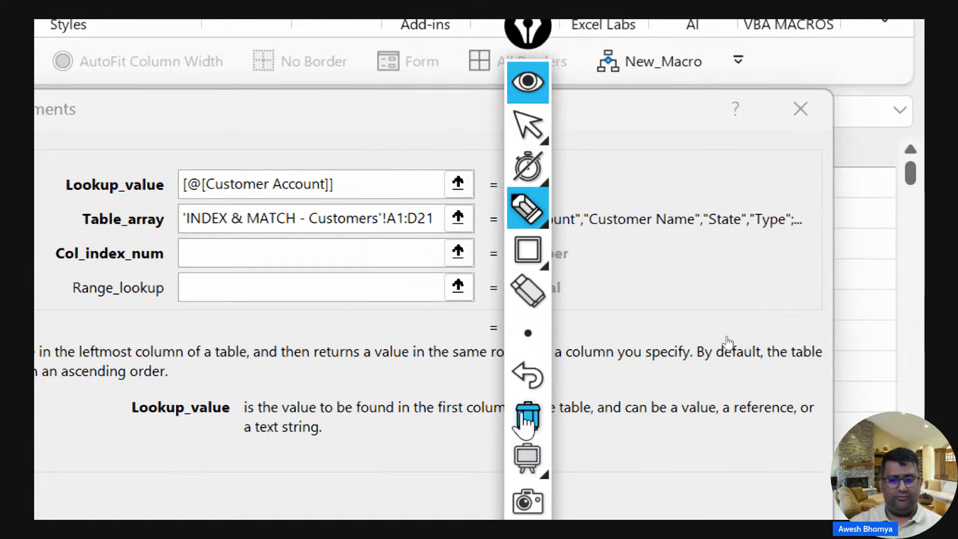
{"action": "left_click", "coordinate": [572, 124]}
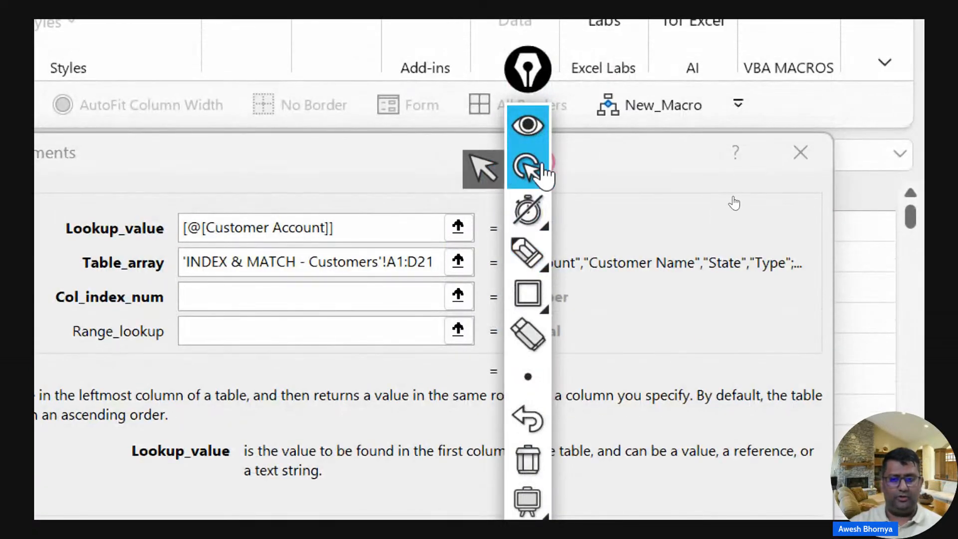
{"action": "left_click", "coordinate": [485, 172]}
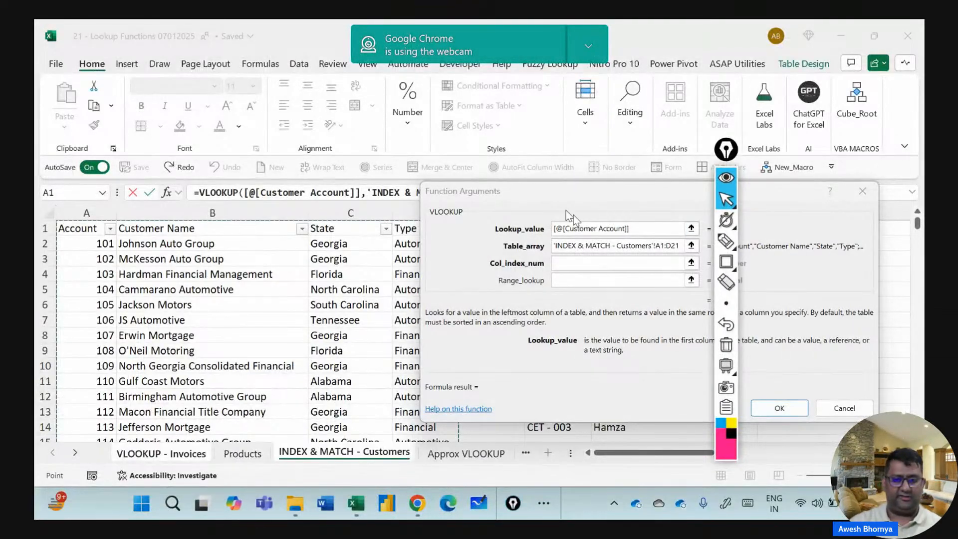
Make the A1:D21 reference in Table_array absolute as $A$1:$D$21.
{"action": "left_click", "coordinate": [680, 247]}
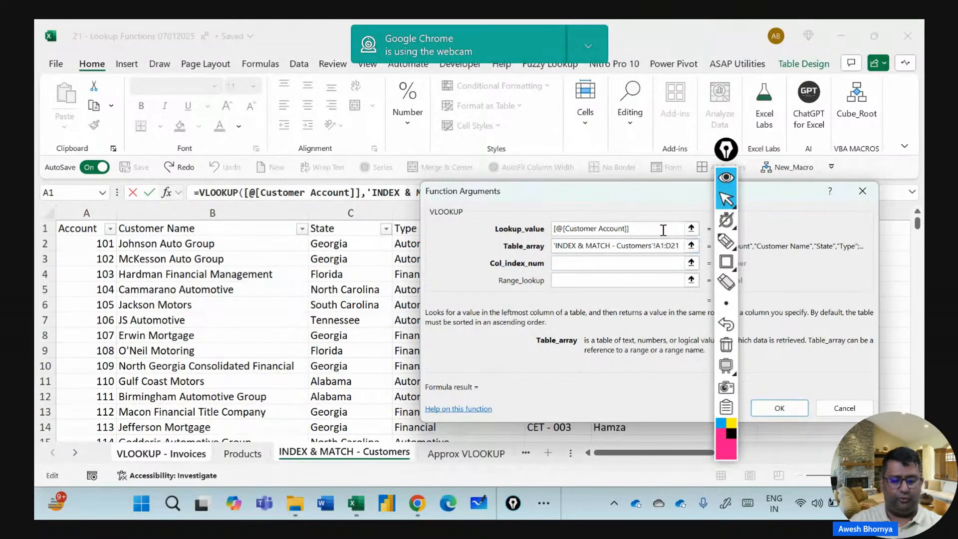
{"action": "key", "text": "shift+Left"}
{"action": "key", "text": "shift+Left"}
{"action": "key", "text": "shift+Left"}
{"action": "key", "text": "shift+Left"}
{"action": "key", "text": "shift+Left"}
{"action": "key", "text": "shift+Left"}
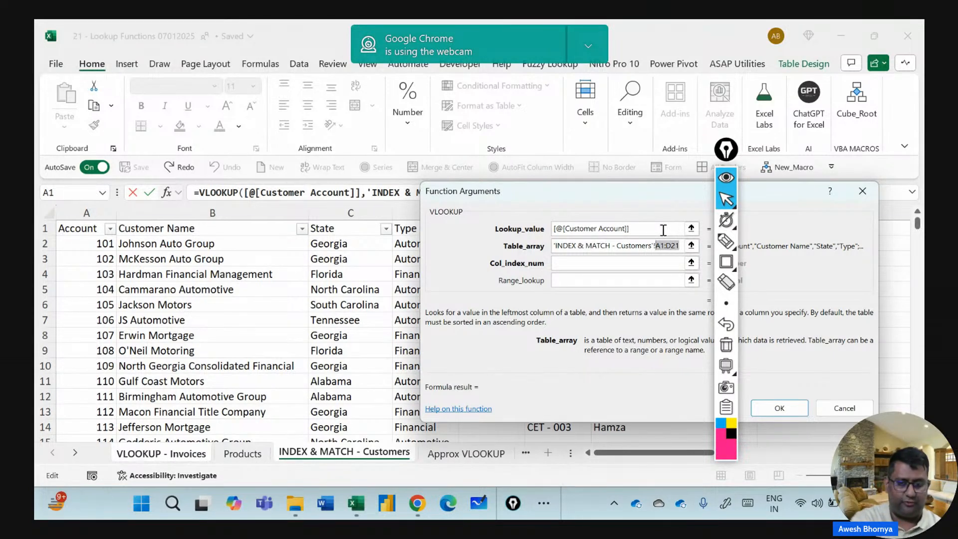
{"action": "key", "text": "F4"}
From the Col_index_num argument, show the INDEX & MATCH - Customers sheet, move the dialog aside and outline the four column headers with an annotation rectangle.
{"action": "left_click", "coordinate": [621, 262]}
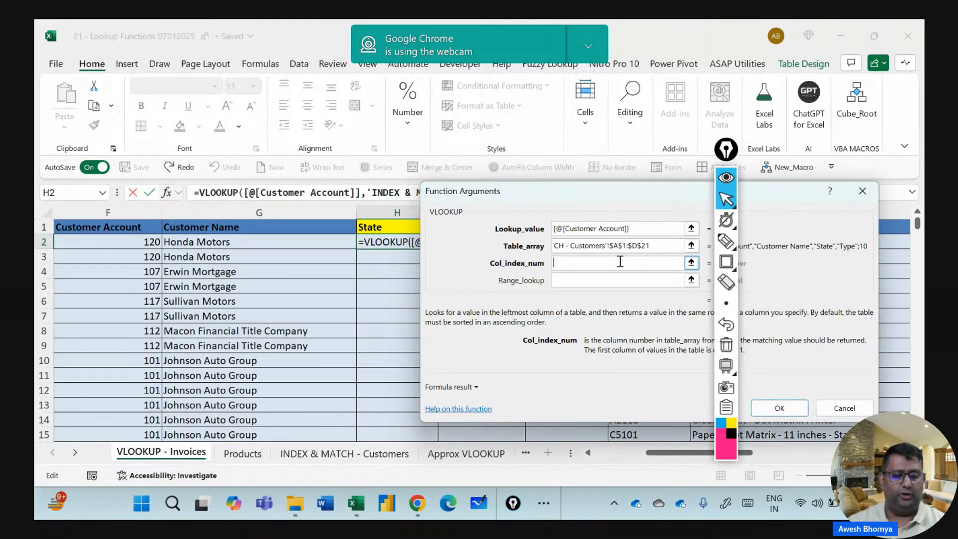
{"action": "left_click", "coordinate": [359, 456]}
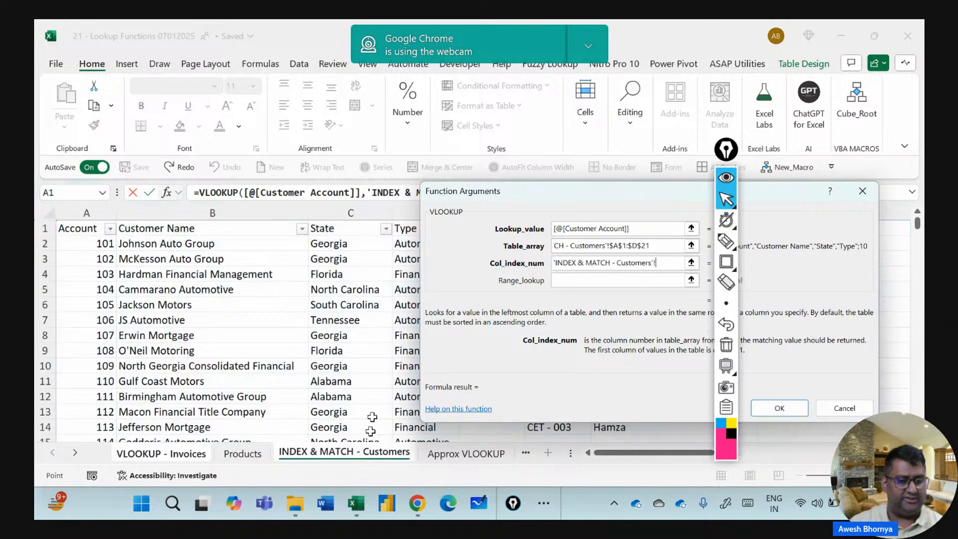
{"action": "left_click_drag", "start_coordinate": [558, 193], "coordinate": [627, 200]}
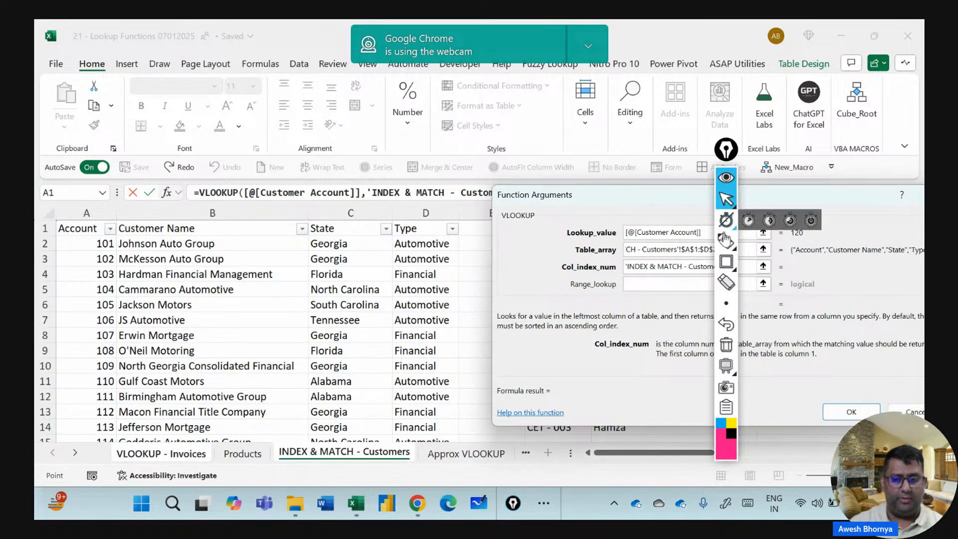
{"action": "left_click", "coordinate": [726, 261]}
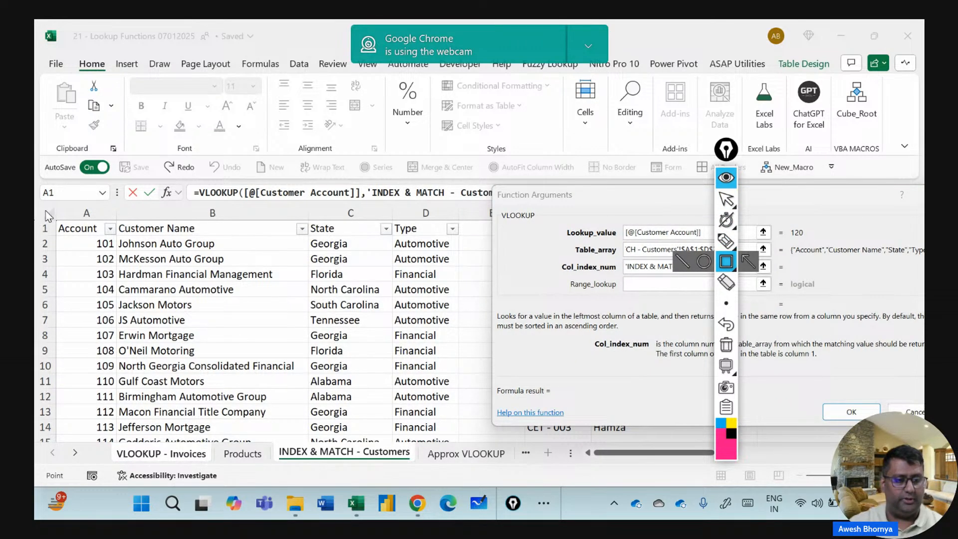
{"action": "mouse_move", "coordinate": [45, 210]}
{"action": "left_mouse_down"}
{"action": "mouse_move", "coordinate": [135, 250]}
{"action": "mouse_move", "coordinate": [468, 245]}
{"action": "left_mouse_up"}
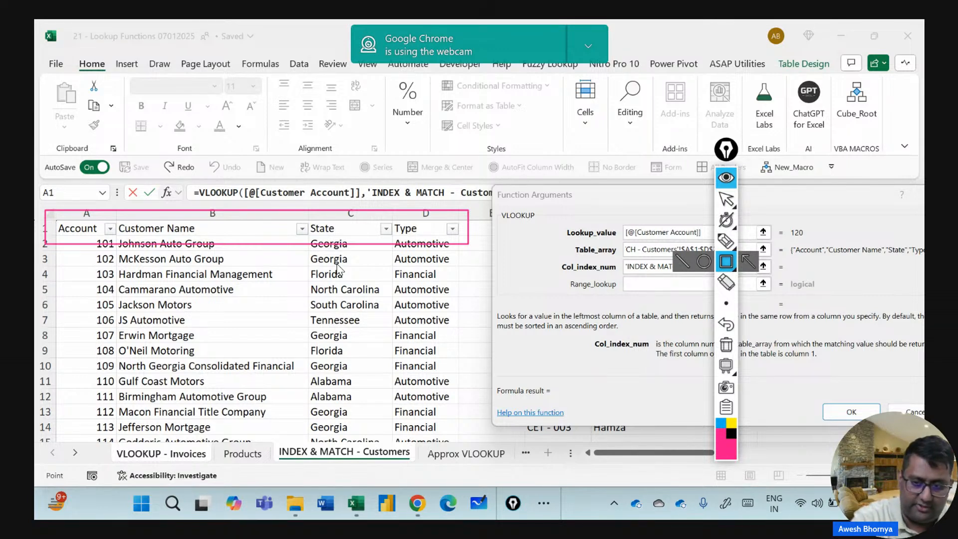
Number the four customer columns 1 to 4 with the annotation pen, circle the State and Type columns, and erase all annotations.
{"action": "left_click", "coordinate": [726, 241]}
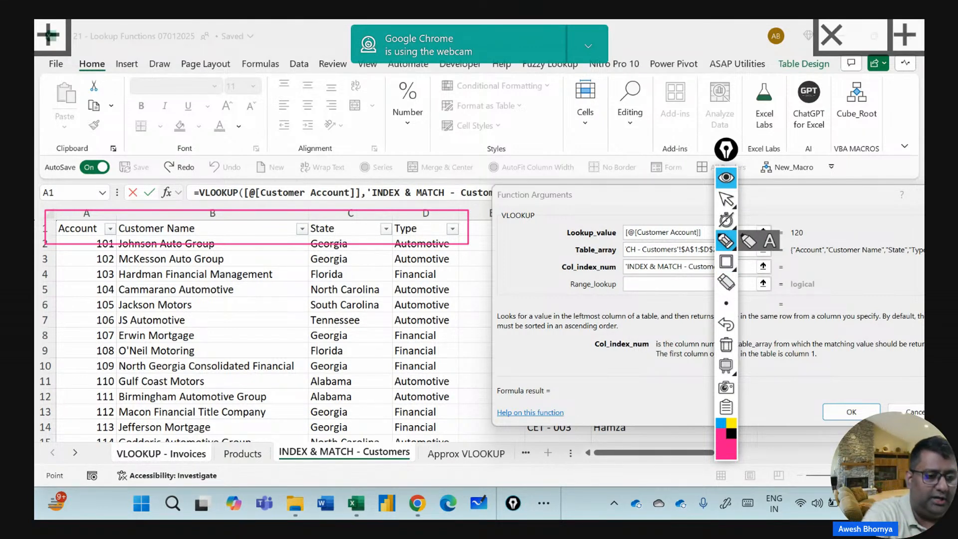
{"action": "left_click_drag", "start_coordinate": [69, 283], "coordinate": [77, 315]}
{"action": "left_click_drag", "start_coordinate": [75, 314], "coordinate": [91, 297]}
{"action": "left_click_drag", "start_coordinate": [70, 264], "coordinate": [47, 279]}
{"action": "mouse_move", "coordinate": [239, 298]}
{"action": "left_mouse_down"}
{"action": "mouse_move", "coordinate": [279, 294]}
{"action": "mouse_move", "coordinate": [248, 262]}
{"action": "left_mouse_up"}
{"action": "mouse_move", "coordinate": [367, 307]}
{"action": "left_mouse_down"}
{"action": "mouse_move", "coordinate": [446, 306]}
{"action": "mouse_move", "coordinate": [460, 345]}
{"action": "left_mouse_up"}
{"action": "left_click_drag", "start_coordinate": [435, 272], "coordinate": [424, 285]}
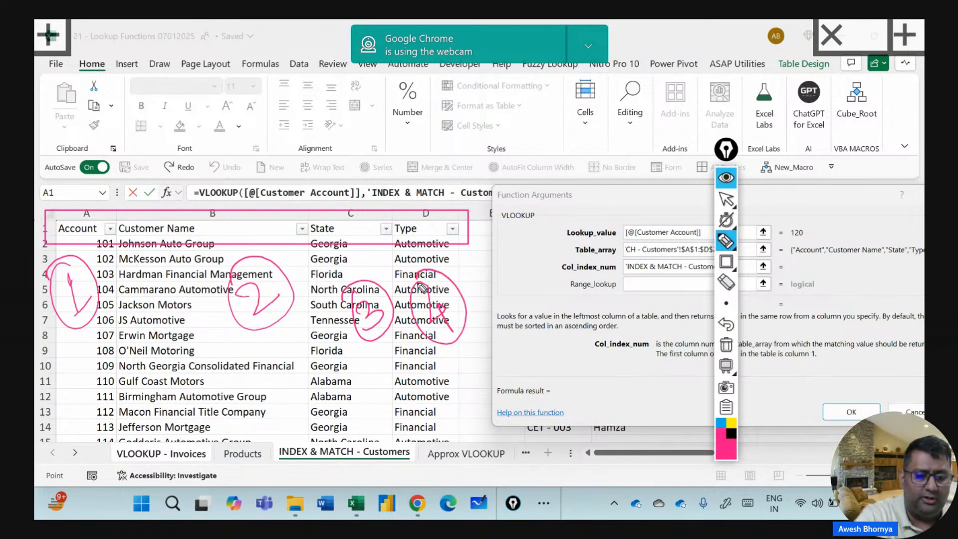
{"action": "mouse_move", "coordinate": [327, 203]}
{"action": "left_mouse_down"}
{"action": "mouse_move", "coordinate": [314, 299]}
{"action": "mouse_move", "coordinate": [379, 206]}
{"action": "mouse_move", "coordinate": [309, 218]}
{"action": "left_mouse_up"}
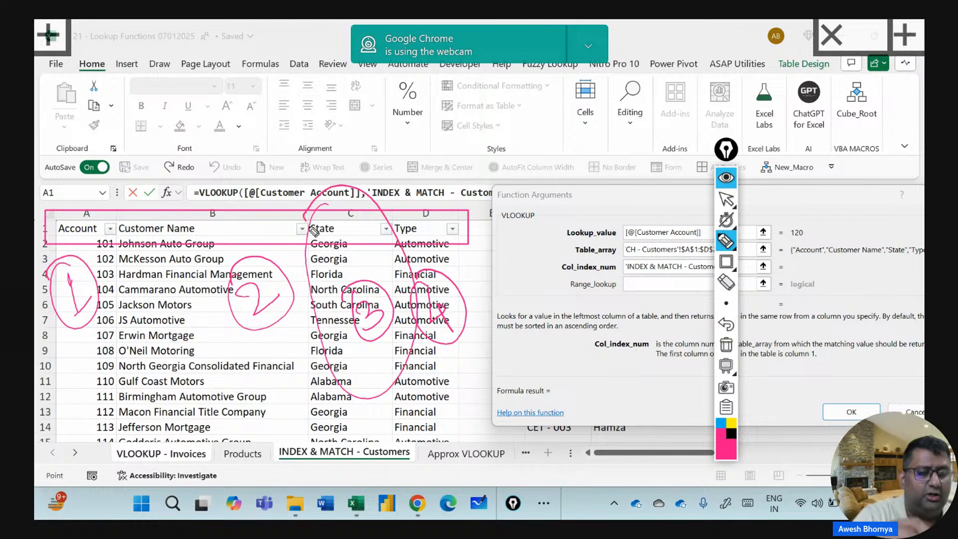
{"action": "mouse_move", "coordinate": [417, 197]}
{"action": "left_mouse_down"}
{"action": "mouse_move", "coordinate": [417, 382]}
{"action": "mouse_move", "coordinate": [476, 254]}
{"action": "mouse_move", "coordinate": [387, 217]}
{"action": "left_mouse_up"}
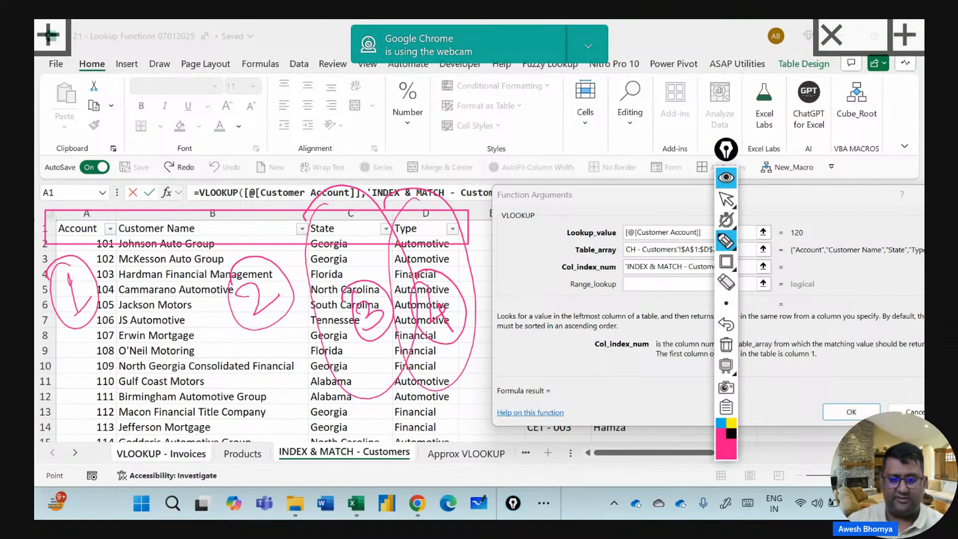
{"action": "left_click", "coordinate": [726, 345]}
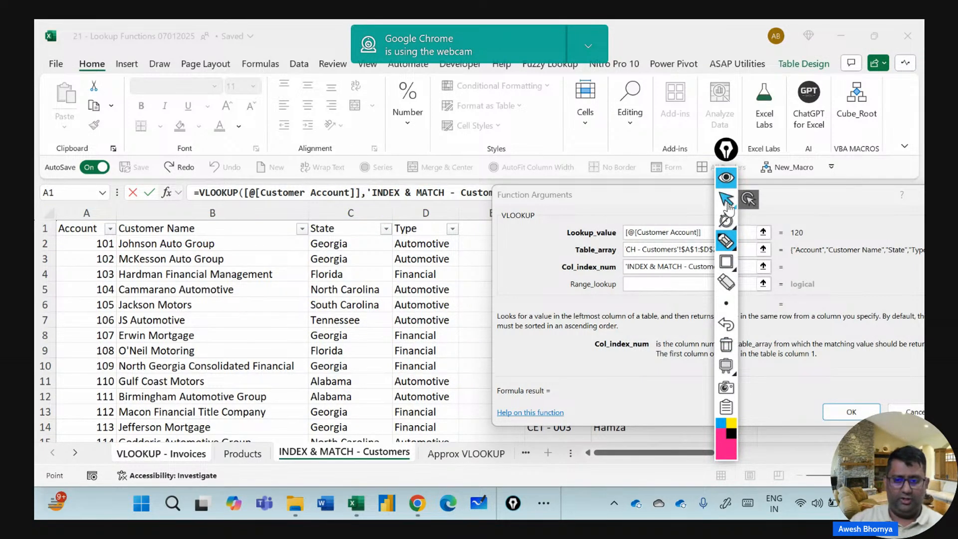
{"action": "left_click", "coordinate": [727, 200]}
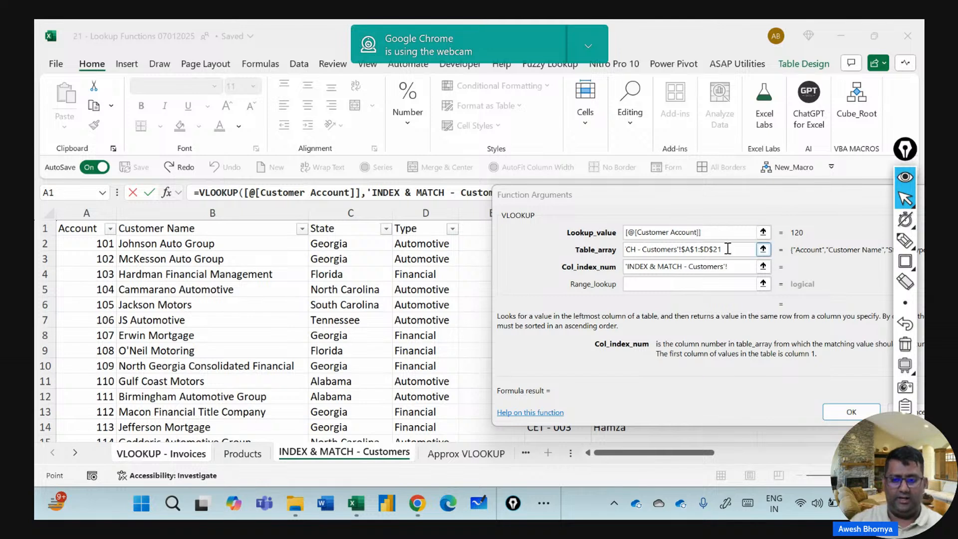
Replace the sheet reference in Col_index_num with 3 and activate the Range_lookup argument for entry.
{"action": "left_click", "coordinate": [508, 267]}
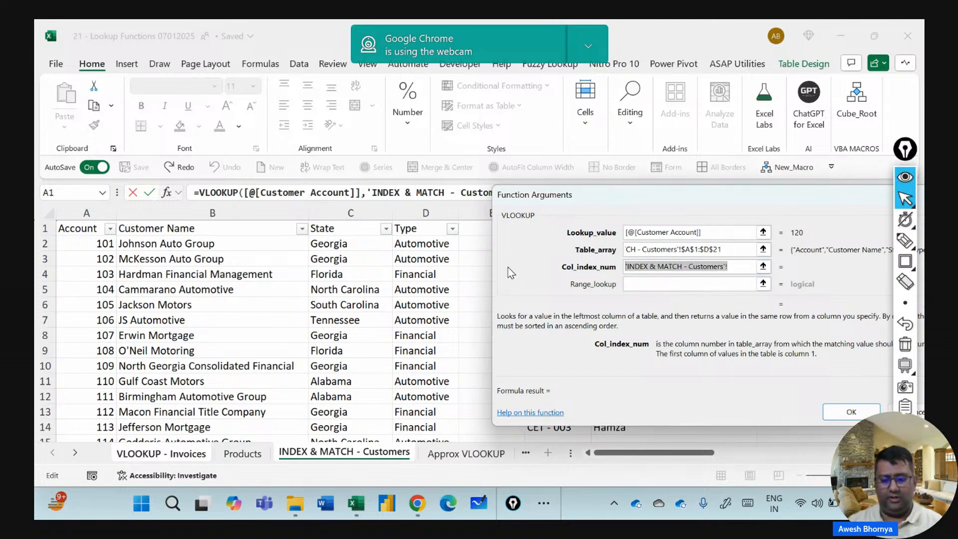
{"action": "type", "text": "3"}
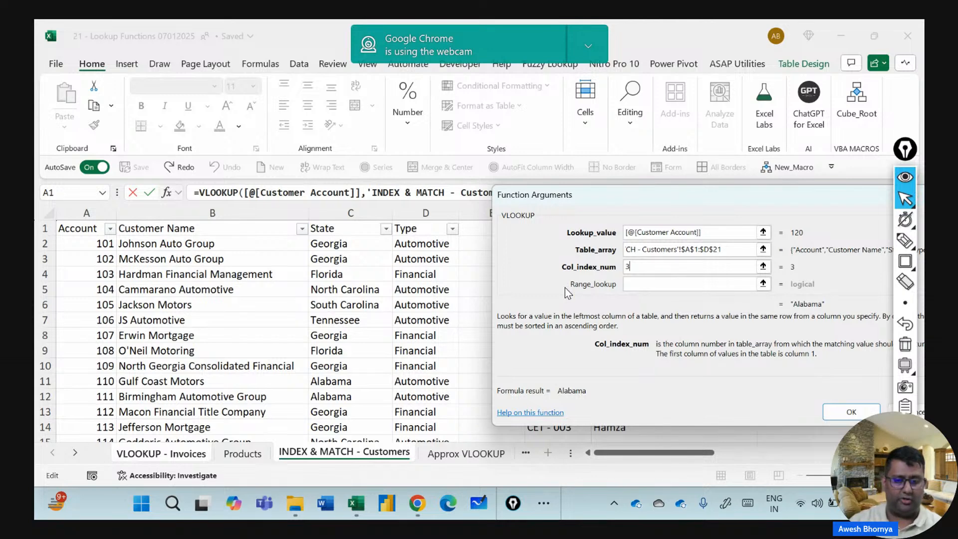
{"action": "left_click", "coordinate": [652, 284]}
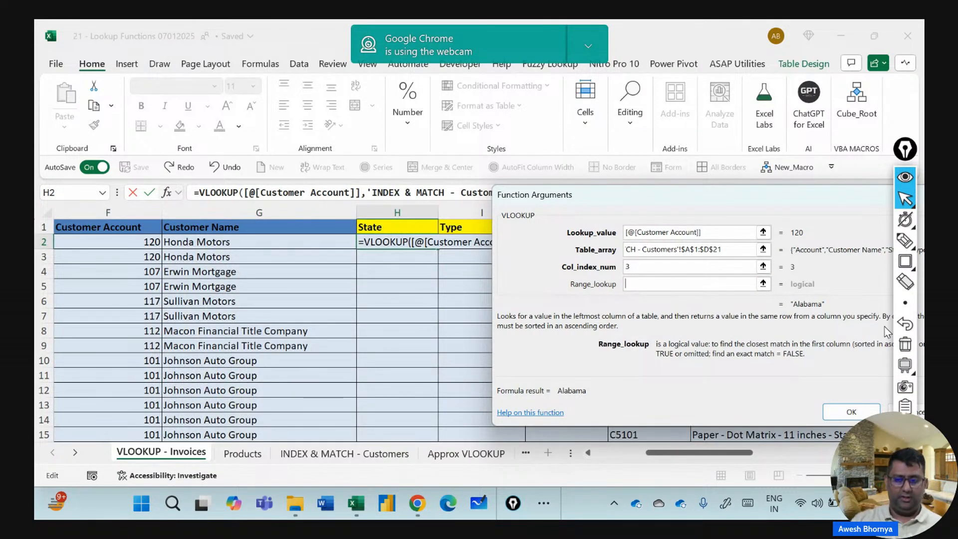
Open a blank whiteboard and write RL with the pen, drawing a bracket below it that splits into two branches.
{"action": "mouse_move", "coordinate": [906, 262]}
{"action": "left_click", "coordinate": [904, 365]}
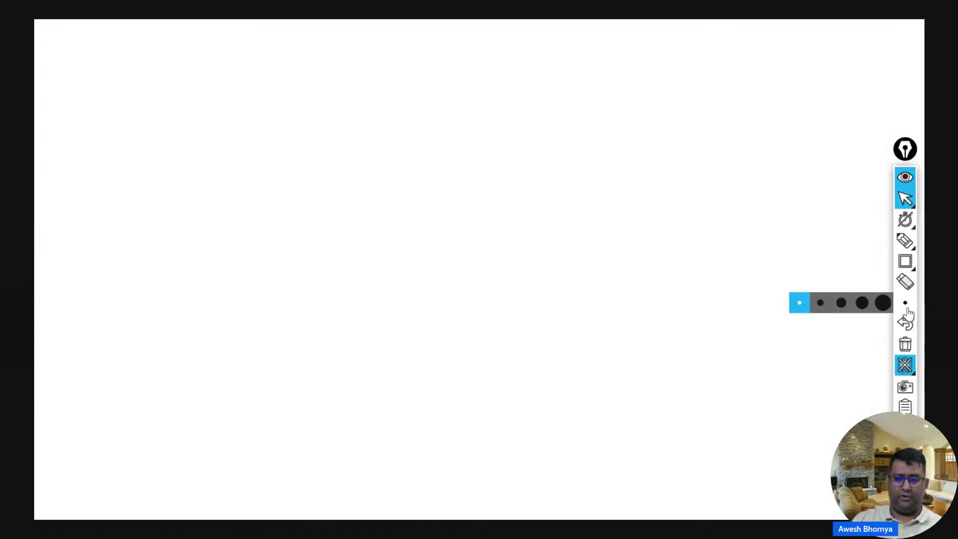
{"action": "left_click", "coordinate": [904, 241]}
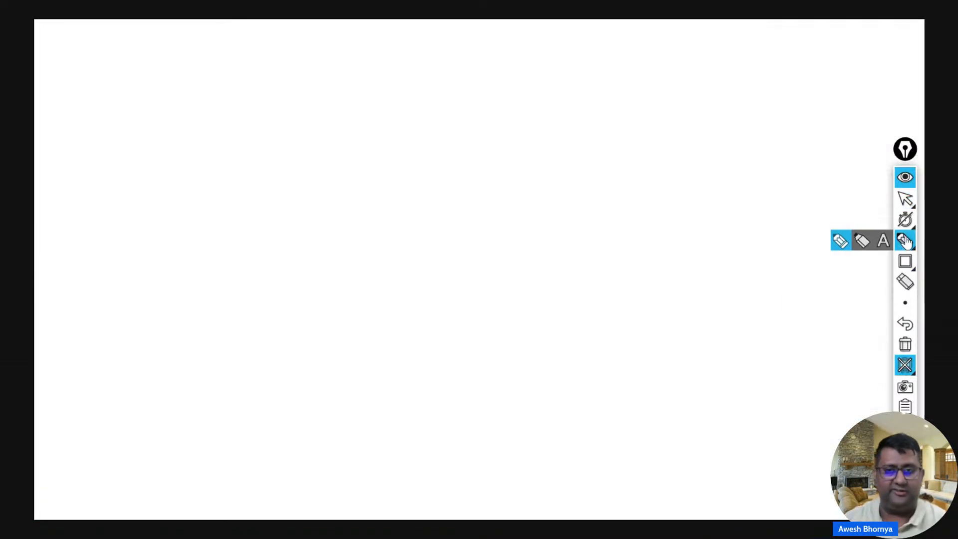
{"action": "left_click_drag", "start_coordinate": [439, 100], "coordinate": [447, 168]}
{"action": "left_click_drag", "start_coordinate": [431, 106], "coordinate": [469, 160]}
{"action": "mouse_move", "coordinate": [490, 101]}
{"action": "left_mouse_down"}
{"action": "mouse_move", "coordinate": [503, 157]}
{"action": "mouse_move", "coordinate": [524, 151]}
{"action": "left_mouse_up"}
{"action": "mouse_move", "coordinate": [479, 172]}
{"action": "left_mouse_down"}
{"action": "mouse_move", "coordinate": [327, 215]}
{"action": "mouse_move", "coordinate": [332, 258]}
{"action": "left_mouse_up"}
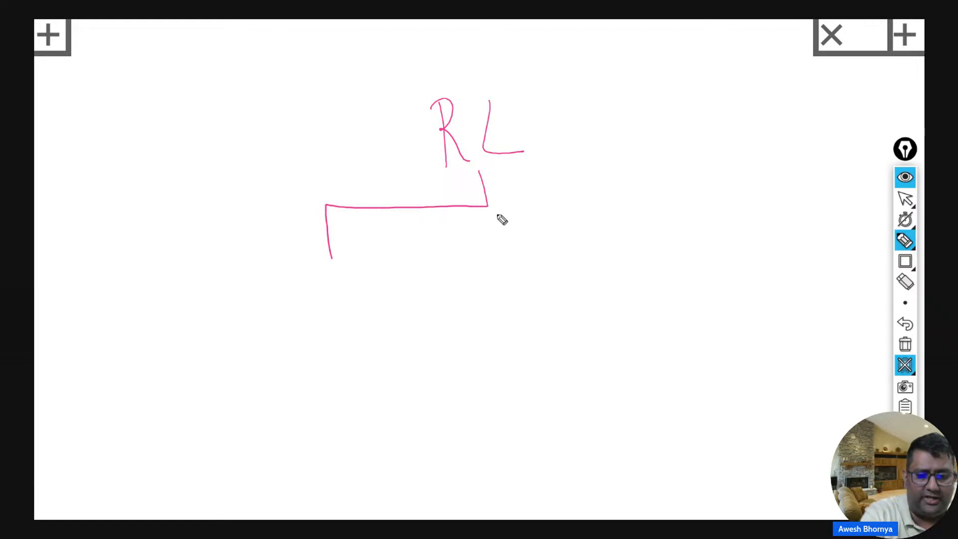
{"action": "mouse_move", "coordinate": [482, 210]}
{"action": "left_mouse_down"}
{"action": "mouse_move", "coordinate": [662, 207]}
{"action": "mouse_move", "coordinate": [662, 240]}
{"action": "left_mouse_up"}
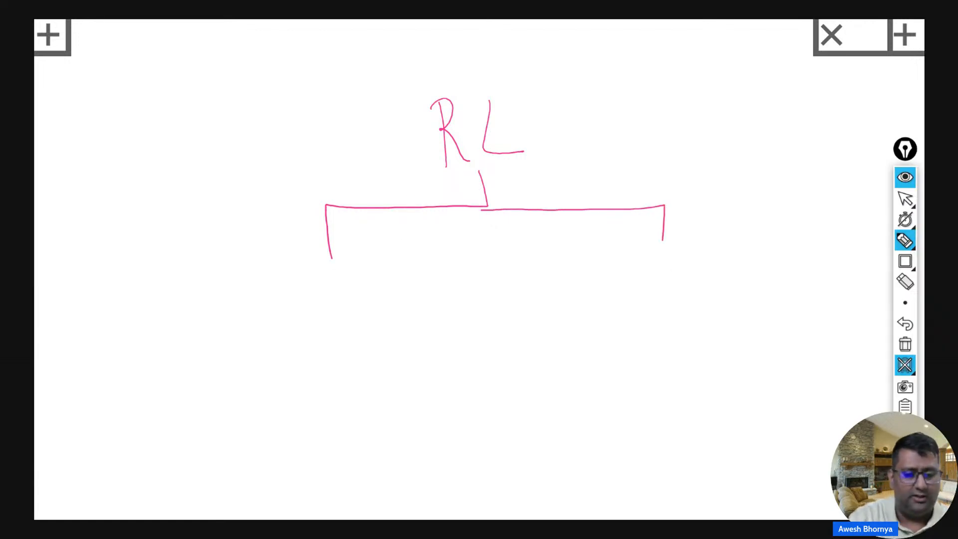
Handwrite the word Default above the end of the second RL branch.
{"action": "mouse_move", "coordinate": [652, 156]}
{"action": "left_mouse_down"}
{"action": "mouse_move", "coordinate": [664, 187]}
{"action": "mouse_move", "coordinate": [688, 177]}
{"action": "left_mouse_up"}
{"action": "mouse_move", "coordinate": [707, 142]}
{"action": "left_mouse_down"}
{"action": "mouse_move", "coordinate": [695, 186]}
{"action": "mouse_move", "coordinate": [703, 164]}
{"action": "left_mouse_up"}
{"action": "mouse_move", "coordinate": [704, 164]}
{"action": "left_mouse_down"}
{"action": "mouse_move", "coordinate": [709, 150]}
{"action": "mouse_move", "coordinate": [724, 169]}
{"action": "left_mouse_up"}
{"action": "left_click_drag", "start_coordinate": [728, 157], "coordinate": [747, 171]}
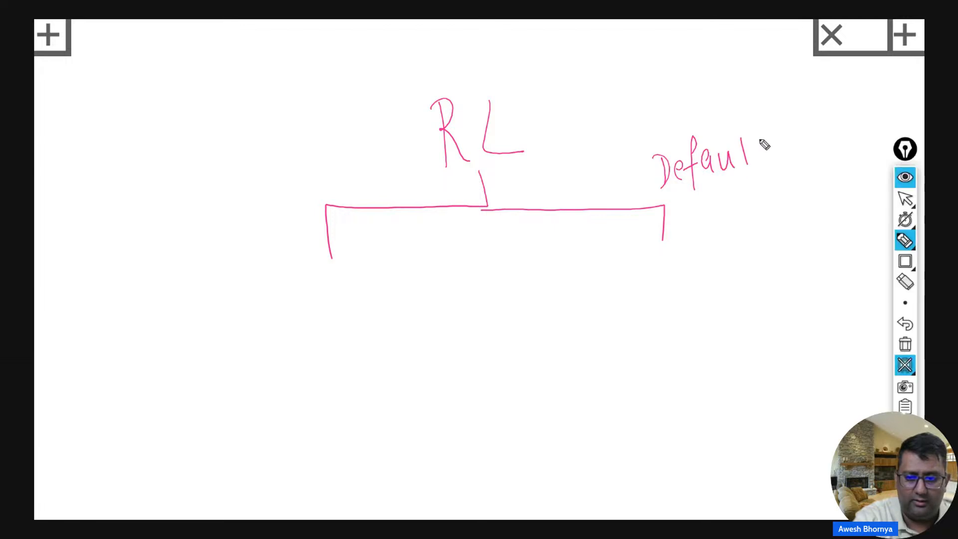
{"action": "left_click_drag", "start_coordinate": [762, 136], "coordinate": [761, 170]}
{"action": "left_click_drag", "start_coordinate": [752, 152], "coordinate": [771, 150]}
{"action": "left_click", "coordinate": [780, 152]}
Label the first RL branch 0 | False and the Default branch 1 | True, separating each pair with a vertical line.
{"action": "left_click_drag", "start_coordinate": [693, 232], "coordinate": [695, 270]}
{"action": "left_click_drag", "start_coordinate": [680, 271], "coordinate": [713, 258]}
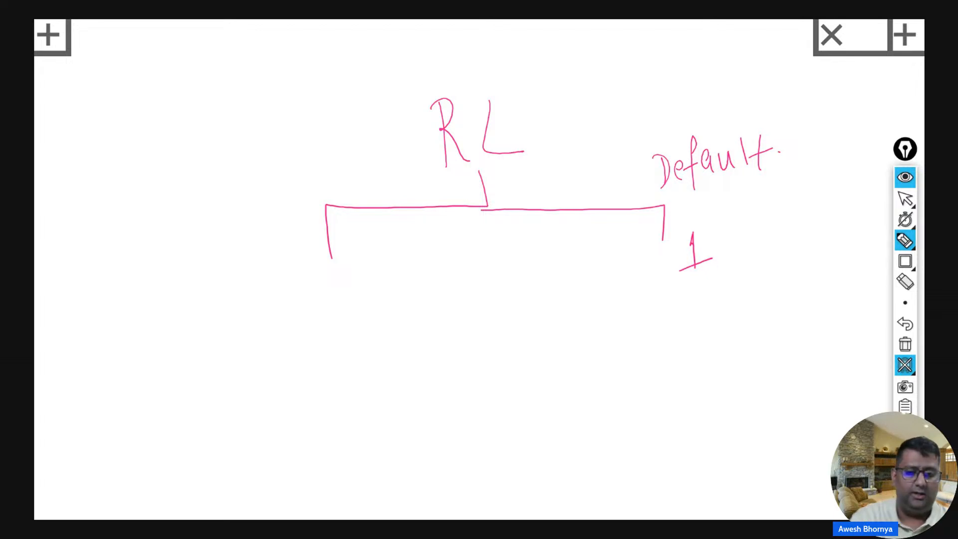
{"action": "mouse_move", "coordinate": [334, 266]}
{"action": "left_mouse_down"}
{"action": "mouse_move", "coordinate": [334, 302]}
{"action": "mouse_move", "coordinate": [333, 270]}
{"action": "left_mouse_up"}
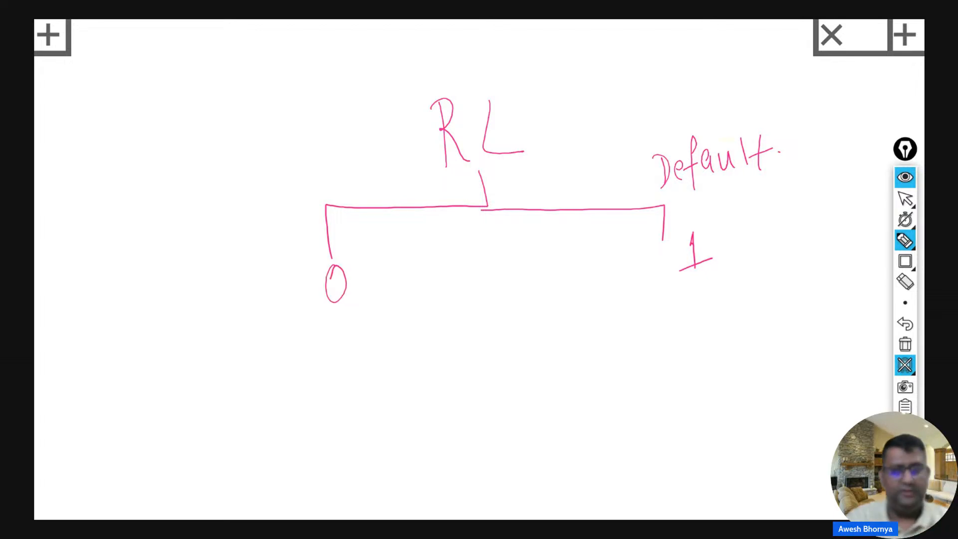
{"action": "left_click_drag", "start_coordinate": [357, 236], "coordinate": [371, 345]}
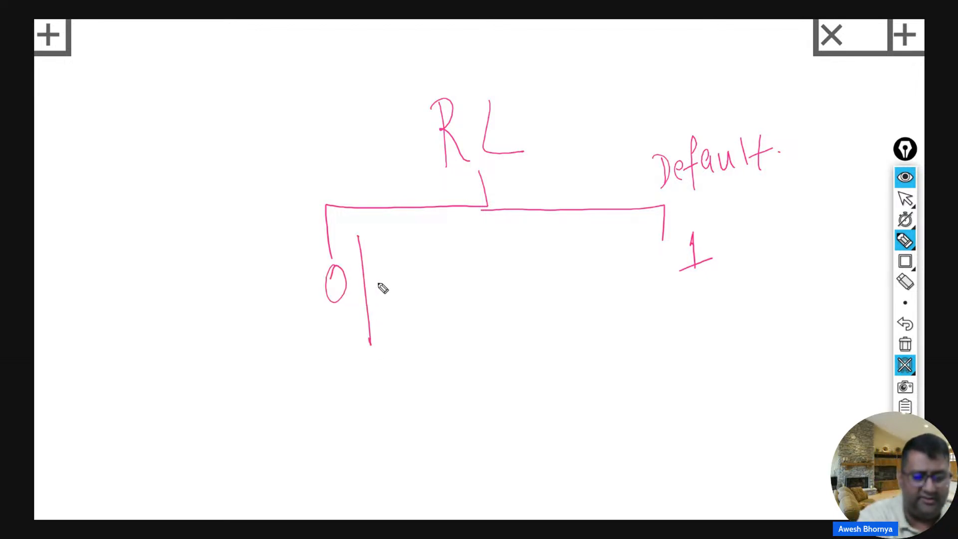
{"action": "mouse_move", "coordinate": [382, 277]}
{"action": "left_mouse_down"}
{"action": "mouse_move", "coordinate": [390, 316]}
{"action": "mouse_move", "coordinate": [400, 266]}
{"action": "left_mouse_up"}
{"action": "mouse_move", "coordinate": [394, 301]}
{"action": "left_mouse_down"}
{"action": "mouse_move", "coordinate": [456, 304]}
{"action": "mouse_move", "coordinate": [465, 294]}
{"action": "left_mouse_up"}
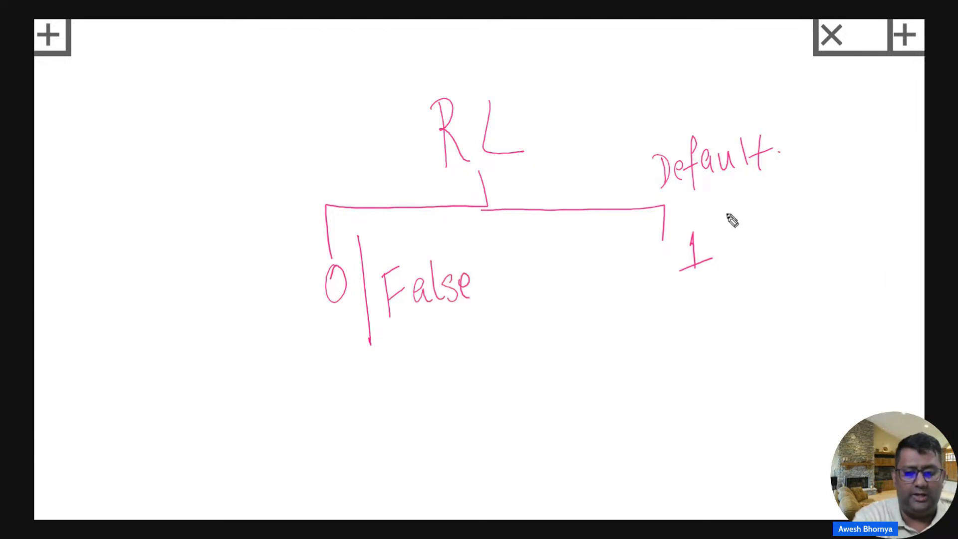
{"action": "left_click_drag", "start_coordinate": [727, 214], "coordinate": [730, 299]}
{"action": "left_click_drag", "start_coordinate": [757, 245], "coordinate": [755, 292]}
{"action": "mouse_move", "coordinate": [741, 253]}
{"action": "left_mouse_down"}
{"action": "mouse_move", "coordinate": [762, 238]}
{"action": "mouse_move", "coordinate": [786, 257]}
{"action": "mouse_move", "coordinate": [821, 252]}
{"action": "mouse_move", "coordinate": [842, 271]}
{"action": "left_mouse_up"}
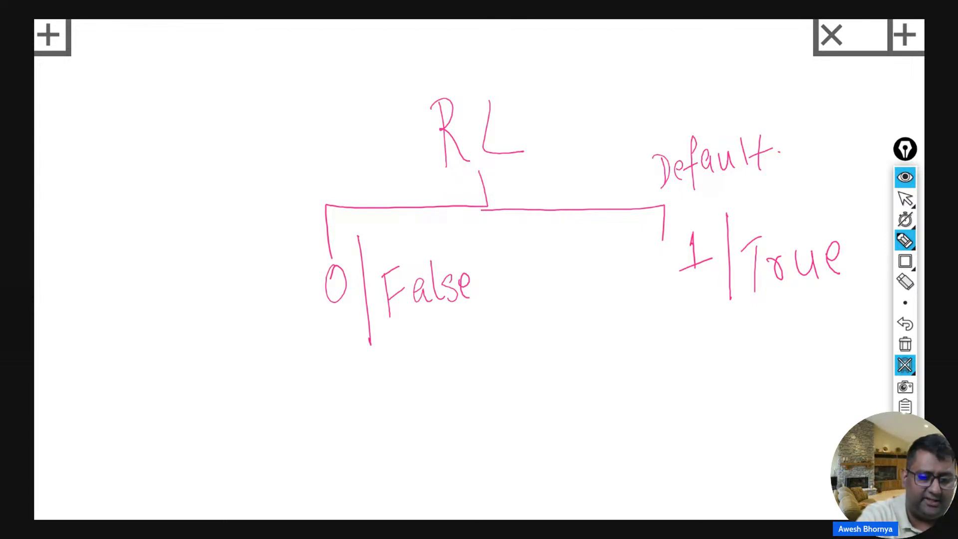
Draw an arrow down from False to the handwritten word Exact and enclose that word in a box.
{"action": "mouse_move", "coordinate": [424, 322]}
{"action": "left_mouse_down"}
{"action": "mouse_move", "coordinate": [428, 368]}
{"action": "mouse_move", "coordinate": [439, 353]}
{"action": "mouse_move", "coordinate": [432, 412]}
{"action": "mouse_move", "coordinate": [438, 380]}
{"action": "mouse_move", "coordinate": [450, 410]}
{"action": "mouse_move", "coordinate": [470, 413]}
{"action": "left_mouse_up"}
{"action": "mouse_move", "coordinate": [469, 385]}
{"action": "left_mouse_down"}
{"action": "mouse_move", "coordinate": [452, 414]}
{"action": "mouse_move", "coordinate": [507, 396]}
{"action": "left_mouse_up"}
{"action": "left_click_drag", "start_coordinate": [497, 383], "coordinate": [516, 370]}
{"action": "mouse_move", "coordinate": [433, 430]}
{"action": "left_mouse_down"}
{"action": "mouse_move", "coordinate": [545, 385]}
{"action": "mouse_move", "coordinate": [419, 392]}
{"action": "mouse_move", "coordinate": [433, 431]}
{"action": "left_mouse_up"}
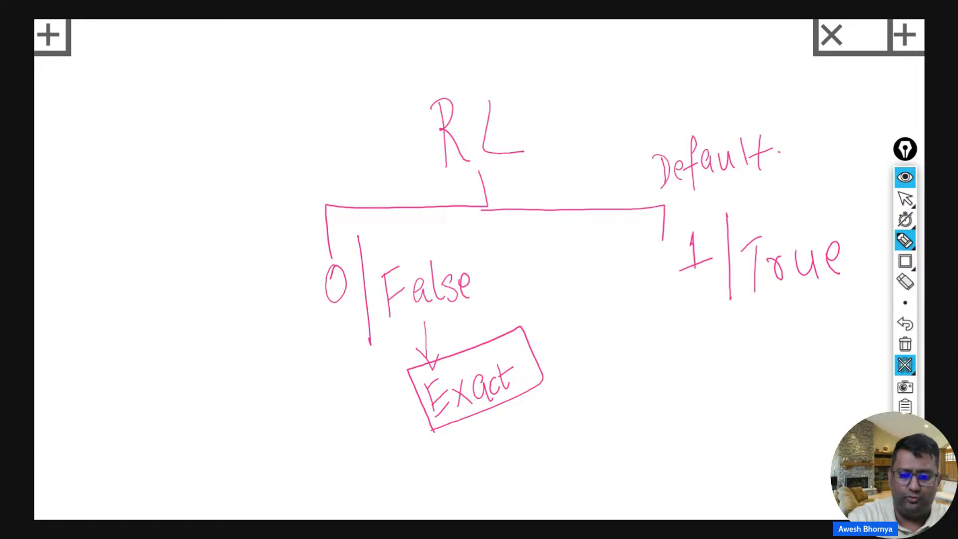
Draw an arrow down from True to the handwritten word Approx and box that word.
{"action": "left_click_drag", "start_coordinate": [795, 285], "coordinate": [800, 326]}
{"action": "left_click_drag", "start_coordinate": [815, 301], "coordinate": [769, 377]}
{"action": "left_click_drag", "start_coordinate": [775, 341], "coordinate": [785, 378]}
{"action": "mouse_move", "coordinate": [771, 367]}
{"action": "left_mouse_down"}
{"action": "mouse_move", "coordinate": [782, 364]}
{"action": "mouse_move", "coordinate": [793, 399]}
{"action": "mouse_move", "coordinate": [801, 368]}
{"action": "left_mouse_up"}
{"action": "mouse_move", "coordinate": [805, 354]}
{"action": "left_mouse_down"}
{"action": "mouse_move", "coordinate": [811, 400]}
{"action": "mouse_move", "coordinate": [838, 349]}
{"action": "left_mouse_up"}
{"action": "mouse_move", "coordinate": [846, 347]}
{"action": "left_mouse_down"}
{"action": "mouse_move", "coordinate": [867, 355]}
{"action": "mouse_move", "coordinate": [854, 365]}
{"action": "left_mouse_up"}
{"action": "mouse_move", "coordinate": [752, 334]}
{"action": "left_mouse_down"}
{"action": "mouse_move", "coordinate": [764, 405]}
{"action": "mouse_move", "coordinate": [888, 374]}
{"action": "mouse_move", "coordinate": [756, 397]}
{"action": "left_mouse_up"}
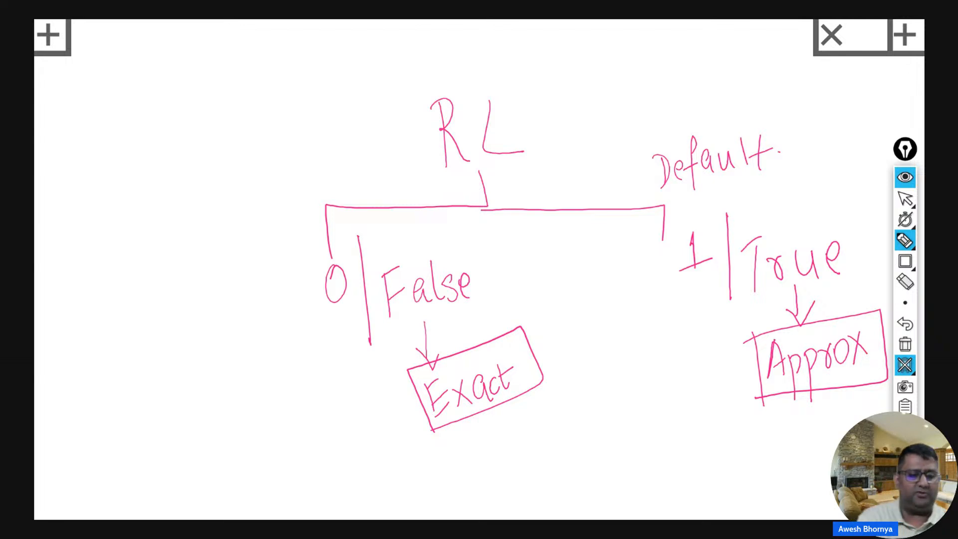
Sketch a two-column table headed CID and CReg beside Exact, list 1 and 2 under CID, and circle the first row.
{"action": "mouse_move", "coordinate": [135, 339]}
{"action": "left_mouse_down"}
{"action": "mouse_move", "coordinate": [147, 470]}
{"action": "mouse_move", "coordinate": [299, 368]}
{"action": "mouse_move", "coordinate": [144, 484]}
{"action": "left_mouse_up"}
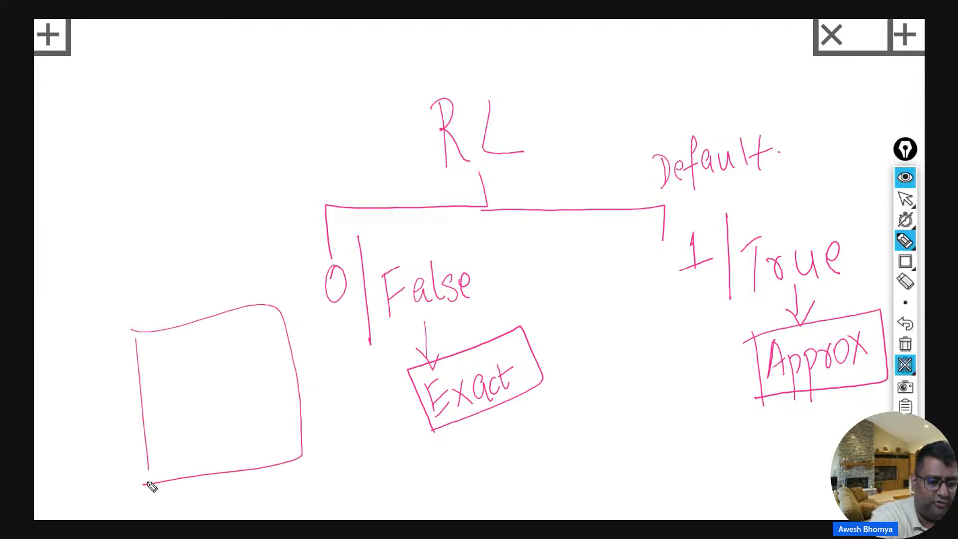
{"action": "left_click_drag", "start_coordinate": [201, 320], "coordinate": [222, 471]}
{"action": "left_click_drag", "start_coordinate": [133, 388], "coordinate": [293, 352]}
{"action": "left_click_drag", "start_coordinate": [153, 358], "coordinate": [158, 386]}
{"action": "mouse_move", "coordinate": [162, 361]}
{"action": "left_mouse_down"}
{"action": "mouse_move", "coordinate": [170, 386]}
{"action": "mouse_move", "coordinate": [181, 379]}
{"action": "left_mouse_up"}
{"action": "mouse_move", "coordinate": [174, 356]}
{"action": "left_mouse_down"}
{"action": "mouse_move", "coordinate": [184, 379]}
{"action": "mouse_move", "coordinate": [173, 386]}
{"action": "left_mouse_up"}
{"action": "mouse_move", "coordinate": [233, 338]}
{"action": "left_mouse_down"}
{"action": "mouse_move", "coordinate": [225, 360]}
{"action": "mouse_move", "coordinate": [240, 357]}
{"action": "left_mouse_up"}
{"action": "mouse_move", "coordinate": [239, 337]}
{"action": "left_mouse_down"}
{"action": "mouse_move", "coordinate": [252, 355]}
{"action": "mouse_move", "coordinate": [270, 345]}
{"action": "mouse_move", "coordinate": [276, 372]}
{"action": "left_mouse_up"}
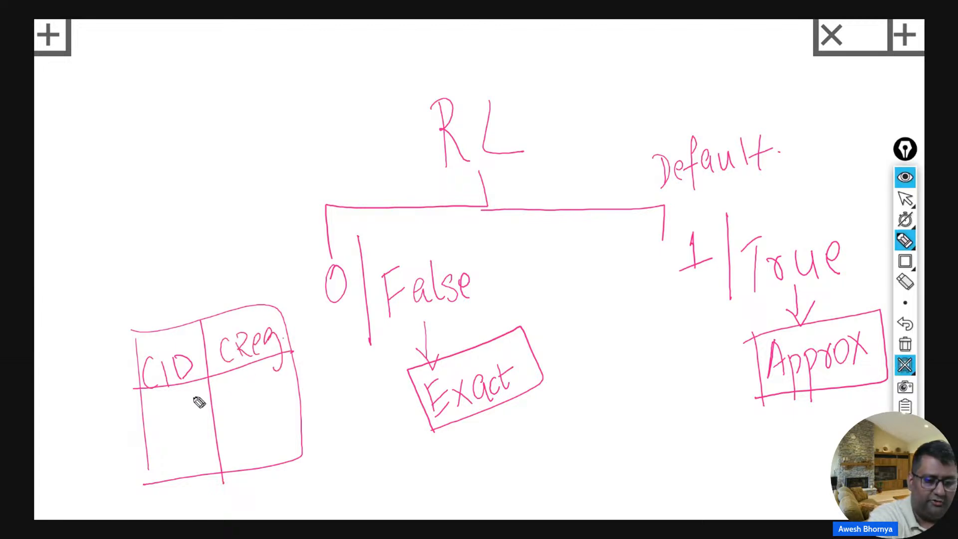
{"action": "mouse_move", "coordinate": [178, 409]}
{"action": "left_mouse_down"}
{"action": "mouse_move", "coordinate": [186, 408]}
{"action": "mouse_move", "coordinate": [181, 427]}
{"action": "left_mouse_up"}
{"action": "left_click_drag", "start_coordinate": [191, 433], "coordinate": [210, 451]}
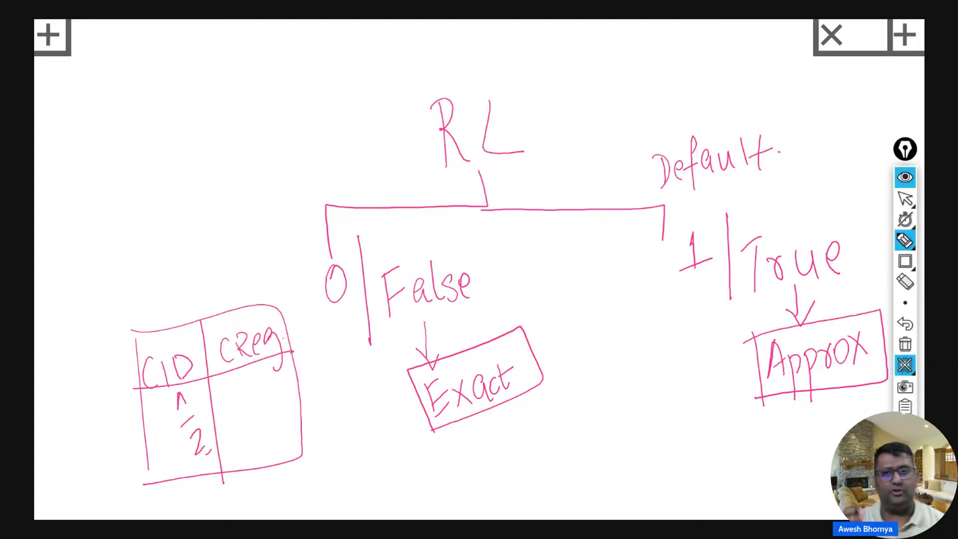
{"action": "mouse_move", "coordinate": [186, 382]}
{"action": "left_mouse_down"}
{"action": "mouse_move", "coordinate": [166, 407]}
{"action": "mouse_move", "coordinate": [278, 368]}
{"action": "mouse_move", "coordinate": [179, 392]}
{"action": "left_mouse_up"}
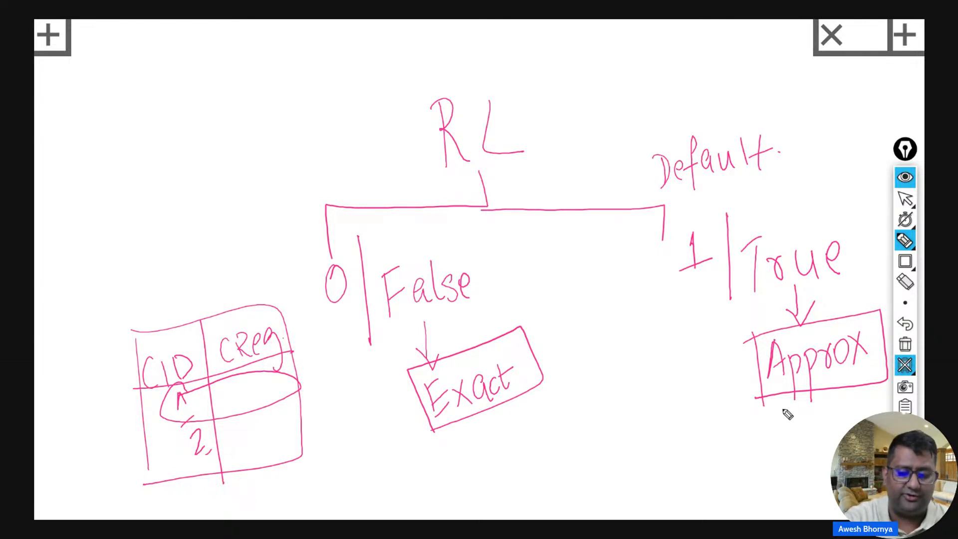
Draw an arrow down from Approx to the handwritten word Incentive and box that word.
{"action": "mouse_move", "coordinate": [785, 405]}
{"action": "left_mouse_down"}
{"action": "mouse_move", "coordinate": [789, 444]}
{"action": "mouse_move", "coordinate": [797, 426]}
{"action": "mouse_move", "coordinate": [761, 472]}
{"action": "left_mouse_up"}
{"action": "left_click_drag", "start_coordinate": [772, 462], "coordinate": [776, 481]}
{"action": "left_click_drag", "start_coordinate": [785, 486], "coordinate": [772, 506]}
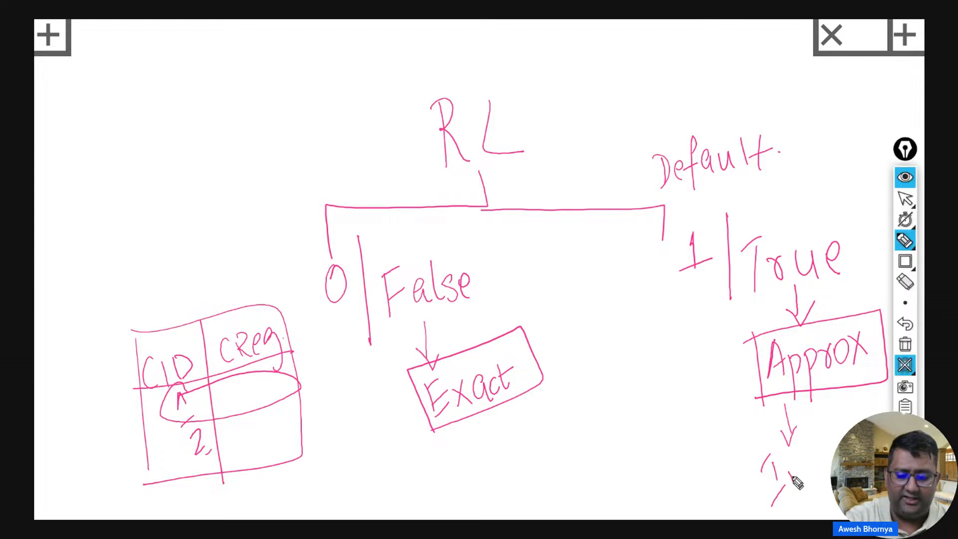
{"action": "mouse_move", "coordinate": [790, 465]}
{"action": "left_mouse_down"}
{"action": "mouse_move", "coordinate": [808, 479]}
{"action": "mouse_move", "coordinate": [834, 466]}
{"action": "left_mouse_up"}
{"action": "mouse_move", "coordinate": [835, 446]}
{"action": "left_mouse_down"}
{"action": "mouse_move", "coordinate": [859, 442]}
{"action": "mouse_move", "coordinate": [886, 413]}
{"action": "left_mouse_up"}
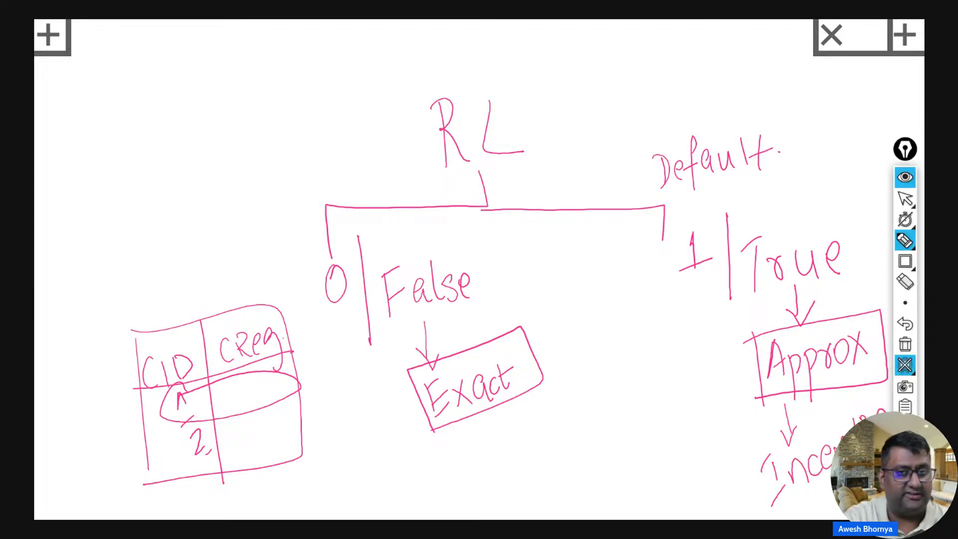
{"action": "mouse_move", "coordinate": [742, 483]}
{"action": "left_mouse_down"}
{"action": "mouse_move", "coordinate": [881, 402]}
{"action": "mouse_move", "coordinate": [823, 494]}
{"action": "left_mouse_up"}
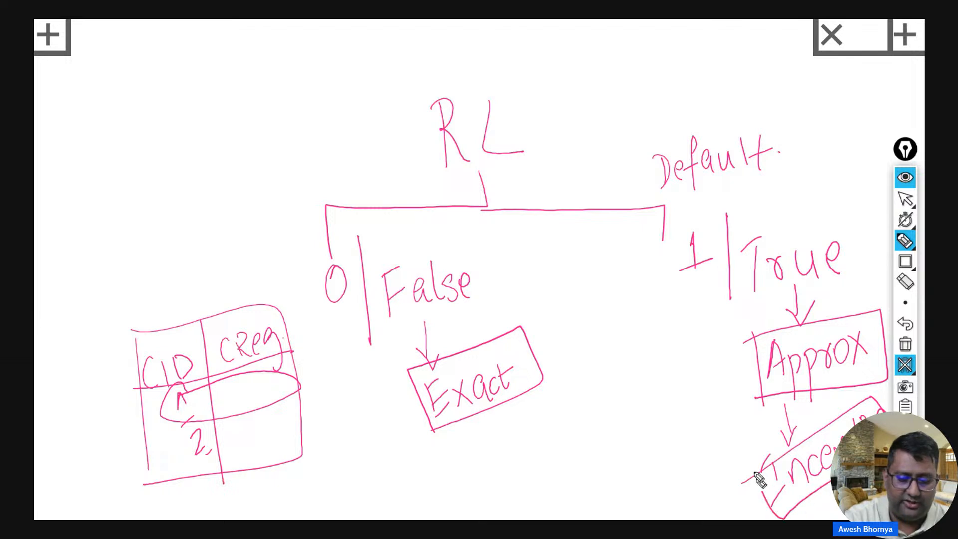
{"action": "left_click_drag", "start_coordinate": [765, 463], "coordinate": [755, 492]}
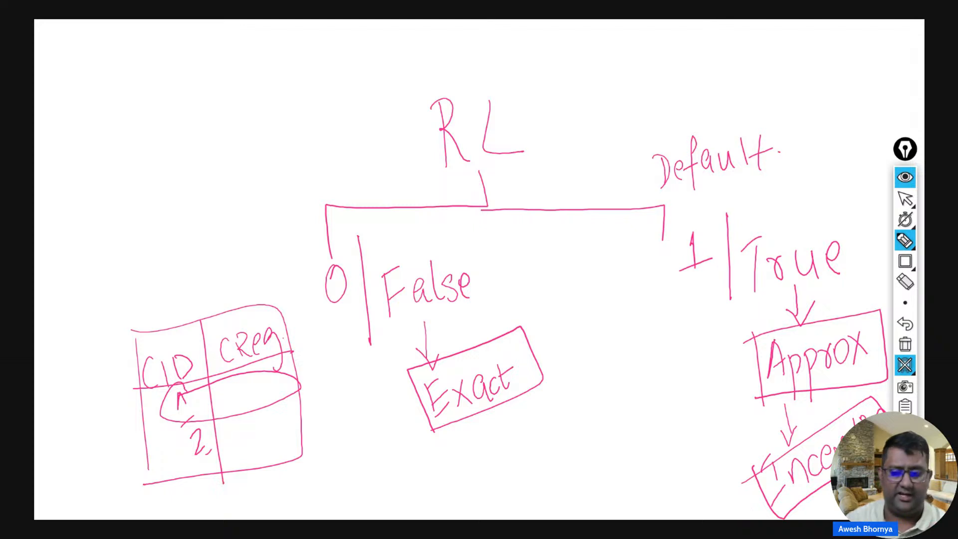
Close the whiteboard, set the VLOOKUP's Range_lookup argument to 0 and confirm the State formula.
{"action": "left_click", "coordinate": [906, 366]}
{"action": "left_click", "coordinate": [905, 367]}
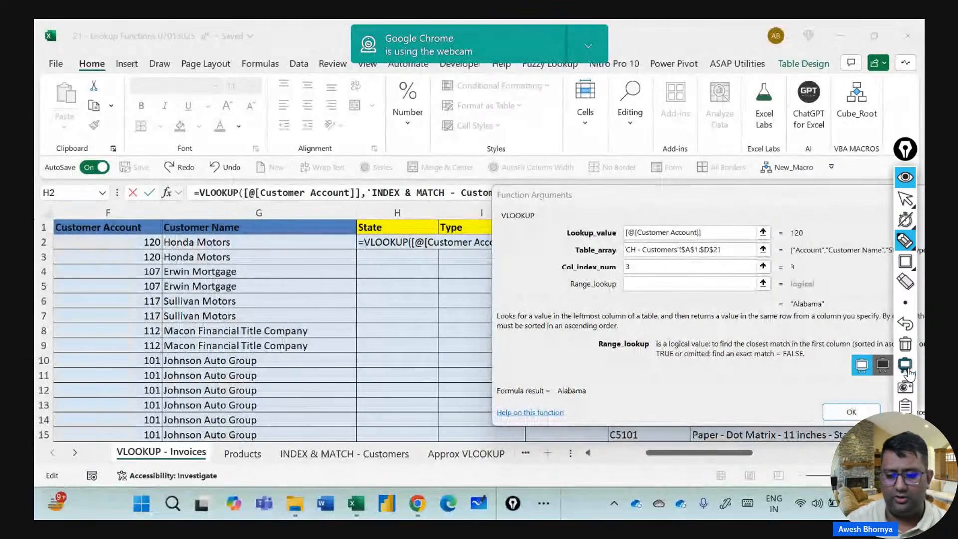
{"action": "left_click", "coordinate": [906, 200]}
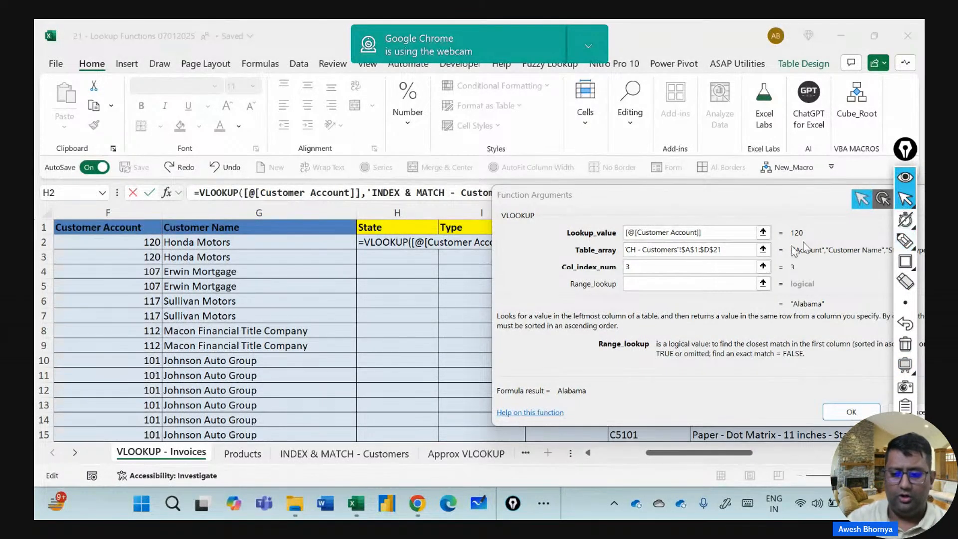
{"action": "left_click", "coordinate": [693, 283]}
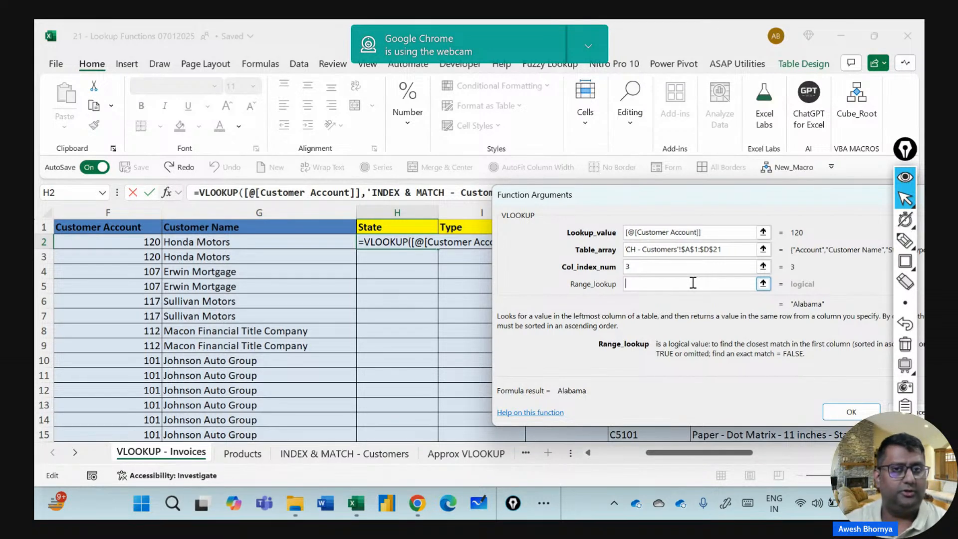
{"action": "type", "text": "0"}
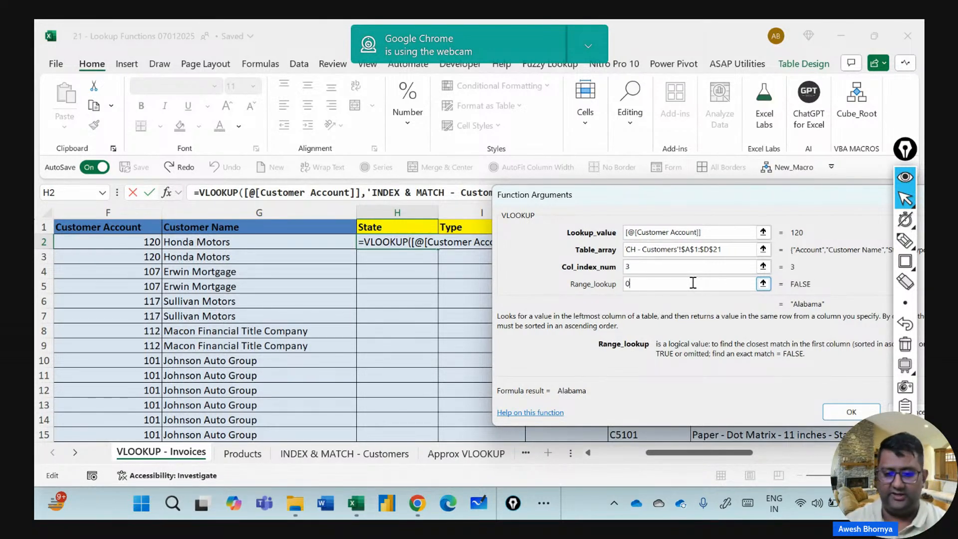
{"action": "left_click", "coordinate": [852, 414]}
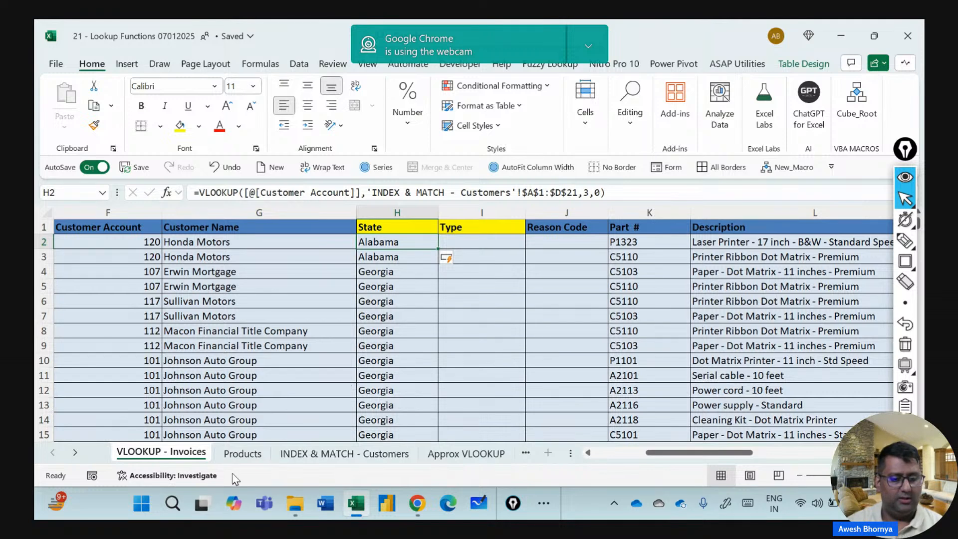
On the INDEX & MATCH - Customers sheet, outline the Type column and the header row with annotation rectangles, and erase both.
{"action": "left_click", "coordinate": [352, 455]}
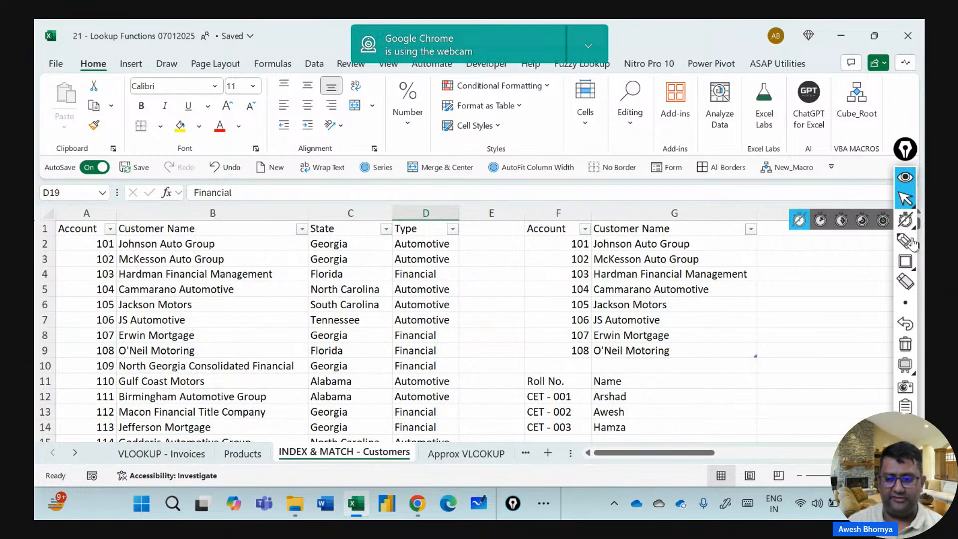
{"action": "left_click", "coordinate": [905, 261]}
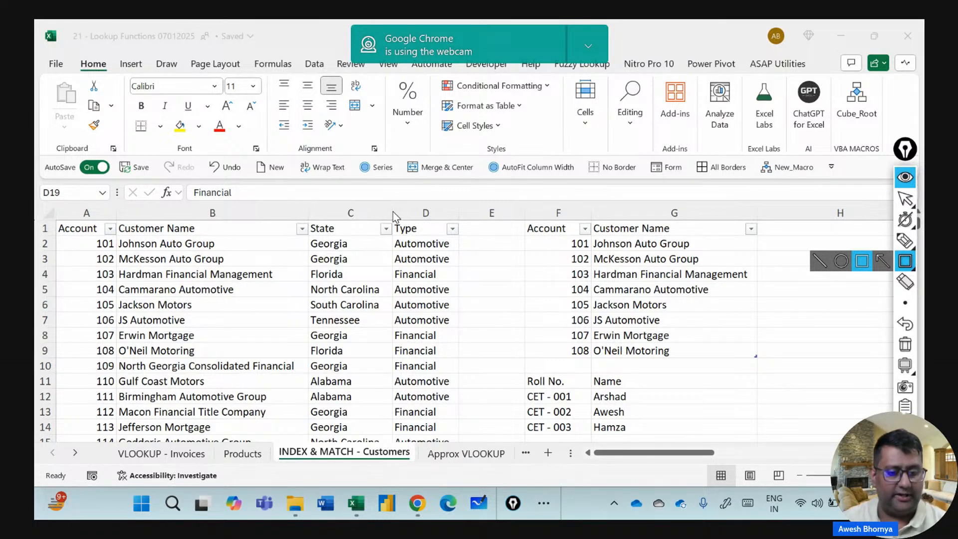
{"action": "mouse_move", "coordinate": [393, 211]}
{"action": "left_mouse_down"}
{"action": "mouse_move", "coordinate": [398, 272]}
{"action": "mouse_move", "coordinate": [436, 368]}
{"action": "mouse_move", "coordinate": [458, 371]}
{"action": "left_mouse_up"}
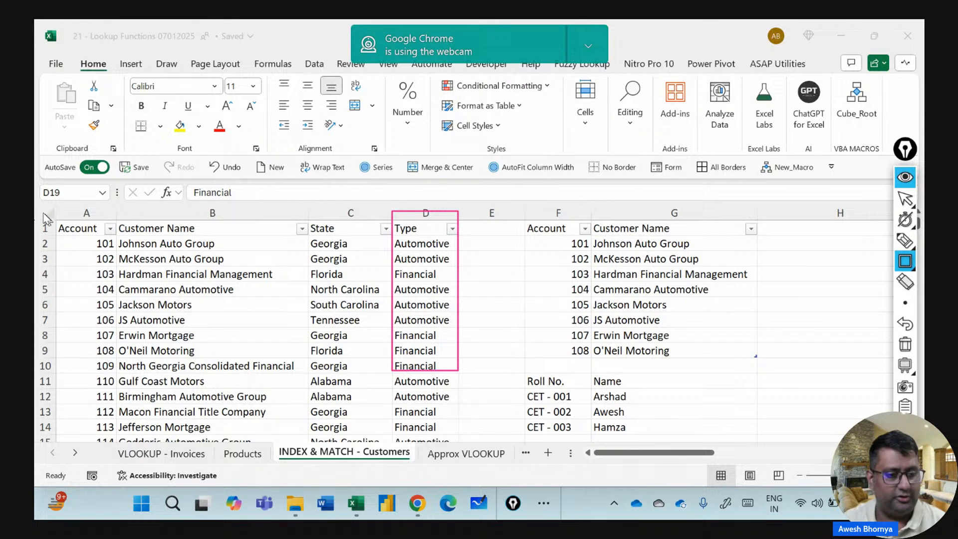
{"action": "mouse_move", "coordinate": [40, 208]}
{"action": "left_mouse_down"}
{"action": "mouse_move", "coordinate": [98, 243]}
{"action": "mouse_move", "coordinate": [472, 244]}
{"action": "mouse_move", "coordinate": [464, 243]}
{"action": "left_mouse_up"}
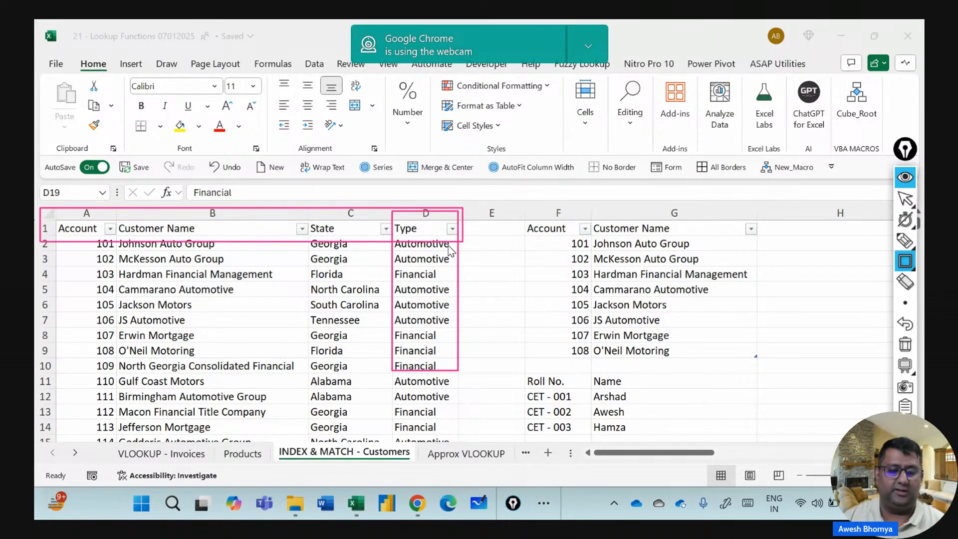
{"action": "left_click", "coordinate": [906, 345]}
{"action": "left_click", "coordinate": [905, 199]}
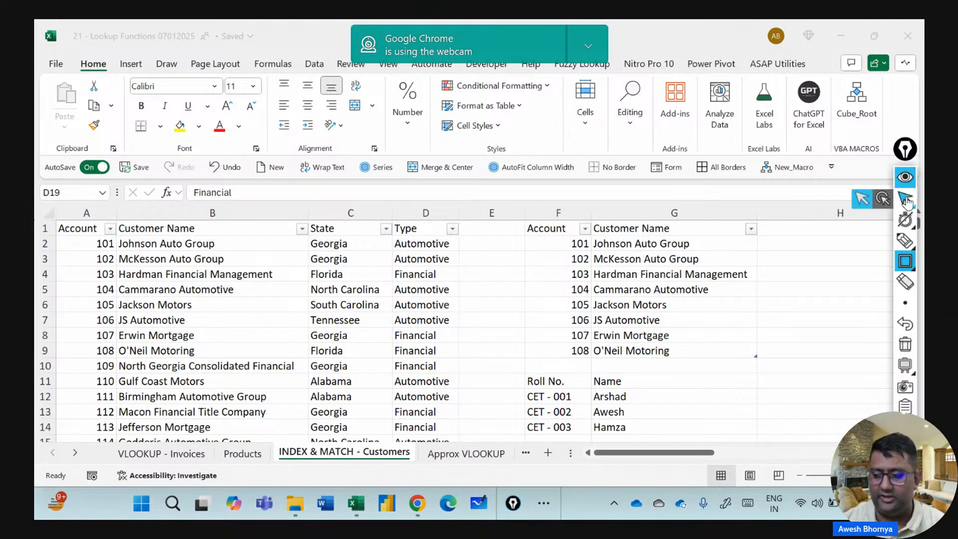
{"action": "left_click", "coordinate": [906, 202]}
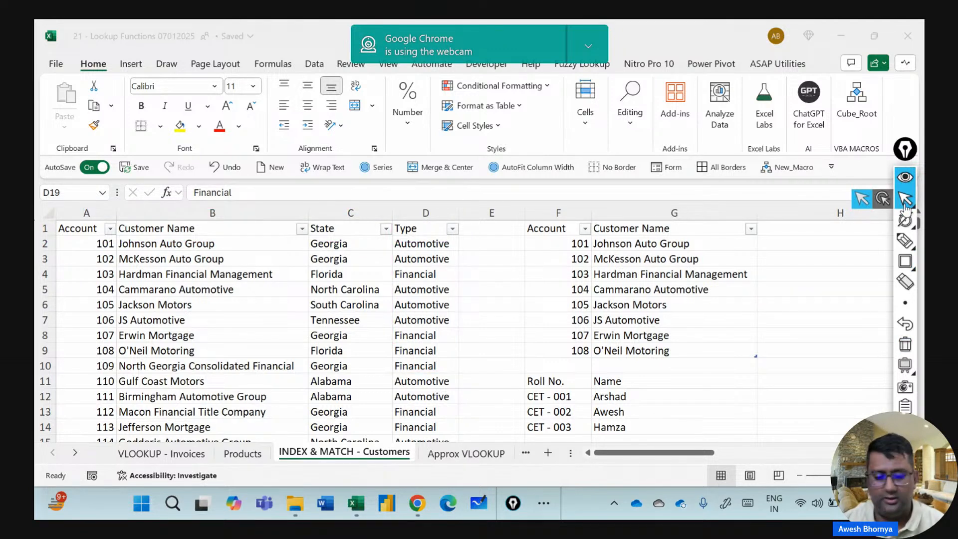
Start a VLOOKUP in cell I2 of the Type column on the VLOOKUP - Invoices sheet, with the row's Customer Account as Lookup_value.
{"action": "left_click", "coordinate": [167, 455]}
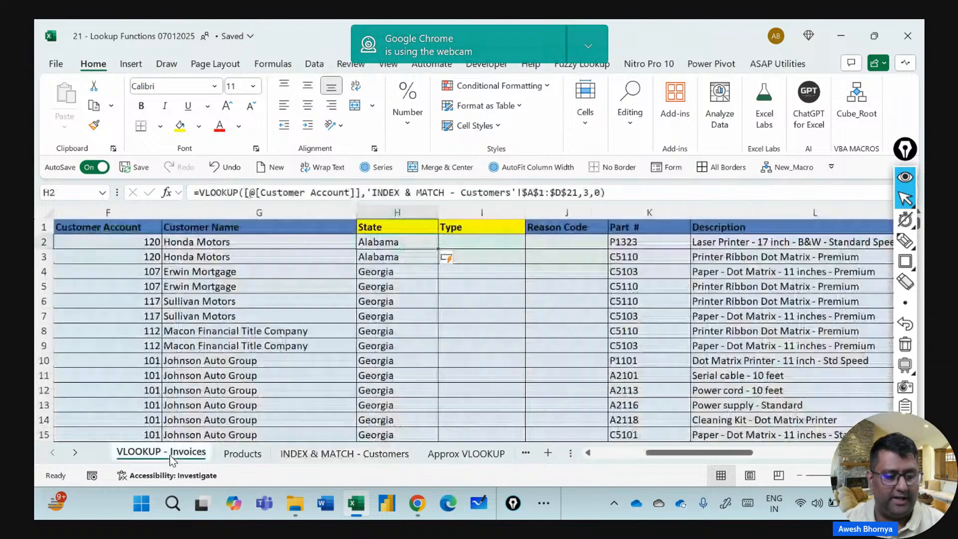
{"action": "left_click", "coordinate": [473, 238]}
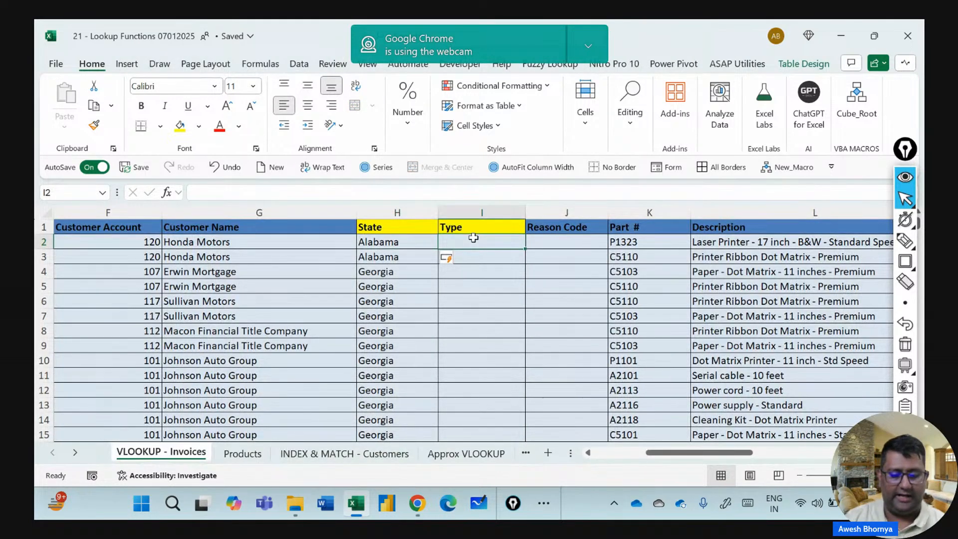
{"action": "type", "text": "=vlo"}
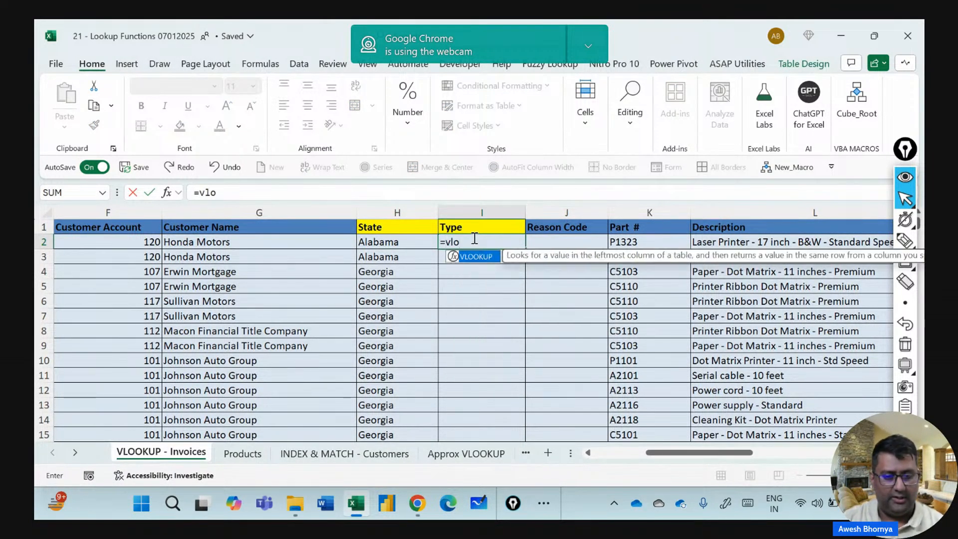
{"action": "key", "text": "Tab"}
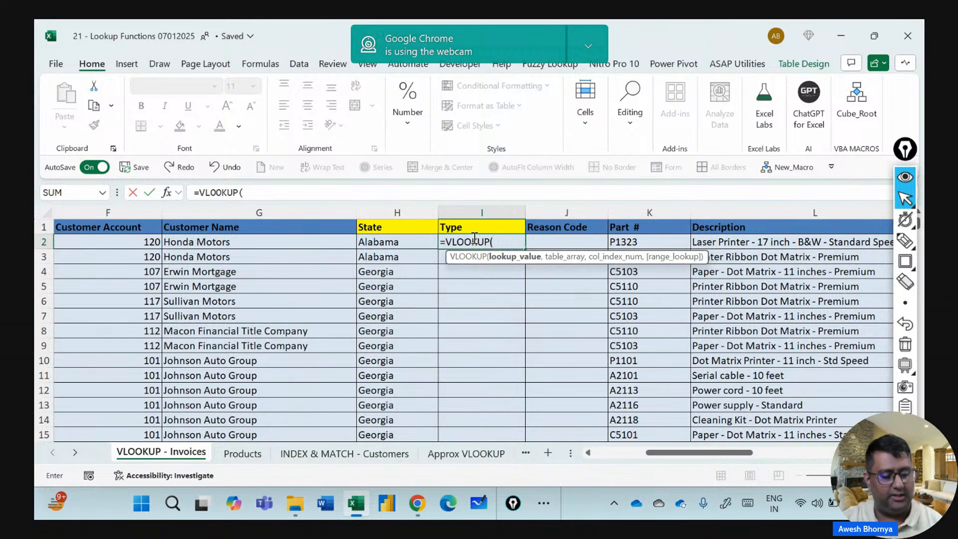
{"action": "key", "text": "ctrl+a"}
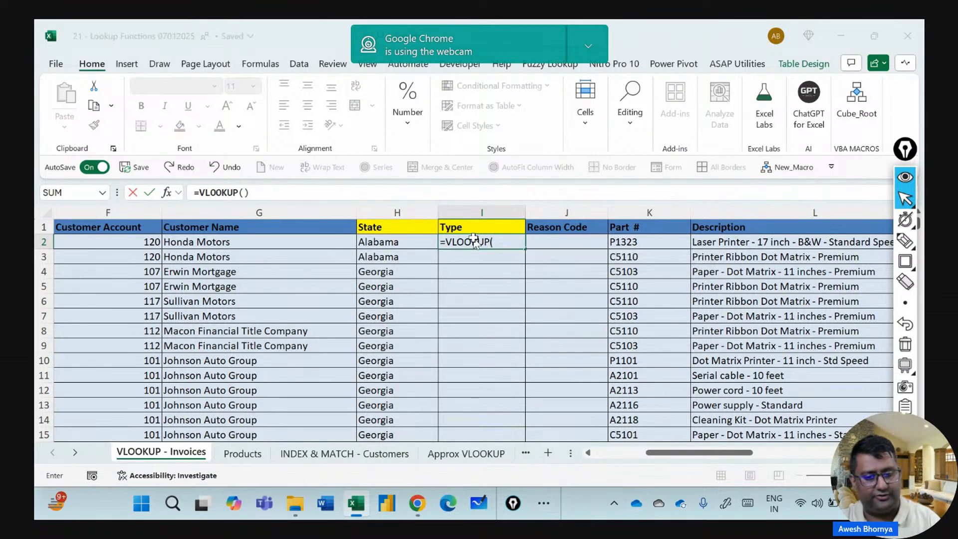
{"action": "left_click_drag", "start_coordinate": [550, 199], "coordinate": [250, 293]}
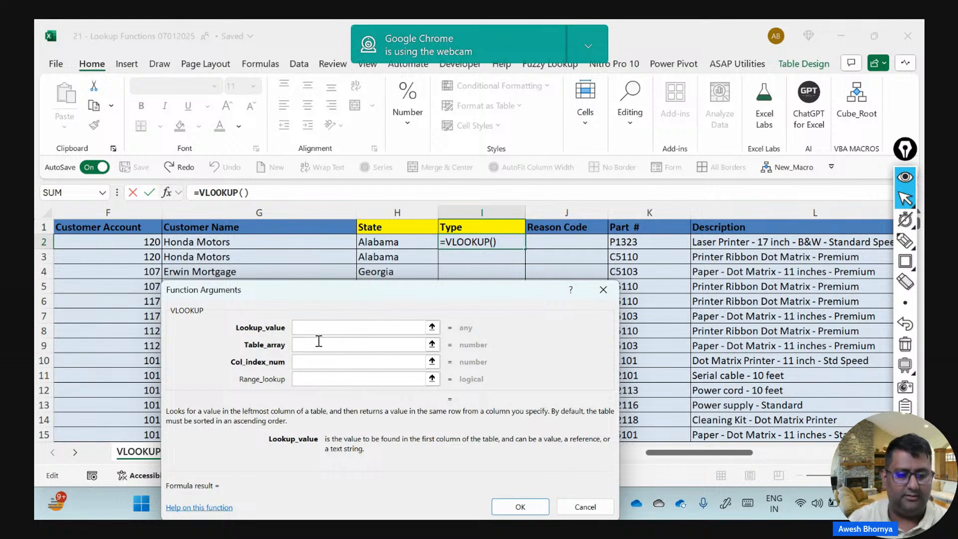
{"action": "left_click", "coordinate": [140, 243]}
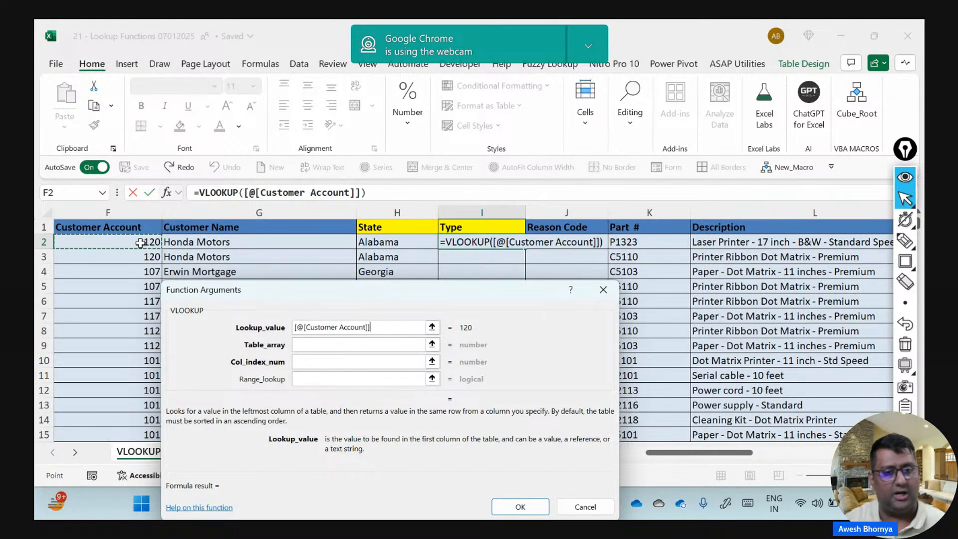
Set Table_array to the absolute range $A$1:$D$21 on the INDEX & MATCH - Customers sheet.
{"action": "left_click", "coordinate": [315, 345]}
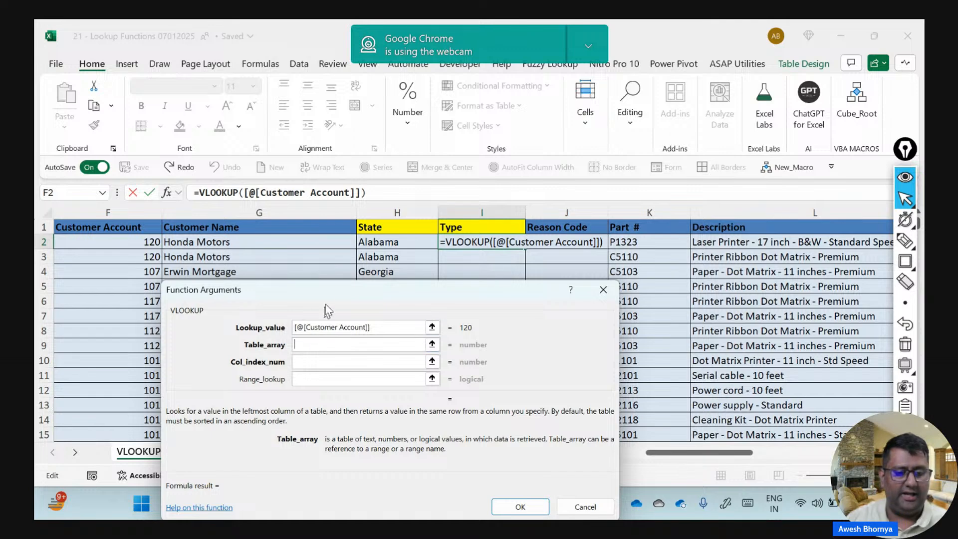
{"action": "left_click_drag", "start_coordinate": [331, 295], "coordinate": [742, 158]}
{"action": "left_click", "coordinate": [345, 453]}
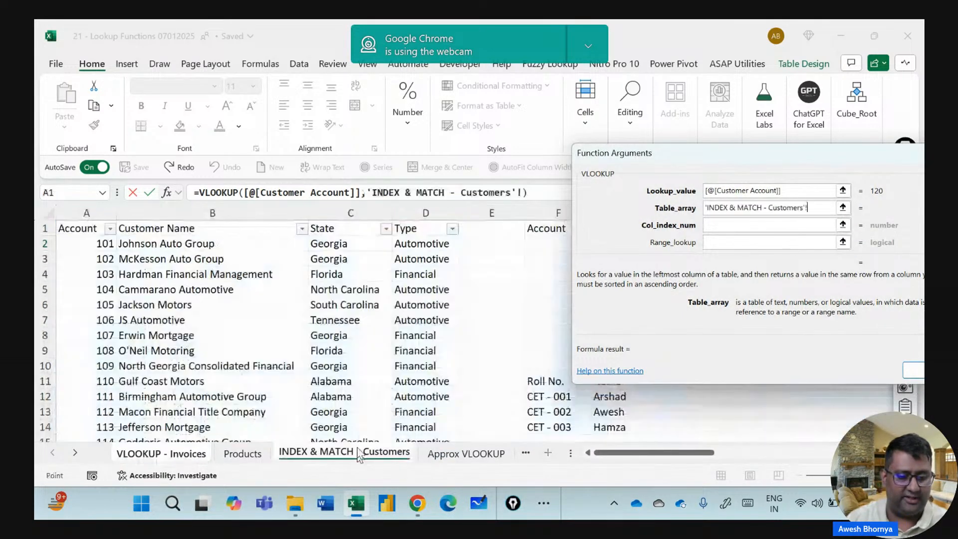
{"action": "left_click", "coordinate": [100, 229]}
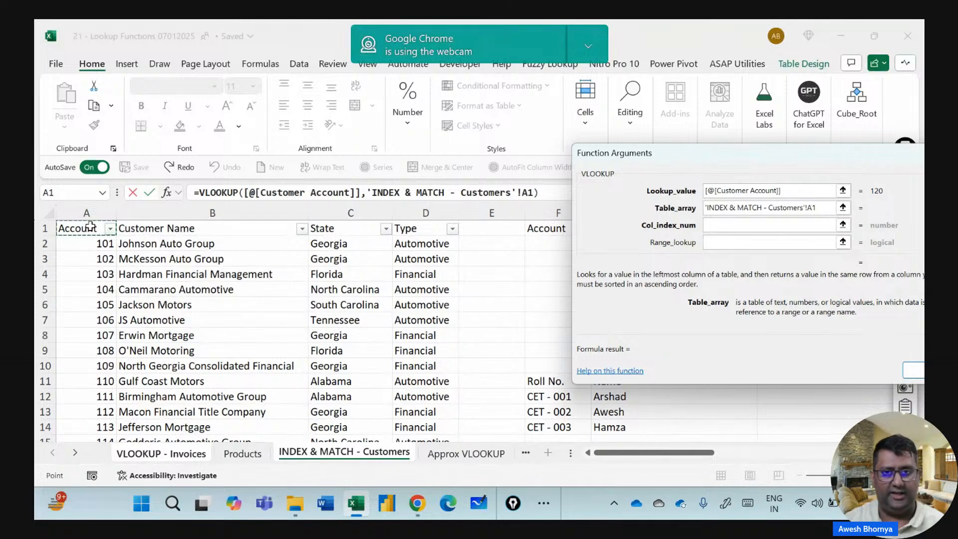
{"action": "key", "text": "ctrl+shift+Right"}
{"action": "key", "text": "ctrl+shift+Down"}
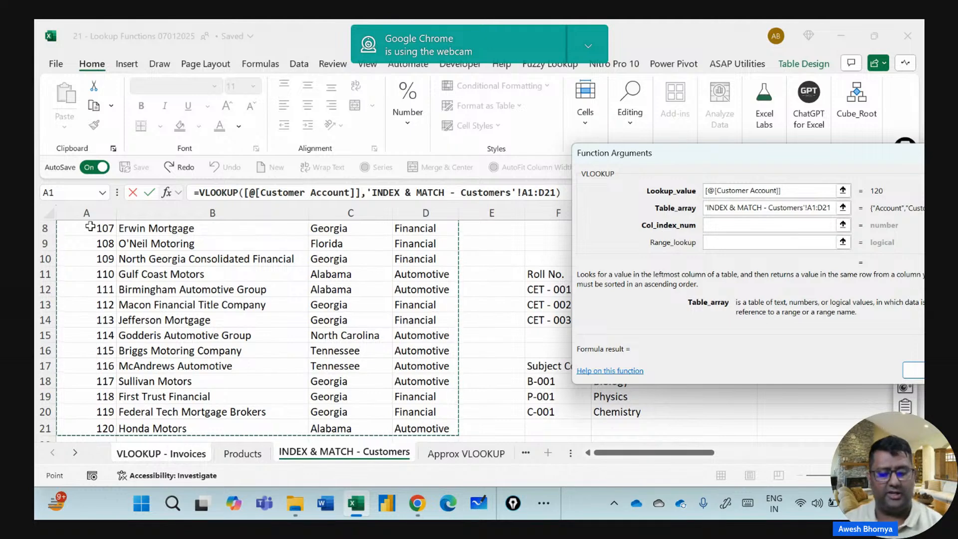
{"action": "key", "text": "F4"}
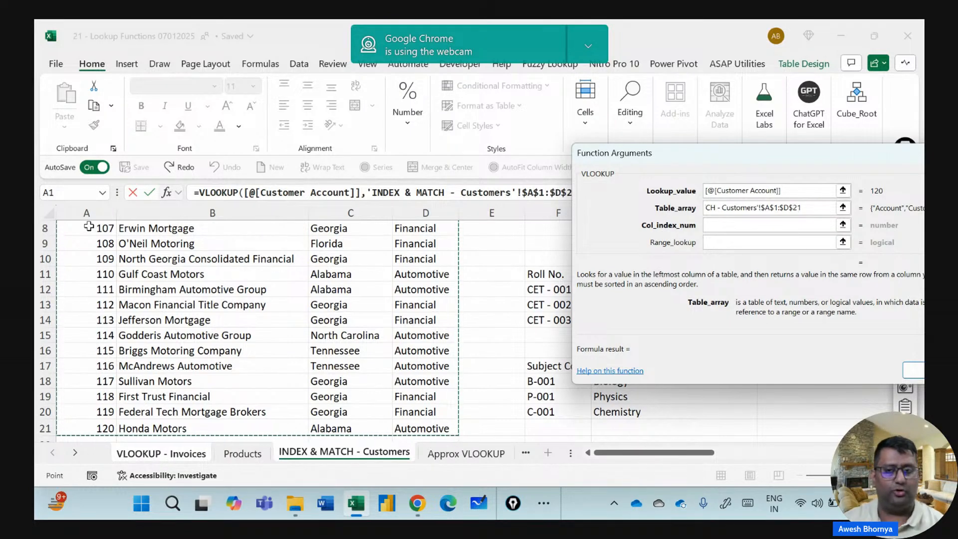
Set Col_index_num to 4 and Range_lookup to 0, and confirm the Type formula.
{"action": "left_click", "coordinate": [724, 225]}
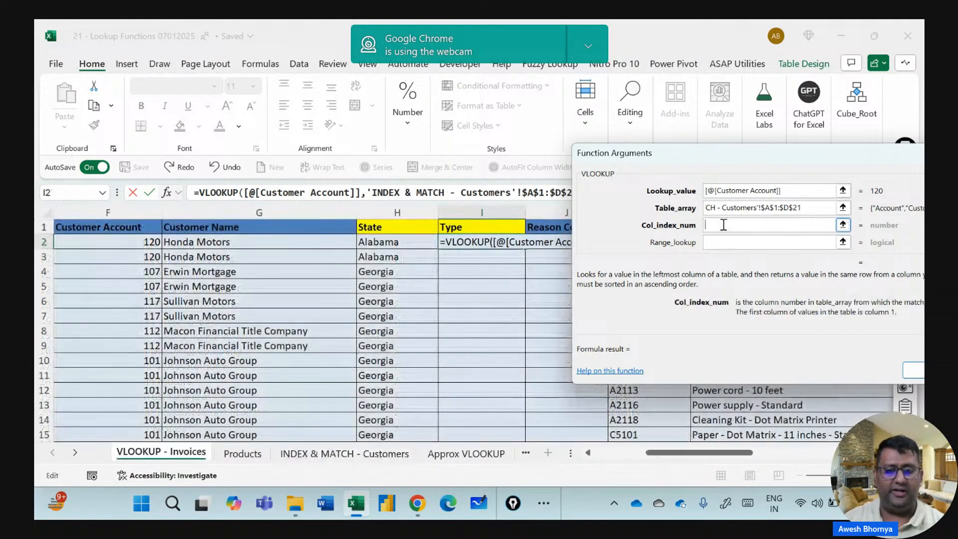
{"action": "type", "text": "4"}
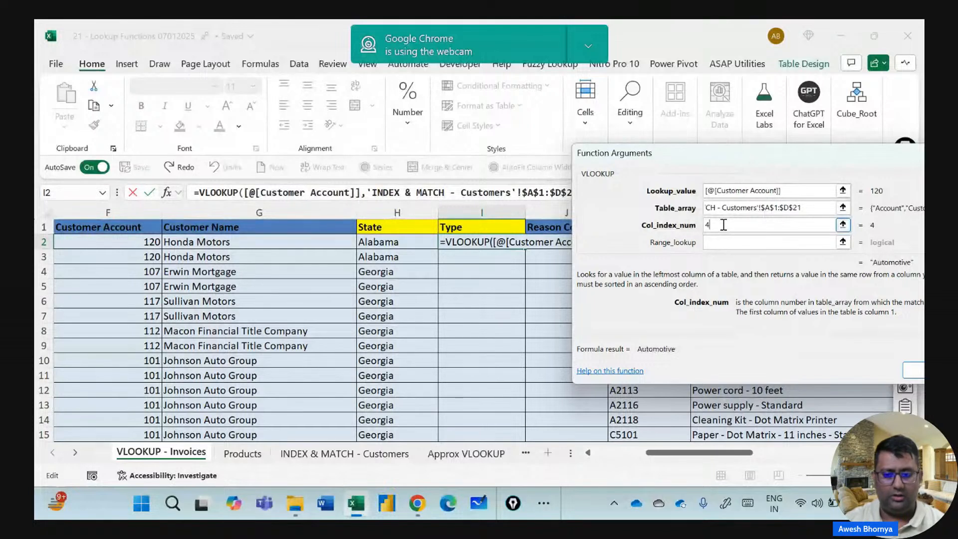
{"action": "left_click", "coordinate": [725, 241]}
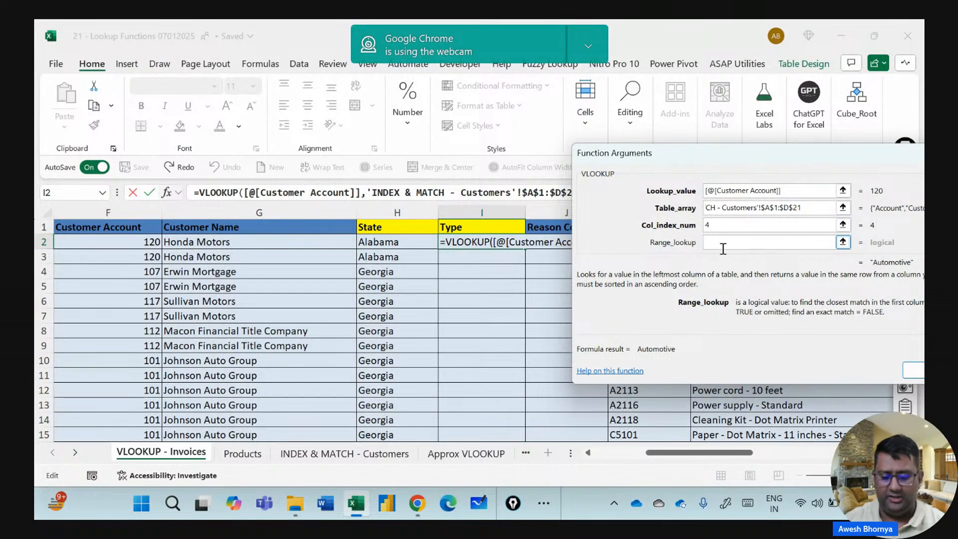
{"action": "type", "text": "0"}
{"action": "left_click_drag", "start_coordinate": [729, 156], "coordinate": [624, 156]}
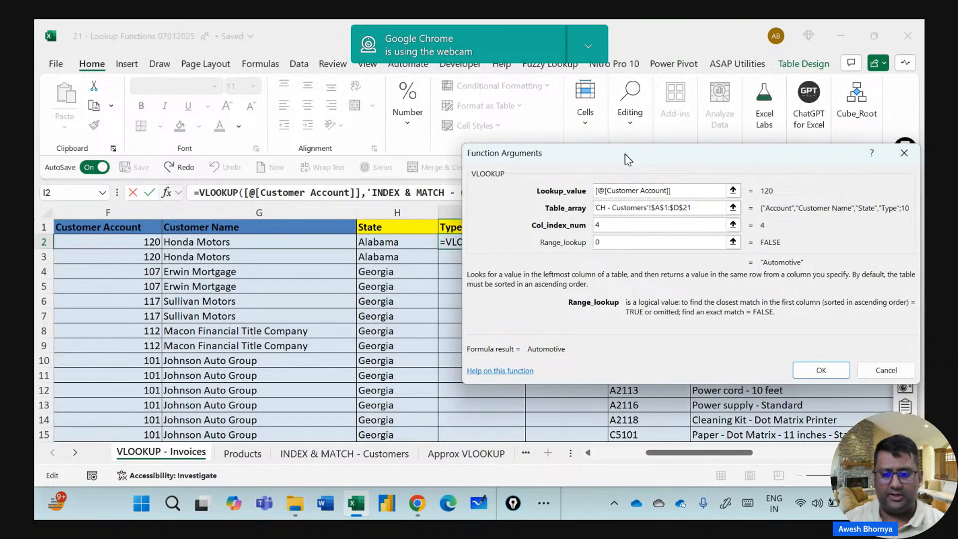
{"action": "left_click", "coordinate": [824, 374]}
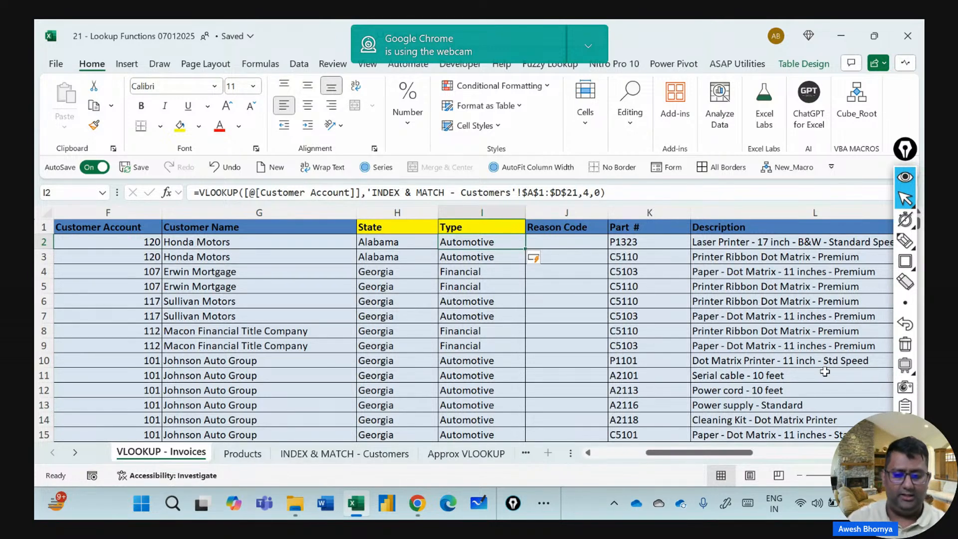
Examine the Product Line, Rate and Revenue columns on the invoices sheet and the Product Line and Unit Price columns on the Products sheet.
{"action": "left_click_drag", "start_coordinate": [709, 452], "coordinate": [768, 455]}
{"action": "left_click", "coordinate": [572, 242]}
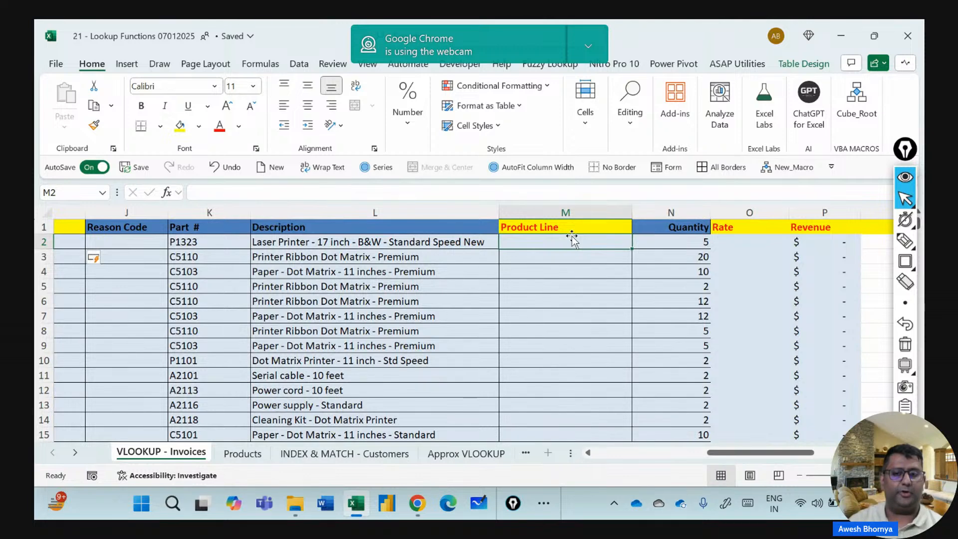
{"action": "left_click", "coordinate": [751, 237]}
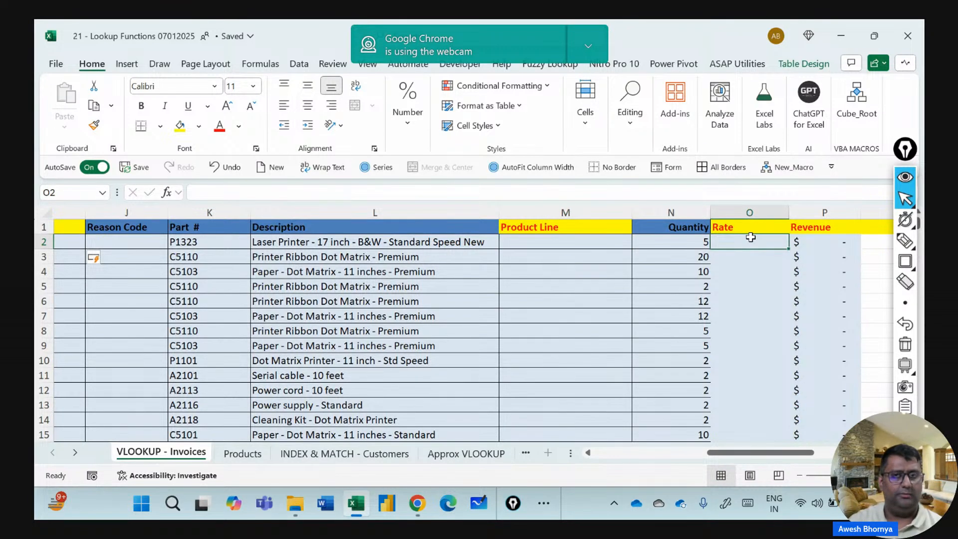
{"action": "left_click", "coordinate": [234, 455]}
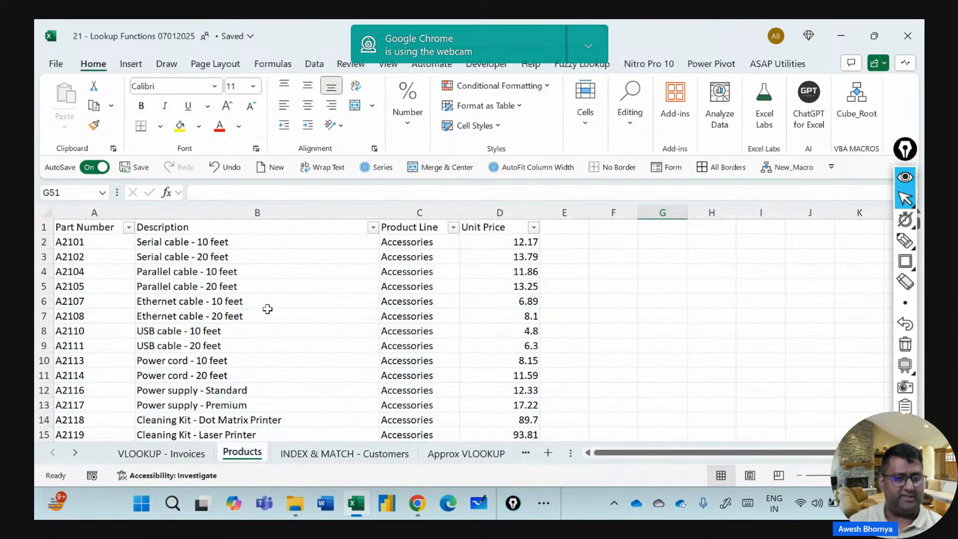
{"action": "left_click", "coordinate": [265, 301]}
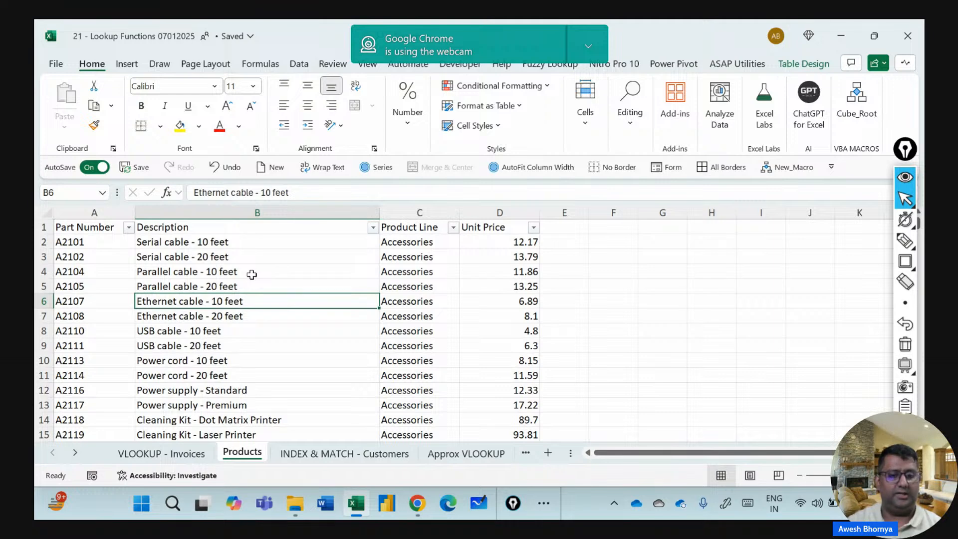
{"action": "left_click", "coordinate": [436, 227]}
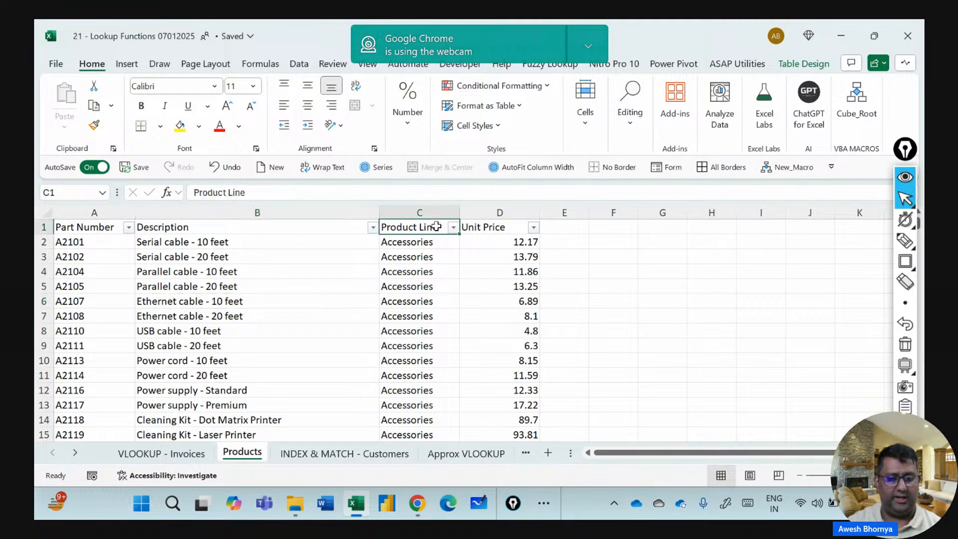
{"action": "left_click", "coordinate": [500, 227]}
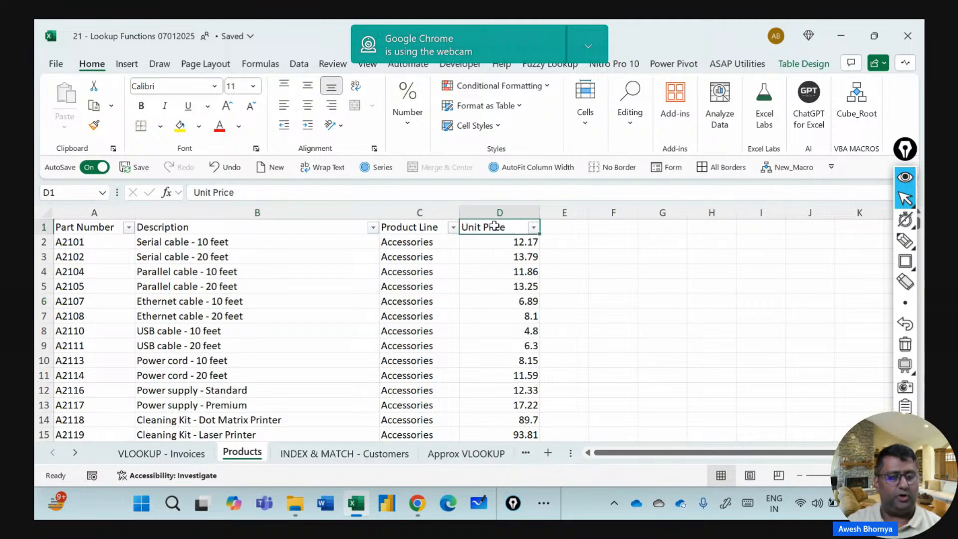
{"action": "left_click", "coordinate": [178, 454]}
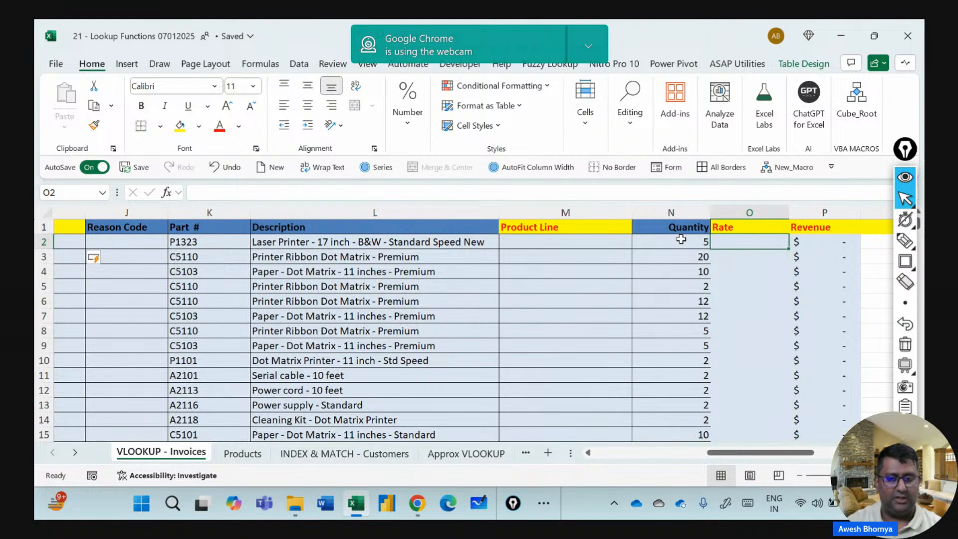
{"action": "left_click", "coordinate": [838, 242]}
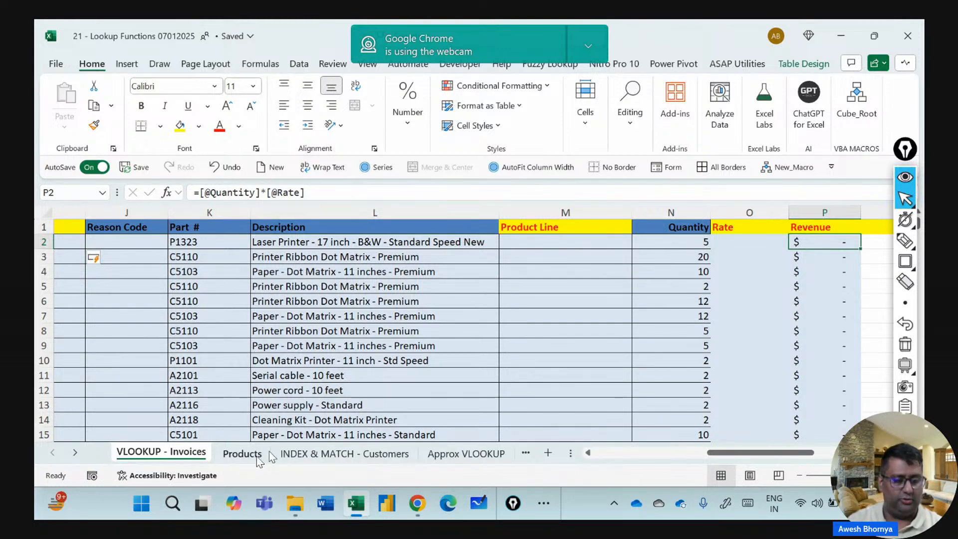
Check the table name assigned to the data on the Products sheet.
{"action": "left_click", "coordinate": [503, 240]}
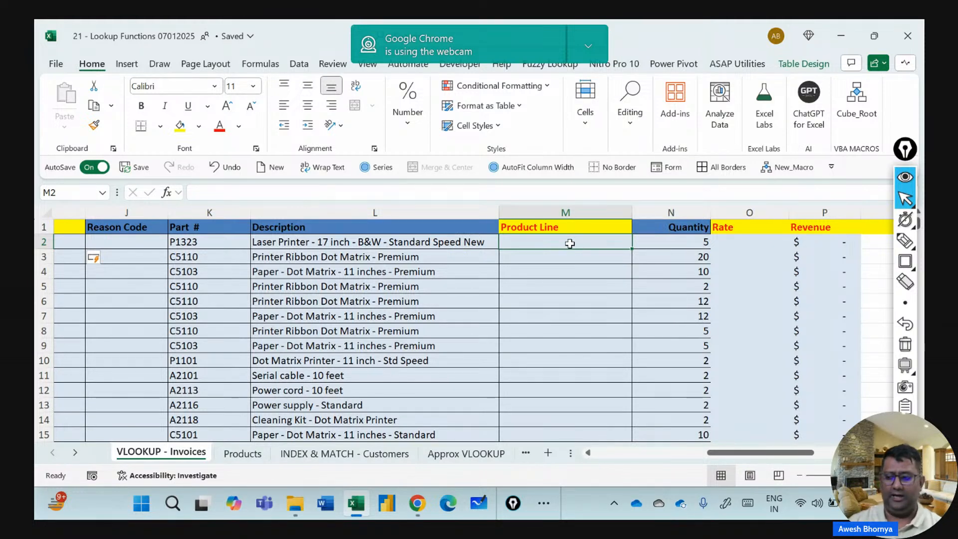
{"action": "left_click", "coordinate": [489, 195]}
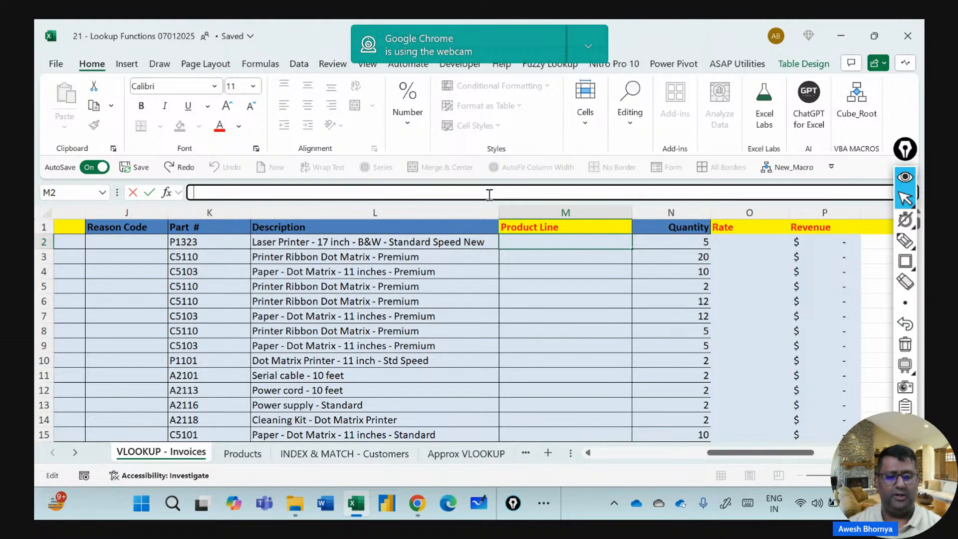
{"action": "left_click", "coordinate": [230, 457]}
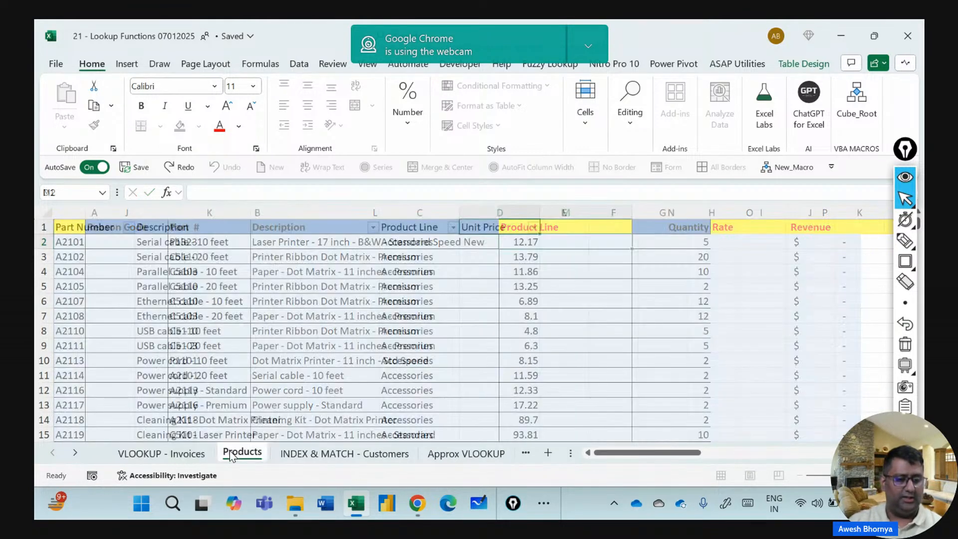
{"action": "left_click", "coordinate": [252, 316]}
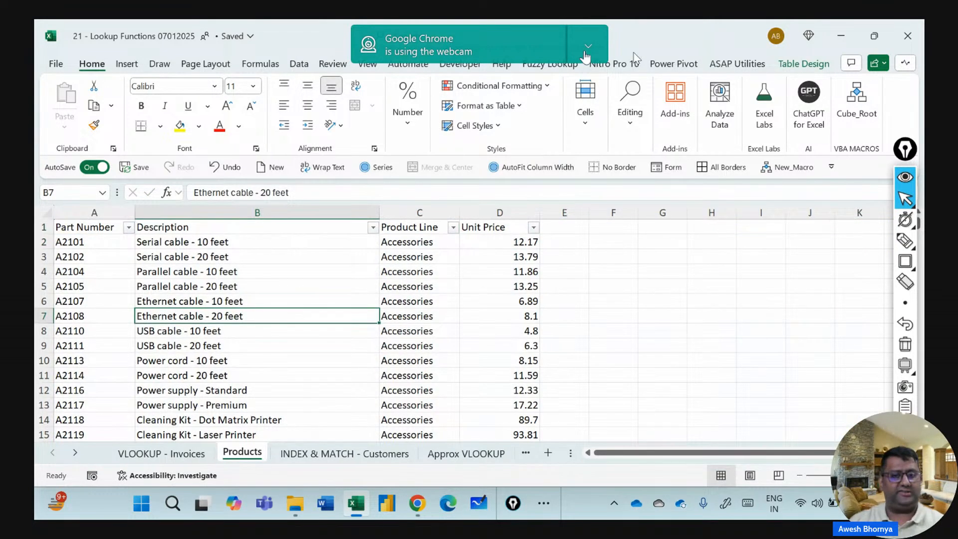
{"action": "left_click", "coordinate": [807, 63]}
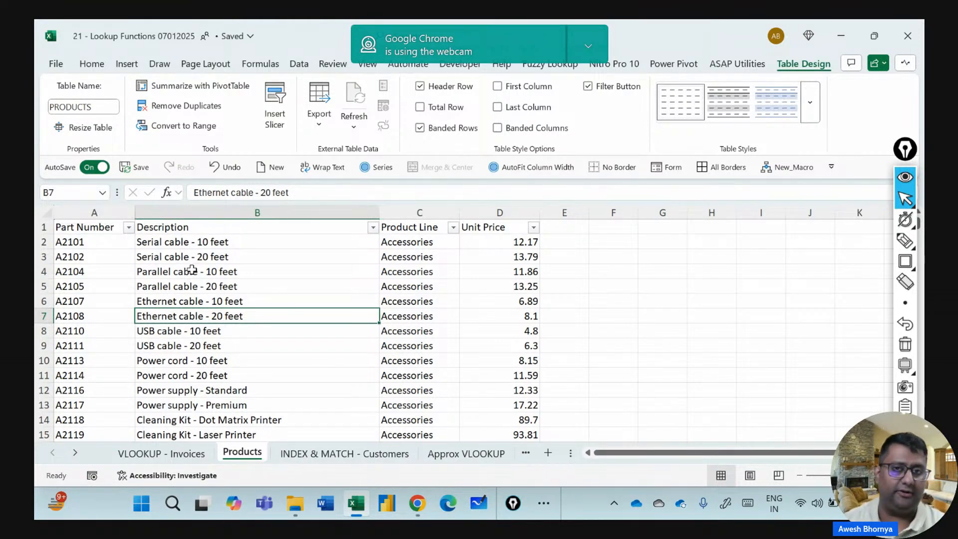
{"action": "left_click", "coordinate": [164, 456]}
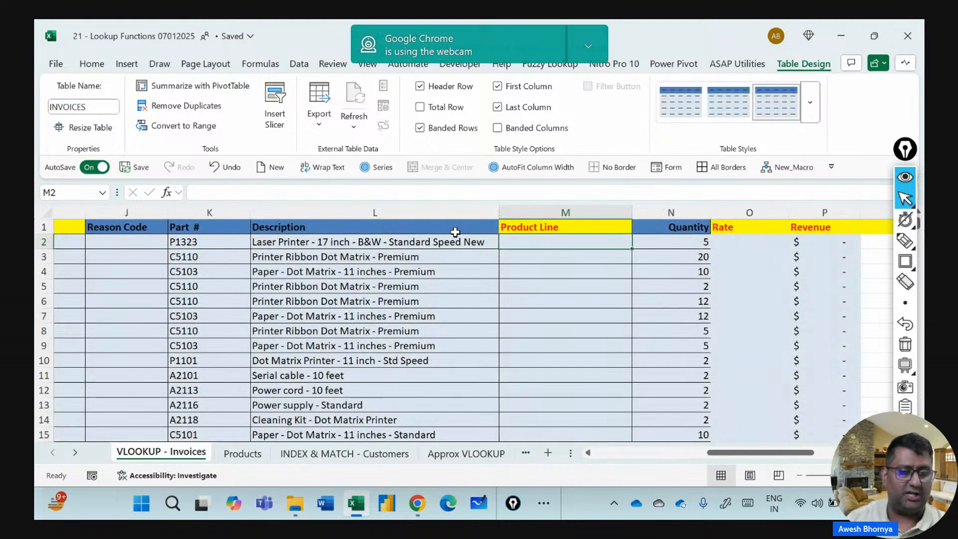
{"action": "type", "text": "=vlo"}
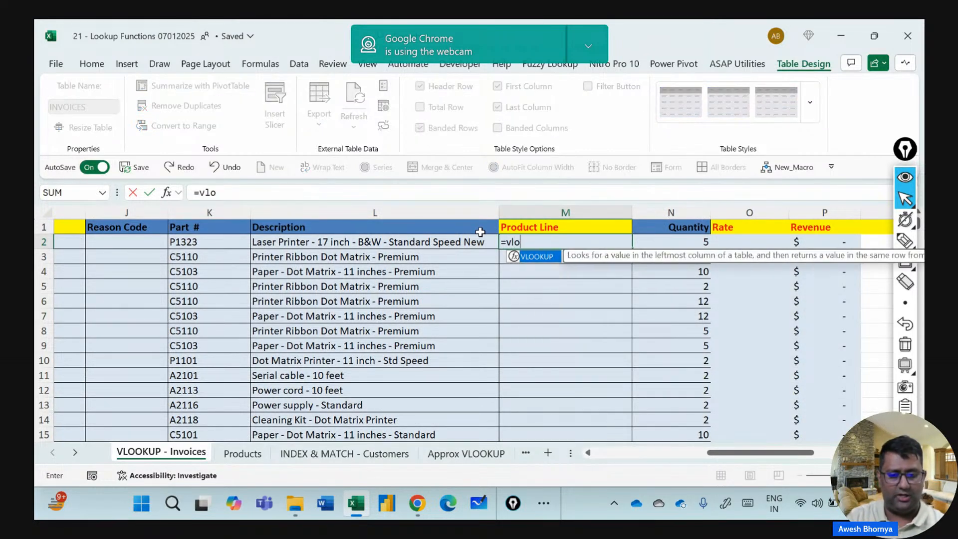
{"action": "key", "text": "Tab"}
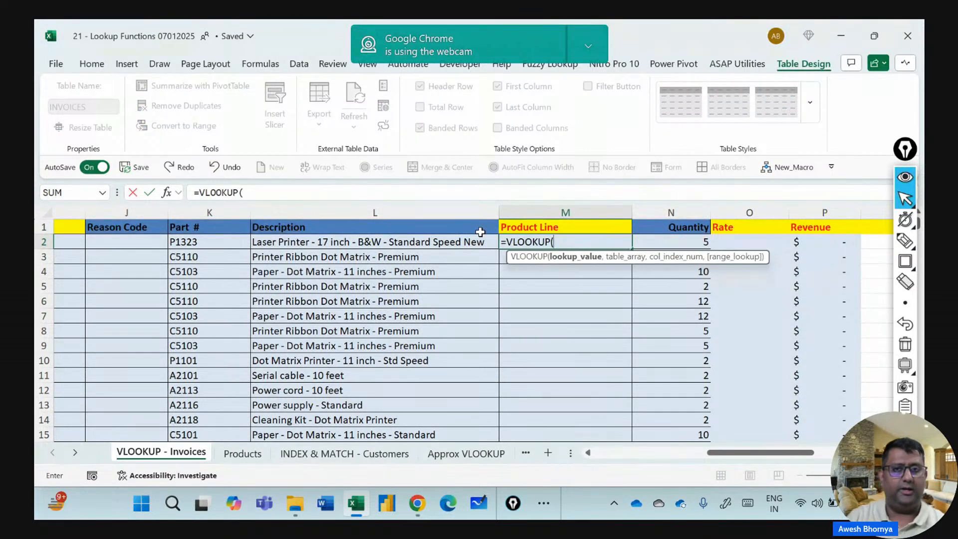
Draw rectangles around the Product Line column, the Unit Price column and the header row on the Products sheet.
{"action": "left_click", "coordinate": [268, 455]}
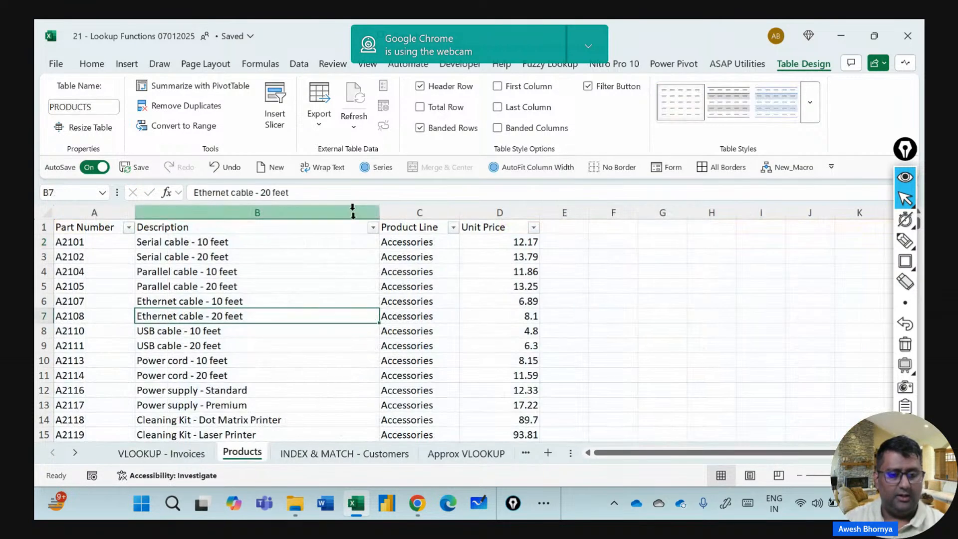
{"action": "left_click", "coordinate": [905, 261]}
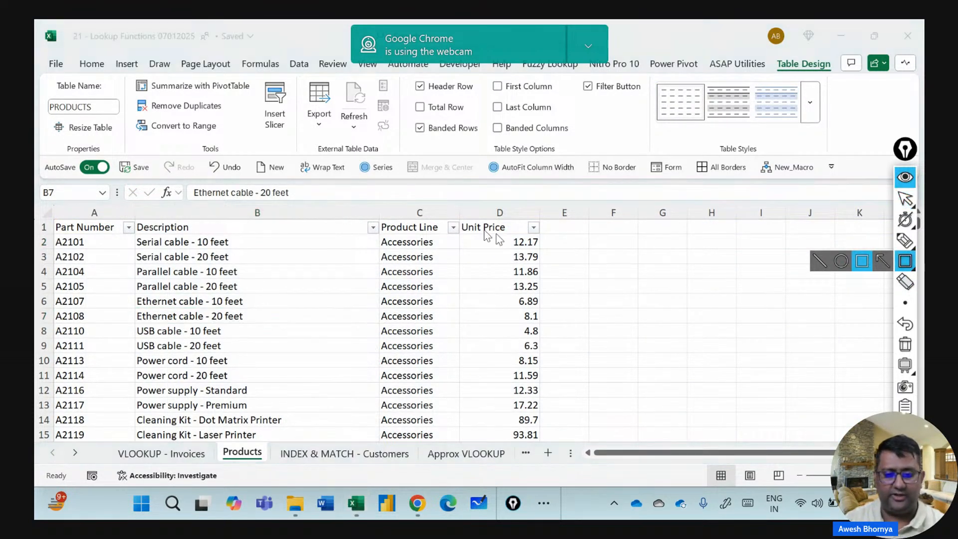
{"action": "left_click_drag", "start_coordinate": [372, 210], "coordinate": [452, 290]}
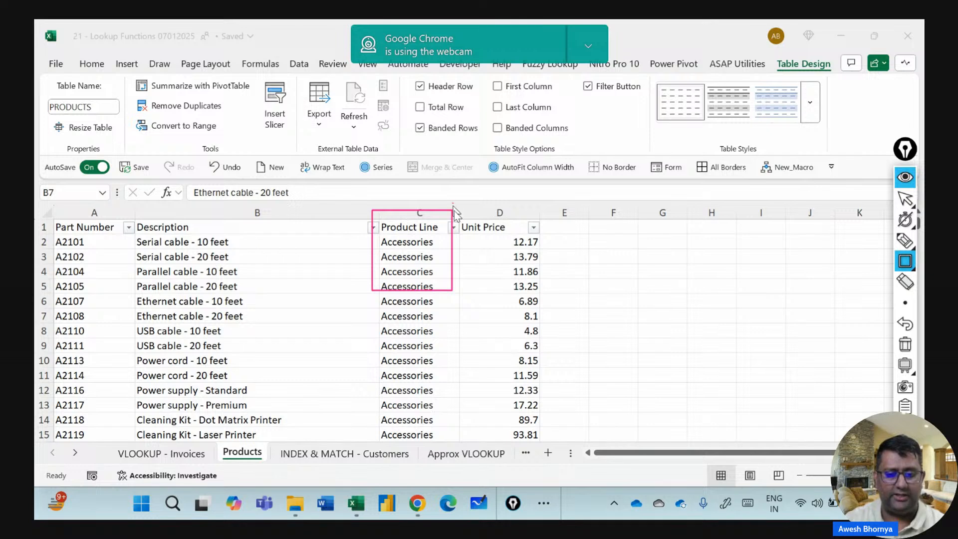
{"action": "left_click_drag", "start_coordinate": [453, 203], "coordinate": [549, 324]}
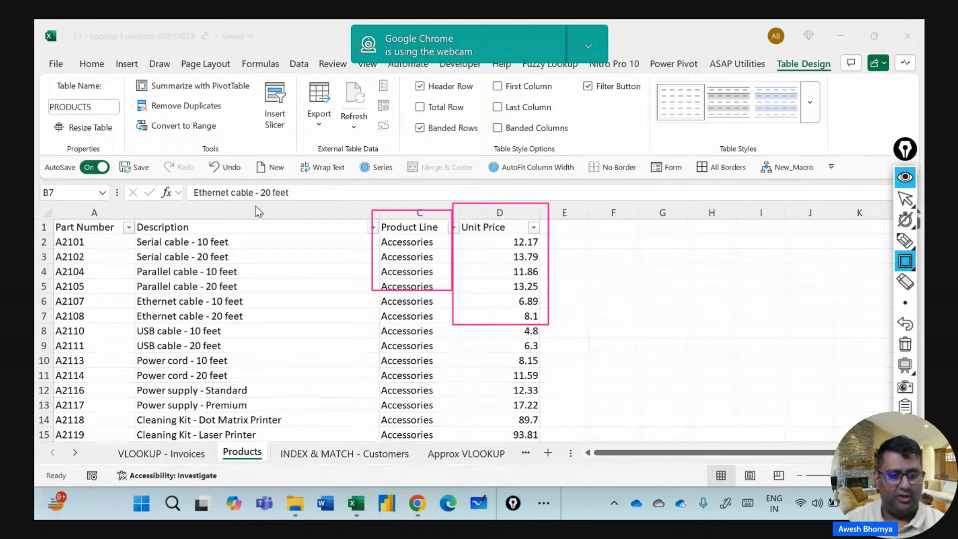
{"action": "mouse_move", "coordinate": [35, 206]}
{"action": "left_mouse_down"}
{"action": "mouse_move", "coordinate": [44, 219]}
{"action": "mouse_move", "coordinate": [562, 241]}
{"action": "left_mouse_up"}
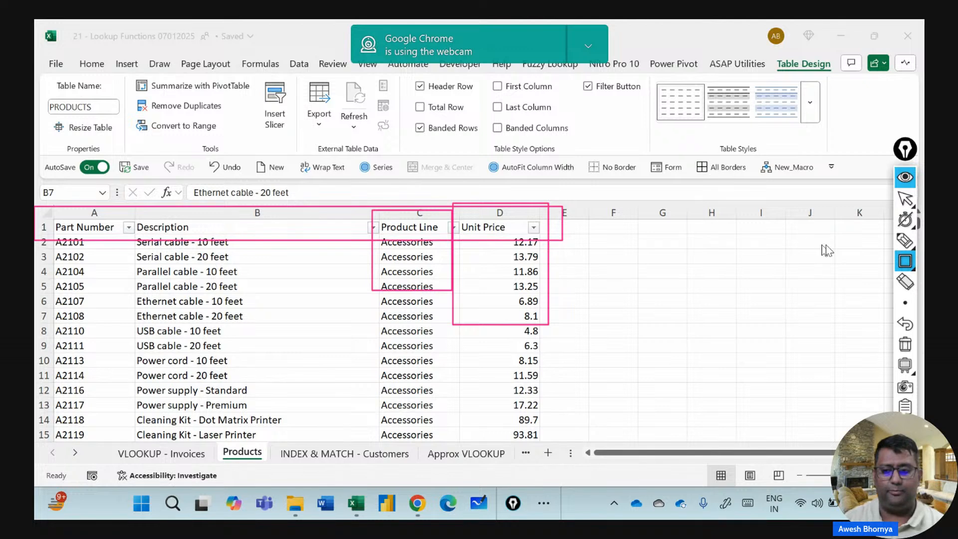
Handwrite a circled 3 above Product Line and a circled 4 above Unit Price with check marks, and clear all annotations.
{"action": "left_click", "coordinate": [903, 242]}
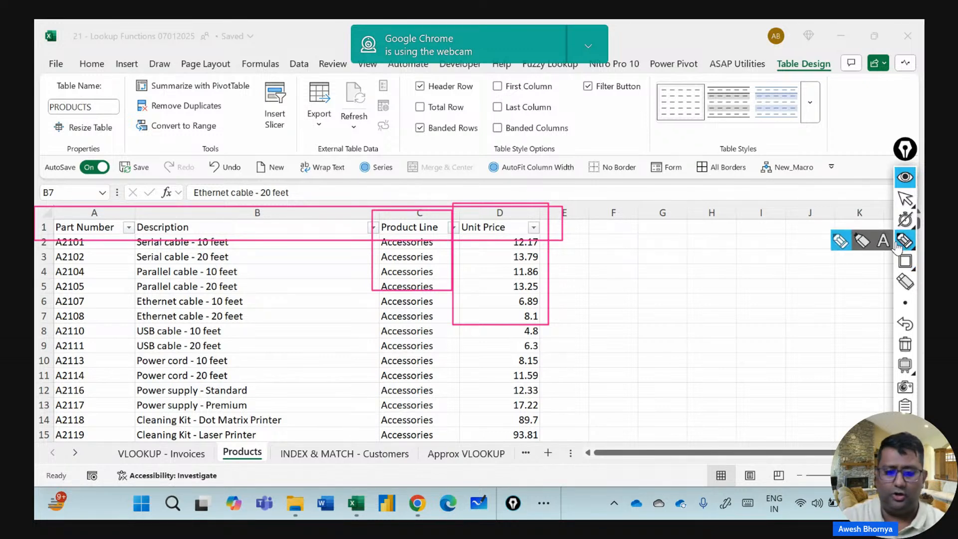
{"action": "left_click", "coordinate": [898, 244]}
{"action": "left_click_drag", "start_coordinate": [391, 171], "coordinate": [403, 205]}
{"action": "left_click_drag", "start_coordinate": [413, 146], "coordinate": [415, 148]}
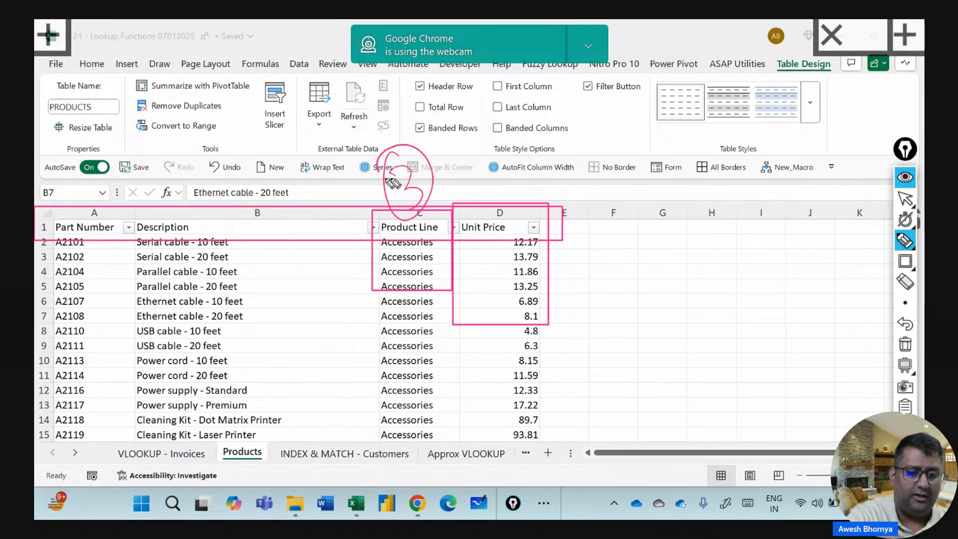
{"action": "mouse_move", "coordinate": [493, 169]}
{"action": "left_mouse_down"}
{"action": "mouse_move", "coordinate": [523, 201]}
{"action": "mouse_move", "coordinate": [520, 220]}
{"action": "mouse_move", "coordinate": [482, 194]}
{"action": "left_mouse_up"}
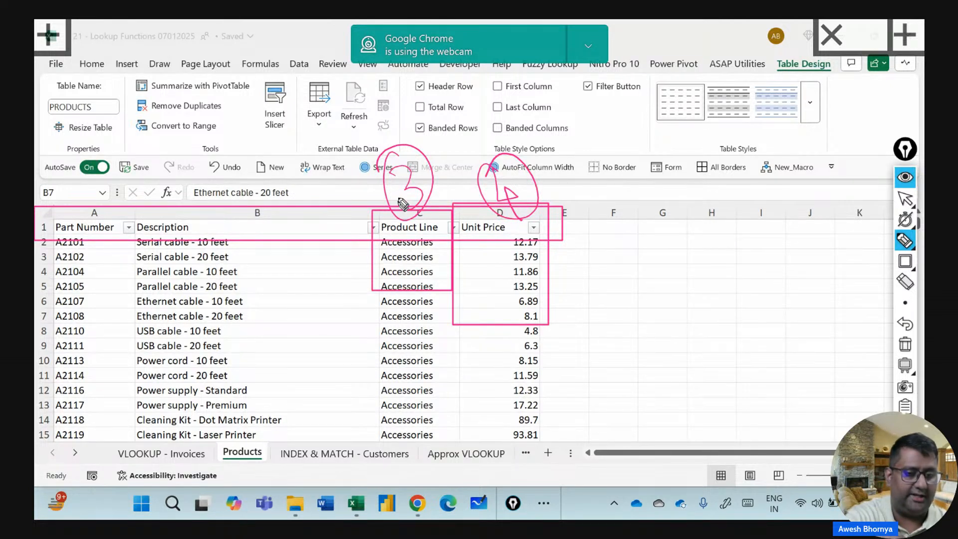
{"action": "left_click_drag", "start_coordinate": [458, 155], "coordinate": [507, 94]}
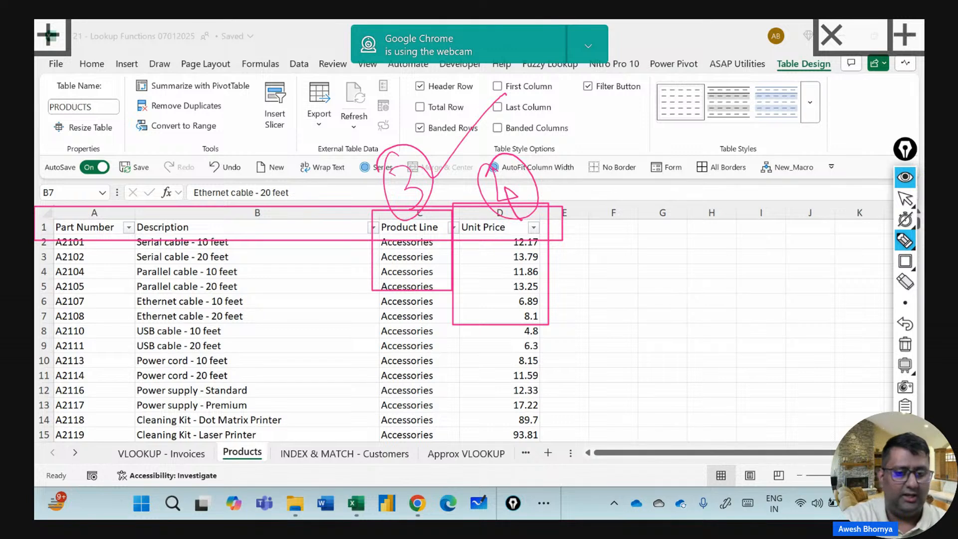
{"action": "left_click_drag", "start_coordinate": [547, 187], "coordinate": [619, 106]}
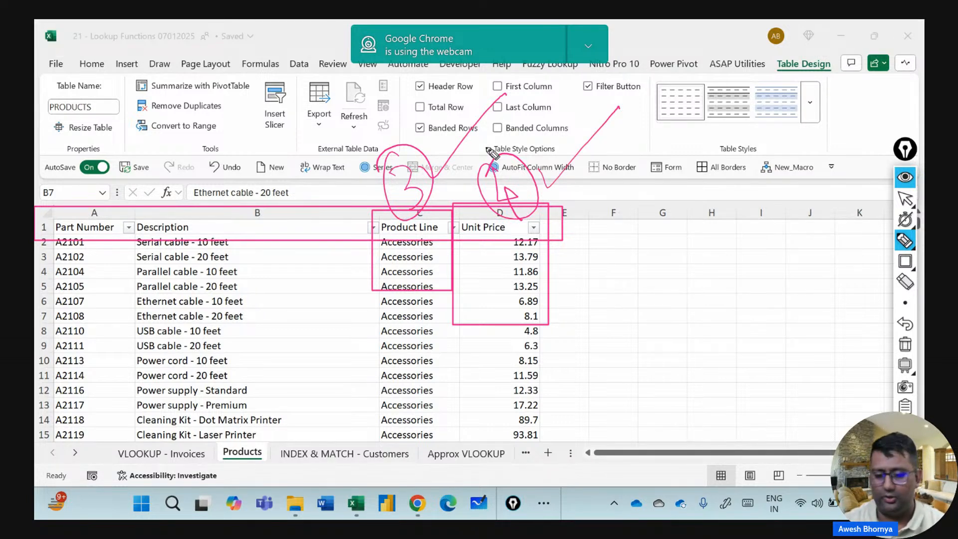
{"action": "left_click", "coordinate": [905, 346]}
{"action": "left_click", "coordinate": [905, 198]}
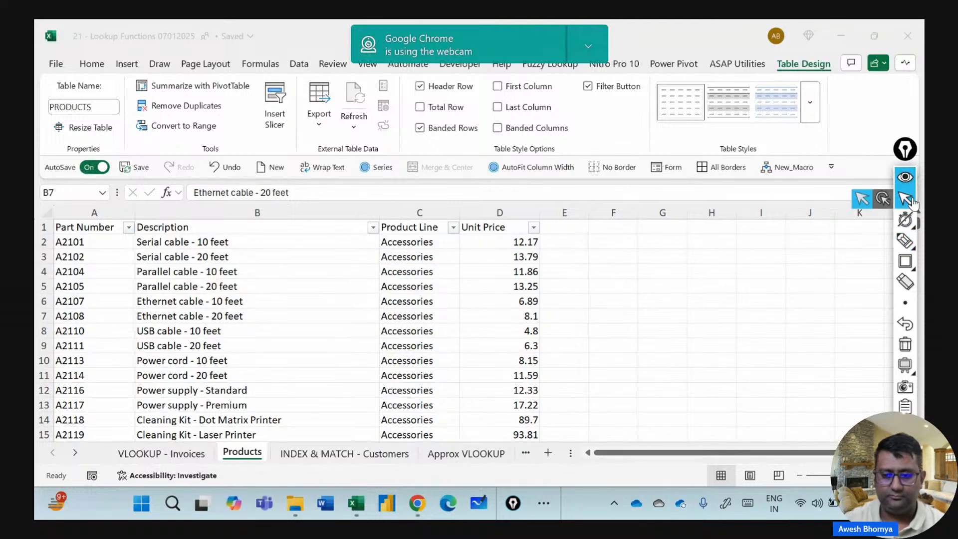
Start a VLOOKUP formula in cell M2 of the VLOOKUP - Invoices sheet with the row's Part # as the lookup value.
{"action": "left_click", "coordinate": [178, 454]}
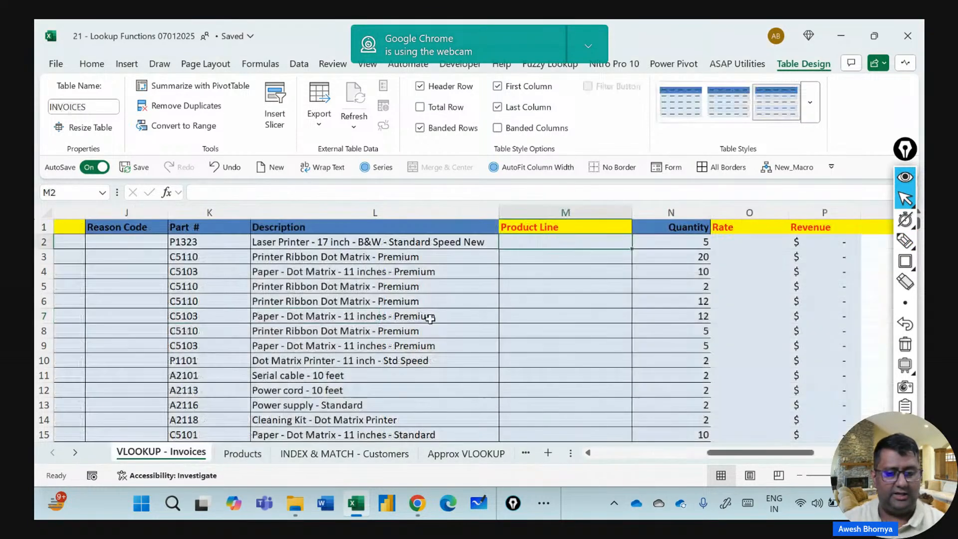
{"action": "type", "text": "=vlo"}
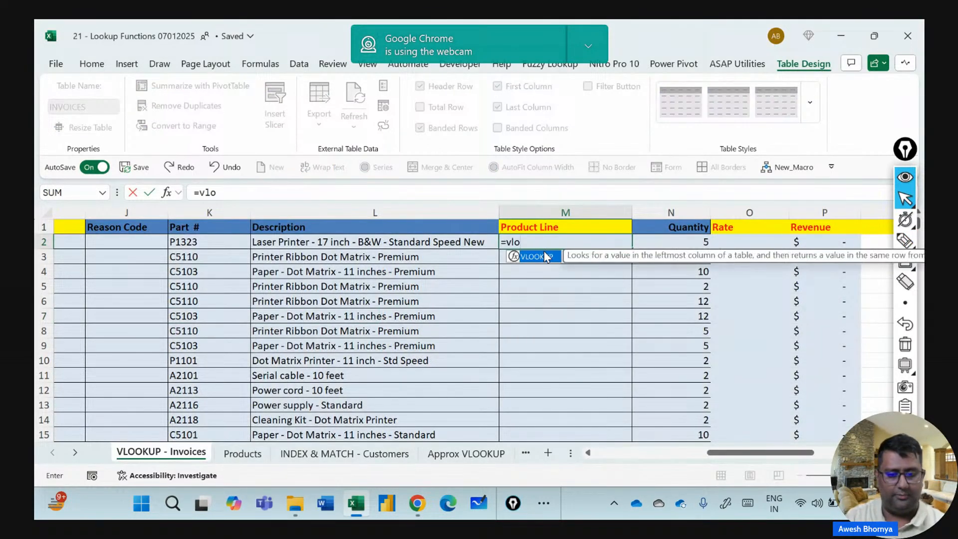
{"action": "key", "text": "Tab"}
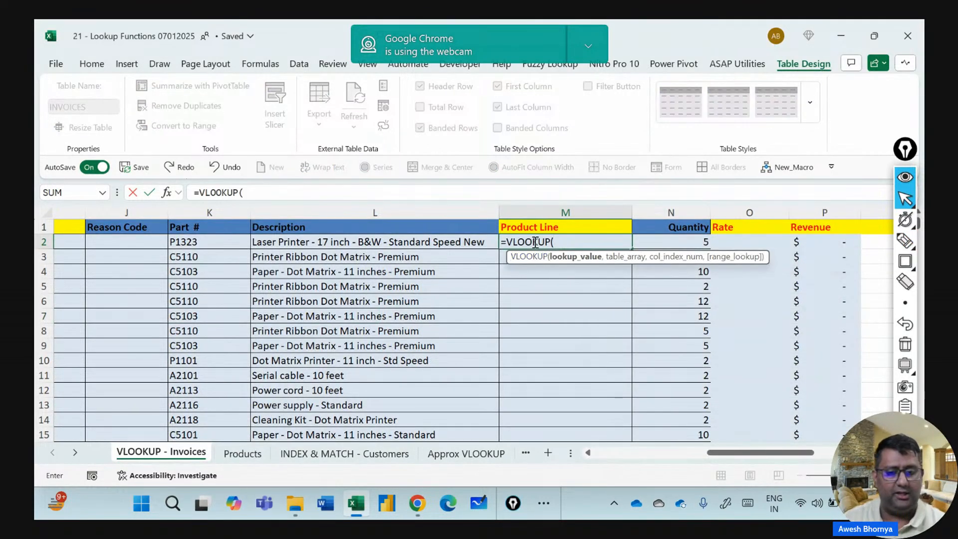
{"action": "left_click", "coordinate": [191, 244]}
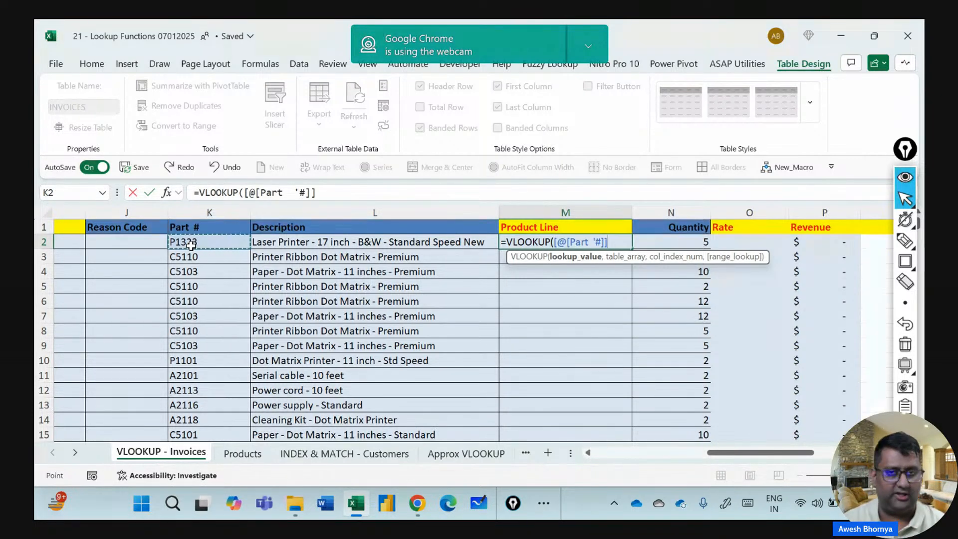
{"action": "type", "text": ","}
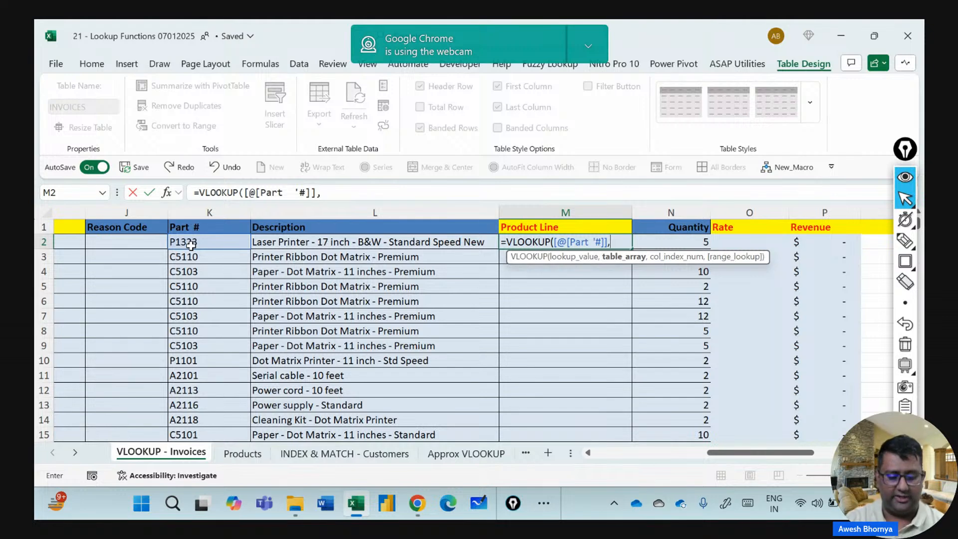
Use the PRODUCTS table as the table array of the Product Line formula.
{"action": "type", "text": "product"}
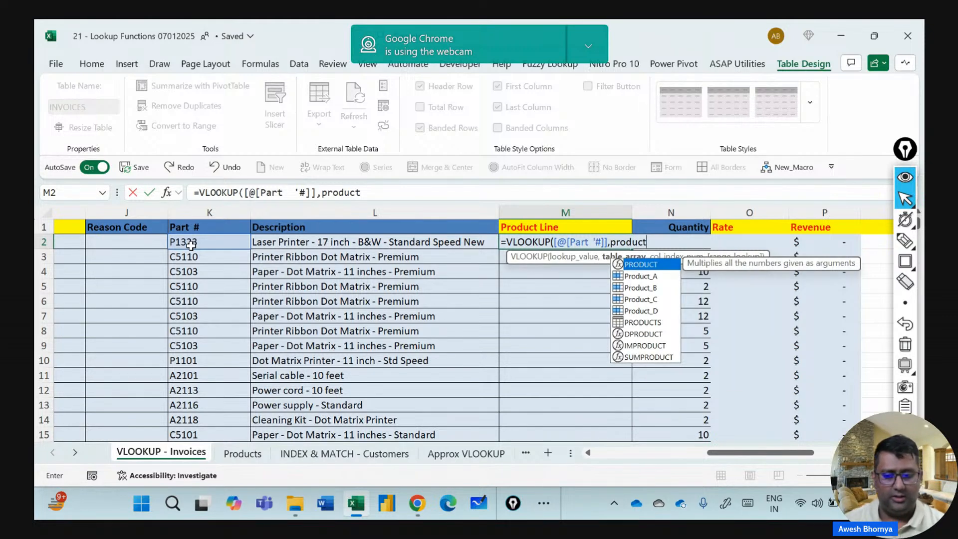
{"action": "key", "text": "Down"}
{"action": "key", "text": "Down"}
{"action": "key", "text": "Down"}
{"action": "key", "text": "Down"}
{"action": "key", "text": "Down"}
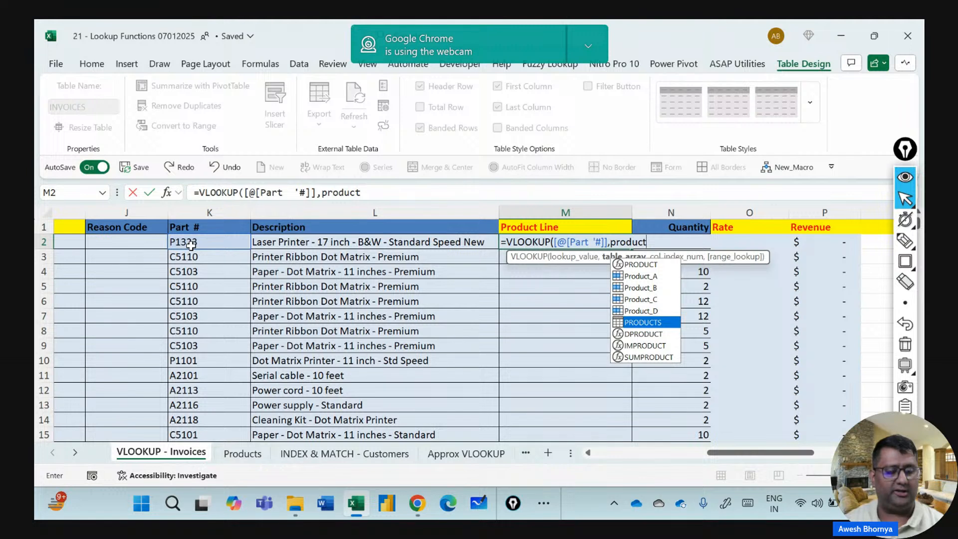
{"action": "key", "text": "Tab"}
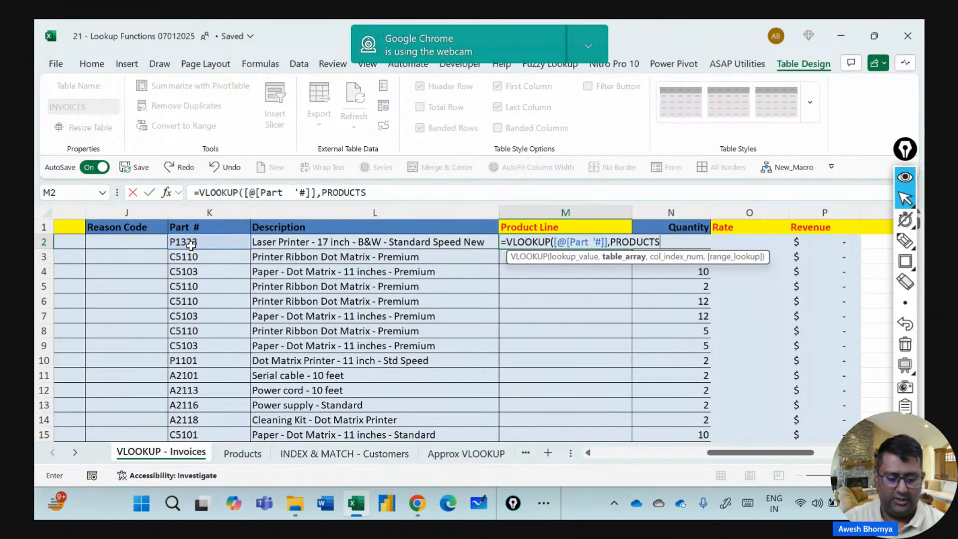
{"action": "type", "text": ","}
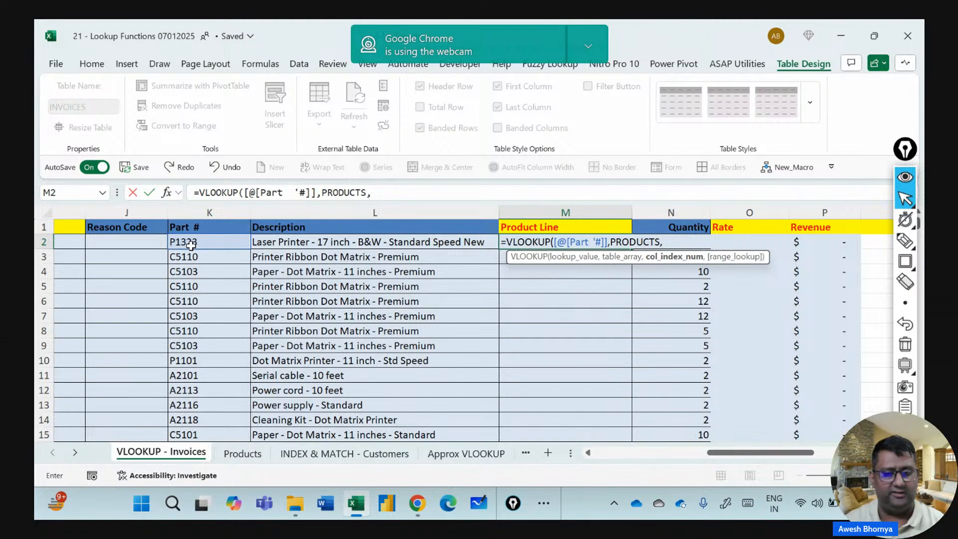
Complete the Product Line formula with column index 3 and exact match FALSE, and narrow the Product Line column slightly.
{"action": "type", "text": "3"}
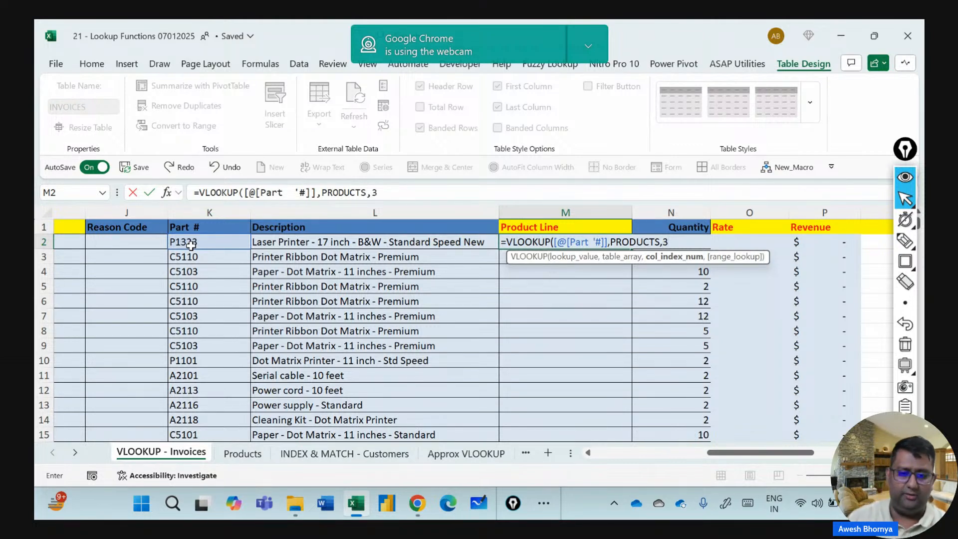
{"action": "type", "text": ","}
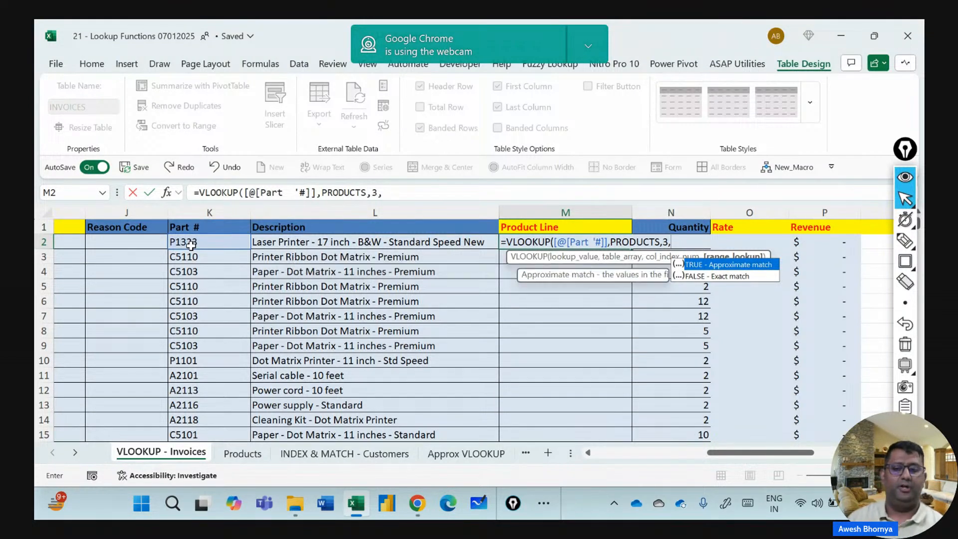
{"action": "key", "text": "Down"}
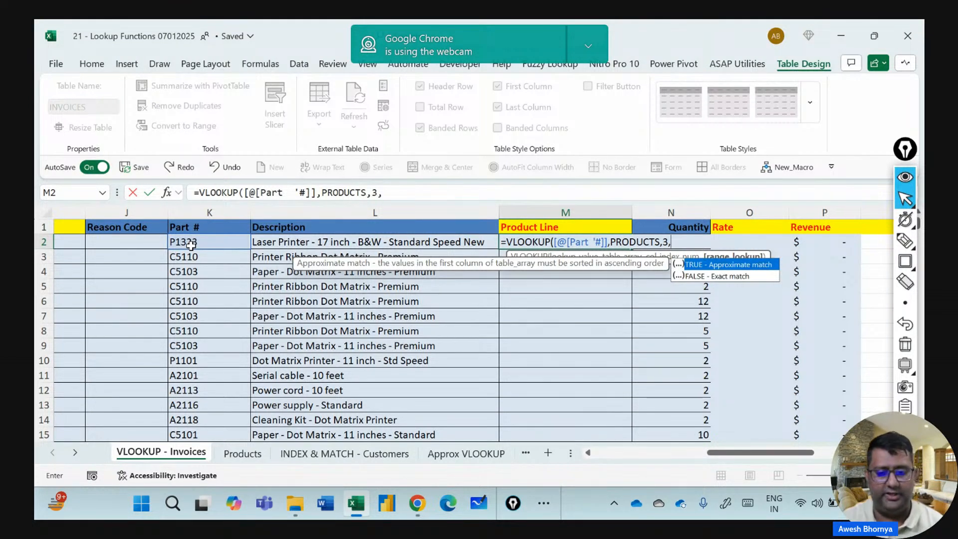
{"action": "key", "text": "Tab"}
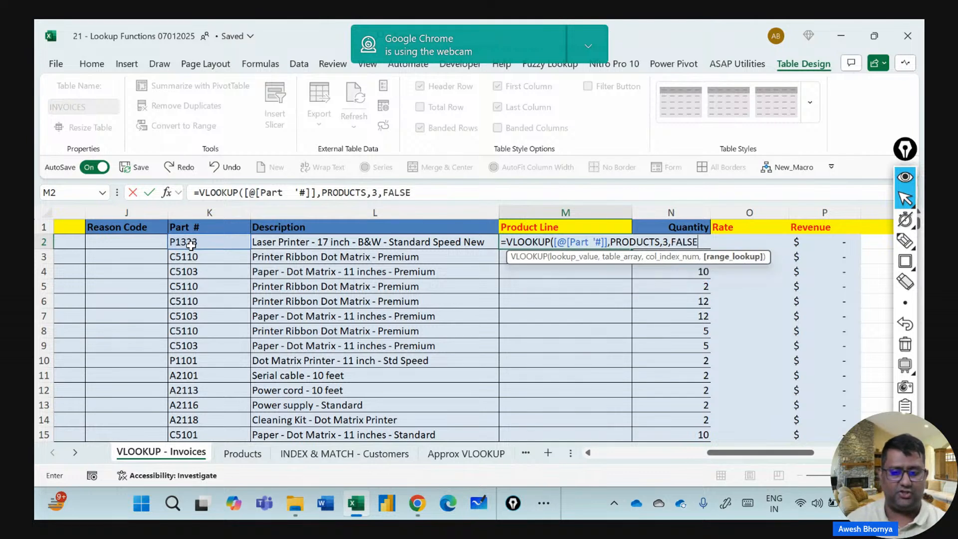
{"action": "type", "text": ")"}
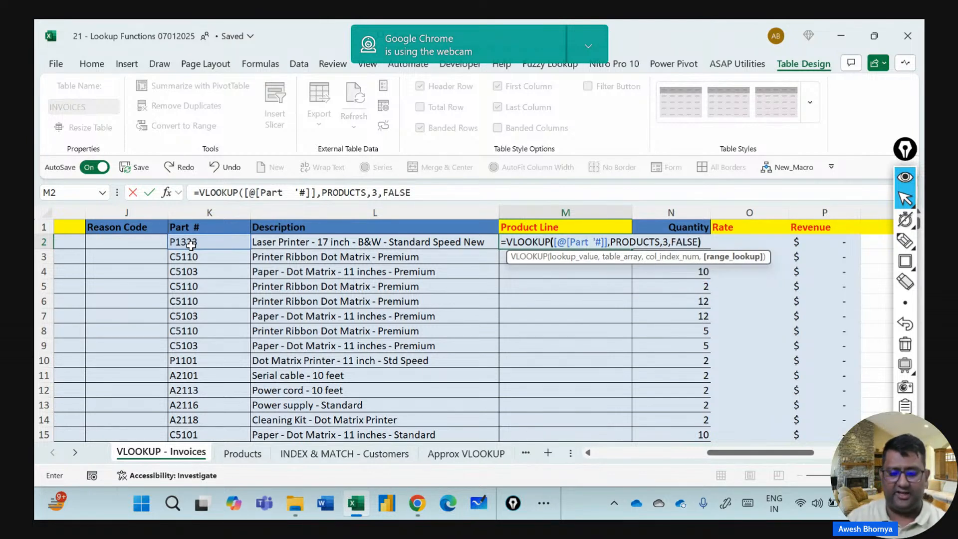
{"action": "key", "text": "Return"}
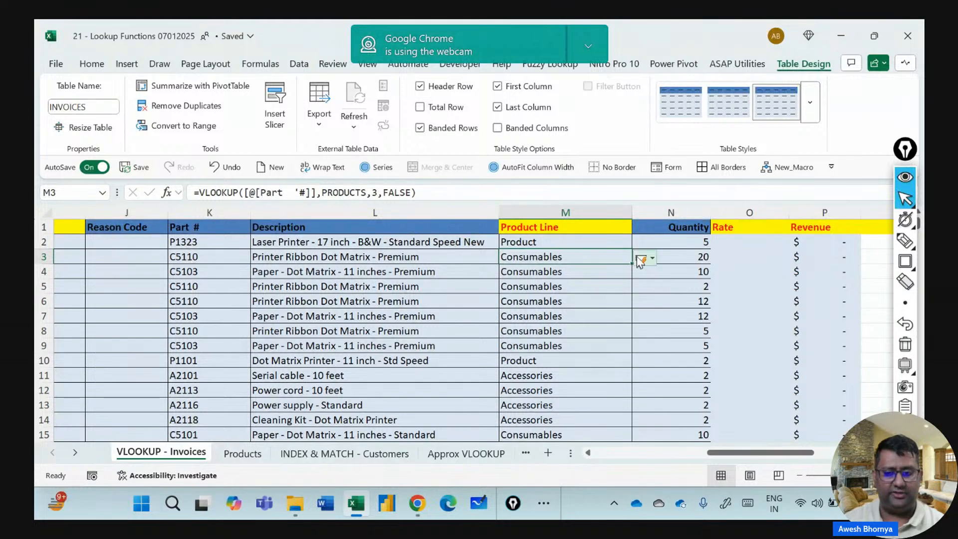
{"action": "left_click_drag", "start_coordinate": [632, 212], "coordinate": [606, 205]}
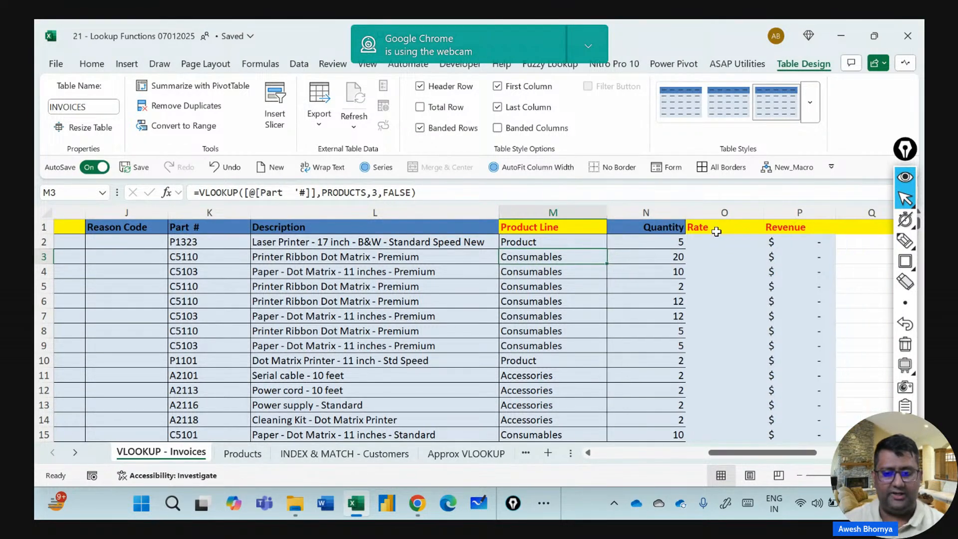
Start a VLOOKUP formula in the first Rate cell, O2, with the row's Part # as the lookup value.
{"action": "left_click", "coordinate": [715, 241]}
{"action": "type", "text": "=vlo"}
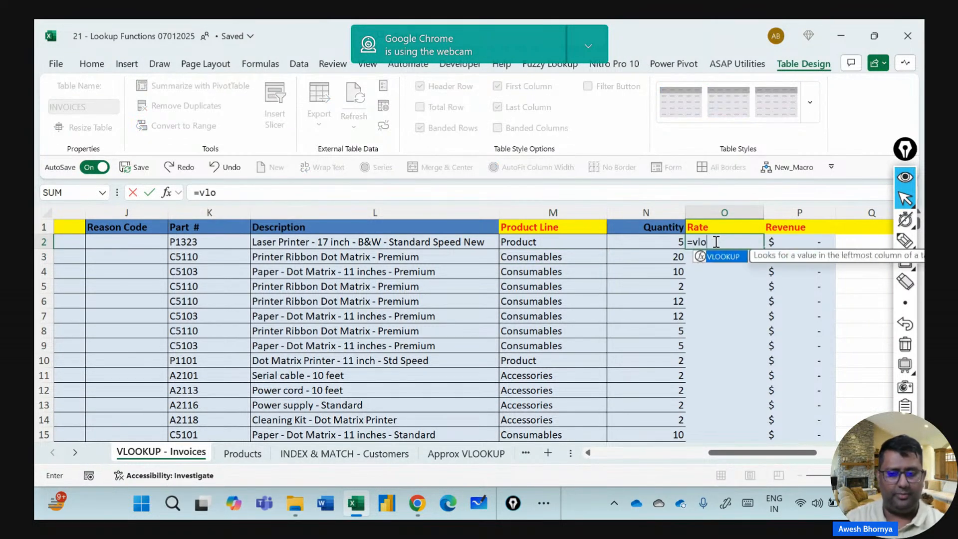
{"action": "key", "text": "Tab"}
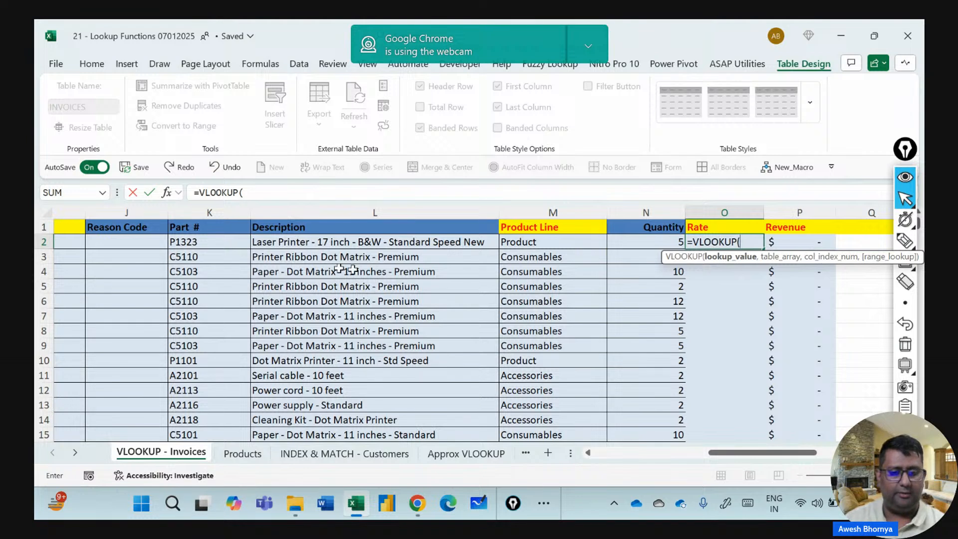
{"action": "left_click", "coordinate": [195, 242]}
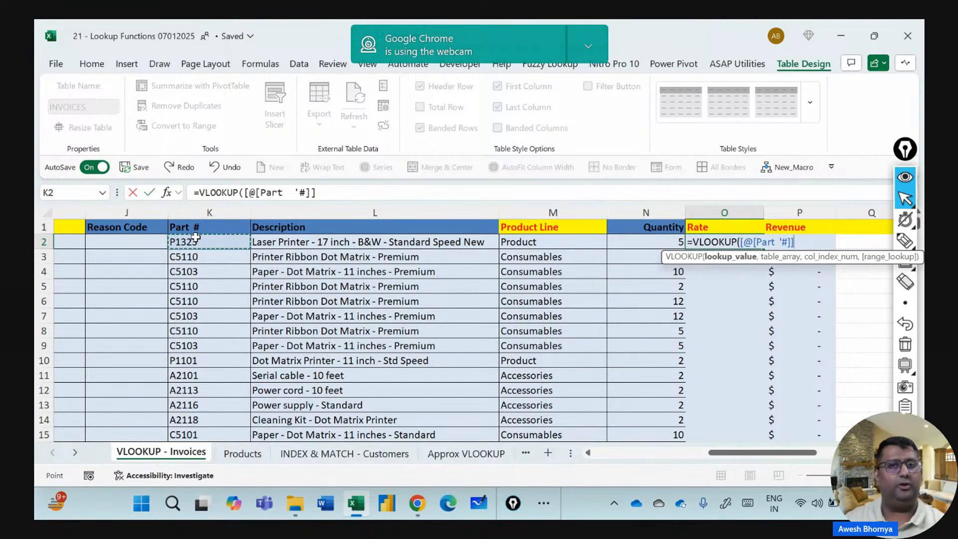
{"action": "type", "text": ","}
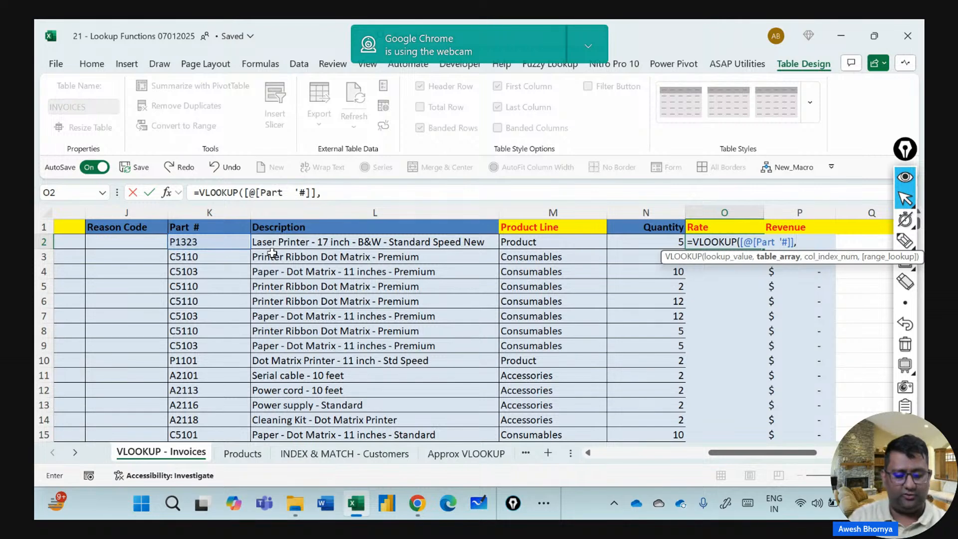
Use the PRODUCTS table as the table array of the Rate formula.
{"action": "type", "text": "product"}
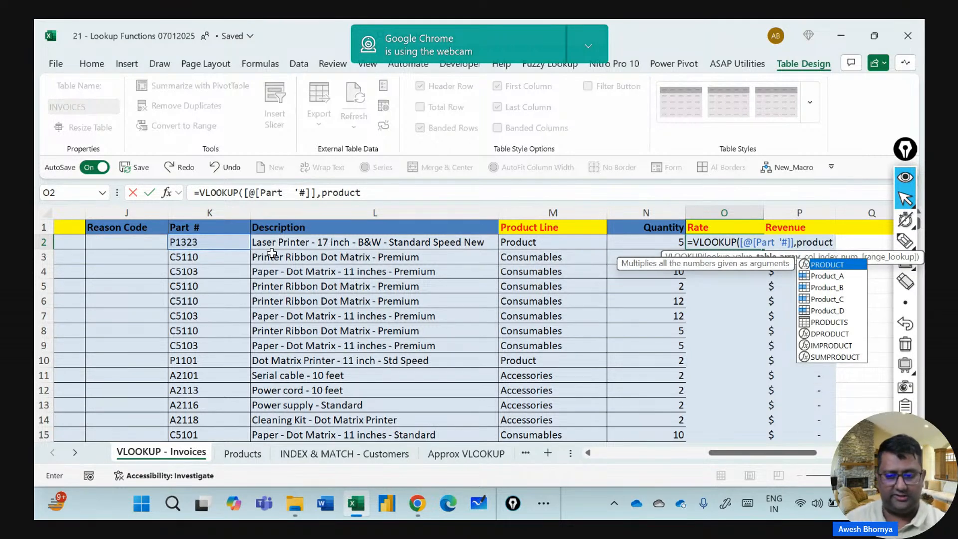
{"action": "key", "text": "Down"}
{"action": "key", "text": "Down"}
{"action": "key", "text": "Down"}
{"action": "key", "text": "Down"}
{"action": "key", "text": "Down"}
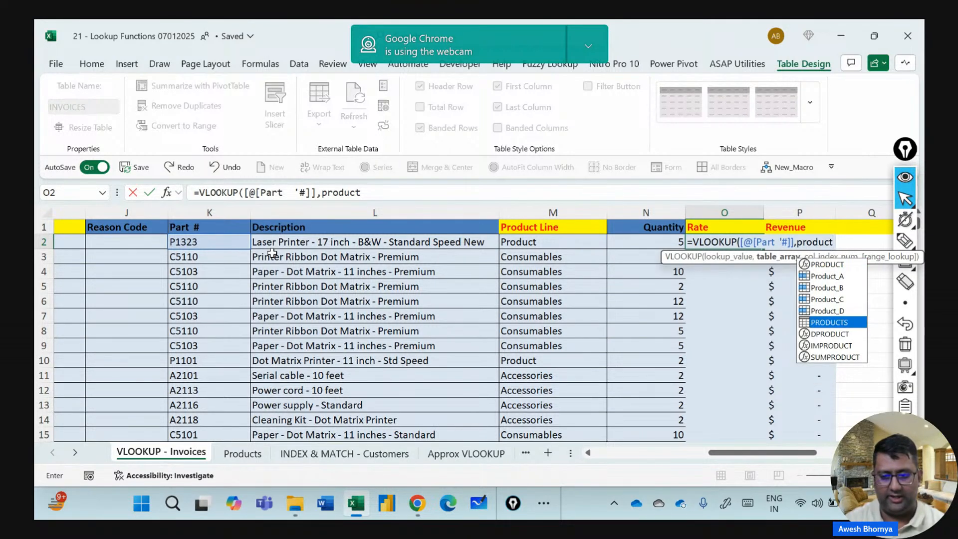
{"action": "key", "text": "Tab"}
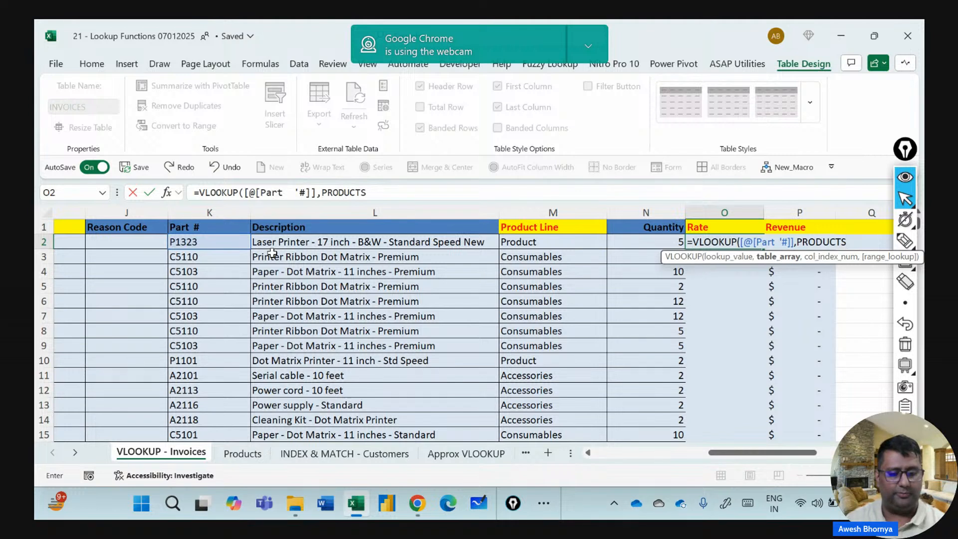
{"action": "type", "text": ","}
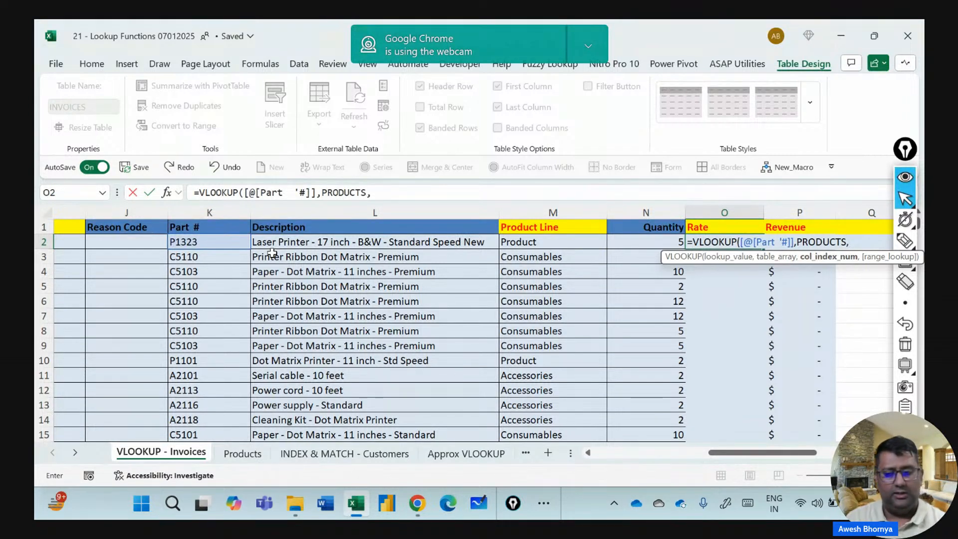
Complete the Rate formula with column index 4 and exact match FALSE.
{"action": "type", "text": "4"}
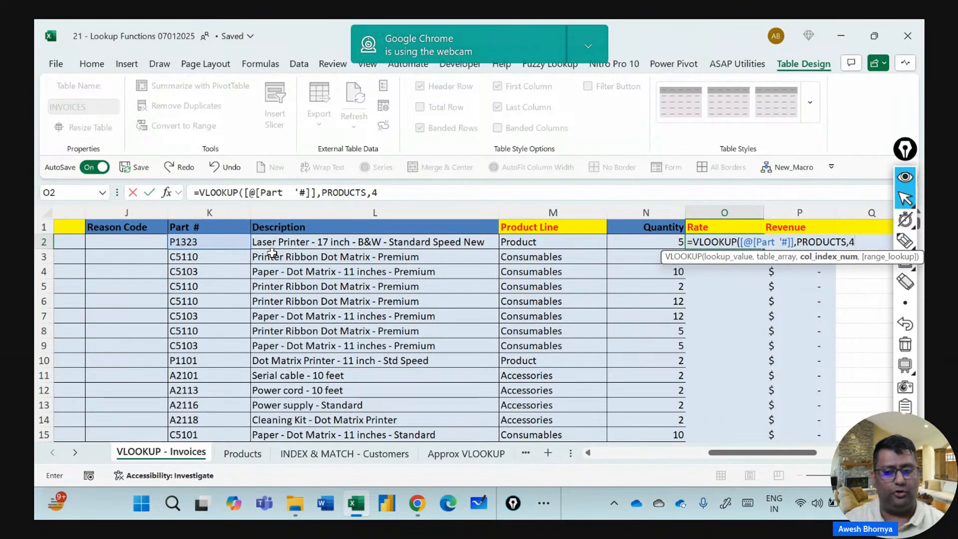
{"action": "type", "text": ","}
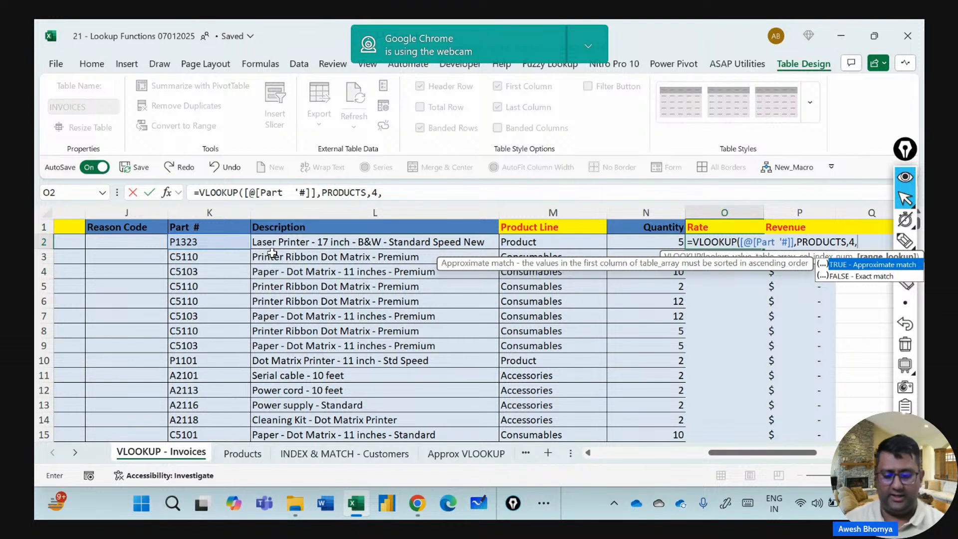
{"action": "type", "text": "FALSE"}
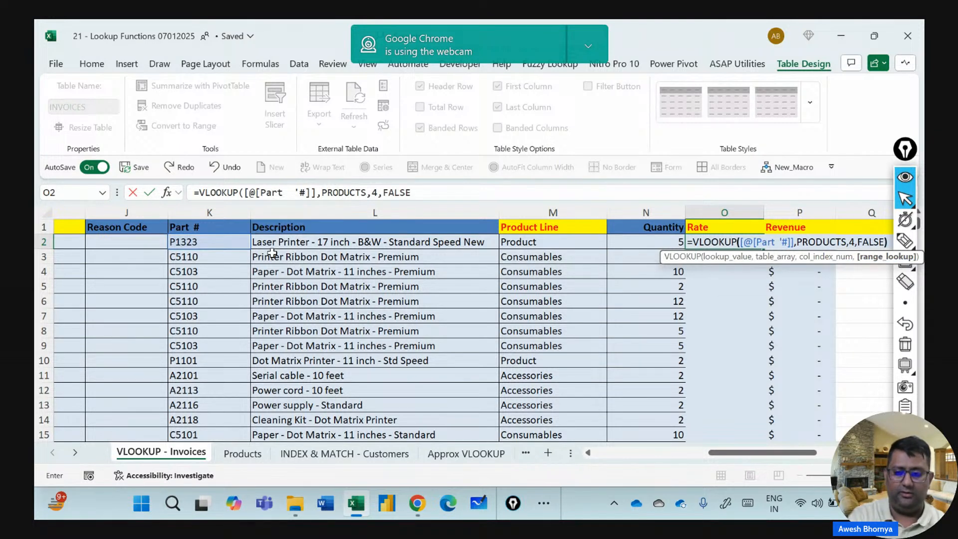
{"action": "type", "text": ")"}
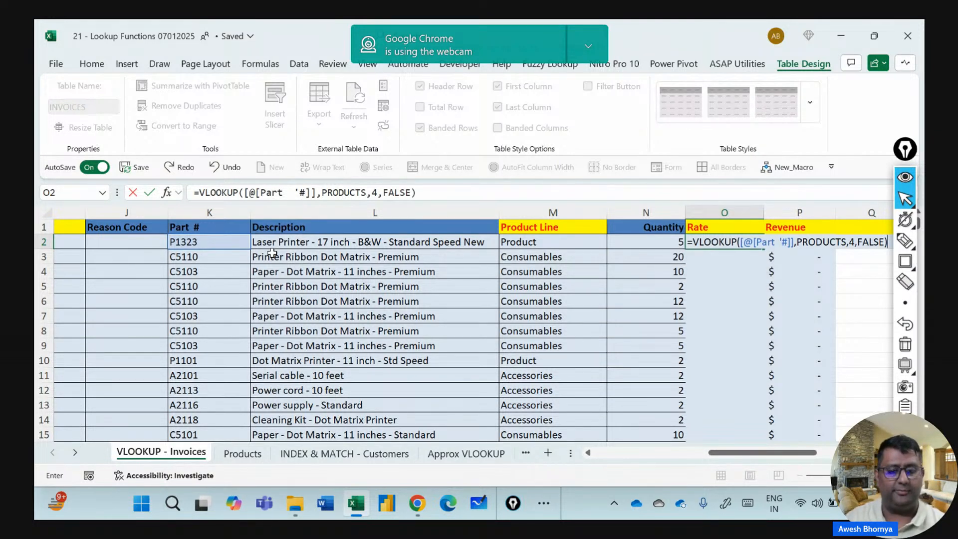
{"action": "key", "text": "Return"}
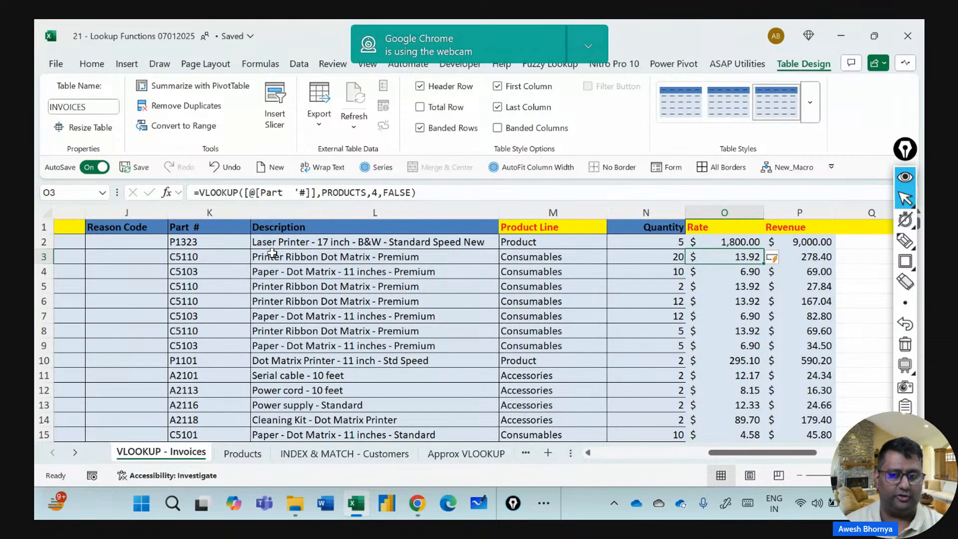
Look across the invoice table's columns and the empty state summary grids beside it to review the filled lookup columns.
{"action": "key", "text": "Right"}
{"action": "key", "text": "Right"}
{"action": "key", "text": "Right"}
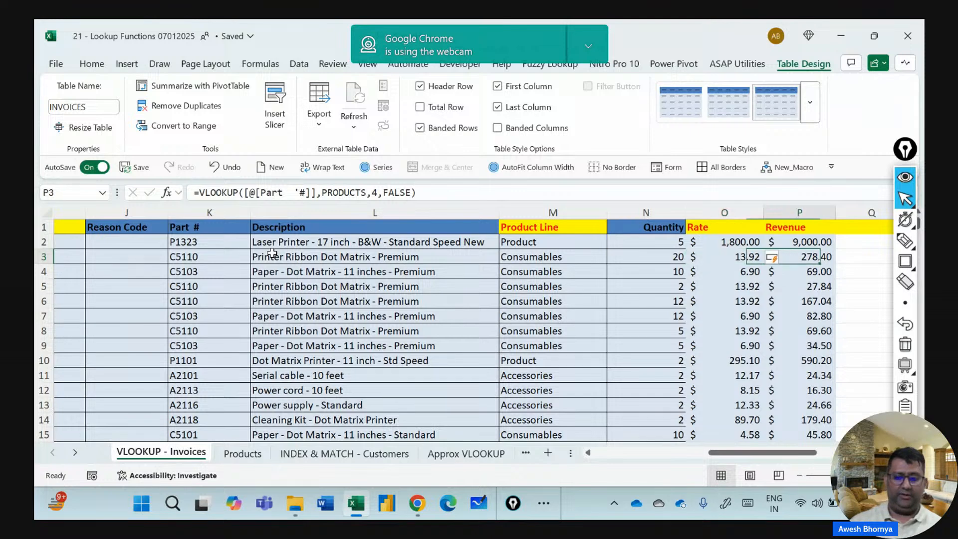
{"action": "key", "text": "Right"}
{"action": "key", "text": "Right"}
{"action": "key", "text": "Right"}
{"action": "key", "text": "Right"}
{"action": "key", "text": "Right"}
{"action": "key", "text": "Right"}
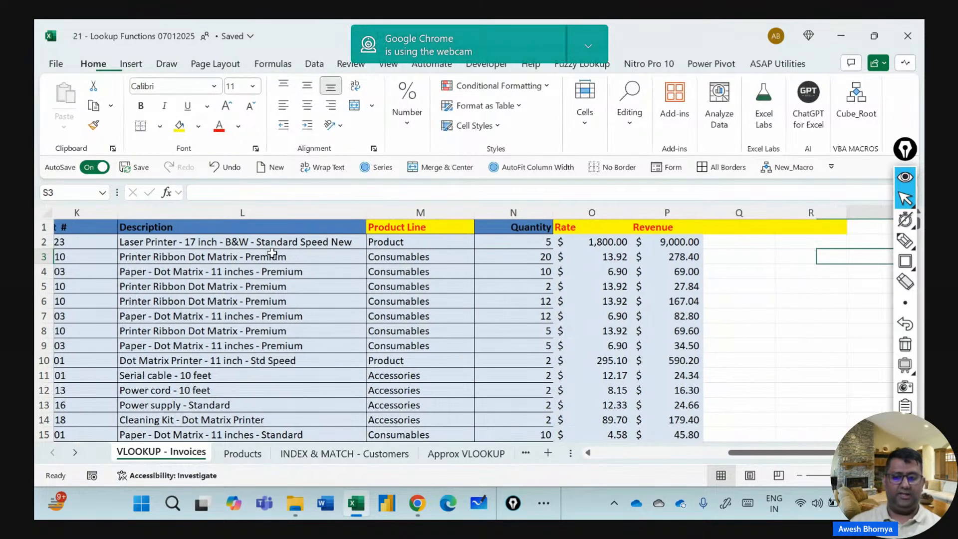
{"action": "key", "text": "Right"}
{"action": "key", "text": "Right"}
{"action": "key", "text": "Right"}
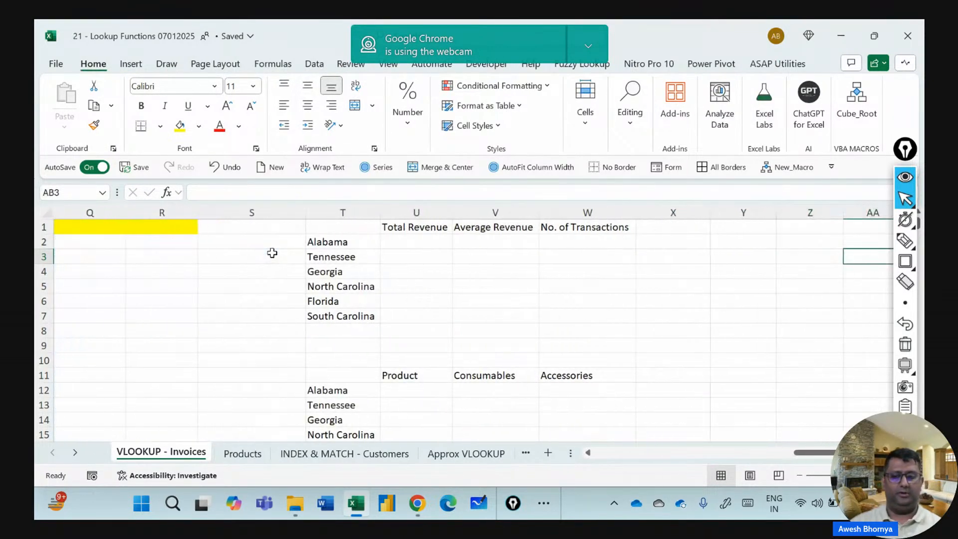
{"action": "key", "text": "Up"}
{"action": "key", "text": "Up"}
{"action": "key", "text": "Left"}
{"action": "key", "text": "Left"}
{"action": "key", "text": "Left"}
{"action": "key", "text": "Left"}
{"action": "key", "text": "Left"}
{"action": "key", "text": "Left"}
{"action": "key", "text": "Left"}
{"action": "key", "text": "Left"}
{"action": "key", "text": "Left"}
{"action": "key", "text": "Left"}
{"action": "key", "text": "Left"}
{"action": "key", "text": "Left"}
{"action": "key", "text": "Left"}
{"action": "key", "text": "Left"}
{"action": "key", "text": "Left"}
{"action": "key", "text": "Left"}
{"action": "key", "text": "Left"}
{"action": "key", "text": "Left"}
{"action": "key", "text": "Left"}
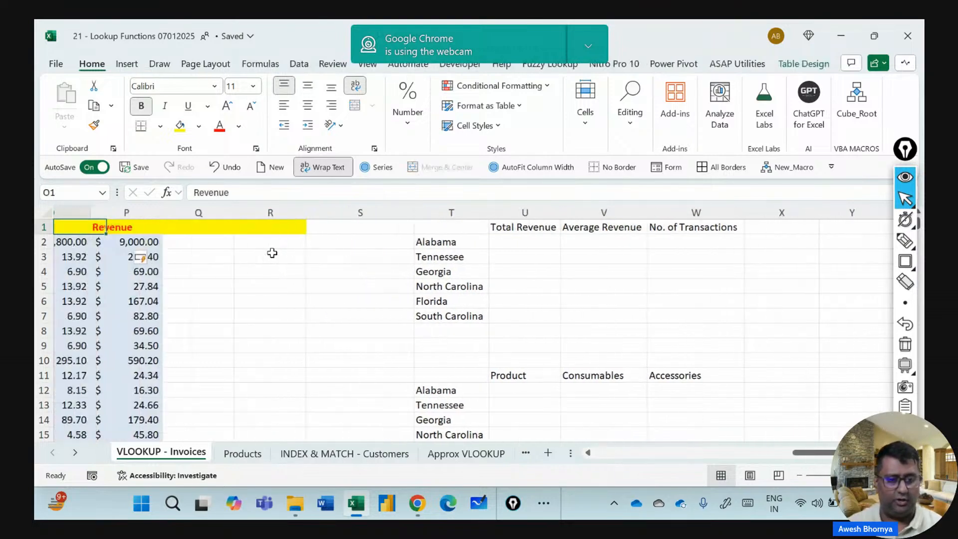
{"action": "key", "text": "Left"}
{"action": "key", "text": "Left"}
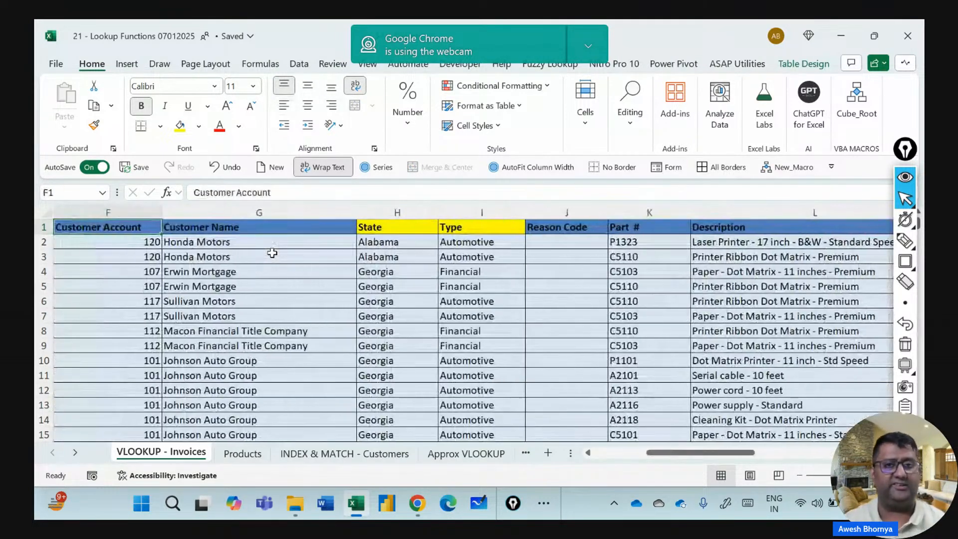
{"action": "key", "text": "Left"}
{"action": "key", "text": "Left"}
{"action": "key", "text": "Left"}
{"action": "key", "text": "Left"}
{"action": "key", "text": "Left"}
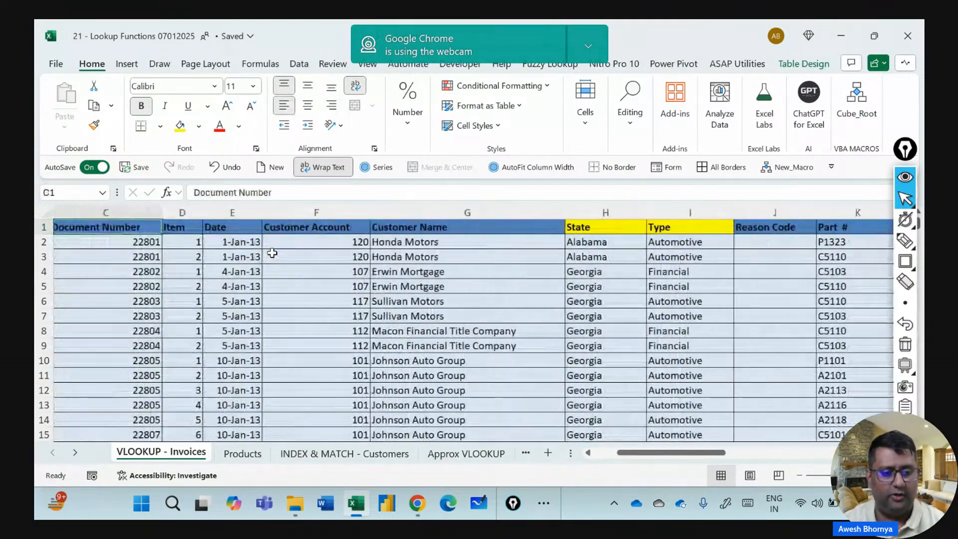
{"action": "key", "text": "Right"}
{"action": "key", "text": "Right"}
{"action": "key", "text": "Right"}
{"action": "key", "text": "Right"}
{"action": "key", "text": "Right"}
{"action": "key", "text": "Right"}
{"action": "key", "text": "Right"}
{"action": "key", "text": "Right"}
{"action": "key", "text": "Right"}
{"action": "key", "text": "Right"}
{"action": "key", "text": "Right"}
{"action": "key", "text": "Right"}
{"action": "key", "text": "Right"}
{"action": "key", "text": "Right"}
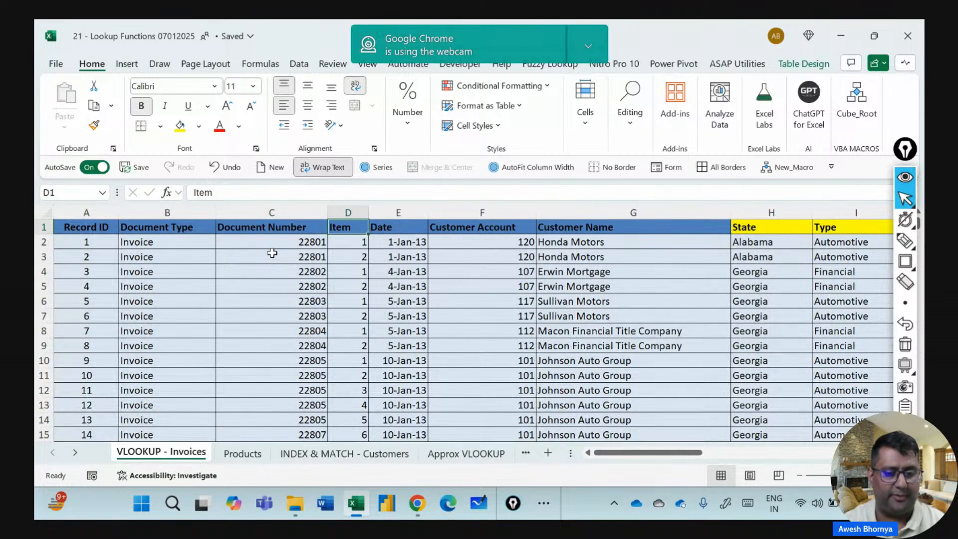
{"action": "key", "text": "Right"}
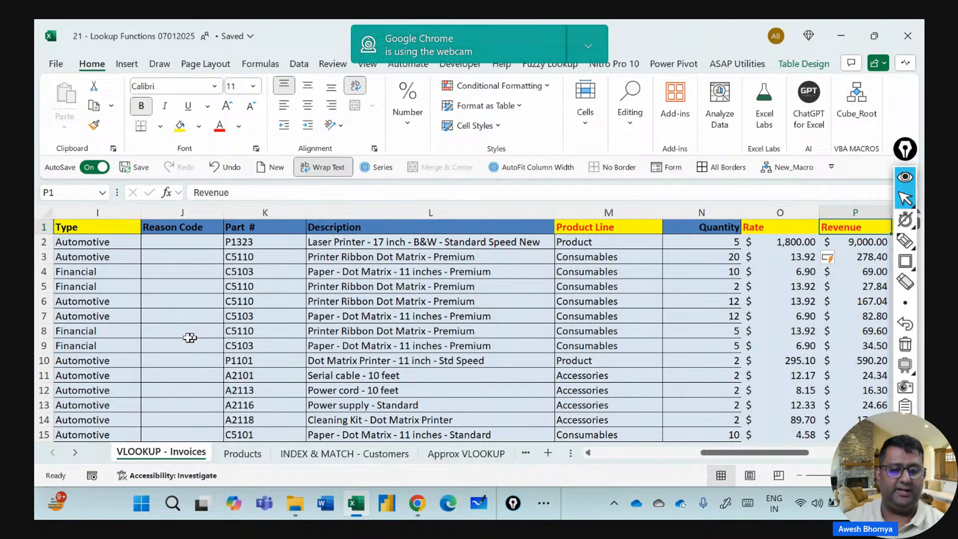
Annotate the Summarize with PivotTable command with a pink rectangle and clear the annotation.
{"action": "left_click", "coordinate": [312, 286]}
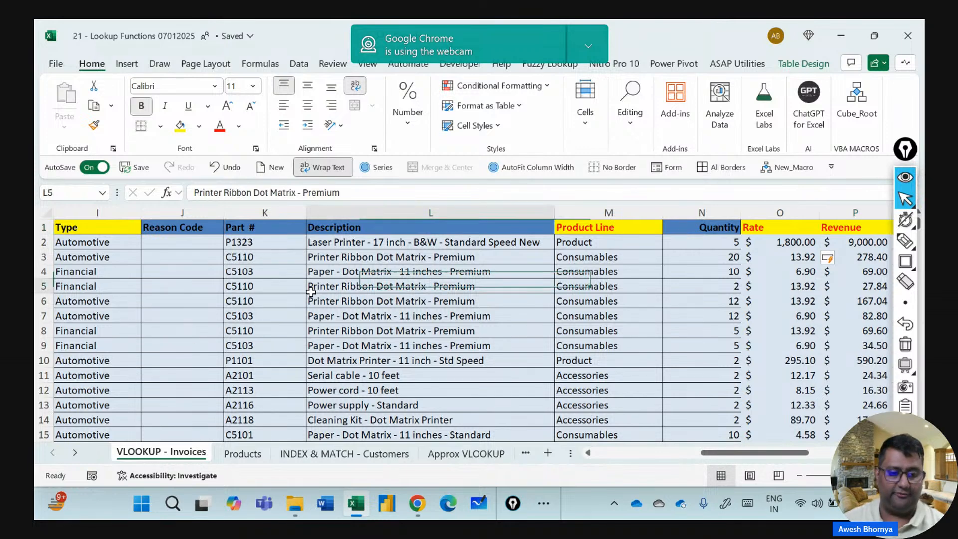
{"action": "left_click", "coordinate": [801, 65]}
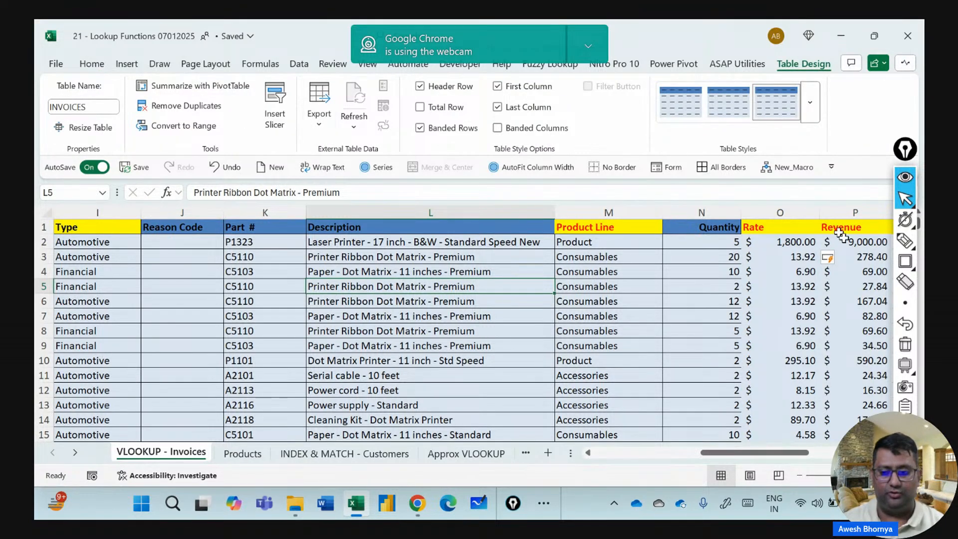
{"action": "left_click", "coordinate": [905, 261]}
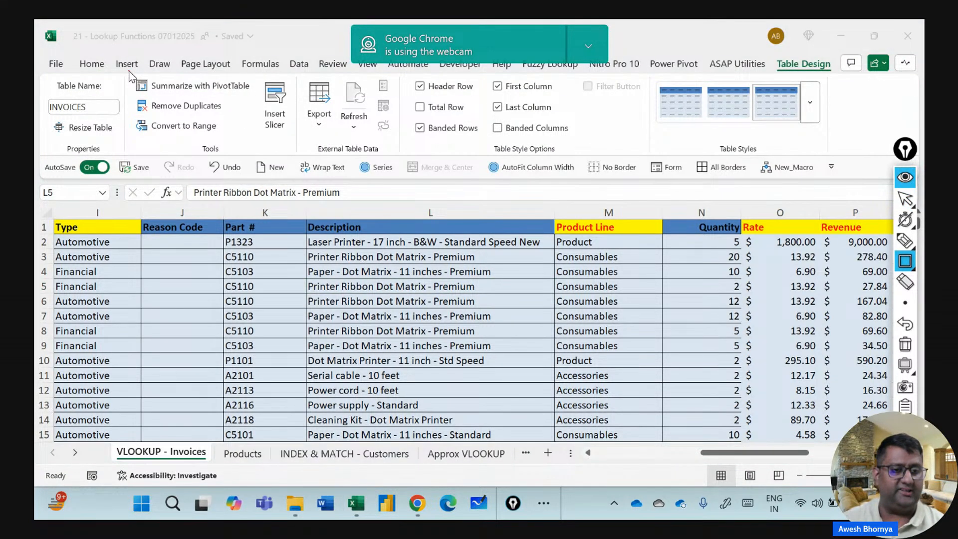
{"action": "left_click_drag", "start_coordinate": [130, 71], "coordinate": [260, 98]}
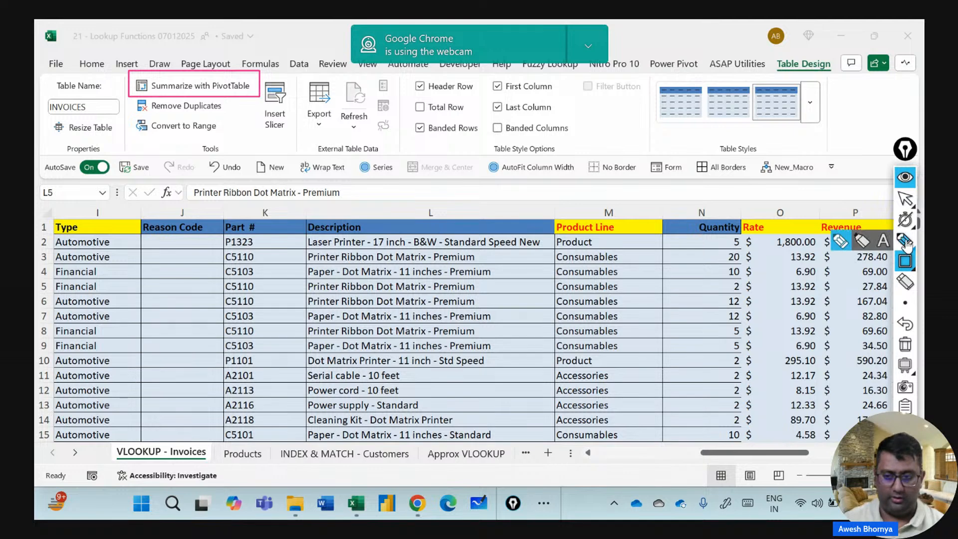
{"action": "left_click", "coordinate": [905, 199]}
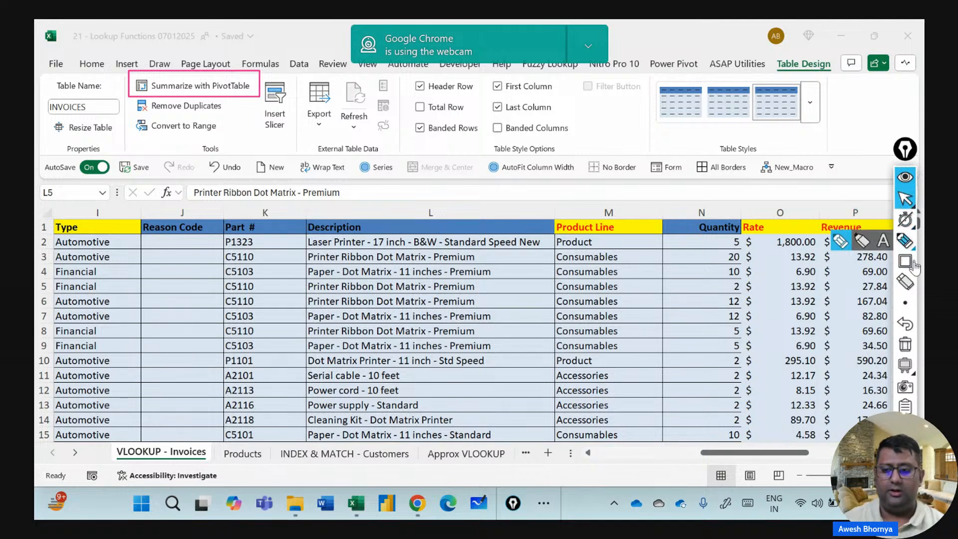
{"action": "left_click", "coordinate": [905, 343]}
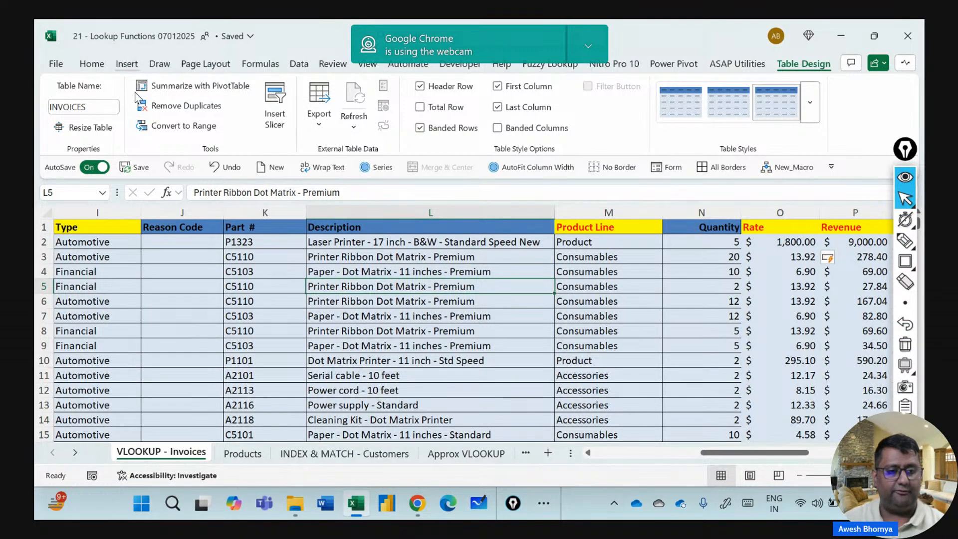
Create a PivotTable from the INVOICES table on a new worksheet, with Revenue summed as its values.
{"action": "left_click", "coordinate": [127, 65]}
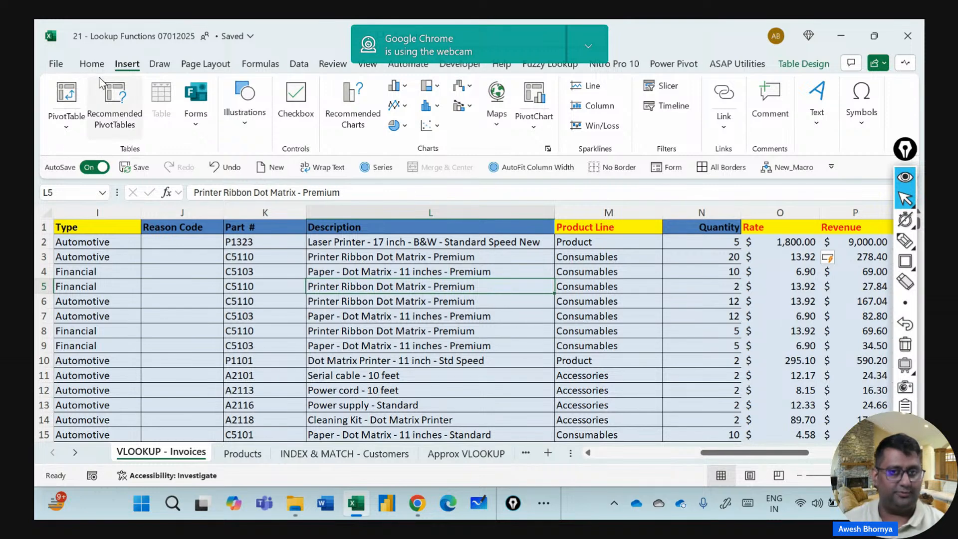
{"action": "left_click", "coordinate": [790, 70]}
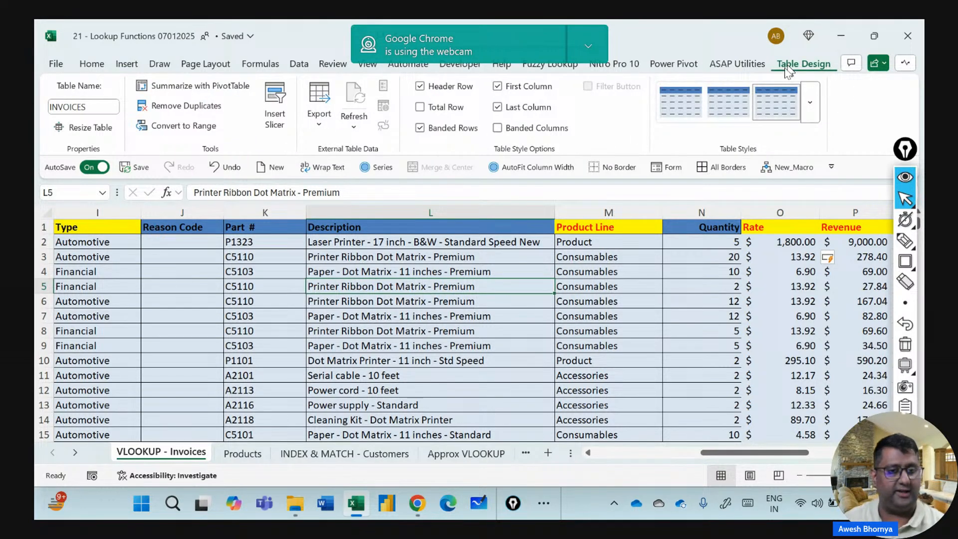
{"action": "left_click", "coordinate": [167, 88]}
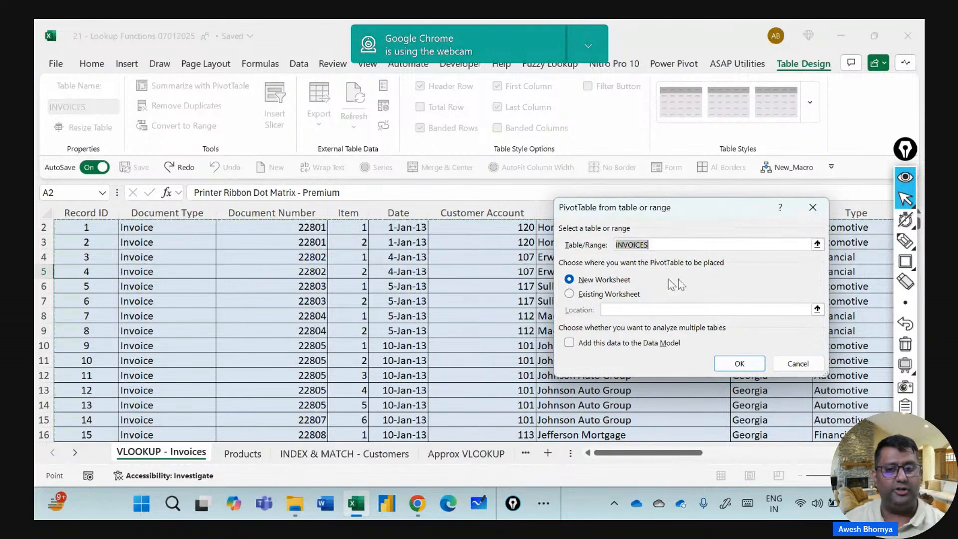
{"action": "left_click", "coordinate": [746, 366]}
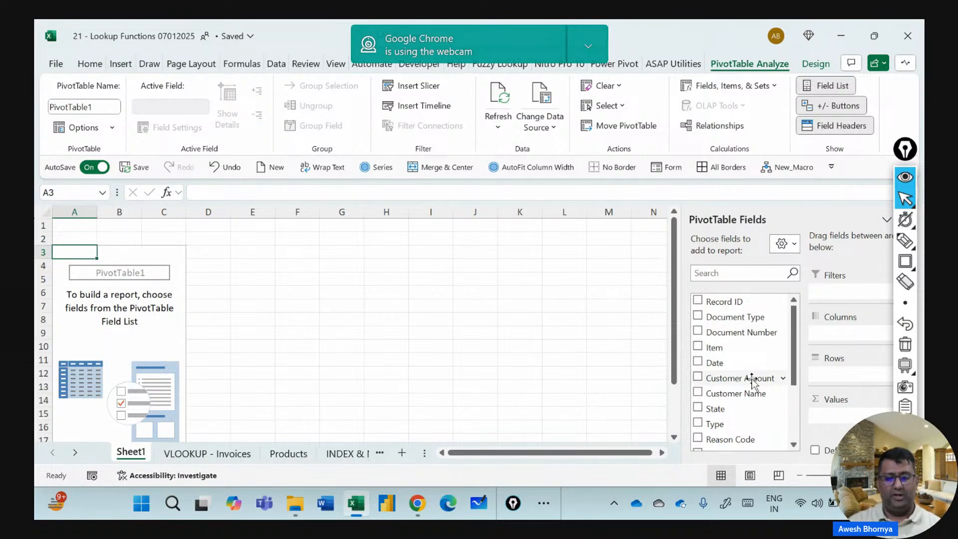
{"action": "scroll", "coordinate": [751, 383], "scroll_direction": "down", "scroll_amount": 3}
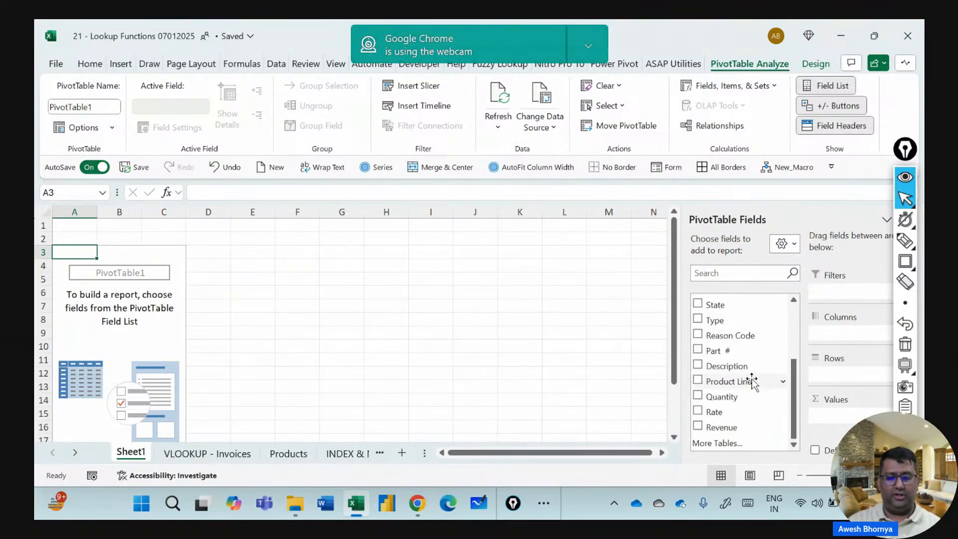
{"action": "left_click", "coordinate": [698, 428]}
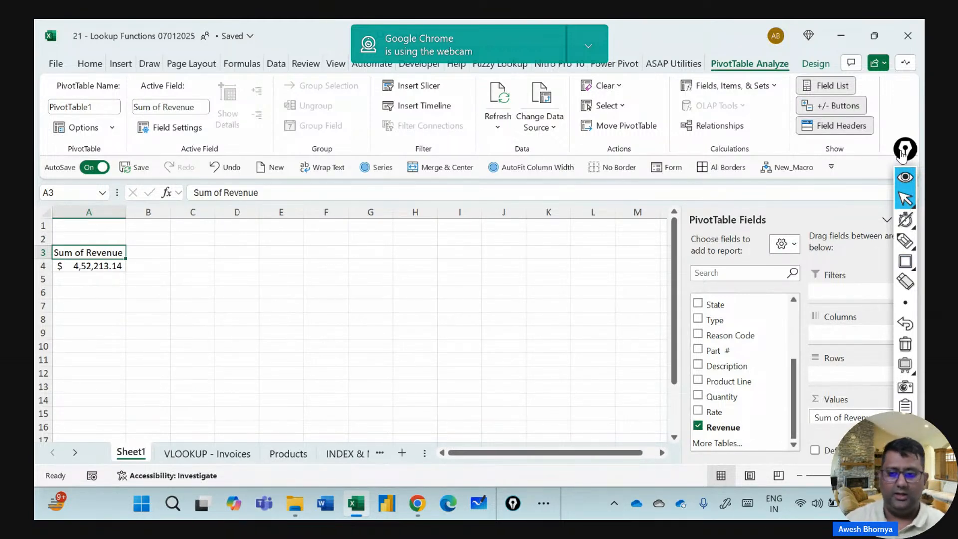
Examine the PivotTable's display, totals and filters, layout and format, and printing options, keeping the annotation toolbar clear of the dialog.
{"action": "mouse_move", "coordinate": [905, 149]}
{"action": "left_mouse_down"}
{"action": "mouse_move", "coordinate": [584, 133]}
{"action": "mouse_move", "coordinate": [611, 136]}
{"action": "left_mouse_up"}
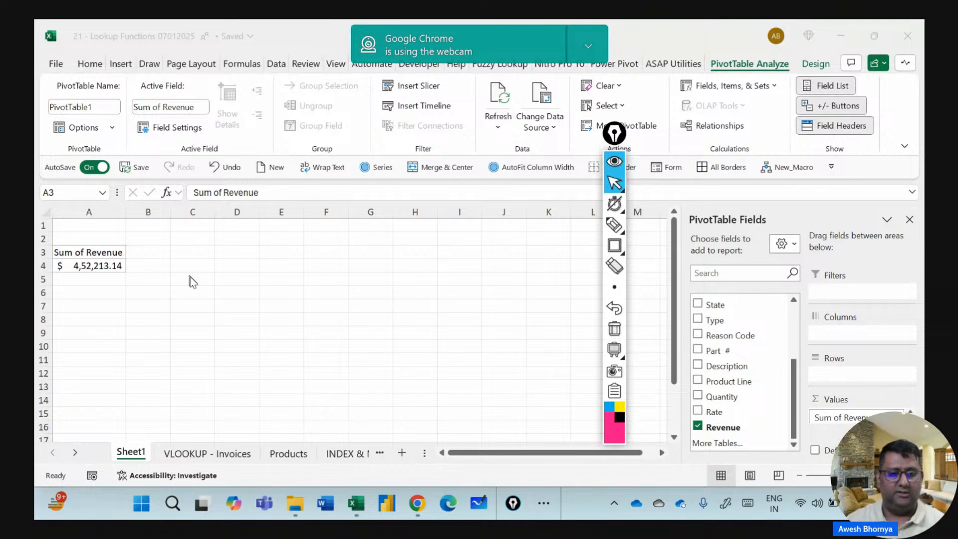
{"action": "scroll", "coordinate": [223, 322], "scroll_direction": "up", "scroll_amount": 1, "text": "ctrl"}
{"action": "scroll", "coordinate": [223, 322], "scroll_direction": "up", "scroll_amount": 1, "text": "ctrl"}
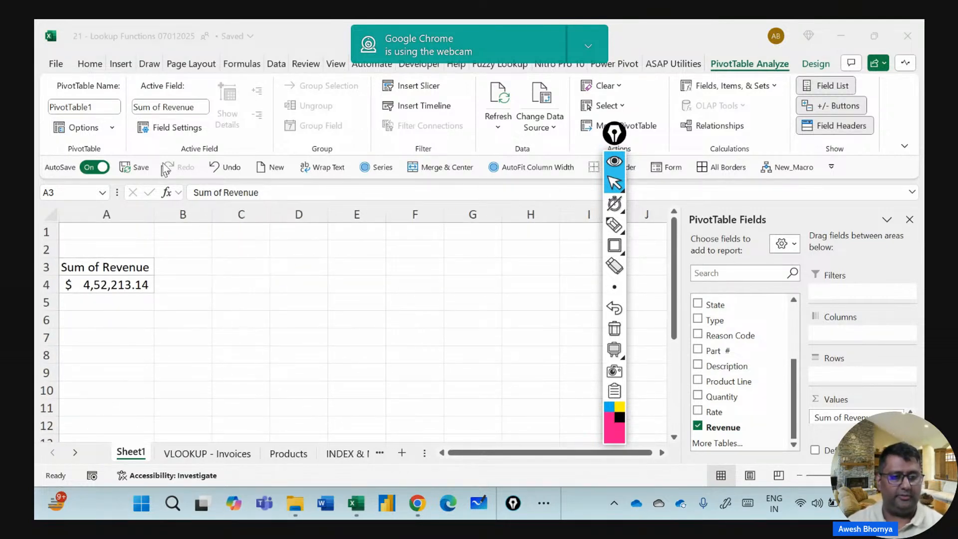
{"action": "left_click", "coordinate": [83, 129]}
{"action": "left_click", "coordinate": [83, 129]}
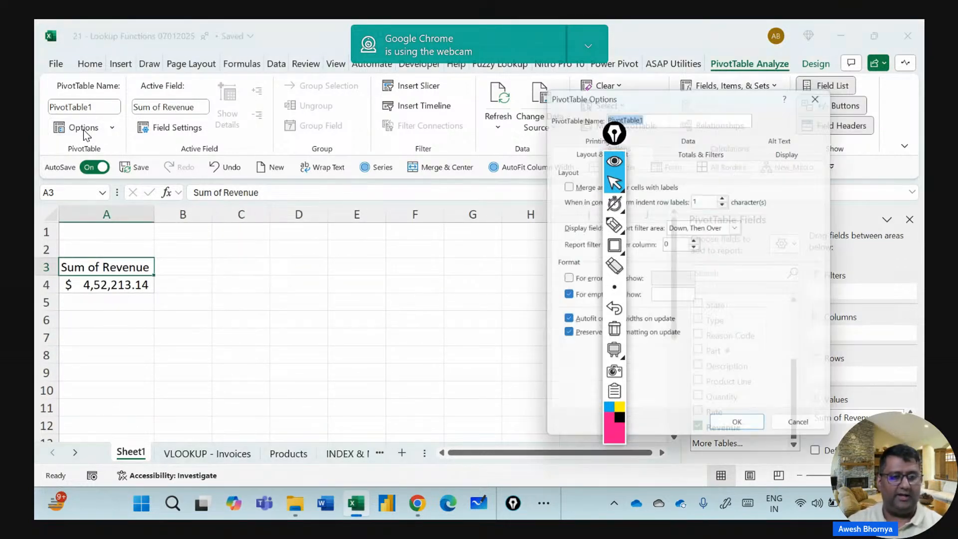
{"action": "left_click_drag", "start_coordinate": [618, 137], "coordinate": [510, 148]}
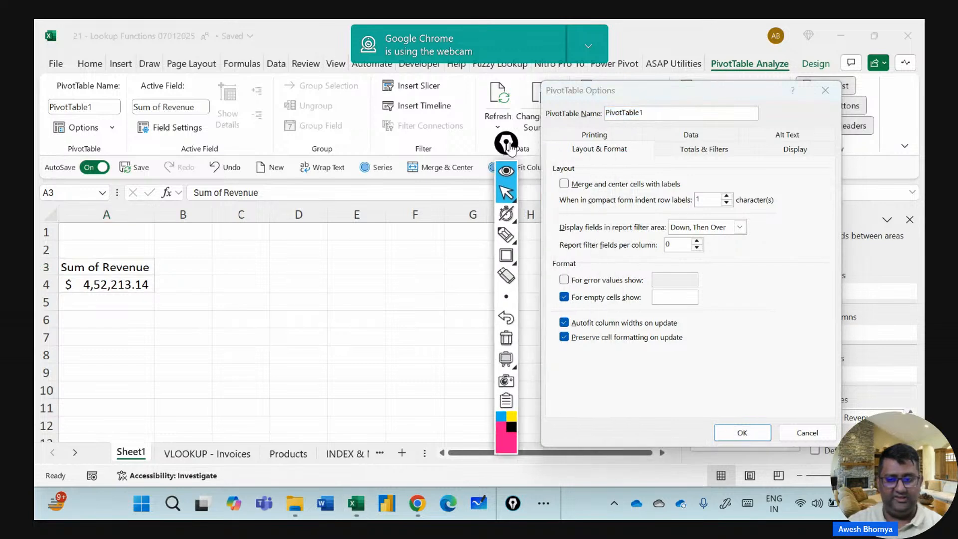
{"action": "left_click", "coordinate": [795, 152]}
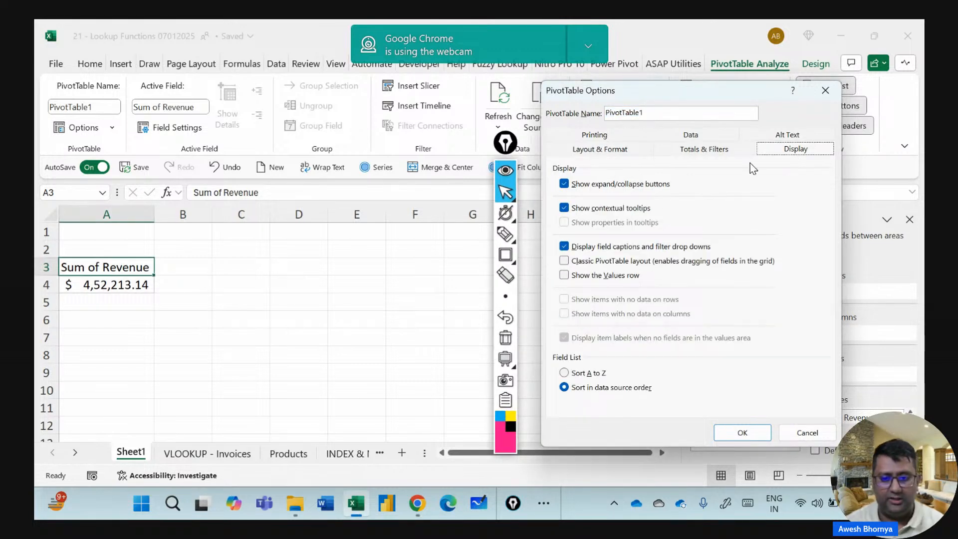
{"action": "left_click", "coordinate": [692, 150]}
{"action": "left_click", "coordinate": [624, 153]}
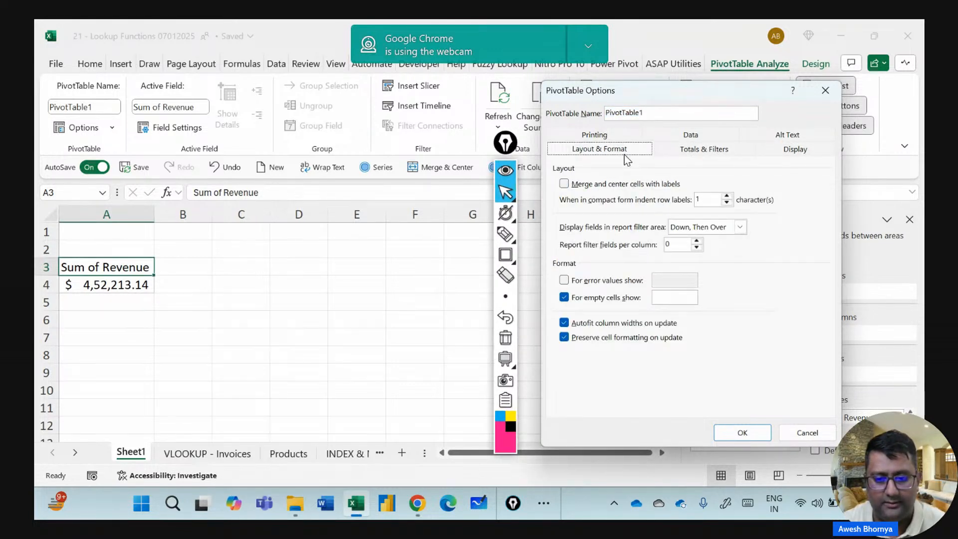
{"action": "left_click", "coordinate": [606, 137]}
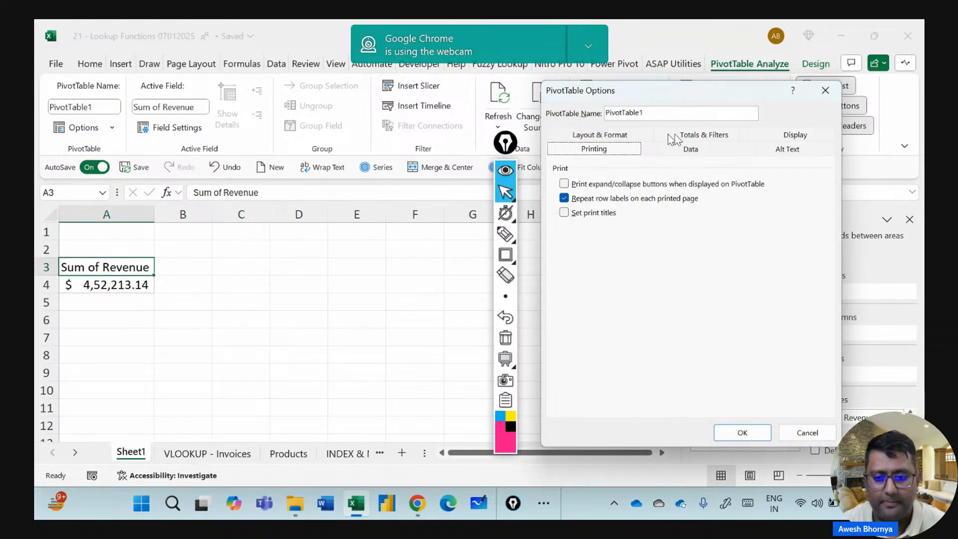
{"action": "left_click", "coordinate": [775, 138]}
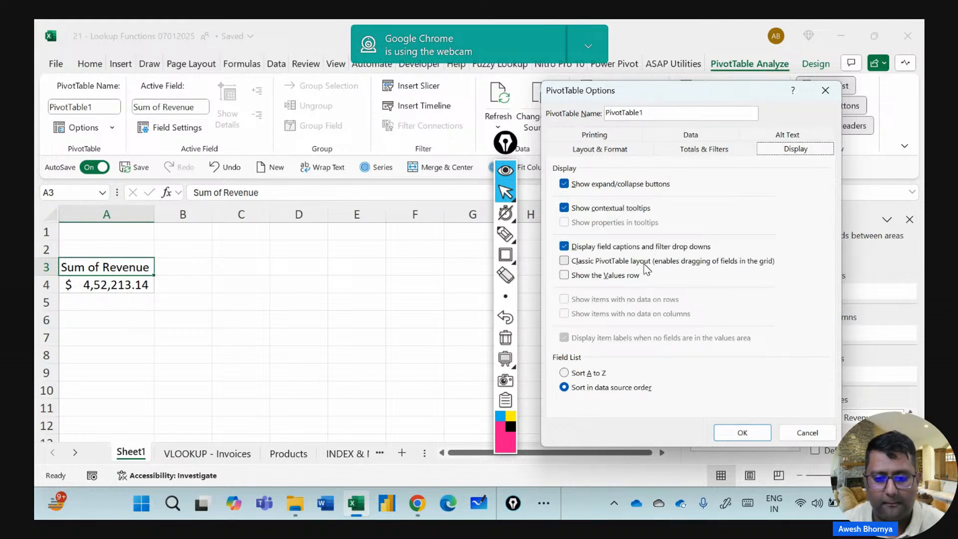
{"action": "left_click", "coordinate": [741, 433]}
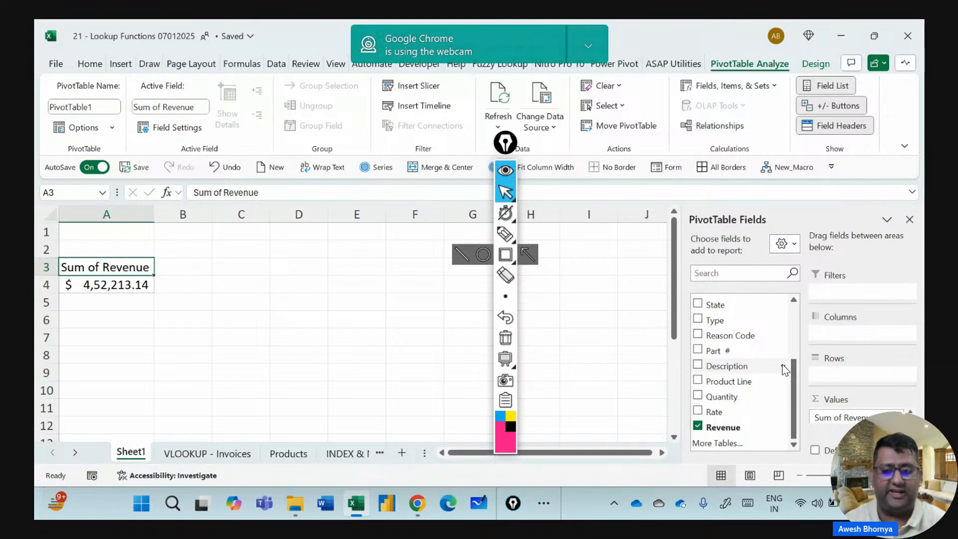
Add the State field to the PivotTable's rows to break revenue down by state.
{"action": "left_click", "coordinate": [698, 303]}
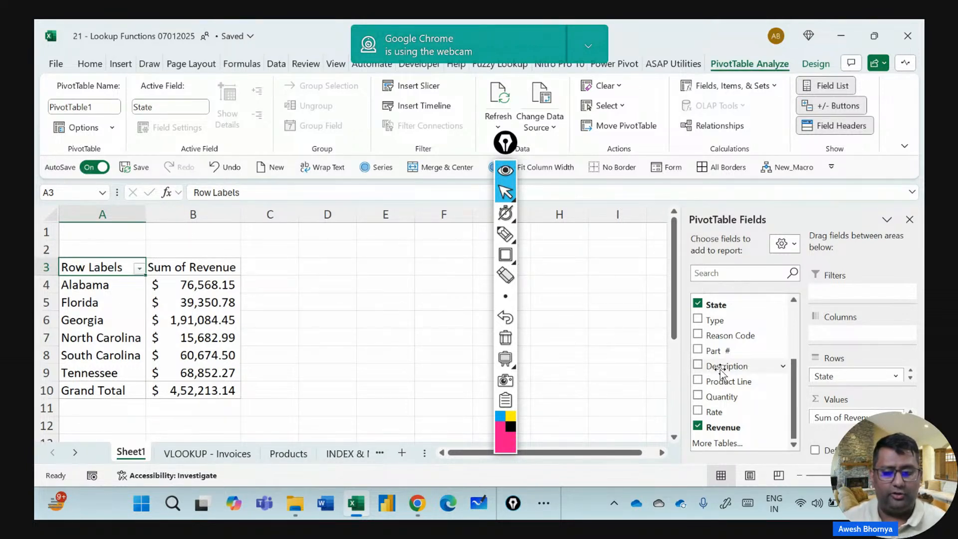
Add the Product Line field beneath State in the PivotTable's rows and examine the nested breakdown and row field order.
{"action": "left_click", "coordinate": [697, 380]}
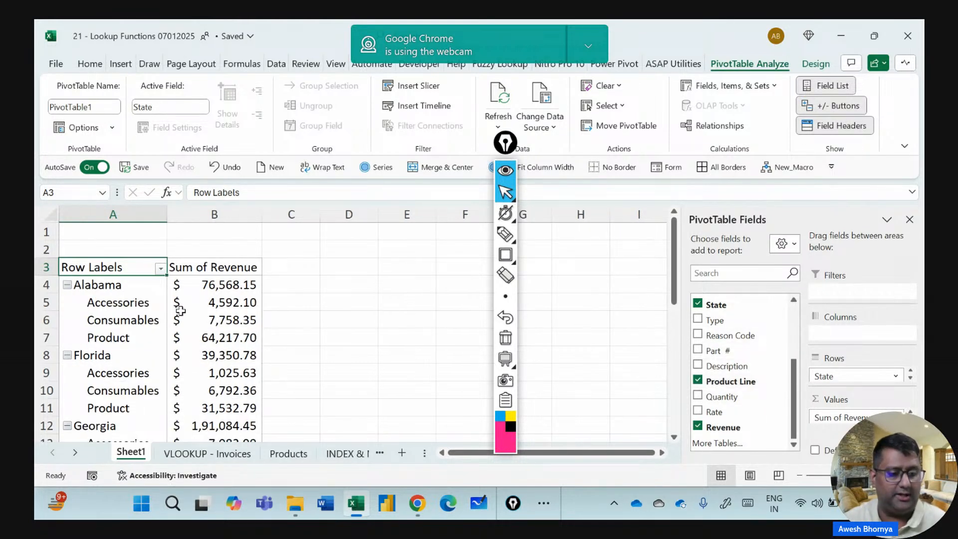
{"action": "left_click", "coordinate": [204, 285]}
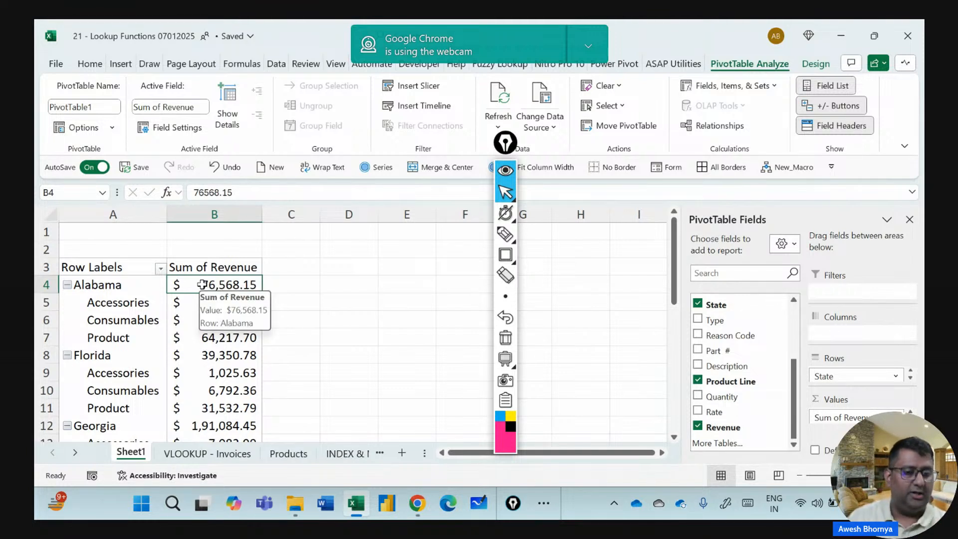
{"action": "scroll", "coordinate": [202, 284], "scroll_direction": "down", "scroll_amount": 1}
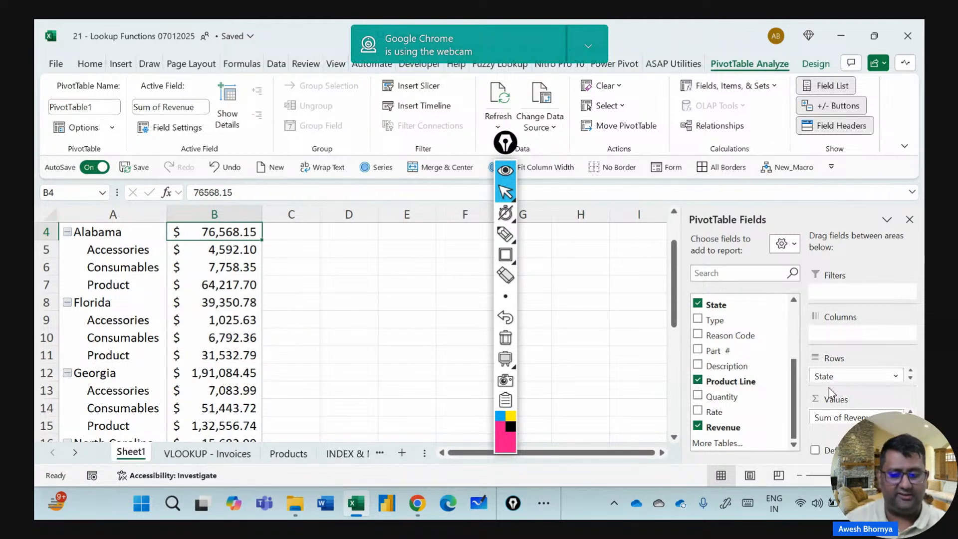
{"action": "scroll", "coordinate": [831, 374], "scroll_direction": "down", "scroll_amount": 1}
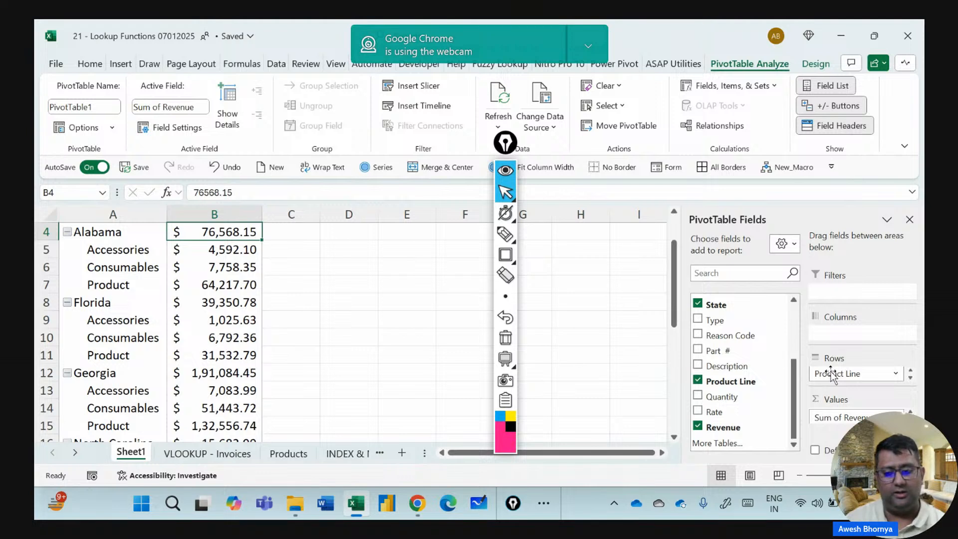
{"action": "scroll", "coordinate": [831, 375], "scroll_direction": "up", "scroll_amount": 1}
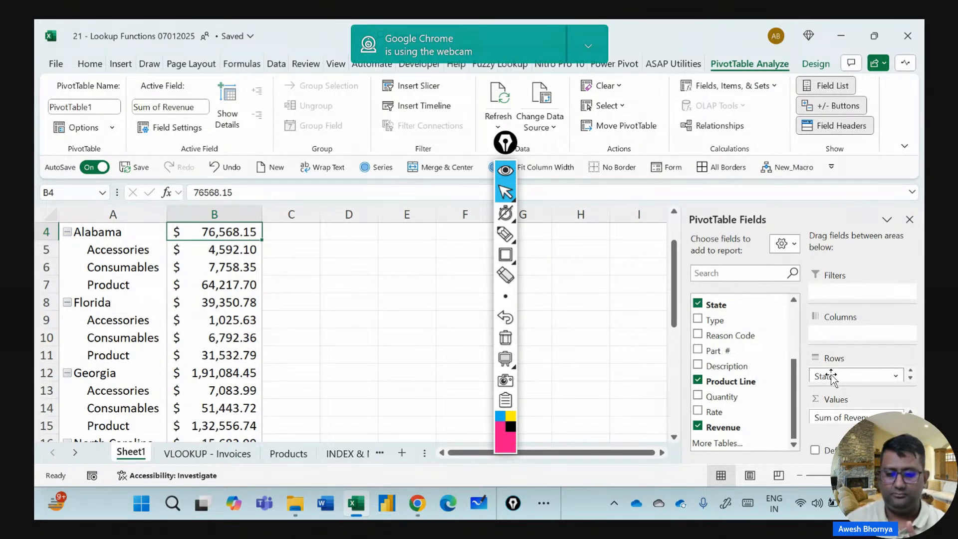
{"action": "scroll", "coordinate": [187, 307], "scroll_direction": "up", "scroll_amount": 1}
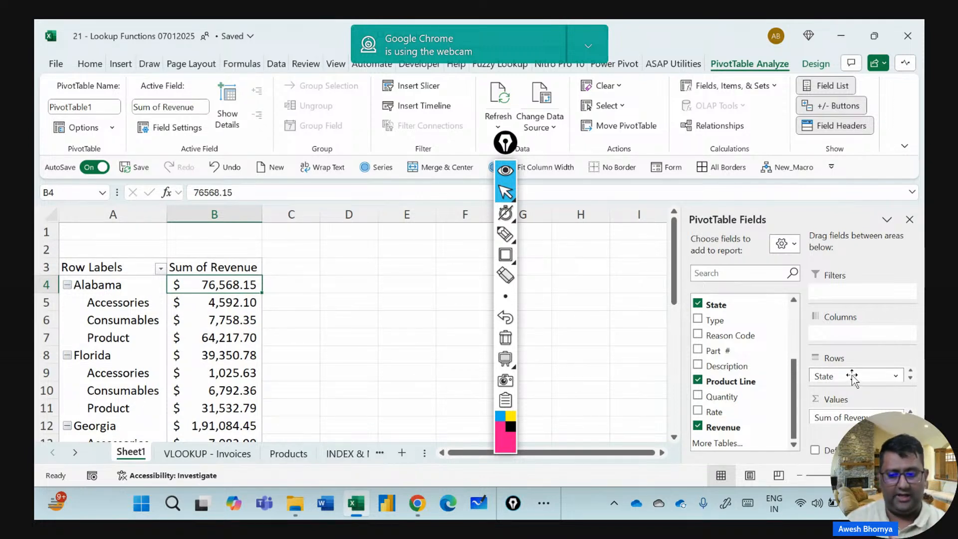
{"action": "scroll", "coordinate": [852, 378], "scroll_direction": "down", "scroll_amount": 1}
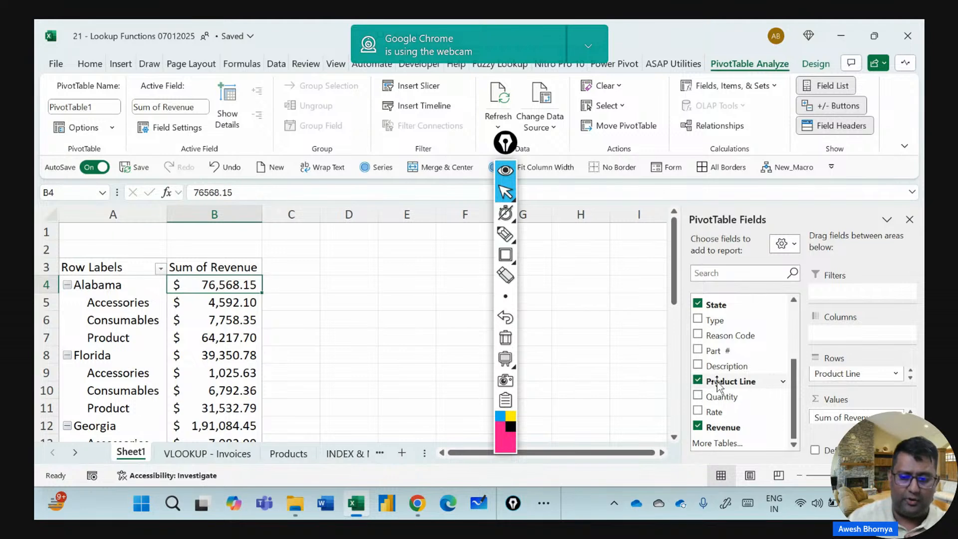
Move the Product Line field to the PivotTable's columns and shift the annotation toolbar clear of the table.
{"action": "left_click_drag", "start_coordinate": [717, 381], "coordinate": [843, 334]}
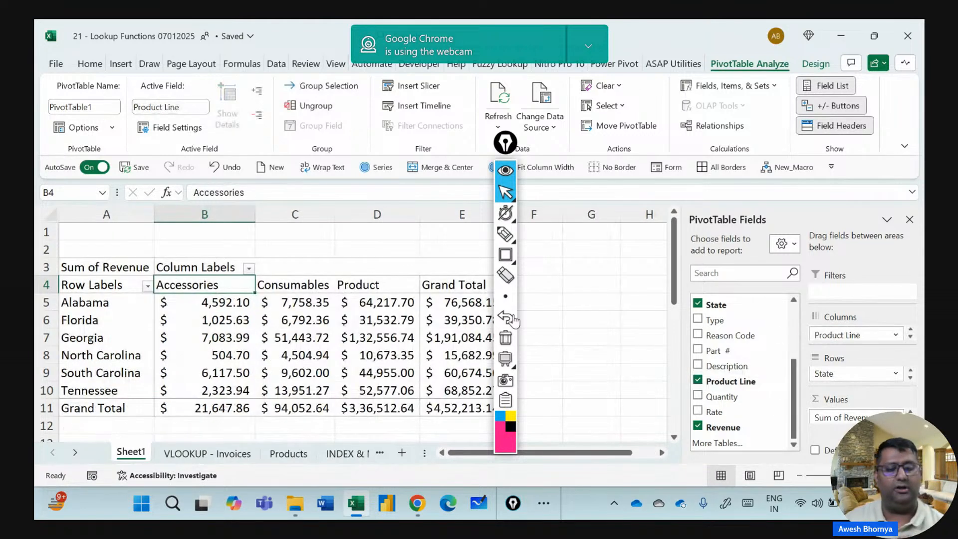
{"action": "left_click_drag", "start_coordinate": [505, 143], "coordinate": [639, 141]}
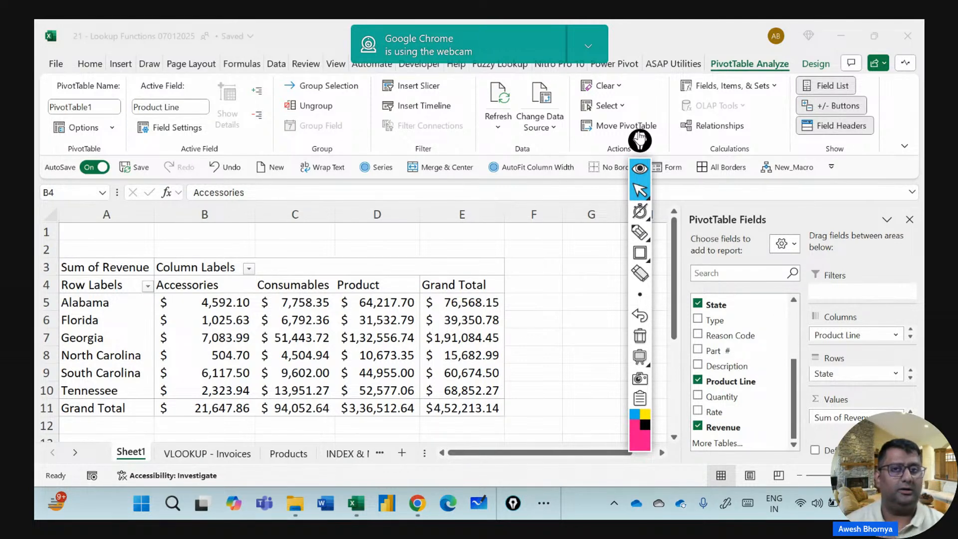
Insert a Clustered Column PivotChart from the PivotTable, then shrink and reposition it so the state labels stay uncovered.
{"action": "left_click", "coordinate": [123, 67]}
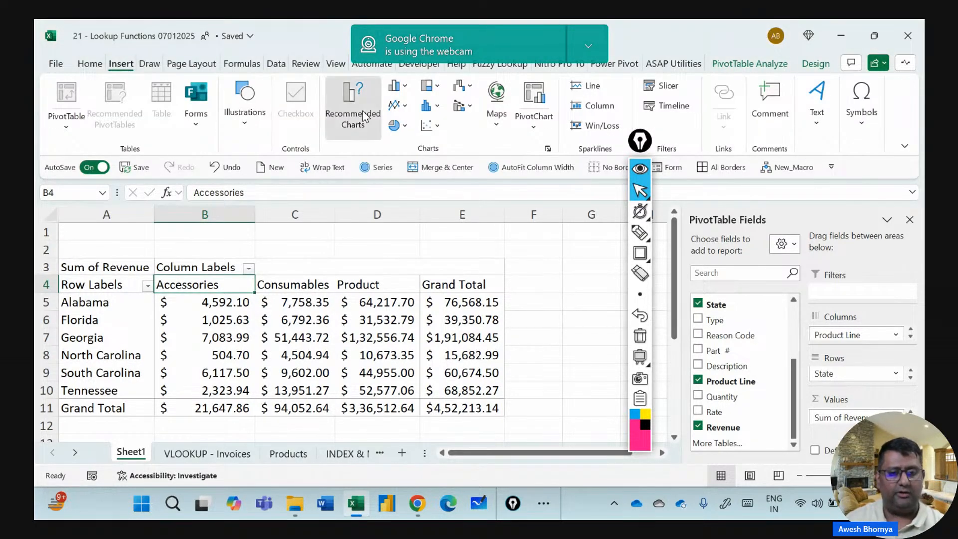
{"action": "left_click", "coordinate": [365, 117]}
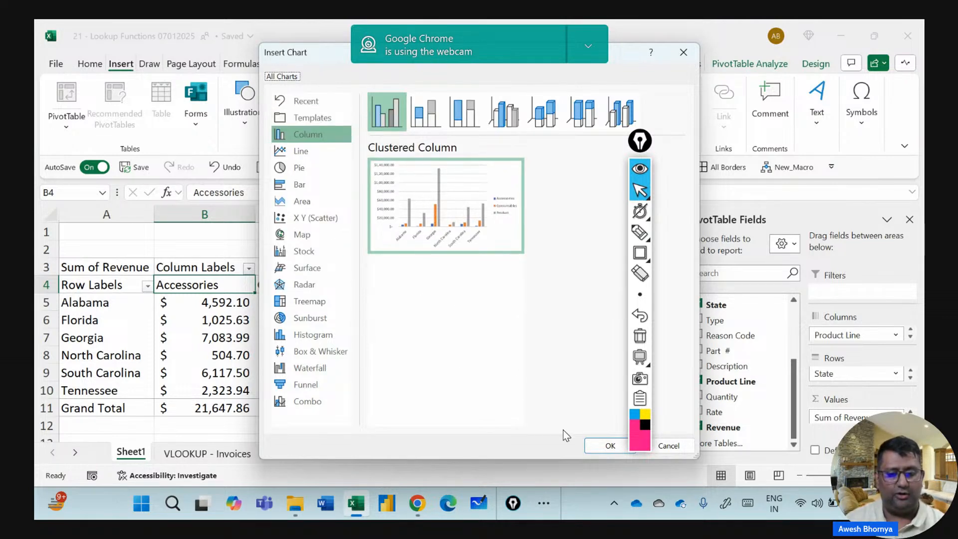
{"action": "left_click", "coordinate": [601, 448]}
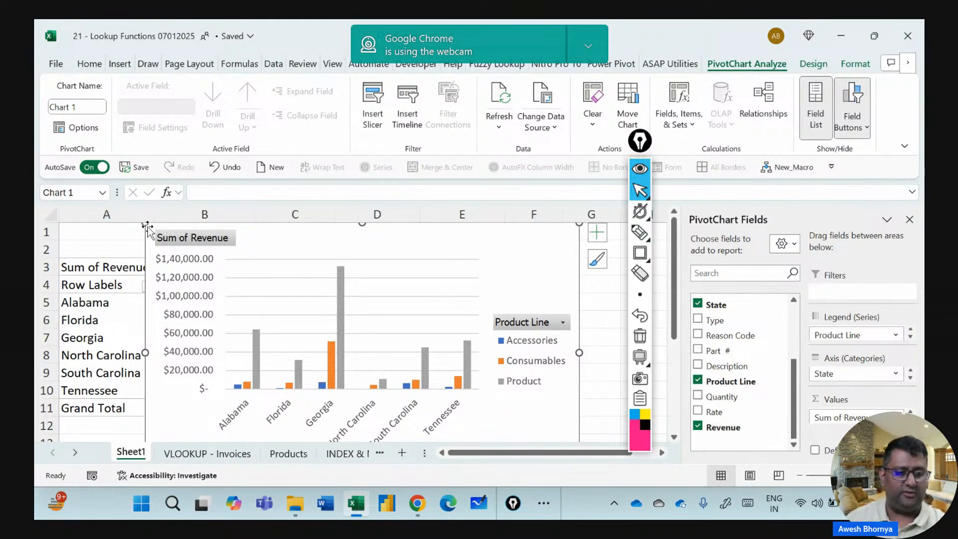
{"action": "left_click_drag", "start_coordinate": [146, 222], "coordinate": [182, 270]}
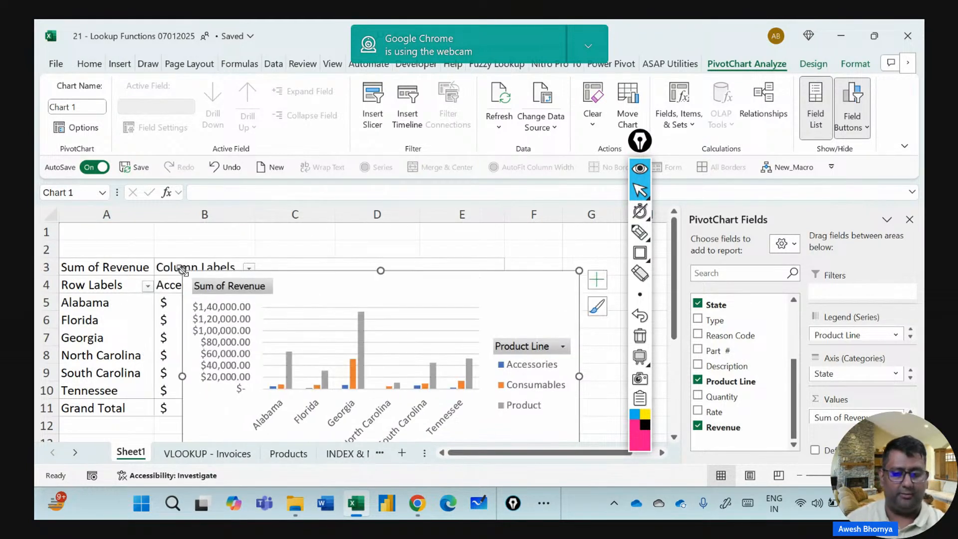
{"action": "left_click_drag", "start_coordinate": [424, 286], "coordinate": [436, 247]}
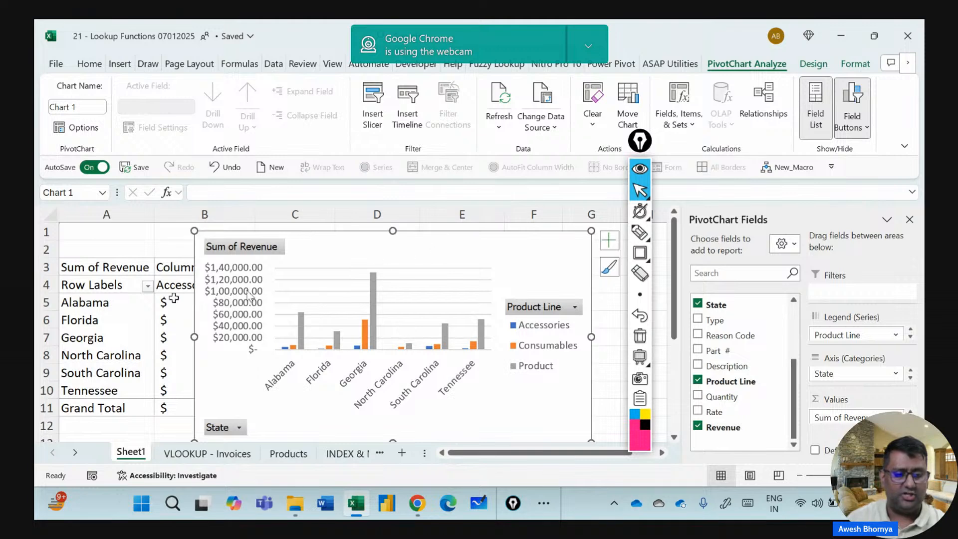
Remove the Product Line field from the PivotTable's columns and make the PivotChart slightly taller from its upper edge.
{"action": "left_click", "coordinate": [130, 307]}
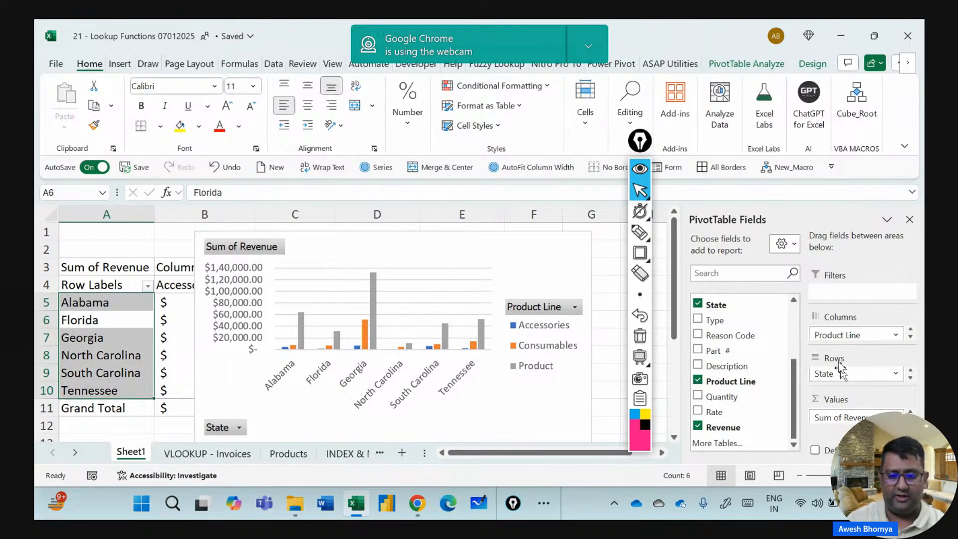
{"action": "left_click_drag", "start_coordinate": [824, 333], "coordinate": [682, 336]}
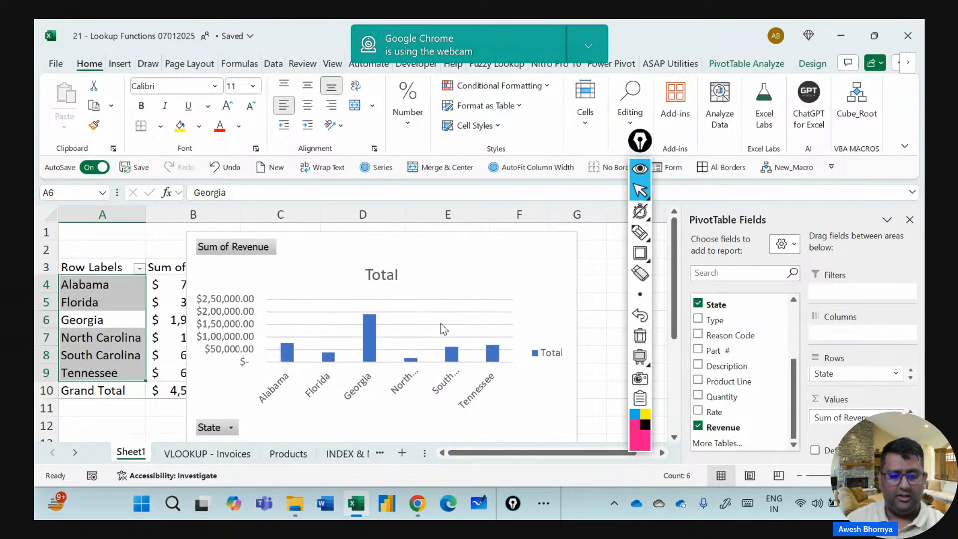
{"action": "left_click", "coordinate": [399, 235]}
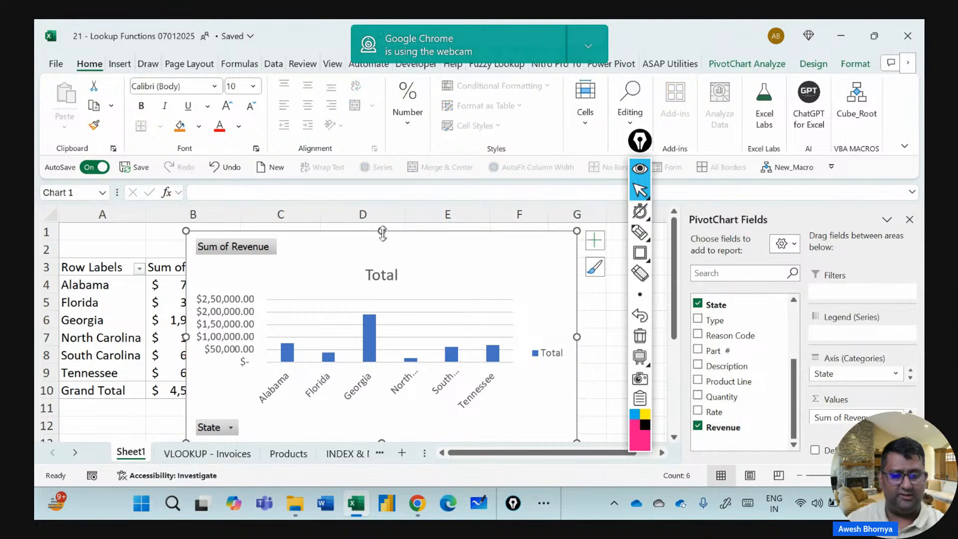
{"action": "left_click_drag", "start_coordinate": [382, 225], "coordinate": [381, 225]}
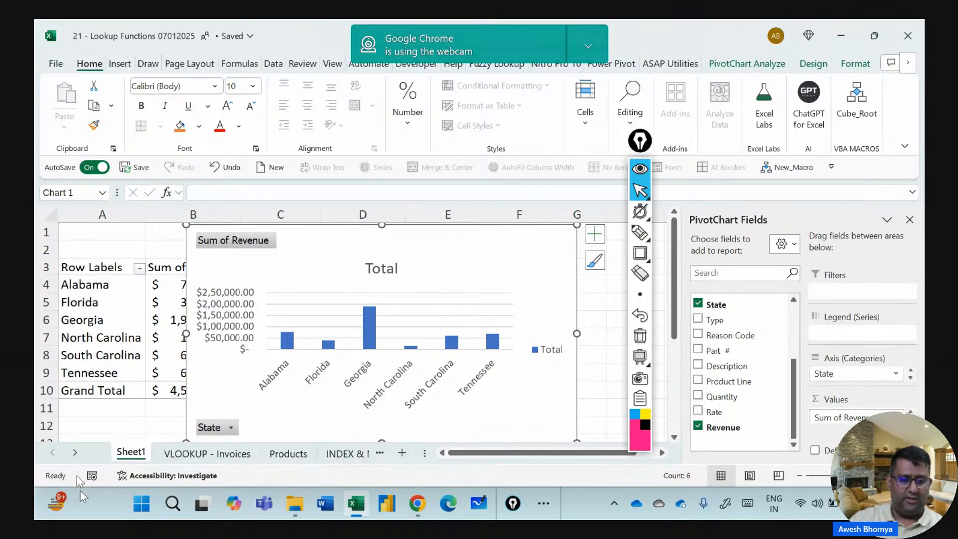
Switch to the StreamYard Studio window in Chrome and stop sharing the screen.
{"action": "left_click", "coordinate": [420, 503]}
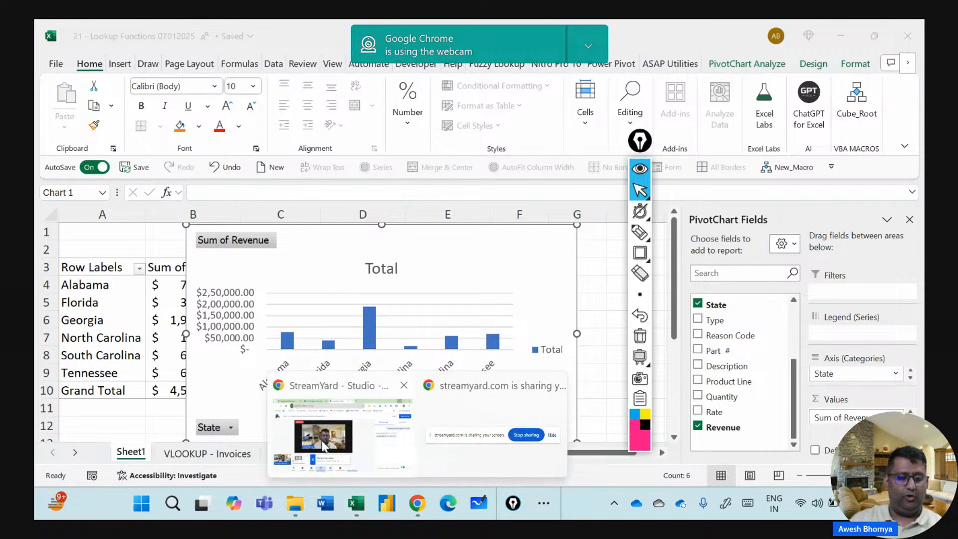
{"action": "left_click", "coordinate": [328, 449]}
{"action": "left_click", "coordinate": [353, 478]}
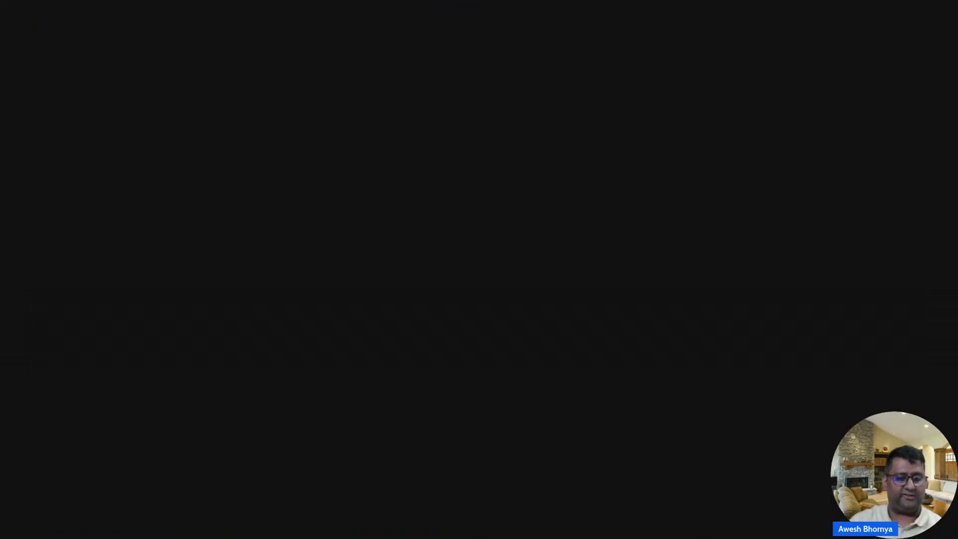